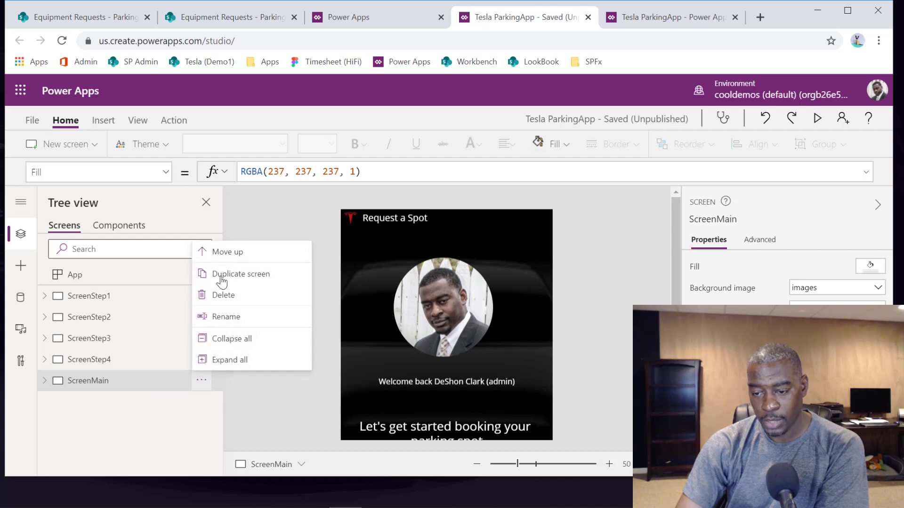
# Step: Move ScreenMain up the screen order until it sits above ScreenStep1
pyautogui.click(216, 250)
pyautogui.click(202, 359)
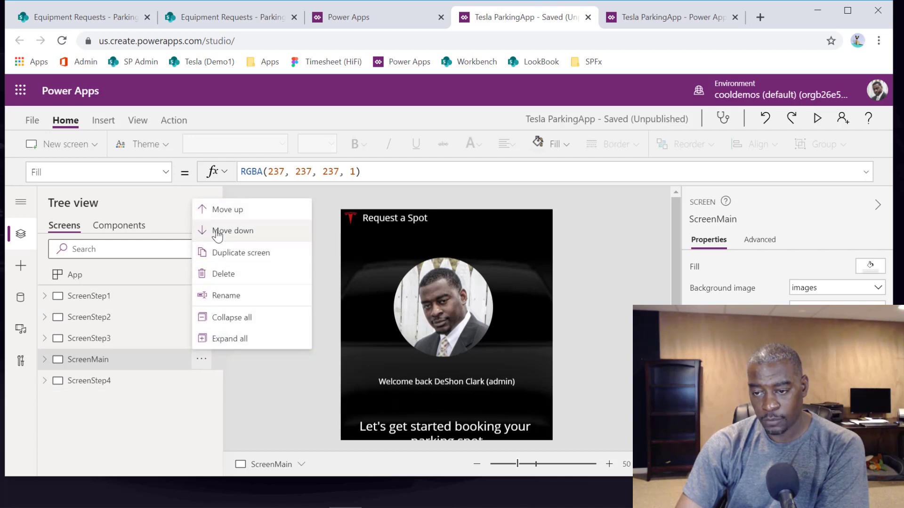
pyautogui.click(206, 210)
pyautogui.click(202, 338)
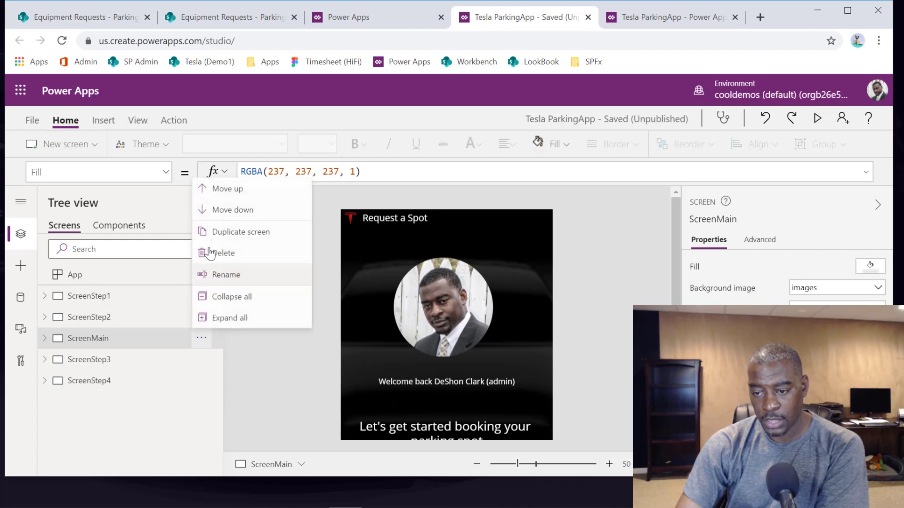
pyautogui.click(222, 188)
pyautogui.click(202, 317)
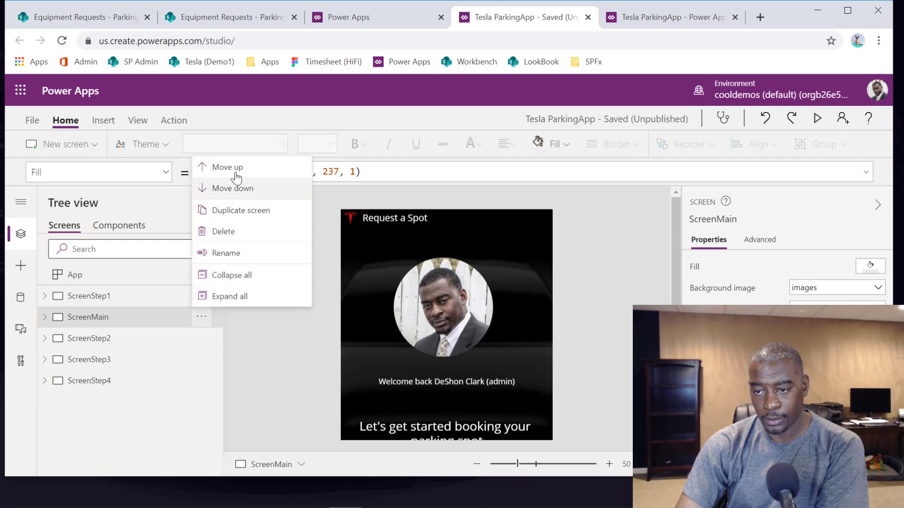
pyautogui.click(214, 171)
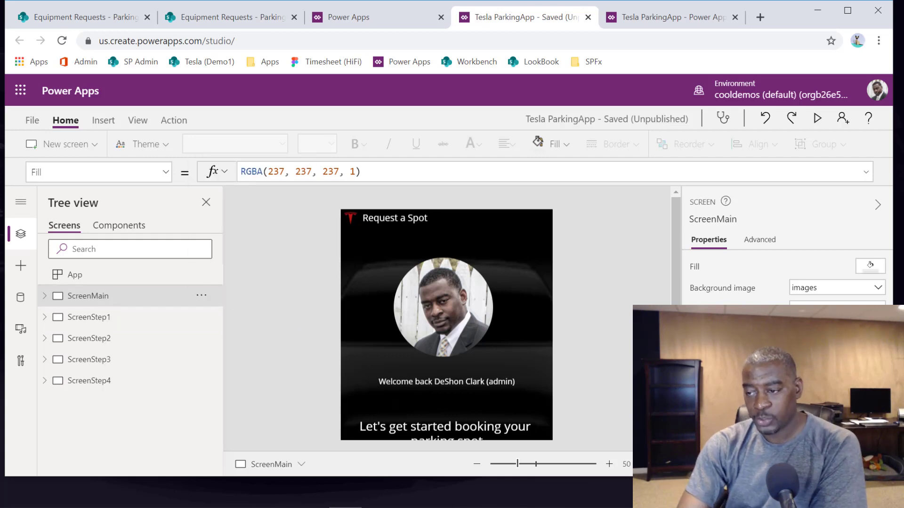
# Step: Fit the whole ScreenMain in view, run its Let's GO! button, and select the badge number input on ScreenStep1
pyautogui.scroll(-3, 609, 353)
pyautogui.scroll(2, 610, 353)
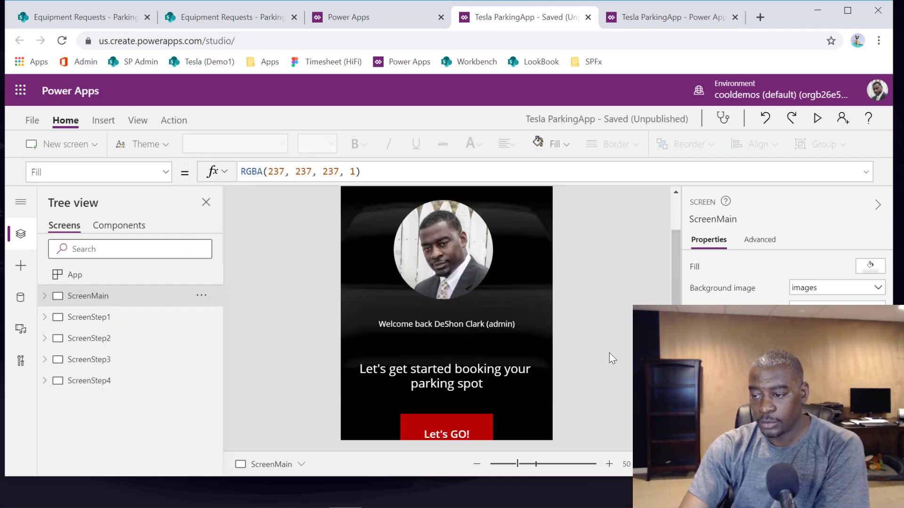
pyautogui.click(477, 464)
pyautogui.click(477, 464)
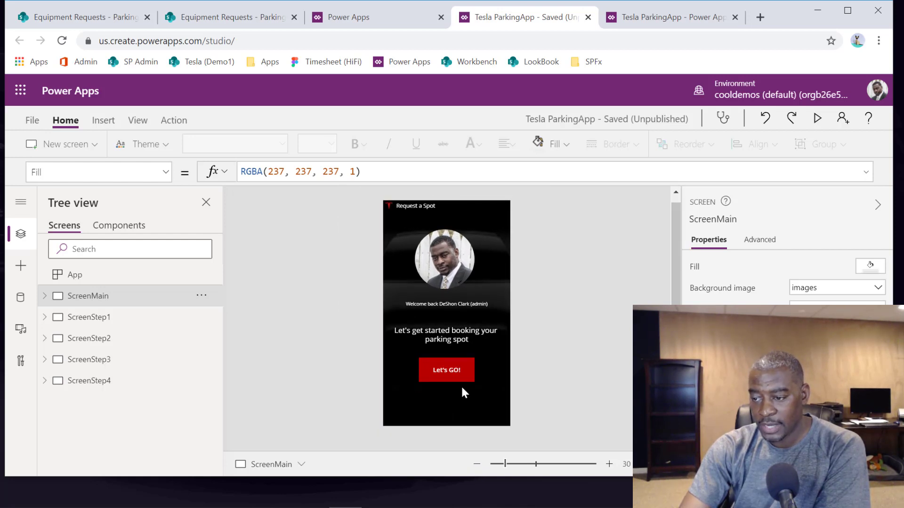
pyautogui.keyDown('alt'); pyautogui.click(437, 379); pyautogui.keyUp('alt')
pyautogui.click(442, 252)
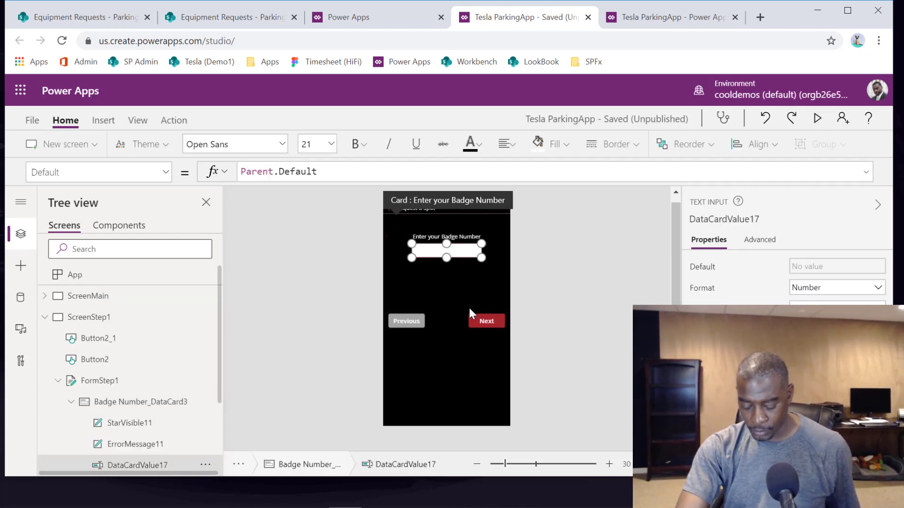
# Step: Test the Next and Previous buttons between the form screens, choose the North Red parking lot, and view ScreenStep4
pyautogui.keyDown('alt'); pyautogui.click(499, 320); pyautogui.keyUp('alt')
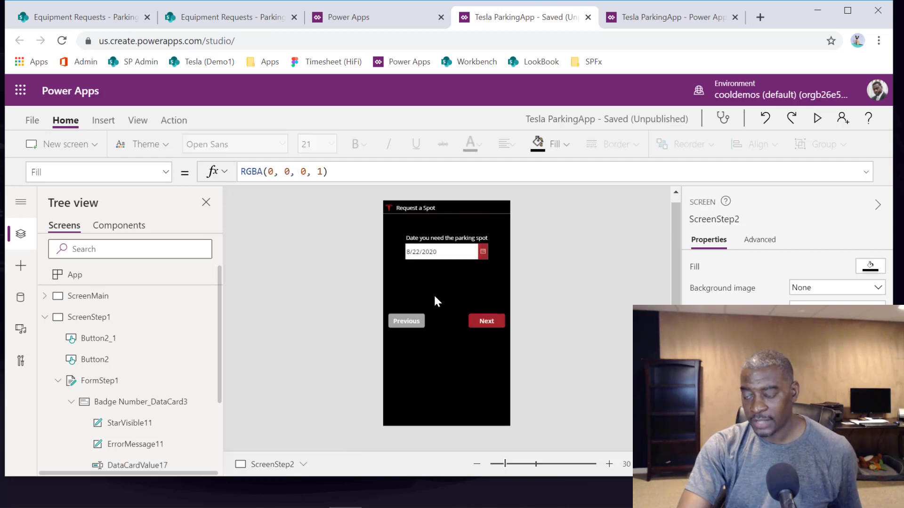
pyautogui.keyDown('alt'); pyautogui.click(408, 322); pyautogui.keyUp('alt')
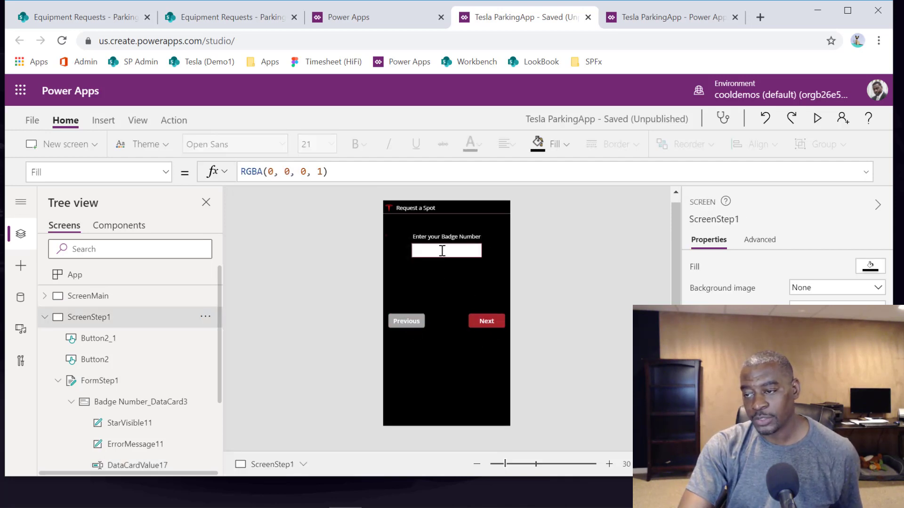
pyautogui.keyDown('alt'); pyautogui.click(485, 322); pyautogui.keyUp('alt')
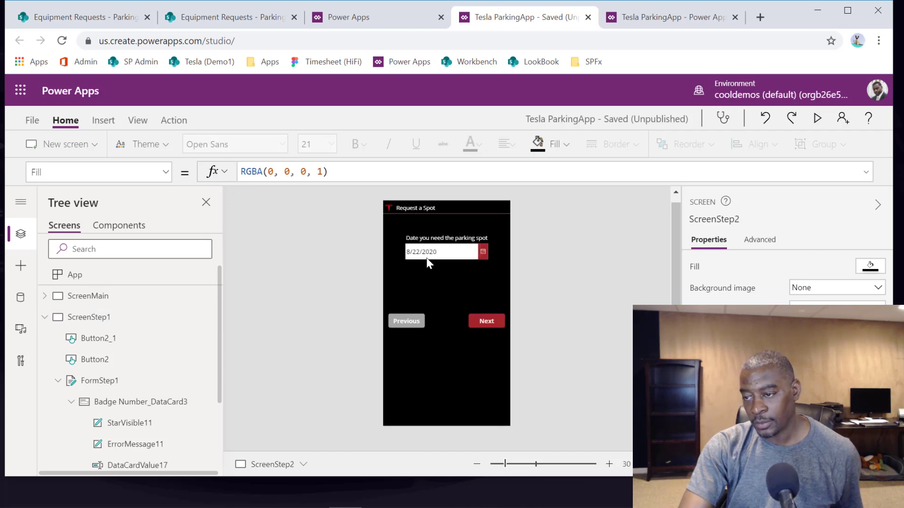
pyautogui.keyDown('alt'); pyautogui.click(486, 322); pyautogui.keyUp('alt')
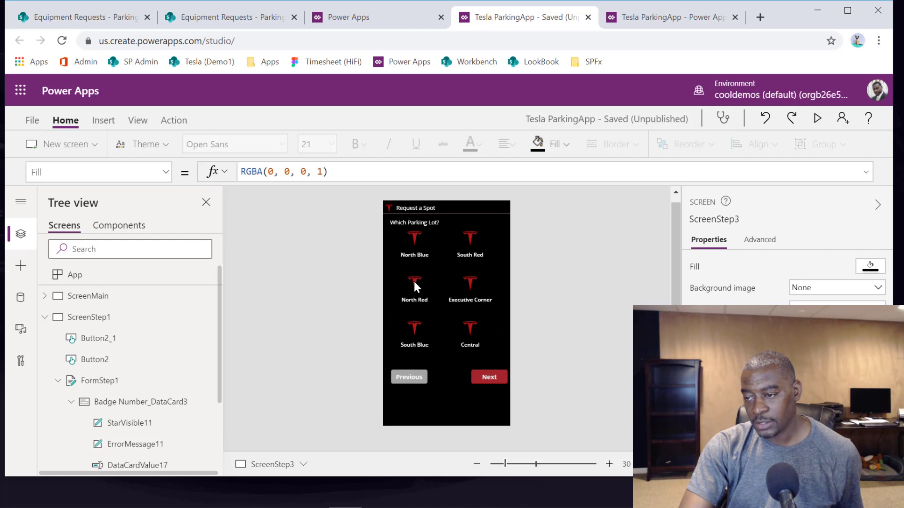
pyautogui.keyDown('alt'); pyautogui.click(414, 282); pyautogui.keyUp('alt')
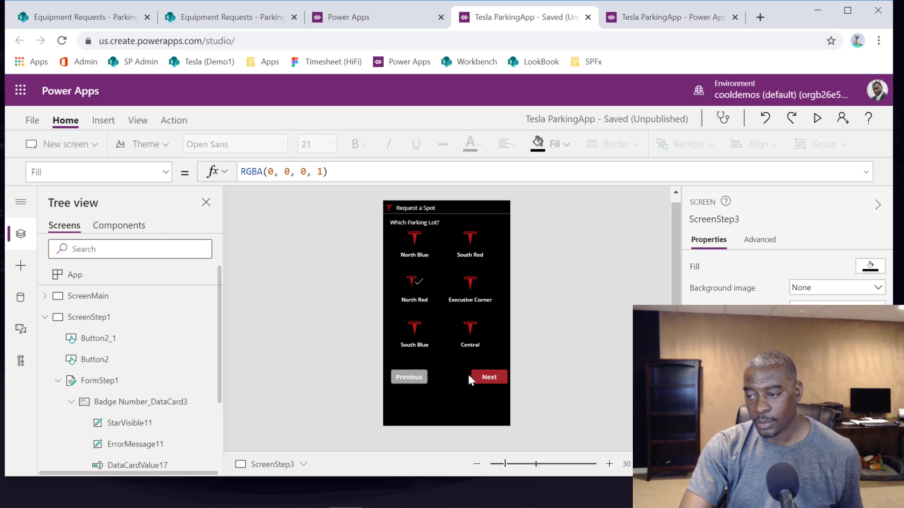
pyautogui.click(45, 317)
pyautogui.click(93, 384)
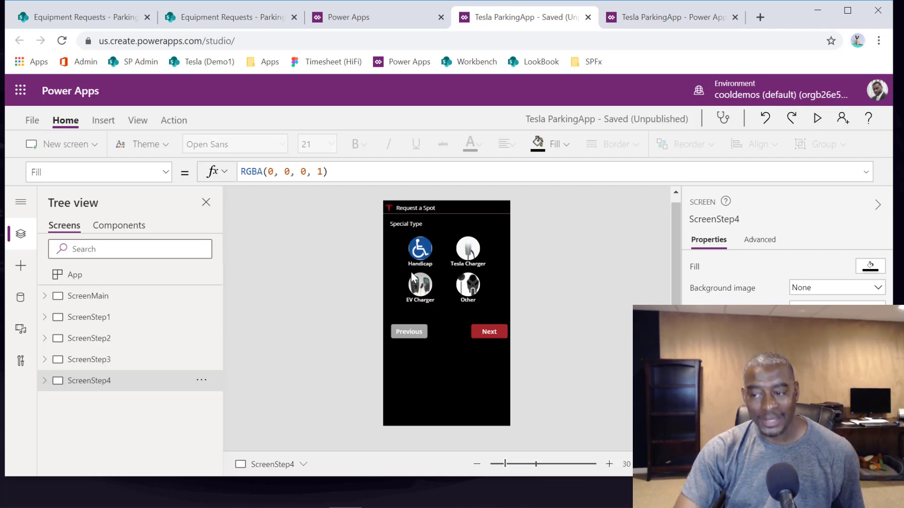
# Step: Switch to the SharePoint ParkingRequest4 list, examine its columns, and open the Car Models list
pyautogui.click(230, 21)
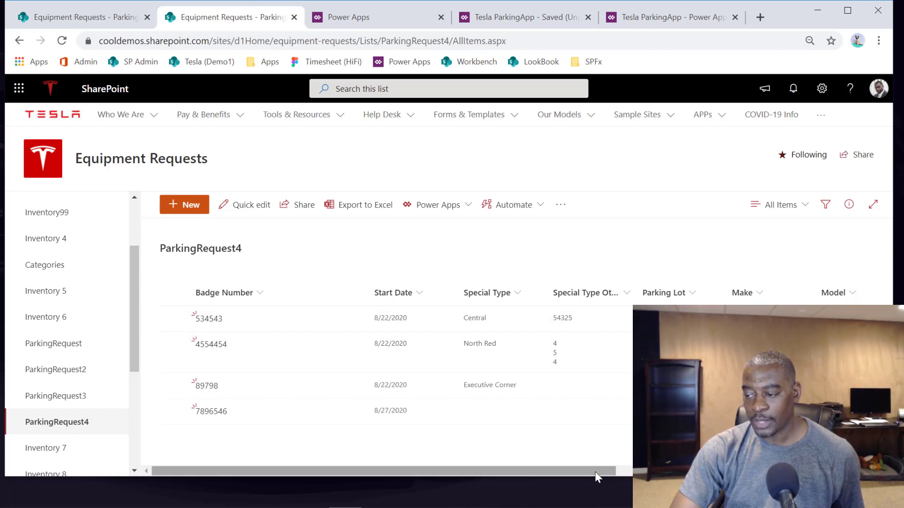
pyautogui.moveTo(598, 471); pyautogui.dragTo(662, 471)
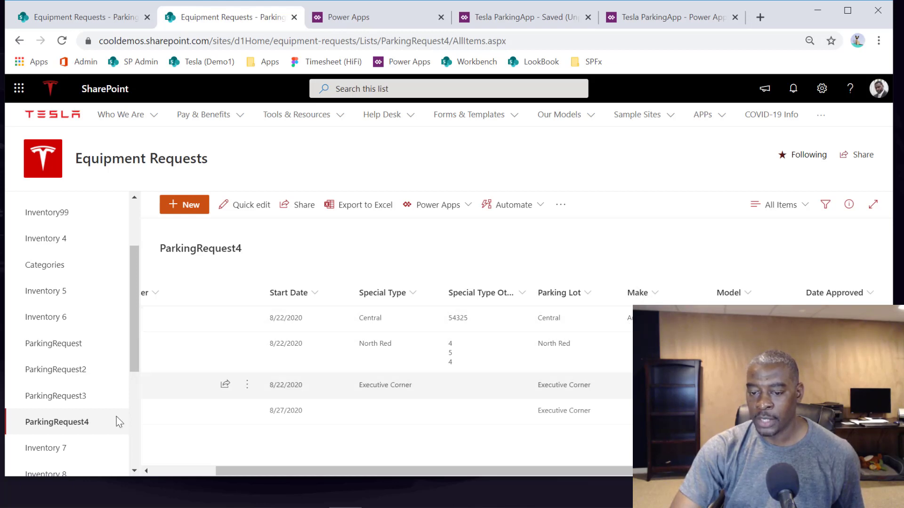
pyautogui.moveTo(137, 349); pyautogui.dragTo(125, 443)
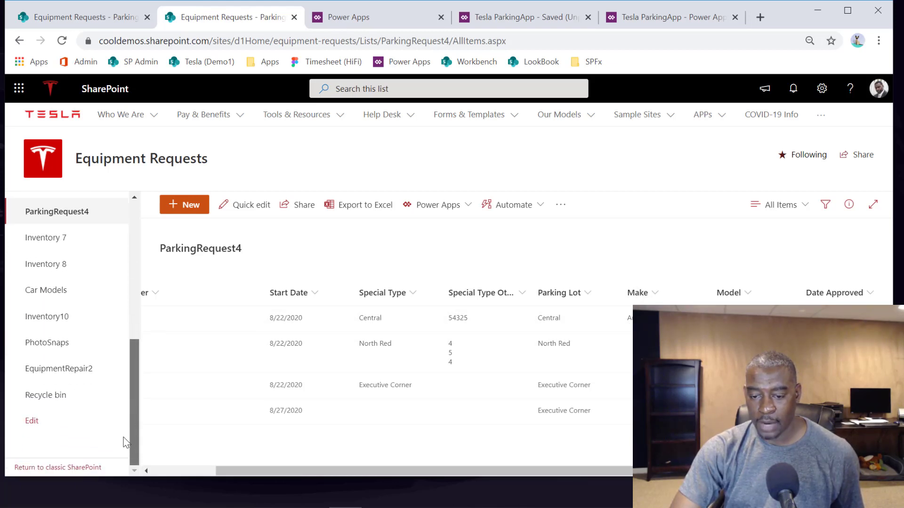
pyautogui.scroll(1, 125, 419)
pyautogui.click(45, 315)
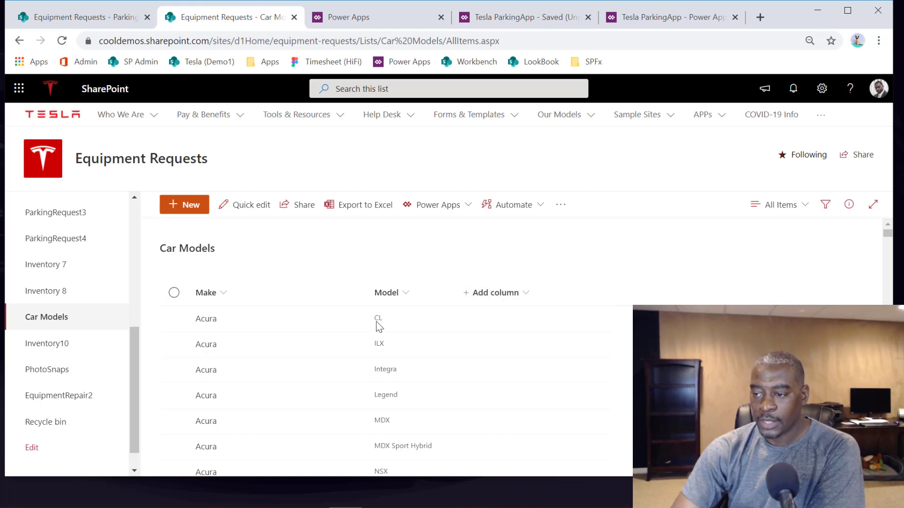
# Step: Show the MakeOptions column in the Car Models list view
pyautogui.click(496, 294)
pyautogui.click(621, 461)
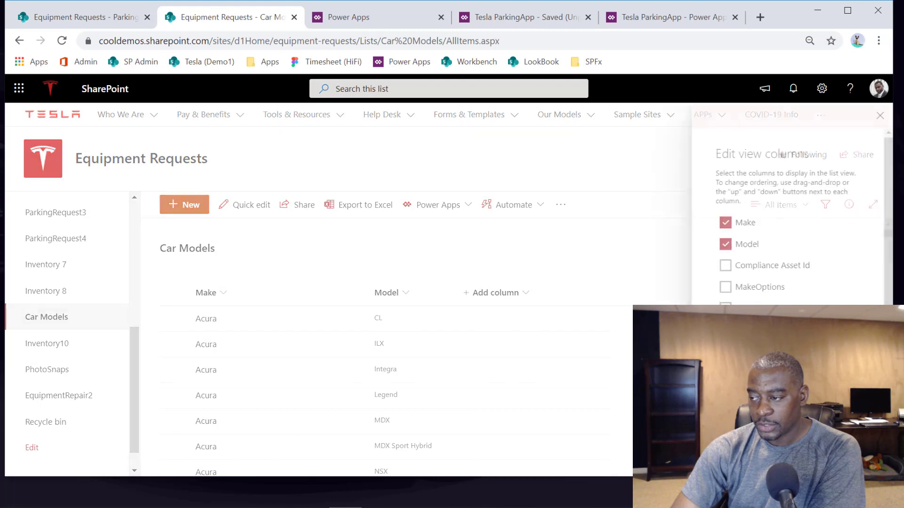
pyautogui.click(725, 287)
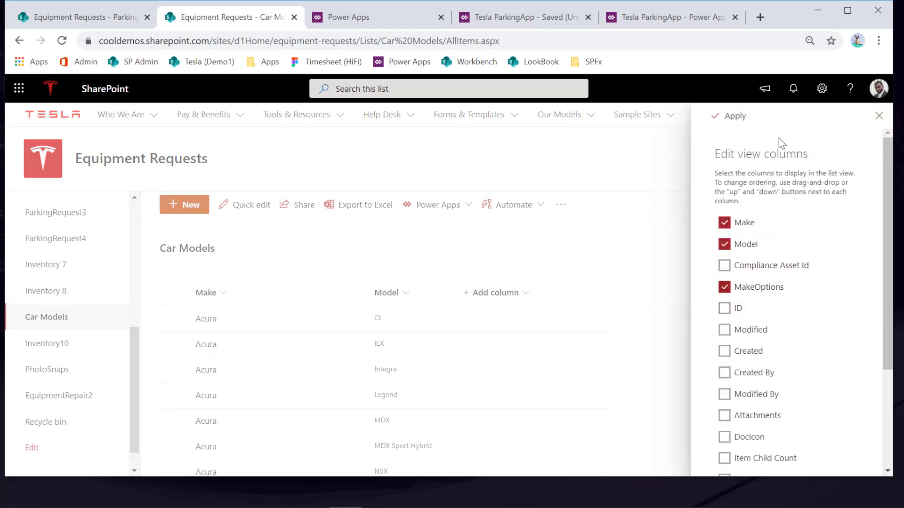
pyautogui.click(734, 115)
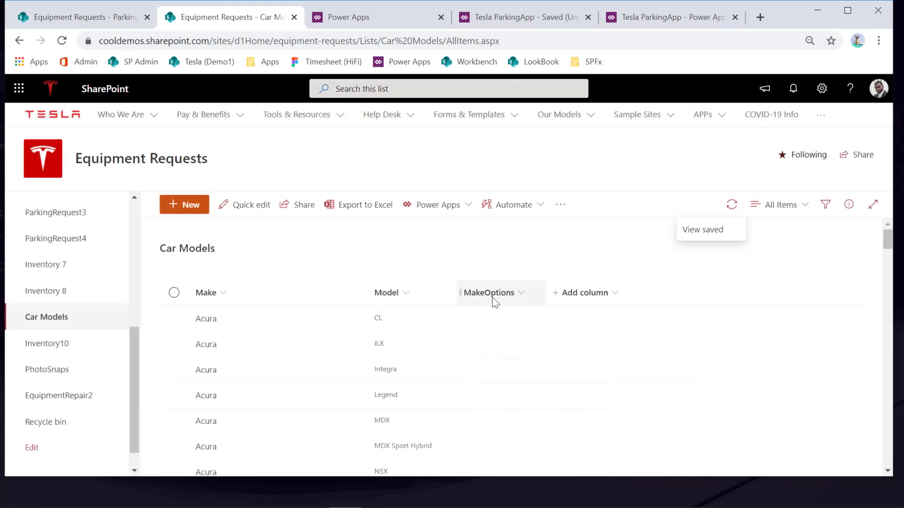
# Step: Remove the duplicate Acura entry from the MakeOptions column's choices and save the column
pyautogui.click(516, 293)
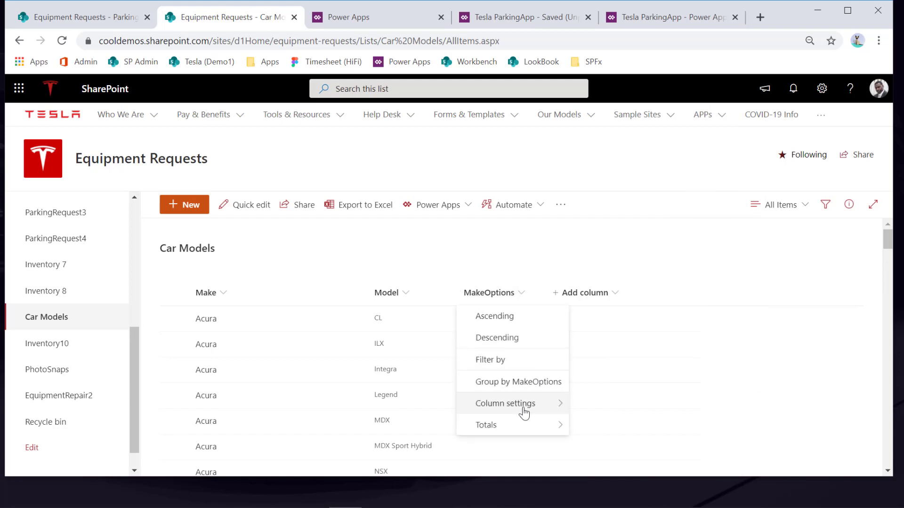
pyautogui.moveTo(528, 409)
pyautogui.click(582, 334)
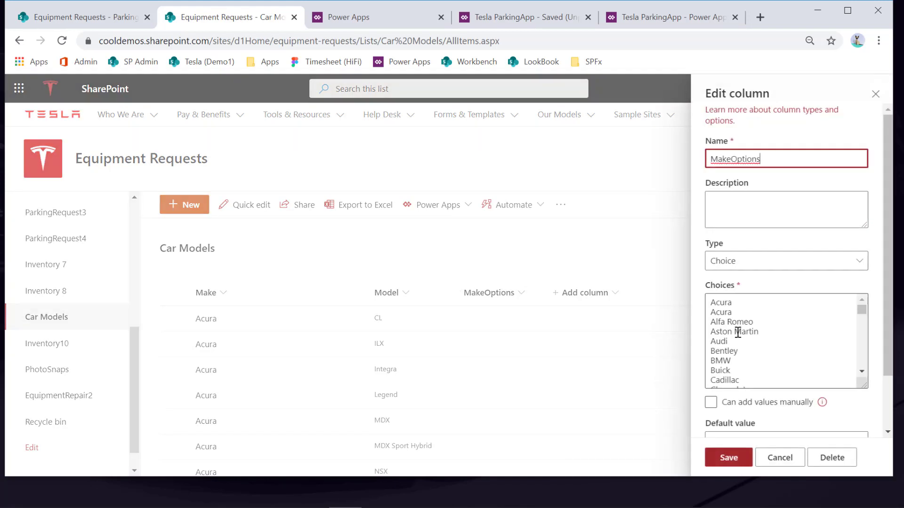
pyautogui.moveTo(862, 310)
pyautogui.mouseDown()
pyautogui.moveTo(865, 373)
pyautogui.moveTo(865, 309)
pyautogui.mouseUp()
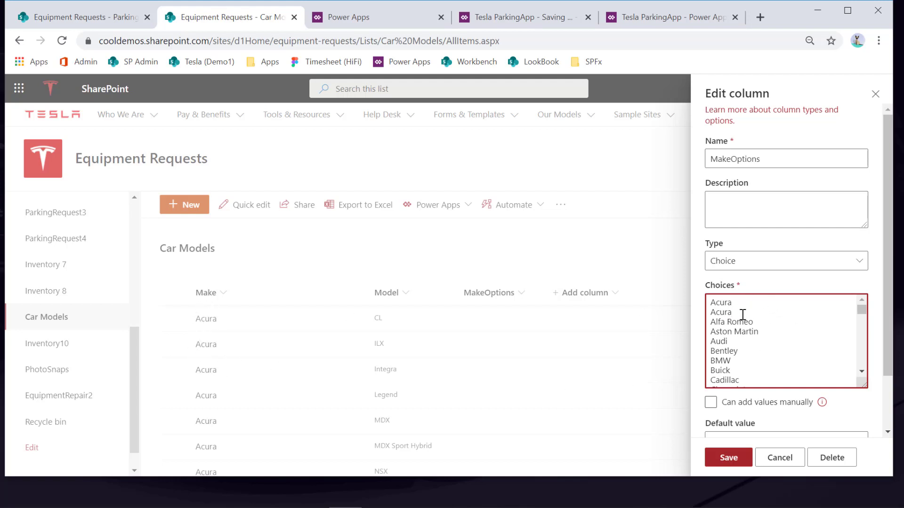
pyautogui.press('BackSpace')
pyautogui.press('BackSpace')
pyautogui.press('BackSpace')
pyautogui.press('BackSpace')
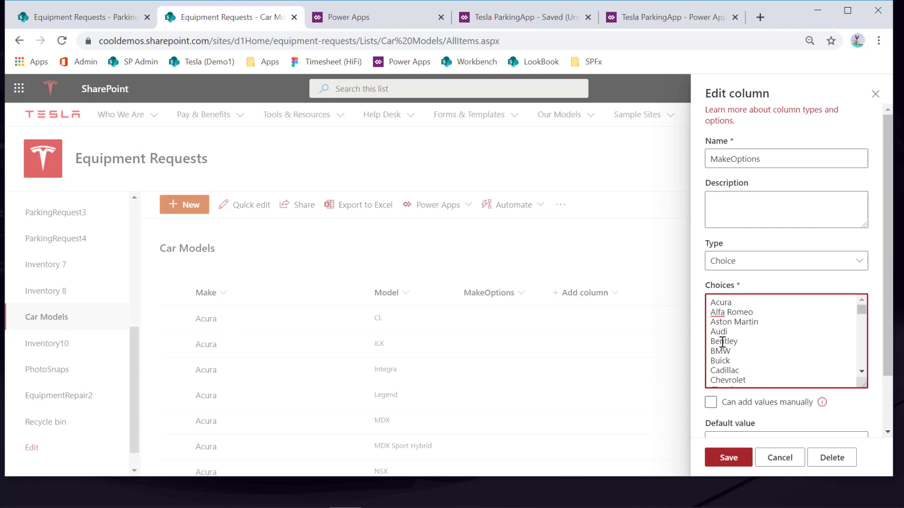
pyautogui.click(740, 458)
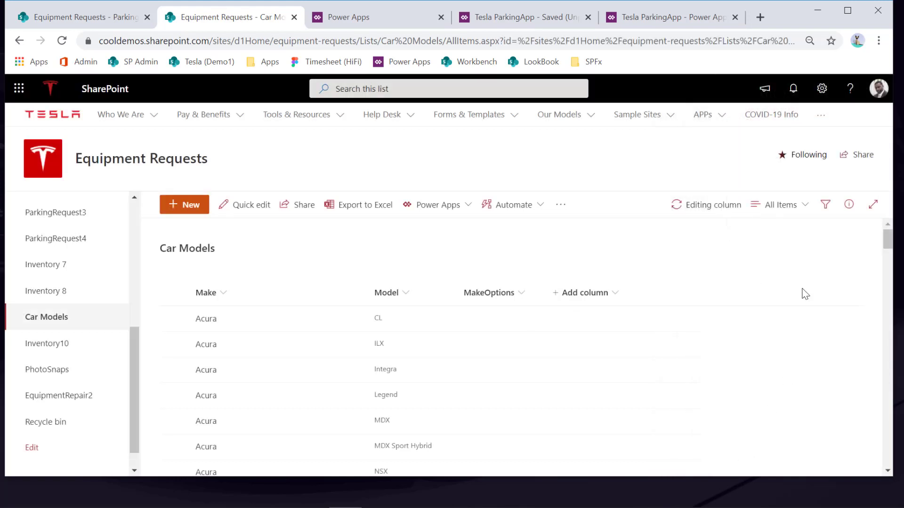
# Step: Switch to Power Apps Studio and make ScreenStep3's Next button navigate to ScreenStep4 with the Fade transition
pyautogui.click(518, 17)
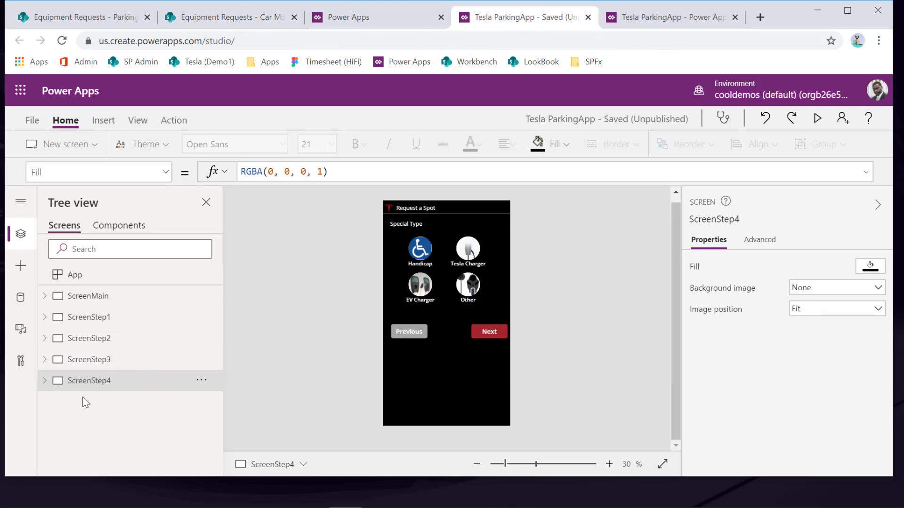
pyautogui.click(82, 362)
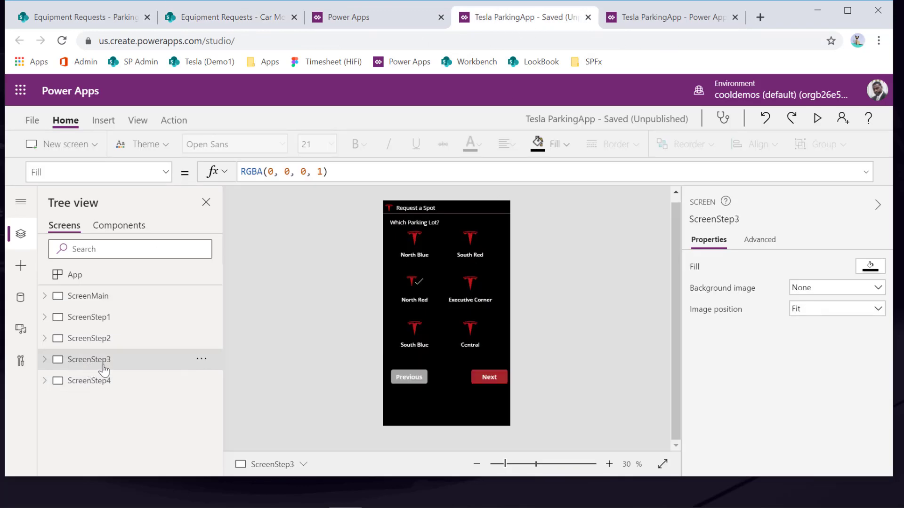
pyautogui.click(495, 379)
pyautogui.click(495, 379)
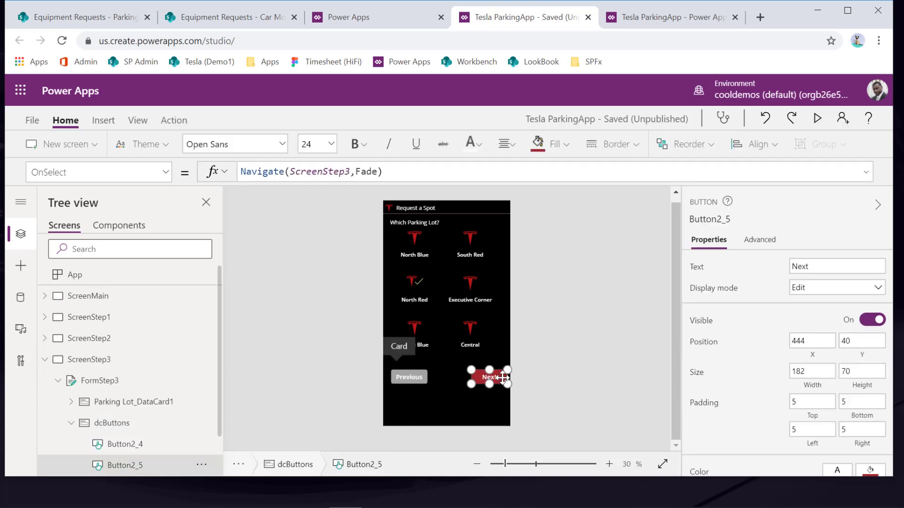
pyautogui.click(352, 174)
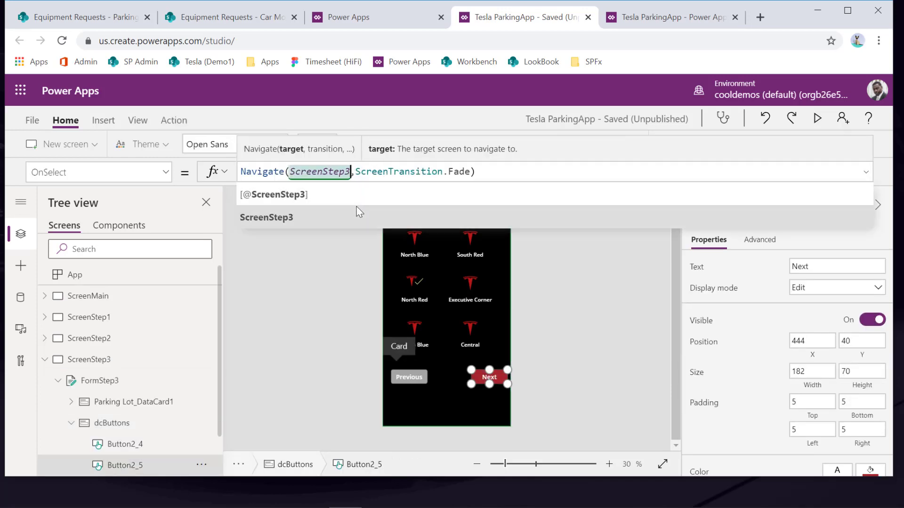
pyautogui.press('BackSpace')
pyautogui.write('4')
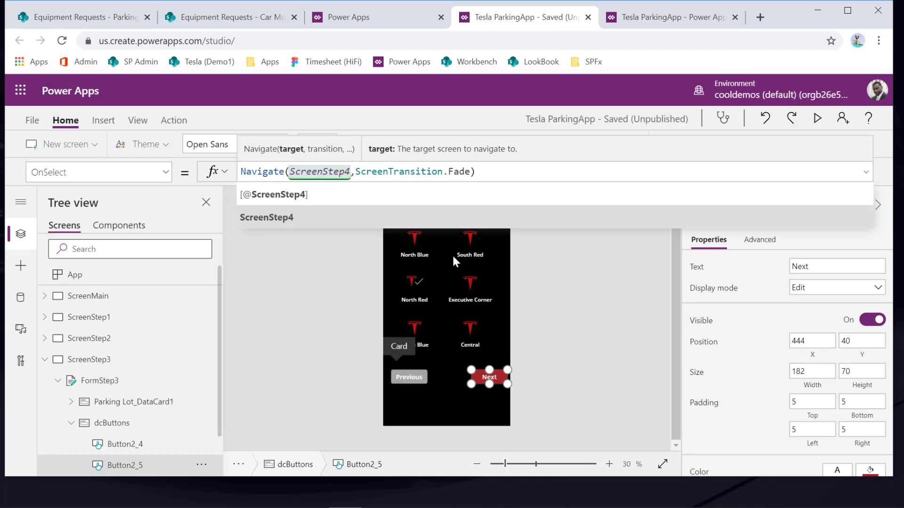
pyautogui.click(560, 315)
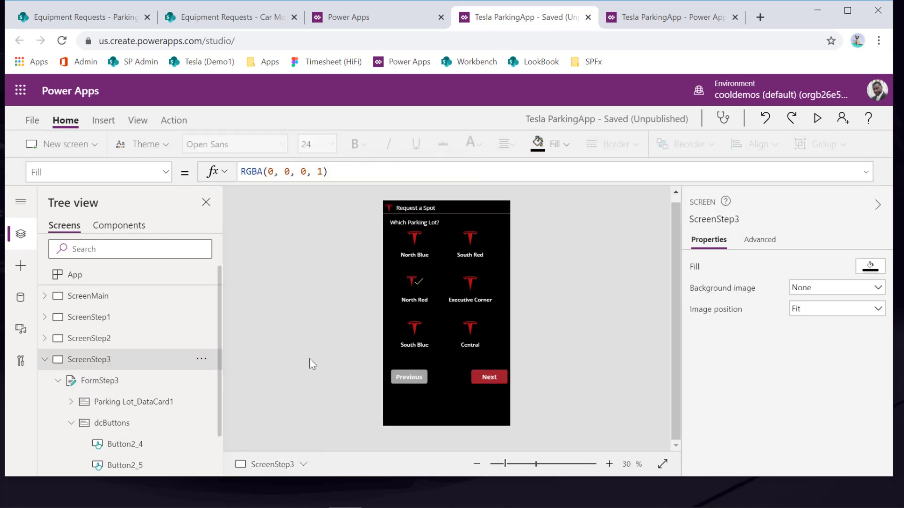
# Step: Check the OnSelect navigation formula of ScreenStep3's Previous button, then collapse that screen's controls
pyautogui.click(405, 381)
pyautogui.click(406, 382)
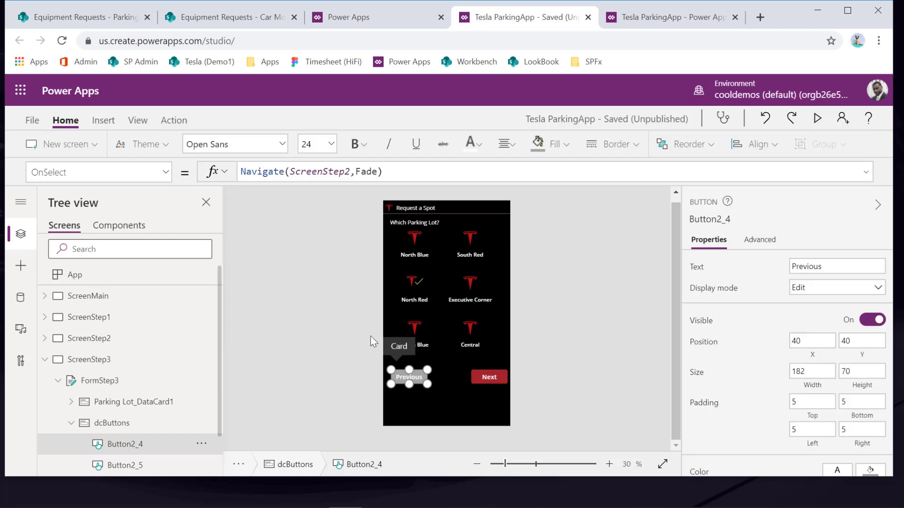
pyautogui.click(45, 361)
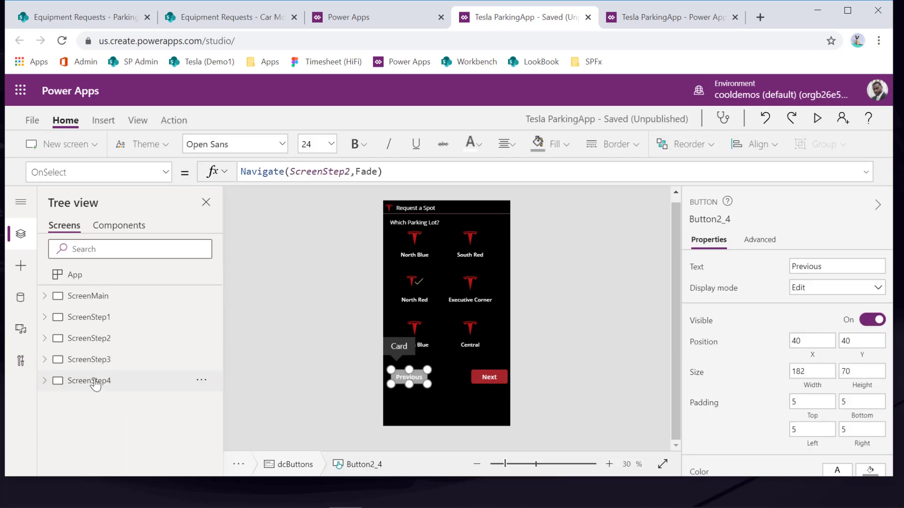
# Step: Check the OnSelect navigation formula of ScreenStep4's Next button
pyautogui.click(94, 381)
pyautogui.click(487, 332)
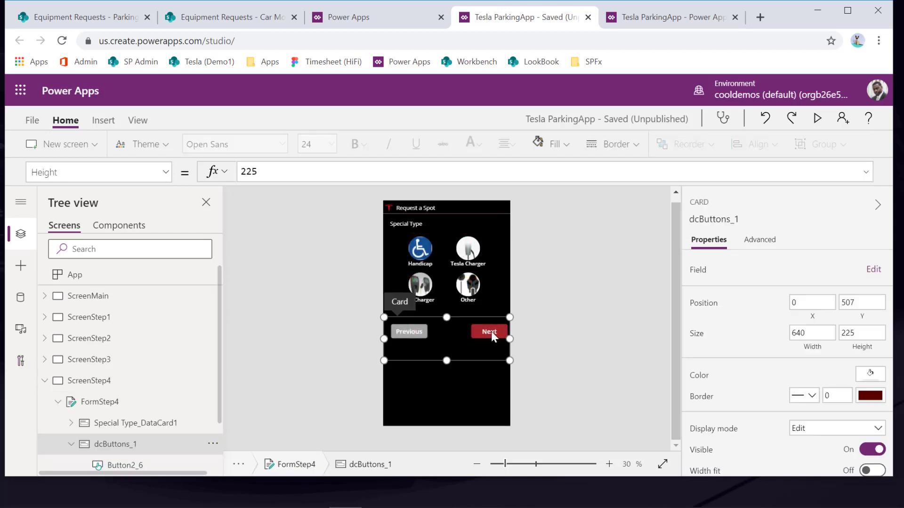
pyautogui.click(491, 331)
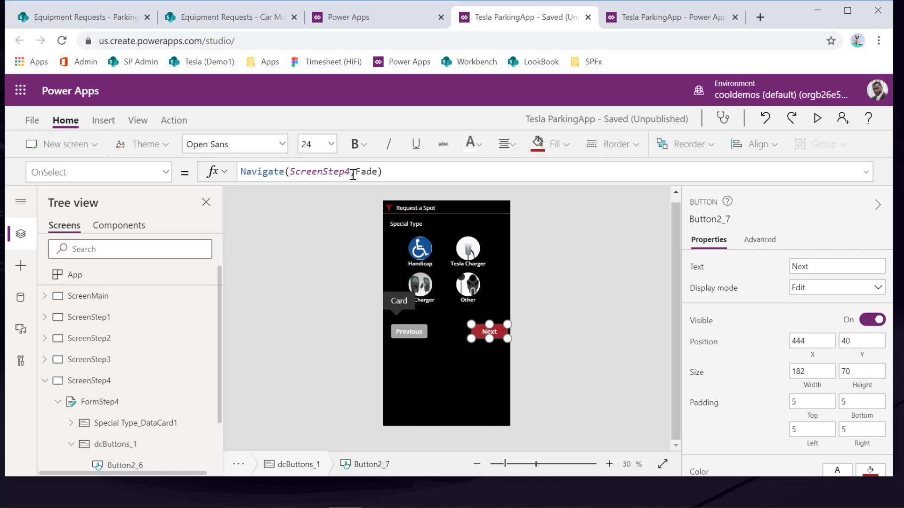
# Step: Make ScreenStep4's Previous button navigate to ScreenStep3, keeping the ScreenTransition.Fade transition
pyautogui.click(413, 331)
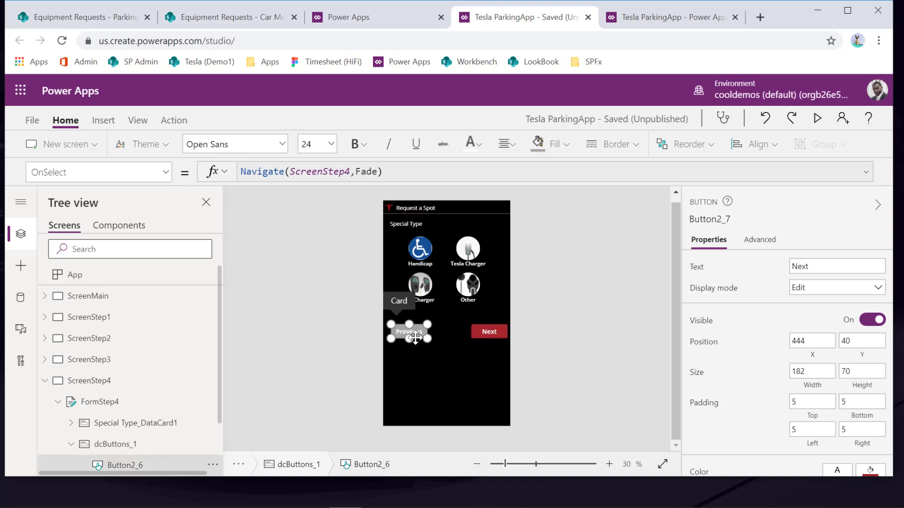
pyautogui.click(354, 172)
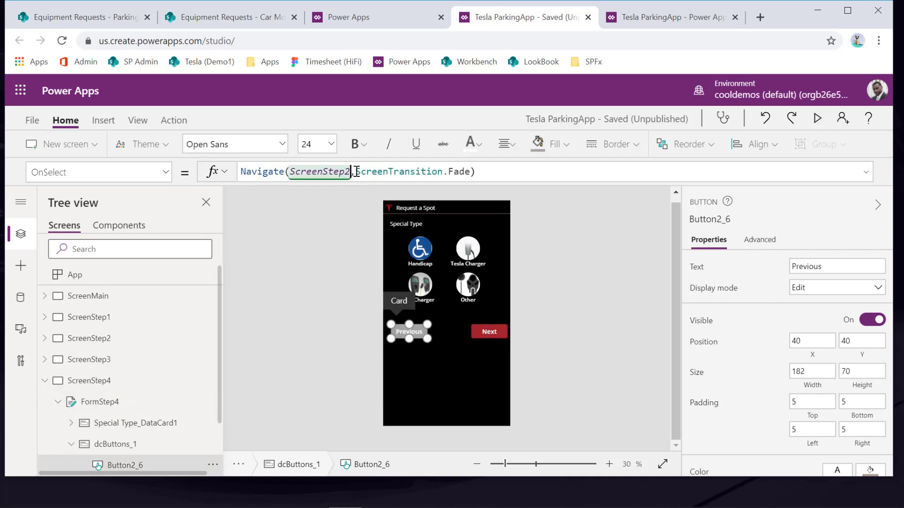
pyautogui.press('BackSpace')
pyautogui.write('3')
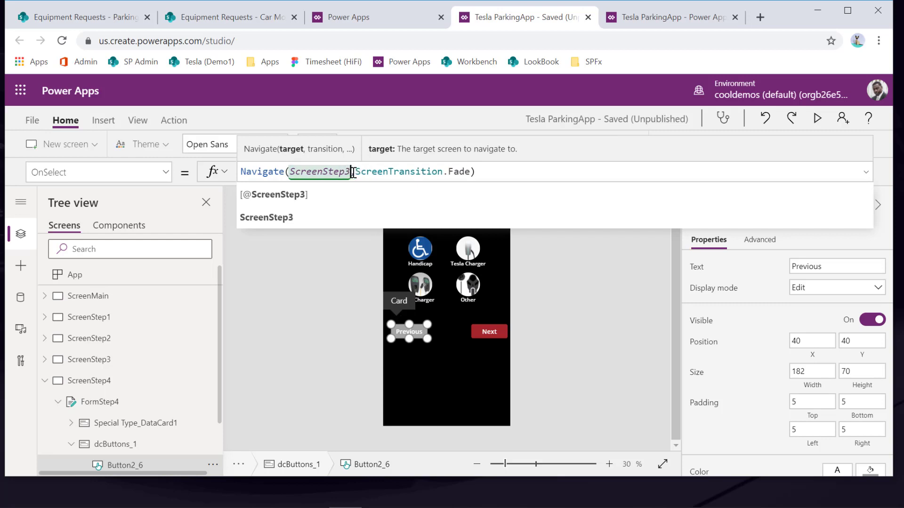
pyautogui.click(498, 312)
pyautogui.click(517, 340)
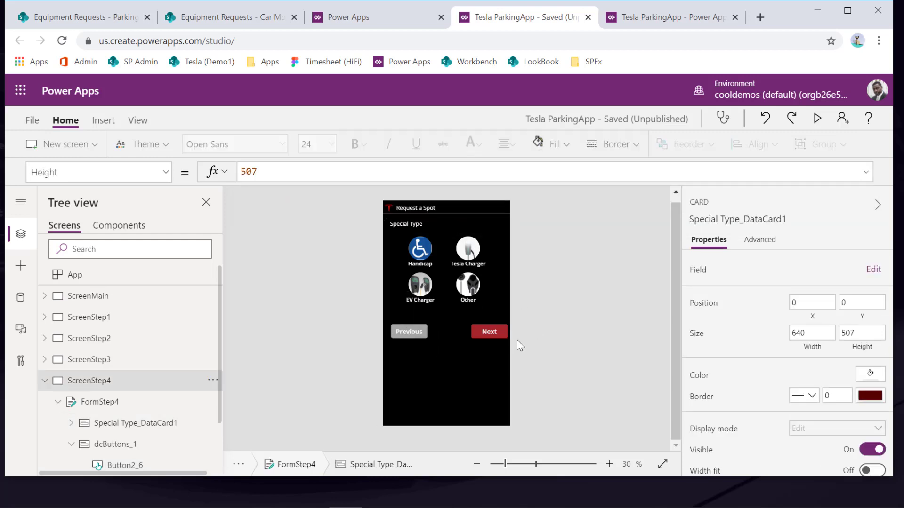
# Step: Duplicate ScreenStep4 and rename the copy as ScreenStep5
pyautogui.click(45, 382)
pyautogui.click(201, 381)
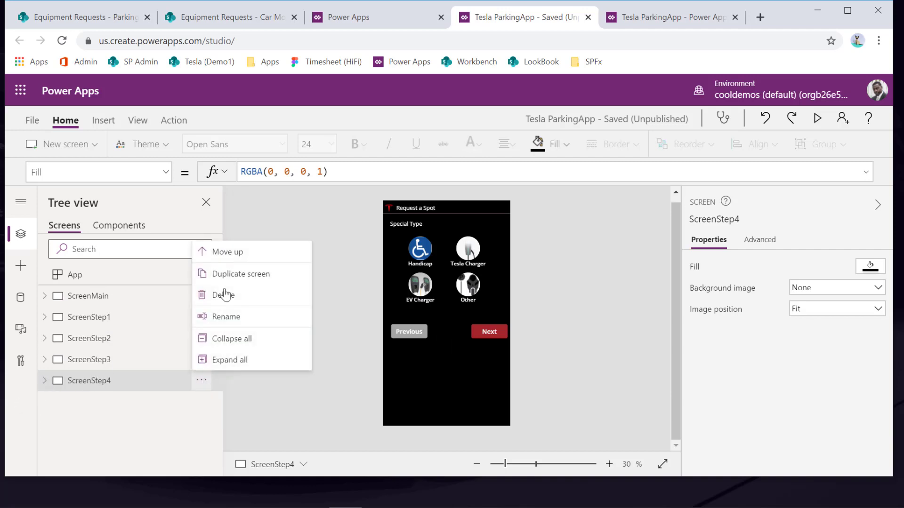
pyautogui.click(250, 272)
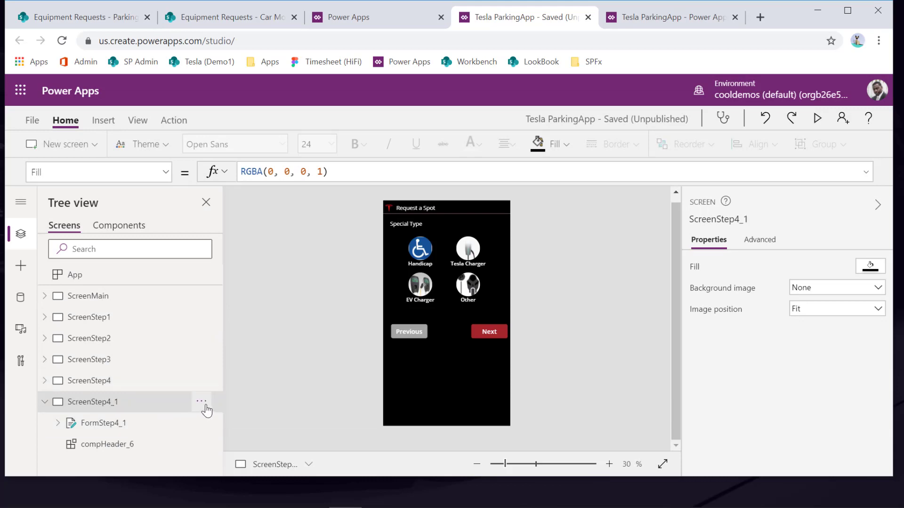
pyautogui.click(201, 401)
pyautogui.click(238, 344)
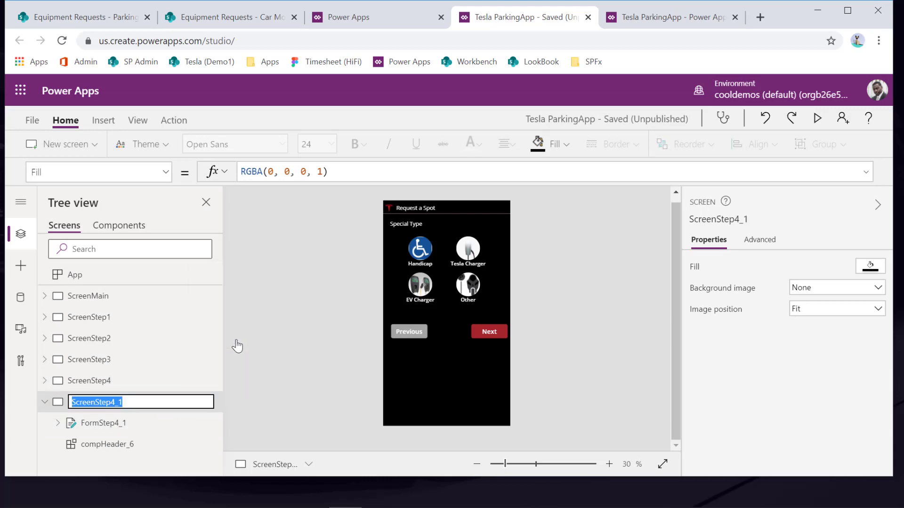
pyautogui.press('End')
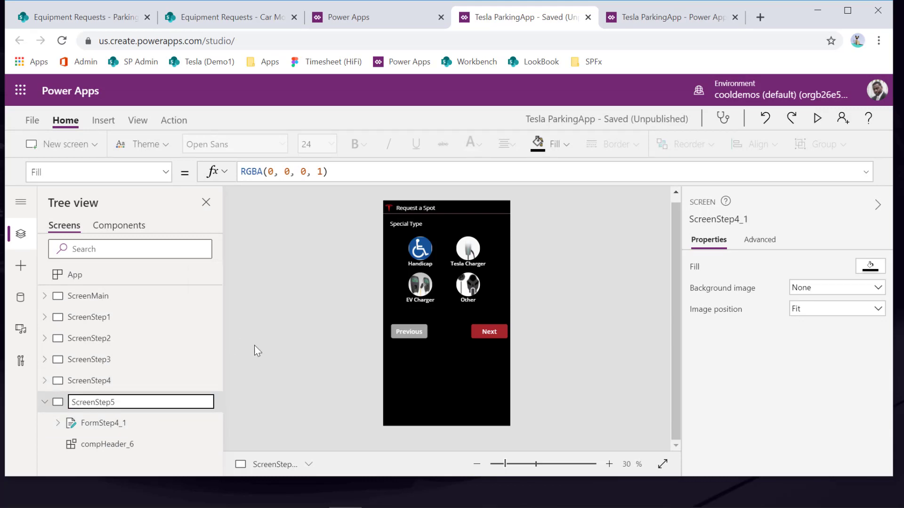
pyautogui.press('Return')
# Step: Rename the form inside ScreenStep5 as FormStep5
pyautogui.click(137, 426)
pyautogui.click(202, 422)
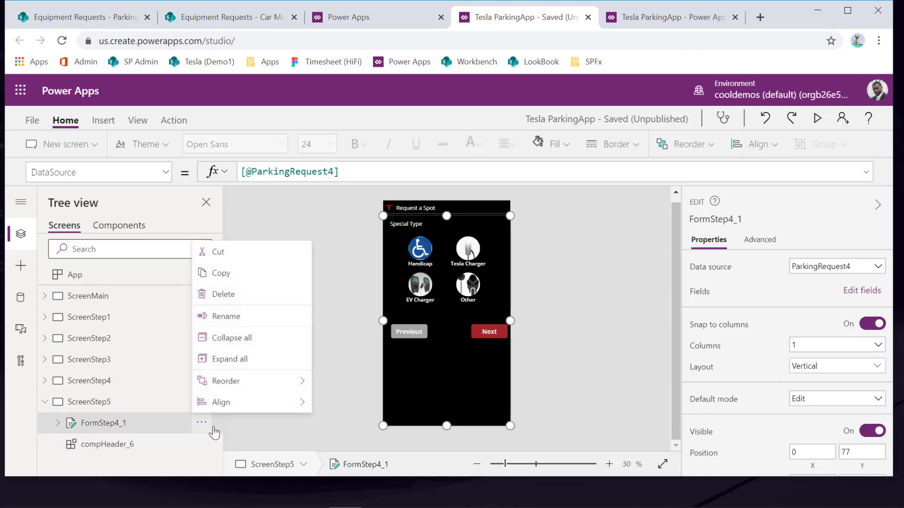
pyautogui.click(248, 316)
pyautogui.press('End')
pyautogui.press('BackSpace')
pyautogui.press('BackSpace')
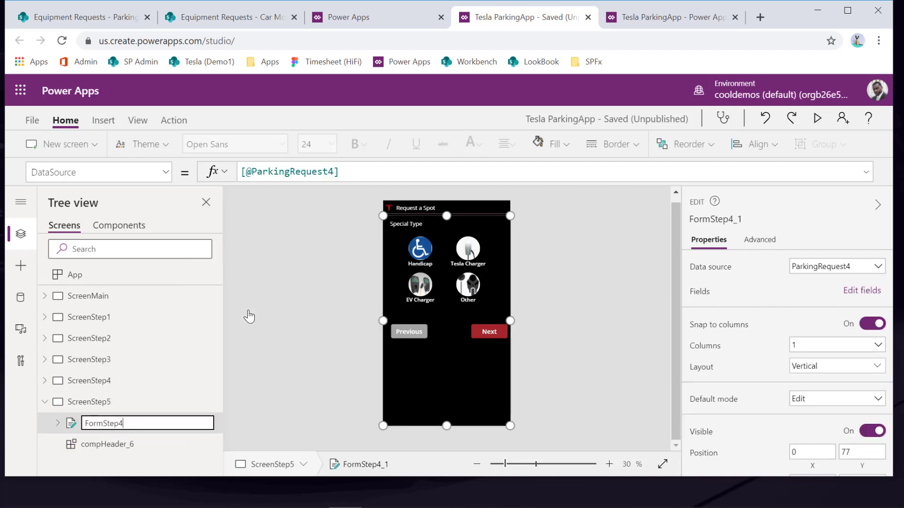
pyautogui.click(281, 339)
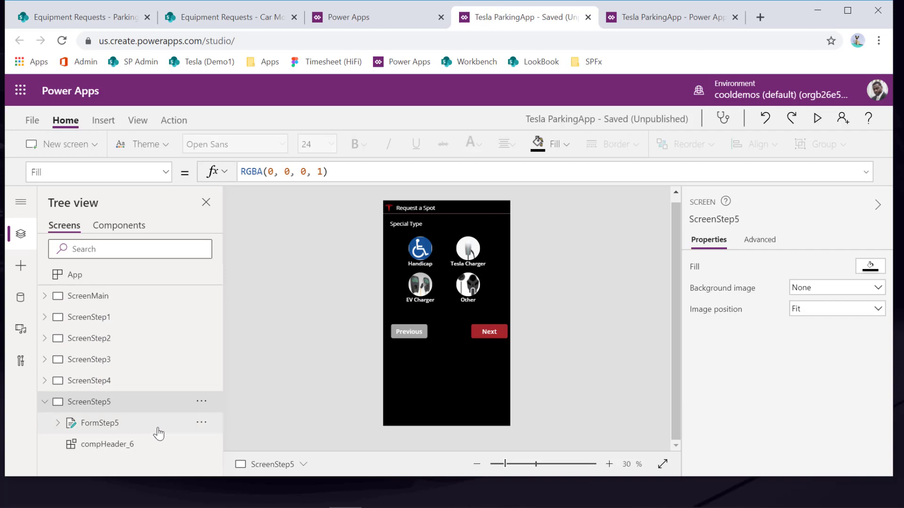
# Step: Add the Make and Model fields to FormStep5
pyautogui.click(113, 426)
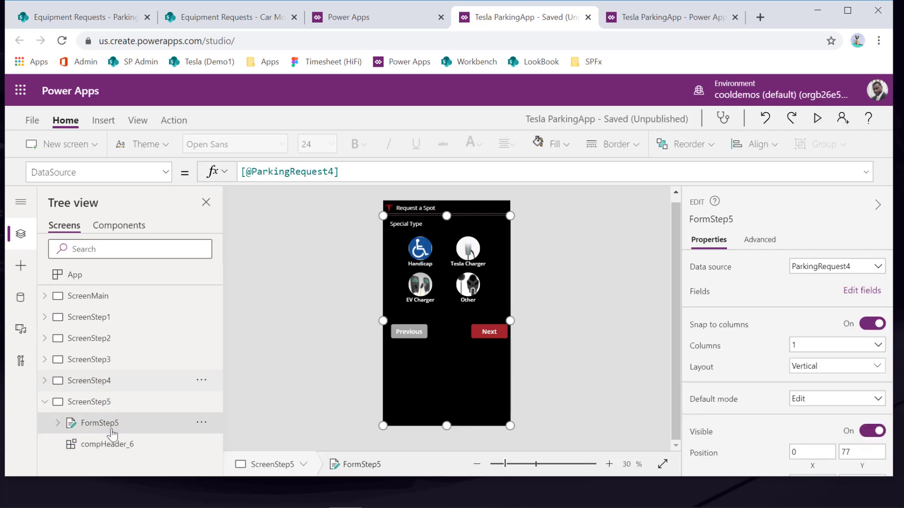
pyautogui.click(58, 423)
pyautogui.scroll(-1, 97, 443)
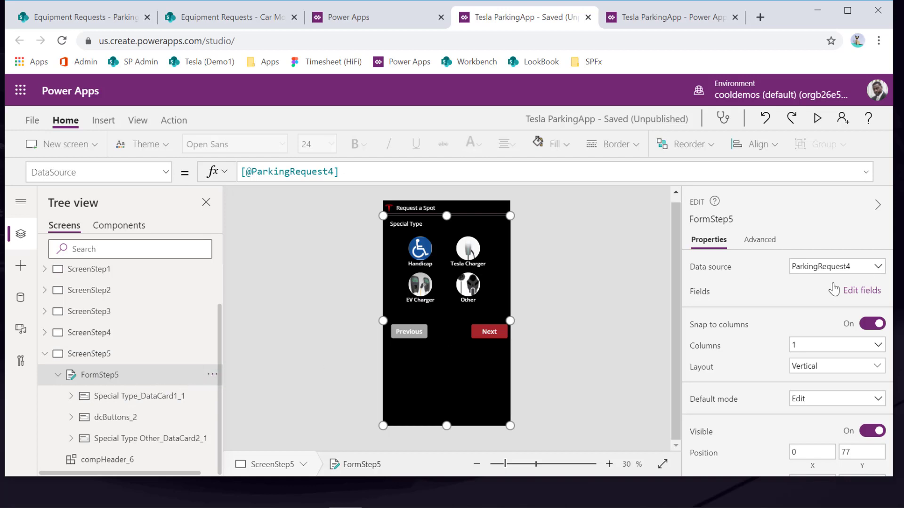
pyautogui.click(854, 292)
pyautogui.click(511, 238)
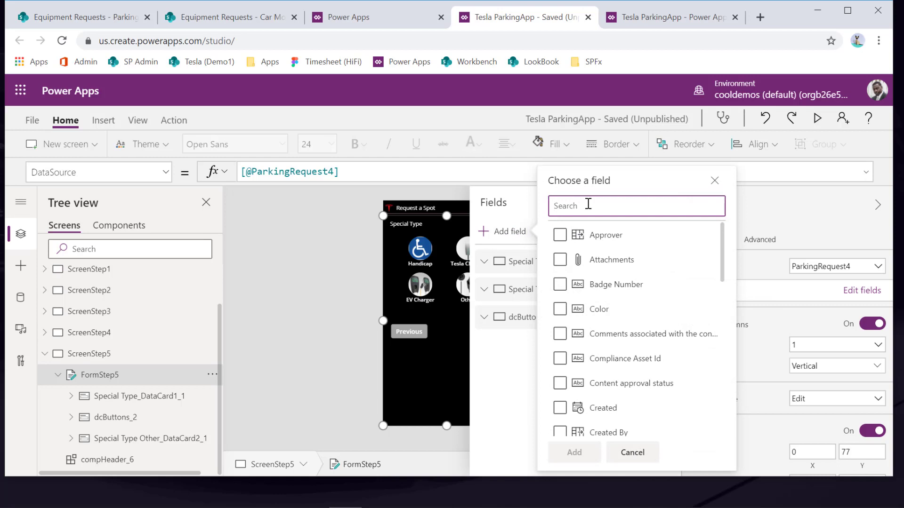
pyautogui.write('make')
pyautogui.click(560, 287)
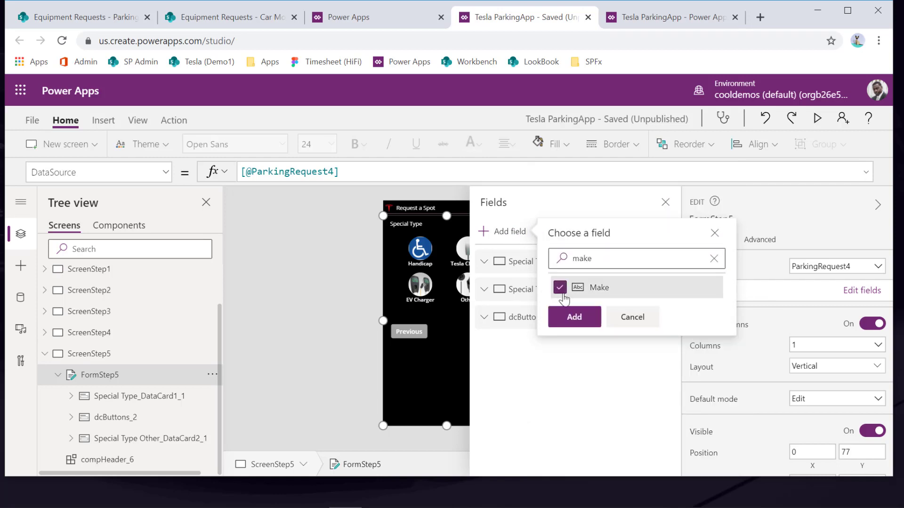
pyautogui.click(714, 258)
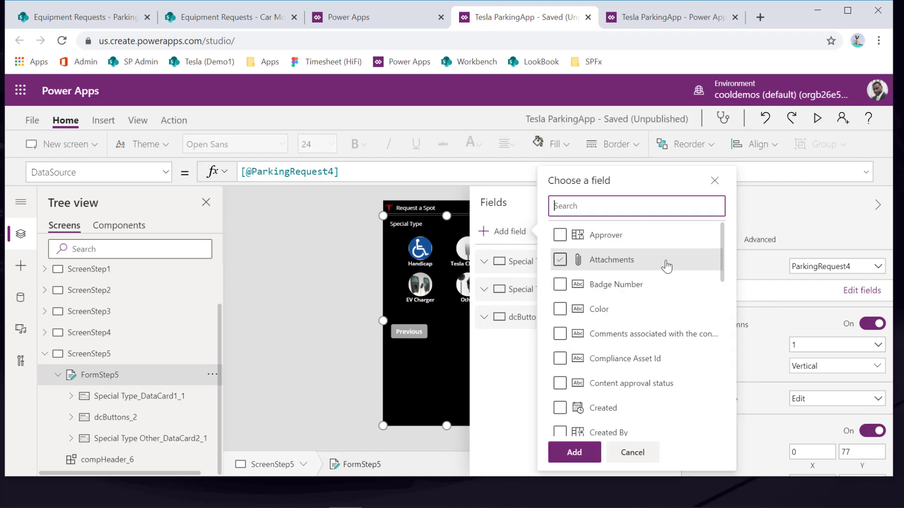
pyautogui.write('mode')
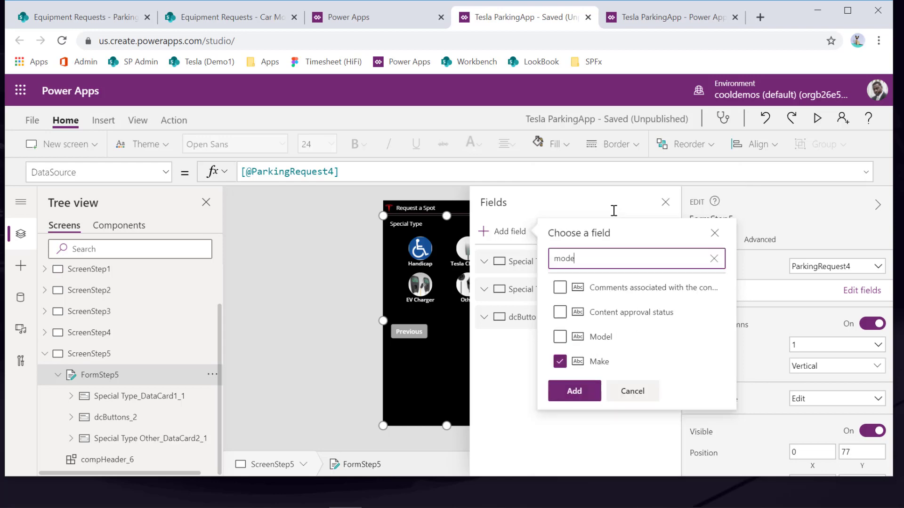
pyautogui.click(560, 337)
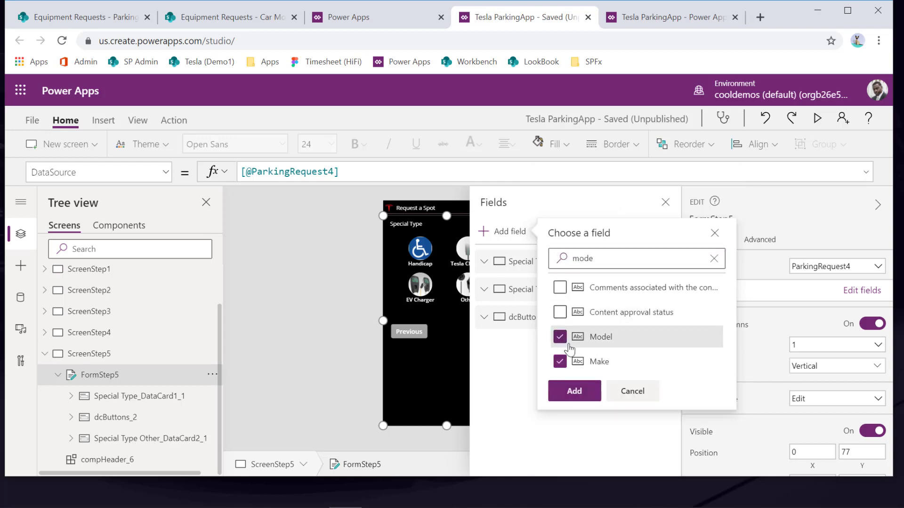
pyautogui.click(573, 391)
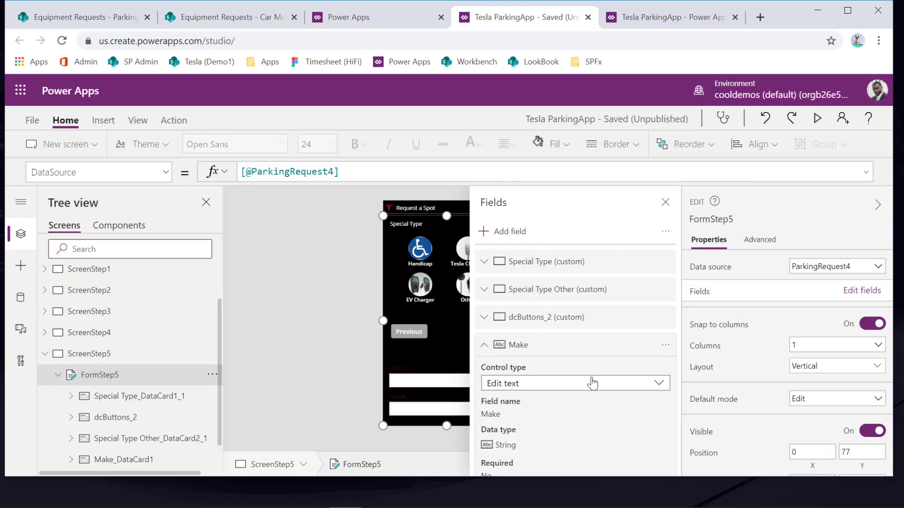
# Step: Collapse the Make and Model field details and move the dcButtons_2 card to the end of FormStep5's field order
pyautogui.click(485, 347)
pyautogui.click(549, 374)
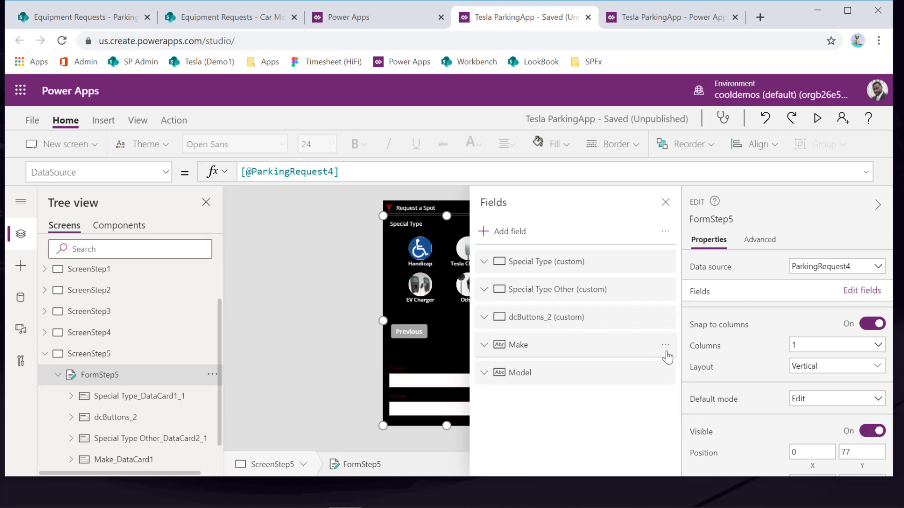
pyautogui.moveTo(565, 290); pyautogui.dragTo(567, 325)
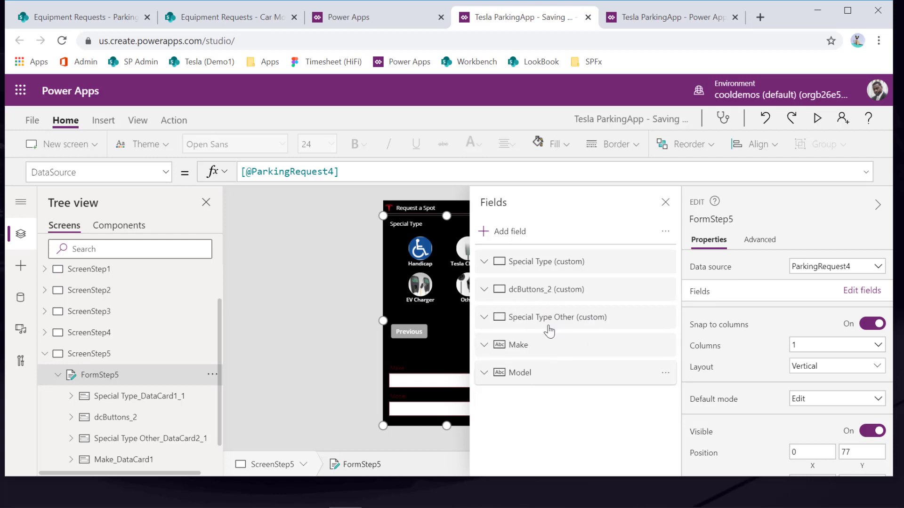
pyautogui.moveTo(540, 292); pyautogui.dragTo(542, 382)
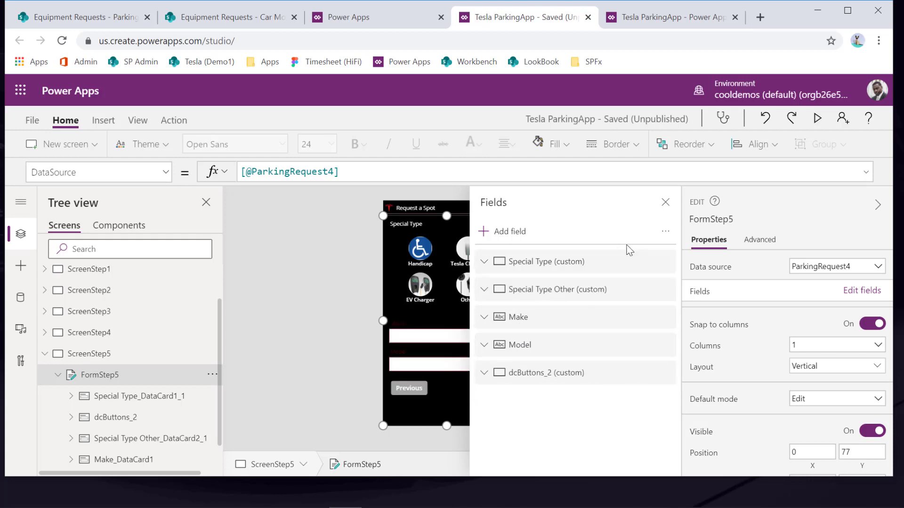
# Step: Remove the Special Type and Special Type Other fields from FormStep5 and close the field list
pyautogui.click(665, 264)
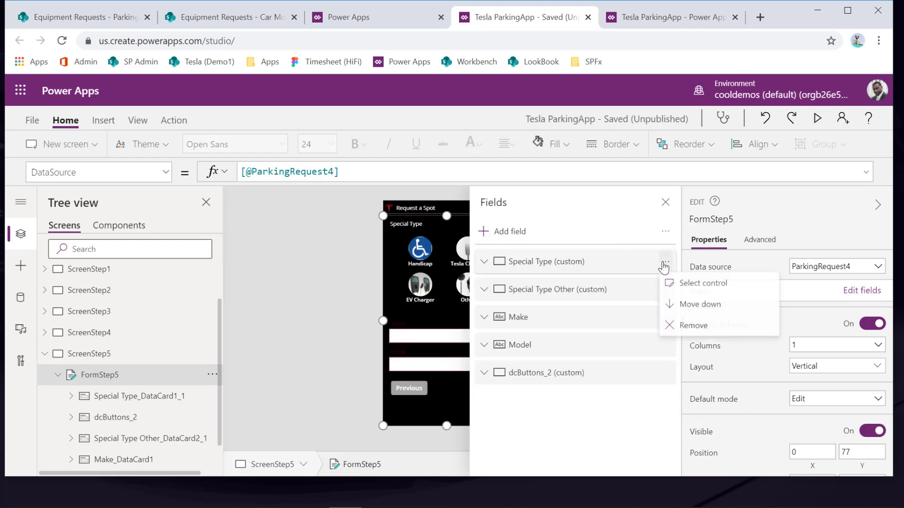
pyautogui.click(686, 334)
pyautogui.click(665, 262)
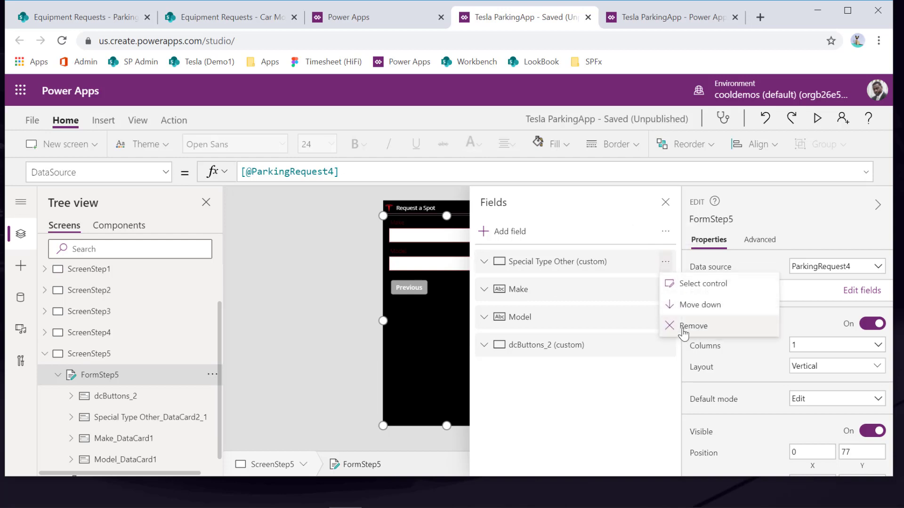
pyautogui.click(683, 329)
pyautogui.click(665, 203)
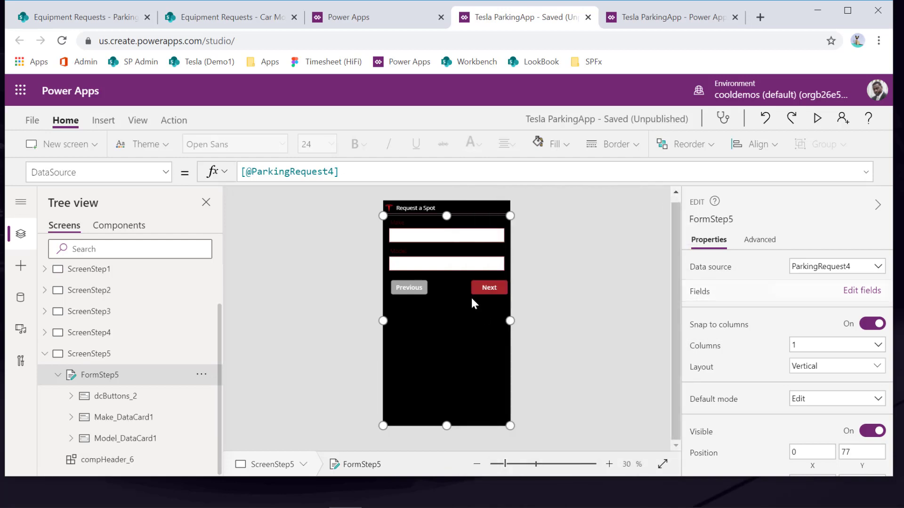
# Step: Set the text color of the Make card's label to white
pyautogui.click(494, 241)
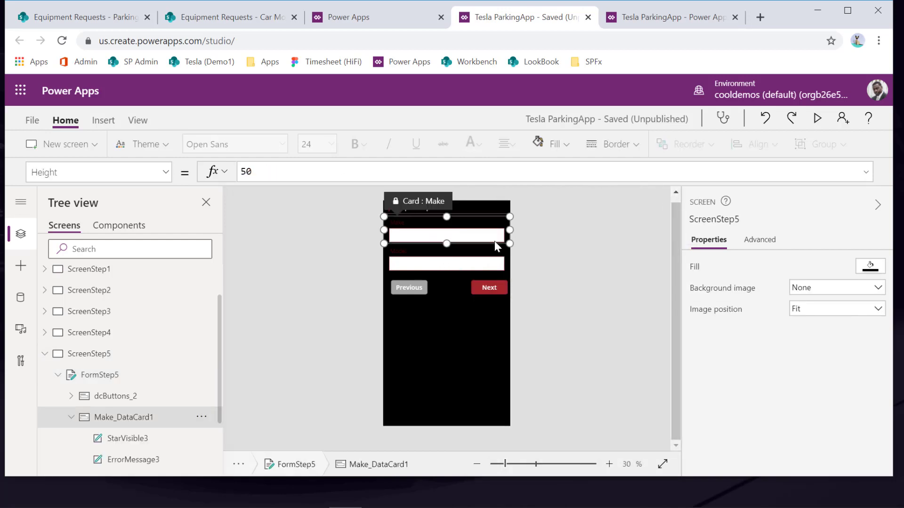
pyautogui.click(414, 227)
pyautogui.click(477, 147)
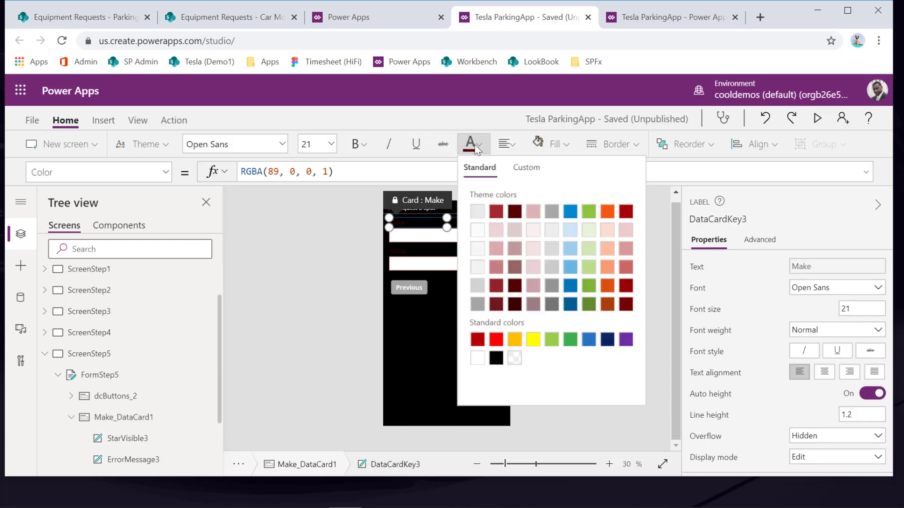
pyautogui.click(477, 359)
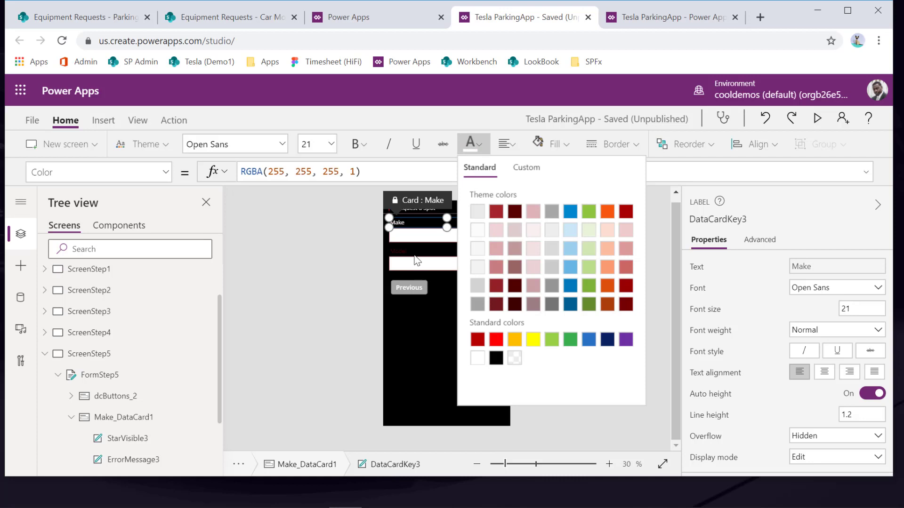
# Step: Set the text color of the Model card's label to white
pyautogui.click(416, 260)
pyautogui.click(415, 255)
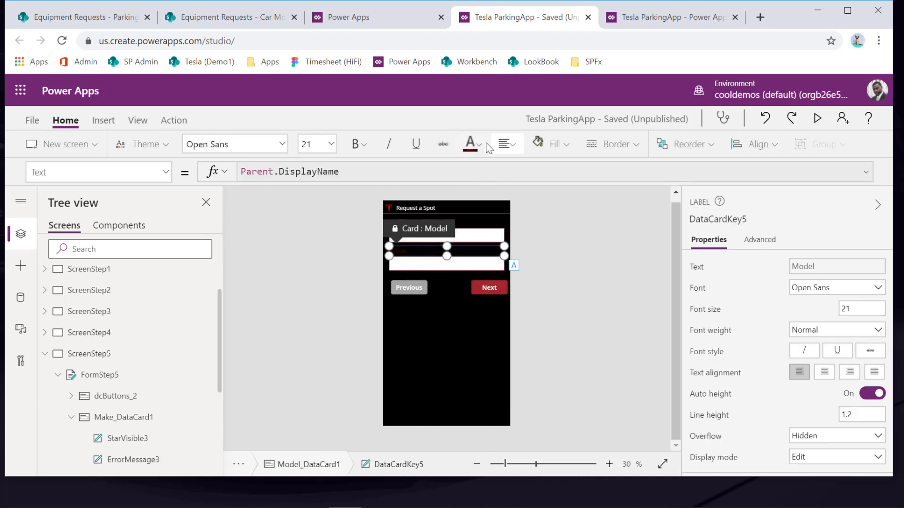
pyautogui.click(482, 143)
pyautogui.click(477, 359)
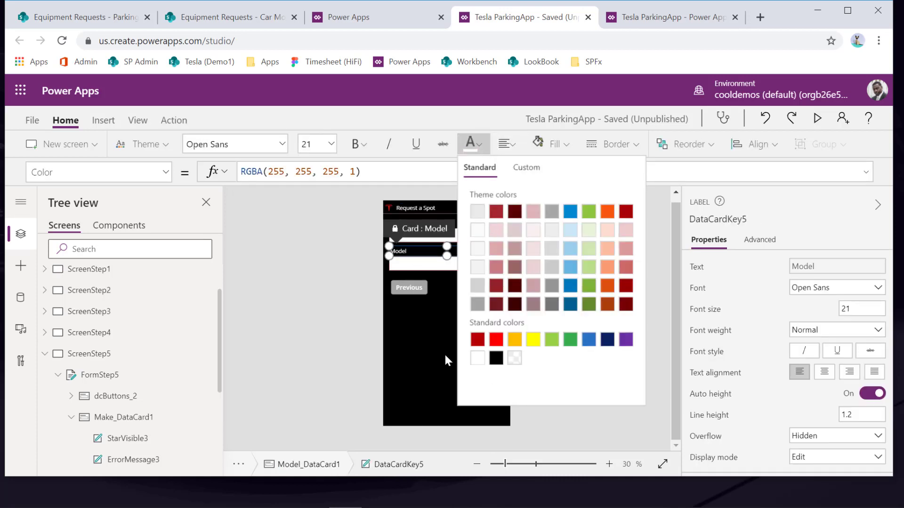
pyautogui.click(445, 357)
# Step: Unlock the Make card on FormStep5 and set its Required property to true
pyautogui.click(609, 464)
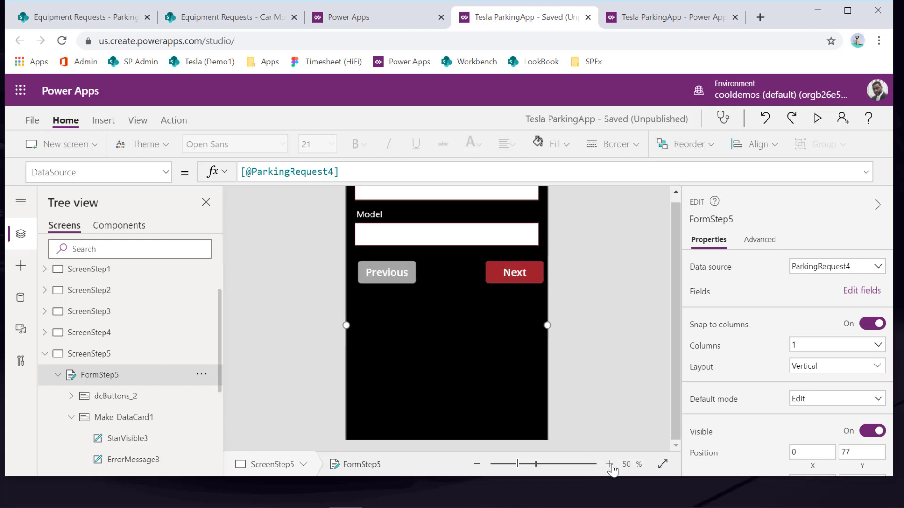
pyautogui.click(609, 465)
pyautogui.scroll(3, 555, 372)
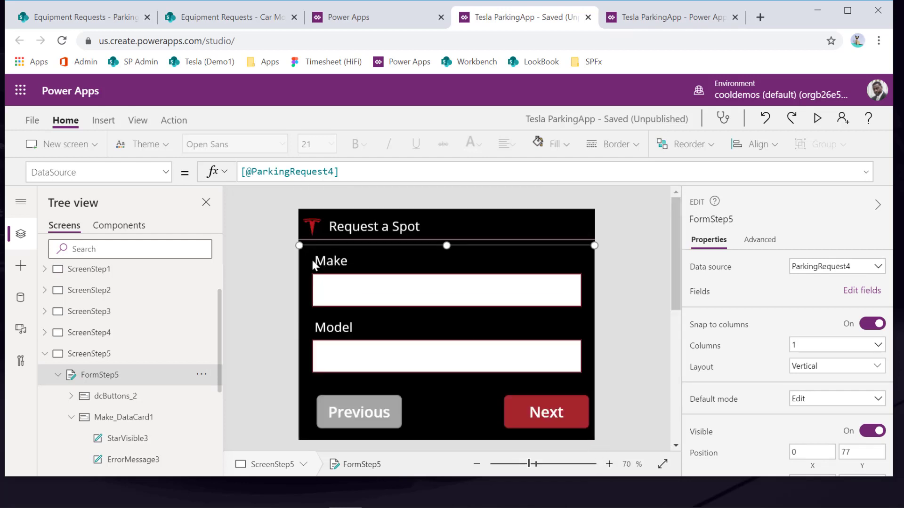
pyautogui.click(363, 280)
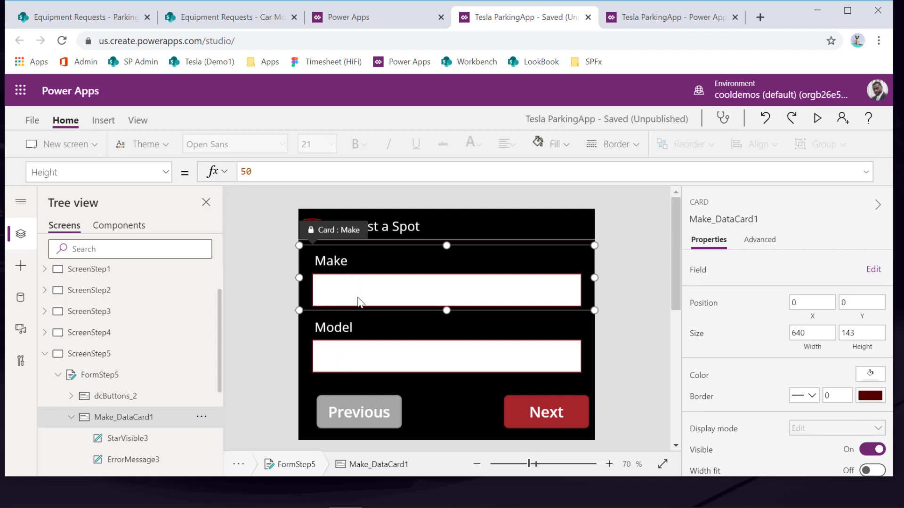
pyautogui.click(769, 242)
pyautogui.scroll(-5, 743, 290)
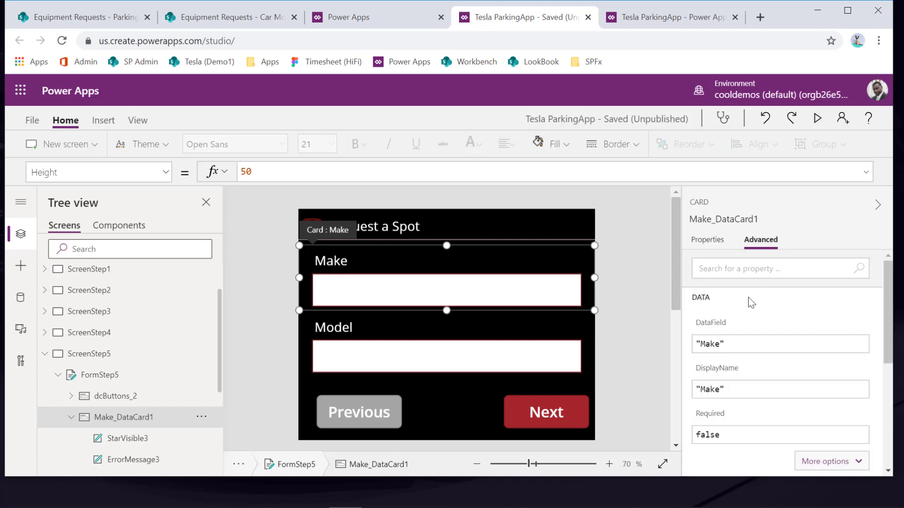
pyautogui.click(718, 307)
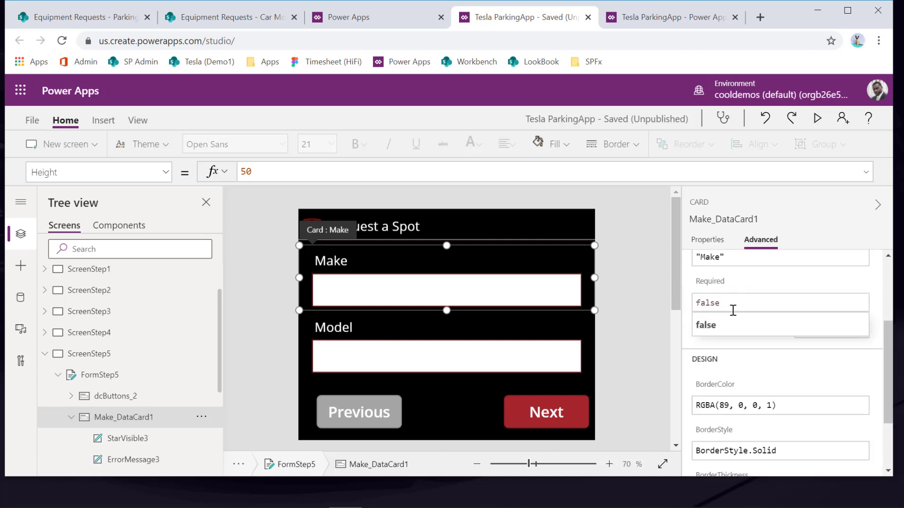
pyautogui.press('BackSpace')
pyautogui.press('BackSpace')
pyautogui.press('BackSpace')
pyautogui.press('BackSpace')
pyautogui.press('BackSpace')
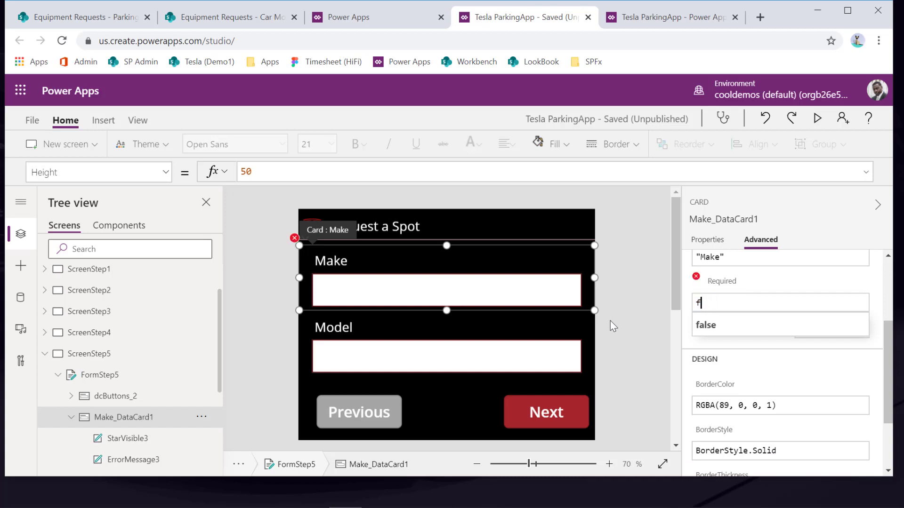
pyautogui.write('true')
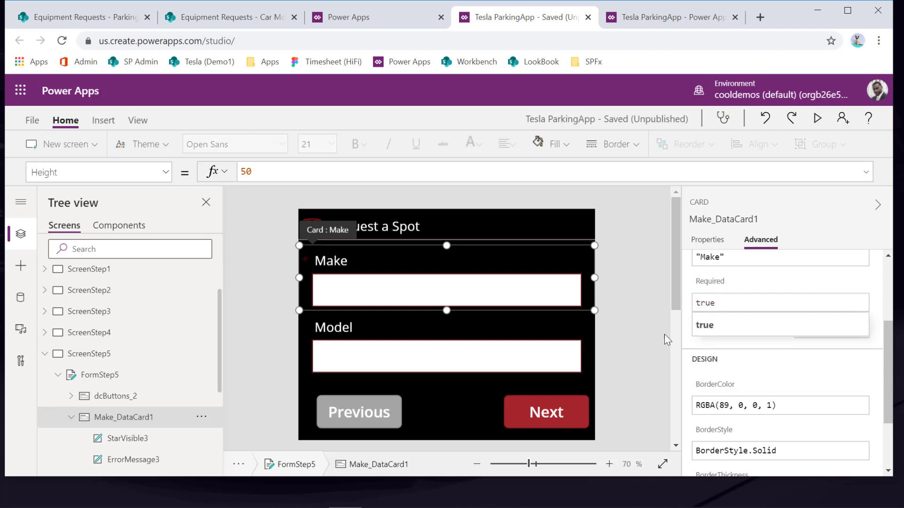
# Step: Unlock the Model card and set its Required property to true
pyautogui.click(469, 350)
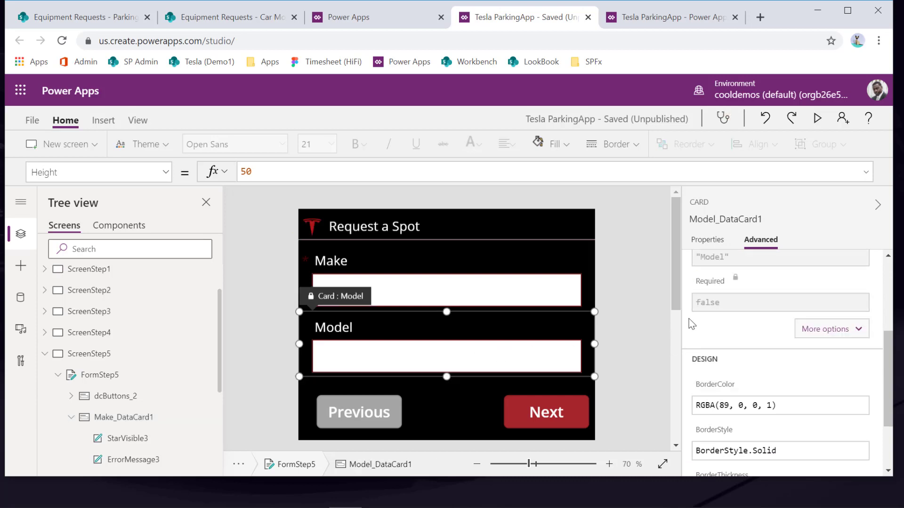
pyautogui.scroll(3, 782, 286)
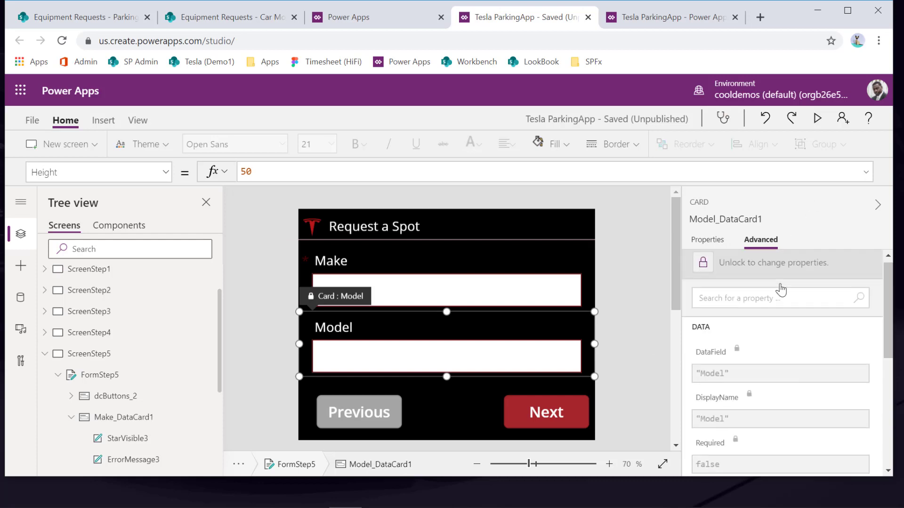
pyautogui.click(756, 277)
pyautogui.scroll(-2, 756, 277)
pyautogui.click(702, 302)
pyautogui.hotkey('ctrl', 'a')
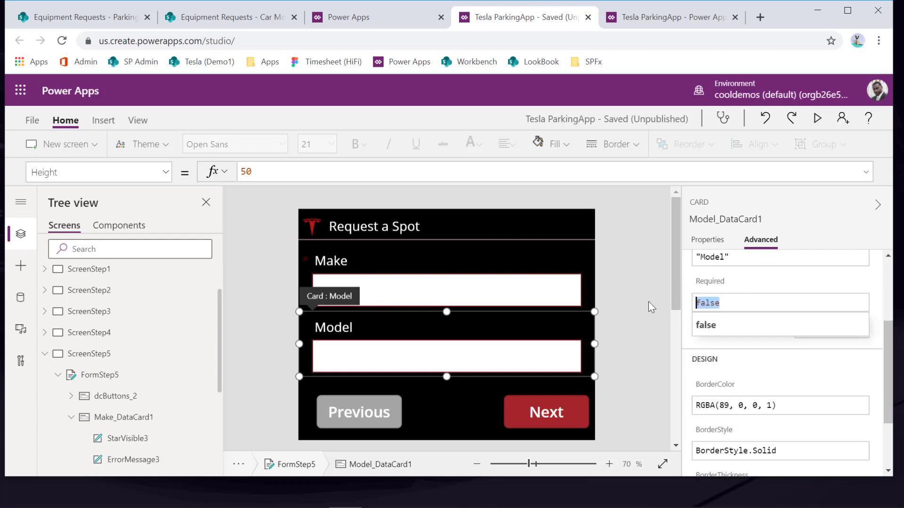
pyautogui.write('true')
pyautogui.press('Return')
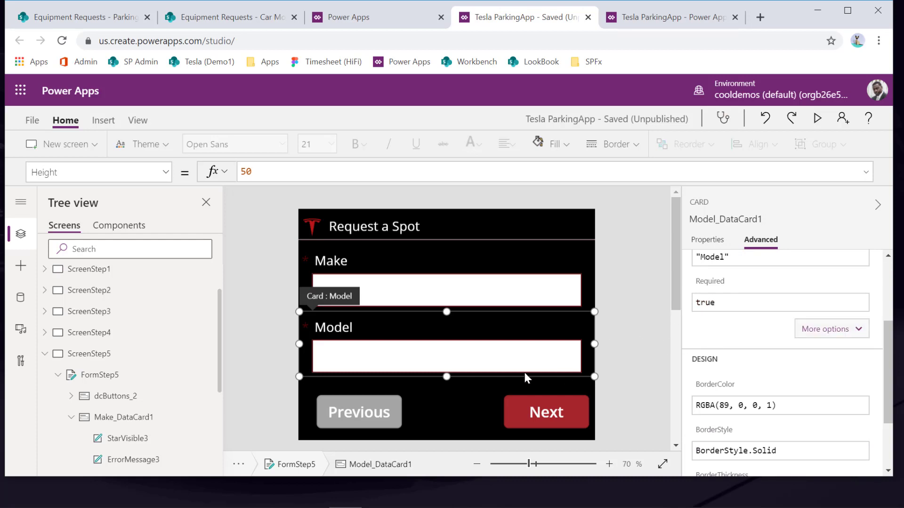
# Step: Set the color of the Make card's required asterisk to light pink, RGBA(237, 212, 213, 1)
pyautogui.click(330, 261)
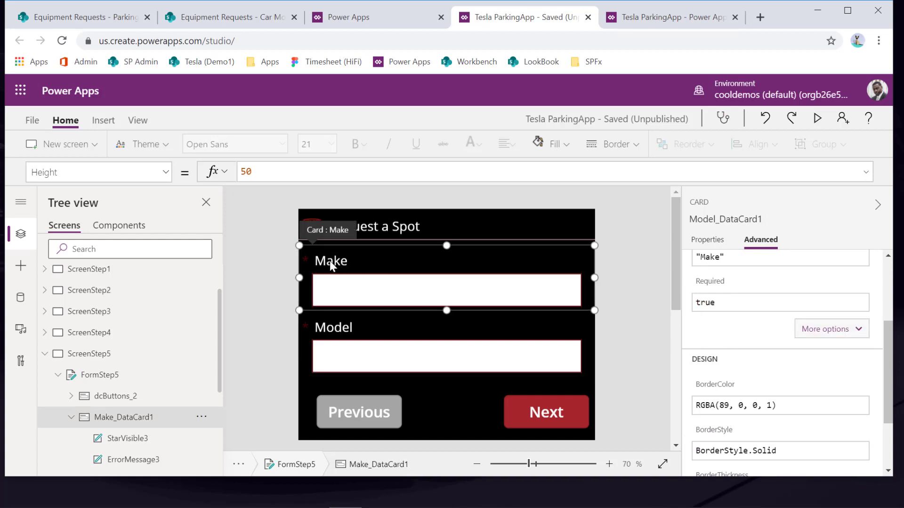
pyautogui.click(305, 260)
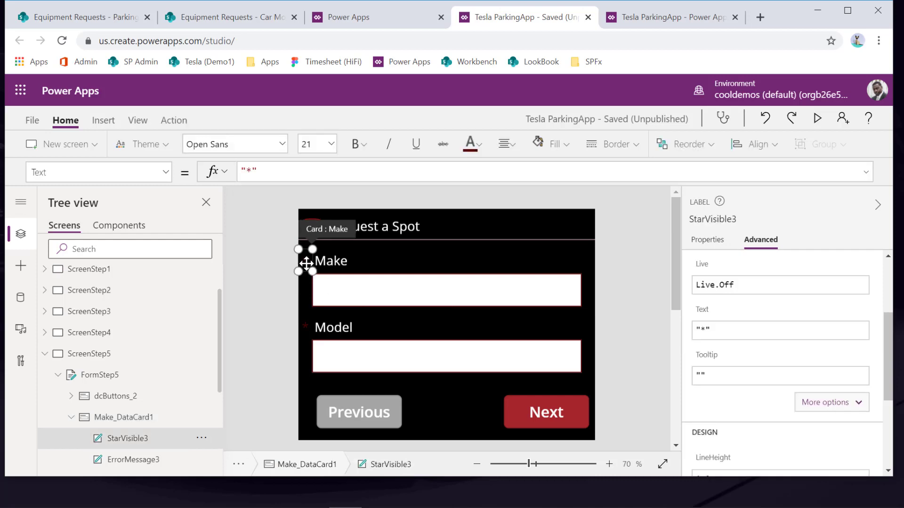
pyautogui.click(470, 144)
pyautogui.click(497, 230)
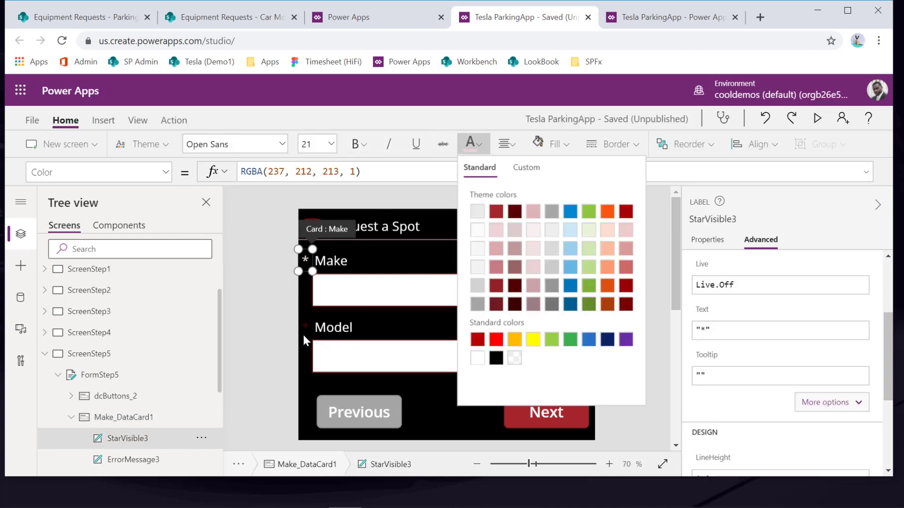
# Step: Give the Model card's required asterisk the same light pink color as the one beside Make
pyautogui.click(304, 332)
pyautogui.click(306, 329)
pyautogui.click(471, 156)
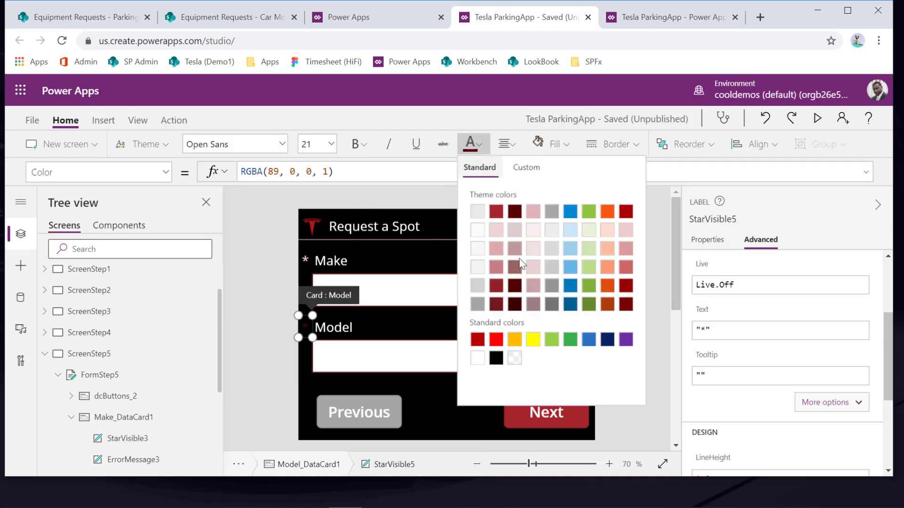
pyautogui.click(497, 230)
pyautogui.click(281, 357)
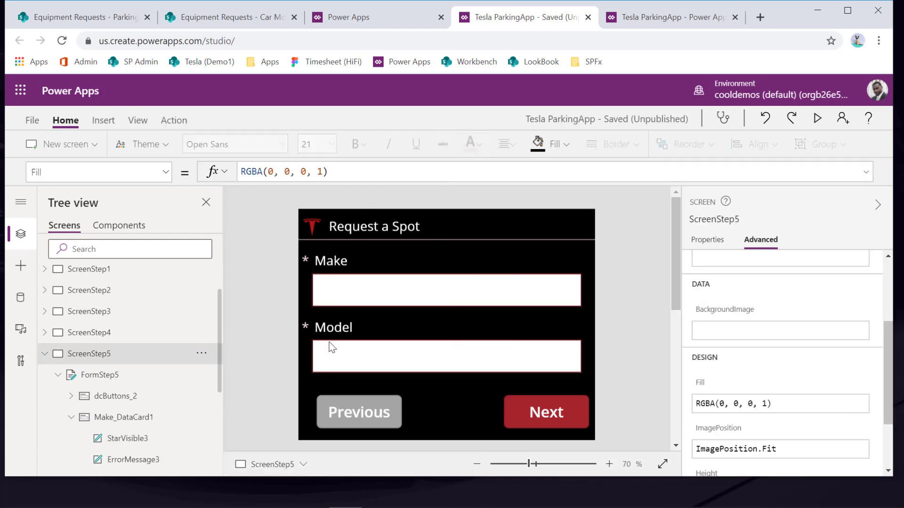
# Step: Move the Previous and Next buttons down together within the dcButtons_2 card, widening the gap below the Model field
pyautogui.scroll(-2, 622, 392)
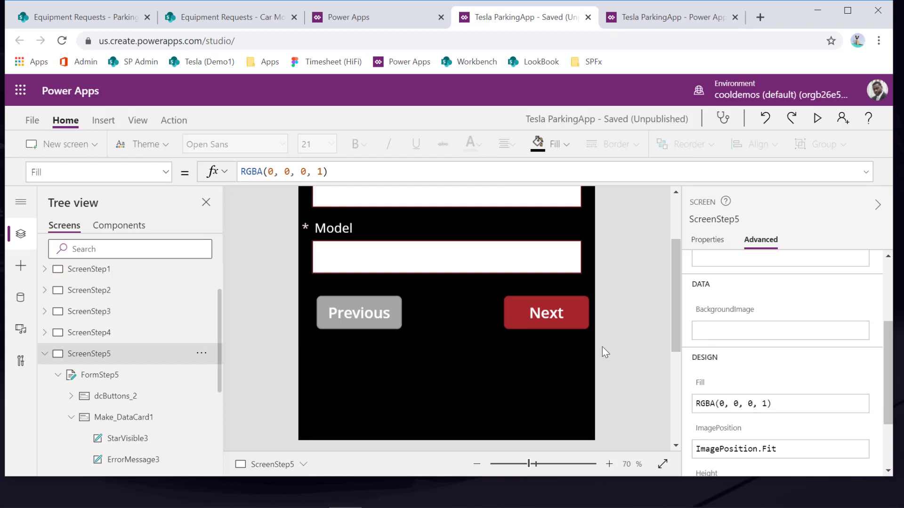
pyautogui.click(464, 299)
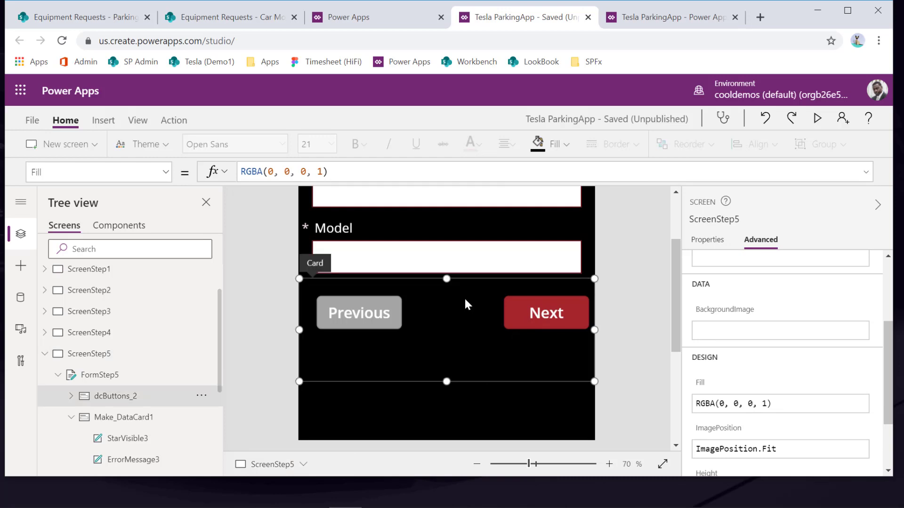
pyautogui.click(372, 324)
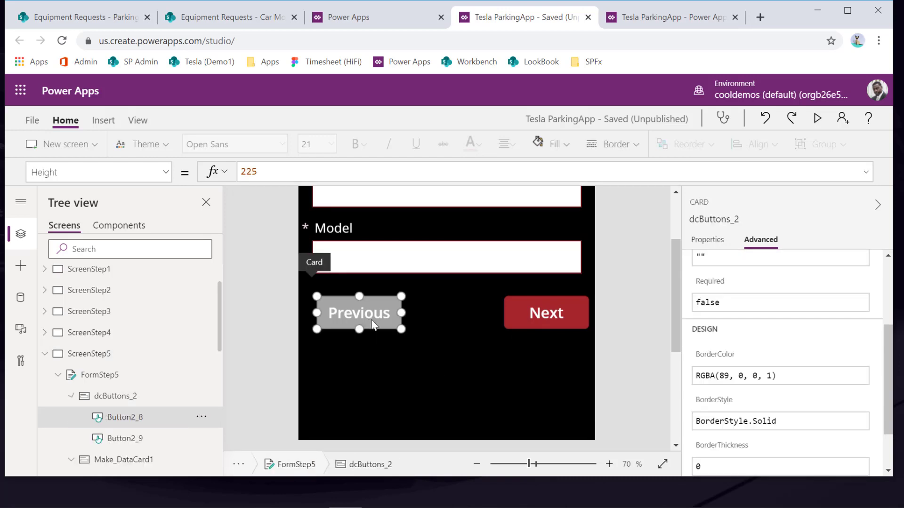
pyautogui.keyDown('shift'); pyautogui.click(520, 319); pyautogui.keyUp('shift')
pyautogui.press('Down')
pyautogui.press('Down')
pyautogui.press('Down')
pyautogui.press('Down')
pyautogui.press('Down')
pyautogui.press('Down')
pyautogui.press('Down')
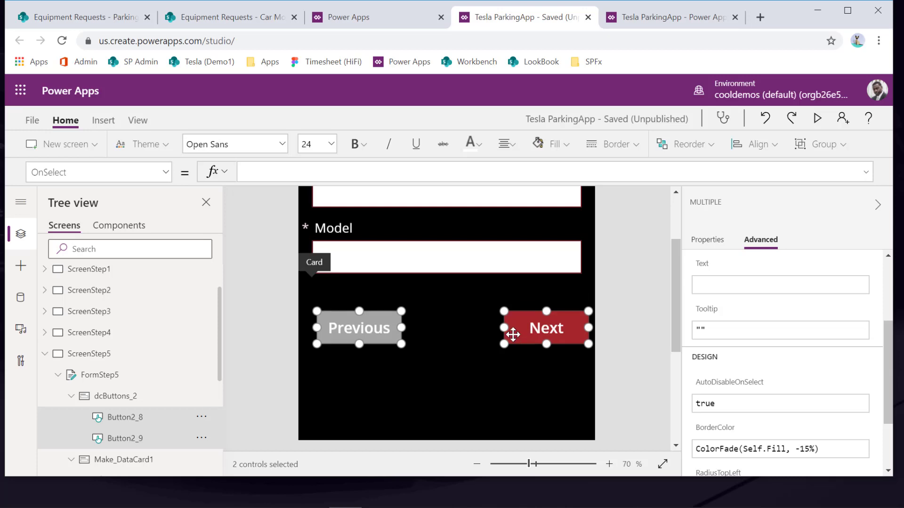
pyautogui.click(648, 330)
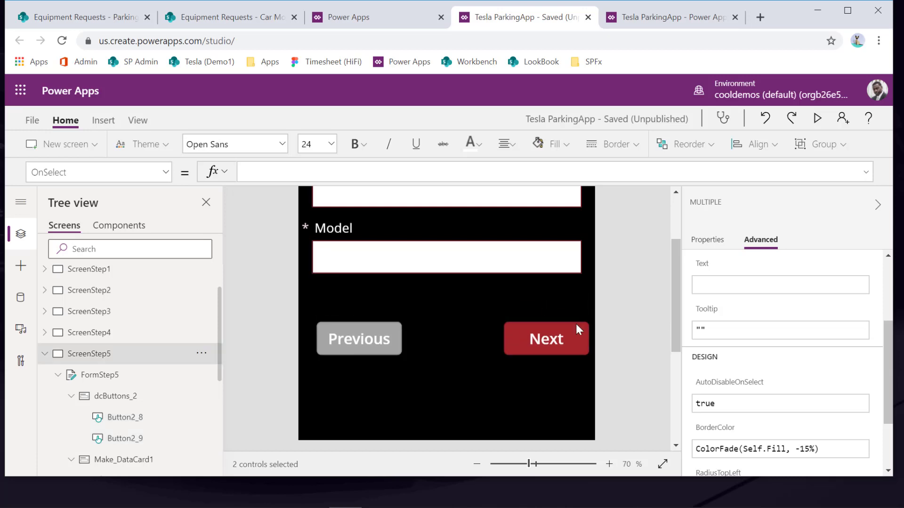
# Step: Stretch the Model card's lower edge to a height of 163
pyautogui.click(522, 309)
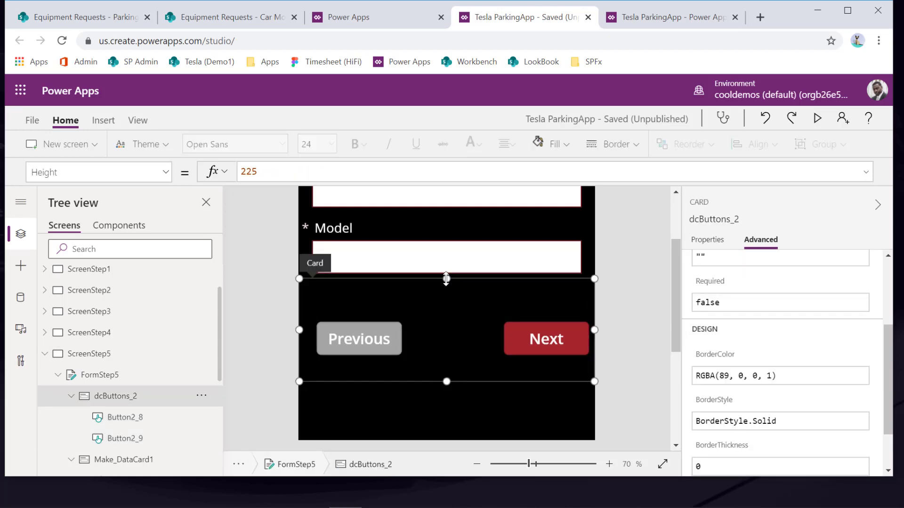
pyautogui.scroll(3, 465, 304)
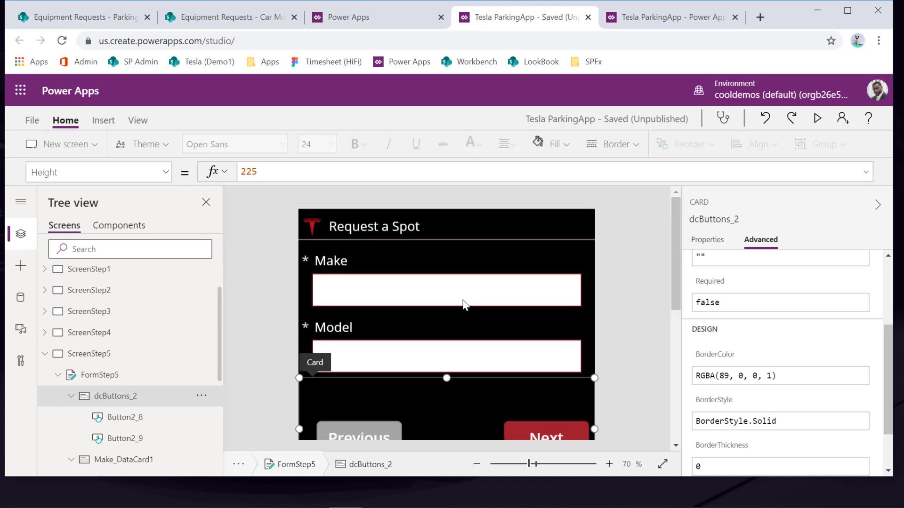
pyautogui.click(468, 354)
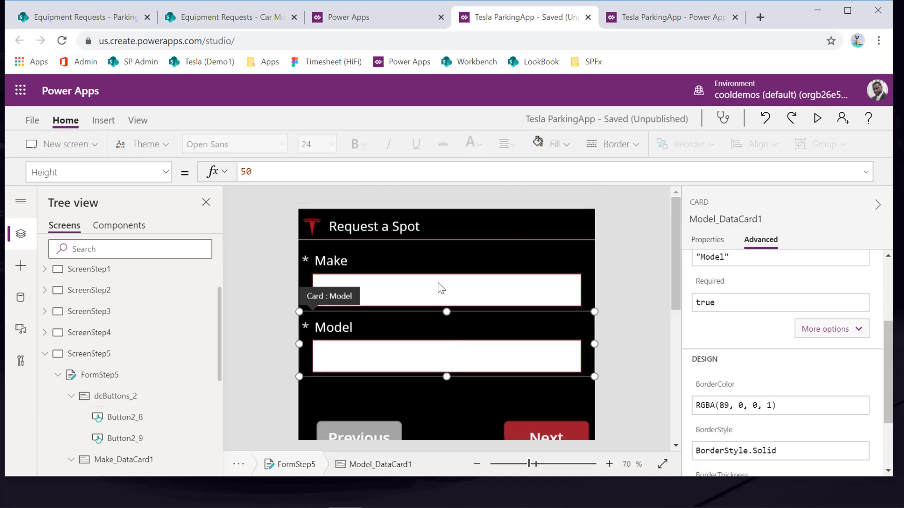
pyautogui.moveTo(447, 377)
pyautogui.mouseDown()
pyautogui.moveTo(447, 426)
pyautogui.moveTo(436, 358)
pyautogui.moveTo(436, 398)
pyautogui.moveTo(438, 386)
pyautogui.mouseUp()
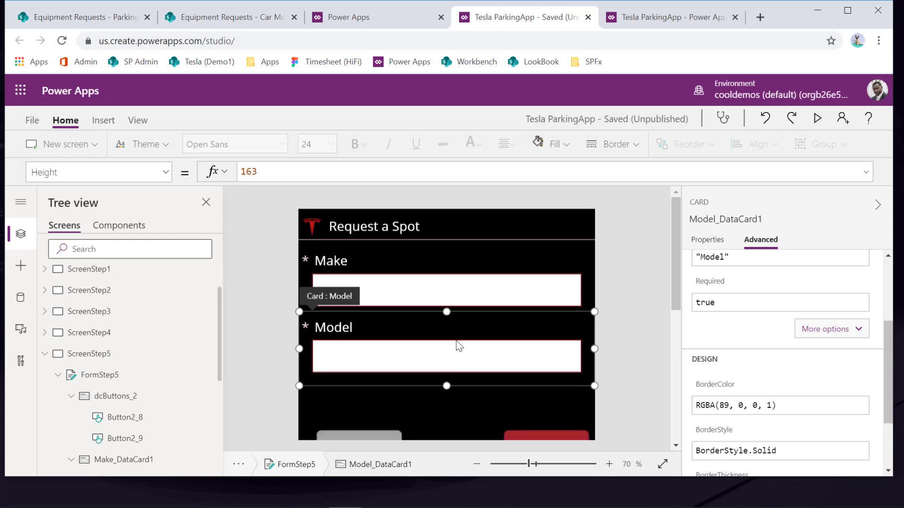
pyautogui.scroll(-2, 412, 345)
pyautogui.scroll(2, 412, 344)
pyautogui.scroll(-2, 516, 324)
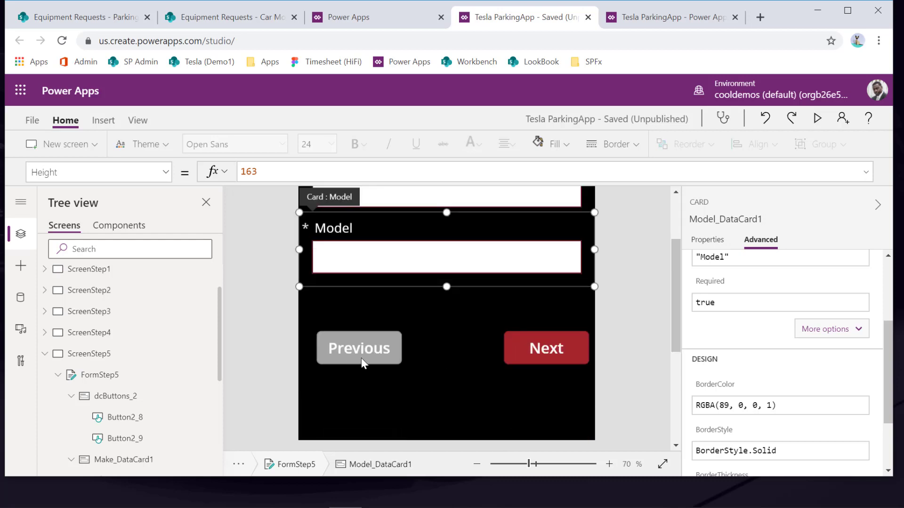
pyautogui.click(515, 323)
pyautogui.scroll(2, 540, 318)
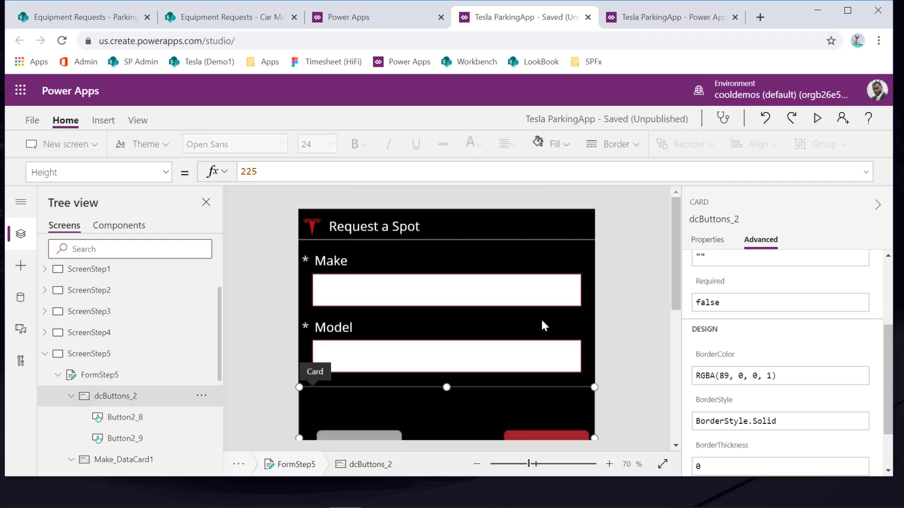
# Step: Hide the Make card's text input by turning its Visible property off
pyautogui.click(397, 291)
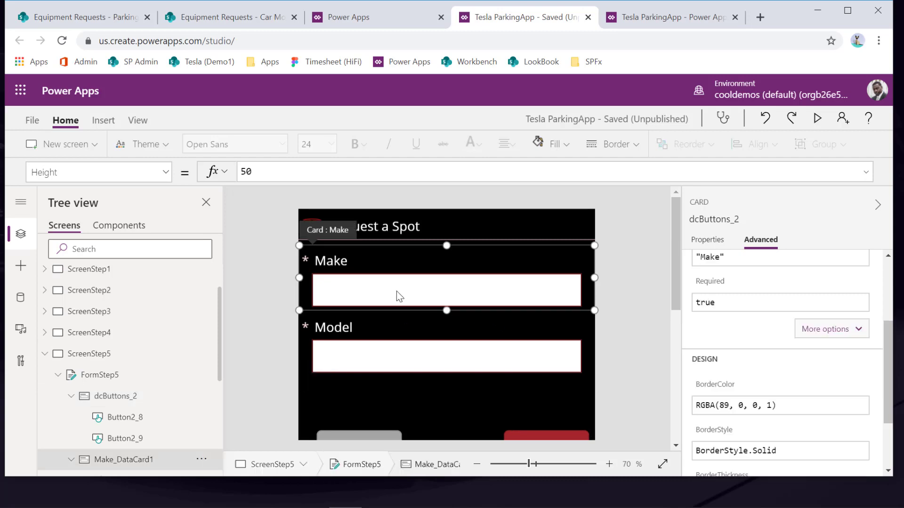
pyautogui.click(389, 301)
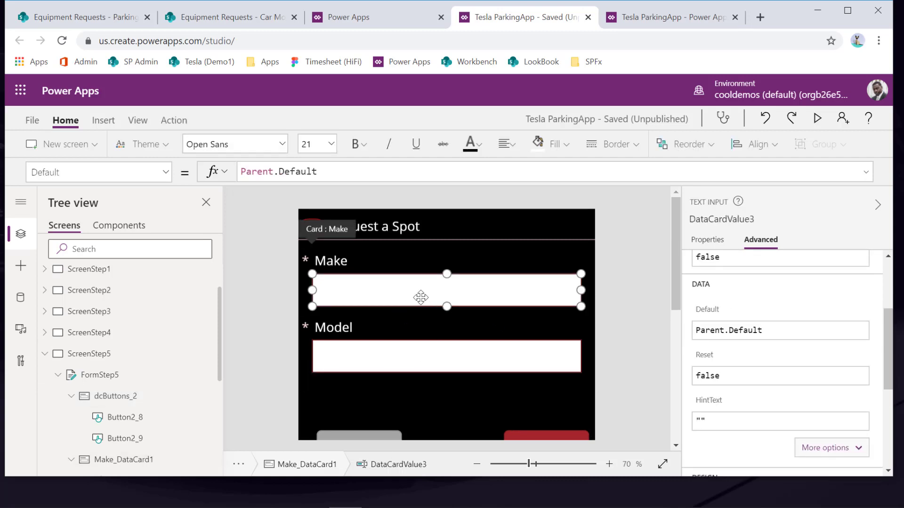
pyautogui.click(707, 241)
pyautogui.scroll(-5, 871, 355)
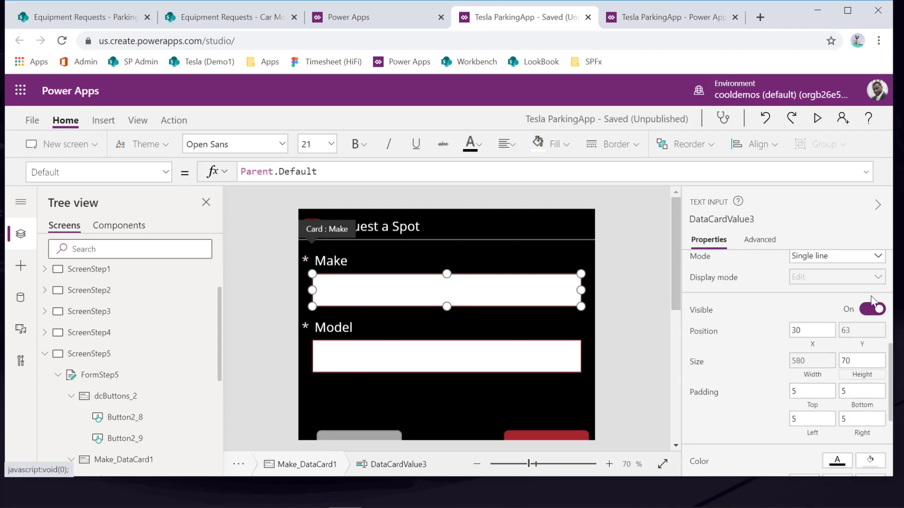
pyautogui.click(872, 309)
# Step: Turn off the Visible property of the Model card's text input
pyautogui.click(501, 372)
pyautogui.click(501, 372)
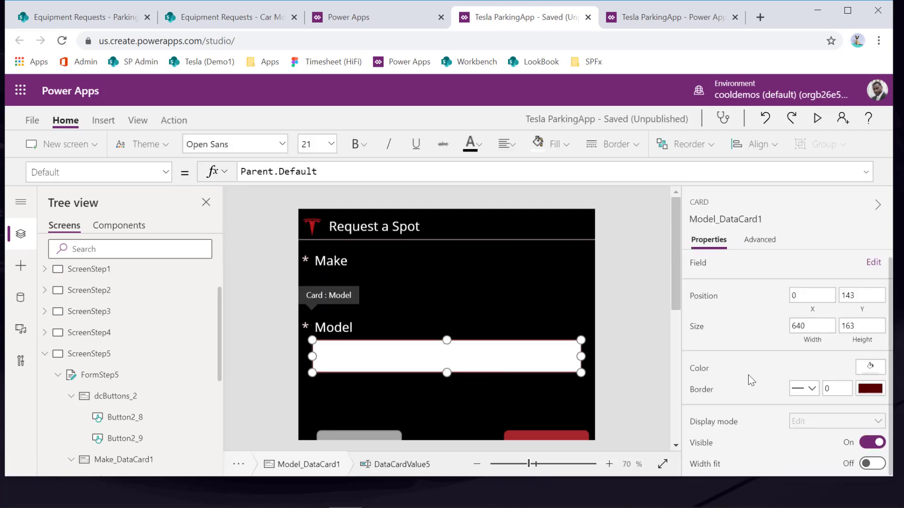
pyautogui.click(870, 311)
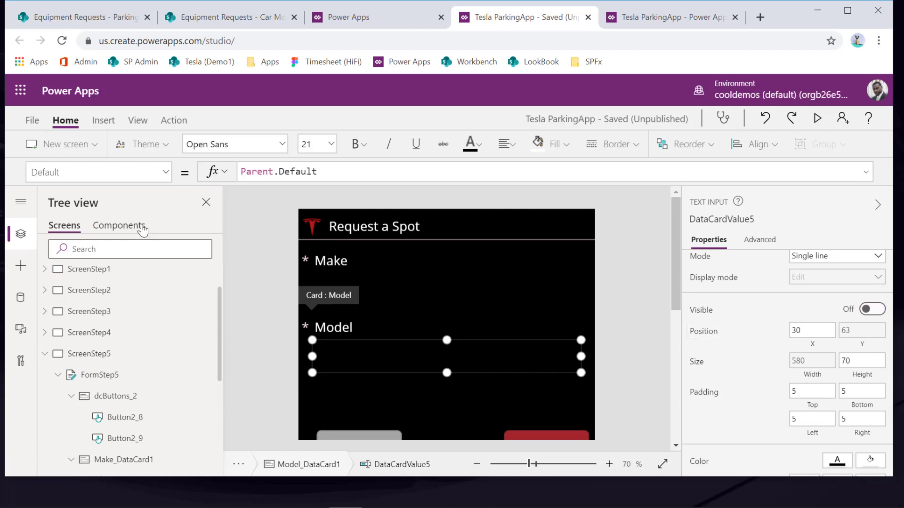
# Step: Insert a Drop down control into the Model card and position it beneath the Model label
pyautogui.click(21, 266)
pyautogui.click(105, 227)
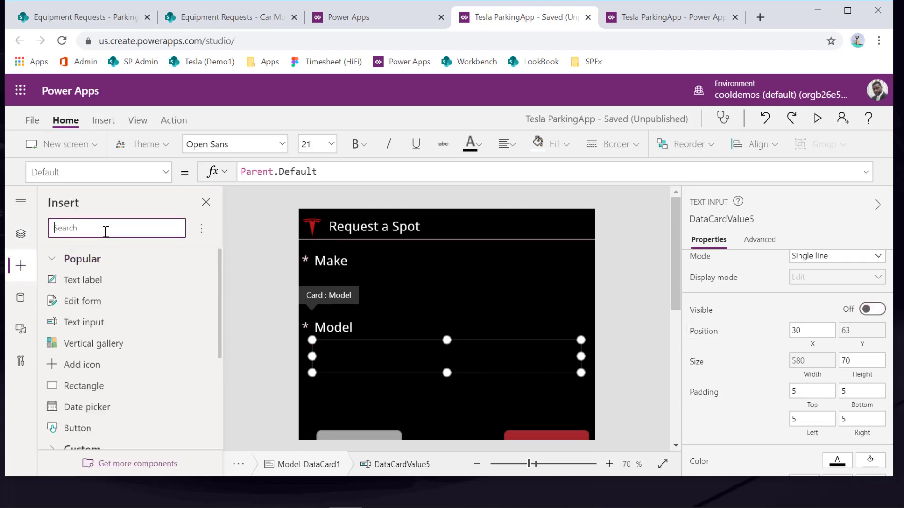
pyautogui.write('drop')
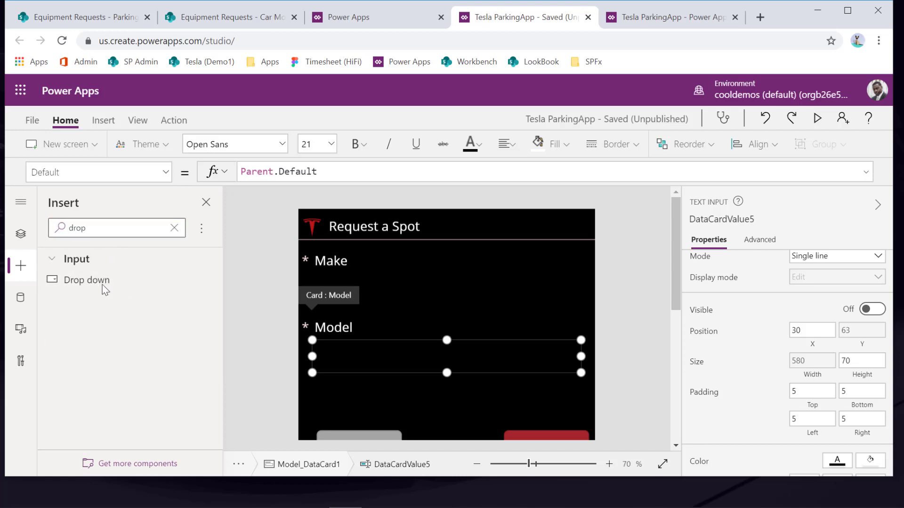
pyautogui.click(101, 289)
pyautogui.moveTo(375, 354); pyautogui.dragTo(375, 367)
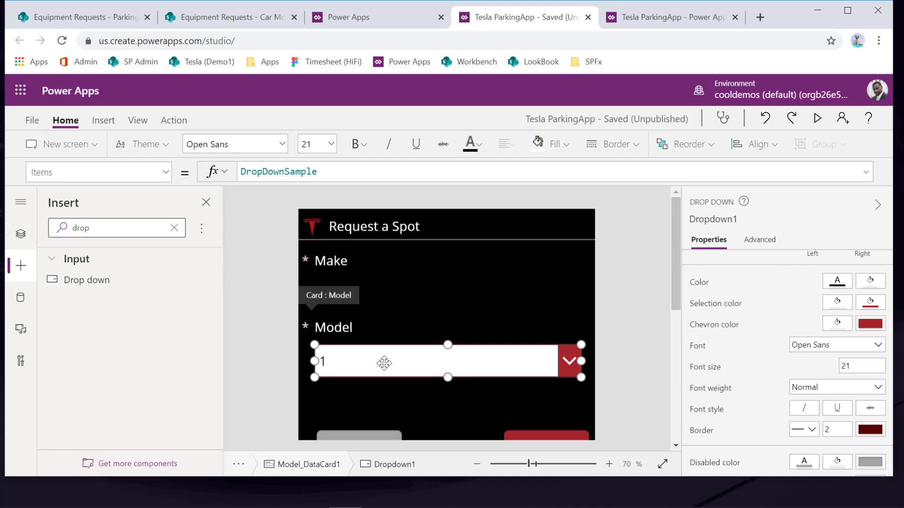
# Step: Insert a Drop down control into the Make card and position it beneath the Make label at about X 35, Y 63
pyautogui.click(643, 366)
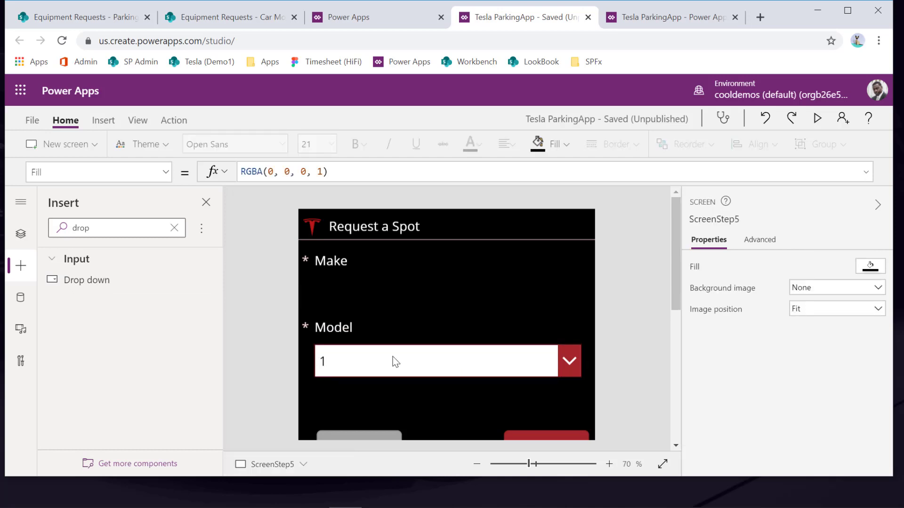
pyautogui.click(20, 234)
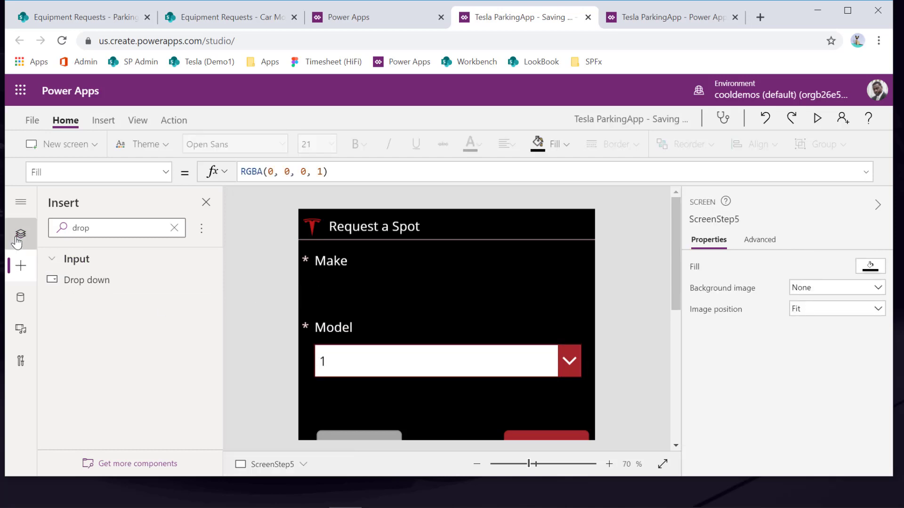
pyautogui.click(376, 294)
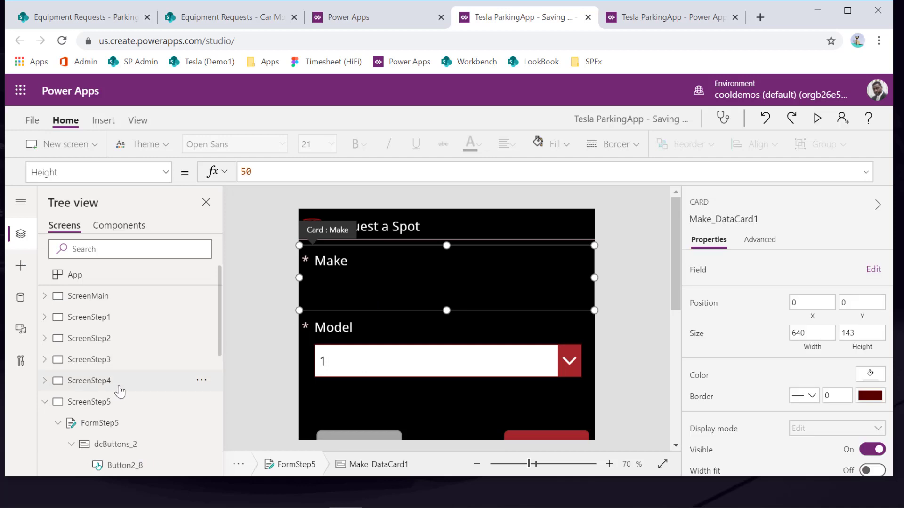
pyautogui.scroll(-3, 121, 393)
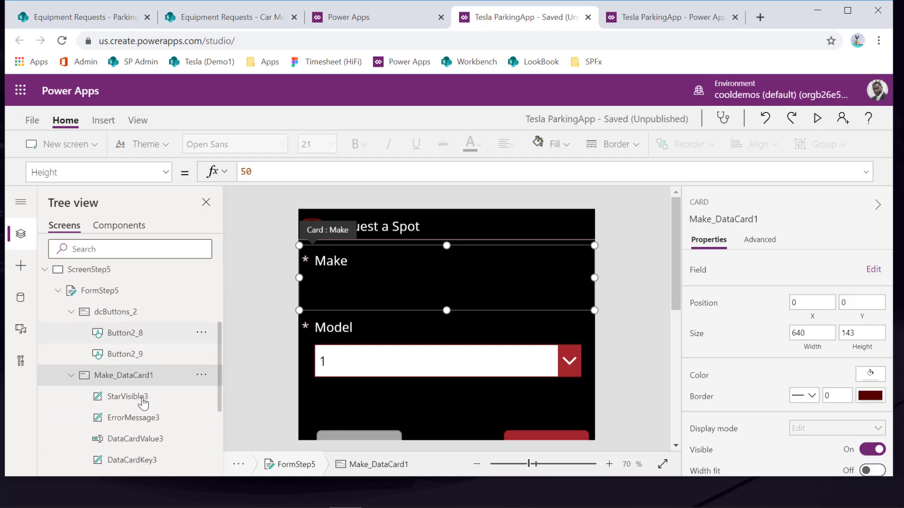
pyautogui.click(144, 439)
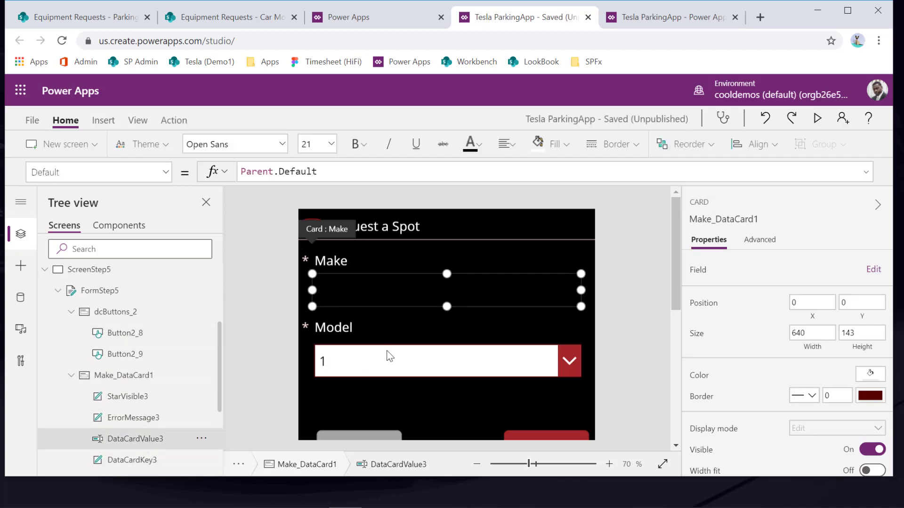
pyautogui.click(26, 272)
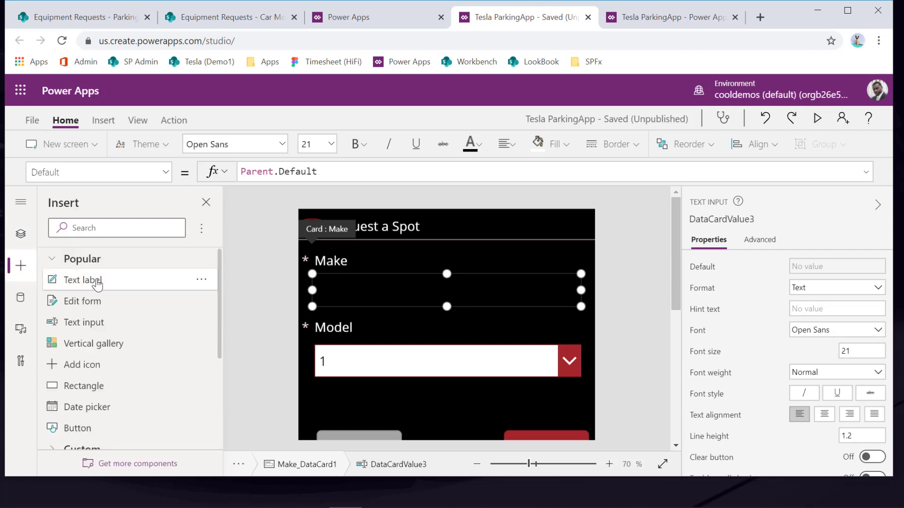
pyautogui.click(95, 228)
pyautogui.write('drop')
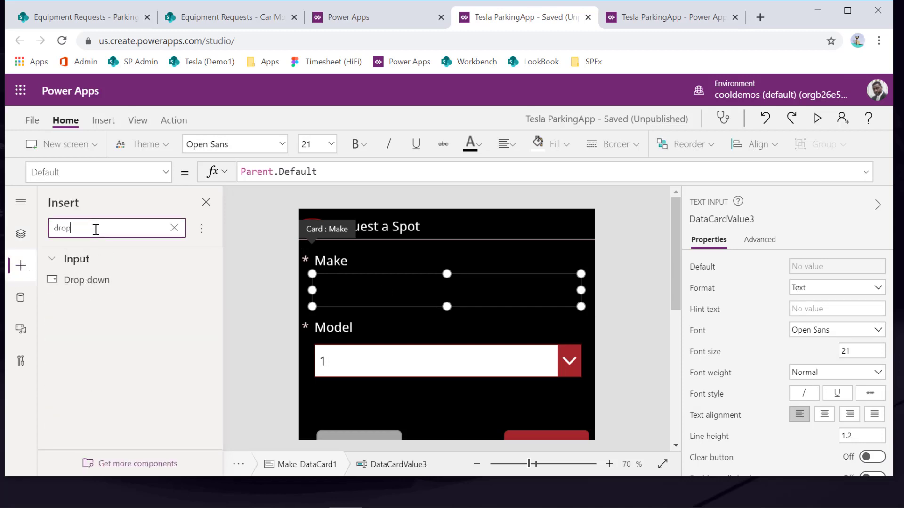
pyautogui.click(115, 282)
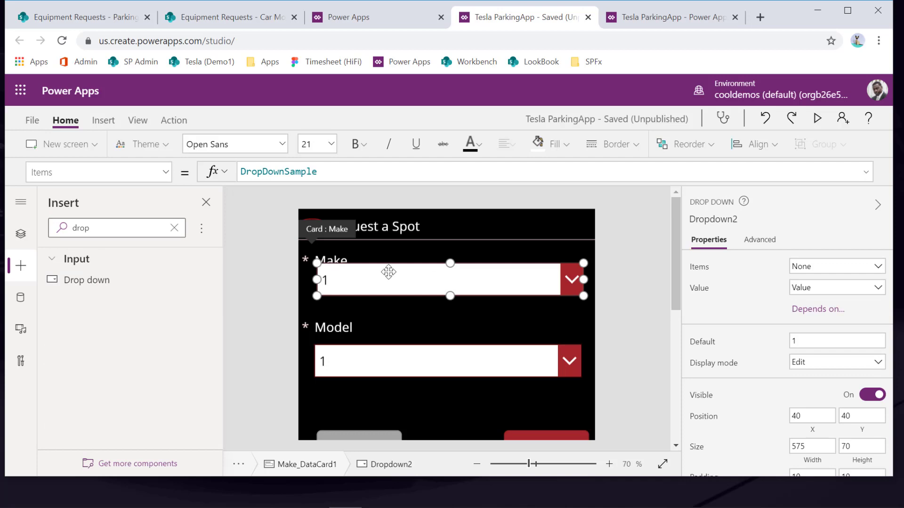
pyautogui.moveTo(370, 287); pyautogui.dragTo(367, 298)
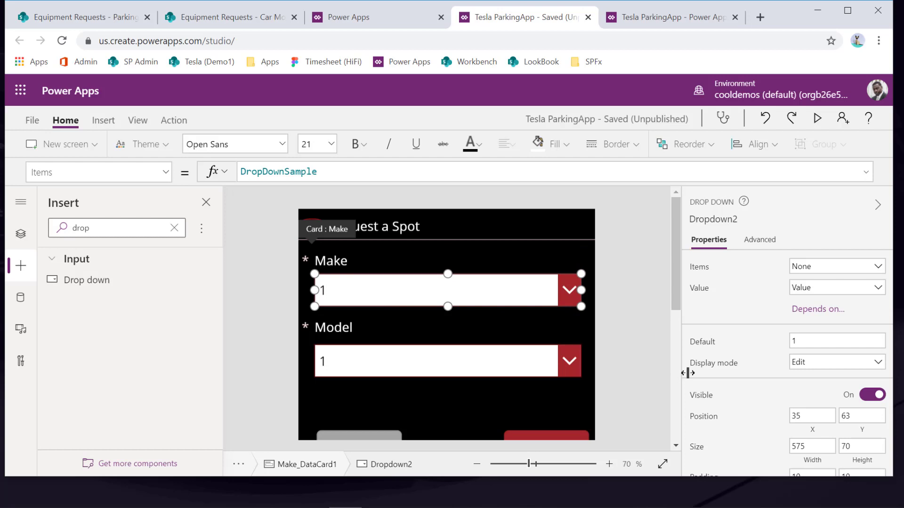
pyautogui.click(657, 375)
# Step: Rename the Make card's drop-down as ddMakes
pyautogui.click(360, 292)
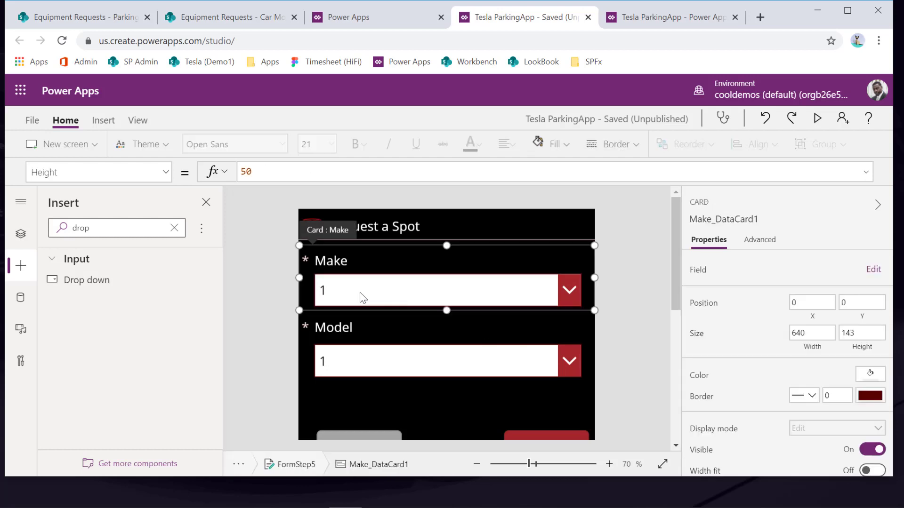
pyautogui.click(360, 292)
pyautogui.click(20, 234)
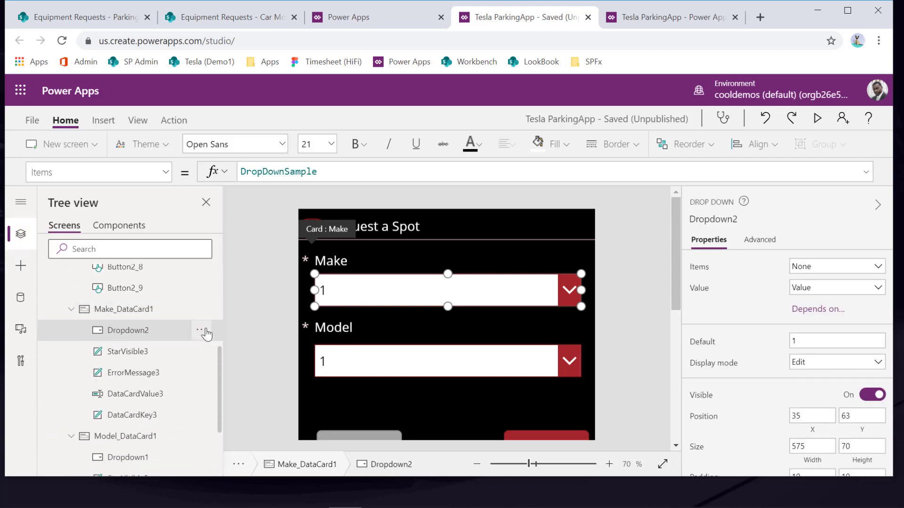
pyautogui.click(203, 333)
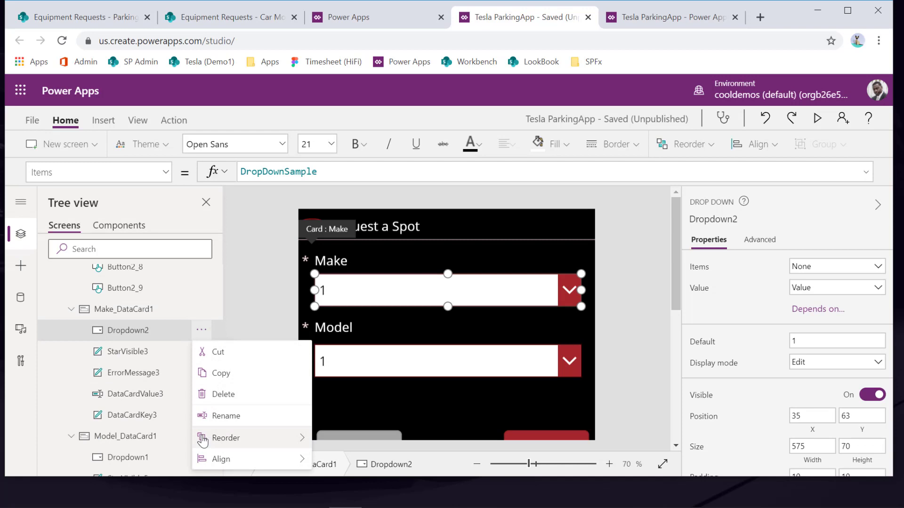
pyautogui.click(223, 418)
pyautogui.write('ddMakes')
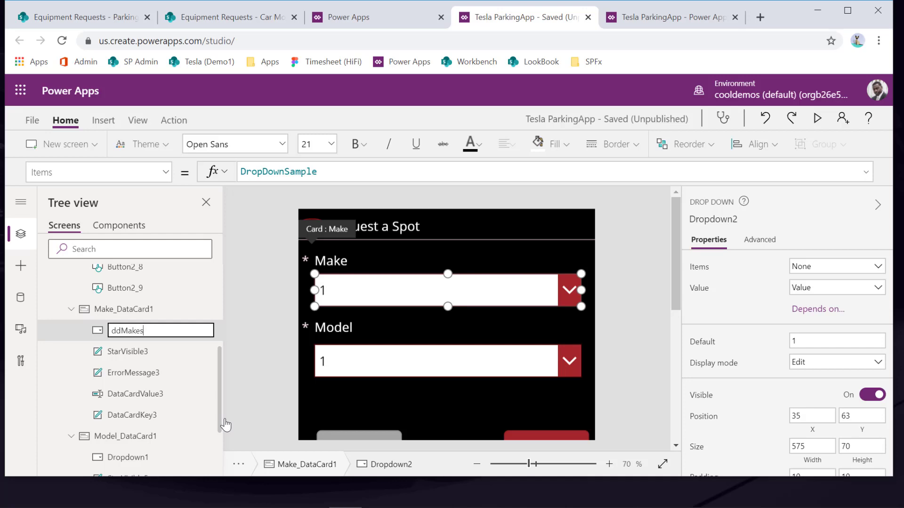
pyautogui.press('Return')
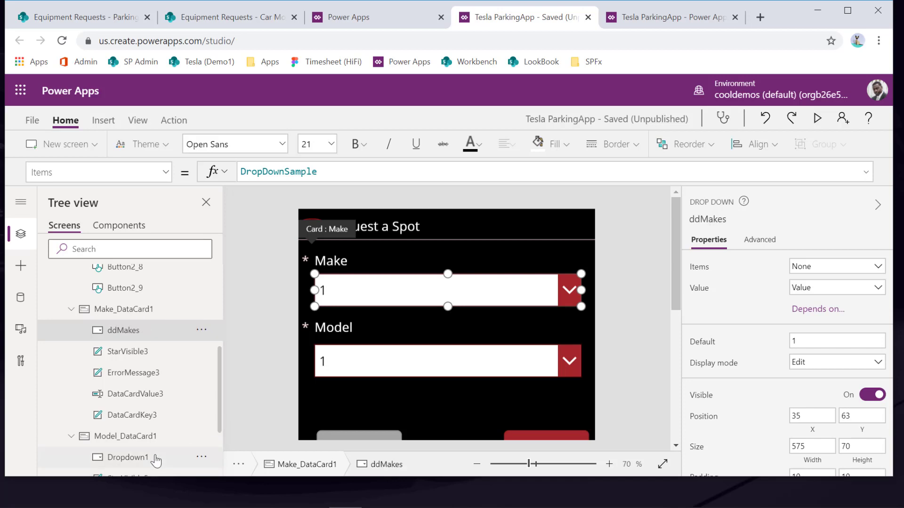
# Step: Rename the Model card's drop-down as ddModels
pyautogui.click(201, 457)
pyautogui.click(245, 393)
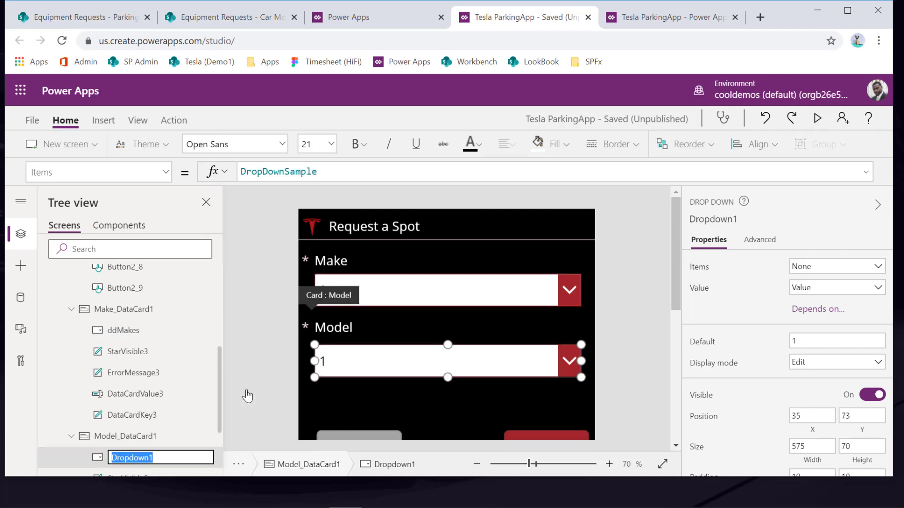
pyautogui.write('ddModels')
pyautogui.click(247, 396)
# Step: Select ddMakes, view the Car Models list in SharePoint, and return to the Power Apps editor, placing its browser tab beside the list
pyautogui.click(135, 332)
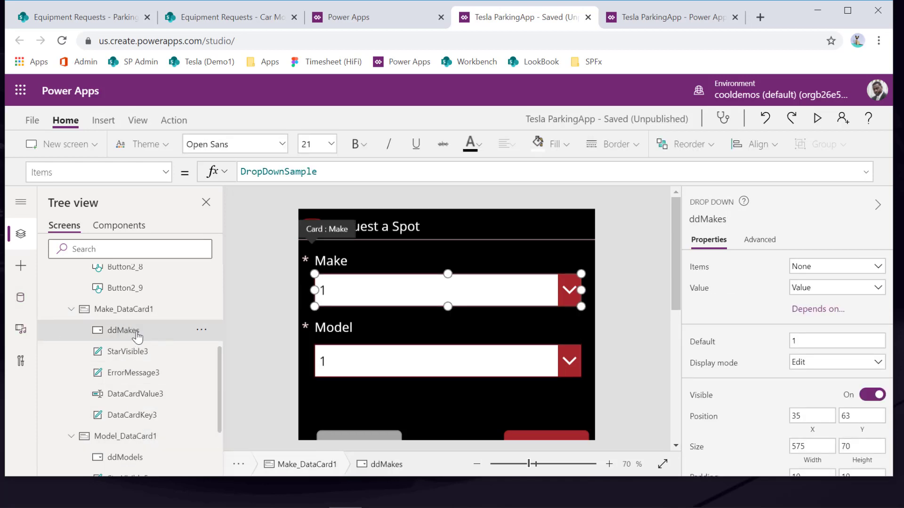
pyautogui.click(243, 20)
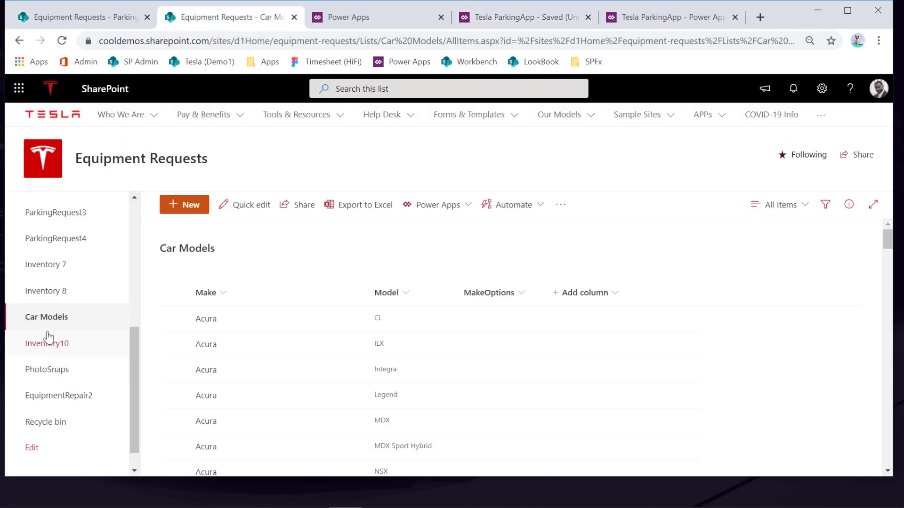
pyautogui.click(383, 17)
pyautogui.click(557, 19)
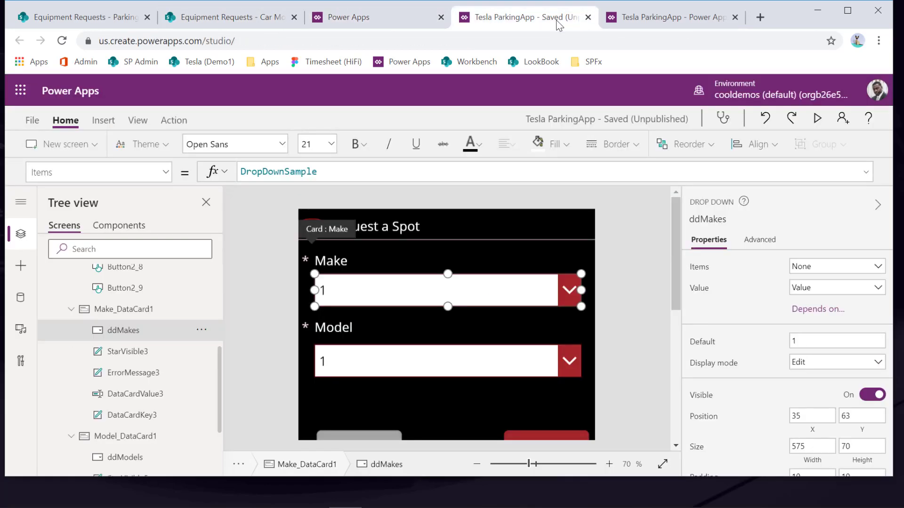
pyautogui.moveTo(557, 25); pyautogui.dragTo(405, 20)
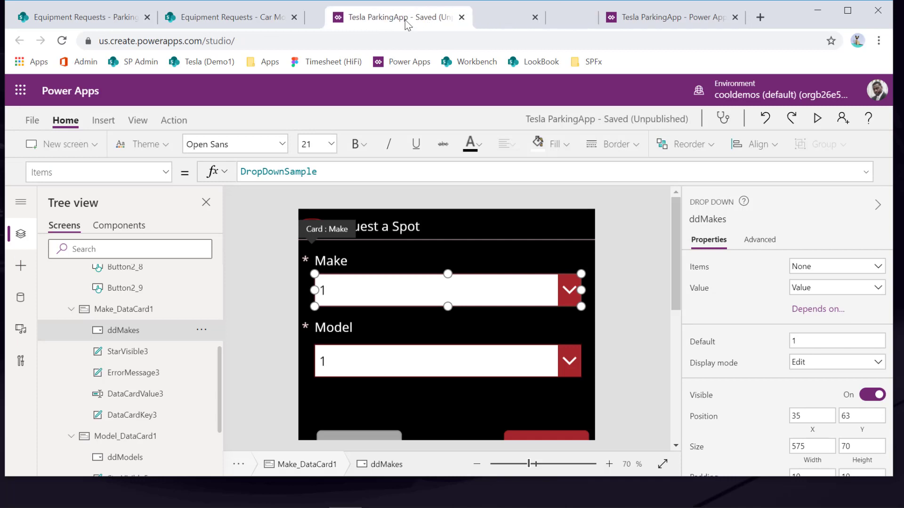
# Step: Add the Car Models list from the Equipment Requests SharePoint site as a data source, using the existing SharePoint connection
pyautogui.click(20, 303)
pyautogui.click(120, 225)
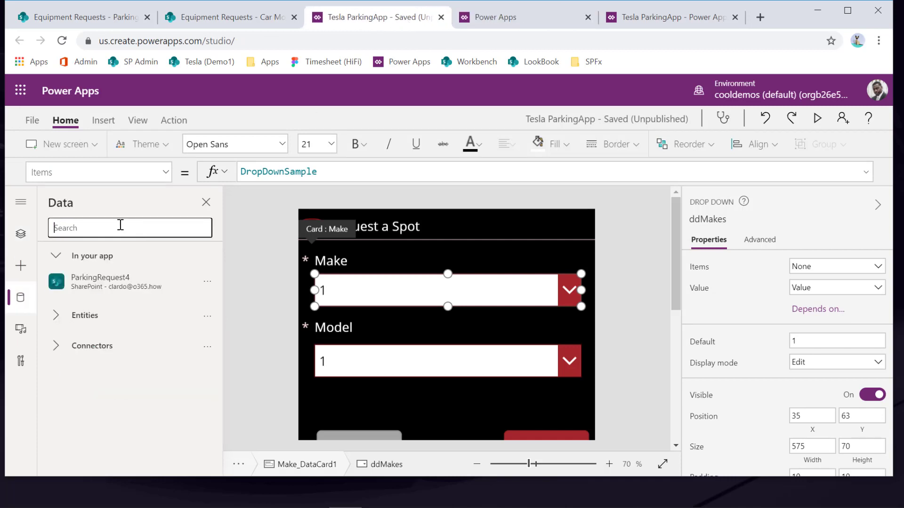
pyautogui.write('sharepoint')
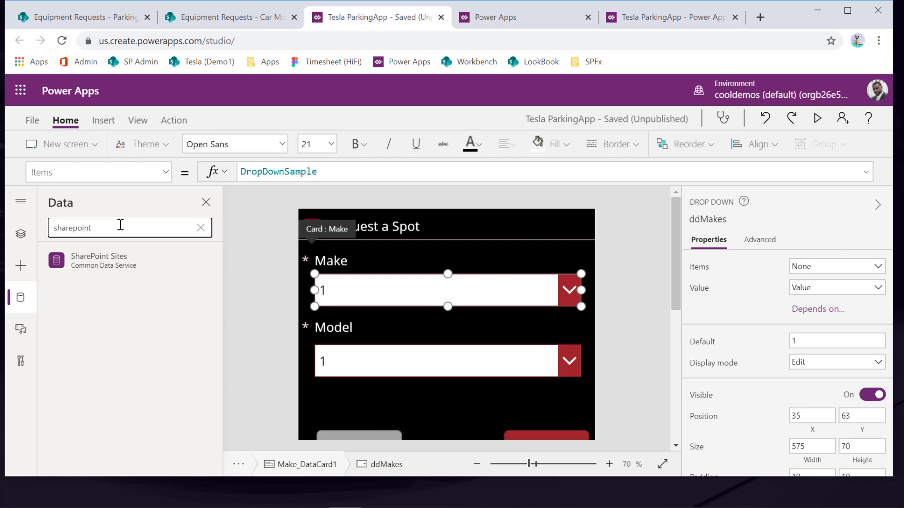
pyautogui.click(201, 228)
pyautogui.write('sha')
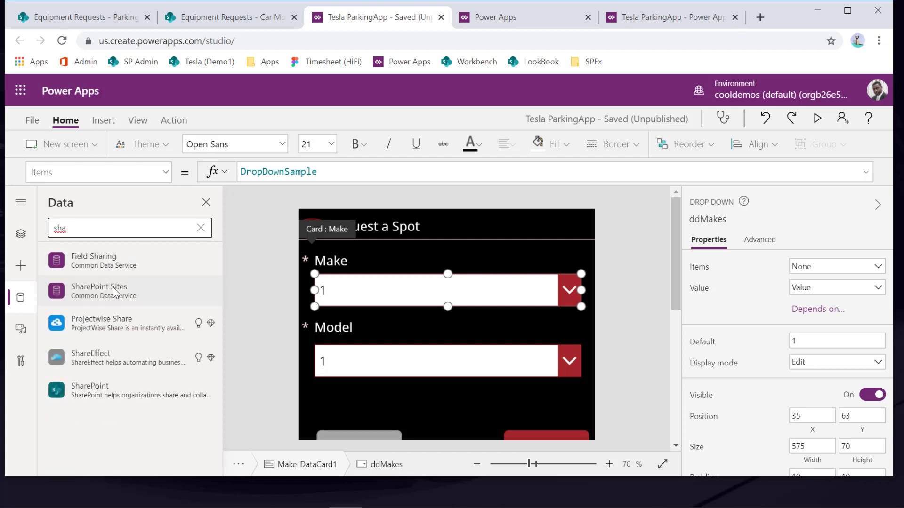
pyautogui.moveTo(113, 294)
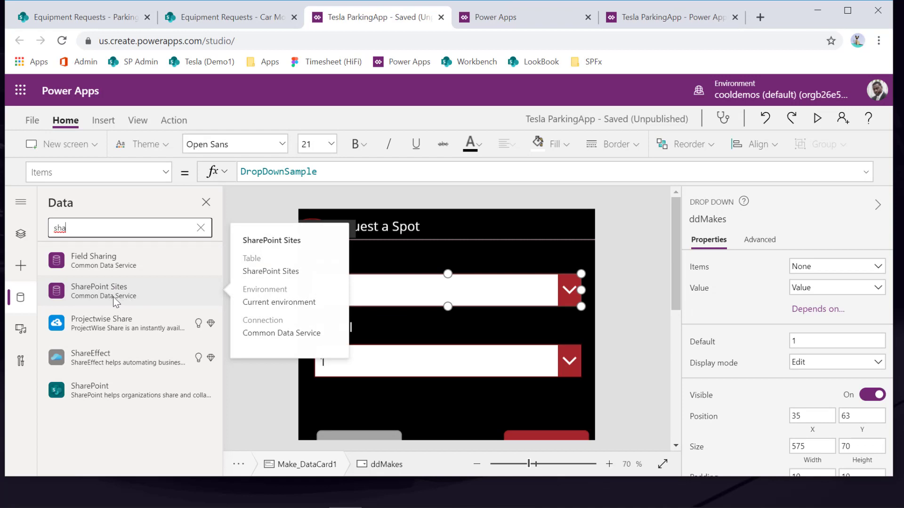
pyautogui.click(114, 401)
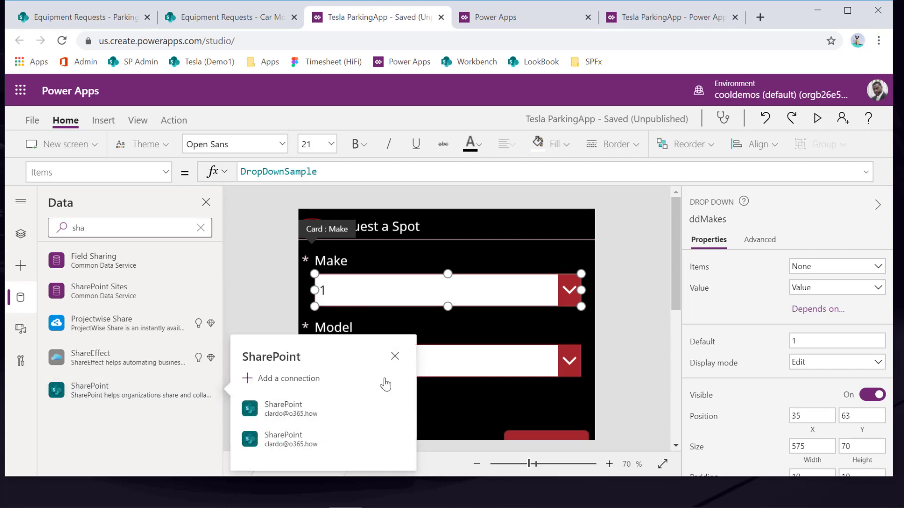
pyautogui.click(283, 414)
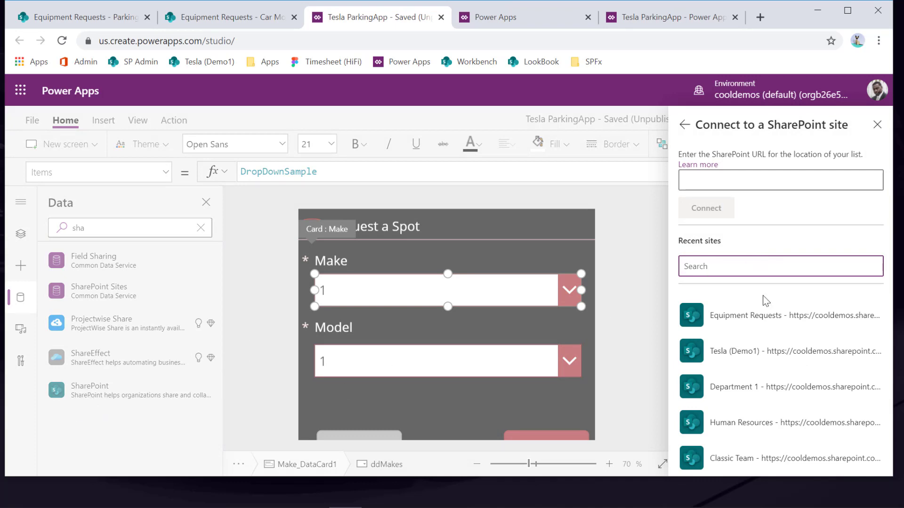
pyautogui.click(699, 320)
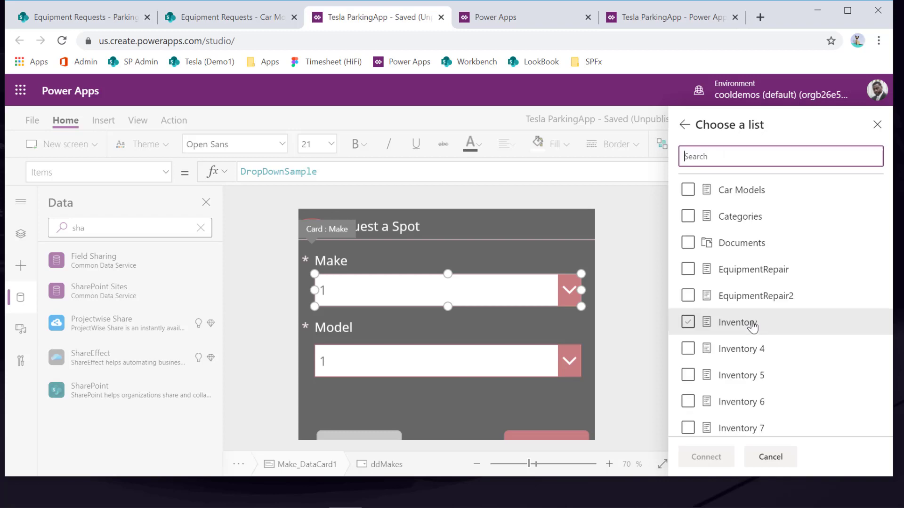
pyautogui.click(711, 200)
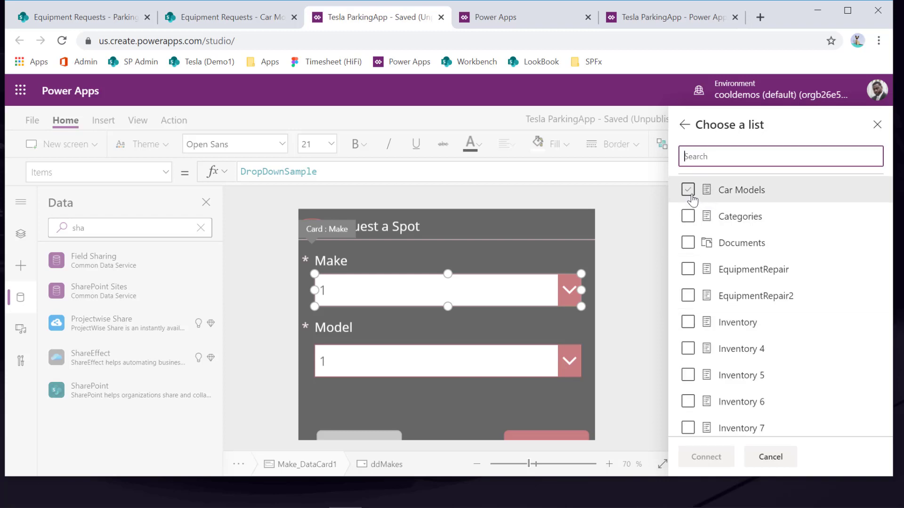
pyautogui.click(689, 192)
pyautogui.click(703, 457)
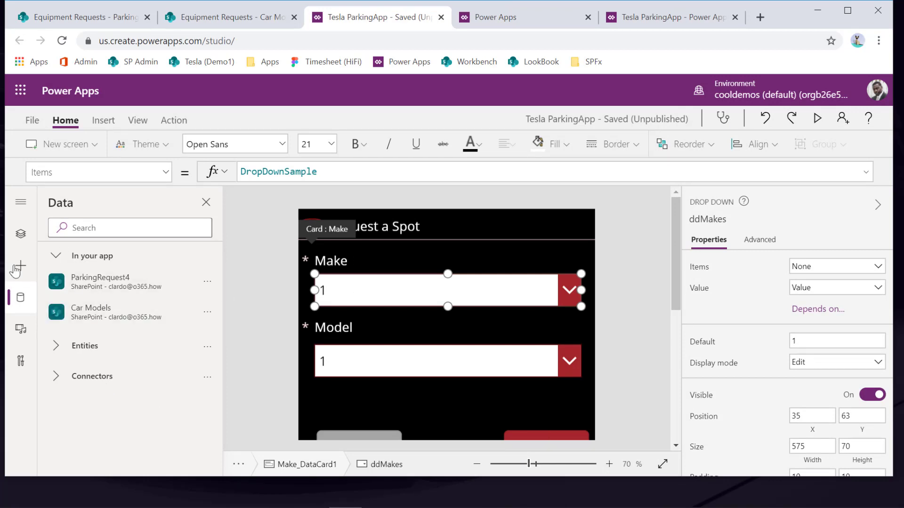
# Step: Set the Items property of ddMakes to the 'Car Models' data source in place of the sample items
pyautogui.click(21, 235)
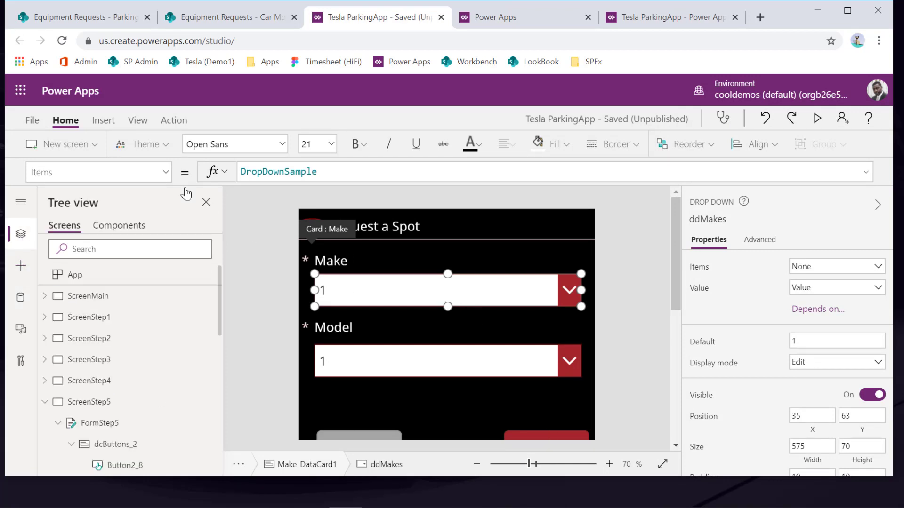
pyautogui.moveTo(242, 171); pyautogui.dragTo(767, 173)
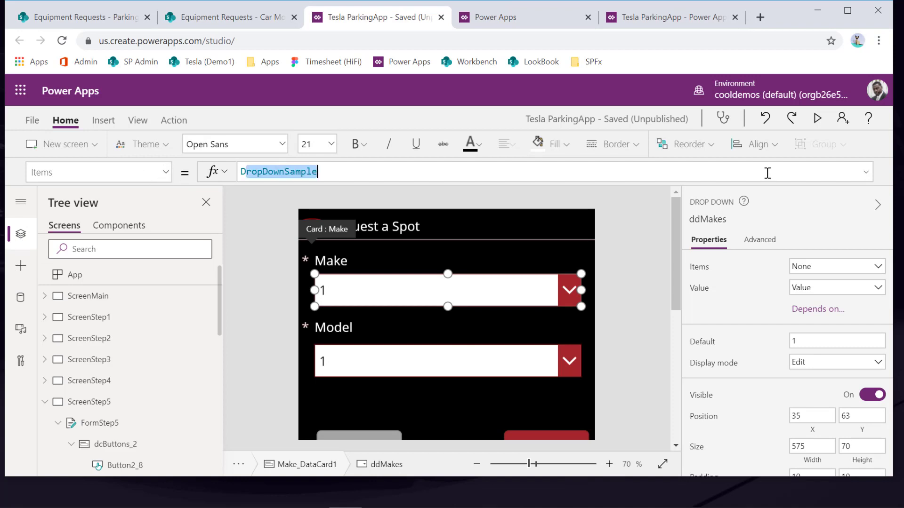
pyautogui.press('BackSpace')
pyautogui.write('car')
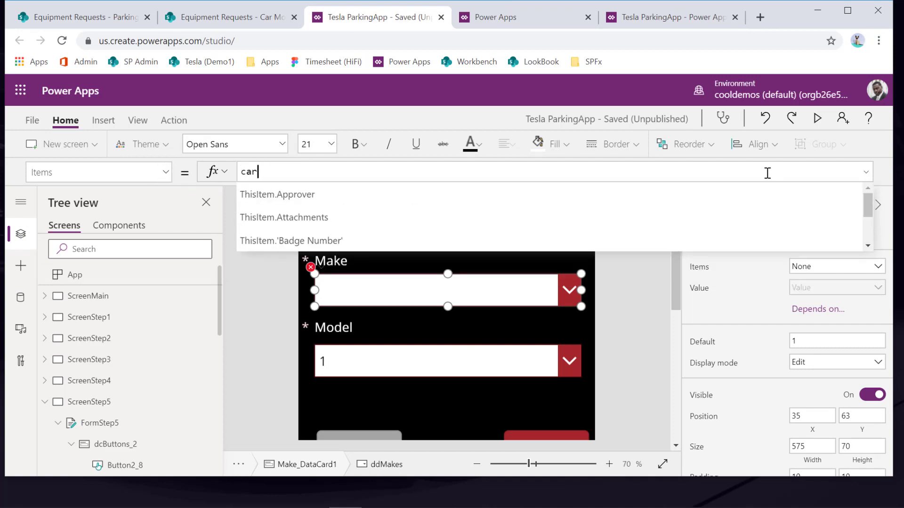
pyautogui.write('mof')
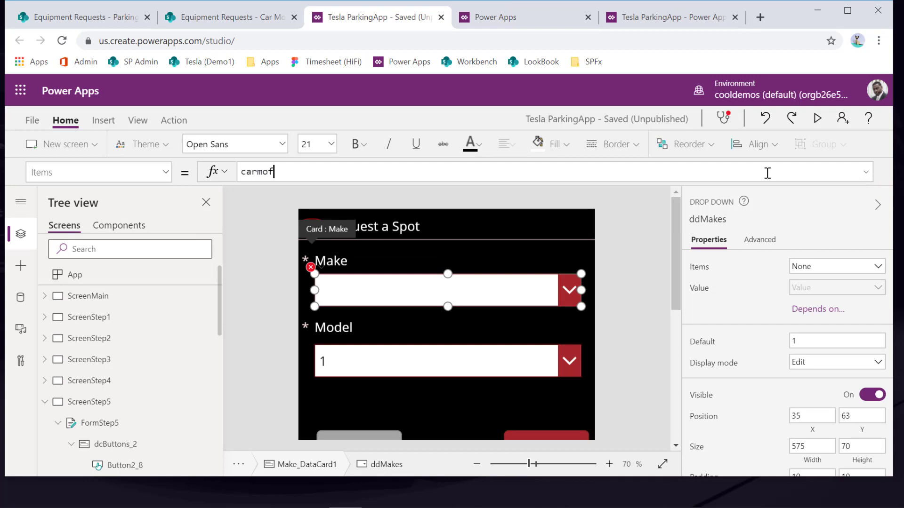
pyautogui.press('BackSpace')
pyautogui.press('BackSpace')
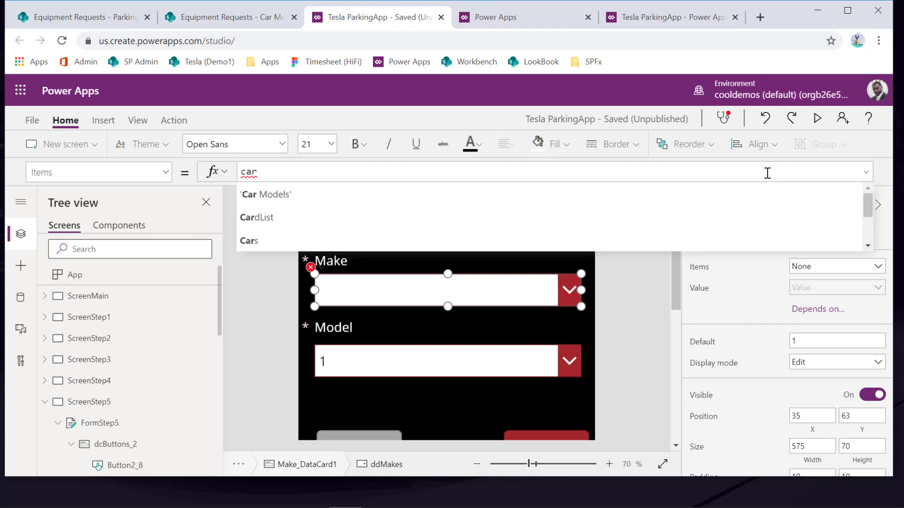
pyautogui.click(521, 201)
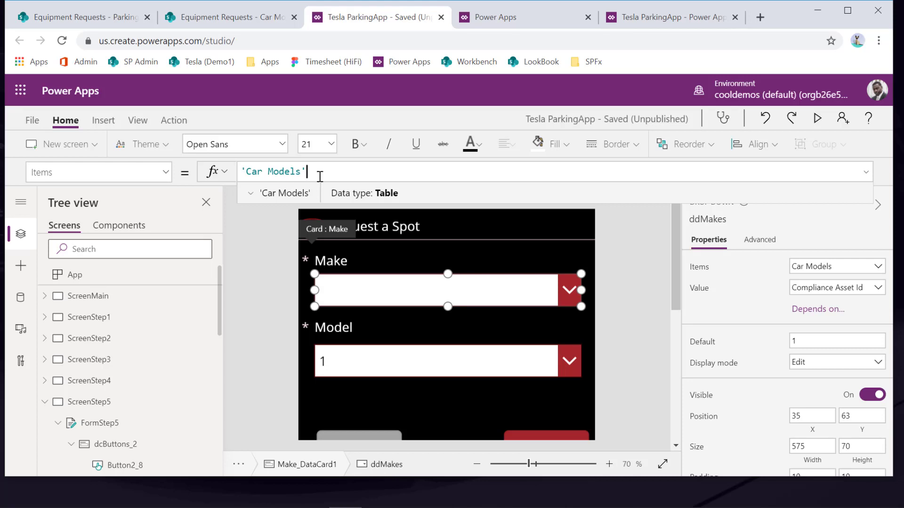
# Step: Try to extend the ddMakes Items formula with the Model column and a ModelOptions column of 'Car Models'
pyautogui.write('.model')
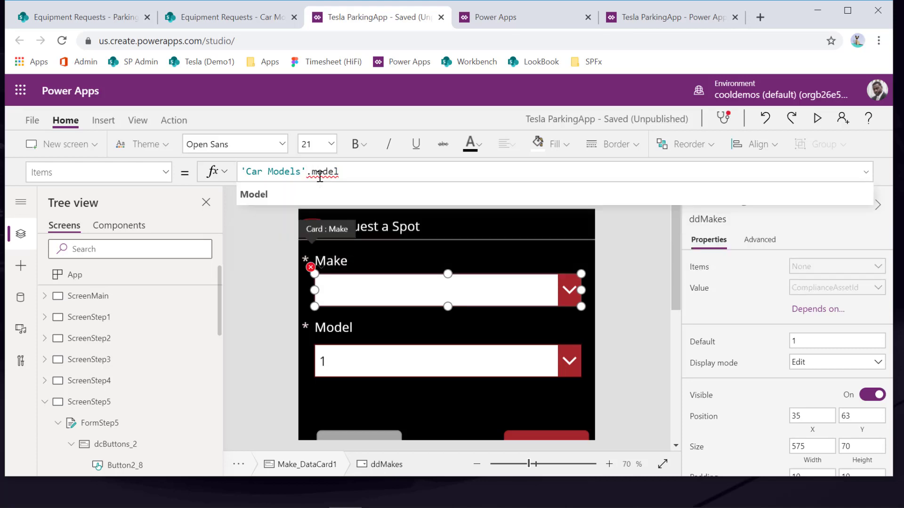
pyautogui.write('o')
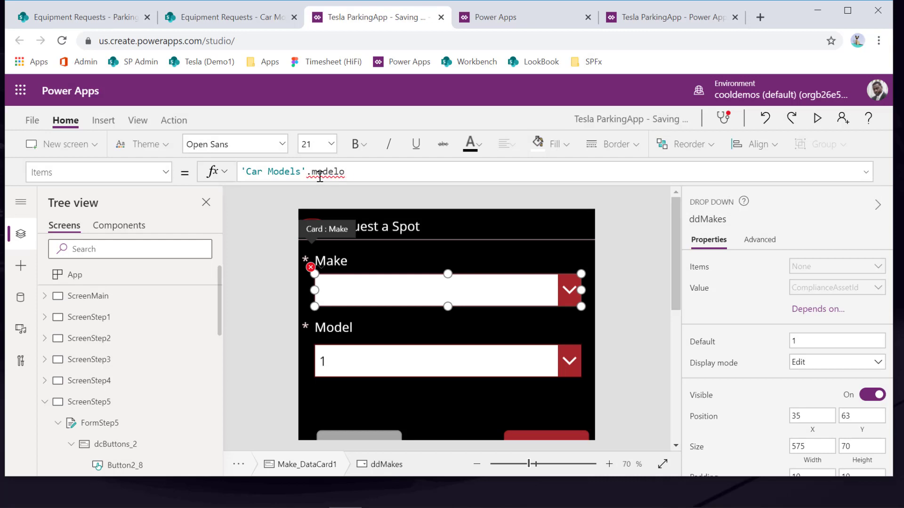
pyautogui.press('BackSpace')
pyautogui.press('BackSpace')
pyautogui.press('BackSpace')
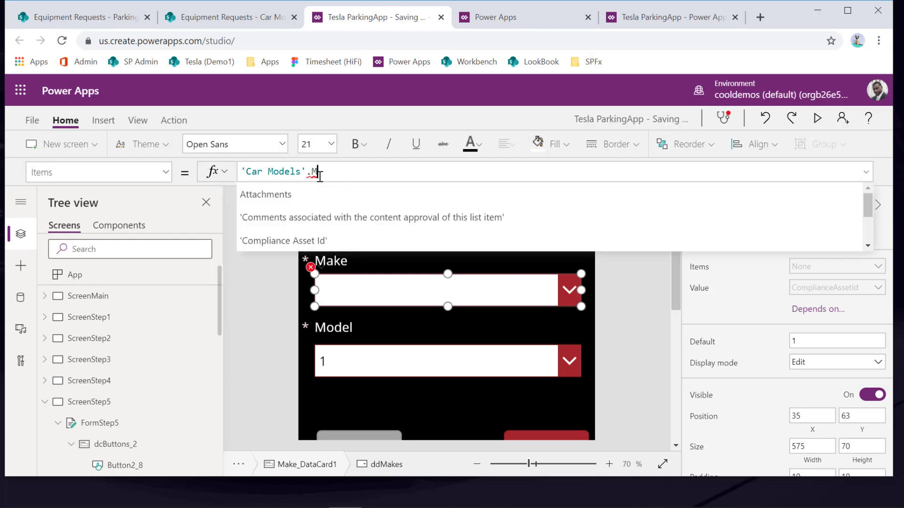
pyautogui.write('Model')
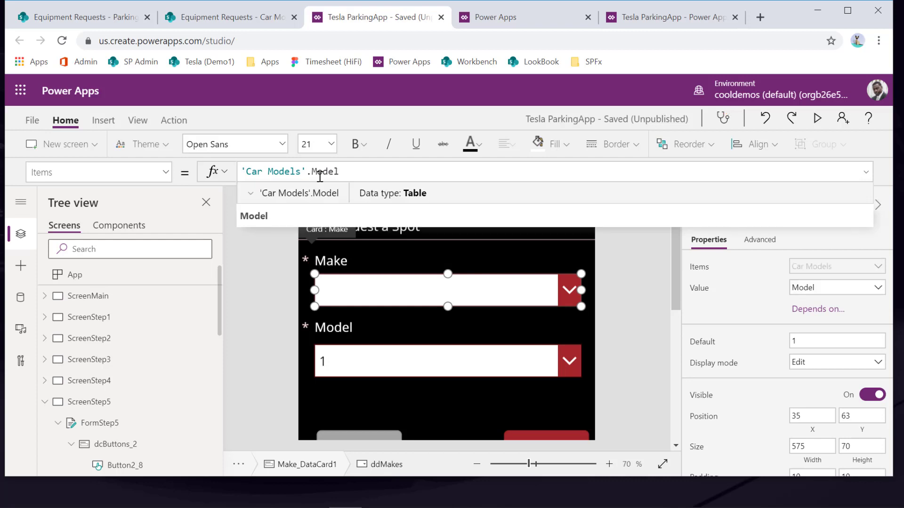
pyautogui.write('Op')
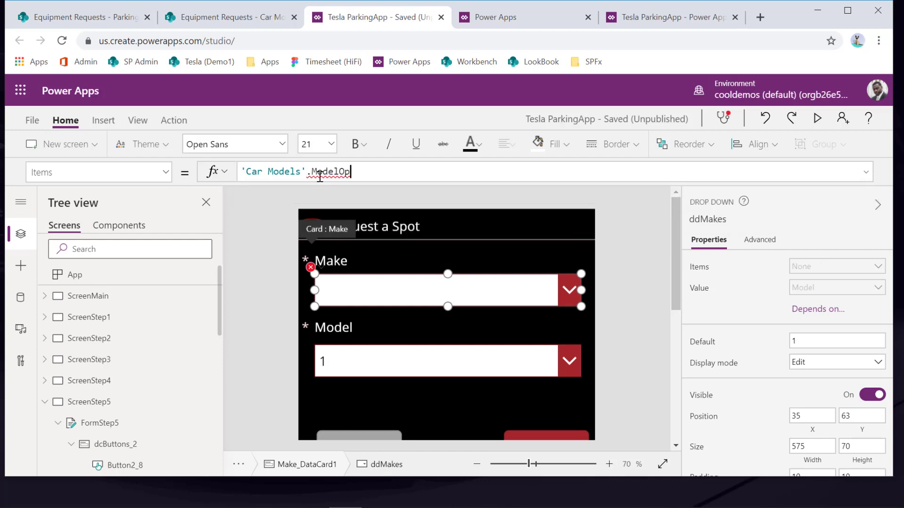
pyautogui.write('tions')
pyautogui.doubleClick(343, 172)
pyautogui.write('model')
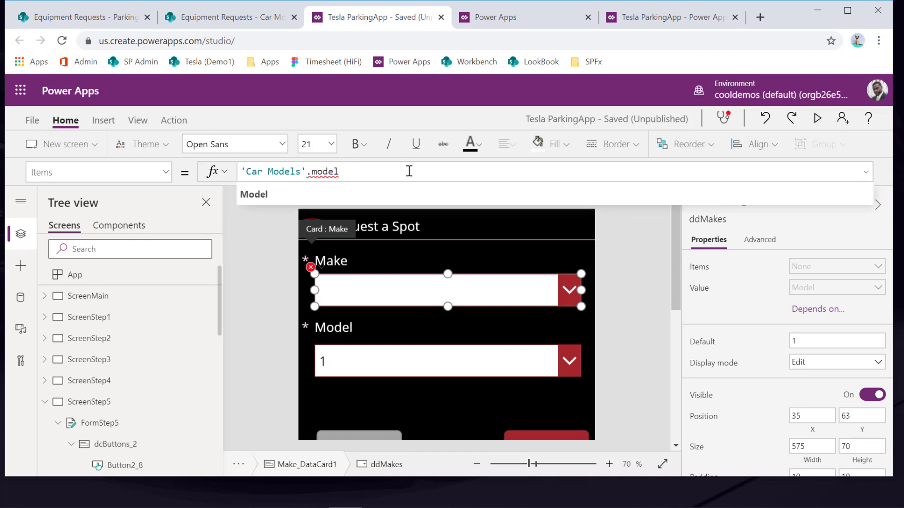
pyautogui.press('BackSpace')
pyautogui.press('BackSpace')
pyautogui.press('BackSpace')
pyautogui.press('BackSpace')
pyautogui.press('BackSpace')
pyautogui.press('BackSpace')
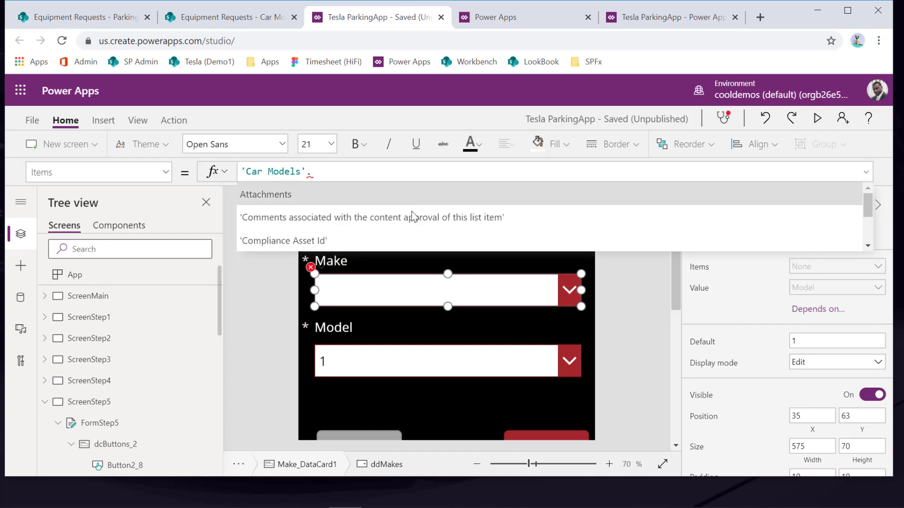
# Step: Complete the ddMakes Items formula as 'Car Models'.MakeOptions
pyautogui.scroll(-4, 415, 214)
pyautogui.scroll(-5, 423, 220)
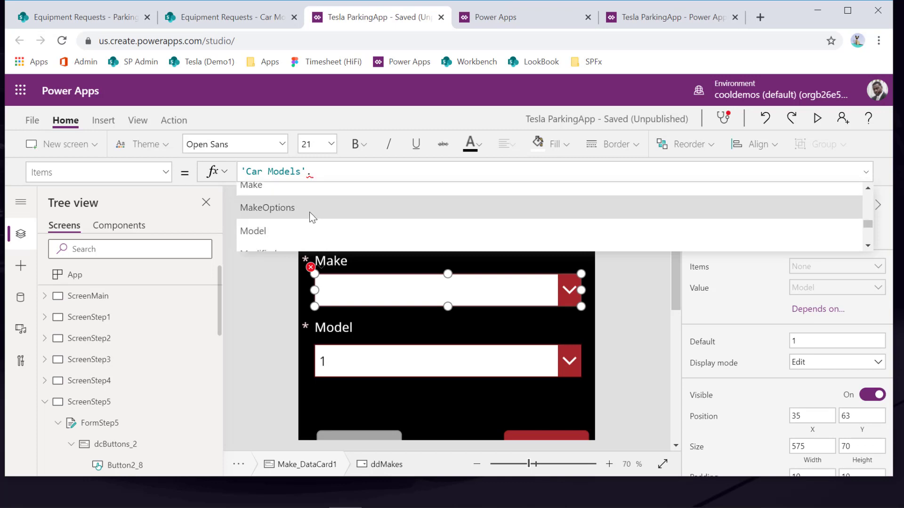
pyautogui.click(309, 210)
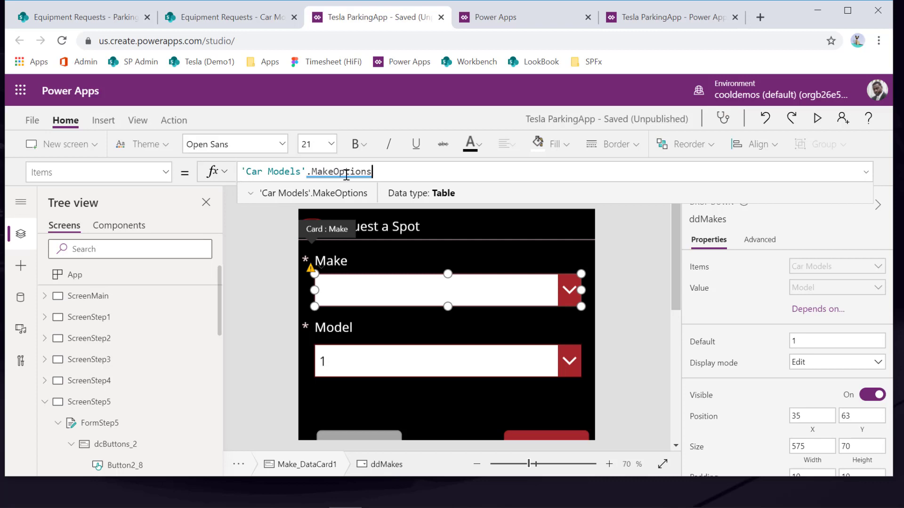
pyautogui.moveTo(338, 174)
# Step: Examine the choices defined for the MakeOptions column in SharePoint's Car Models list settings, and return to the Power Apps editor
pyautogui.click(226, 17)
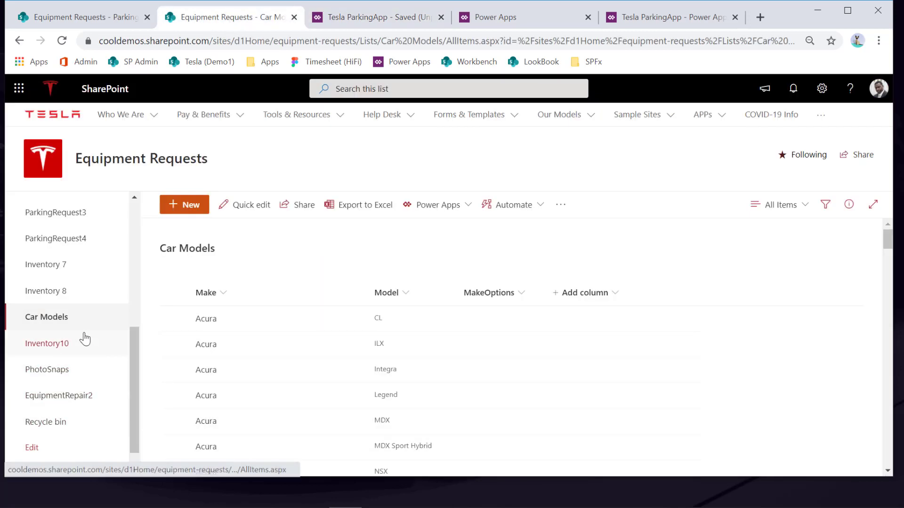
pyautogui.click(524, 296)
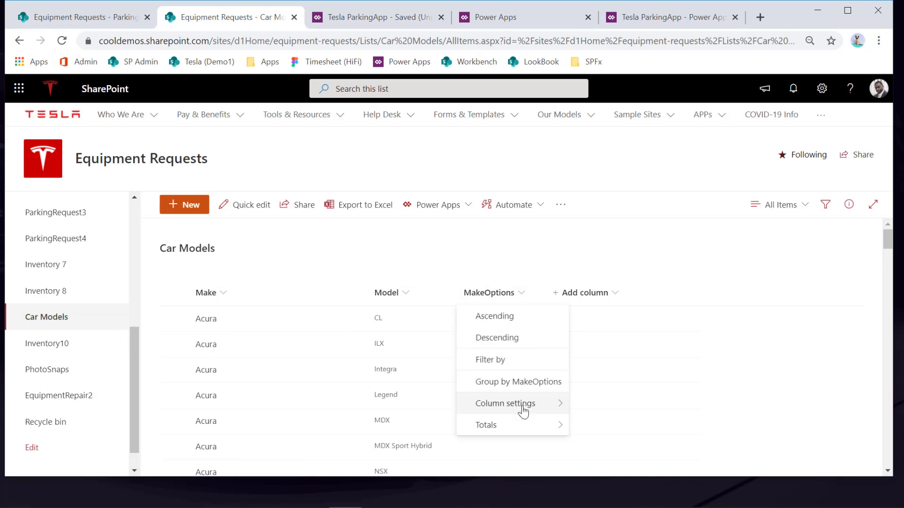
pyautogui.moveTo(521, 405)
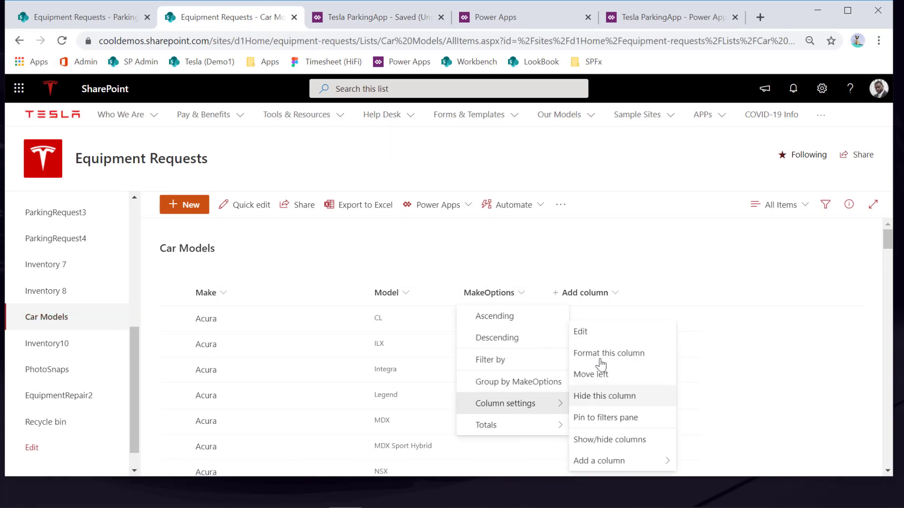
pyautogui.click(824, 94)
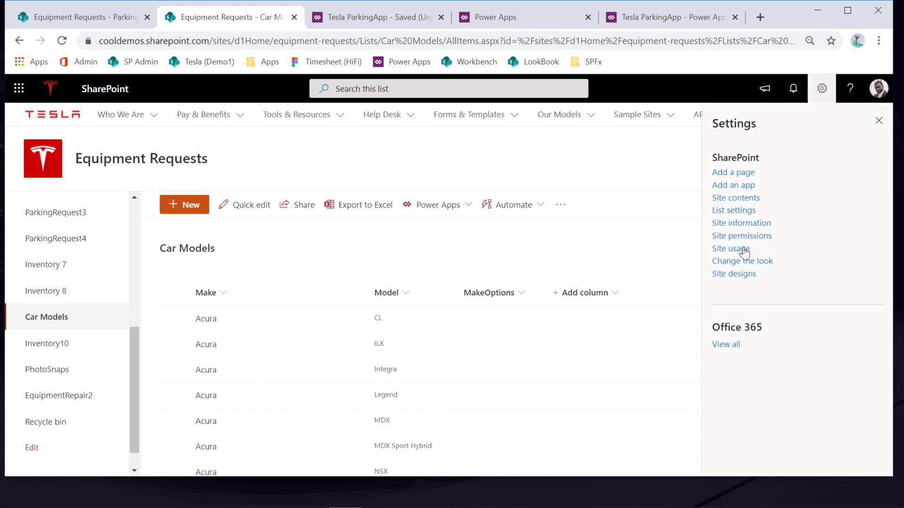
pyautogui.click(737, 211)
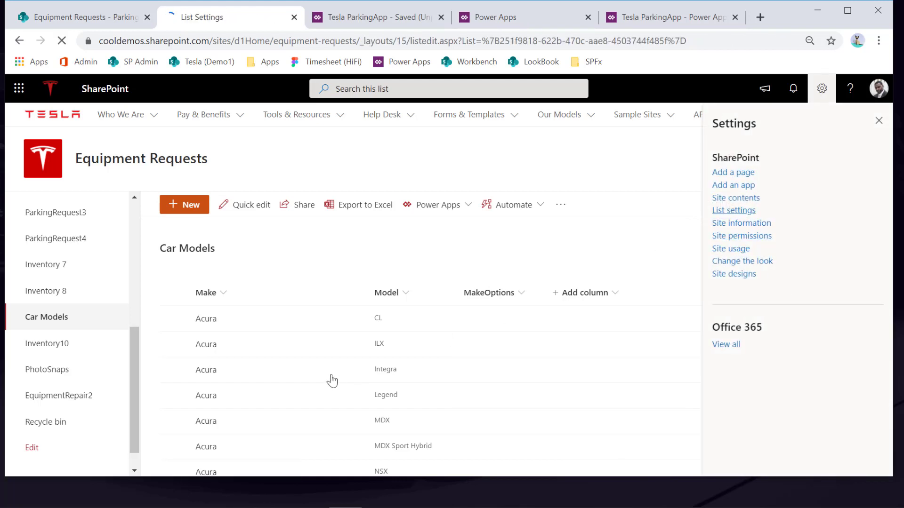
pyautogui.scroll(-7, 342, 375)
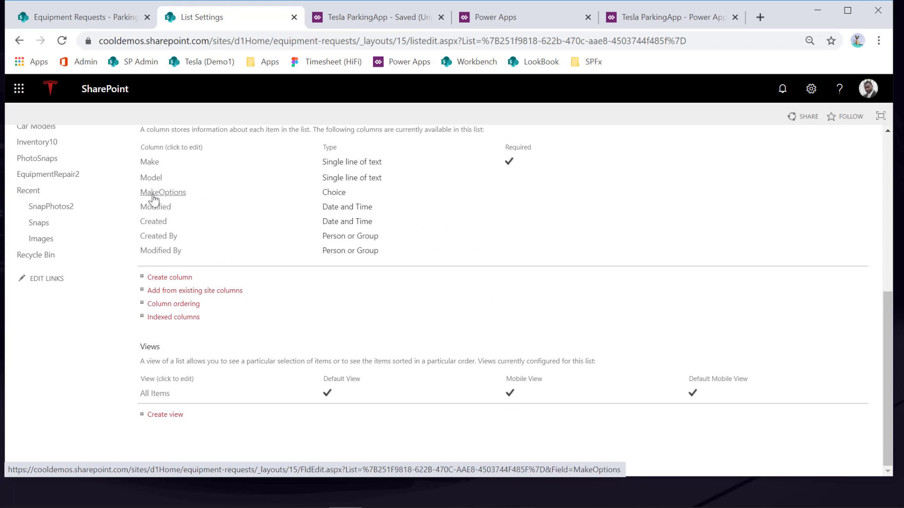
pyautogui.click(163, 194)
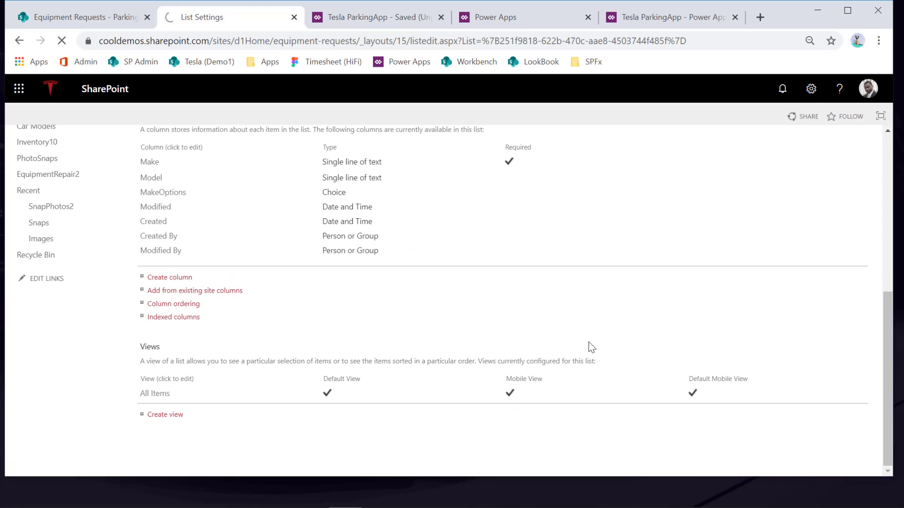
pyautogui.scroll(-3, 367, 368)
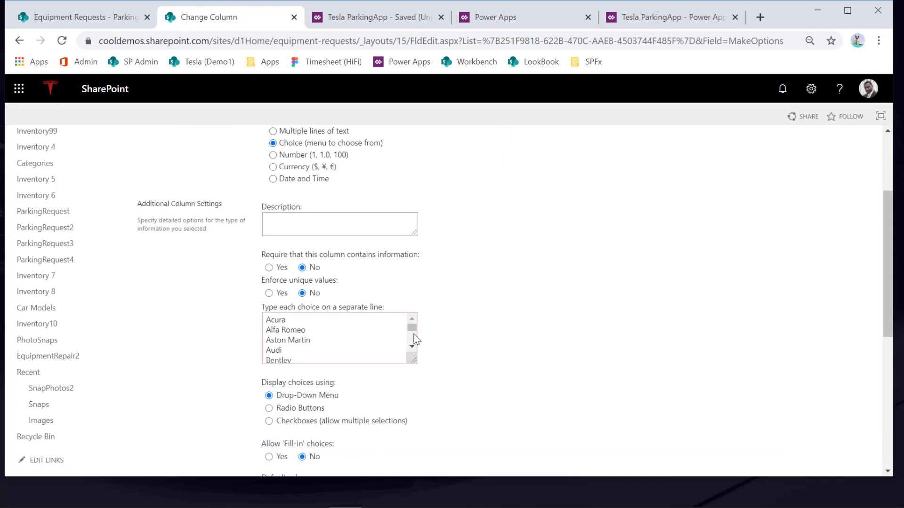
pyautogui.moveTo(412, 328)
pyautogui.mouseDown()
pyautogui.moveTo(414, 346)
pyautogui.moveTo(410, 319)
pyautogui.mouseUp()
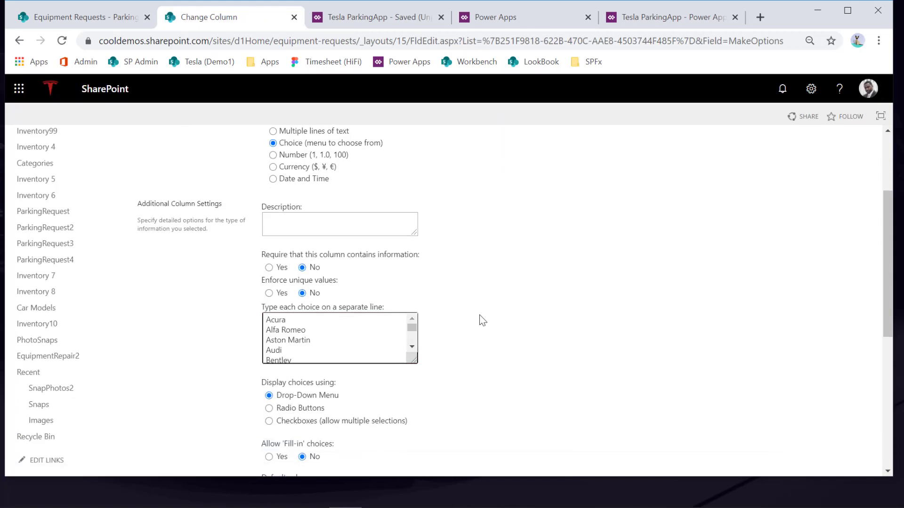
pyautogui.click(626, 17)
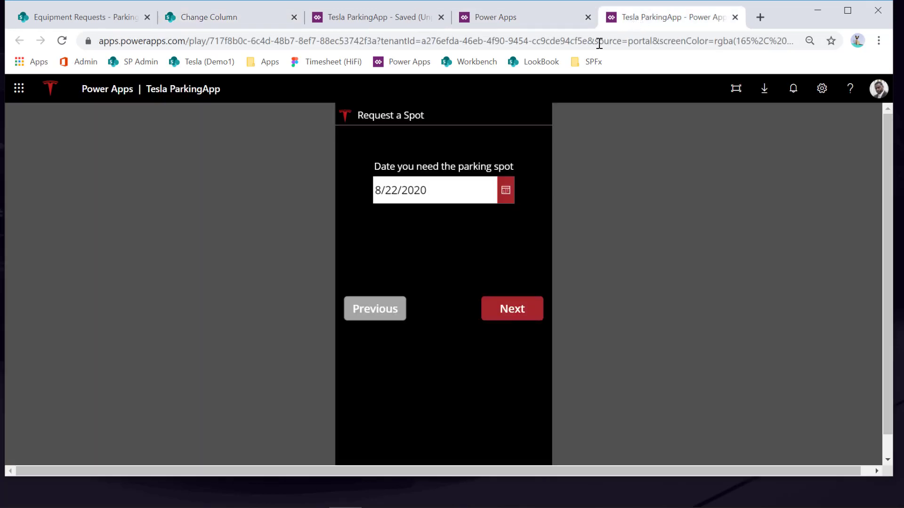
pyautogui.click(543, 24)
pyautogui.click(360, 19)
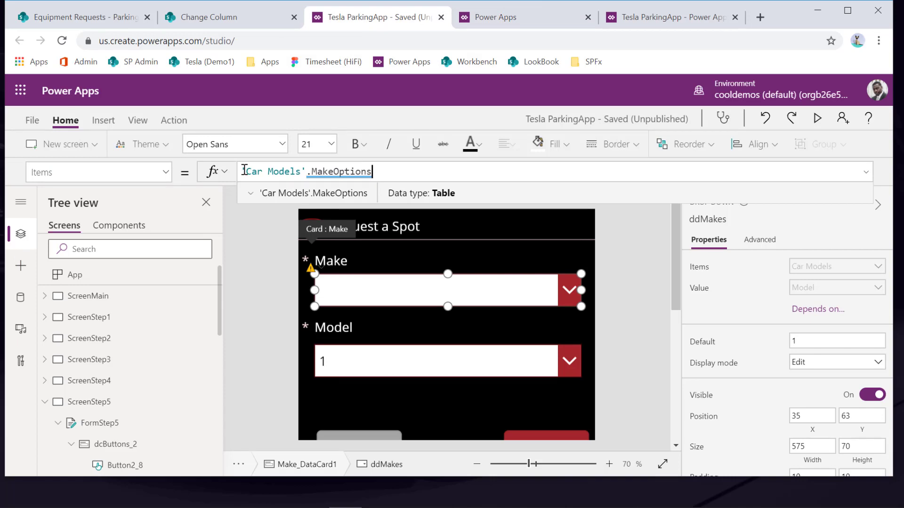
# Step: Wrap the ddMakes Items formula in the Choices function so it reads Choices('Car Models'.MakeOptions)
pyautogui.moveTo(323, 169)
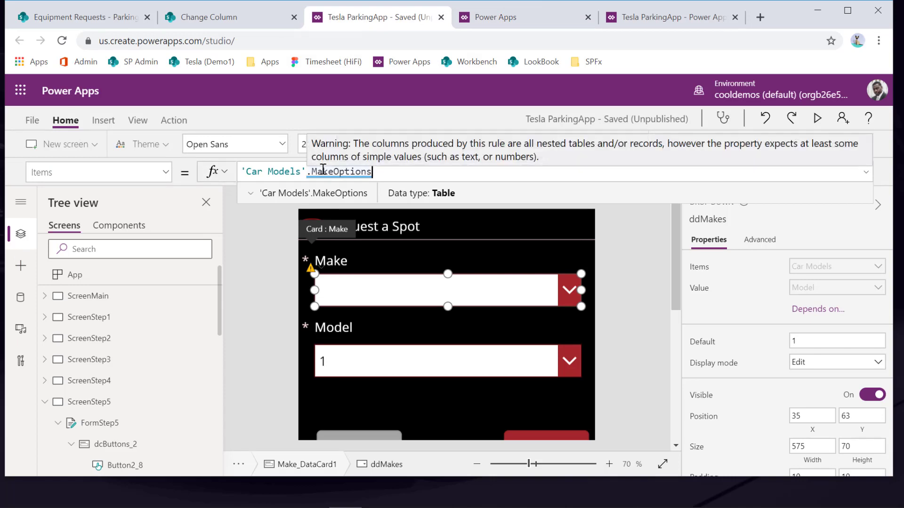
pyautogui.click(244, 172)
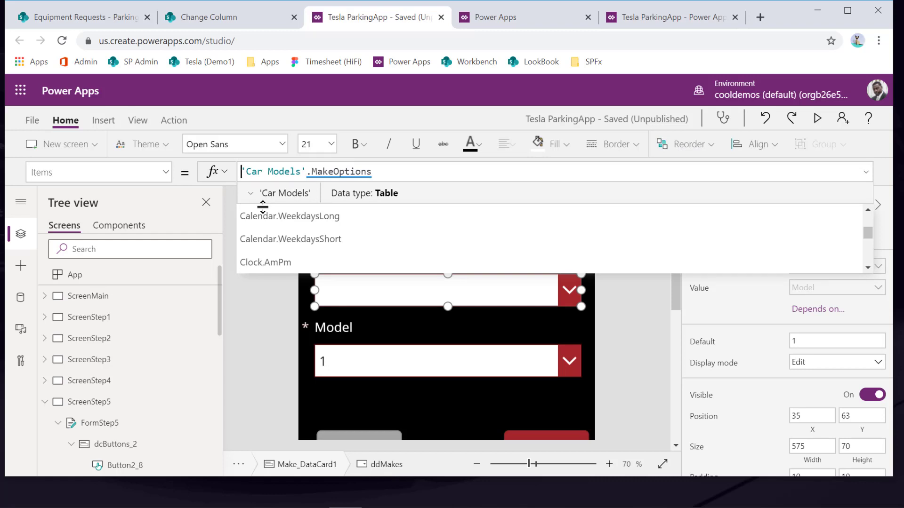
pyautogui.write('Ch')
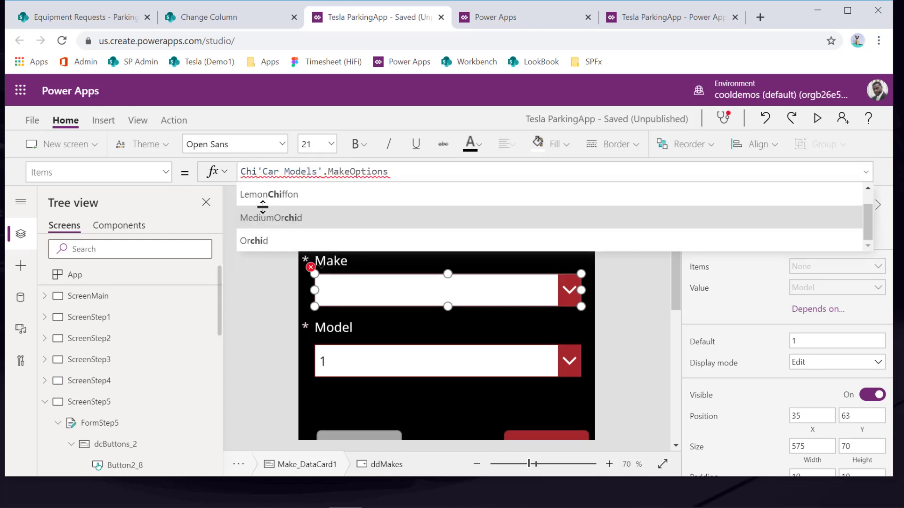
pyautogui.write('oices')
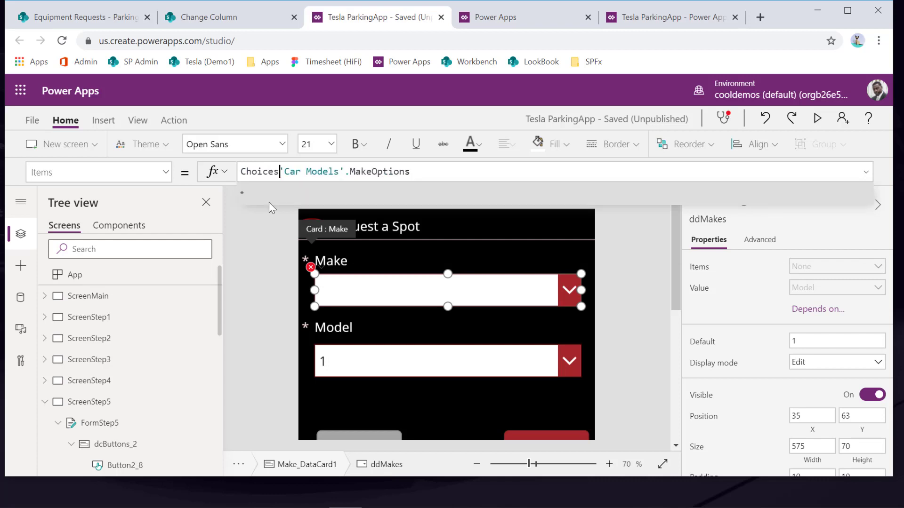
pyautogui.click(270, 202)
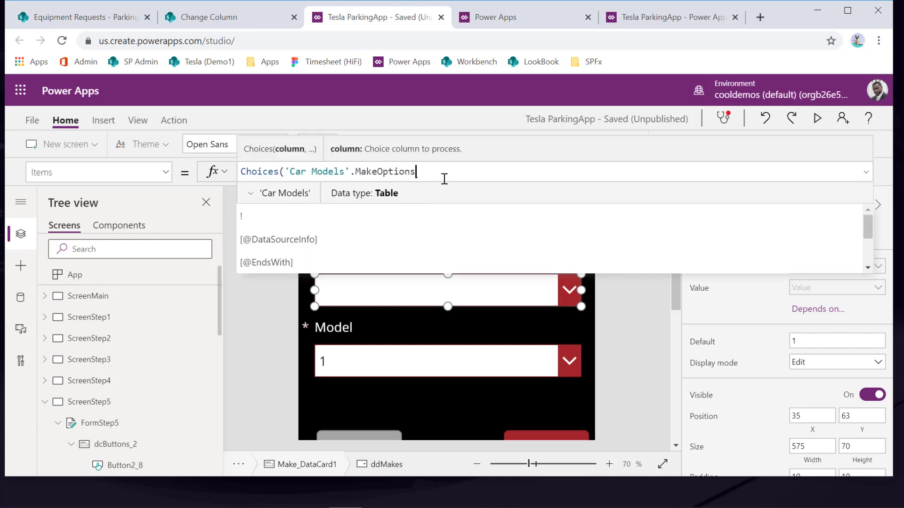
pyautogui.write(')')
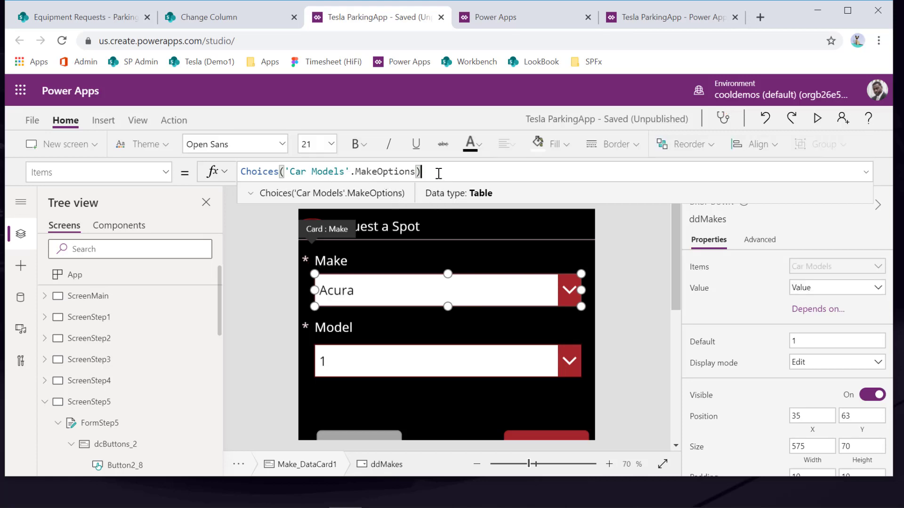
pyautogui.write('.')
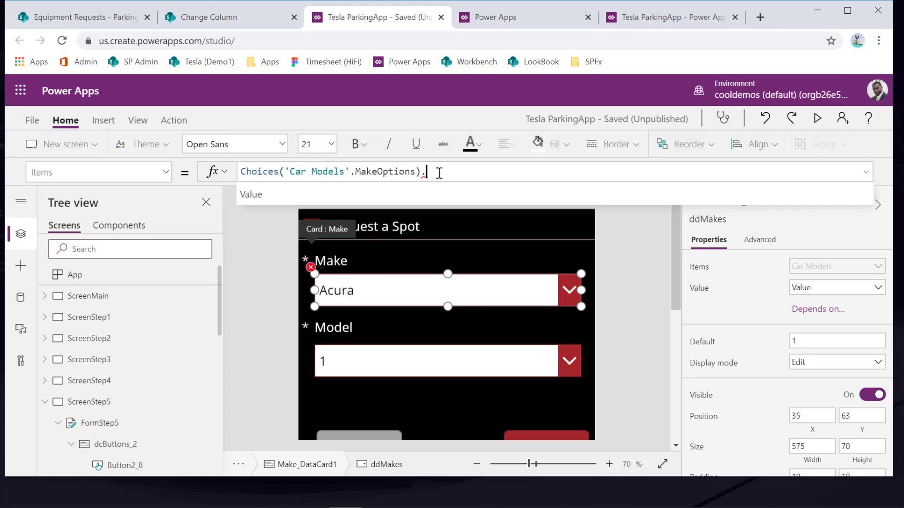
pyautogui.press('BackSpace')
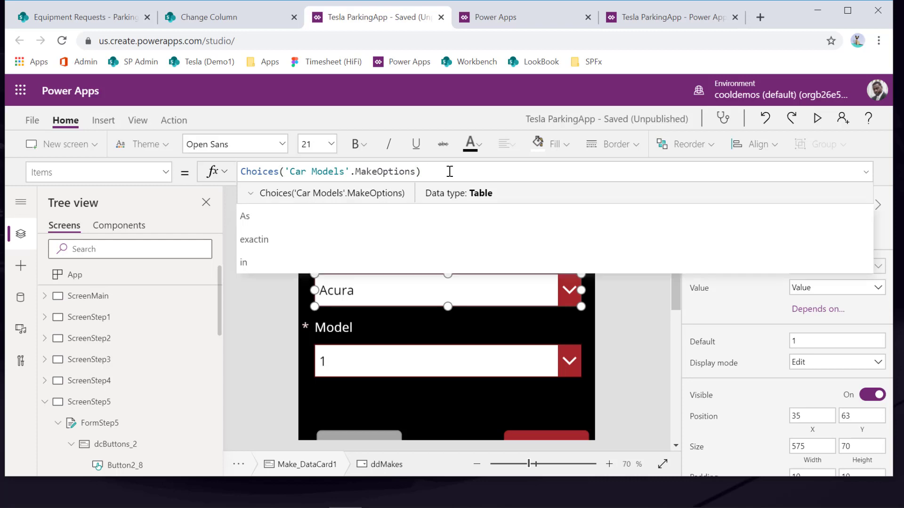
pyautogui.write('{}')
pyautogui.write('Value:')
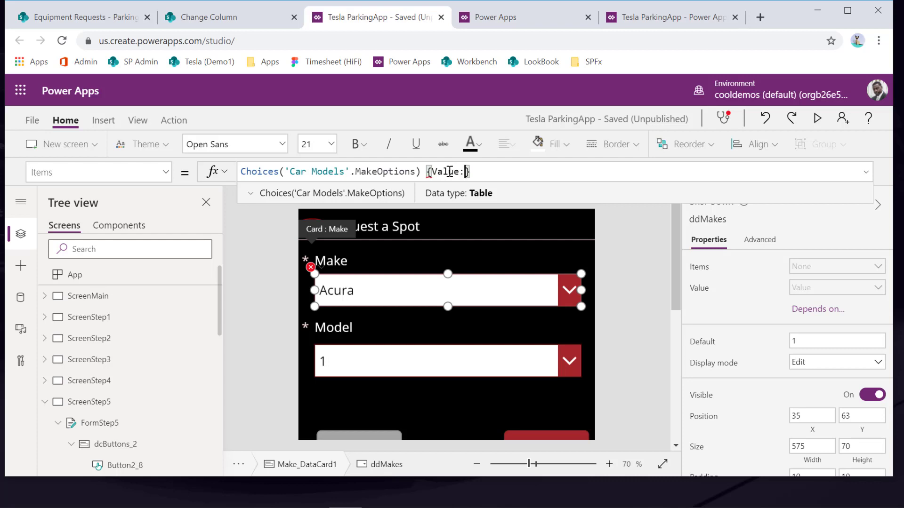
pyautogui.write('"sdafsadfsda')
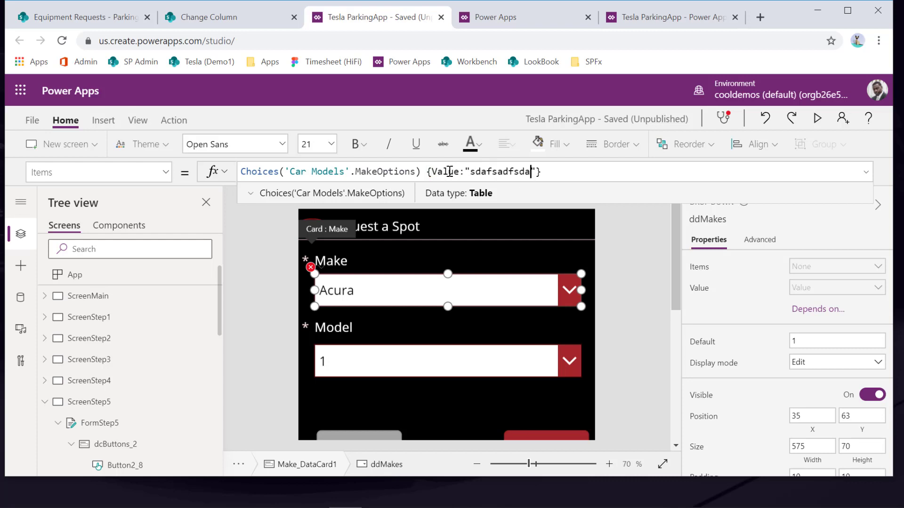
pyautogui.moveTo(552, 176); pyautogui.dragTo(423, 175)
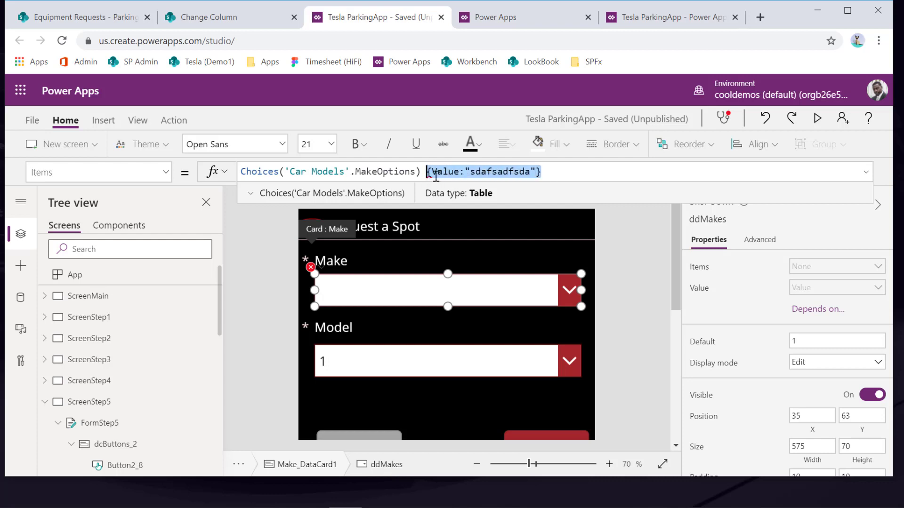
pyautogui.click(491, 175)
pyautogui.moveTo(546, 173); pyautogui.dragTo(430, 173)
pyautogui.press('BackSpace')
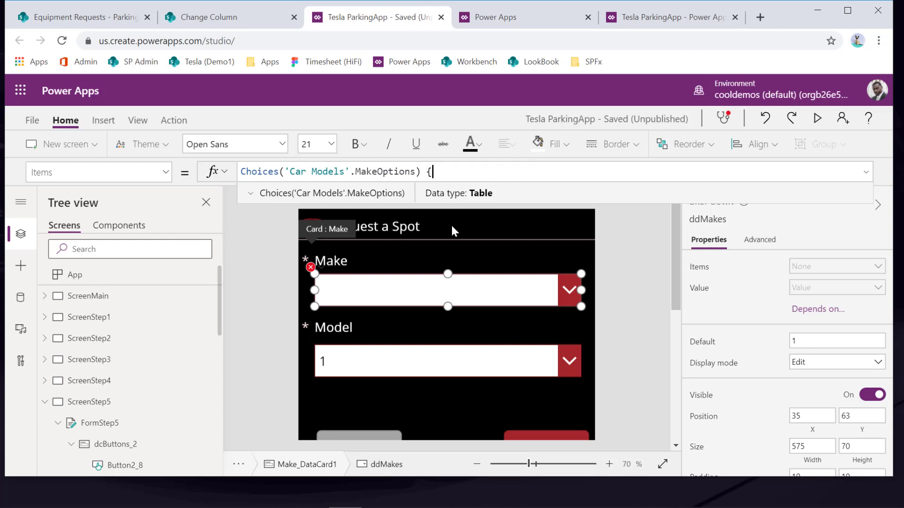
pyautogui.press('BackSpace')
pyautogui.press('BackSpace')
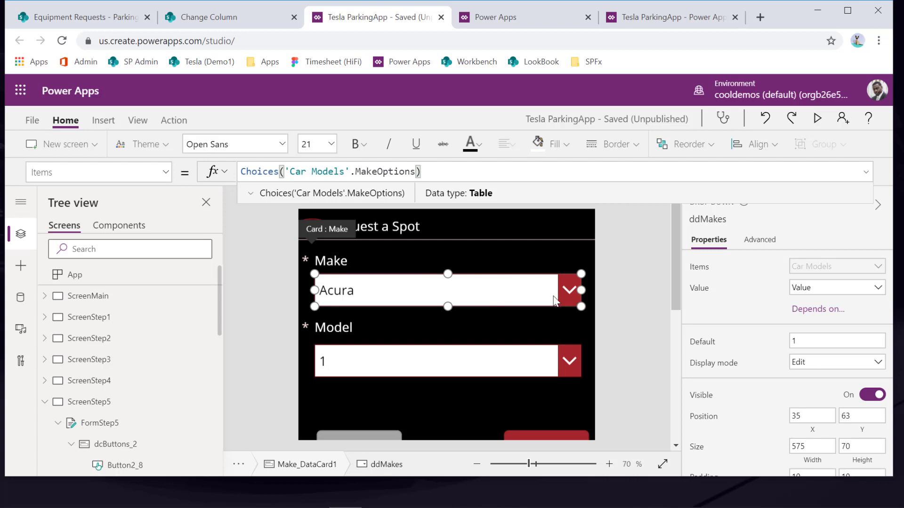
# Step: Browse the list of makes offered by the Make drop-down on ScreenStep5, and close the list
pyautogui.press('alt')
pyautogui.keyDown('alt'); pyautogui.click(574, 298); pyautogui.keyUp('alt')
pyautogui.scroll(-8, 520, 186)
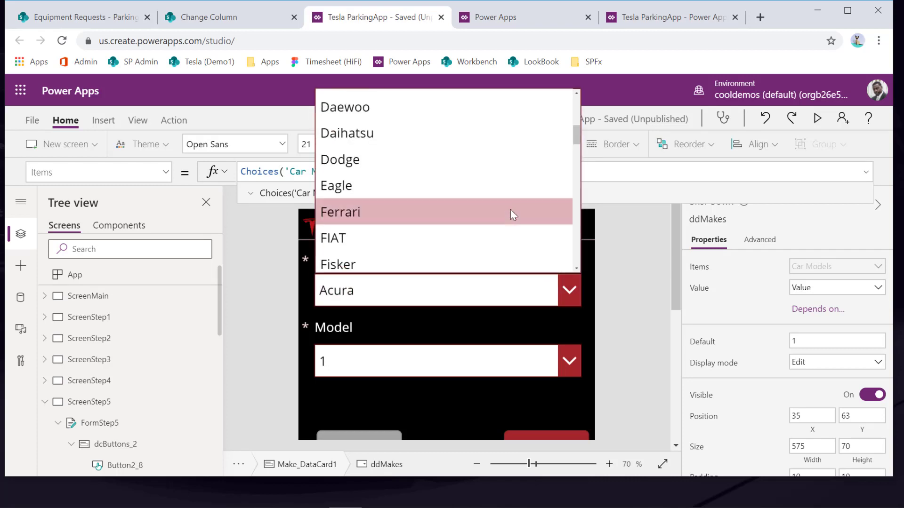
pyautogui.scroll(-9, 513, 217)
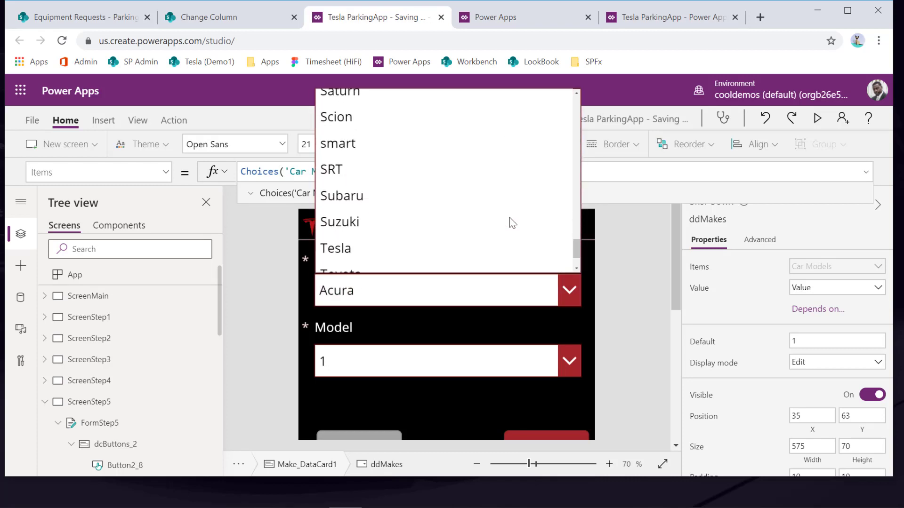
pyautogui.scroll(3, 512, 222)
pyautogui.scroll(12, 509, 218)
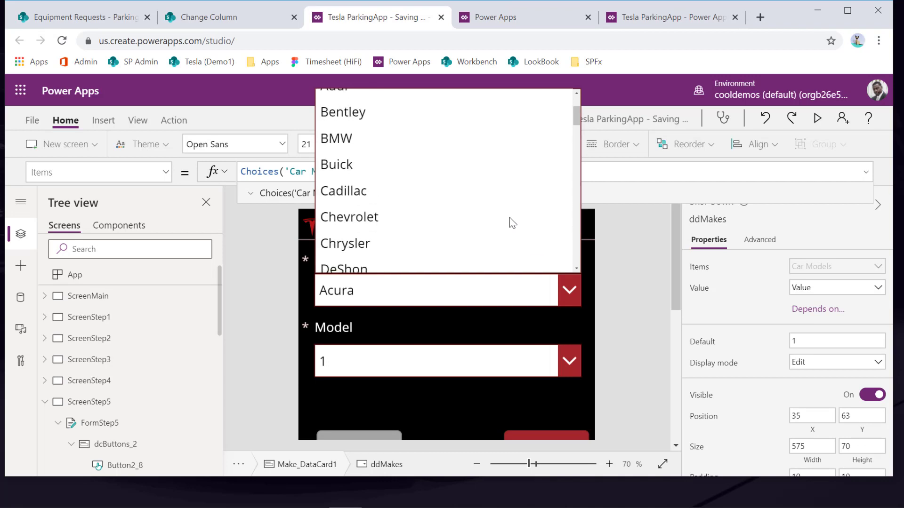
pyautogui.keyDown('alt'); pyautogui.click(448, 217); pyautogui.keyUp('alt')
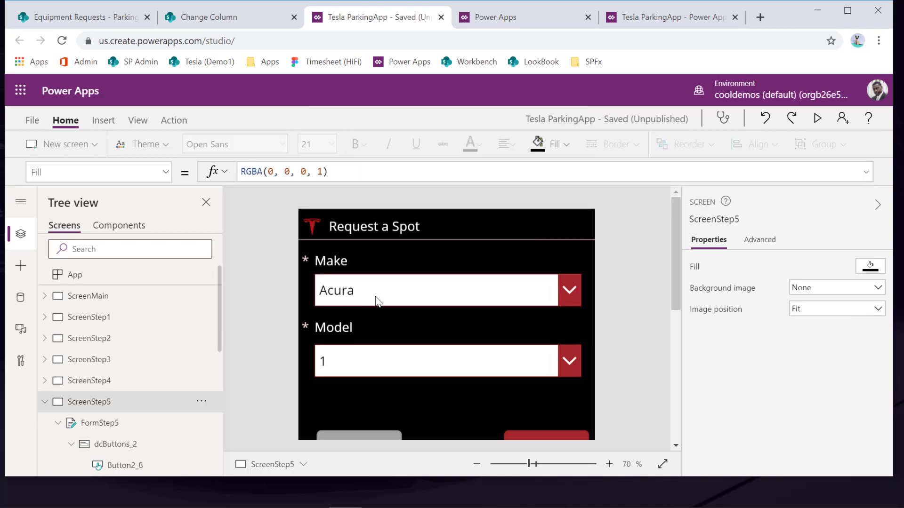
# Step: Replace the Items formula of the ddModels drop-down with the 'Car Models' data source
pyautogui.click(359, 364)
pyautogui.click(346, 362)
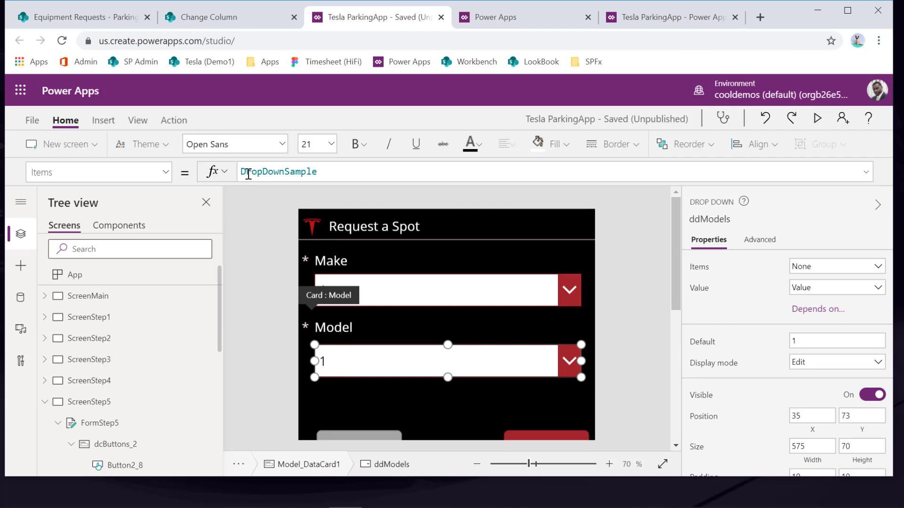
pyautogui.moveTo(241, 172); pyautogui.dragTo(285, 172)
pyautogui.hotkey('ctrl', 'a')
pyautogui.press('BackSpace')
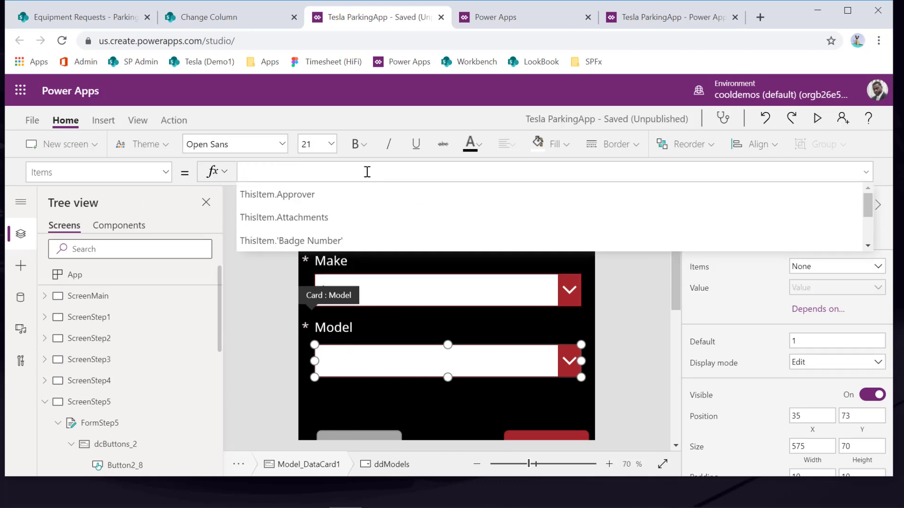
pyautogui.write('car')
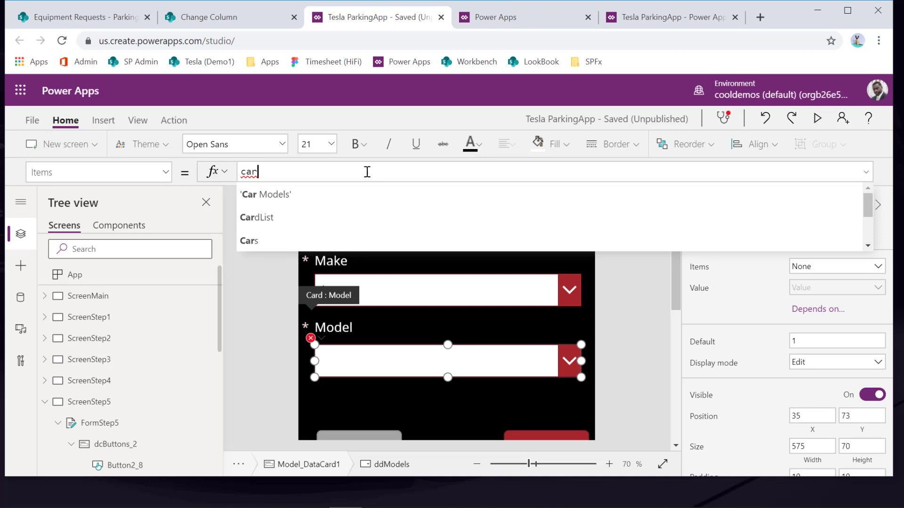
pyautogui.click(334, 195)
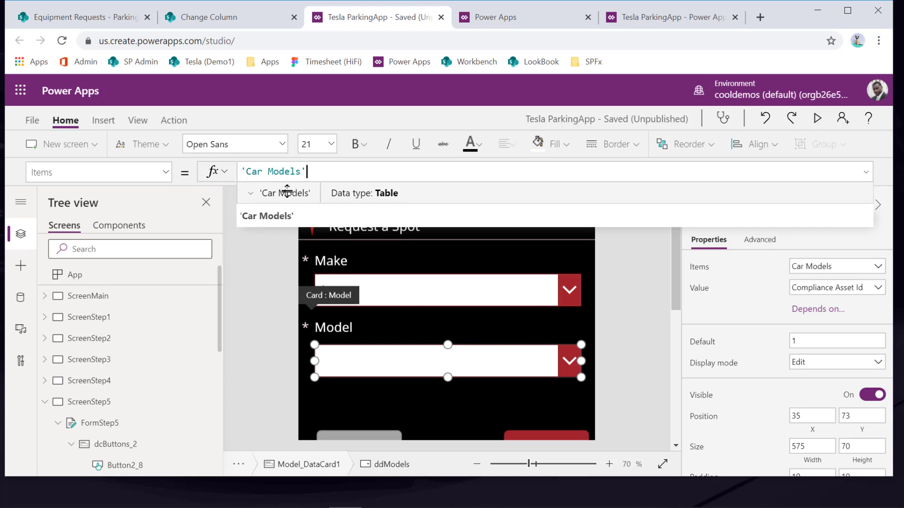
# Step: Start a Filter function around the ddModels Items formula with 'Car Models' as its source argument
pyautogui.click(245, 175)
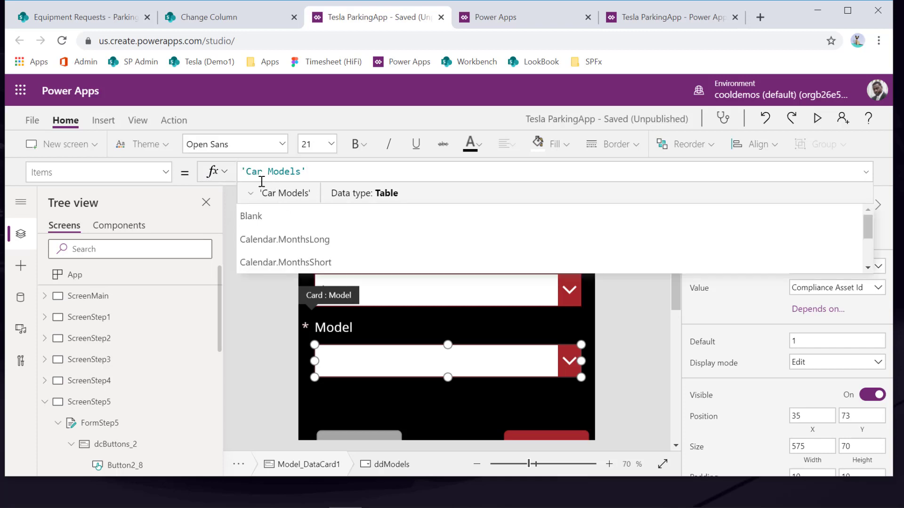
pyautogui.write('Filter(')
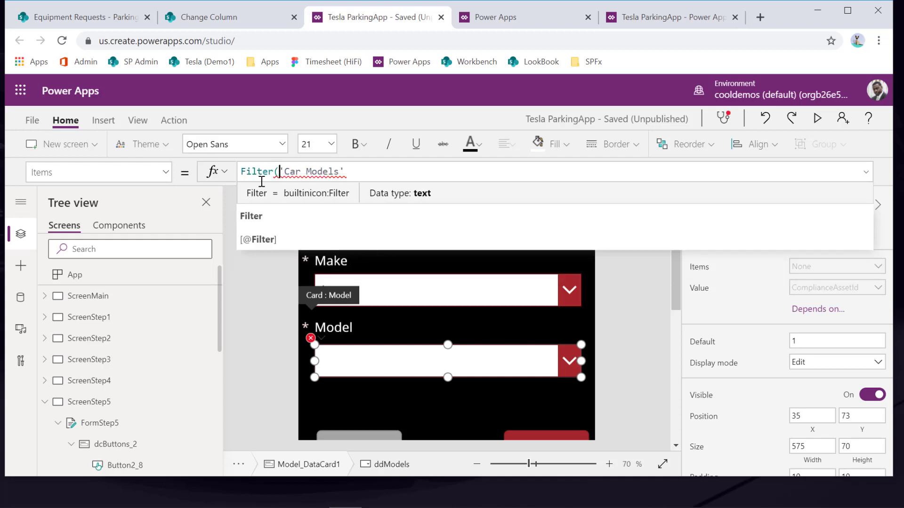
pyautogui.press('Right')
pyautogui.press('Right')
pyautogui.press('Right')
pyautogui.press('Right')
pyautogui.press('Right')
pyautogui.press('Right')
pyautogui.press('Right')
pyautogui.press('Right')
pyautogui.press('Right')
pyautogui.press('Right')
pyautogui.press('Right')
pyautogui.press('Right')
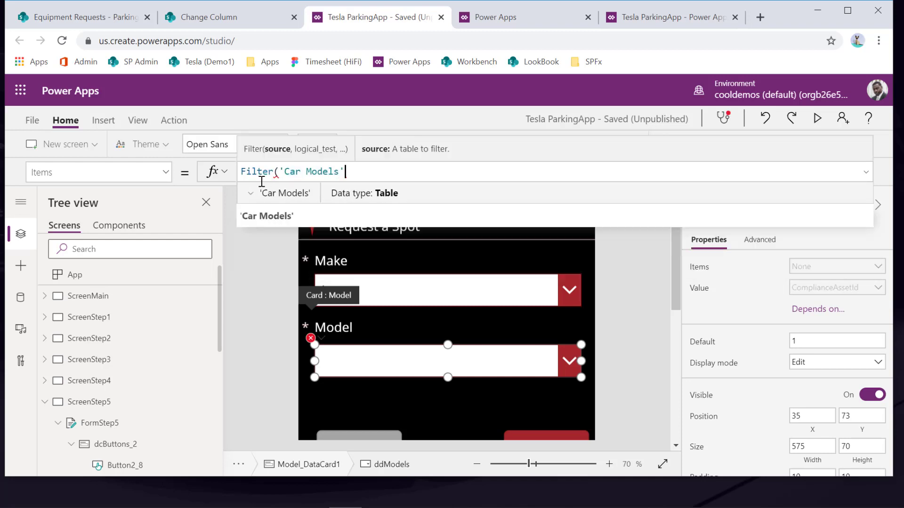
pyautogui.write(',')
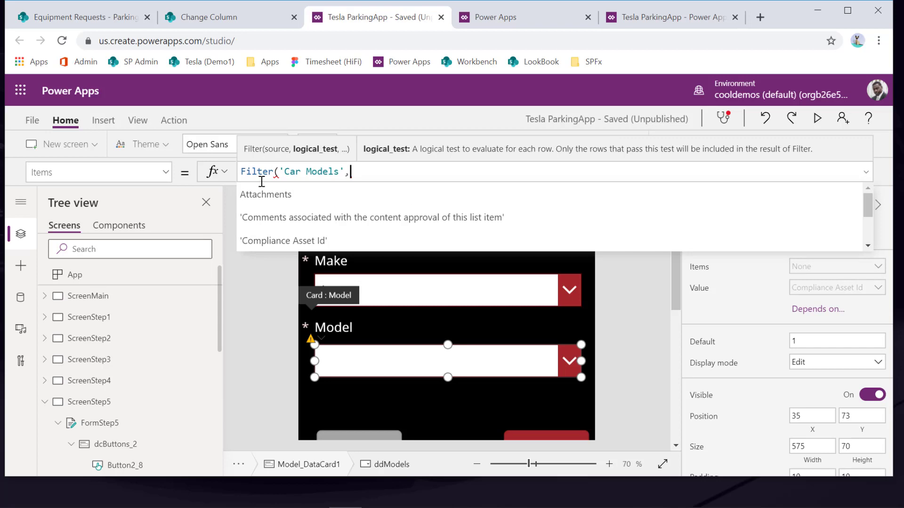
# Step: Complete the ddModels filter with the condition Make = ddMakes.Selected.Value and close the function
pyautogui.write('Make')
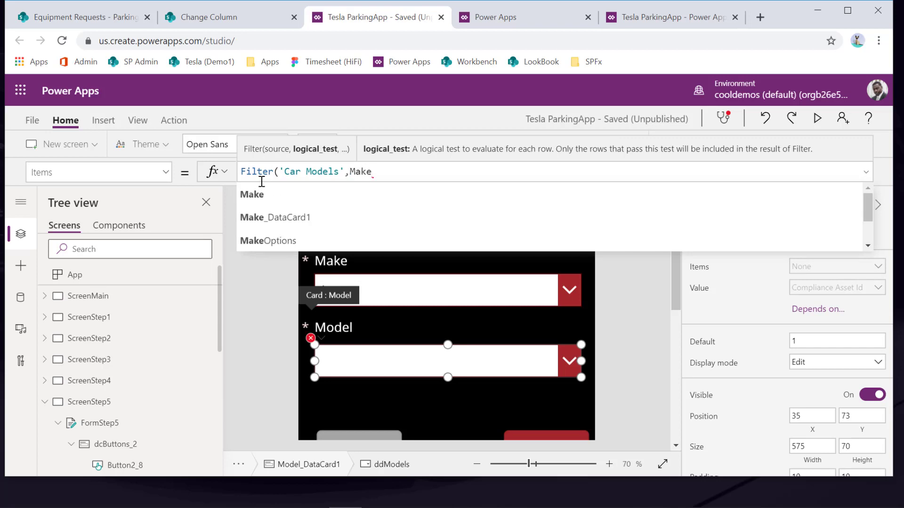
pyautogui.write(' = ')
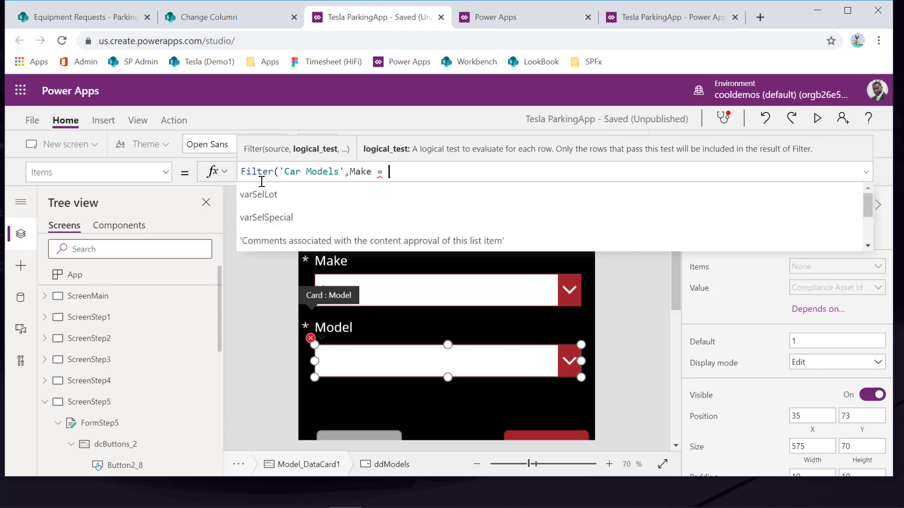
pyautogui.write('ddMakes')
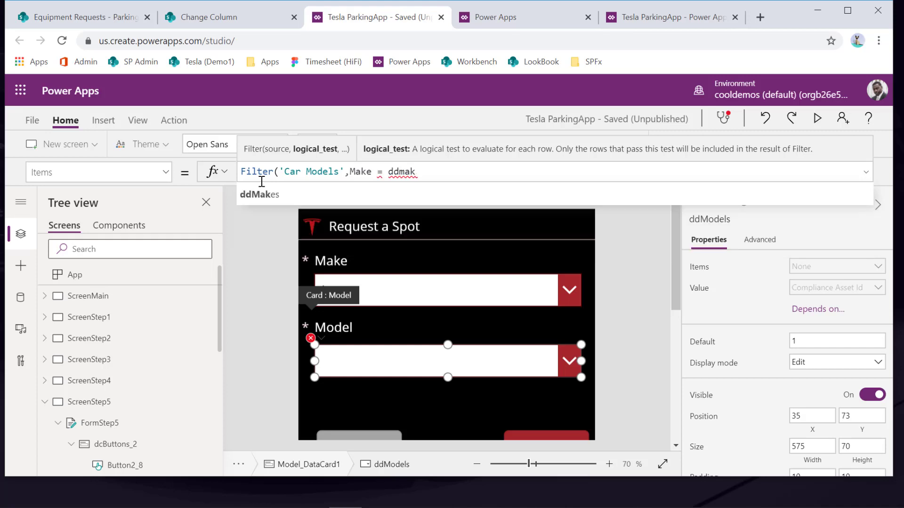
pyautogui.write('.s')
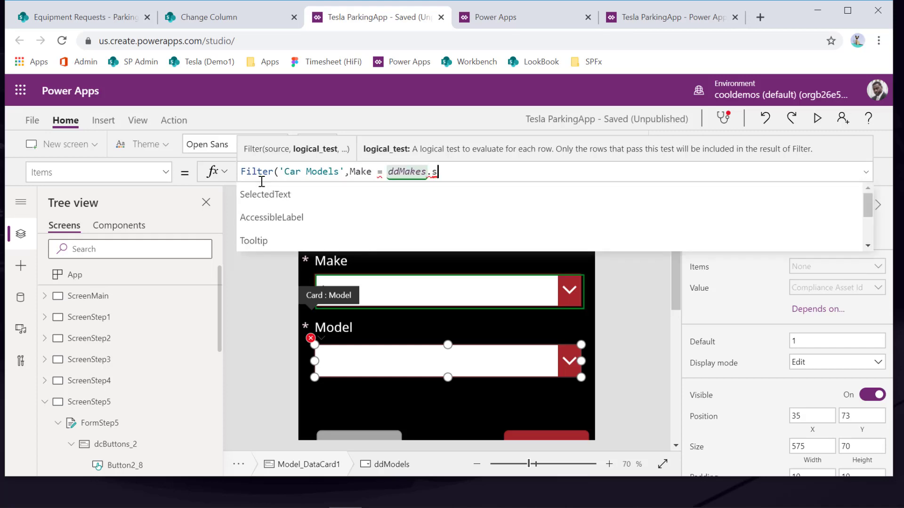
pyautogui.write('elec')
pyautogui.press('Down')
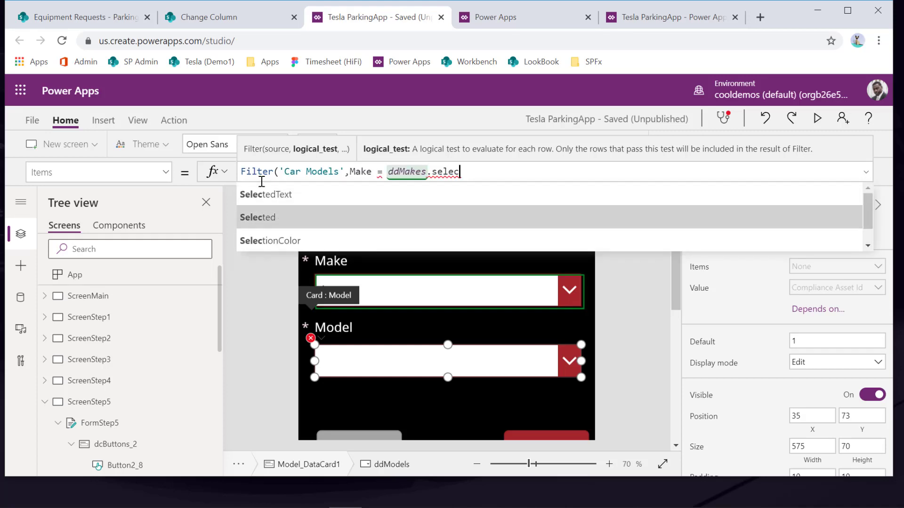
pyautogui.press('Tab')
pyautogui.write('.v')
pyautogui.press('Tab')
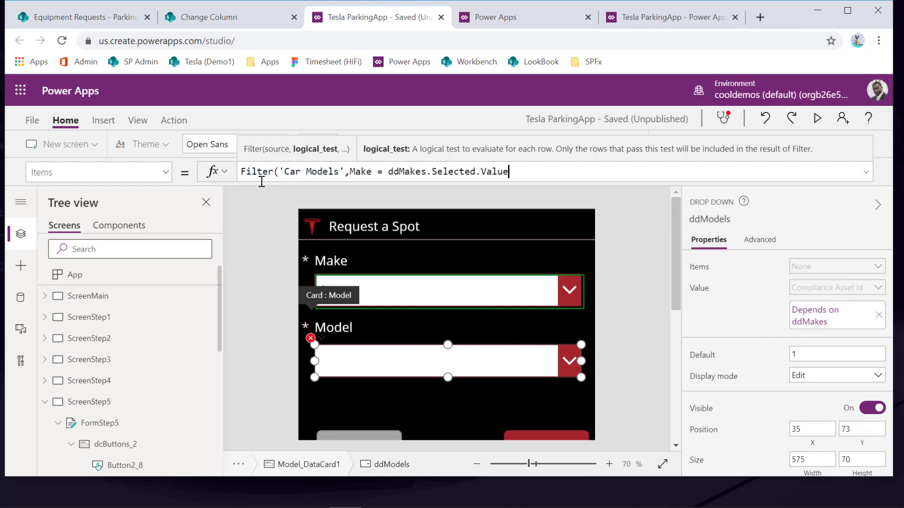
pyautogui.write(')')
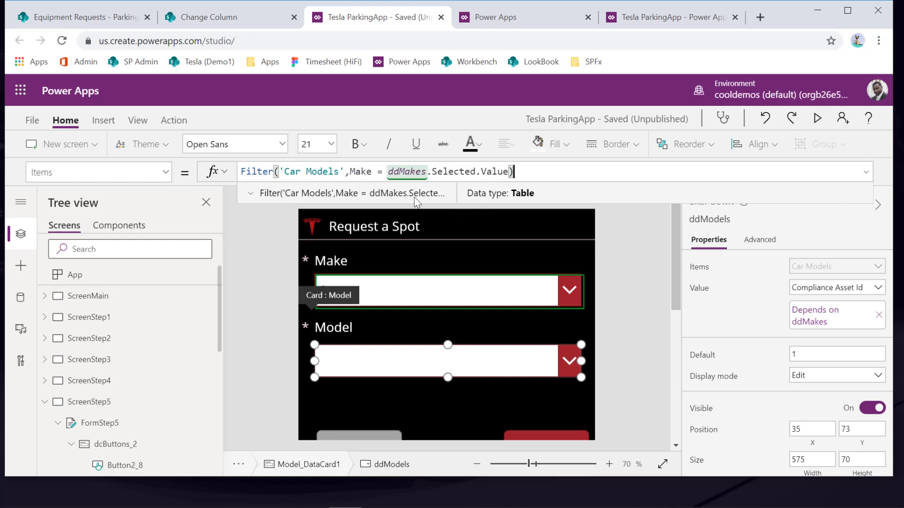
# Step: Check the filter's result columns in the formula preview, and append .Model to the ddModels Items formula
pyautogui.click(253, 196)
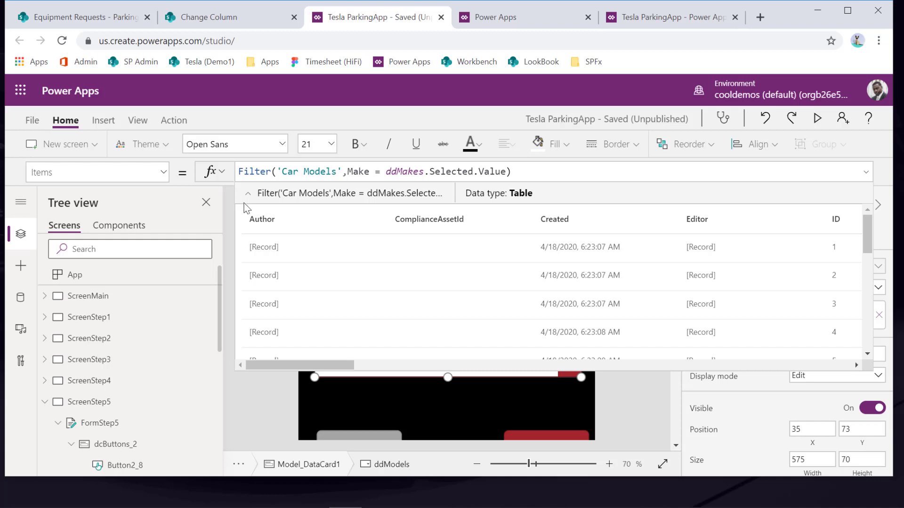
pyautogui.moveTo(282, 365); pyautogui.dragTo(264, 371)
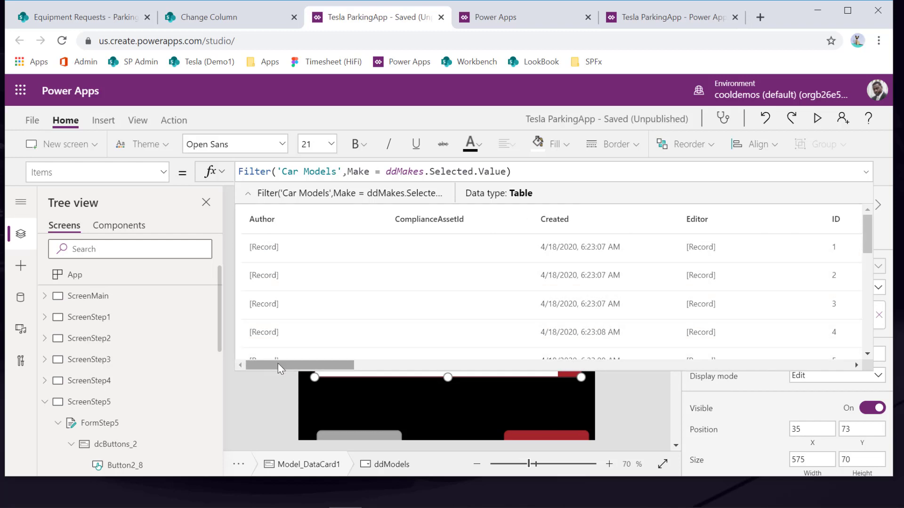
pyautogui.moveTo(278, 364); pyautogui.dragTo(765, 383)
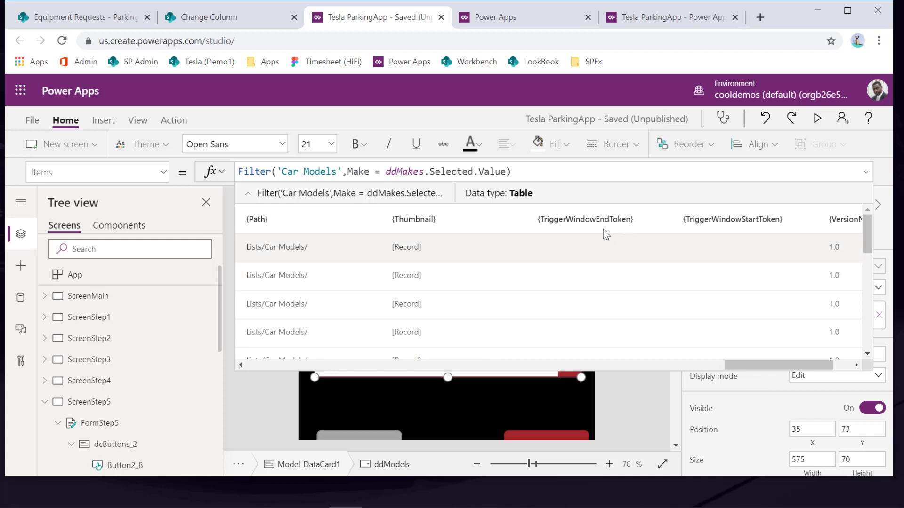
pyautogui.moveTo(754, 361); pyautogui.dragTo(384, 360)
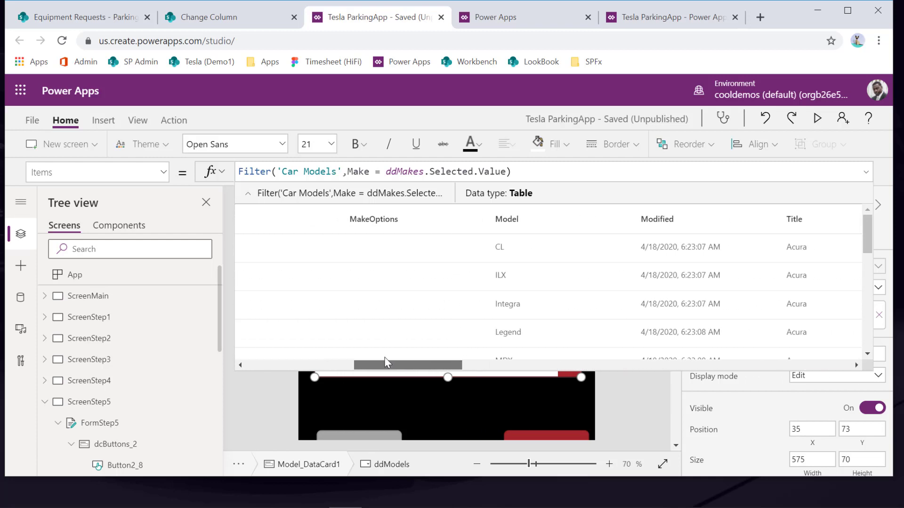
pyautogui.click(530, 174)
pyautogui.write('.mo')
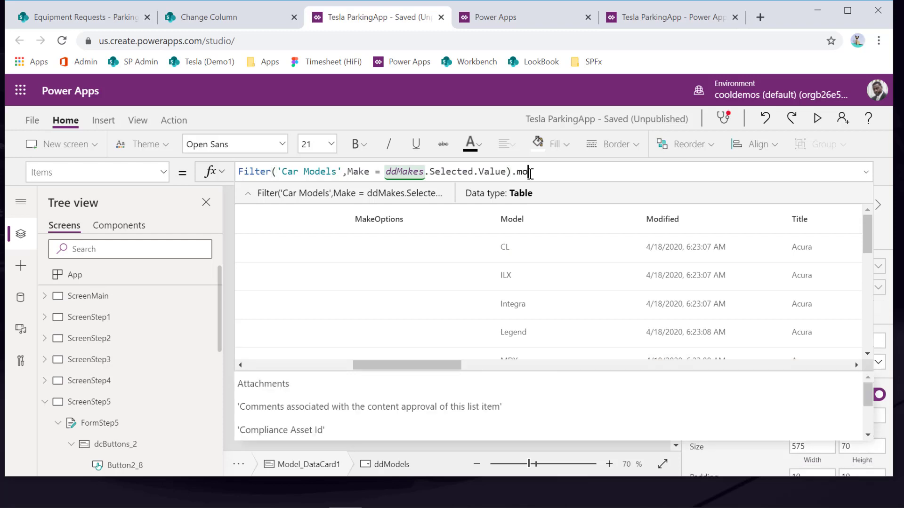
pyautogui.press('Tab')
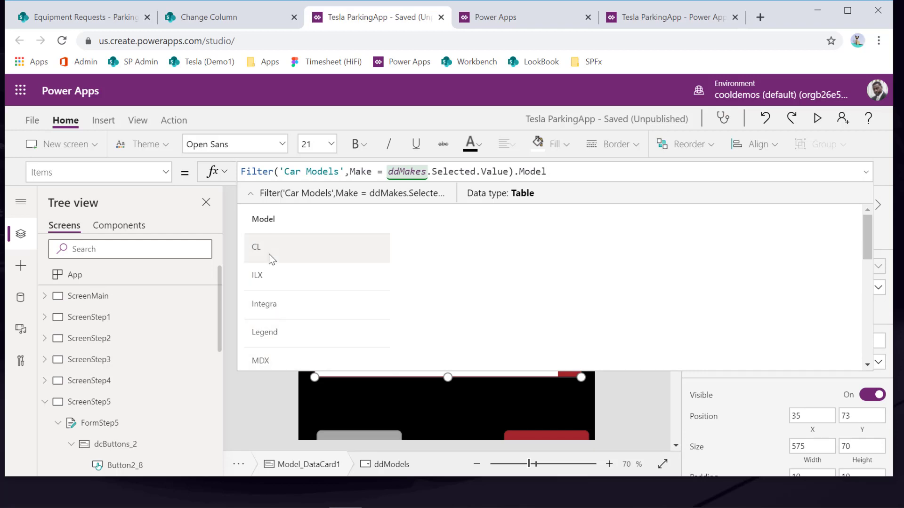
pyautogui.click(252, 195)
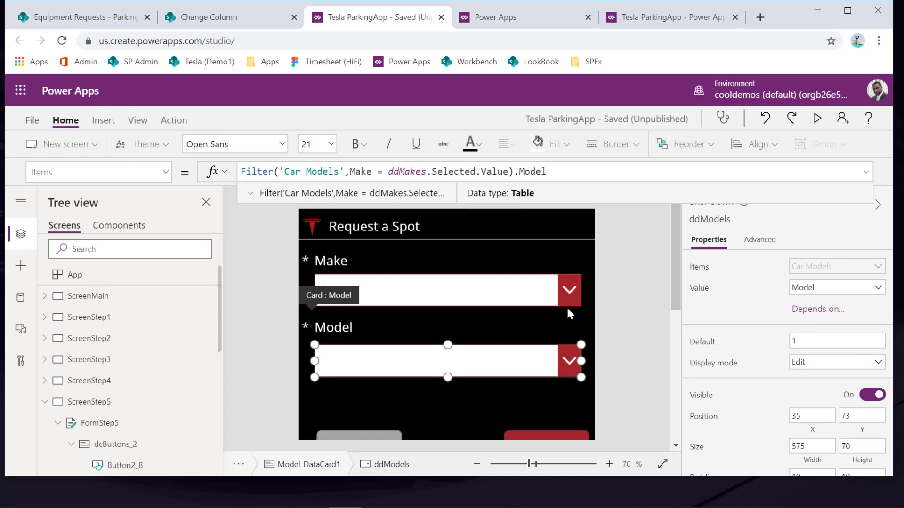
# Step: Choose Bentley in the Make drop-down to test the filtering of the Model drop-down
pyautogui.keyDown('alt'); pyautogui.click(571, 293); pyautogui.keyUp('alt')
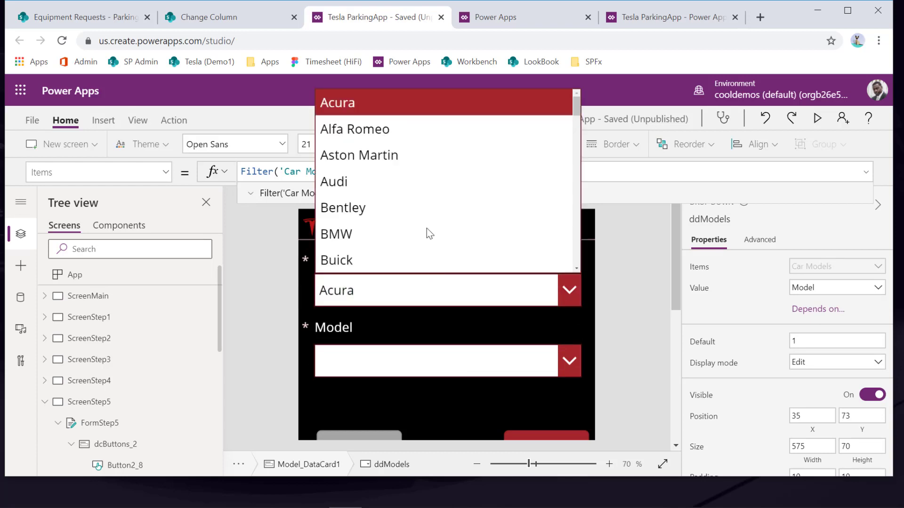
pyautogui.keyDown('alt'); pyautogui.click(420, 213); pyautogui.keyUp('alt')
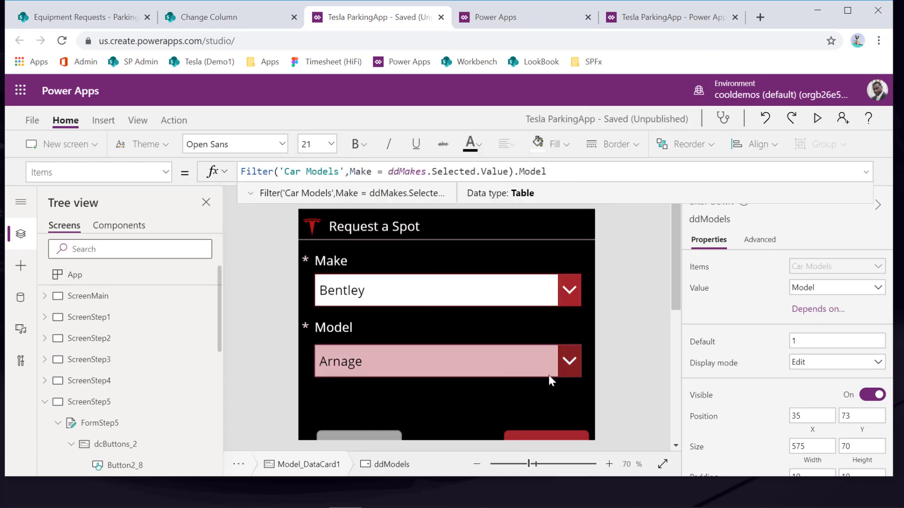
# Step: Check the Model choices for Bentley, switch the Make drop-down to Buick to test the filtered models, and save the app
pyautogui.keyDown('alt'); pyautogui.click(575, 363); pyautogui.keyUp('alt')
pyautogui.keyDown('alt'); pyautogui.click(634, 323); pyautogui.keyUp('alt')
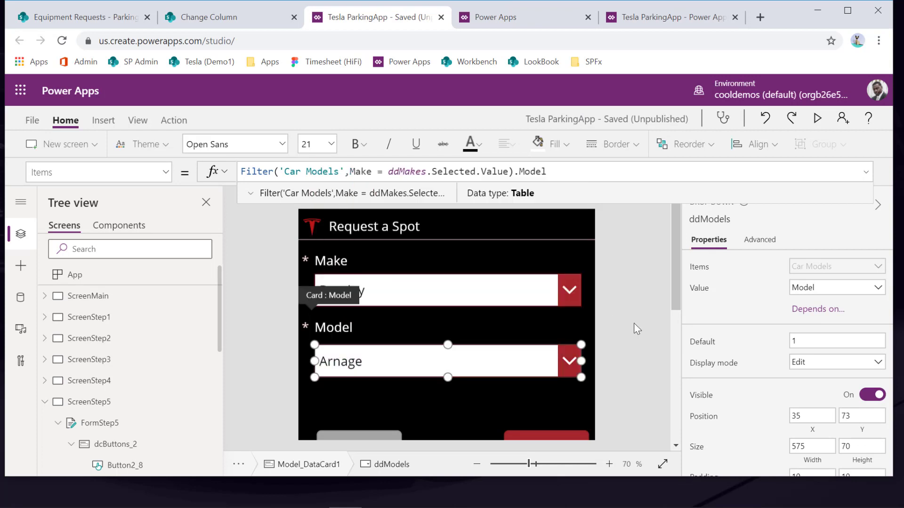
pyautogui.keyDown('alt'); pyautogui.click(578, 293); pyautogui.keyUp('alt')
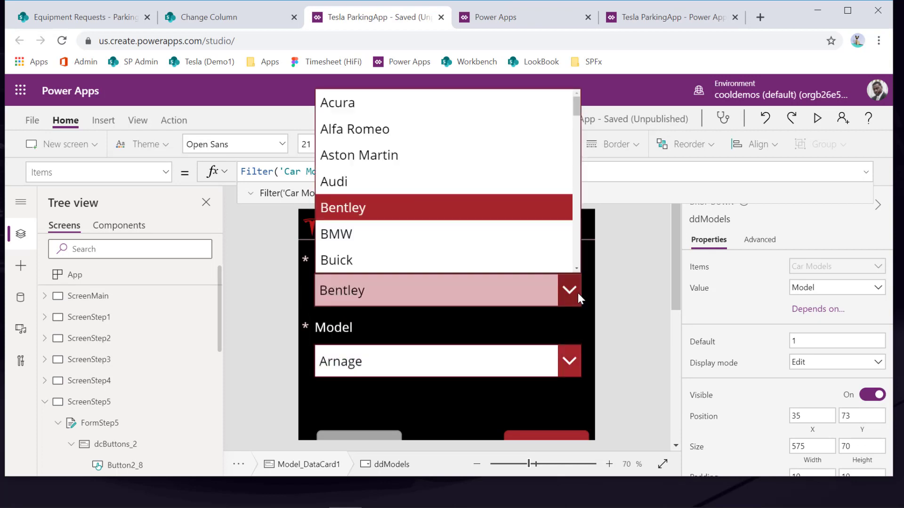
pyautogui.keyDown('alt'); pyautogui.click(355, 257); pyautogui.keyUp('alt')
pyautogui.keyDown('alt'); pyautogui.click(571, 352); pyautogui.keyUp('alt')
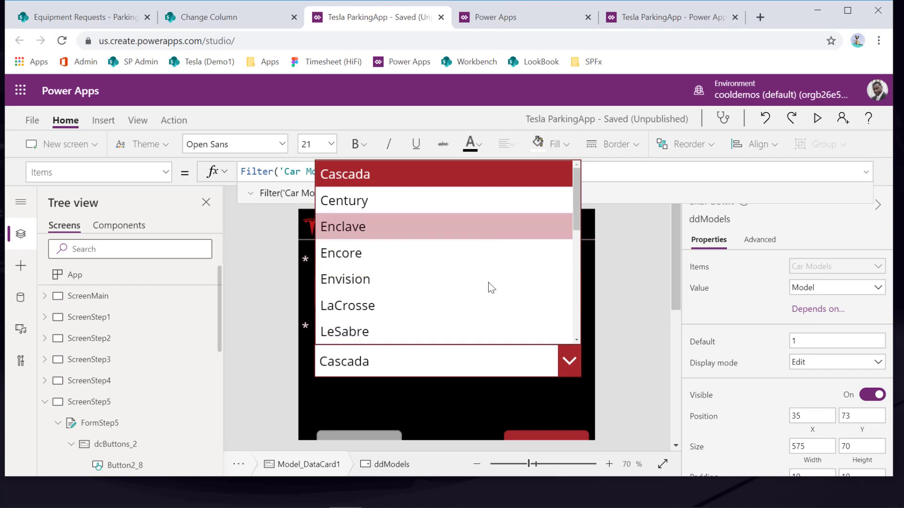
pyautogui.keyDown('alt'); pyautogui.click(617, 350); pyautogui.keyUp('alt')
pyautogui.click(628, 351)
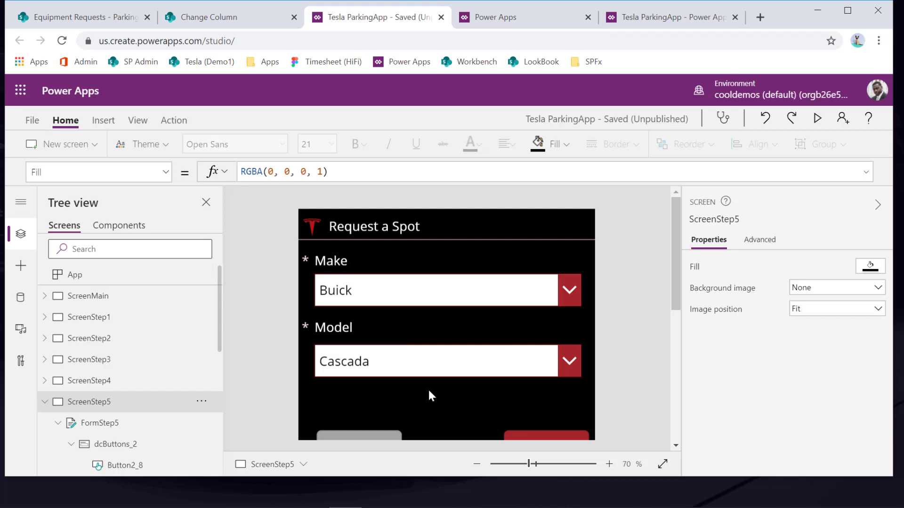
pyautogui.hotkey('ctrl', 's')
# Step: Select Make_DataCard1, the card containing ddMakes, and bring up its Update property
pyautogui.click(360, 292)
pyautogui.click(355, 290)
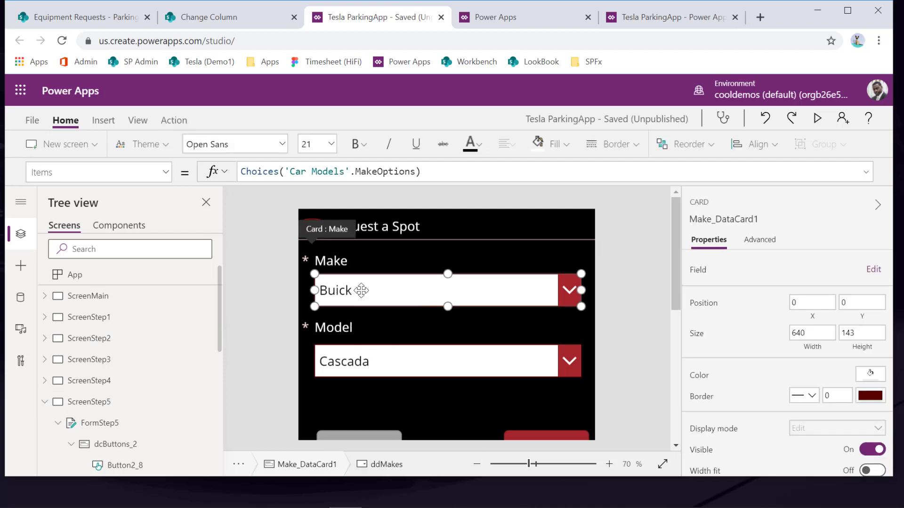
pyautogui.scroll(-4, 127, 379)
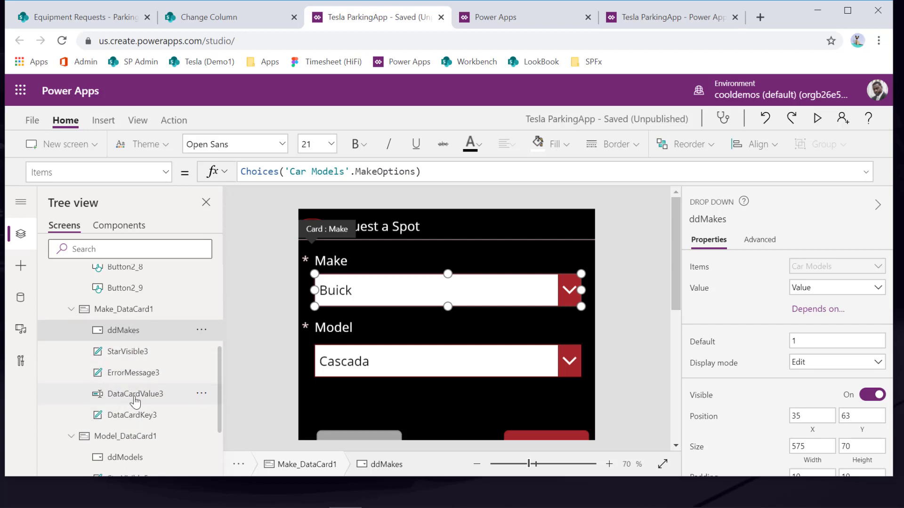
pyautogui.click(108, 314)
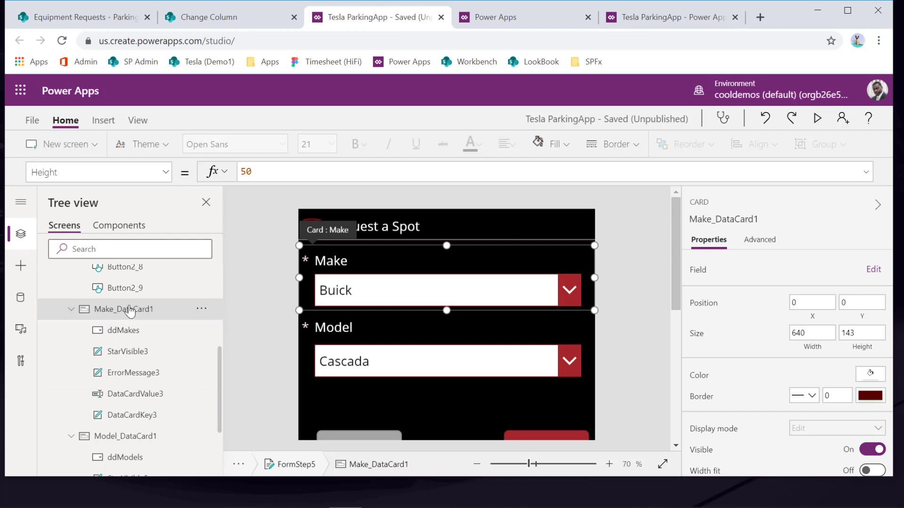
pyautogui.click(166, 173)
pyautogui.scroll(-4, 126, 372)
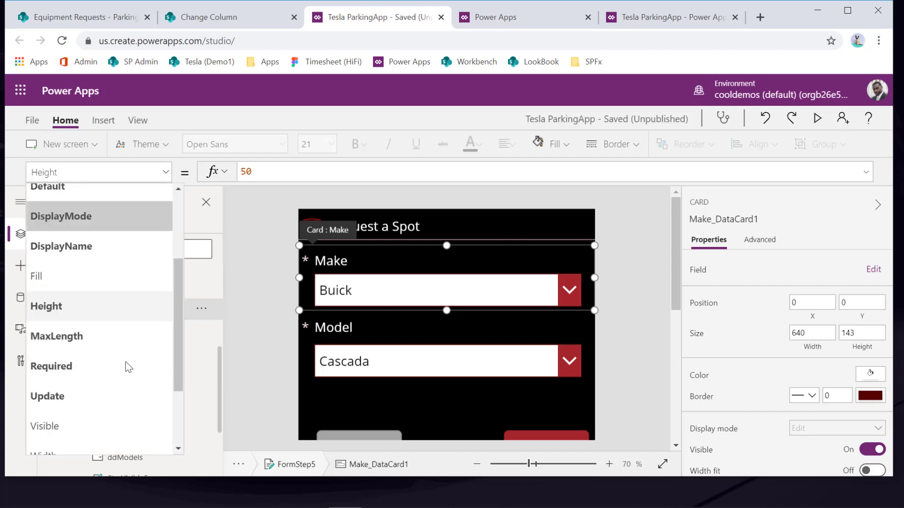
pyautogui.click(103, 330)
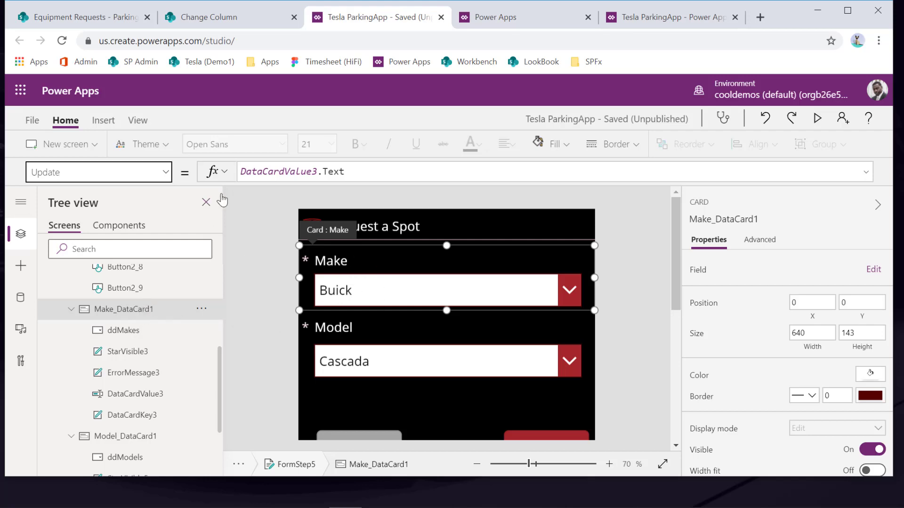
# Step: Replace the Update formula of Make_DataCard1 with ddMakes.Selected
pyautogui.click(348, 172)
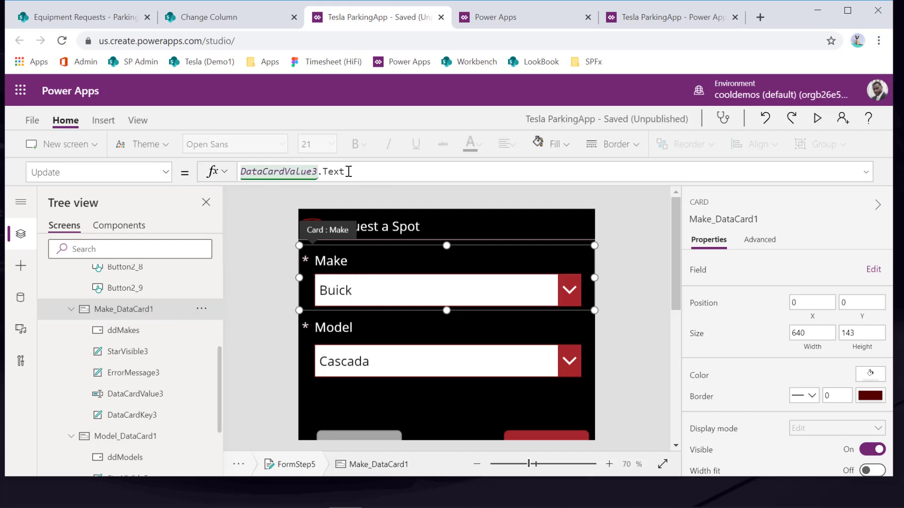
pyautogui.moveTo(348, 172); pyautogui.dragTo(251, 171)
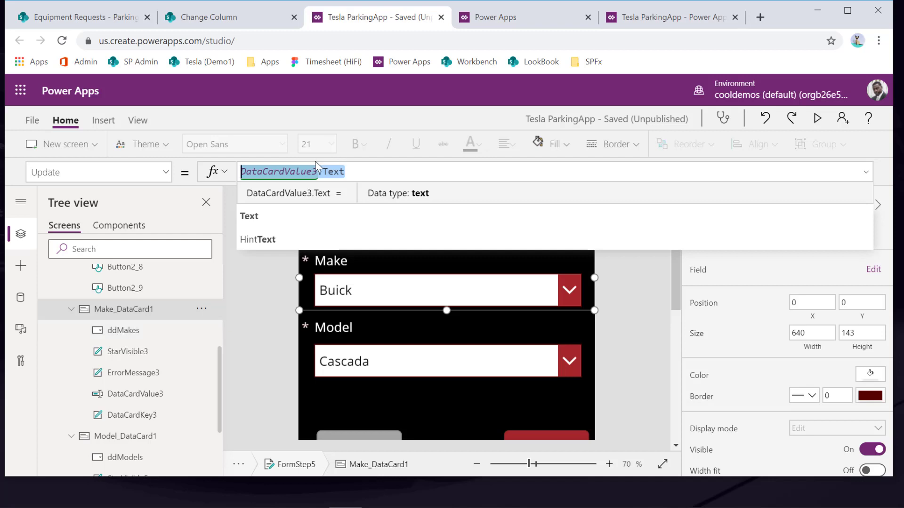
pyautogui.click(294, 170)
pyautogui.hotkey('ctrl', 'a')
pyautogui.press('BackSpace')
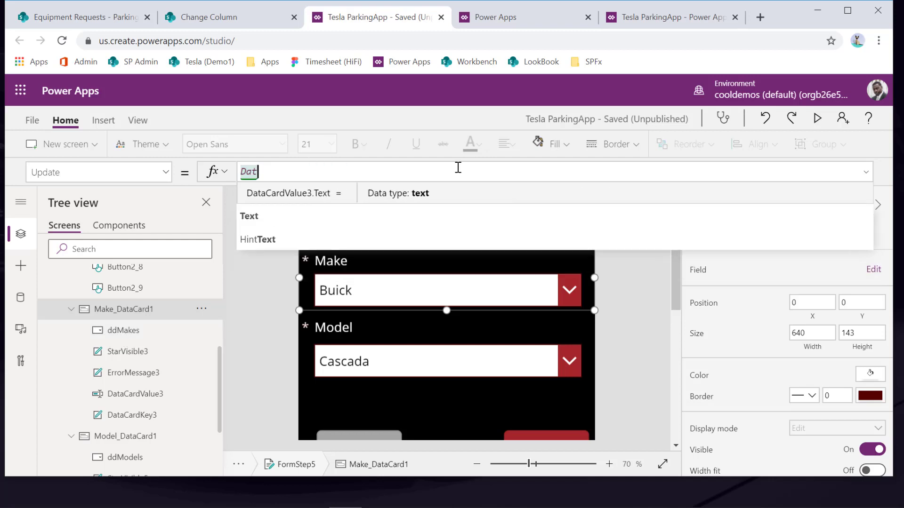
pyautogui.write('dd')
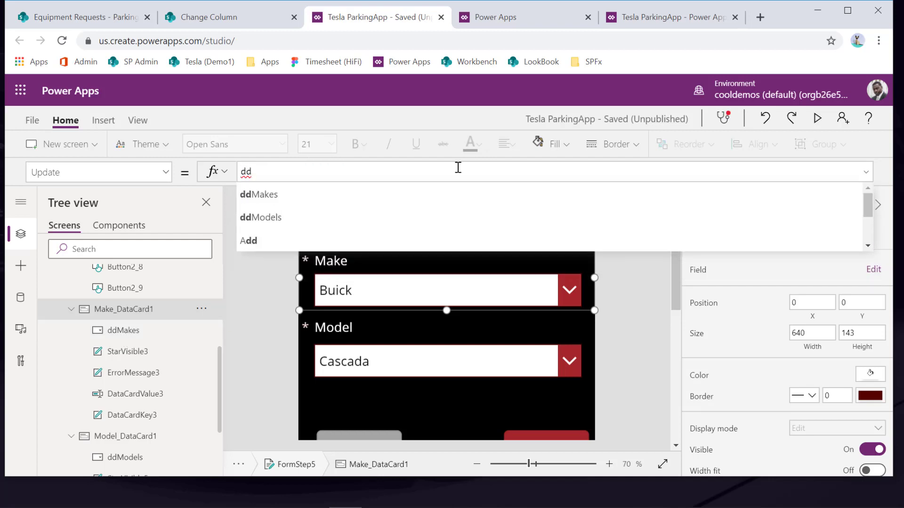
pyautogui.write('makes.')
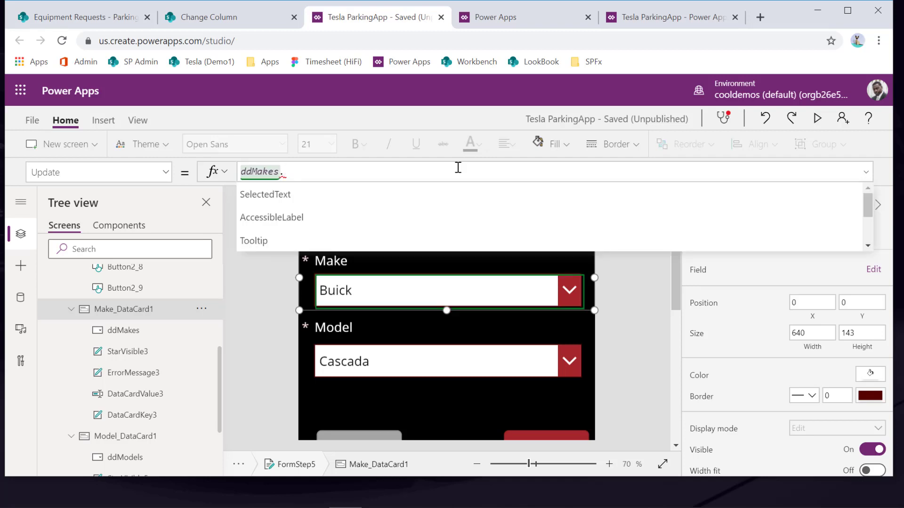
pyautogui.write('sele')
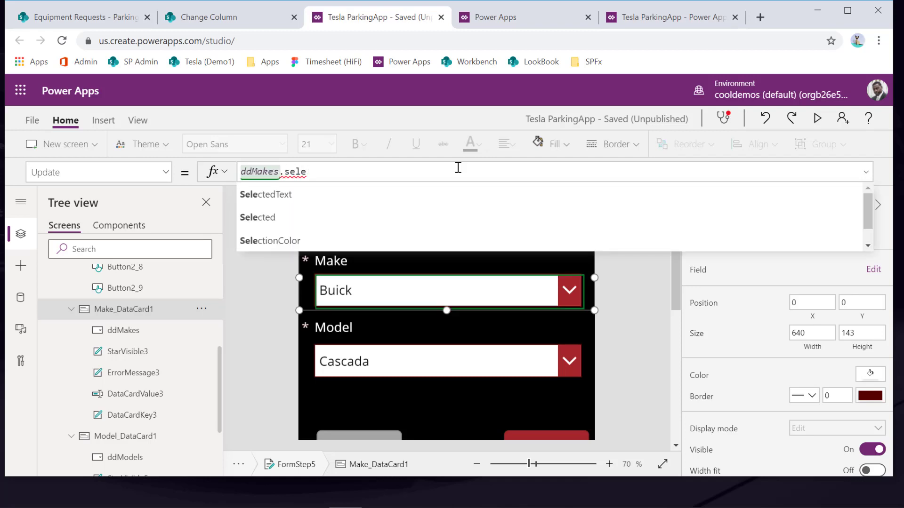
pyautogui.write('cted')
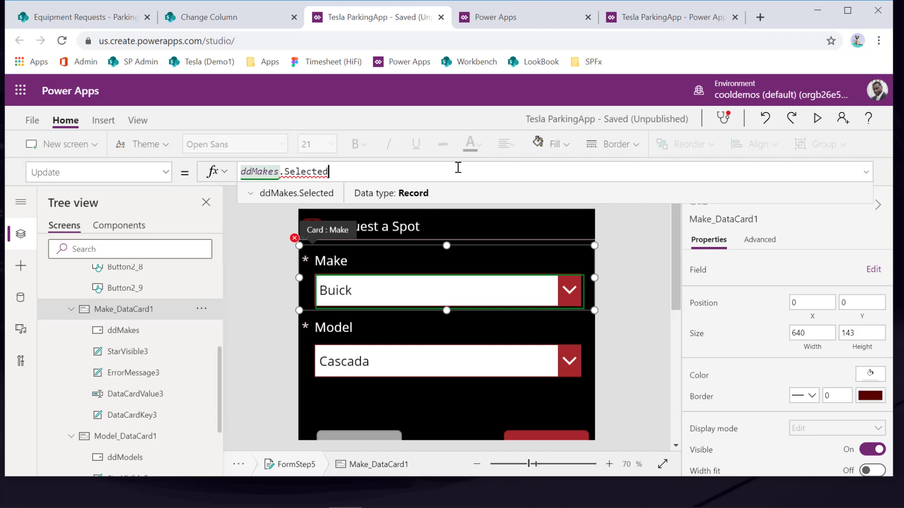
# Step: Inspect the ddMakes.Selected record in the formula preview and append .Value to Make_DataCard1's Update formula
pyautogui.click(252, 194)
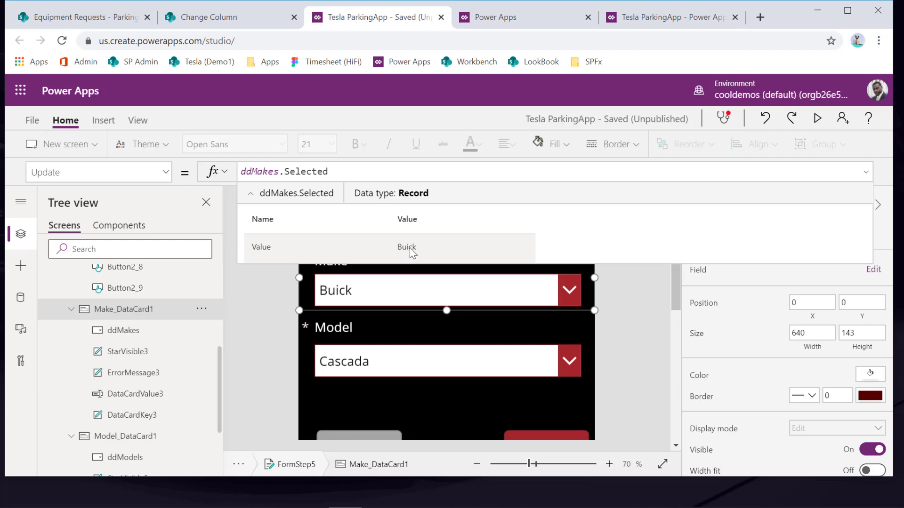
pyautogui.click(346, 177)
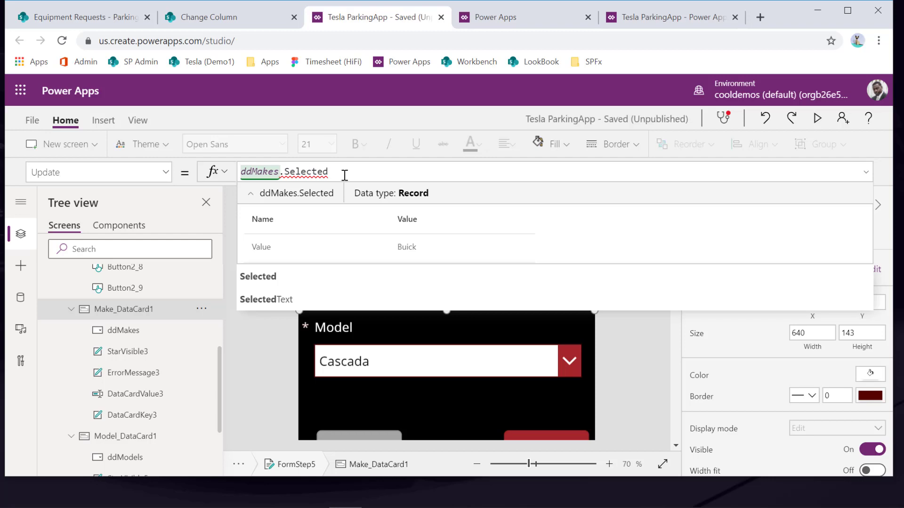
pyautogui.write('.va')
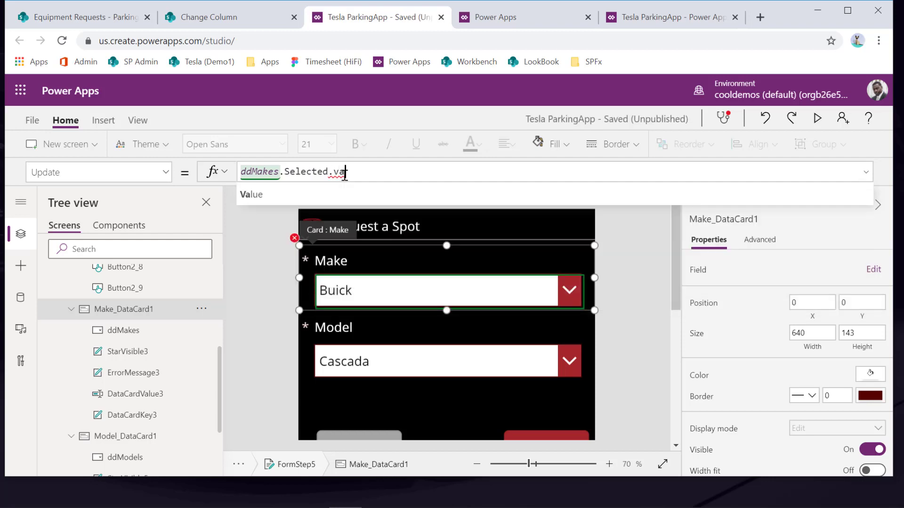
pyautogui.write('lue')
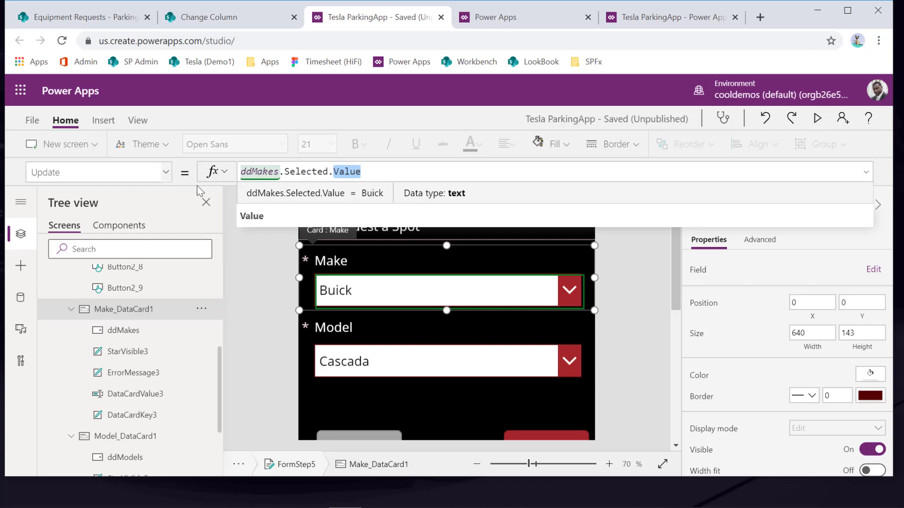
pyautogui.click(388, 174)
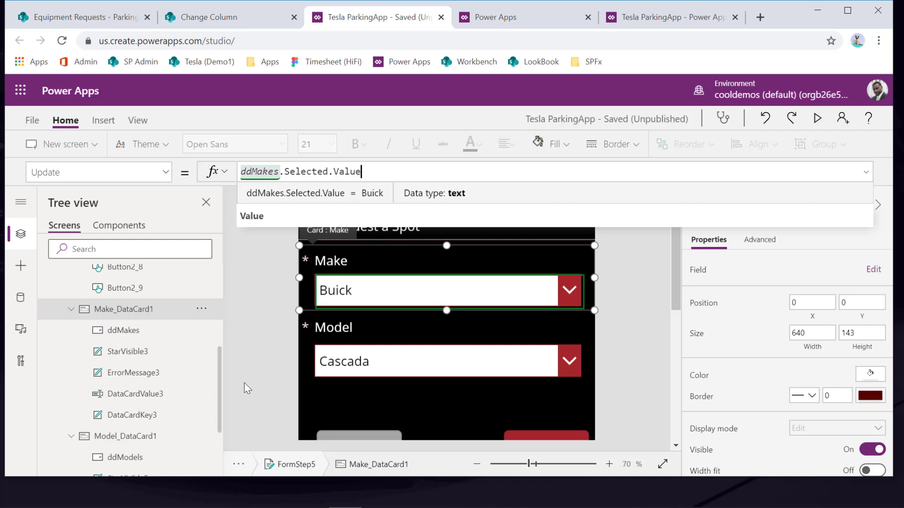
# Step: Bring up the Update property of Model_DataCard1 and clear its existing formula
pyautogui.click(154, 447)
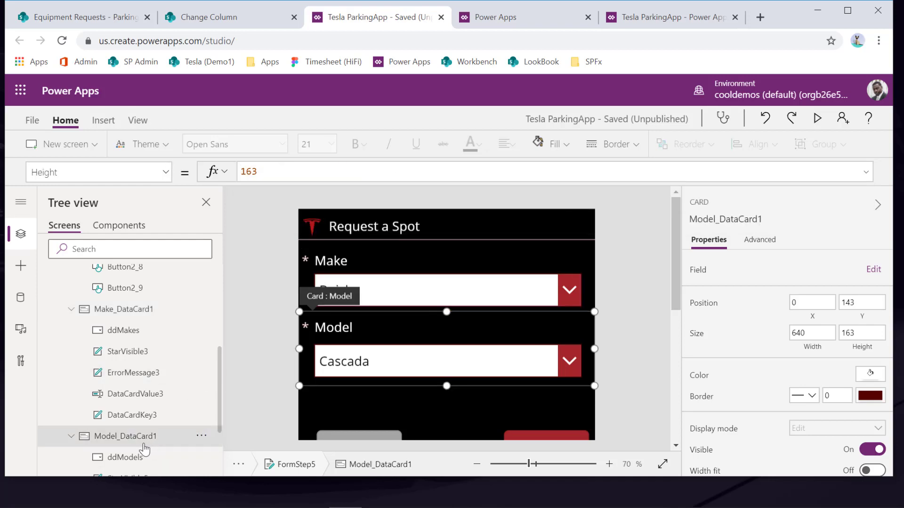
pyautogui.click(172, 176)
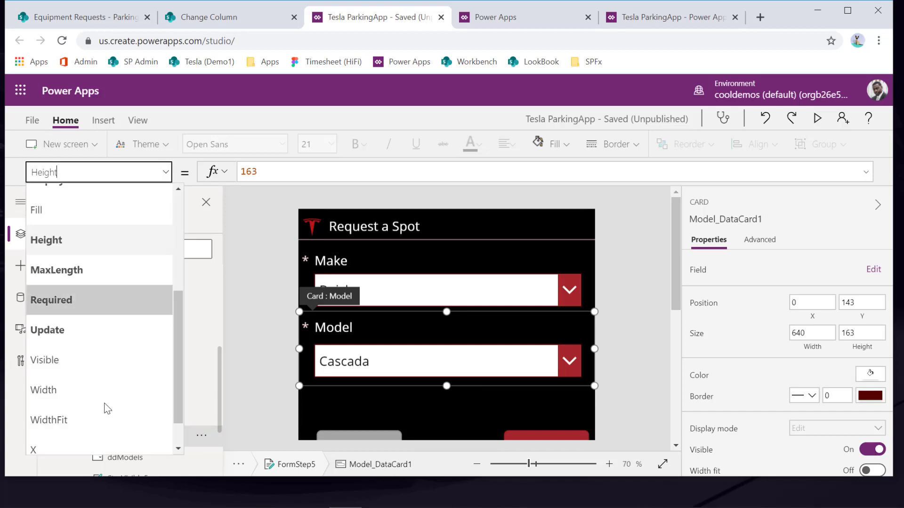
pyautogui.click(81, 328)
pyautogui.click(281, 178)
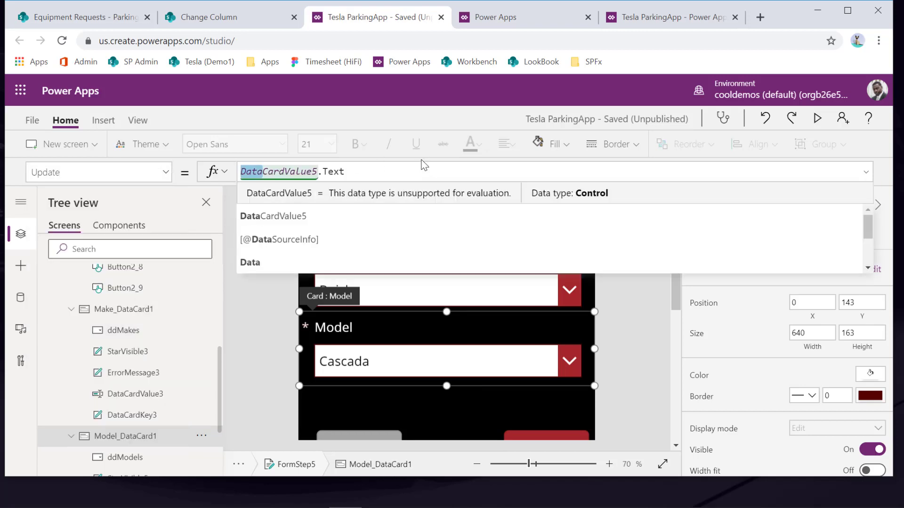
pyautogui.press('Delete')
pyautogui.press('Delete')
pyautogui.press('Delete')
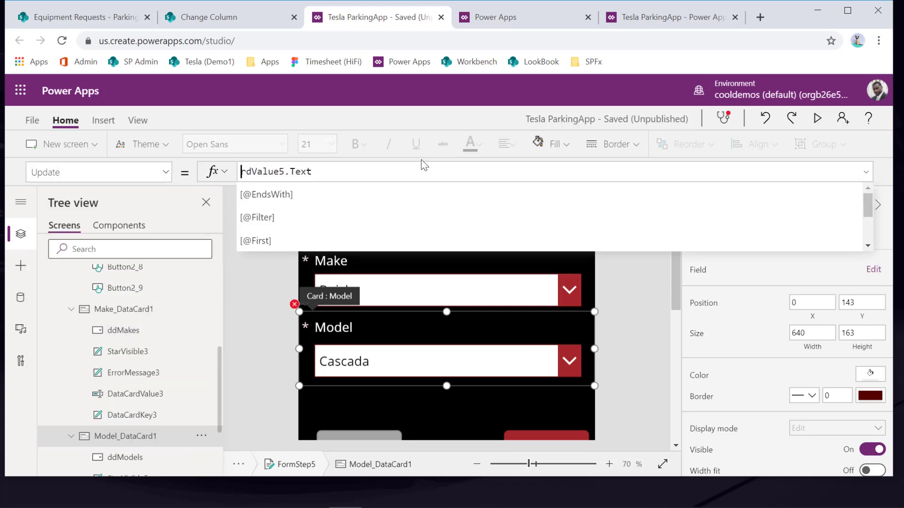
pyautogui.press('Delete')
pyautogui.press('Delete')
pyautogui.press('Delete')
pyautogui.press('Delete')
pyautogui.press('Delete')
pyautogui.press('Delete')
pyautogui.press('Delete')
pyautogui.press('Delete')
pyautogui.press('Delete')
pyautogui.press('Delete')
pyautogui.press('Delete')
pyautogui.press('Delete')
pyautogui.press('Delete')
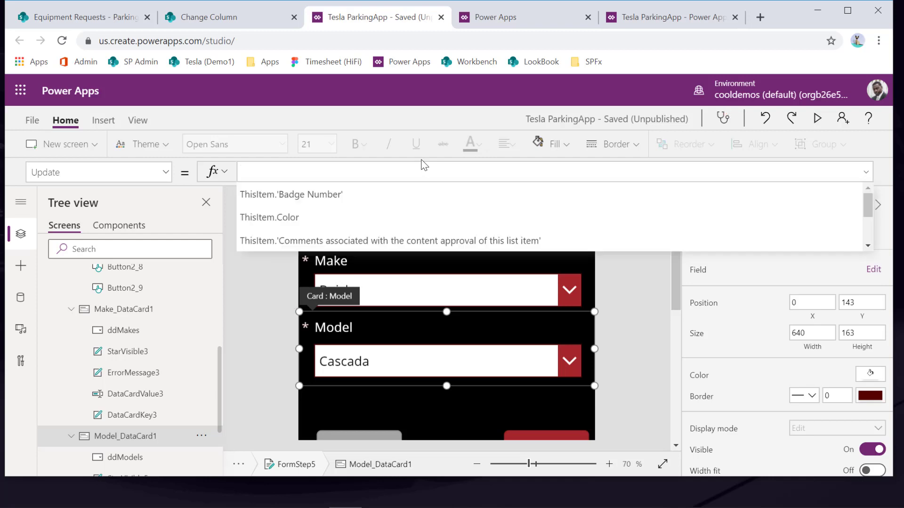
# Step: Enter ddModels.Selected.Model as the Update formula of Model_DataCard1
pyautogui.write('ddmodels')
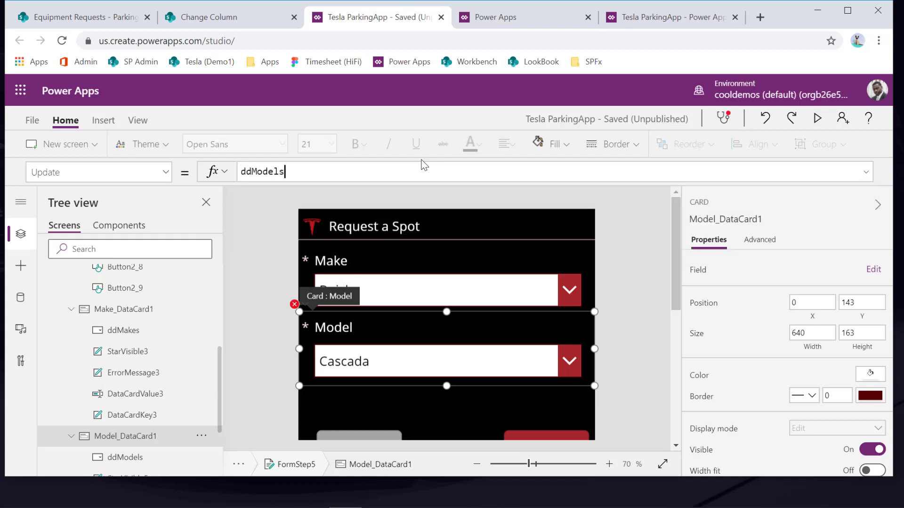
pyautogui.write('.selec')
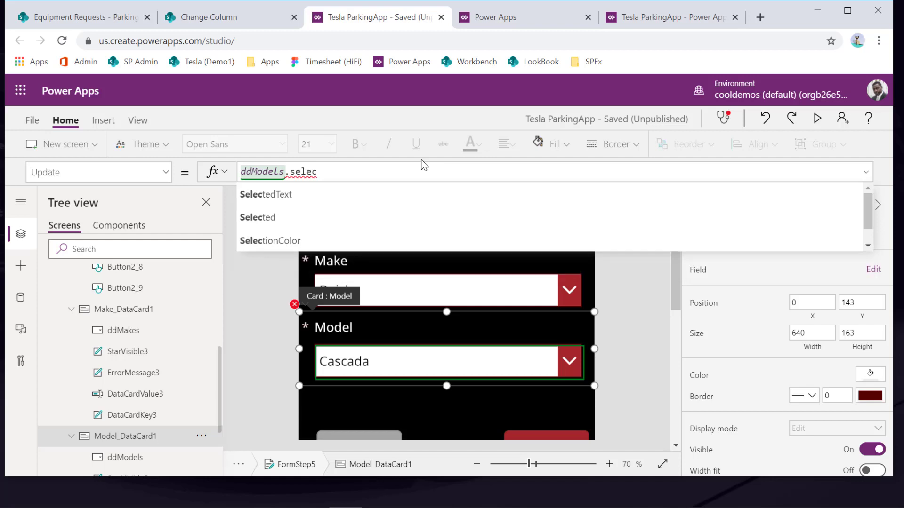
pyautogui.write('ted')
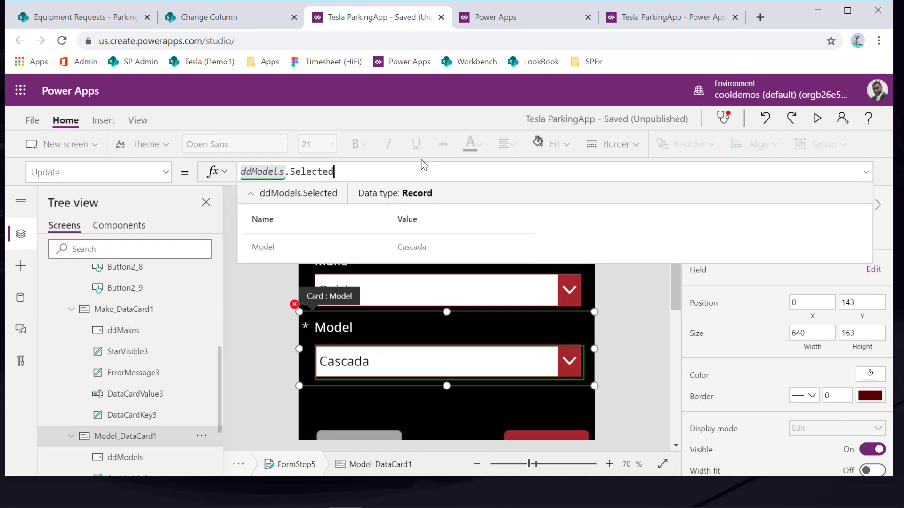
pyautogui.write('.va')
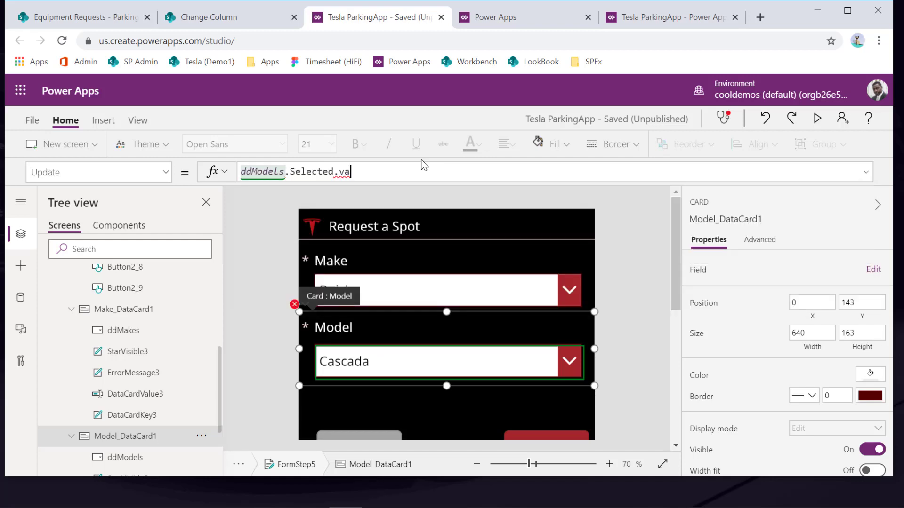
pyautogui.press('BackSpace')
pyautogui.press('BackSpace')
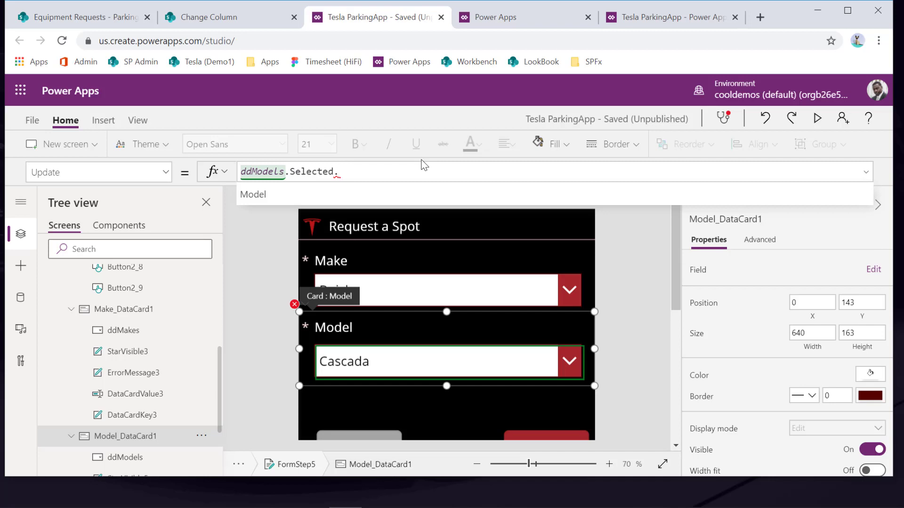
pyautogui.press('Tab')
pyautogui.write('.va')
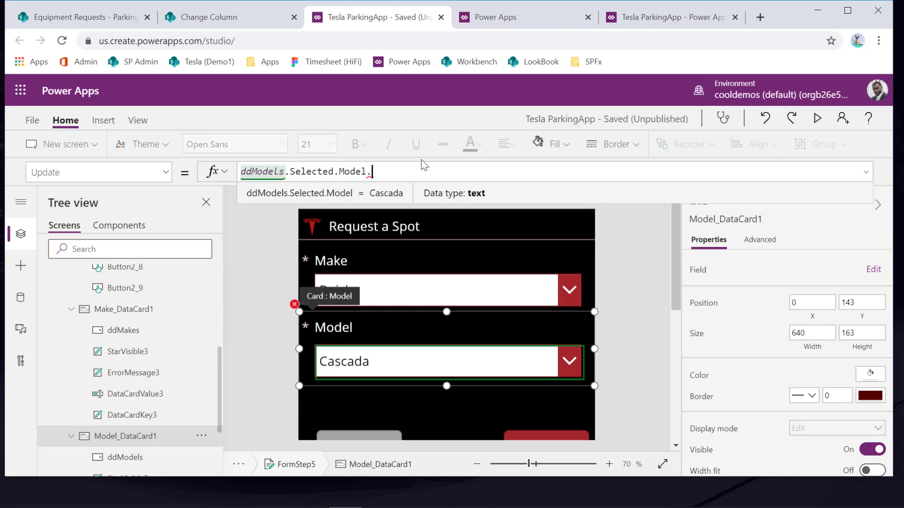
pyautogui.press('BackSpace')
pyautogui.press('BackSpace')
pyautogui.press('BackSpace')
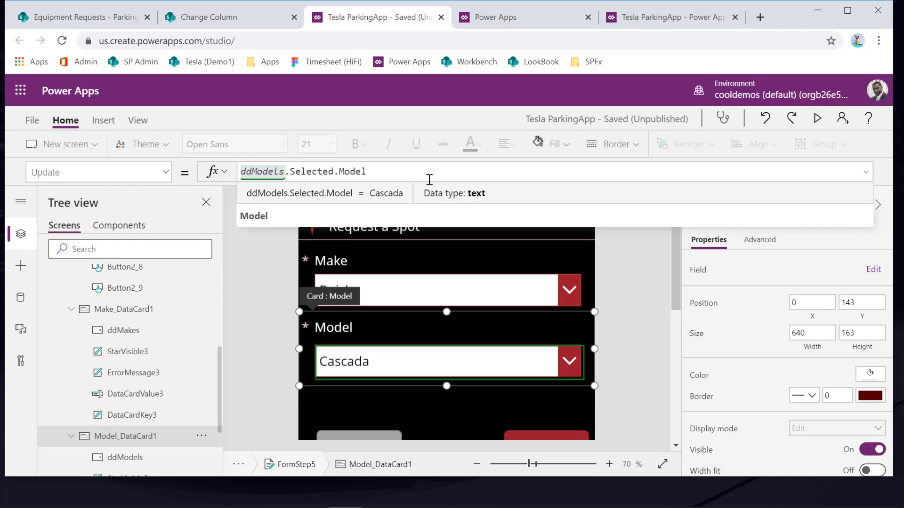
# Step: Strip .Model from Model_DataCard1's Update formula, inspect the ddModels.Selected record, and restore .Model
pyautogui.doubleClick(339, 171)
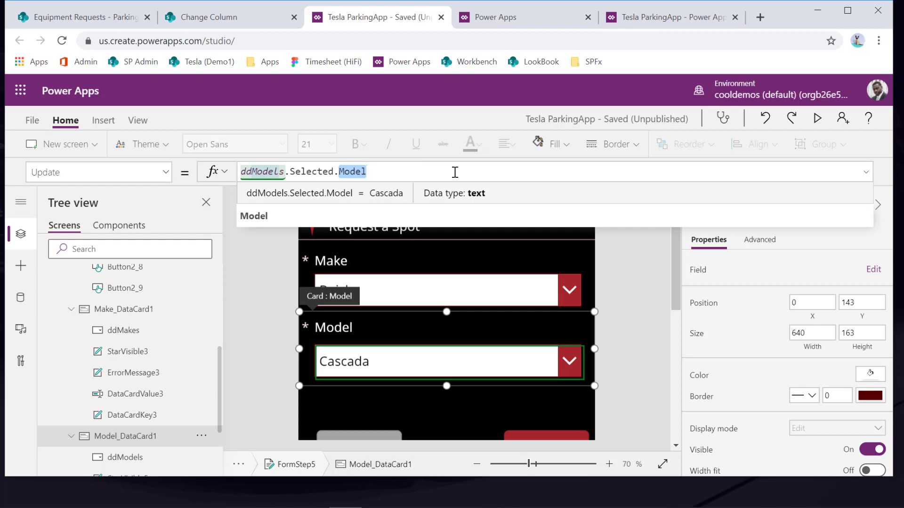
pyautogui.press('BackSpace')
pyautogui.press('BackSpace')
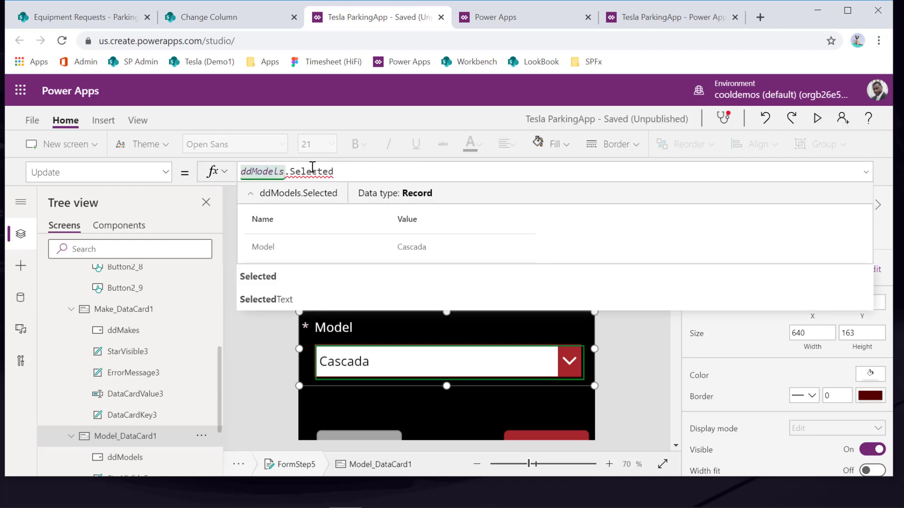
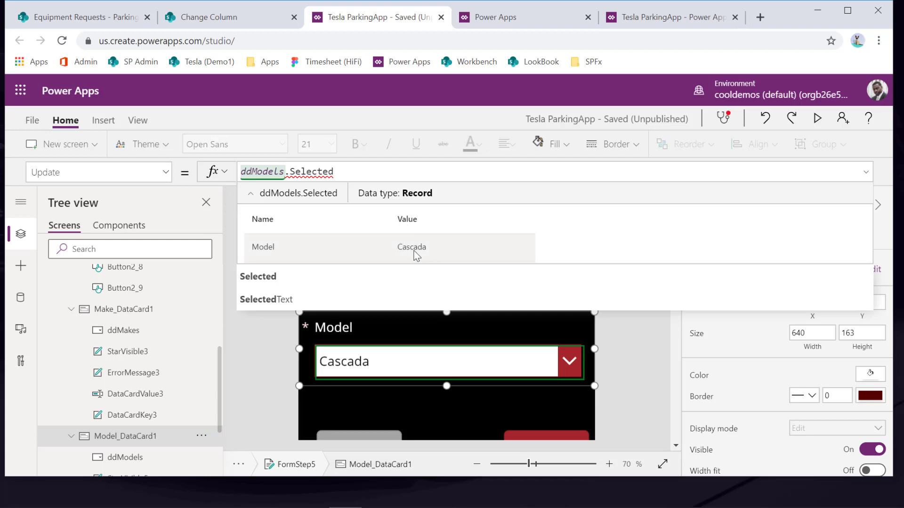
pyautogui.write('.')
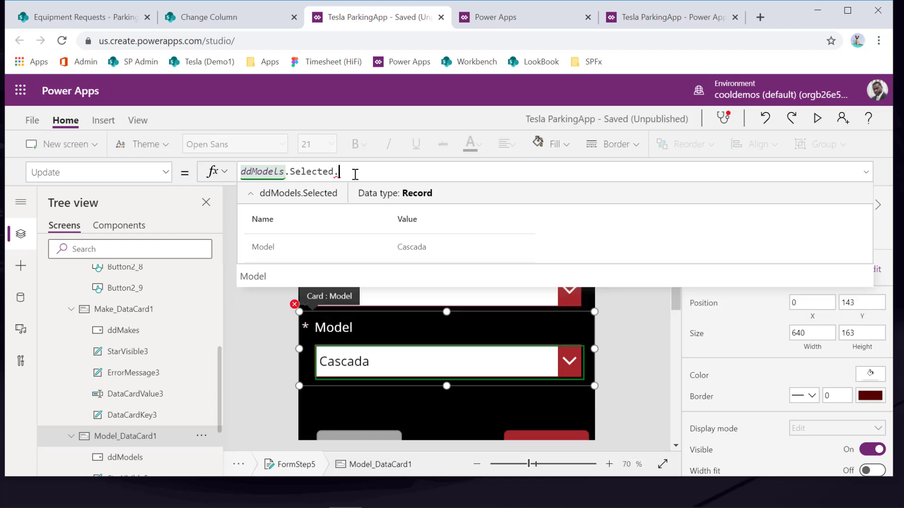
pyautogui.click(284, 198)
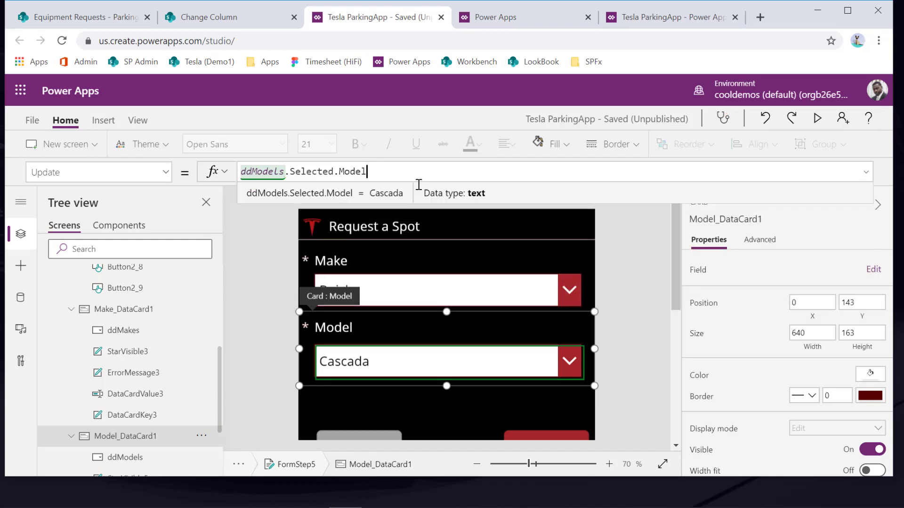
# Step: Compare the .Model part of Model_DataCard1's Update formula with the column returned by ddModels' Items formula
pyautogui.moveTo(367, 171); pyautogui.dragTo(339, 171)
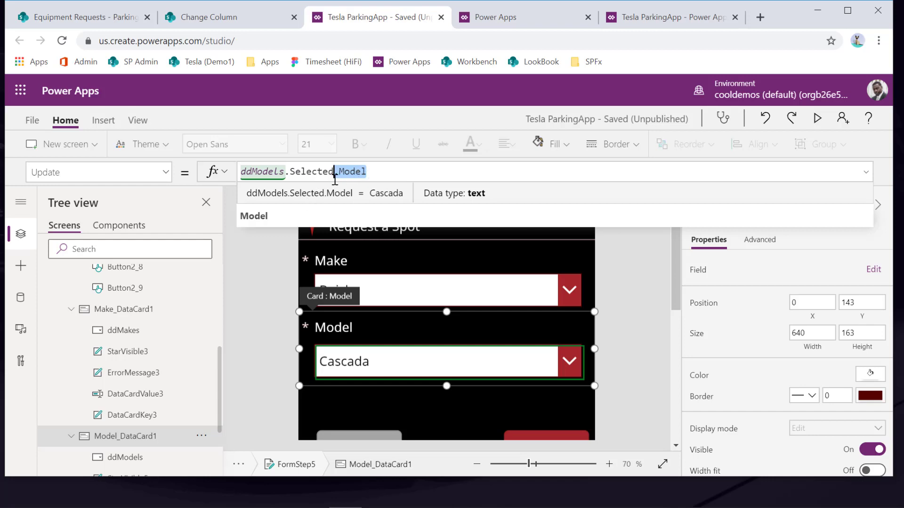
pyautogui.click(355, 171)
pyautogui.moveTo(373, 172); pyautogui.dragTo(333, 172)
pyautogui.scroll(-2, 189, 417)
pyautogui.click(126, 391)
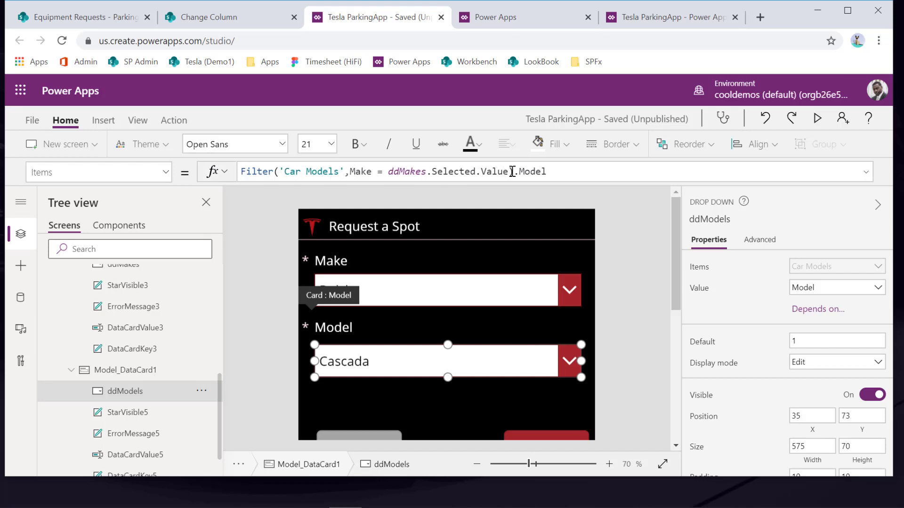
pyautogui.moveTo(518, 171); pyautogui.dragTo(560, 171)
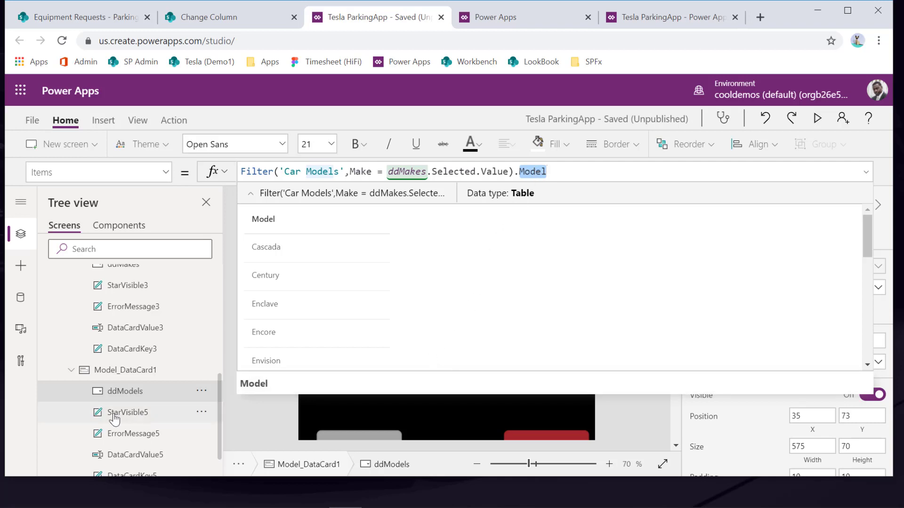
pyautogui.click(125, 370)
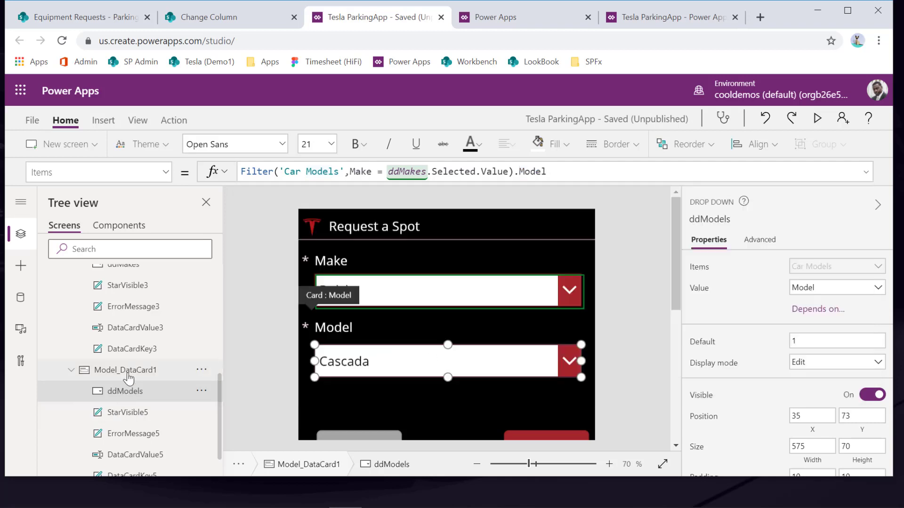
pyautogui.doubleClick(256, 172)
pyautogui.doubleClick(347, 173)
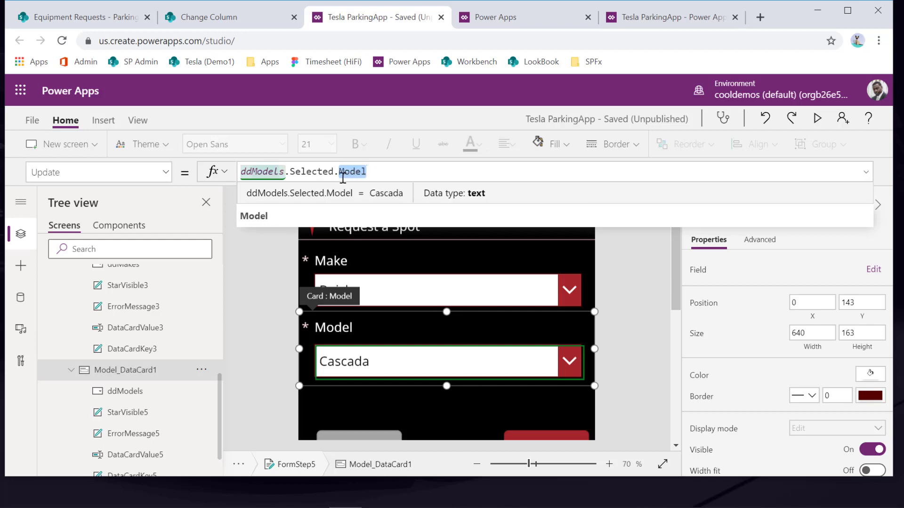
pyautogui.click(381, 172)
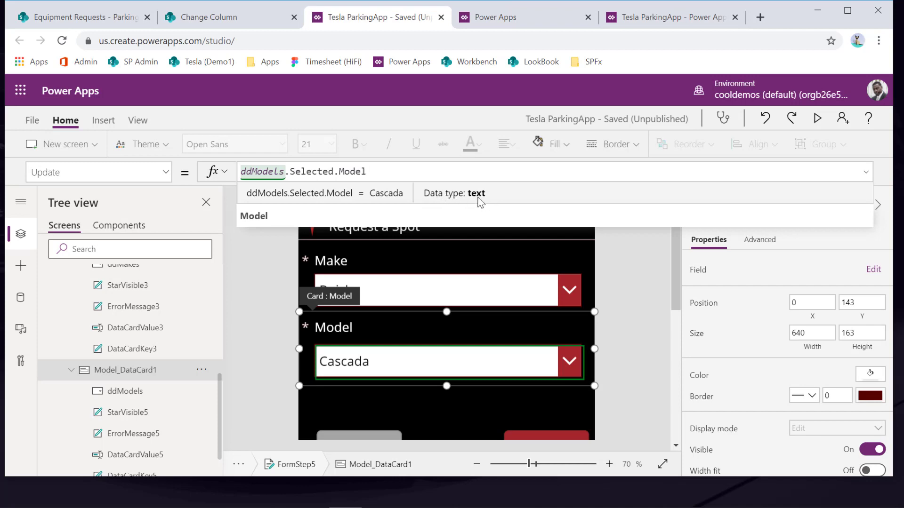
pyautogui.click(263, 218)
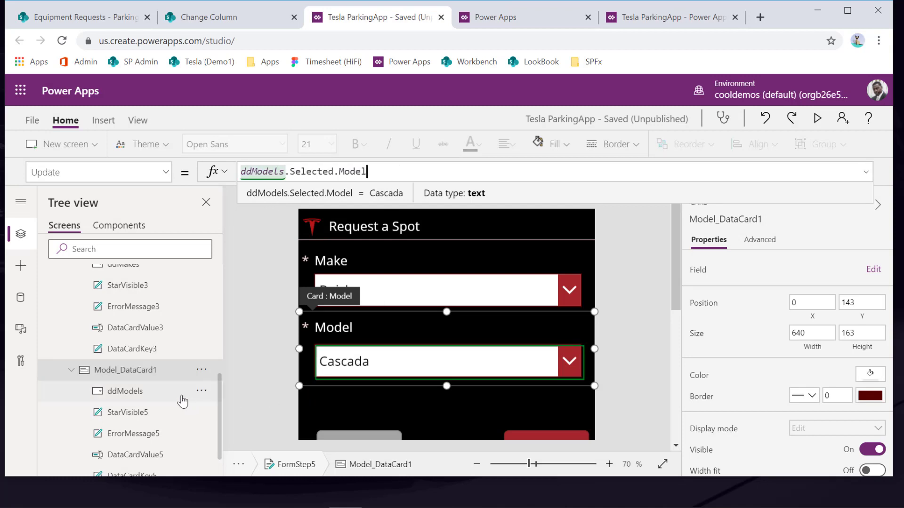
# Step: Review the OnSelect formula of the Next button on ScreenStep5 and the form's Make and Model fields
pyautogui.scroll(-3, 263, 351)
pyautogui.scroll(3, 264, 351)
pyautogui.scroll(-2, 429, 350)
pyautogui.click(535, 350)
pyautogui.click(534, 349)
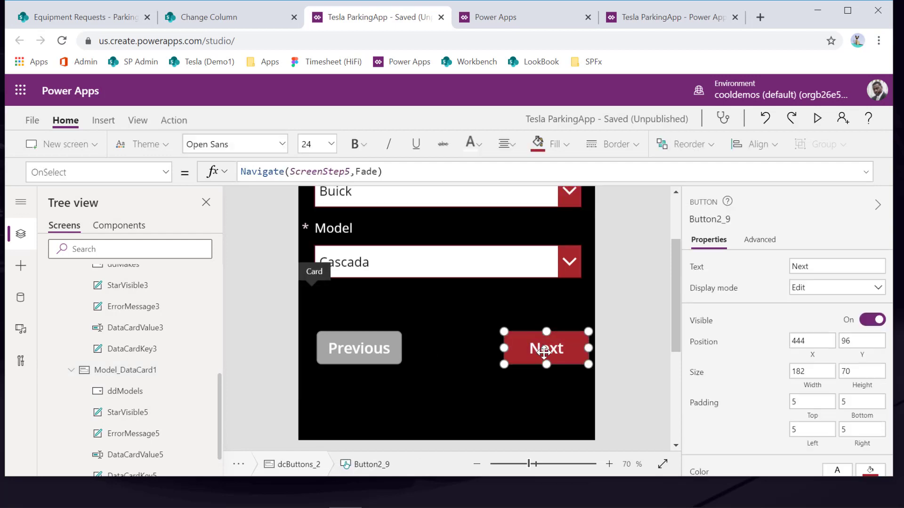
pyautogui.scroll(2, 533, 354)
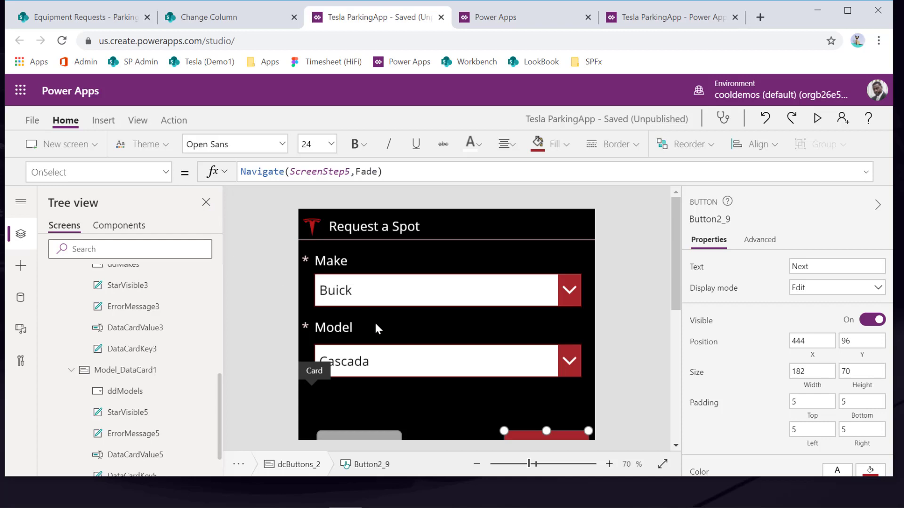
pyautogui.scroll(-2, 389, 375)
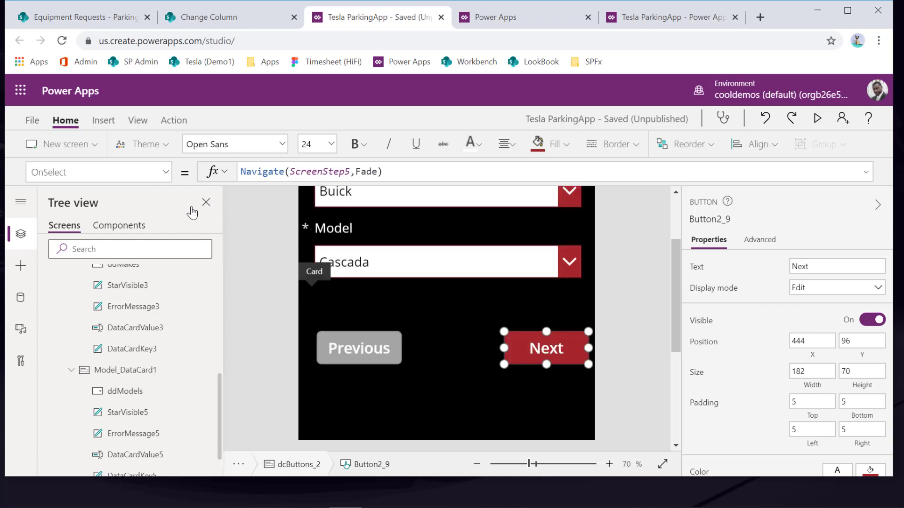
# Step: Collapse ScreenStep5 in the tree and compare the ScreenStep4 layout with ScreenStep5
pyautogui.click(20, 235)
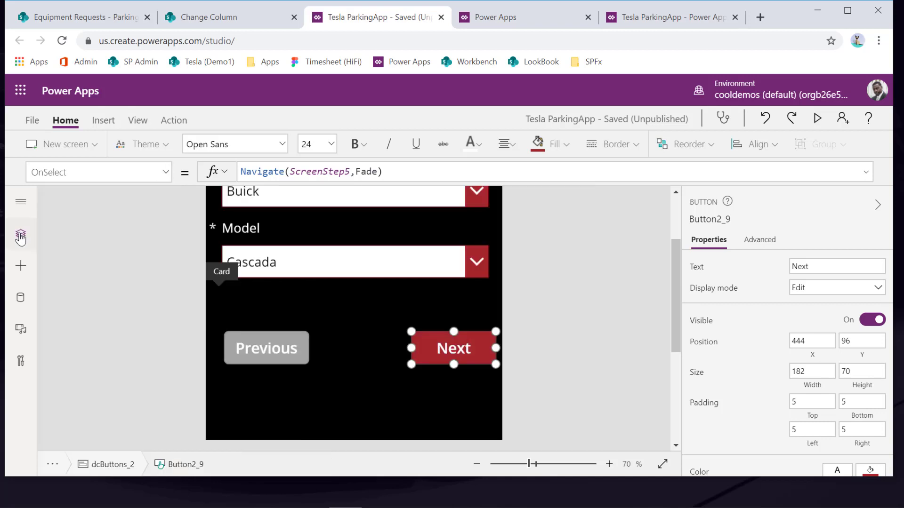
pyautogui.click(20, 235)
pyautogui.click(45, 406)
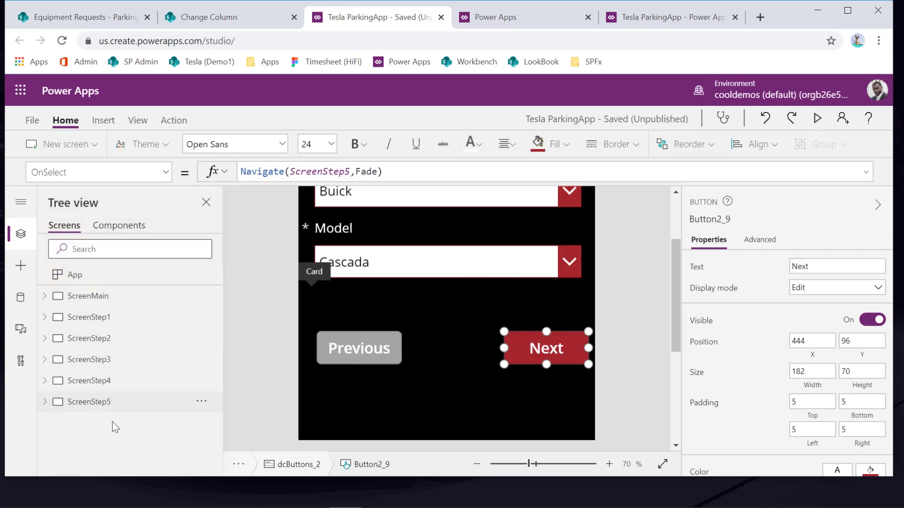
pyautogui.click(106, 404)
pyautogui.click(108, 388)
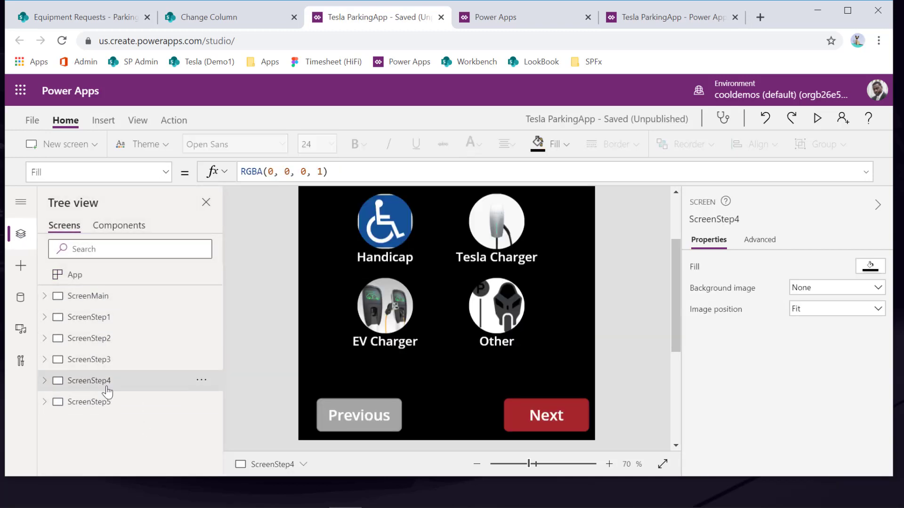
pyautogui.click(102, 408)
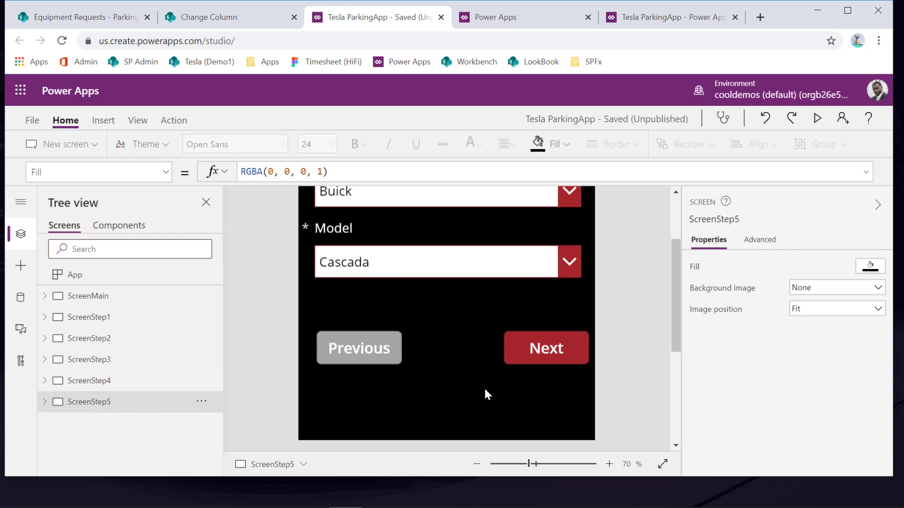
# Step: Change the text of ScreenStep5's Next button to Submit
pyautogui.click(543, 352)
pyautogui.click(547, 352)
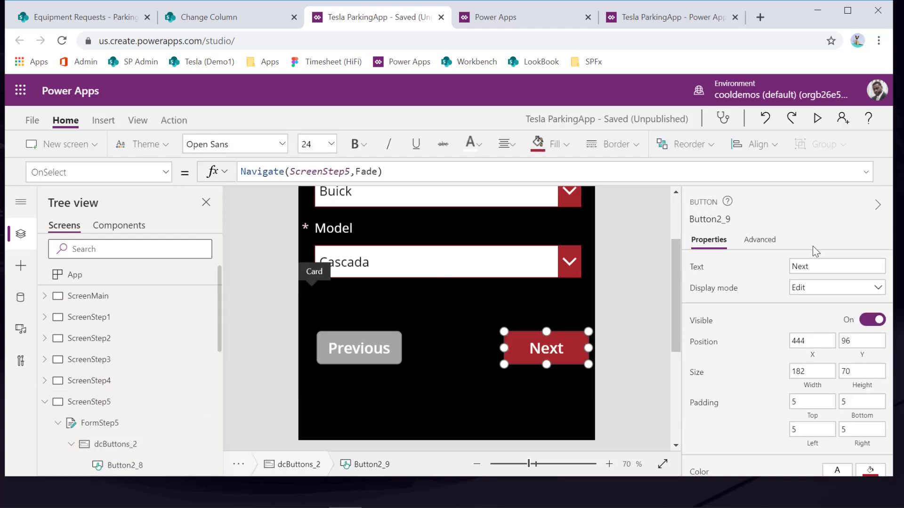
pyautogui.click(820, 269)
pyautogui.write('Submit')
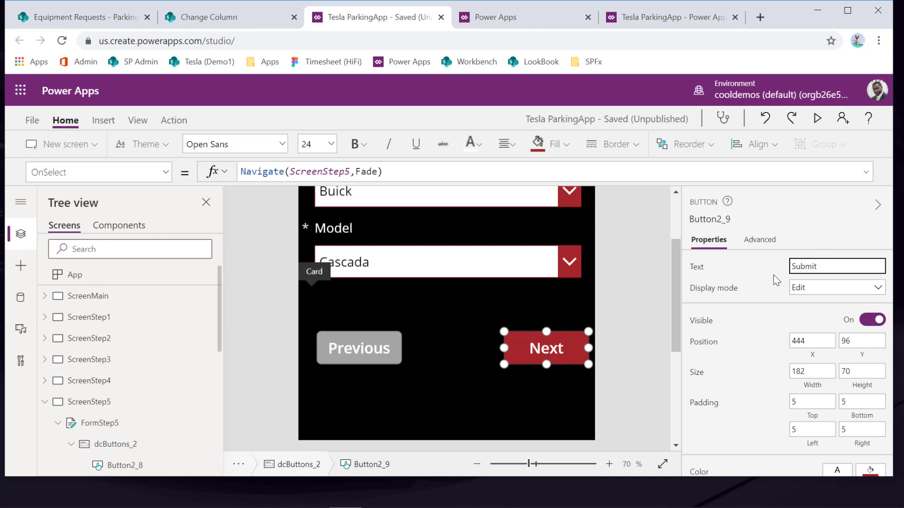
pyautogui.click(763, 296)
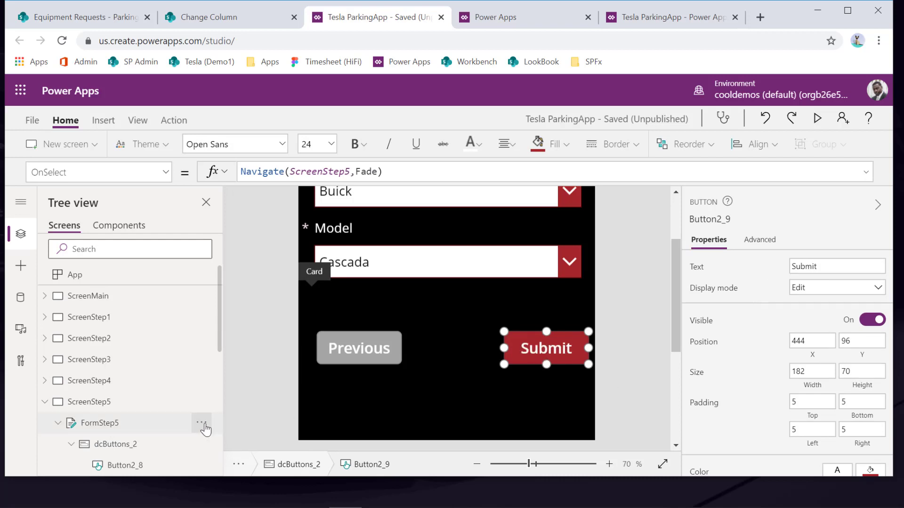
# Step: Duplicate ScreenStep5
pyautogui.click(45, 402)
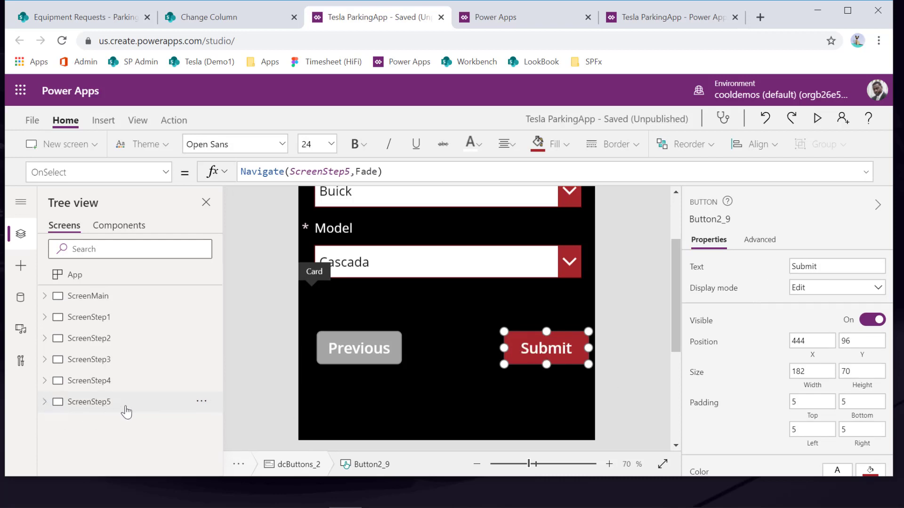
pyautogui.click(201, 402)
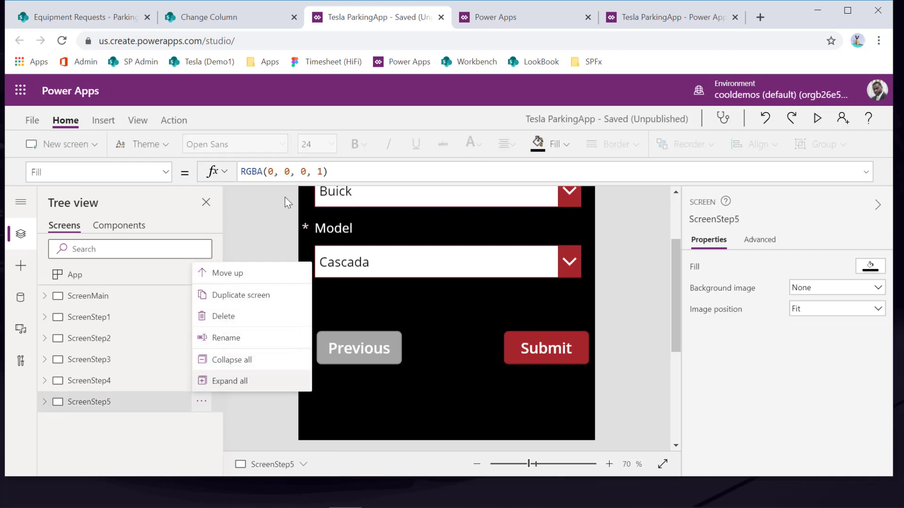
pyautogui.click(251, 301)
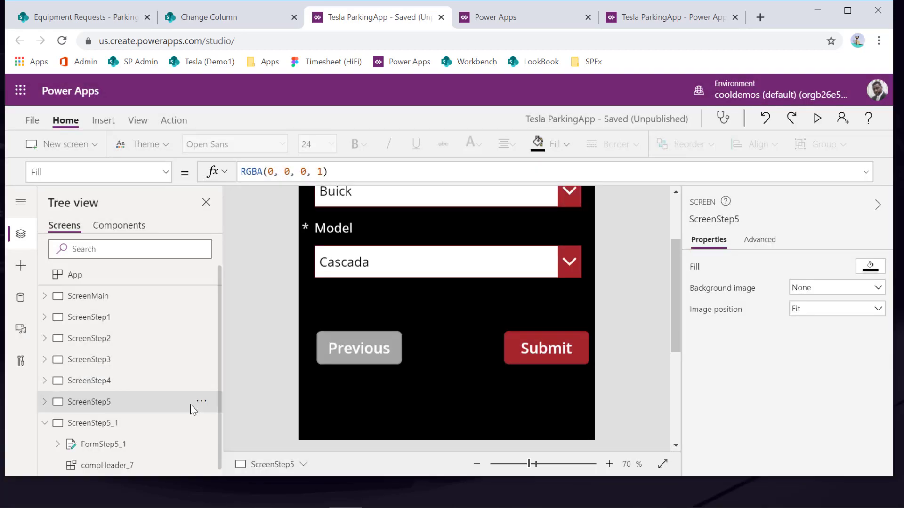
# Step: Rename the duplicated screen ScreenStep5_1 as ScreenStep6
pyautogui.click(202, 423)
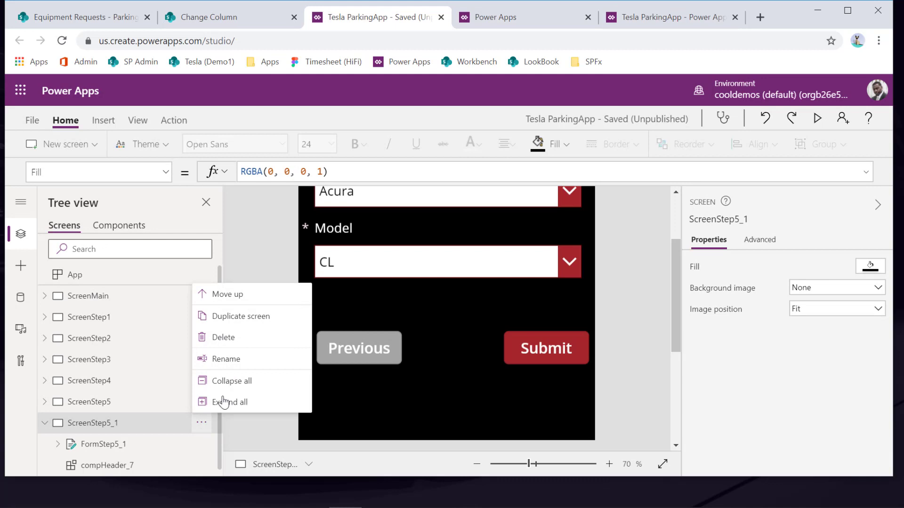
pyautogui.click(236, 359)
pyautogui.press('End')
pyautogui.press('BackSpace')
pyautogui.press('BackSpace')
pyautogui.press('BackSpace')
pyautogui.write('6')
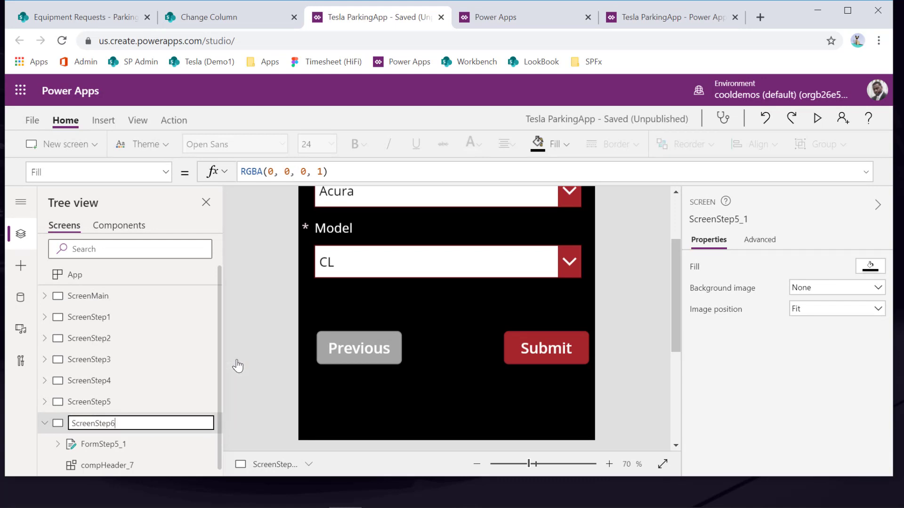
pyautogui.press('Return')
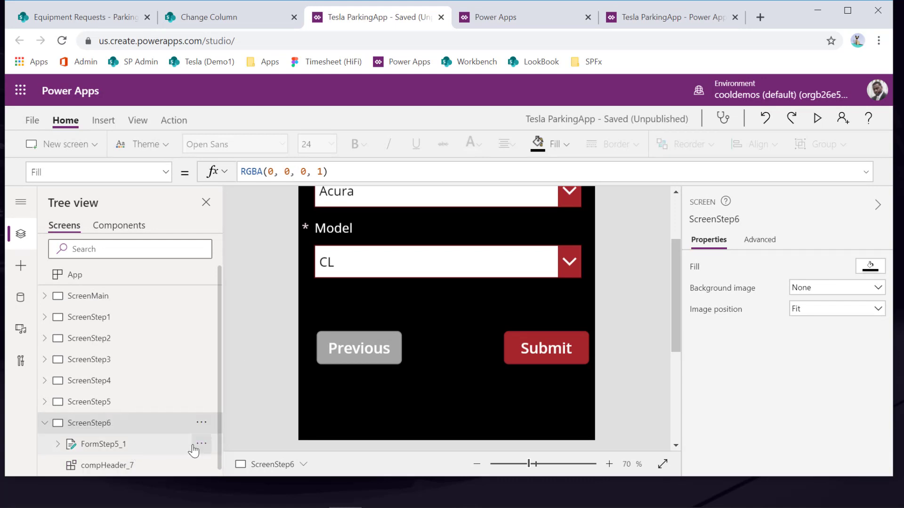
# Step: Rename the form on ScreenStep6 as FormStep6
pyautogui.click(202, 446)
pyautogui.click(244, 338)
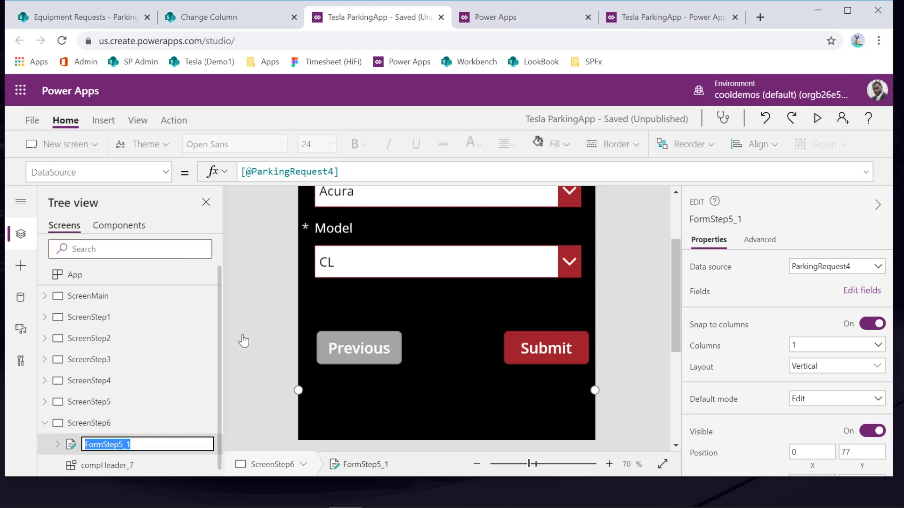
pyautogui.press('End')
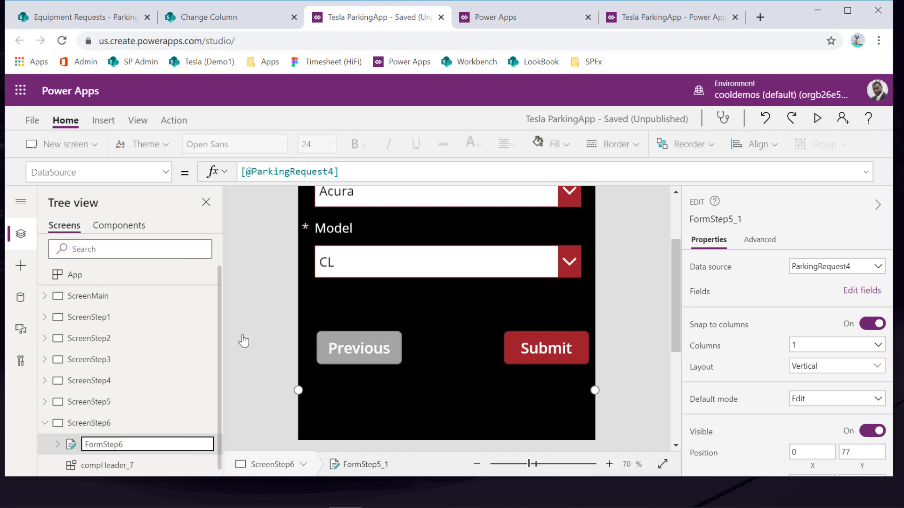
pyautogui.press('Return')
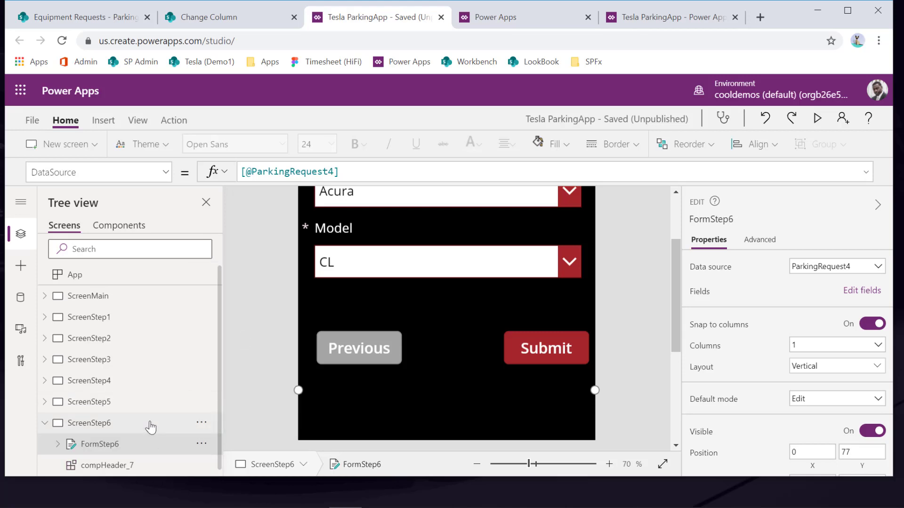
# Step: Set the Navigate target in the OnSelect formula of ScreenStep5's Submit button to ScreenStep6
pyautogui.click(178, 403)
pyautogui.click(575, 349)
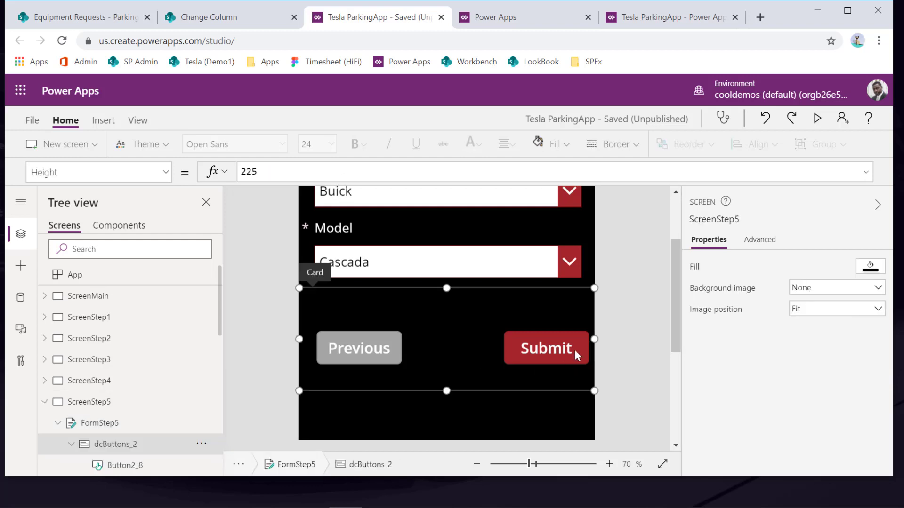
pyautogui.click(575, 350)
pyautogui.click(338, 172)
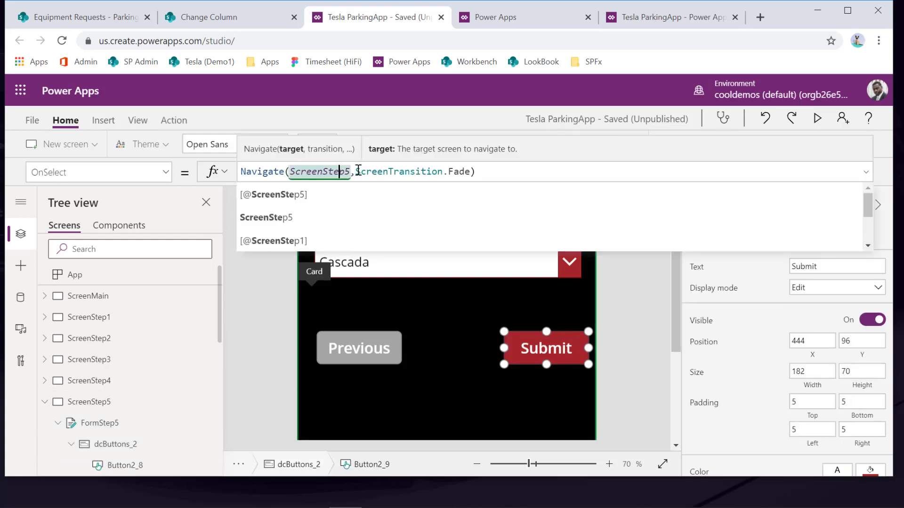
pyautogui.press('BackSpace')
pyautogui.write('6')
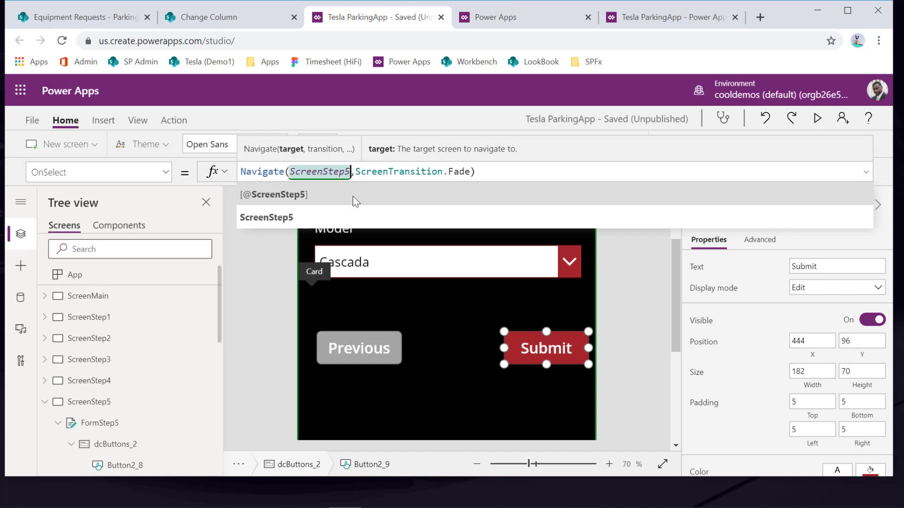
# Step: Set the Navigate target in the OnSelect formula of ScreenStep5's Previous button to ScreenStep4
pyautogui.click(360, 351)
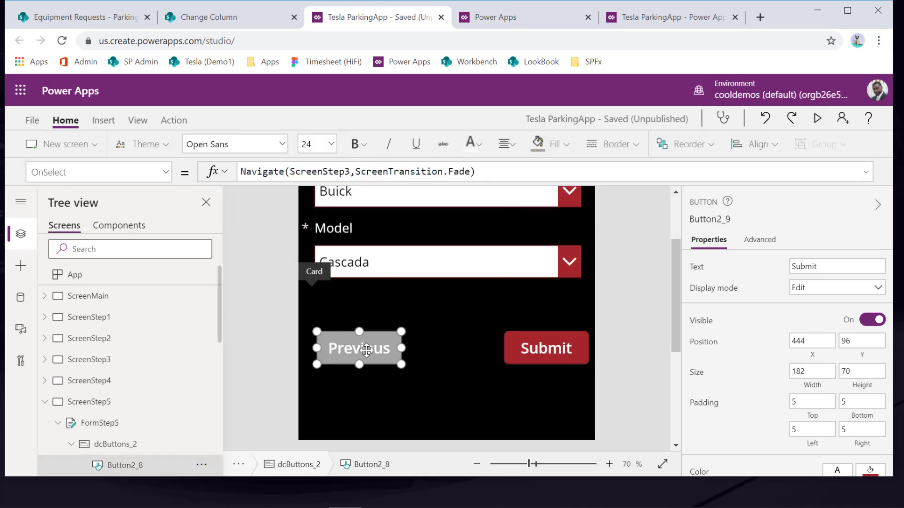
pyautogui.click(353, 173)
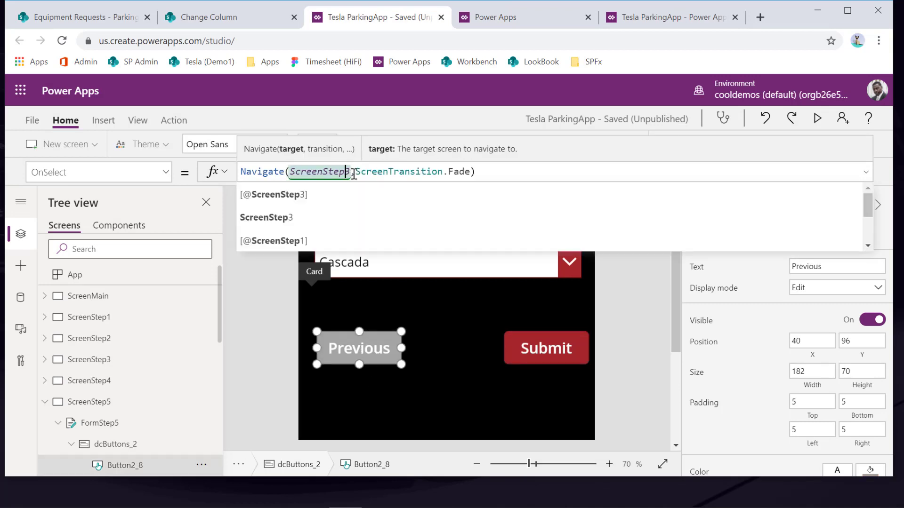
pyautogui.press('BackSpace')
pyautogui.write('4')
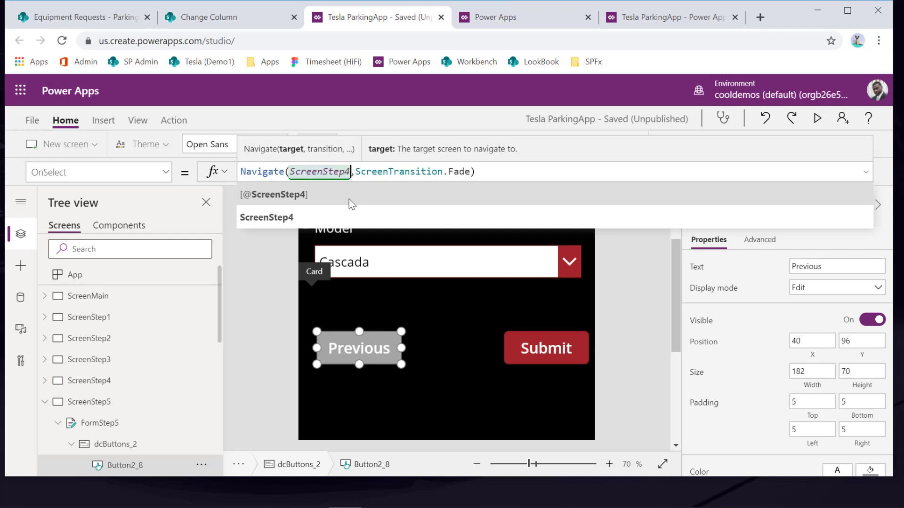
pyautogui.click(495, 172)
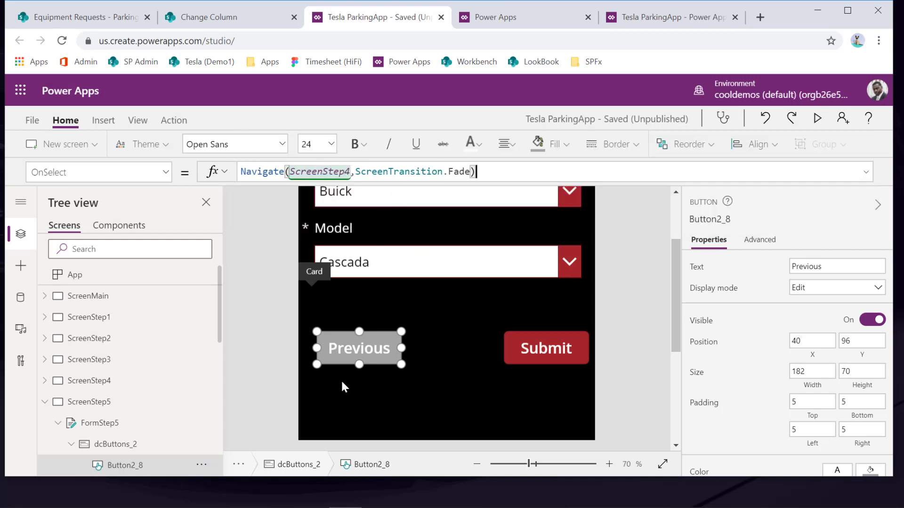
pyautogui.click(567, 405)
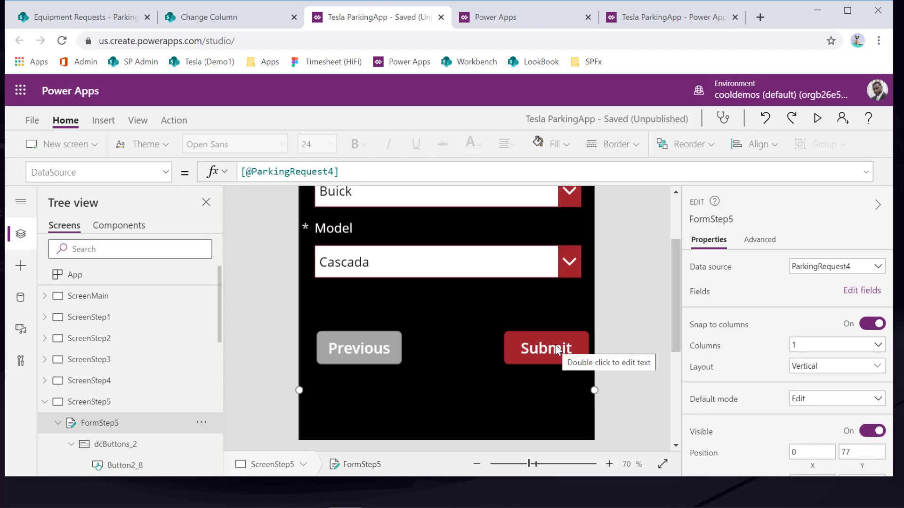
# Step: Test the Submit button's navigation to ScreenStep6, and delete FormStep6 from that screen
pyautogui.keyDown('alt'); pyautogui.click(545, 357); pyautogui.keyUp('alt')
pyautogui.scroll(3, 540, 354)
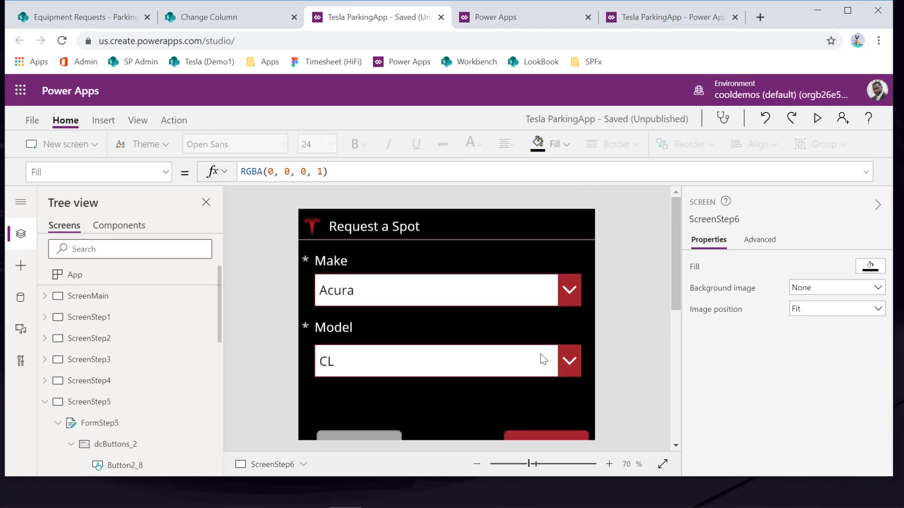
pyautogui.click(45, 403)
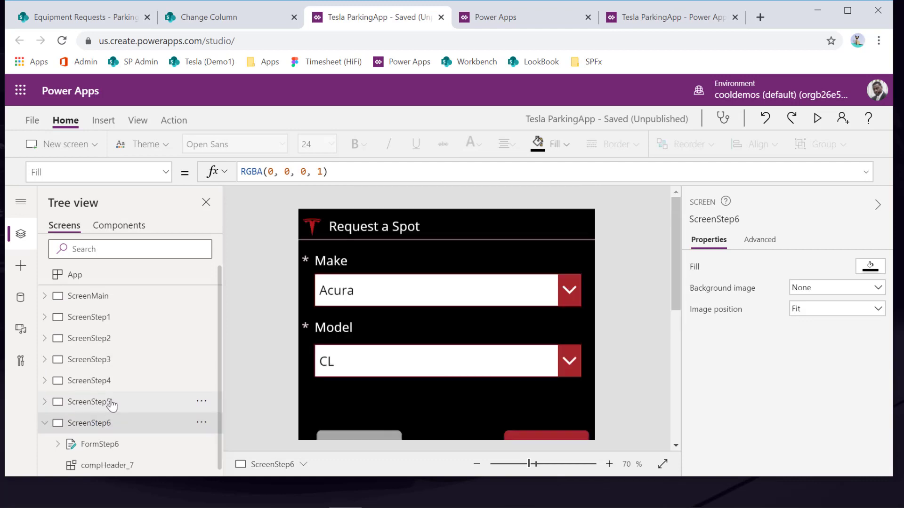
pyautogui.click(114, 441)
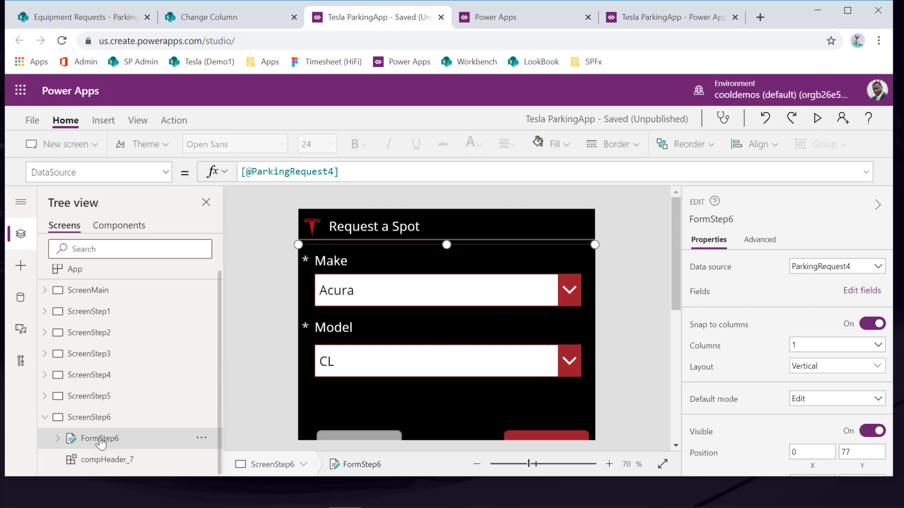
pyautogui.click(202, 441)
pyautogui.click(236, 309)
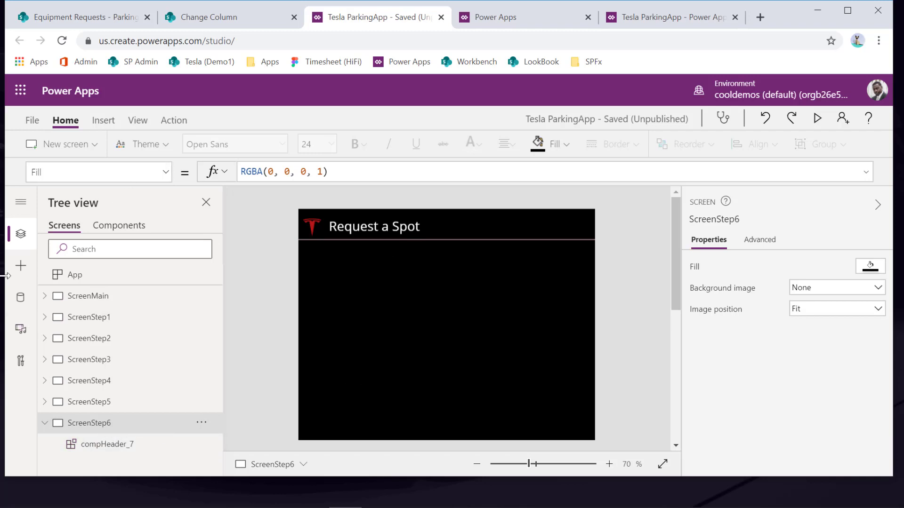
# Step: Insert a text label on ScreenStep6, centred horizontally below the Request a Spot header
pyautogui.click(21, 265)
pyautogui.click(102, 227)
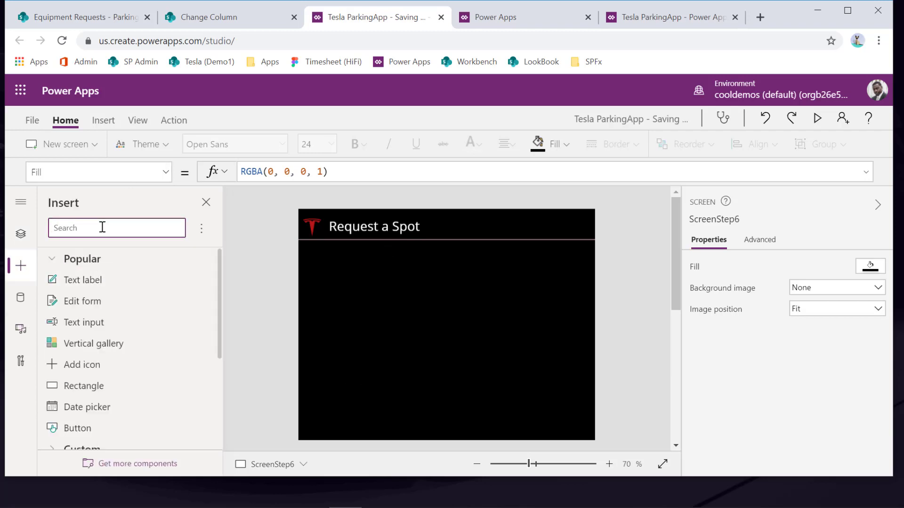
pyautogui.write('la')
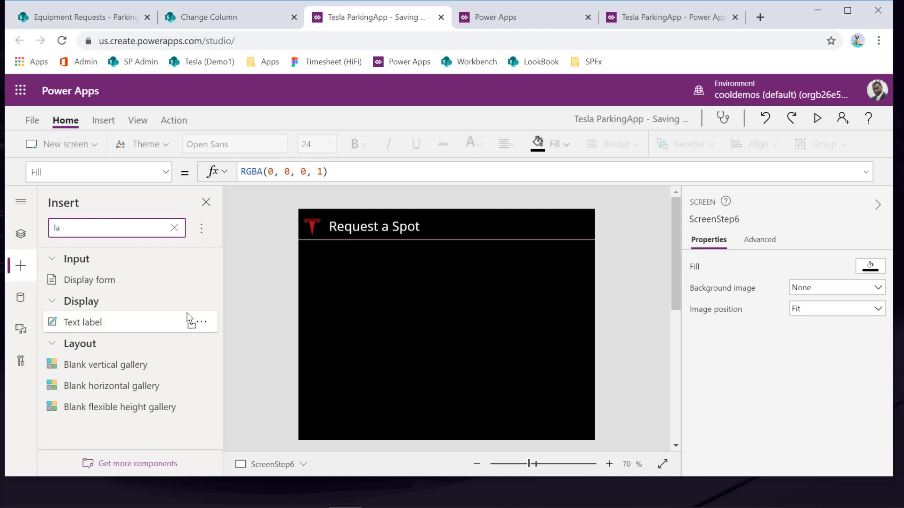
pyautogui.moveTo(188, 320); pyautogui.dragTo(454, 321)
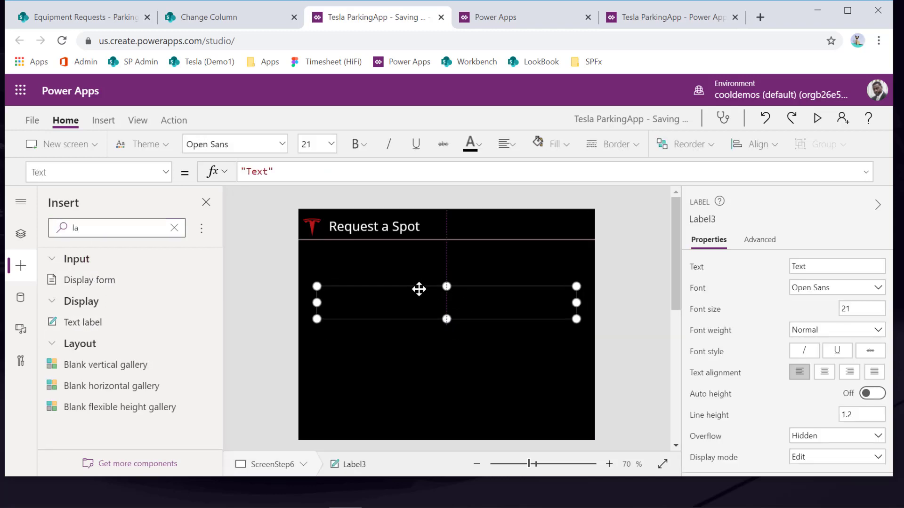
# Step: Set the new label's text to "Your request was submitted successfully!"
pyautogui.click(268, 171)
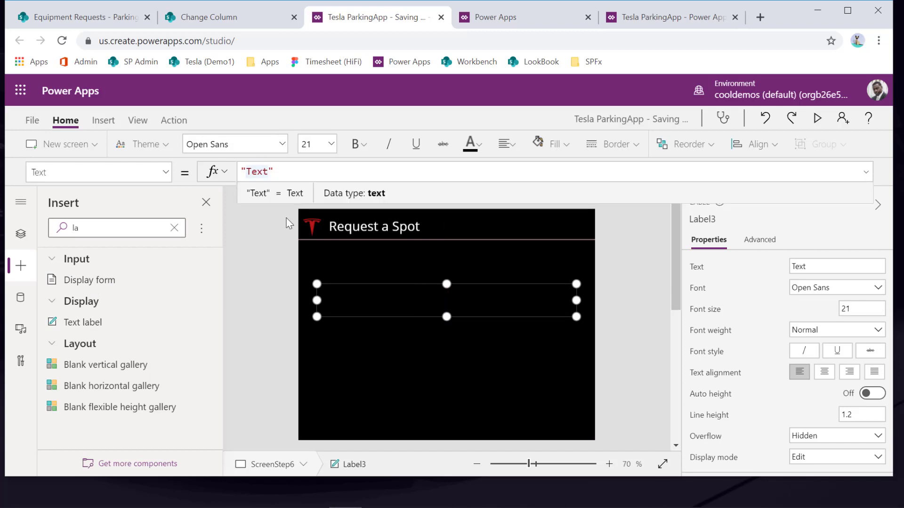
pyautogui.press('BackSpace')
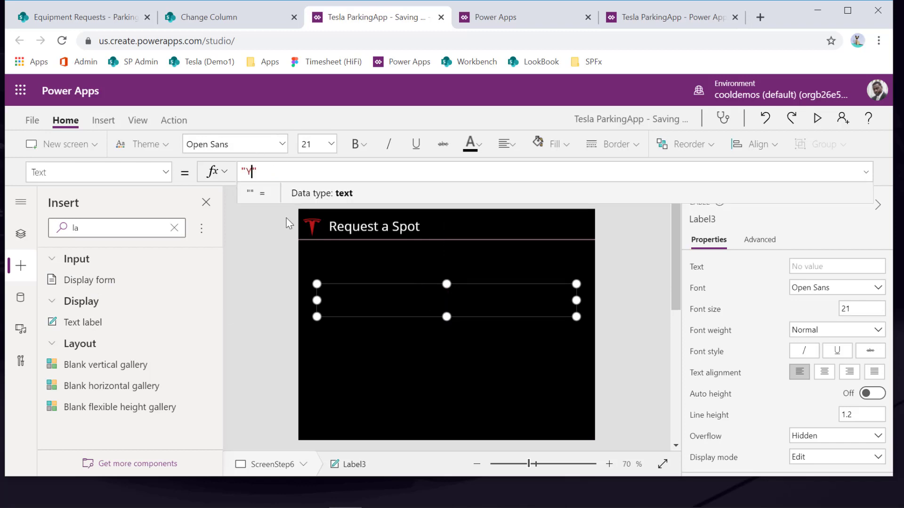
pyautogui.write('Your r')
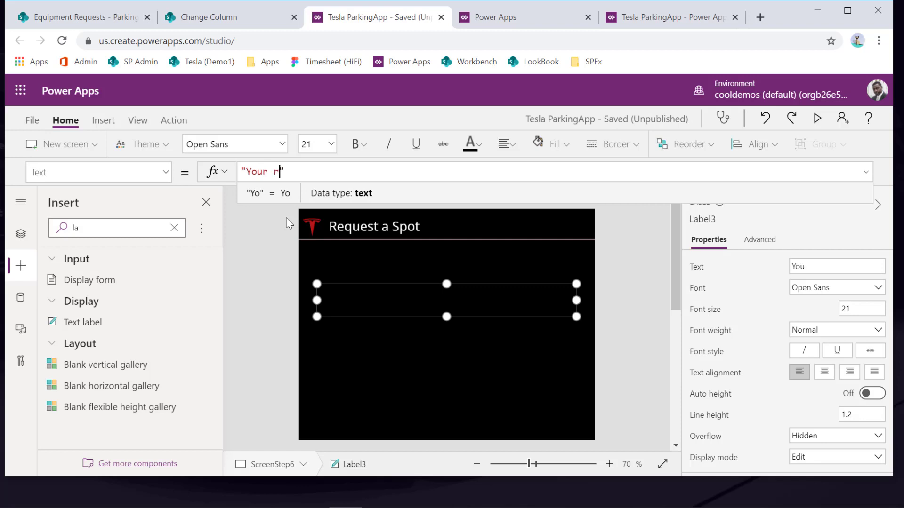
pyautogui.write('equest was s')
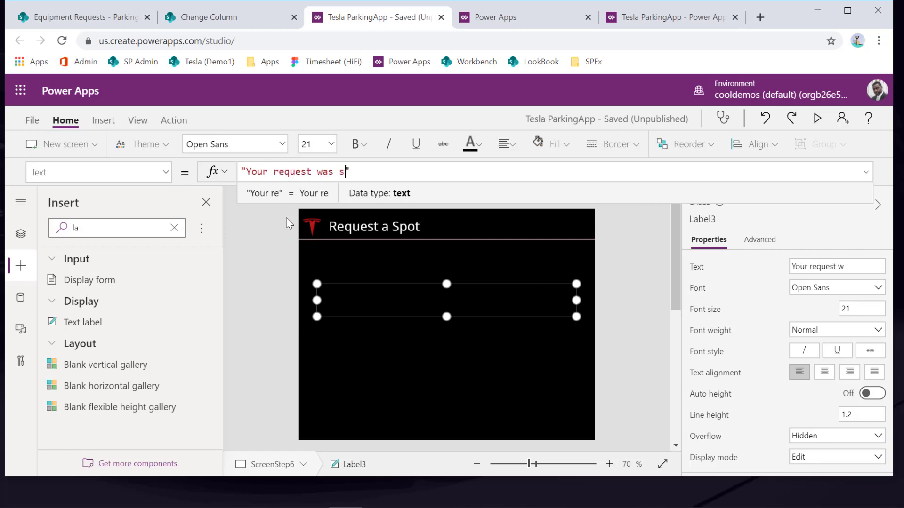
pyautogui.write('ubmitted s')
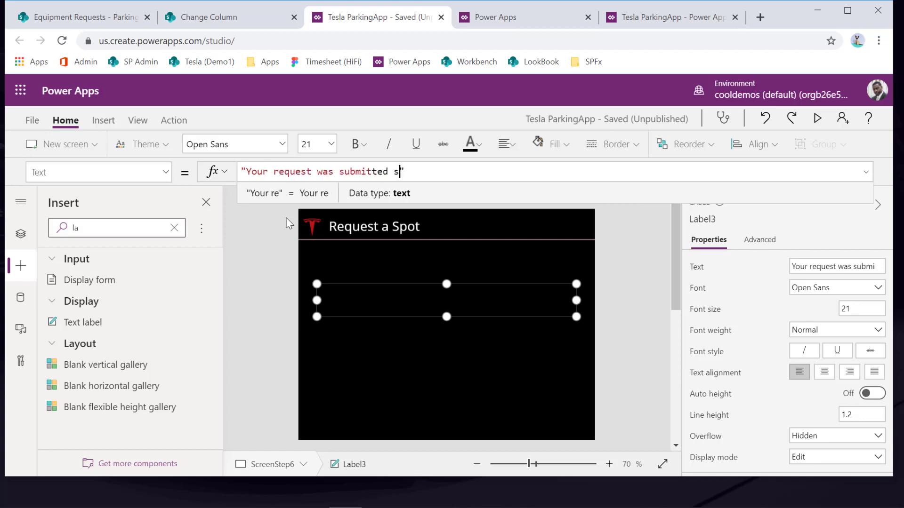
pyautogui.write('uccessful')
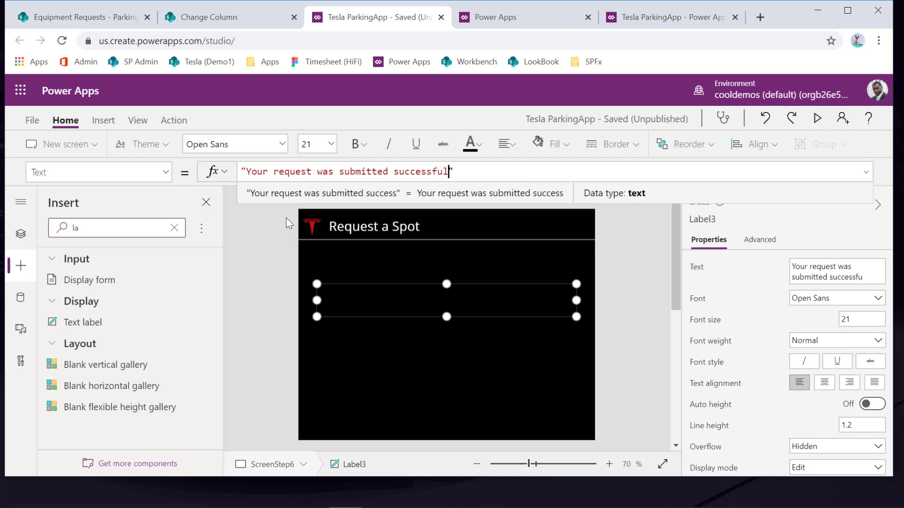
pyautogui.write('ly!')
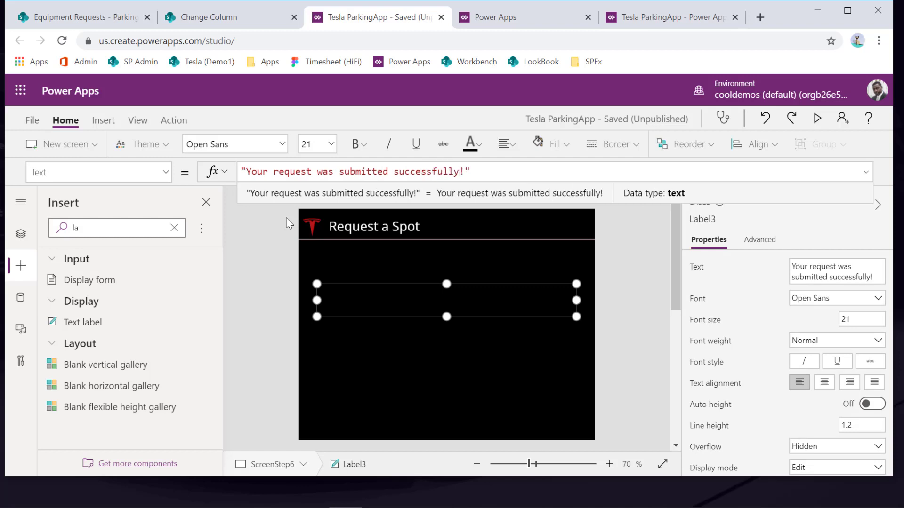
# Step: Open the font colour choices for the confirmation label
pyautogui.click(470, 143)
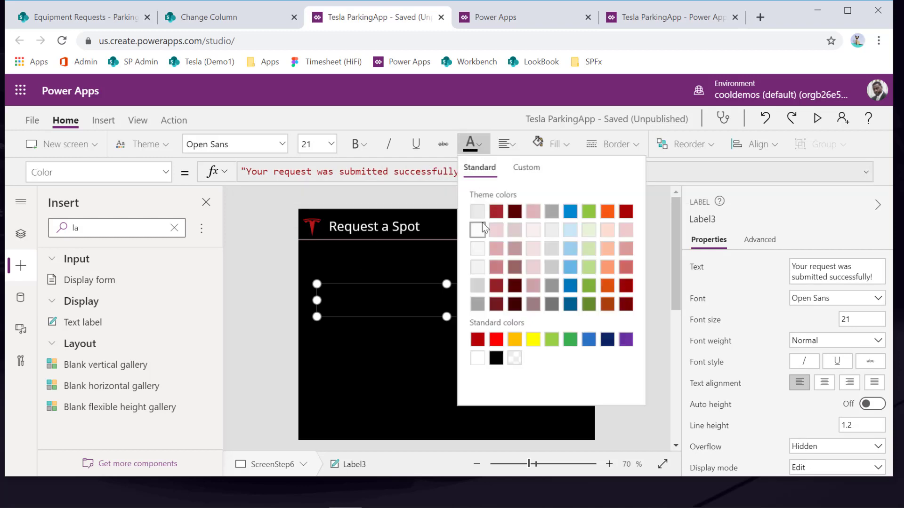
# Step: Format the success message label on ScreenStep6 with white text at font size 28
pyautogui.click(478, 358)
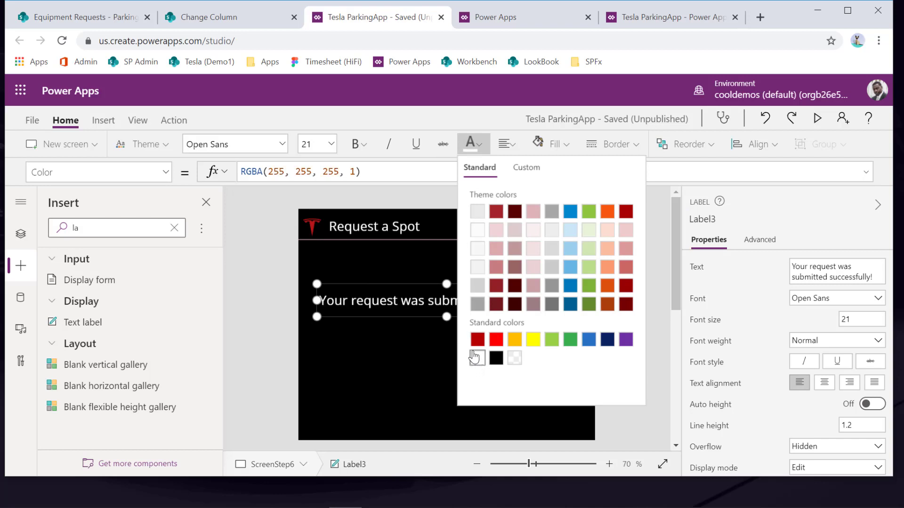
pyautogui.click(331, 146)
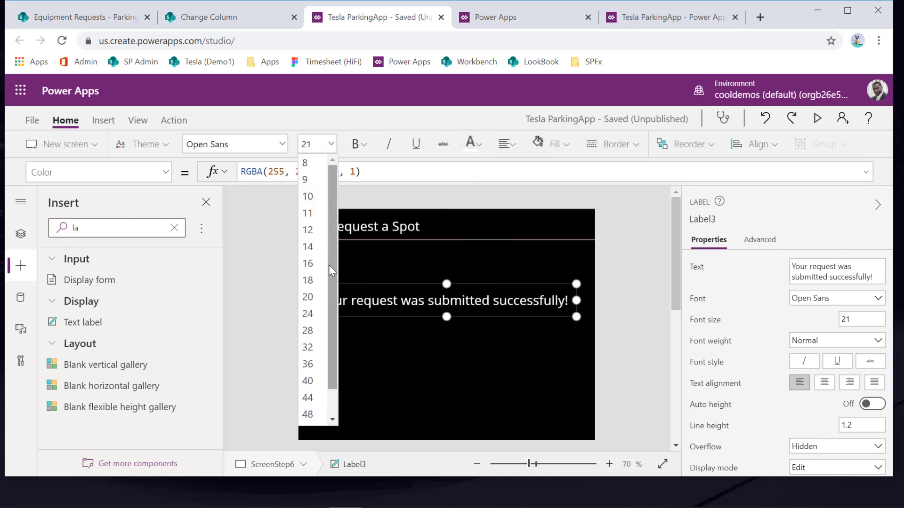
pyautogui.click(310, 327)
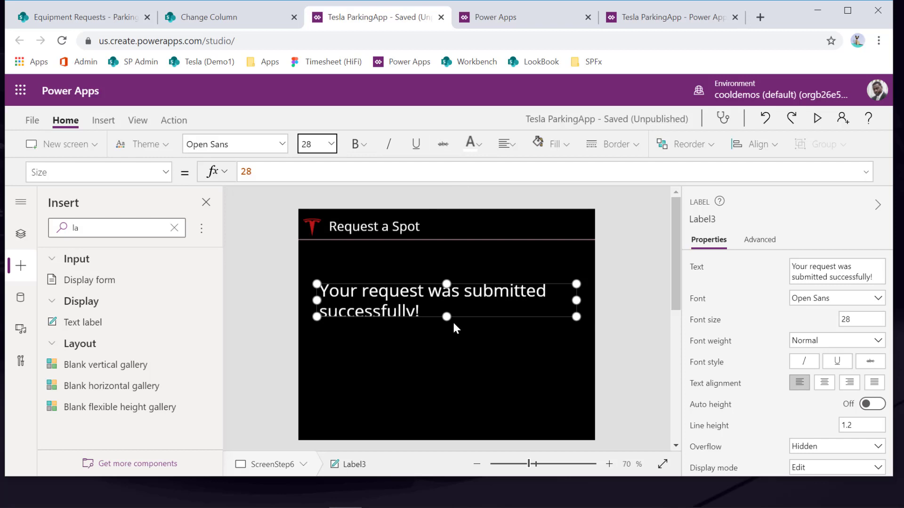
# Step: Make the success message label tall enough for two lines, centre its text and nudge it slightly upward
pyautogui.moveTo(447, 316); pyautogui.dragTo(447, 363)
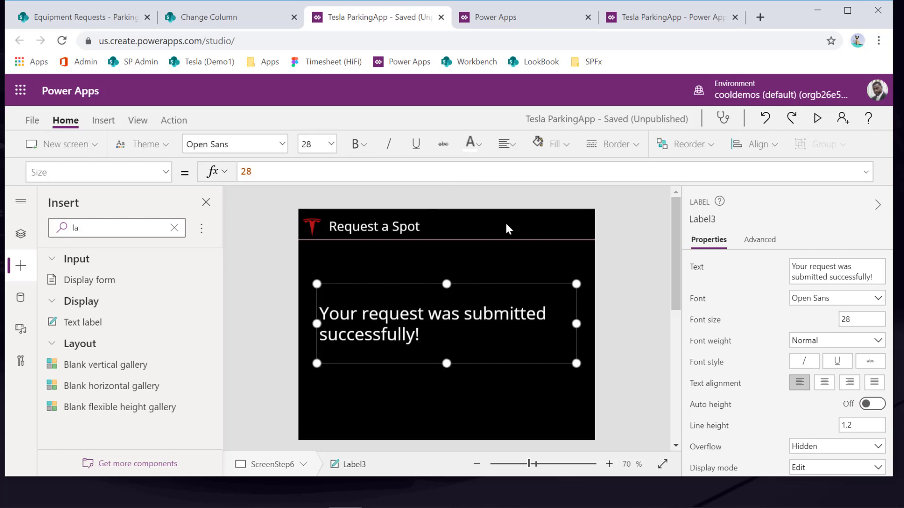
pyautogui.click(506, 144)
pyautogui.click(530, 193)
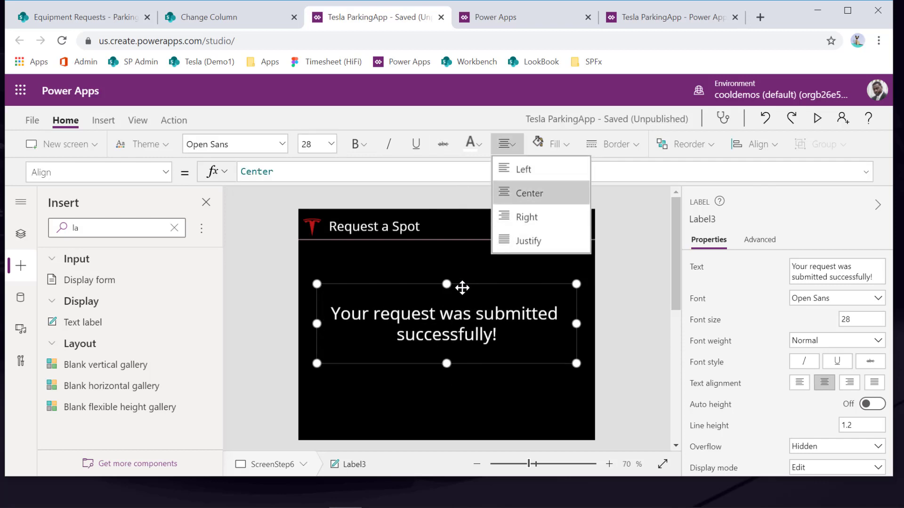
pyautogui.moveTo(462, 286)
pyautogui.mouseDown()
pyautogui.moveTo(476, 280)
pyautogui.moveTo(465, 283)
pyautogui.mouseUp()
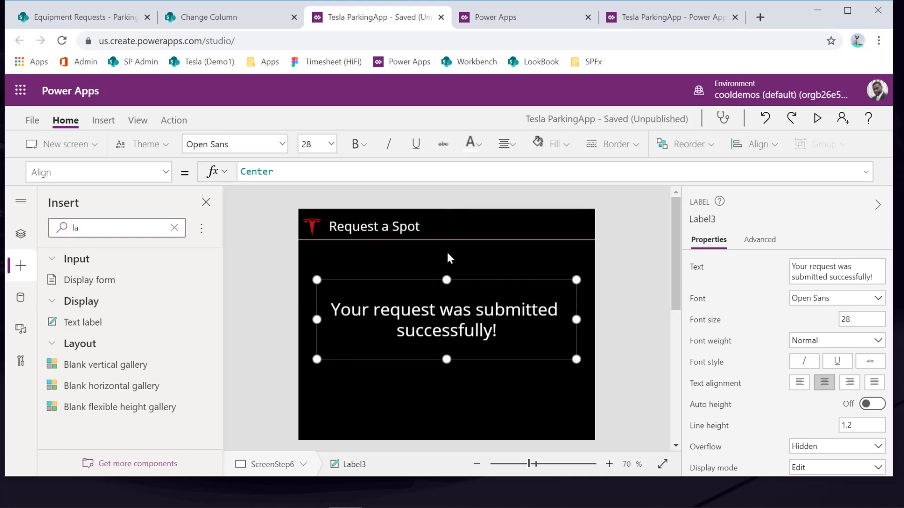
# Step: Copy the Submit button from ScreenStep5 and paste it onto ScreenStep6
pyautogui.click(537, 402)
pyautogui.scroll(-2, 537, 401)
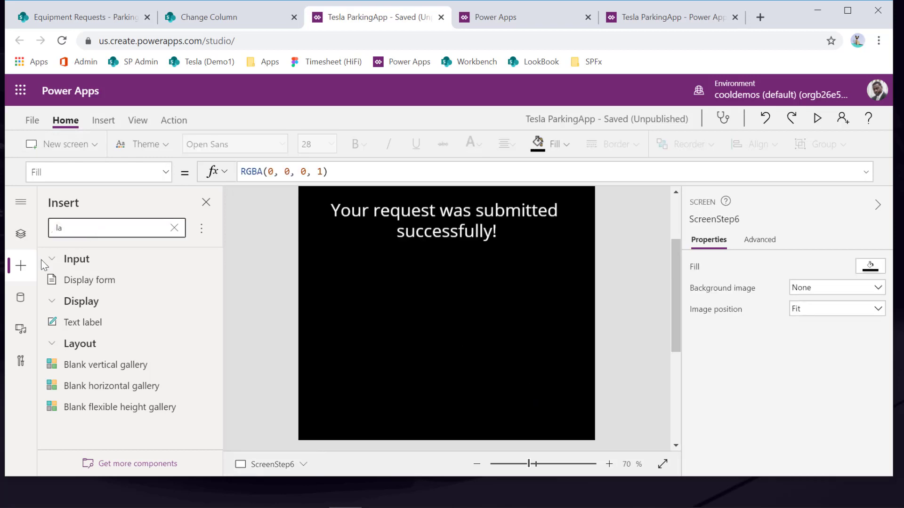
pyautogui.click(92, 225)
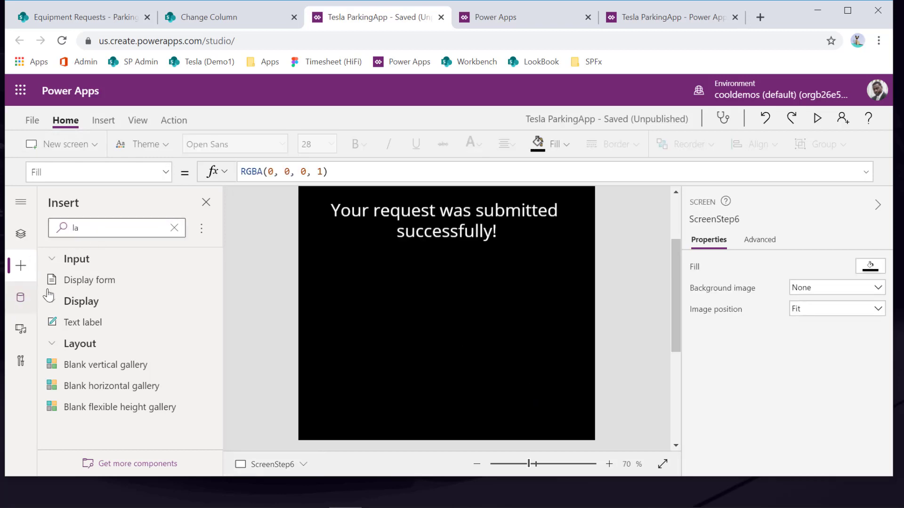
pyautogui.click(21, 234)
pyautogui.scroll(-1, 92, 401)
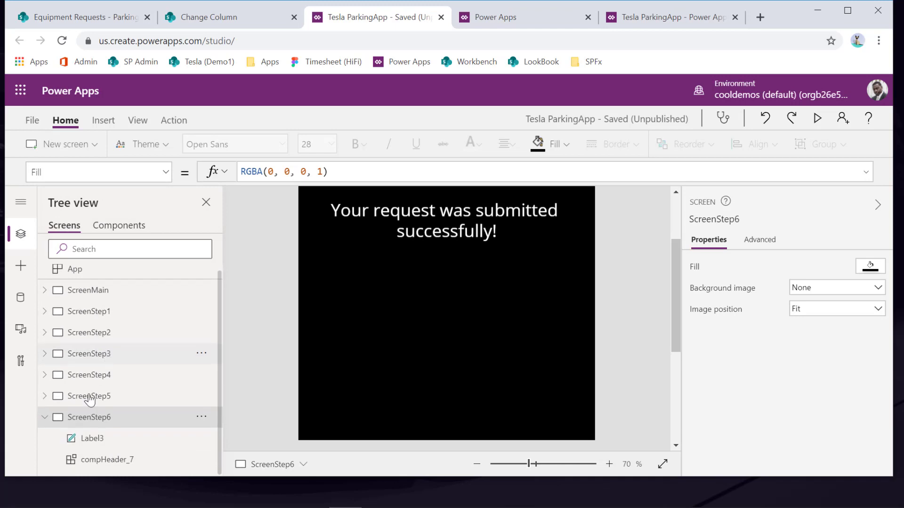
pyautogui.click(90, 397)
pyautogui.click(556, 347)
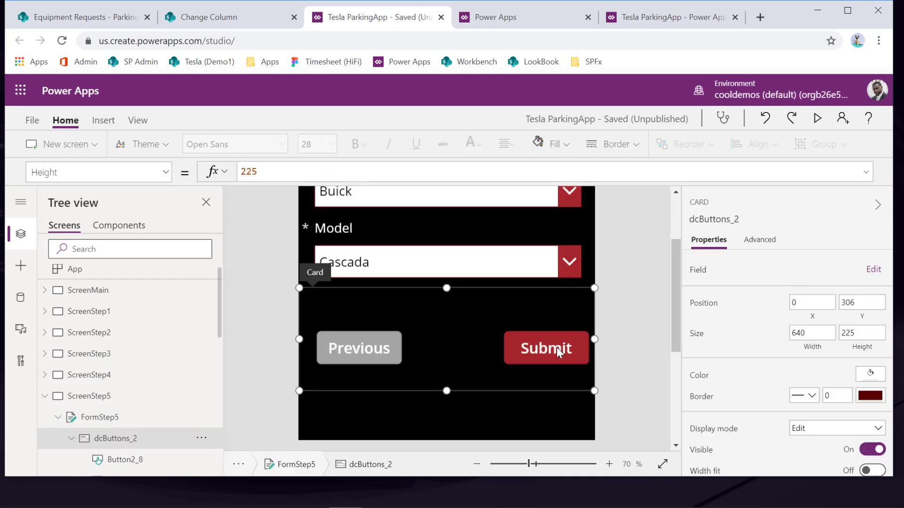
pyautogui.click(557, 348)
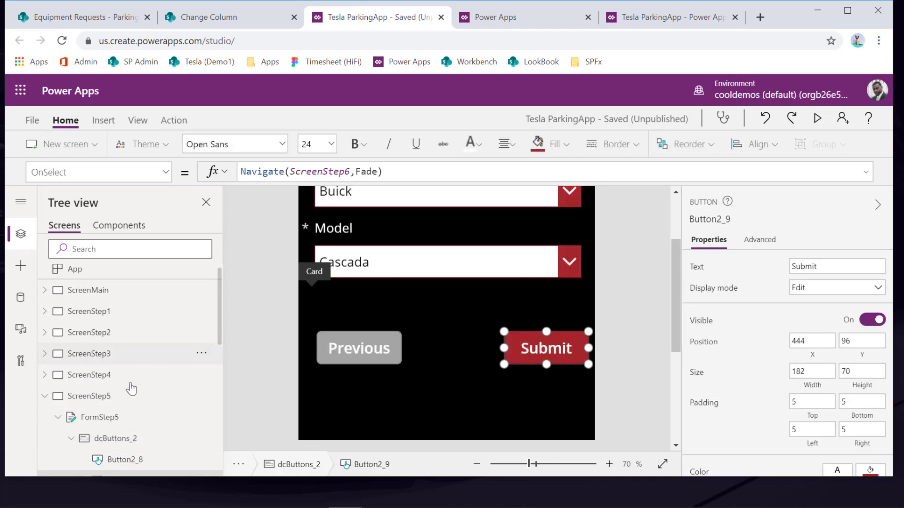
pyautogui.click(44, 396)
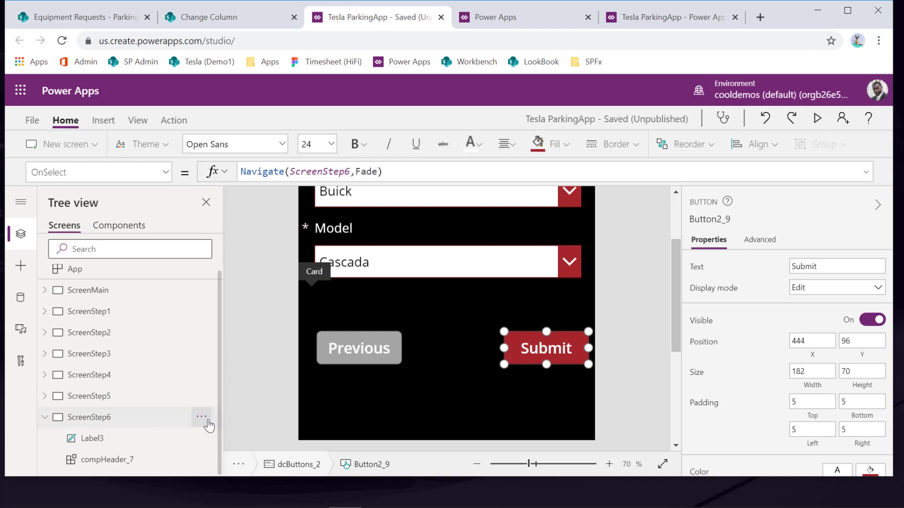
pyautogui.click(201, 418)
pyautogui.click(225, 290)
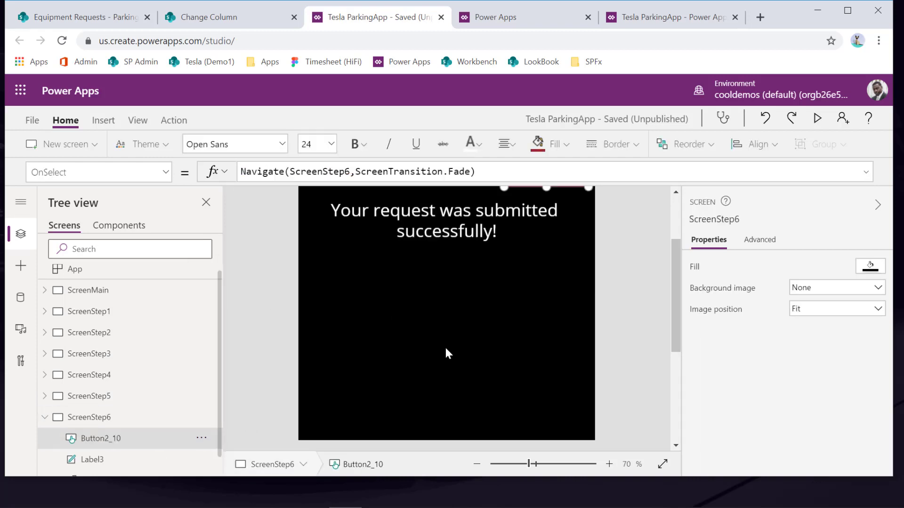
# Step: Position the pasted button centred below the success message, at about X 229, Y 408
pyautogui.scroll(2, 534, 282)
pyautogui.moveTo(535, 281); pyautogui.dragTo(439, 413)
pyautogui.scroll(-2, 460, 390)
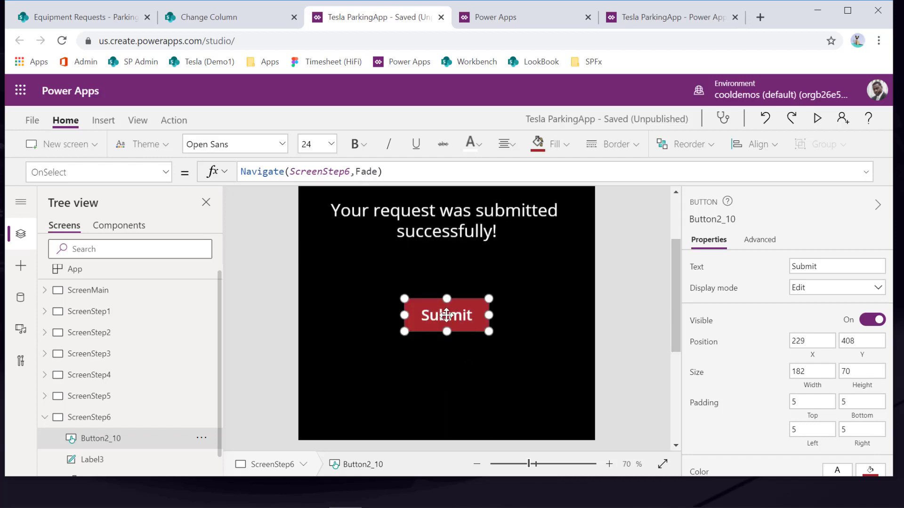
# Step: Change the pasted button's text to Close
pyautogui.click(816, 262)
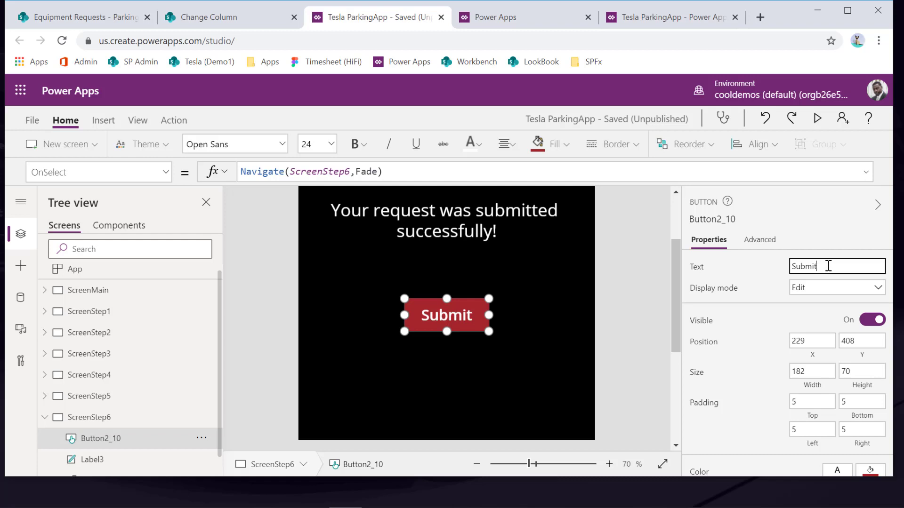
pyautogui.moveTo(819, 266); pyautogui.dragTo(729, 273)
pyautogui.write('Close')
pyautogui.click(739, 323)
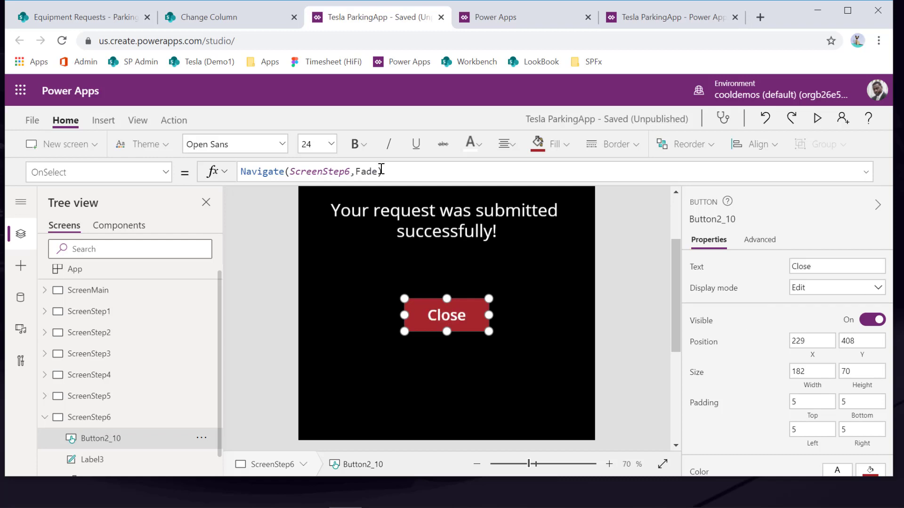
# Step: Replace the Close button's OnSelect formula with Exit()
pyautogui.click(353, 171)
pyautogui.moveTo(493, 172); pyautogui.dragTo(258, 172)
pyautogui.press('BackSpace')
pyautogui.press('BackSpace')
pyautogui.press('BackSpace')
pyautogui.press('BackSpace')
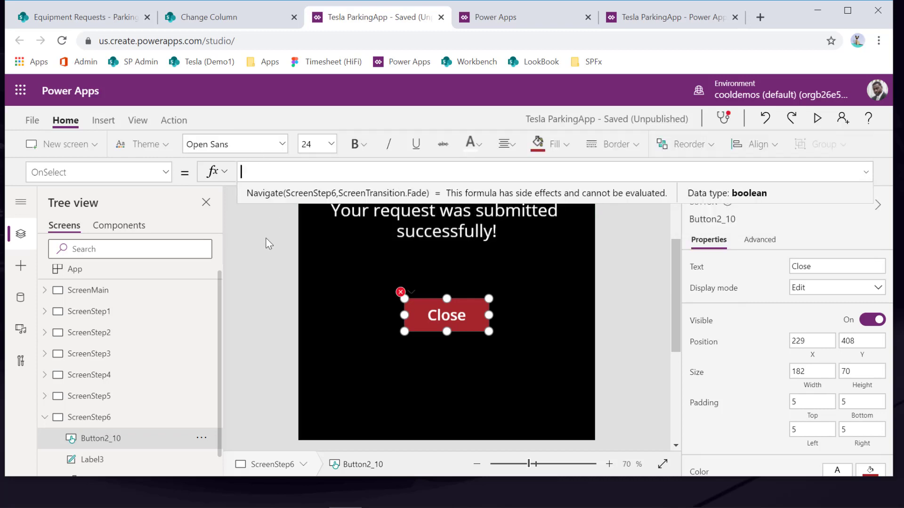
pyautogui.write('Exit')
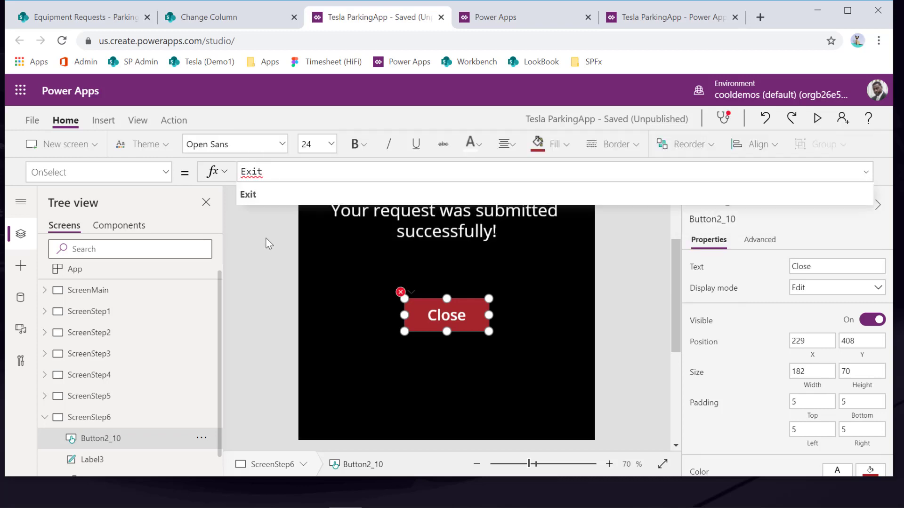
pyautogui.write('(')
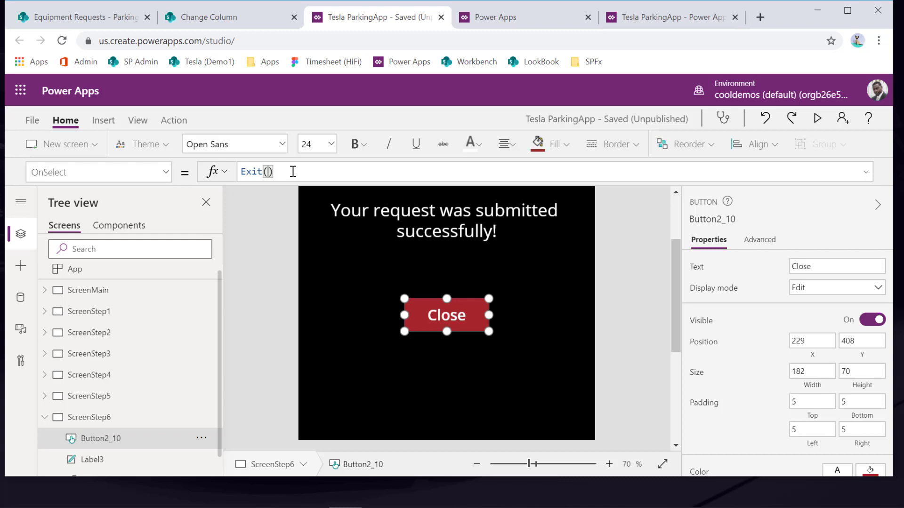
pyautogui.scroll(2, 591, 339)
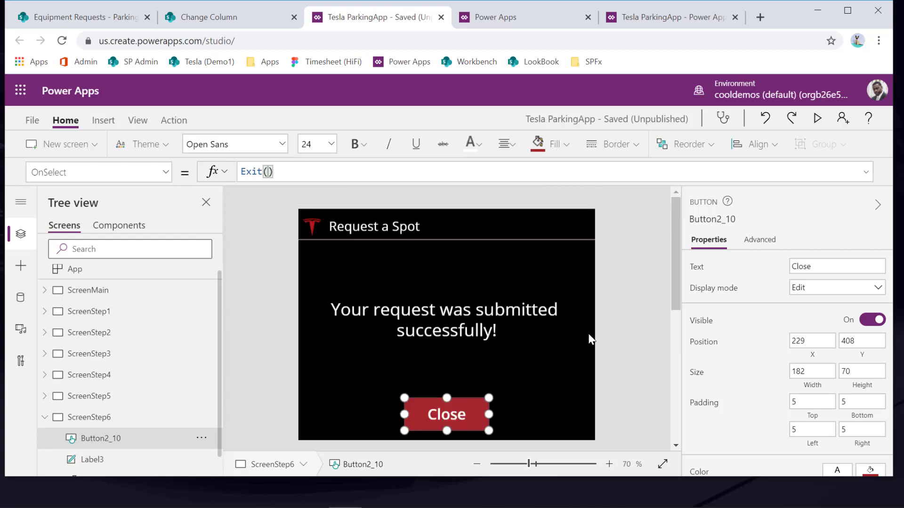
pyautogui.scroll(-4, 581, 327)
pyautogui.scroll(2, 580, 327)
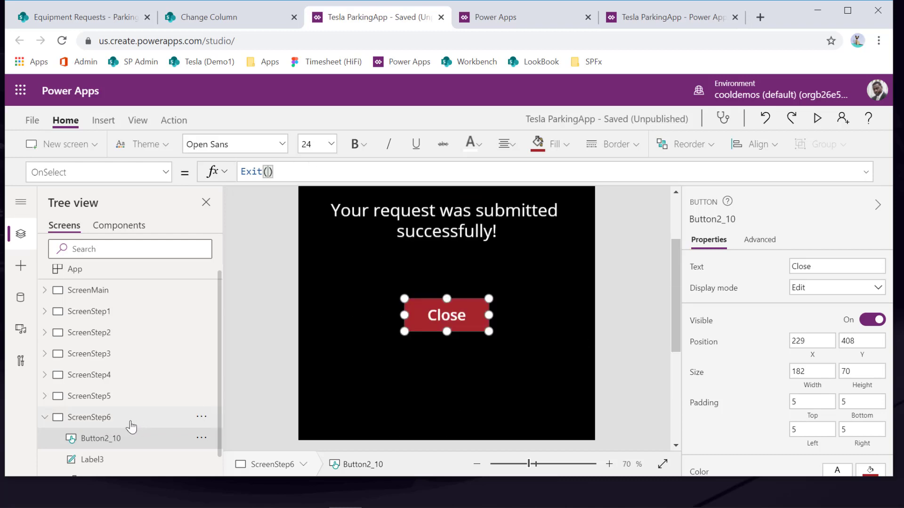
# Step: Select the Submit button on ScreenStep5 and enlarge the formula editor showing its OnSelect formula
pyautogui.click(45, 418)
pyautogui.click(82, 403)
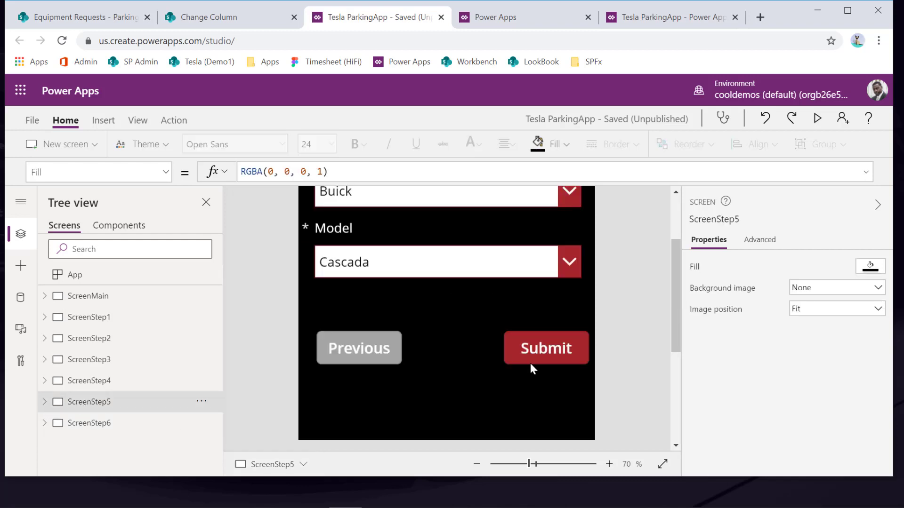
pyautogui.scroll(2, 440, 349)
pyautogui.scroll(-2, 451, 349)
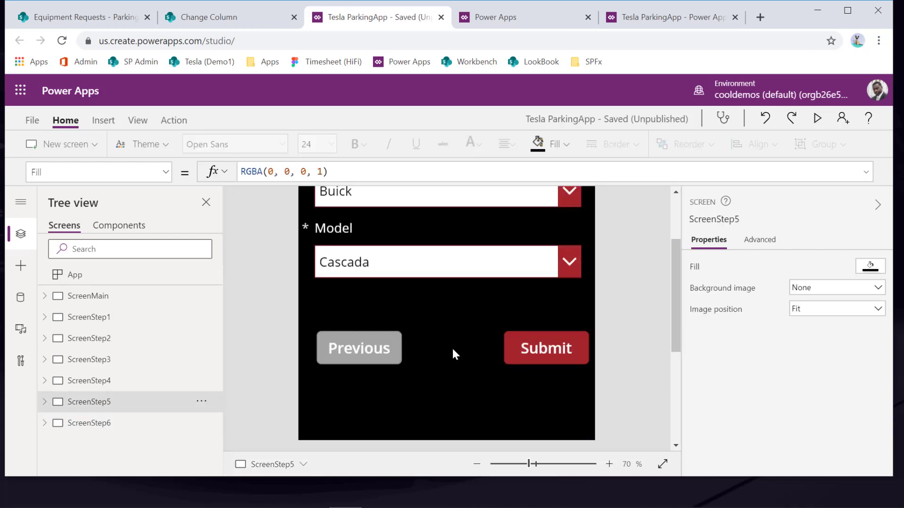
pyautogui.click(562, 360)
pyautogui.click(564, 359)
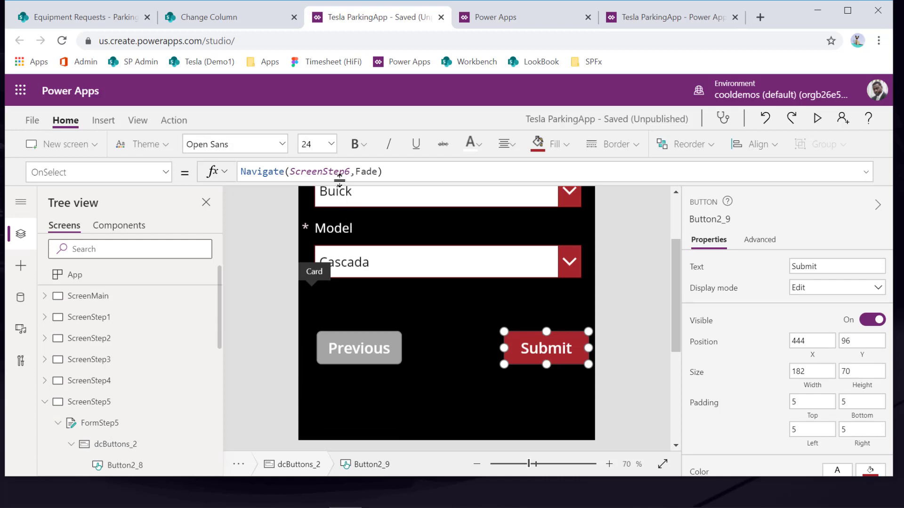
pyautogui.moveTo(339, 183); pyautogui.dragTo(325, 319)
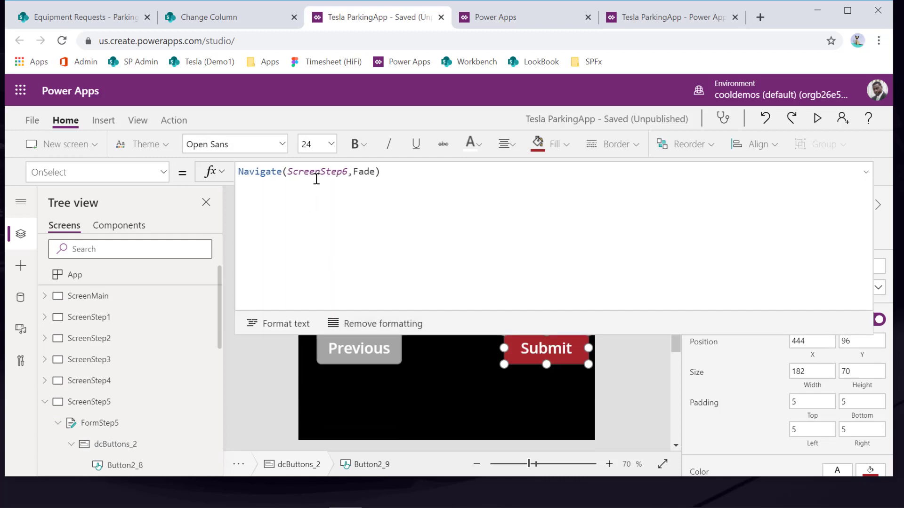
pyautogui.click(240, 171)
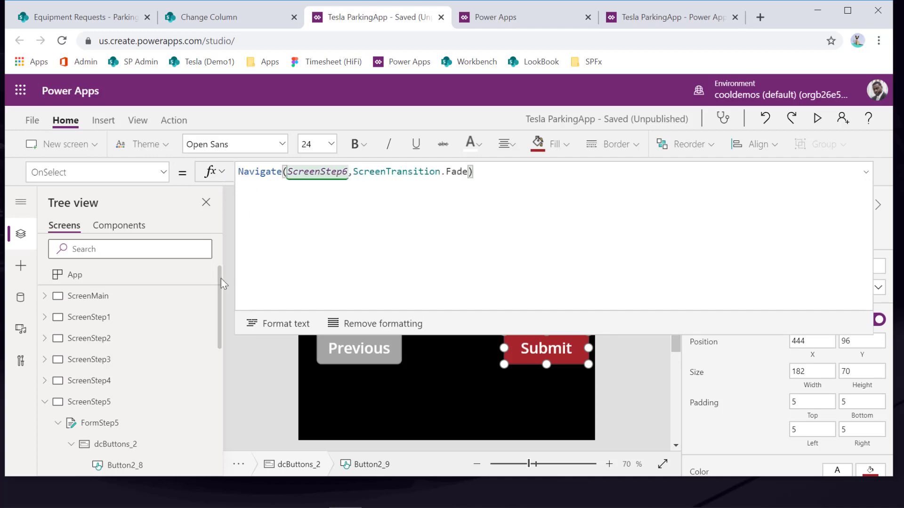
pyautogui.click(44, 402)
pyautogui.click(45, 423)
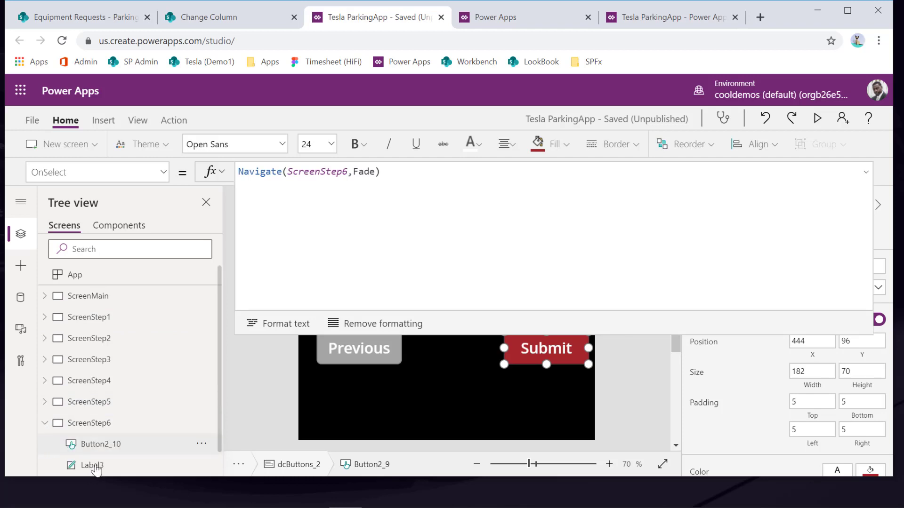
pyautogui.click(44, 402)
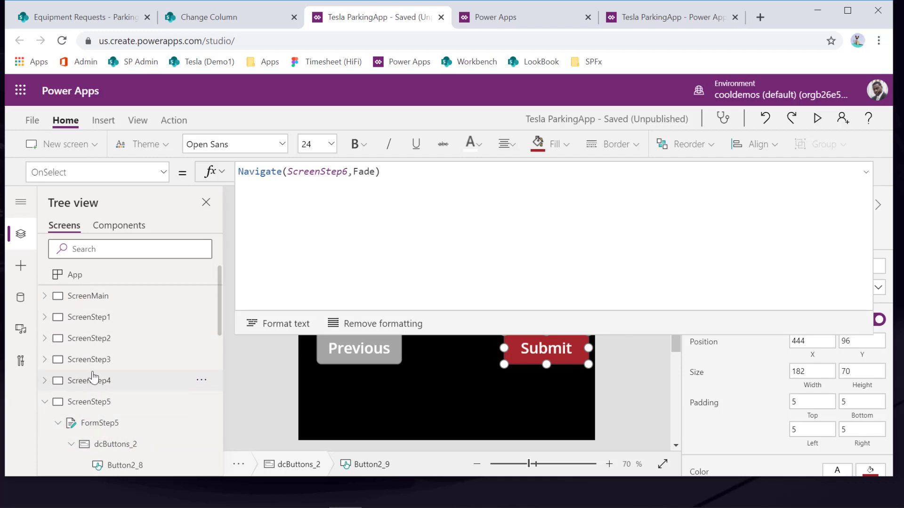
pyautogui.click(45, 402)
pyautogui.click(241, 170)
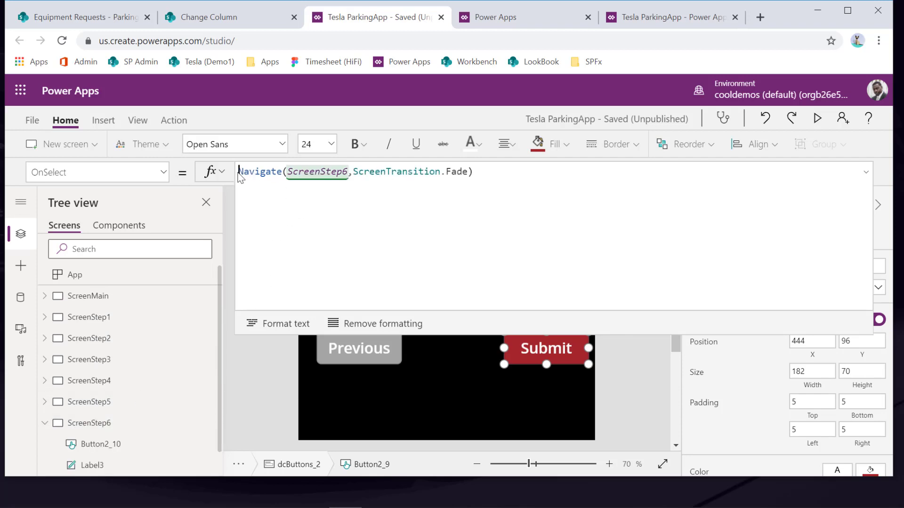
pyautogui.click(252, 204)
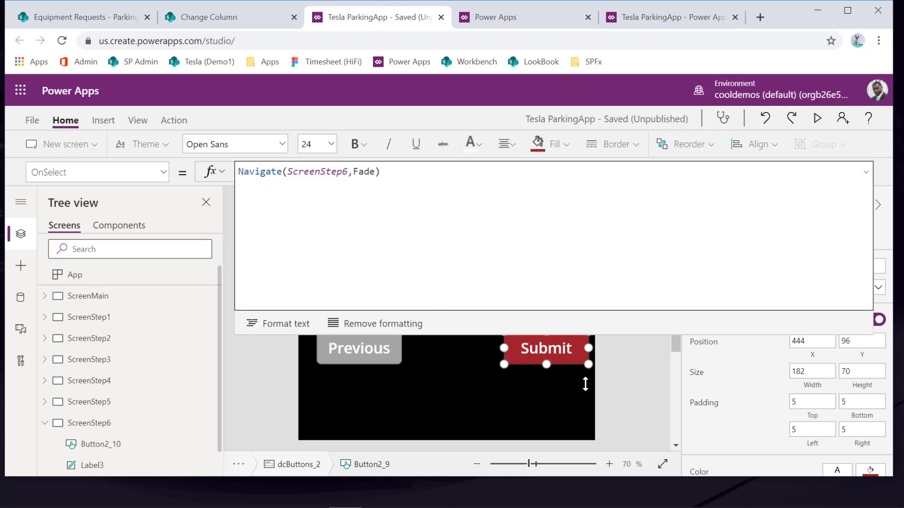
pyautogui.click(489, 227)
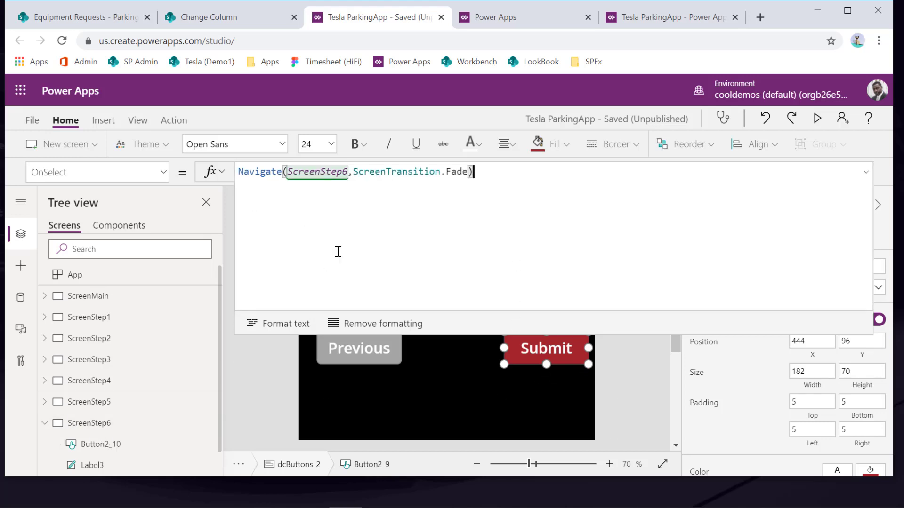
# Step: Insert blank lines above the Navigate call in the Submit button's OnSelect formula
pyautogui.click(248, 171)
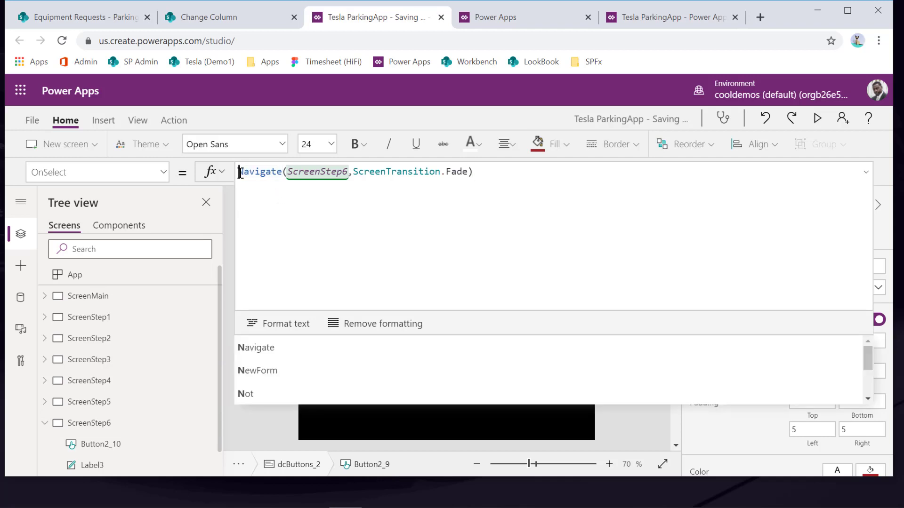
pyautogui.press('Home')
pyautogui.press('Return')
pyautogui.press('Return')
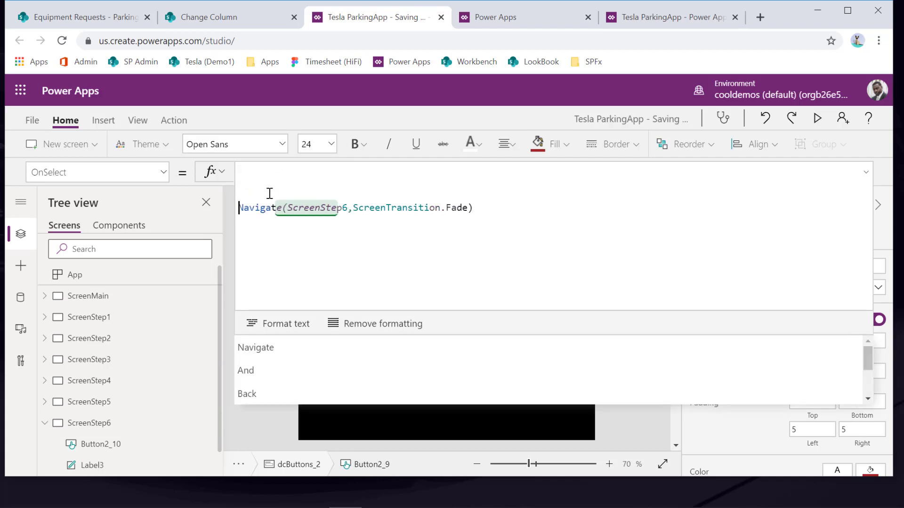
pyautogui.press('Up')
pyautogui.press('Up')
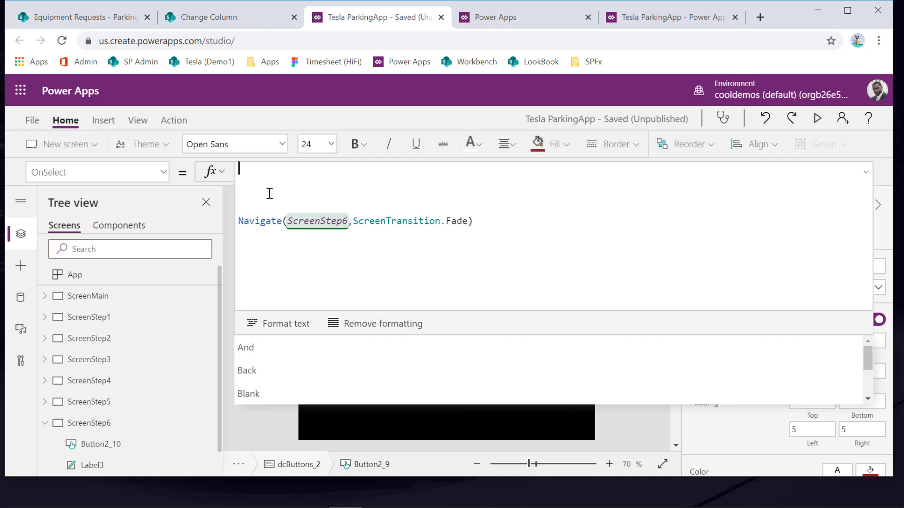
pyautogui.write('Patch')
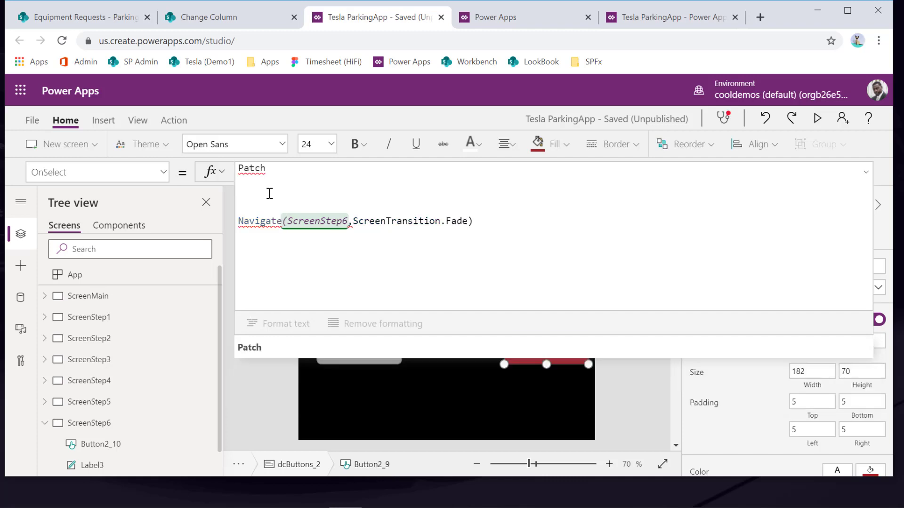
pyautogui.write('(')
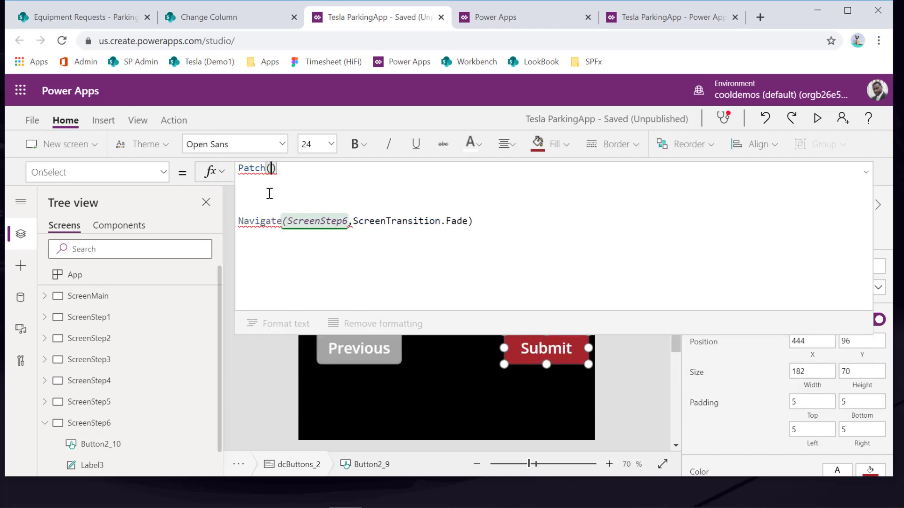
pyautogui.write(')')
pyautogui.press('BackSpace')
pyautogui.press('BackSpace')
pyautogui.press('BackSpace')
pyautogui.press('BackSpace')
pyautogui.press('BackSpace')
pyautogui.press('BackSpace')
pyautogui.press('BackSpace')
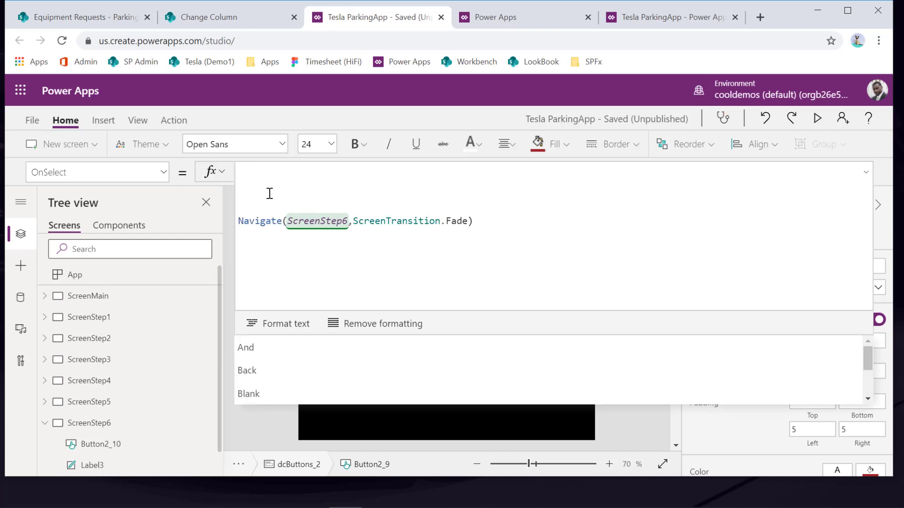
# Step: Try a SubmitForm(FormStep1) call on the first line, above the Navigate call
pyautogui.write('Submi')
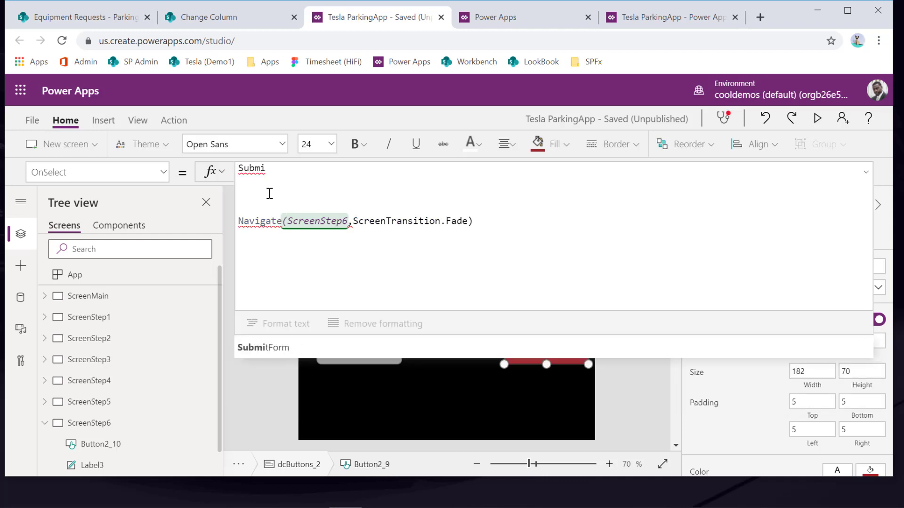
pyautogui.write('tform(')
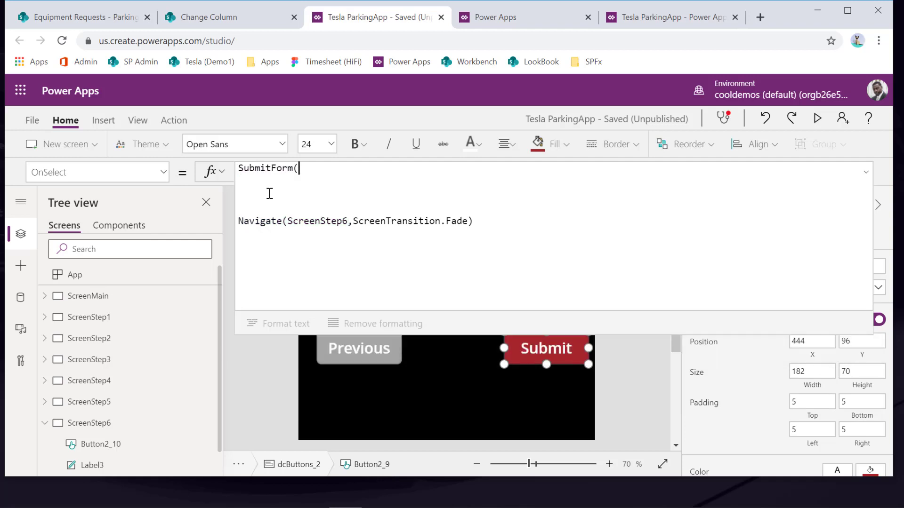
pyautogui.write('form')
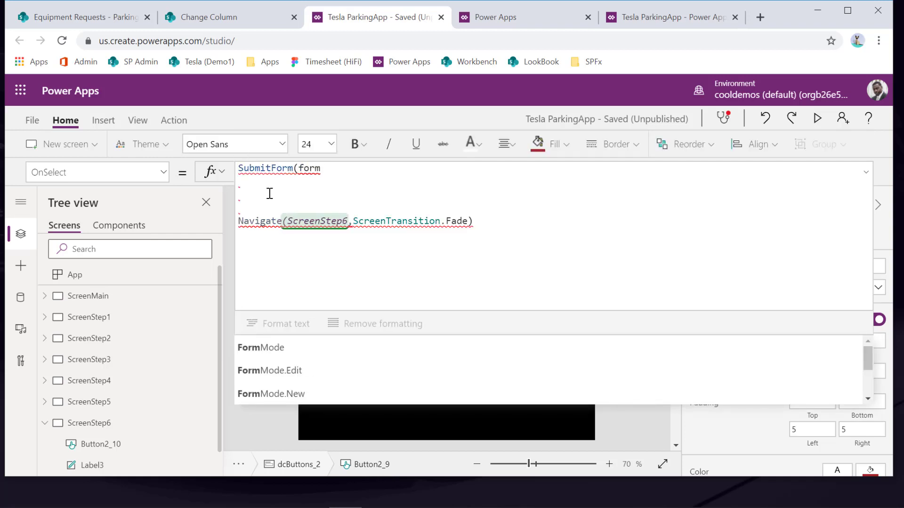
pyautogui.write('st')
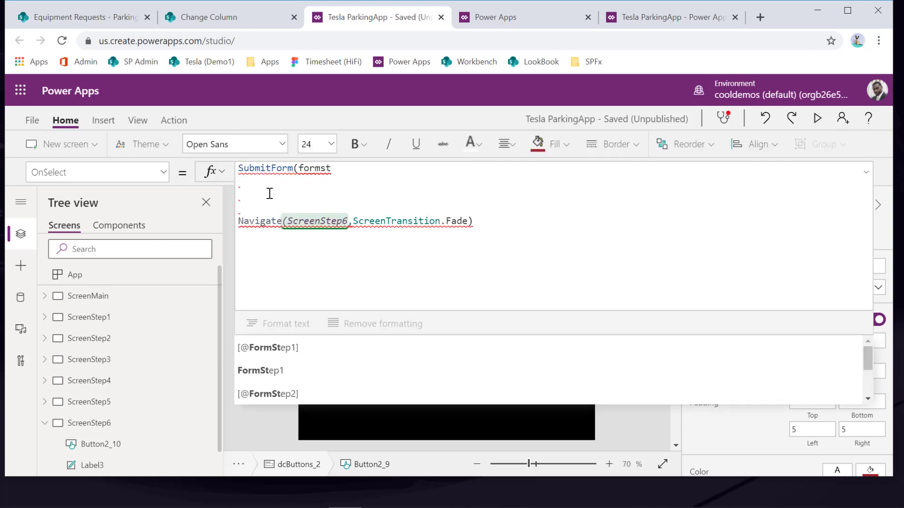
pyautogui.write('e')
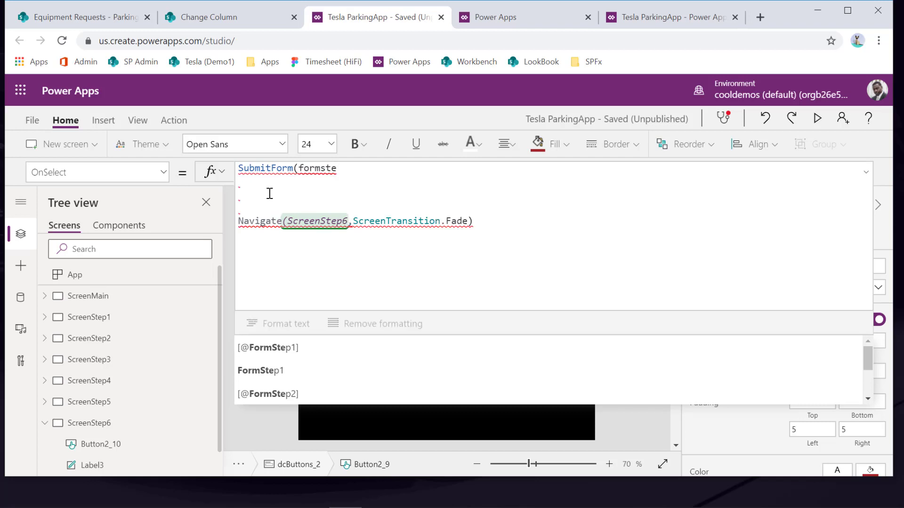
pyautogui.click(299, 370)
pyautogui.write(')')
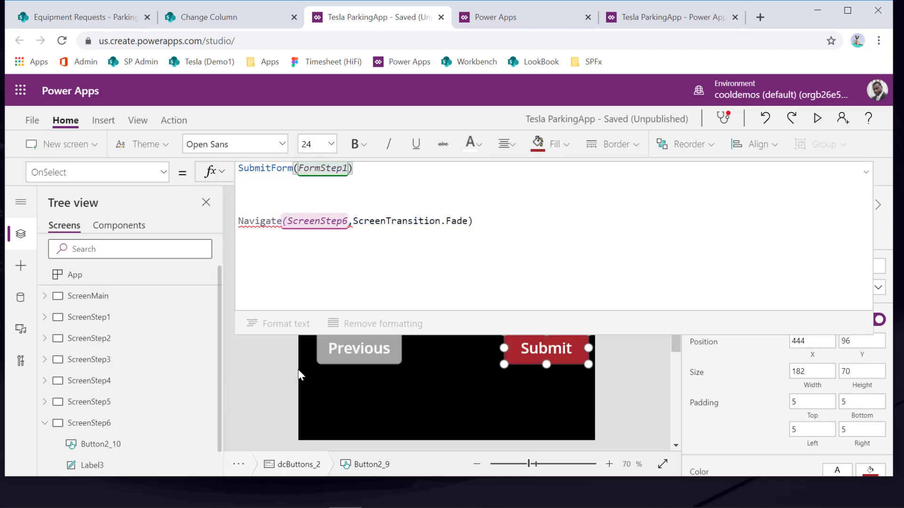
# Step: Duplicate the SubmitForm(FormStep1) call on the same line, separated by a semicolon, and select the first call
pyautogui.moveTo(376, 170); pyautogui.dragTo(238, 170)
pyautogui.hotkey('ctrl', 'c')
pyautogui.click(375, 171)
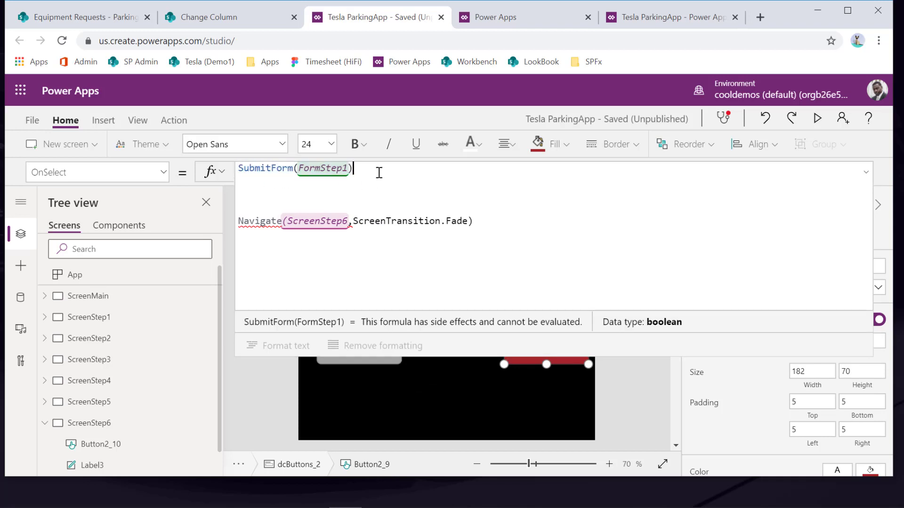
pyautogui.write(';')
pyautogui.hotkey('ctrl', 'v')
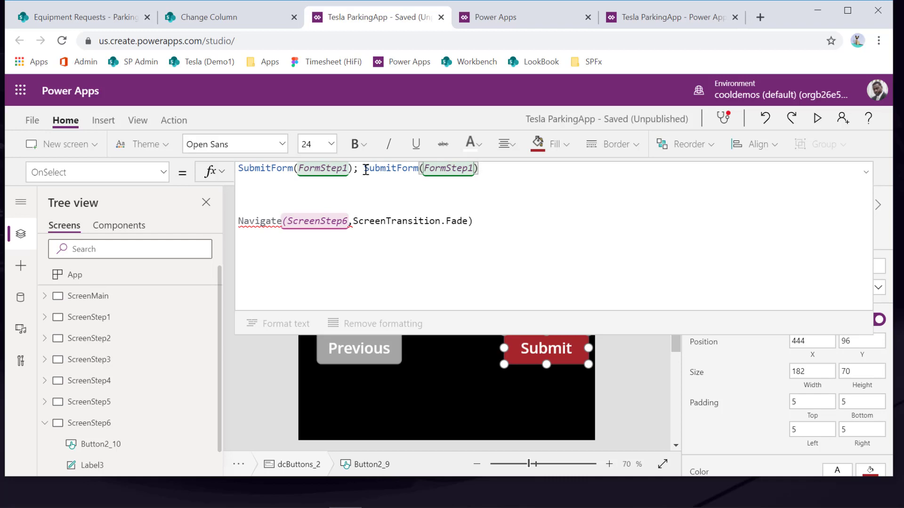
pyautogui.moveTo(365, 169); pyautogui.dragTo(234, 169)
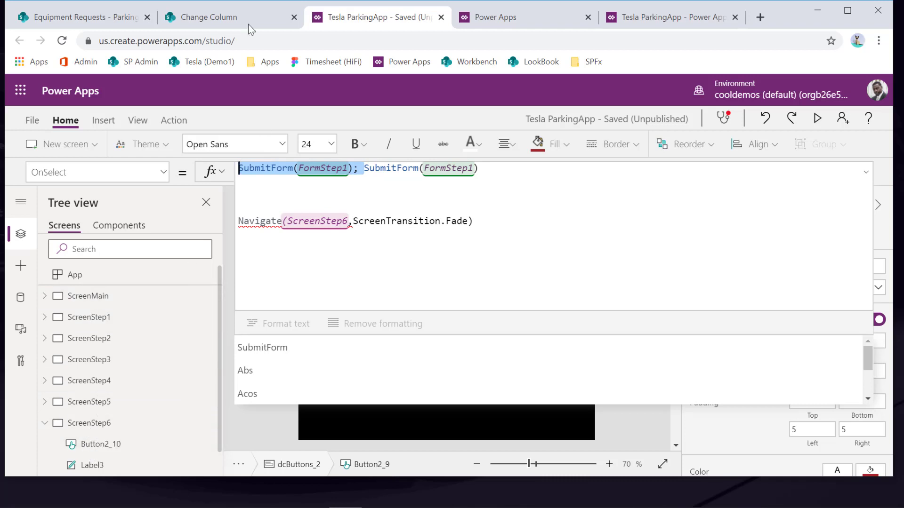
# Step: Switch to SharePoint, open the ParkingRequest4 list, examine its columns and select the first request item
pyautogui.click(218, 19)
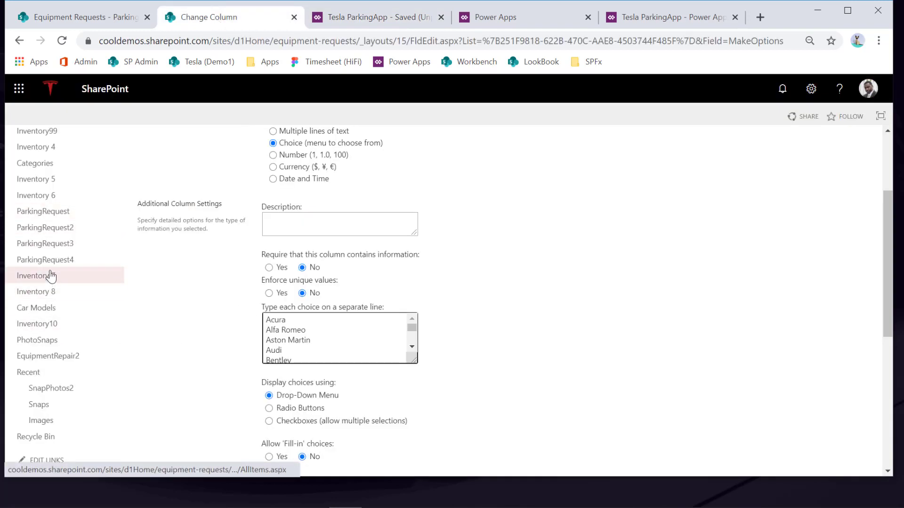
pyautogui.click(76, 260)
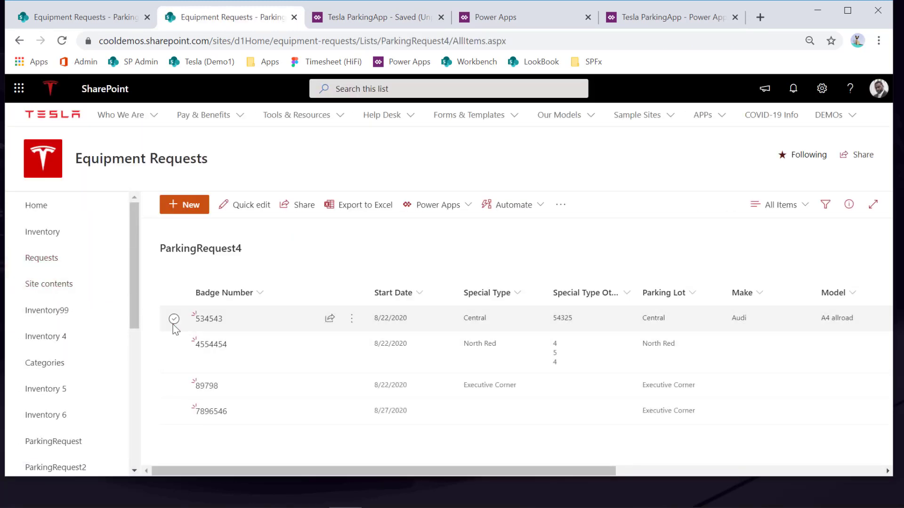
pyautogui.click(173, 320)
pyautogui.moveTo(267, 470); pyautogui.dragTo(573, 478)
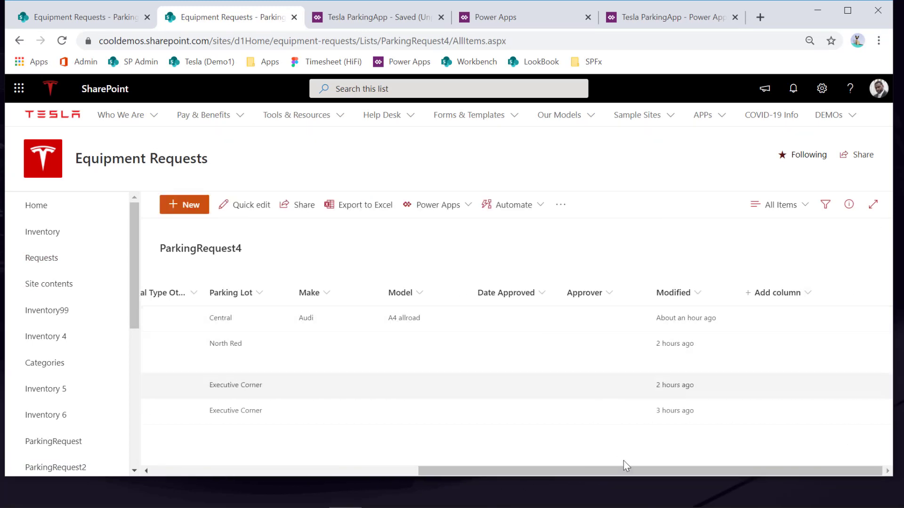
pyautogui.moveTo(629, 473); pyautogui.dragTo(362, 476)
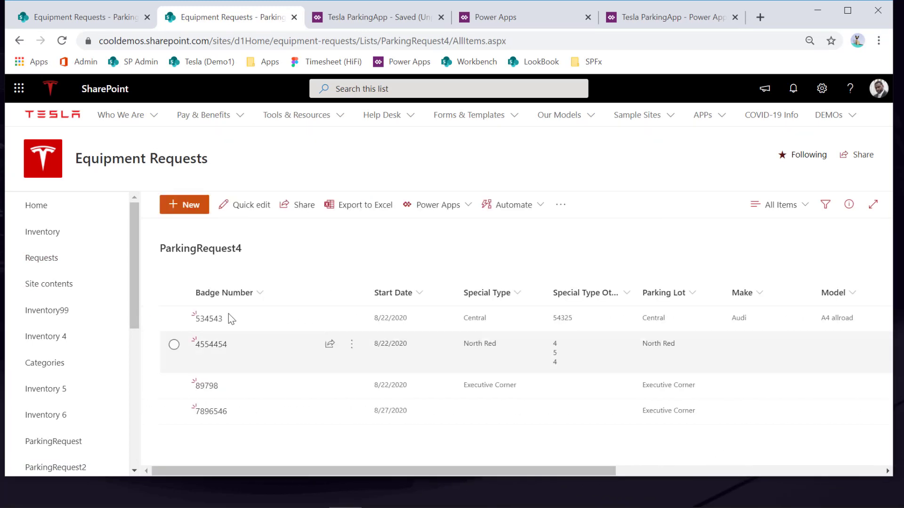
pyautogui.click(173, 319)
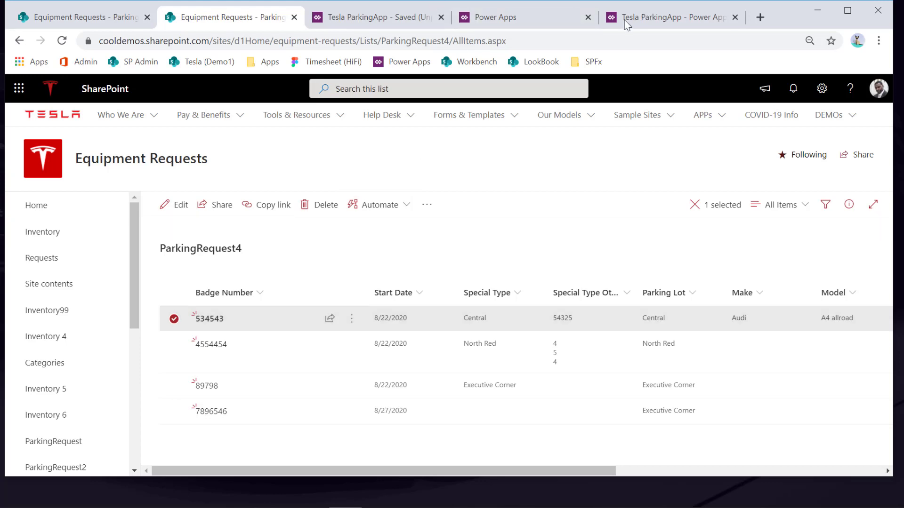
# Step: Switch back to the Tesla ParkingApp editor and delete the duplicate SubmitForm(FormStep1) call with its semicolon
pyautogui.click(404, 18)
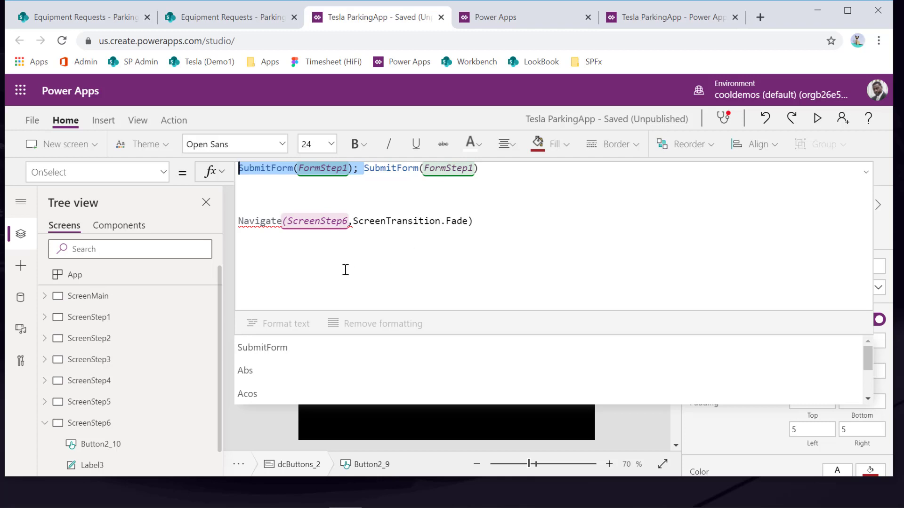
pyautogui.click(351, 193)
pyautogui.moveTo(494, 168); pyautogui.dragTo(375, 170)
pyautogui.press('BackSpace')
pyautogui.press('BackSpace')
pyautogui.press('BackSpace')
pyautogui.press('BackSpace')
pyautogui.press('BackSpace')
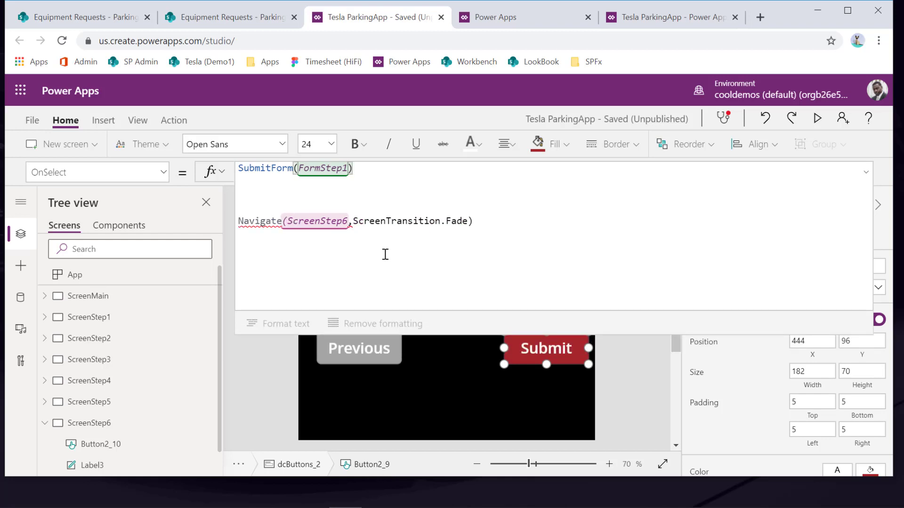
# Step: Replace the SubmitForm(FormStep1) call with the start of a Patch function using ParkingRequest4 as its data source
pyautogui.doubleClick(268, 169)
pyautogui.write('Patch')
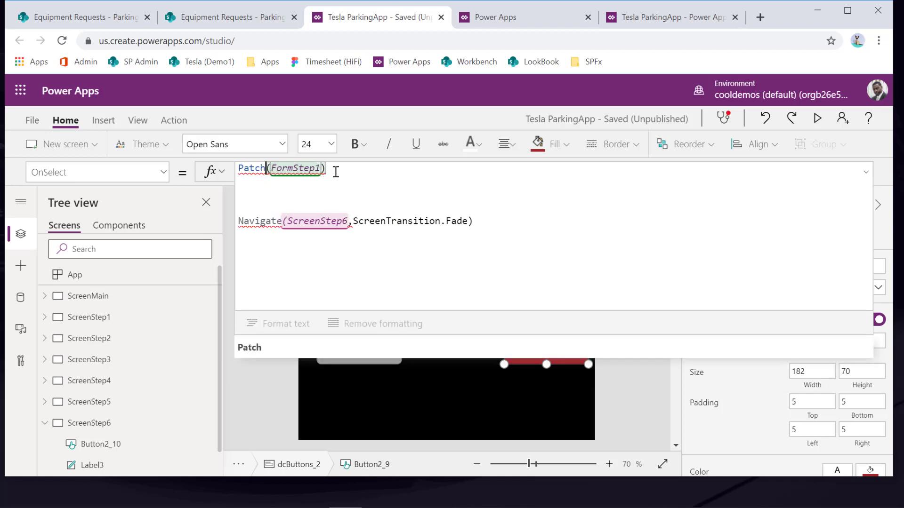
pyautogui.moveTo(325, 168); pyautogui.dragTo(272, 169)
pyautogui.press('BackSpace')
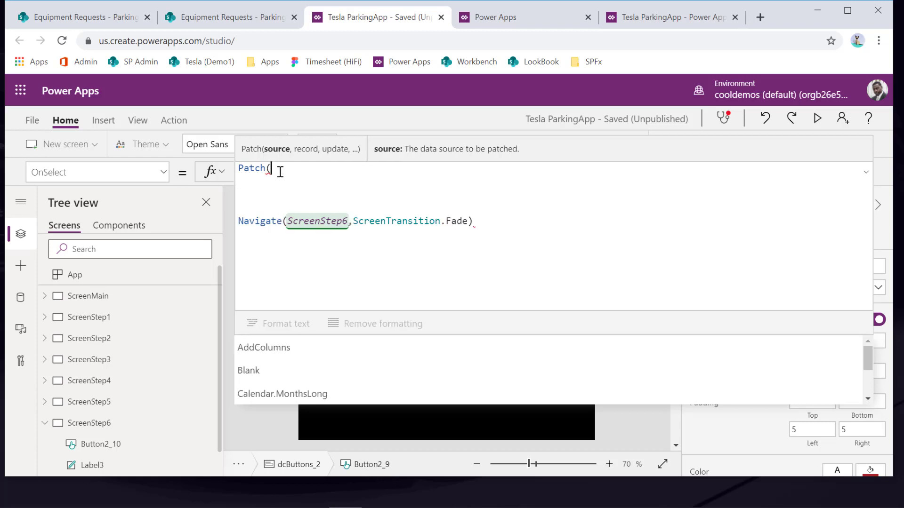
pyautogui.write('reque')
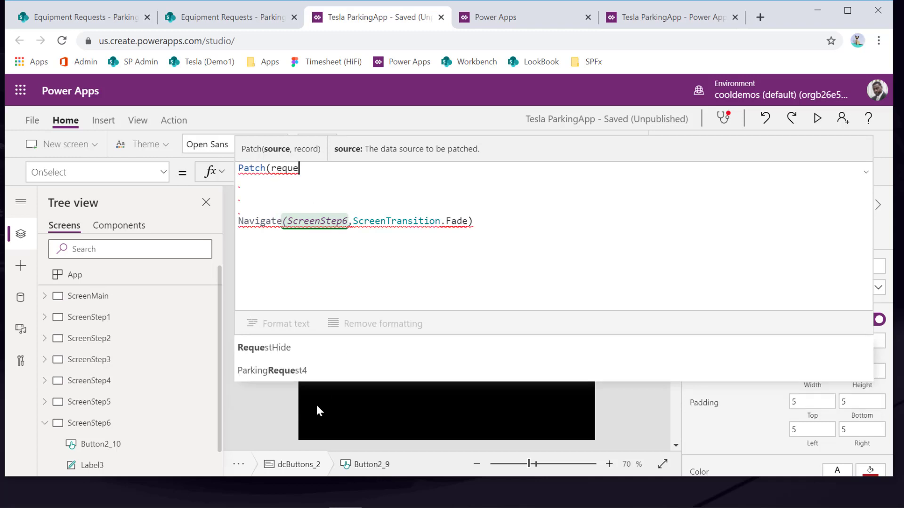
pyautogui.click(281, 371)
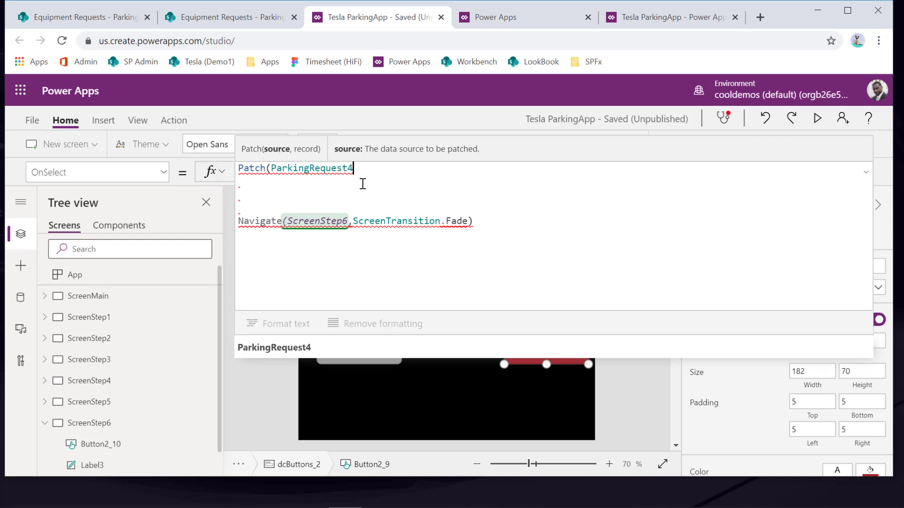
# Step: Add Defaults(ParkingRequest4) as the Patch function's record argument, followed by a comma for the update argument
pyautogui.write(', ')
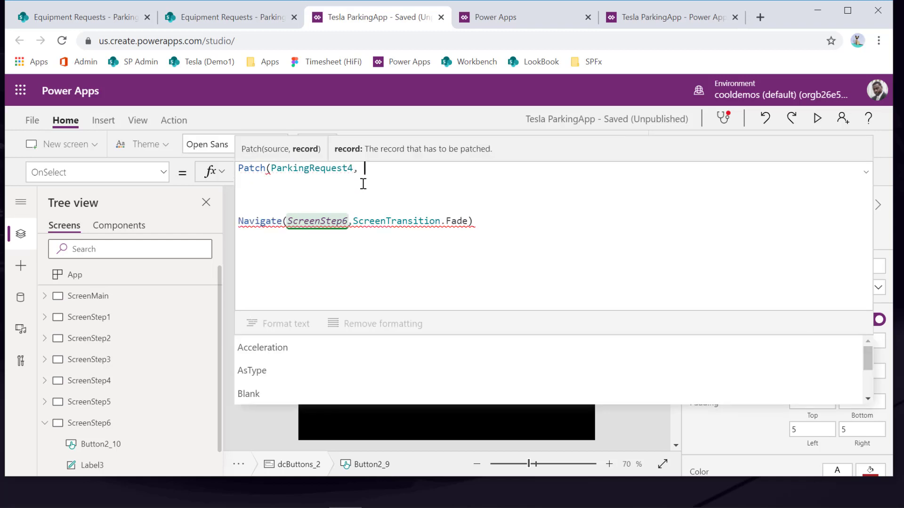
pyautogui.write('Default')
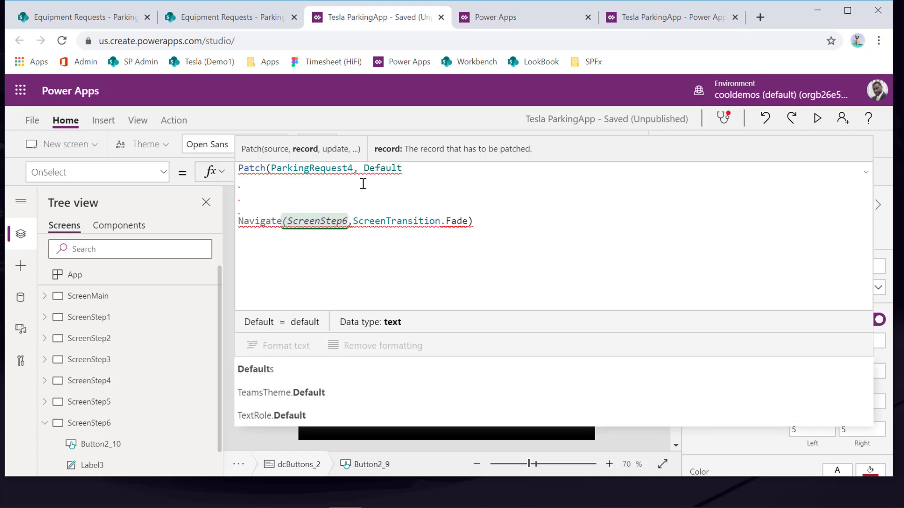
pyautogui.write('s(Pa')
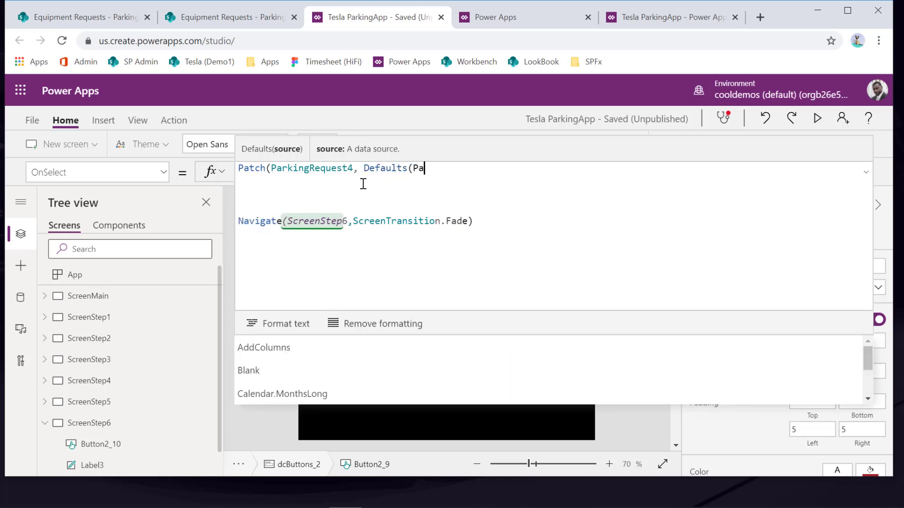
pyautogui.write('rke')
pyautogui.press('BackSpace')
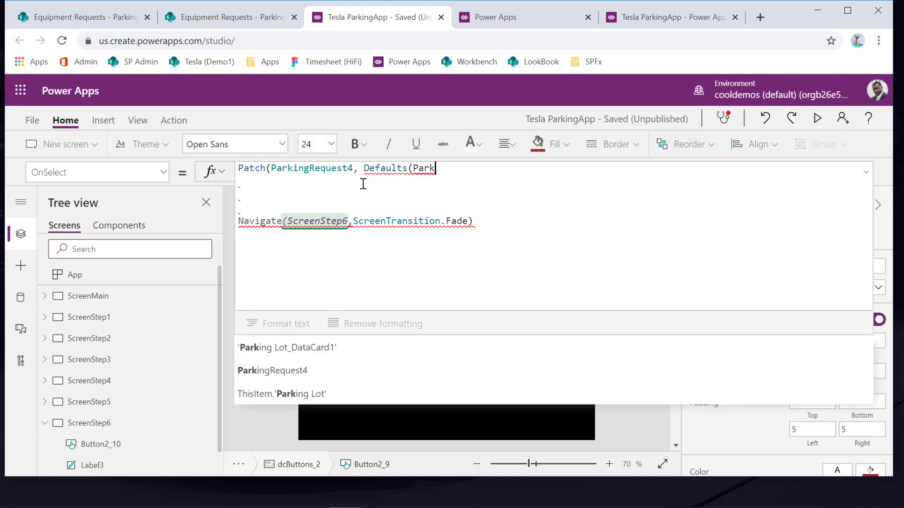
pyautogui.click(311, 375)
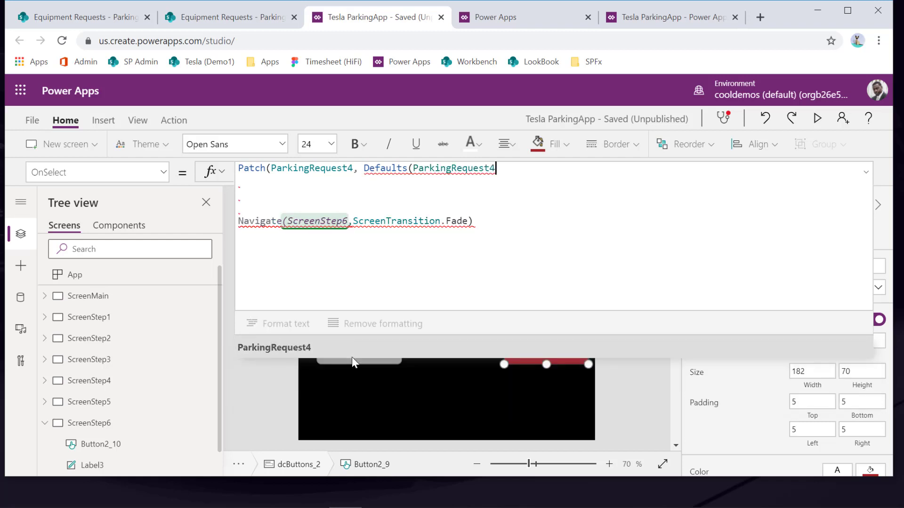
pyautogui.write(')')
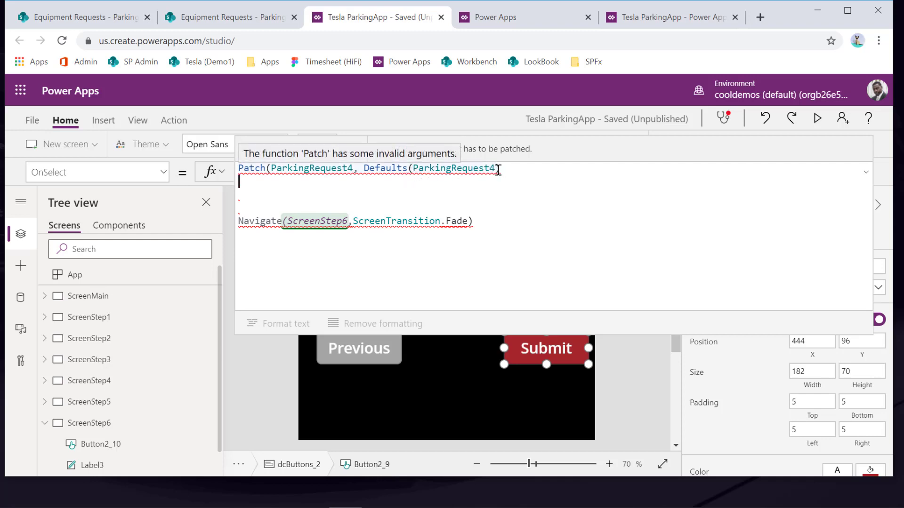
pyautogui.moveTo(495, 170); pyautogui.dragTo(417, 171)
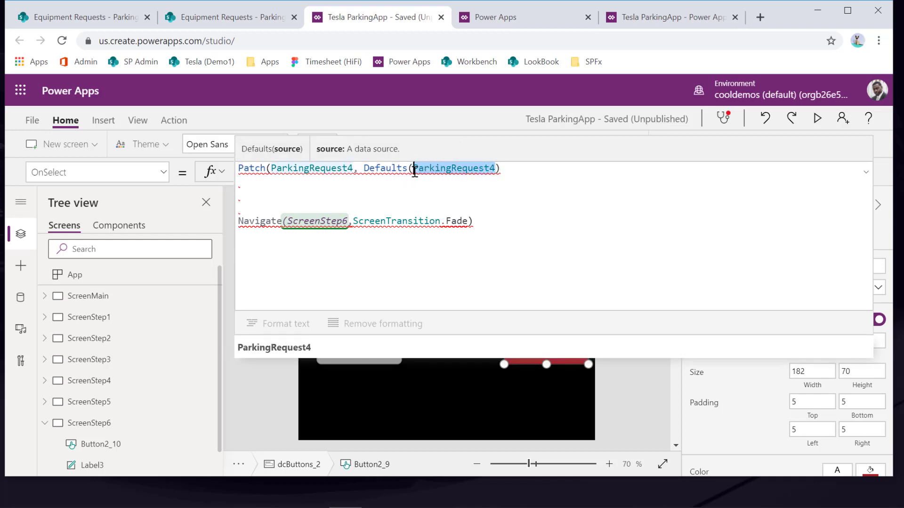
pyautogui.click(528, 177)
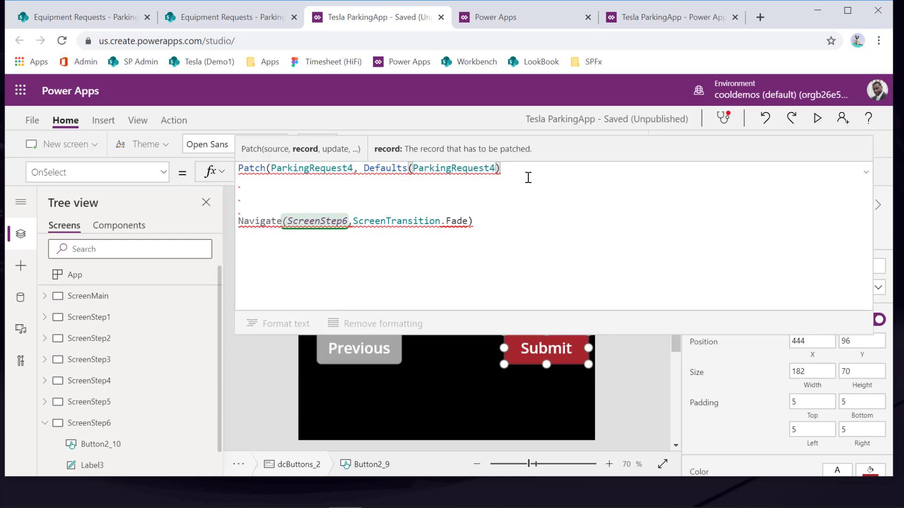
pyautogui.write(',')
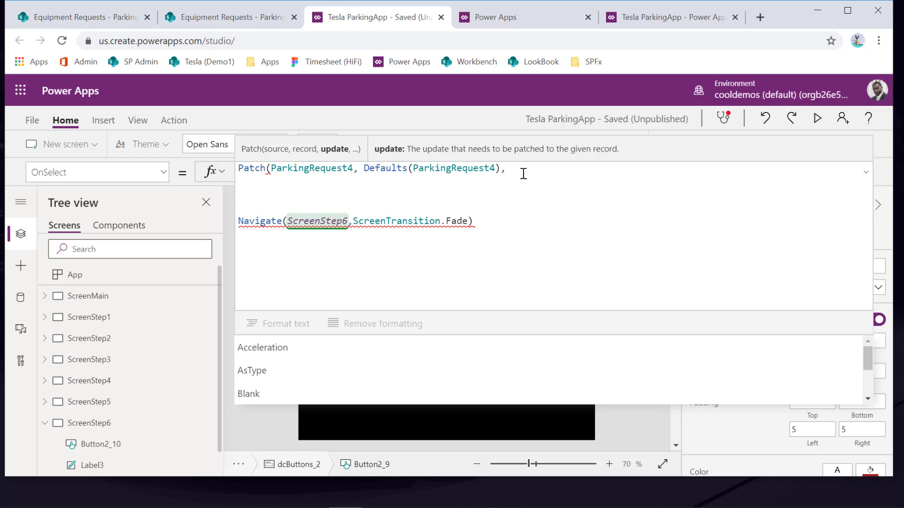
# Step: Add FormStep1.Updates as the update argument of the Patch function
pyautogui.write('form')
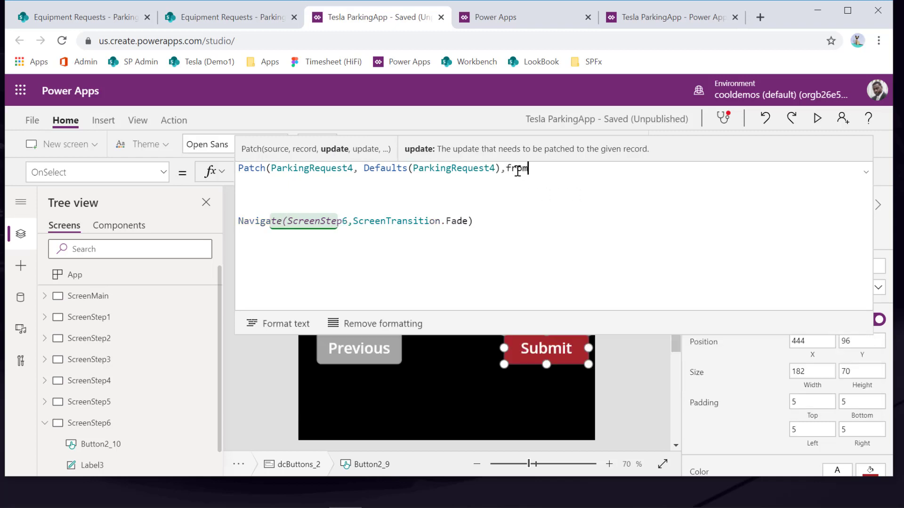
pyautogui.write('ste')
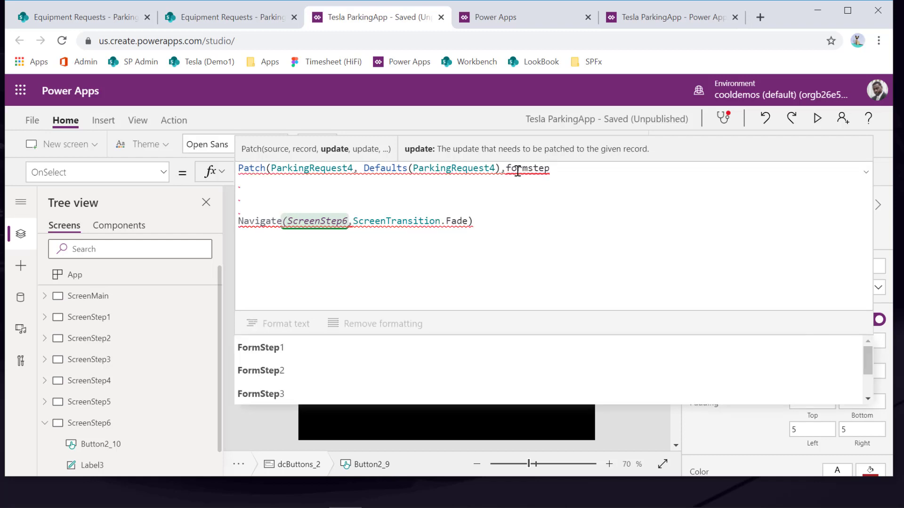
pyautogui.write('p')
pyautogui.click(306, 347)
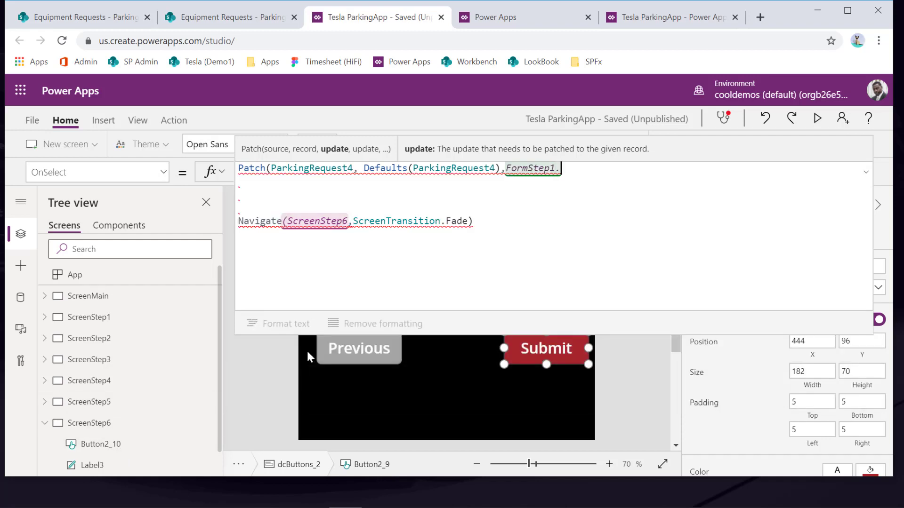
pyautogui.write('.Updates')
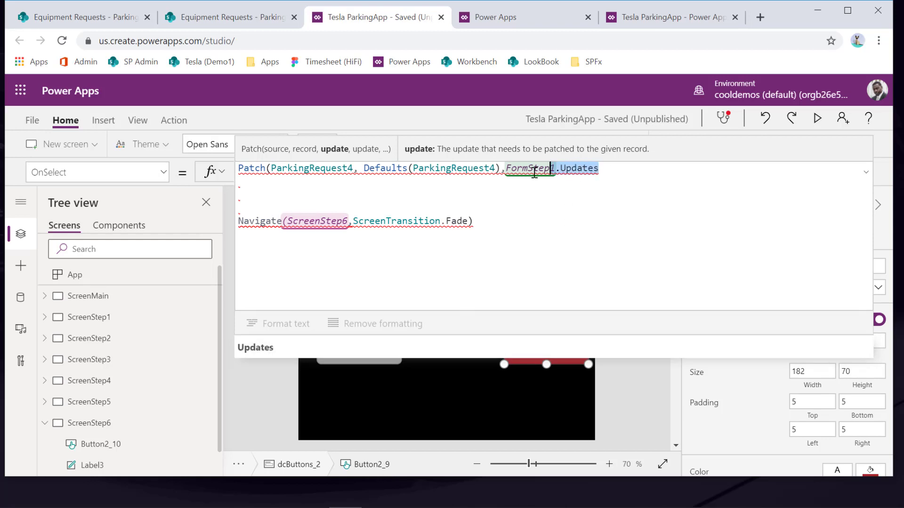
# Step: Duplicate FormStep1.Updates four more times as additional comma-separated update arguments in the Patch function
pyautogui.click(503, 177)
pyautogui.moveTo(503, 178); pyautogui.dragTo(506, 173)
pyautogui.hotkey('ctrl', 'c')
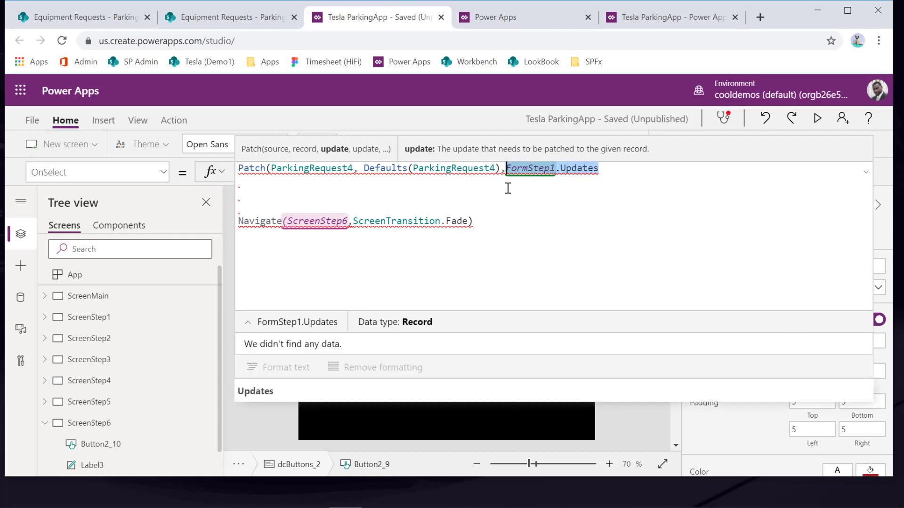
pyautogui.click(616, 169)
pyautogui.write(',')
pyautogui.hotkey('ctrl', 'v')
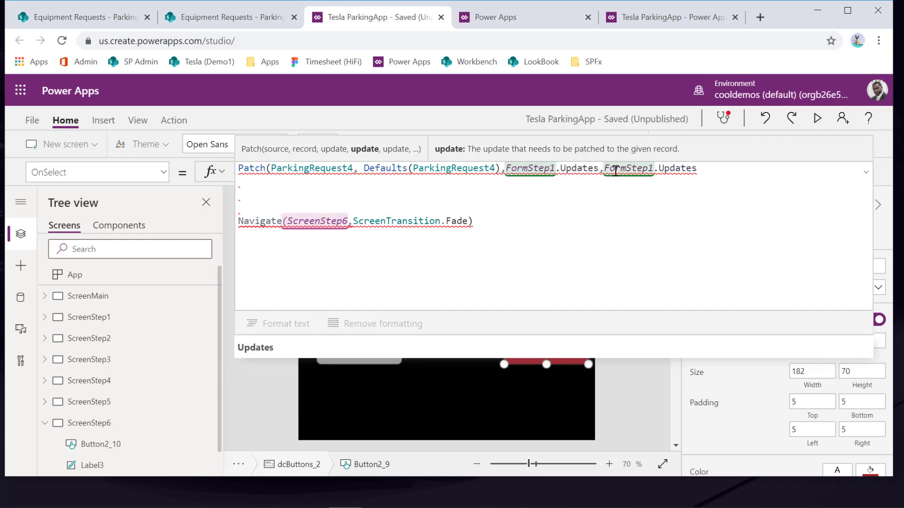
pyautogui.write(',')
pyautogui.hotkey('ctrl', 'v')
pyautogui.write(',')
pyautogui.hotkey('ctrl', 'v')
pyautogui.write(',')
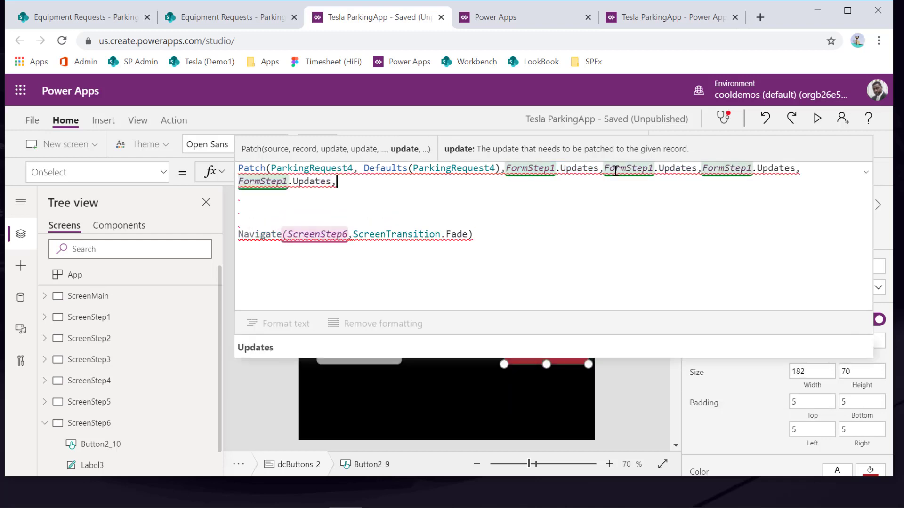
pyautogui.hotkey('ctrl', 'v')
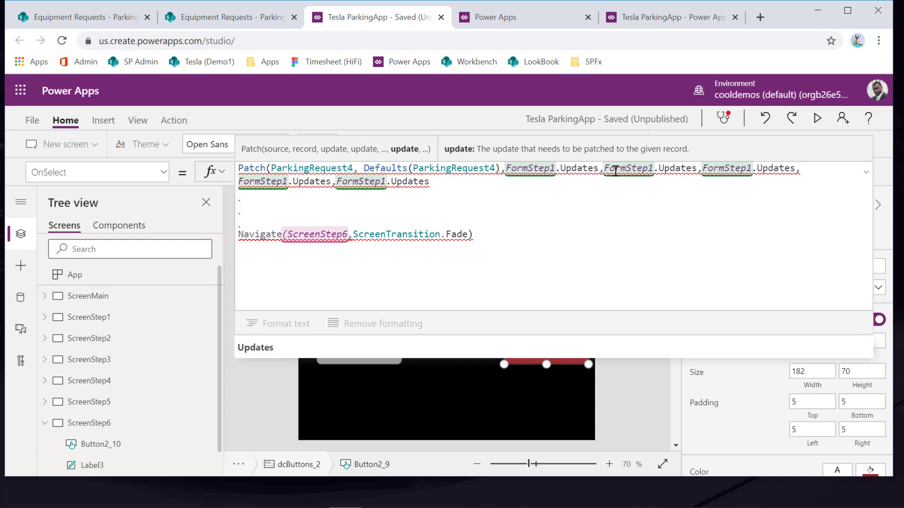
# Step: Renumber the four duplicated form references to FormStep2, FormStep3, FormStep4 and FormStep5, in order
pyautogui.click(655, 169)
pyautogui.click(657, 179)
pyautogui.press('BackSpace')
pyautogui.write('2')
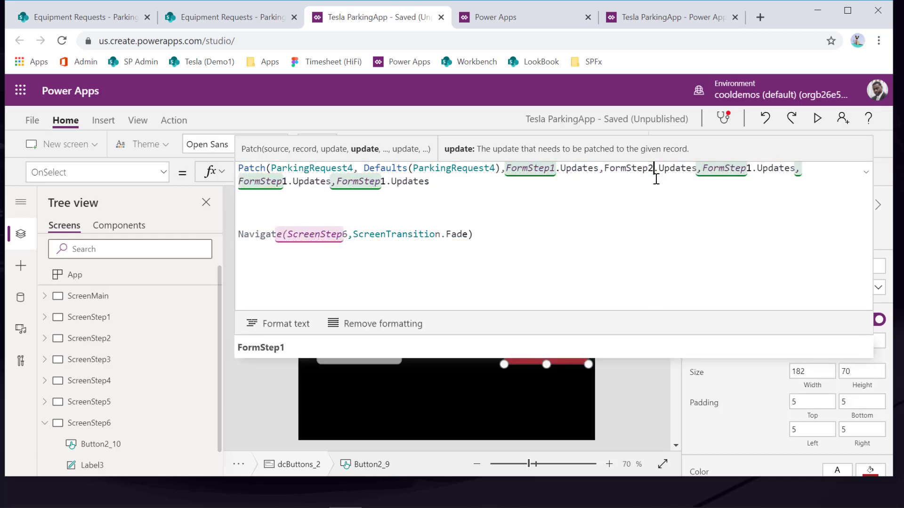
pyautogui.click(752, 169)
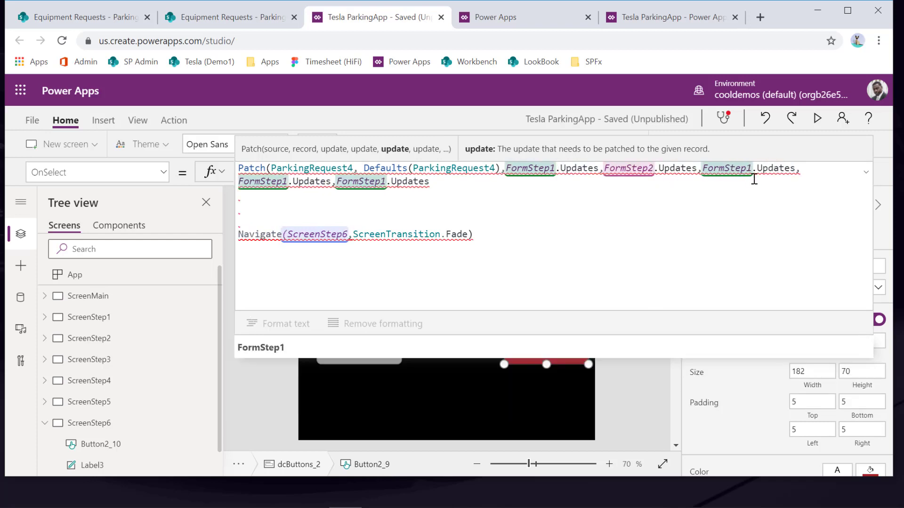
pyautogui.press('BackSpace')
pyautogui.write('3')
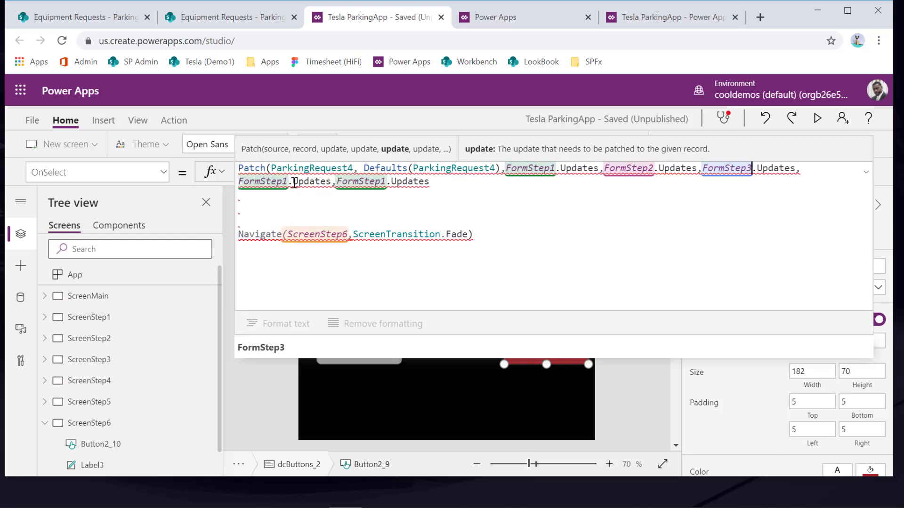
pyautogui.click(283, 182)
pyautogui.press('BackSpace')
pyautogui.write('4')
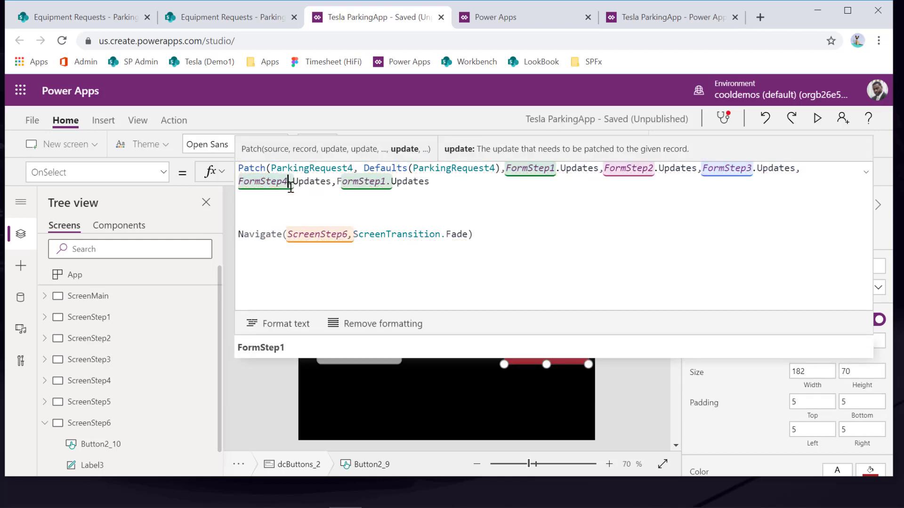
pyautogui.click(386, 183)
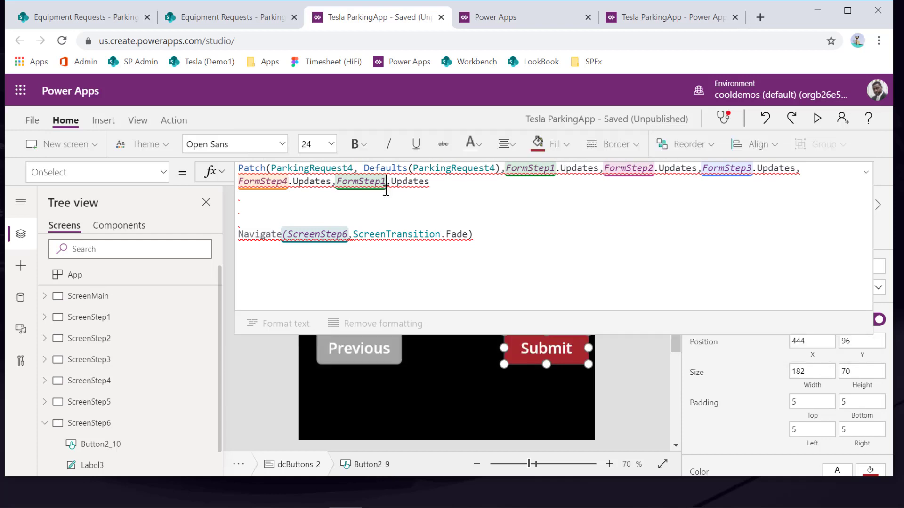
pyautogui.press('BackSpace')
pyautogui.write('5')
# Step: Close the Patch call with a parenthesis and semicolon, and remove the blank lines before the Navigate call
pyautogui.click(459, 187)
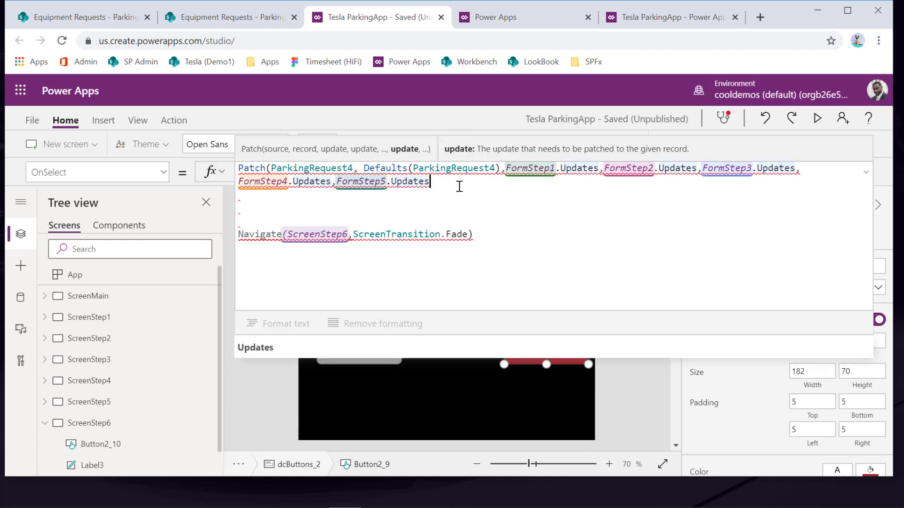
pyautogui.write(')')
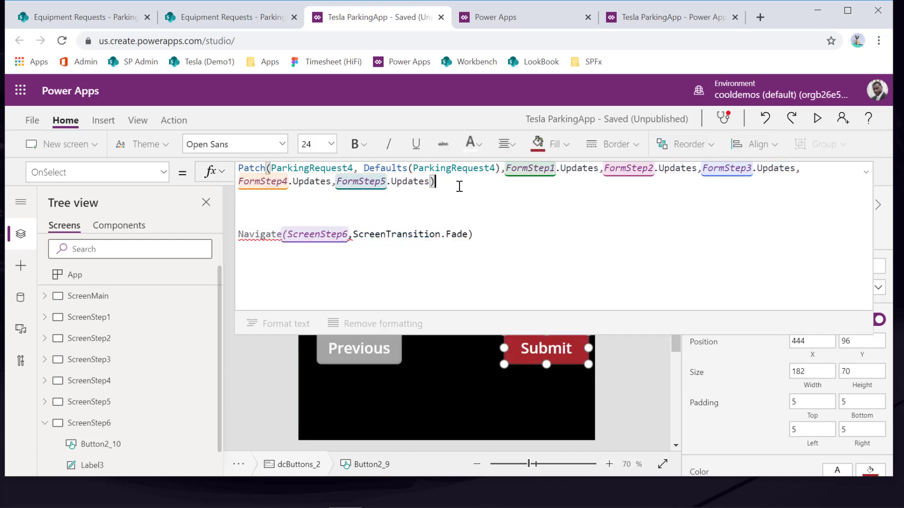
pyautogui.write(';')
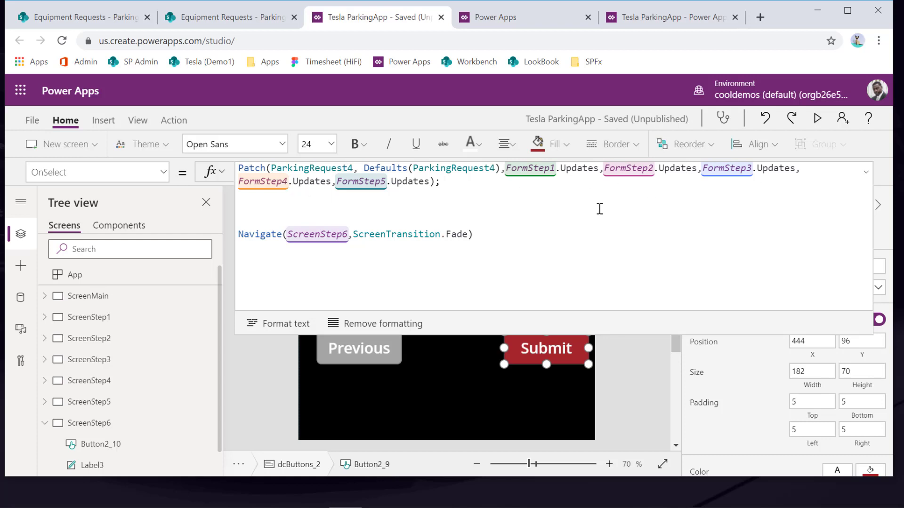
pyautogui.press('Delete')
pyautogui.press('Delete')
pyautogui.press('Delete')
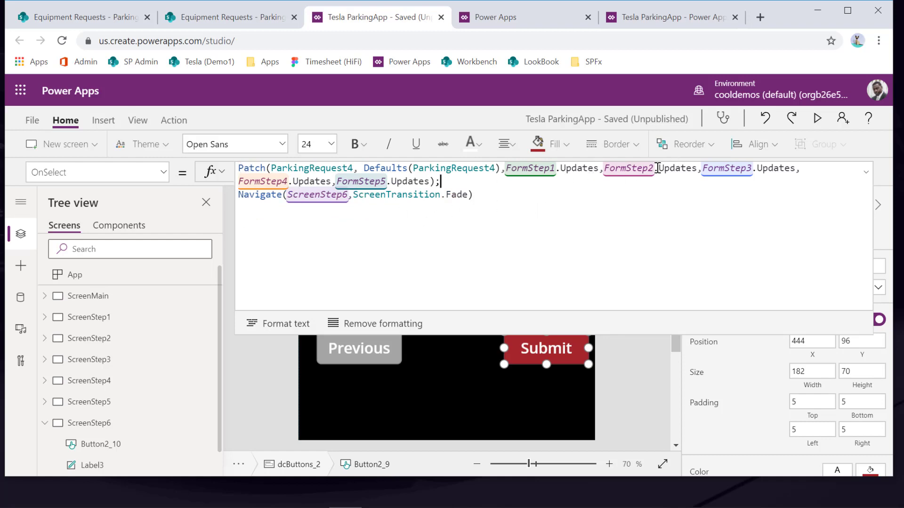
pyautogui.doubleClick(625, 178)
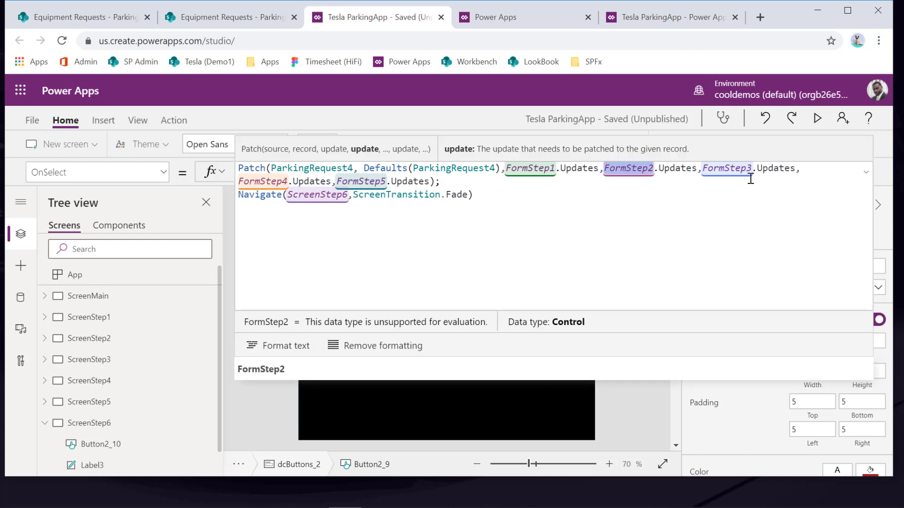
pyautogui.doubleClick(725, 178)
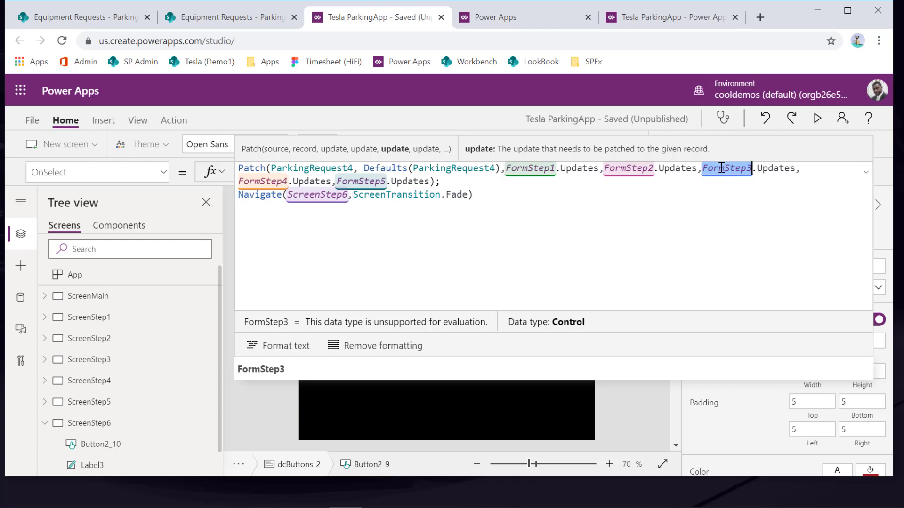
pyautogui.click(445, 182)
pyautogui.hotkey('ctrl', 'shift', 'Home')
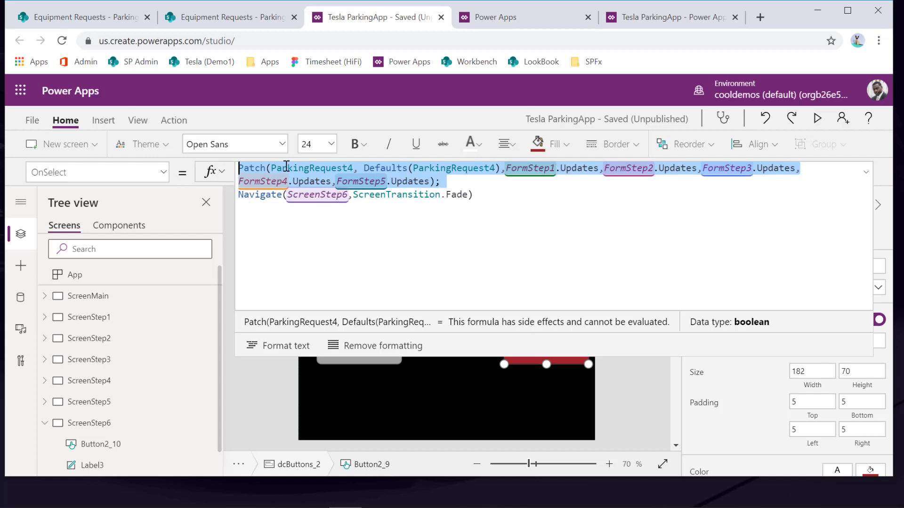
# Step: Join the Navigate call onto the same line after the Patch statement and collapse the expanded formula editor
pyautogui.click(455, 186)
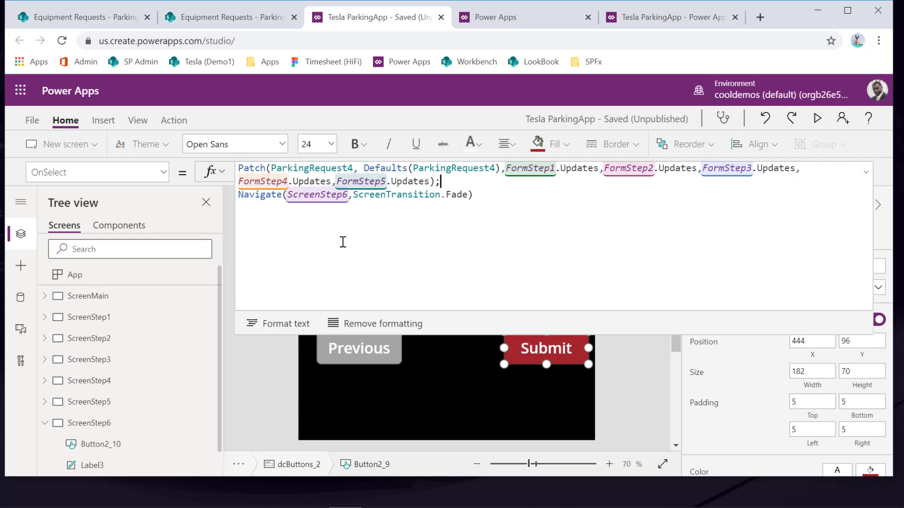
pyautogui.press('Delete')
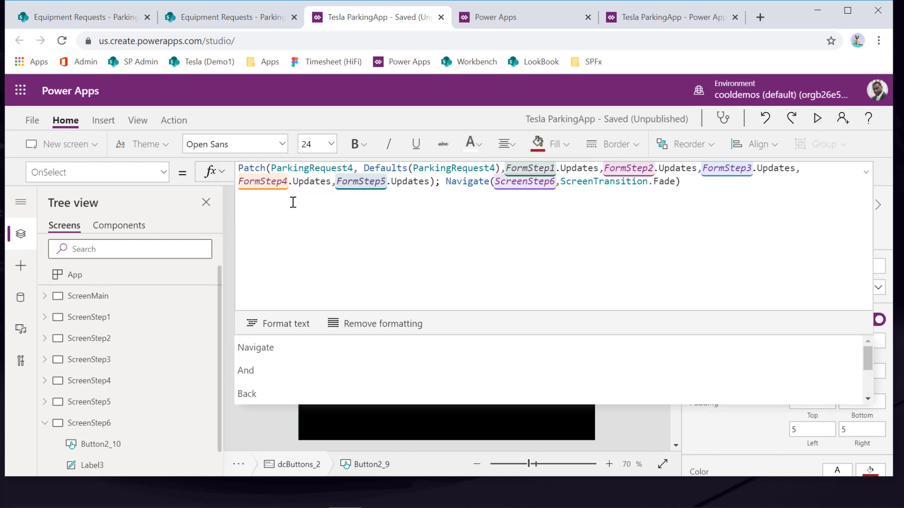
pyautogui.moveTo(441, 182); pyautogui.dragTo(469, 183)
pyautogui.moveTo(572, 182); pyautogui.dragTo(699, 188)
pyautogui.click(699, 188)
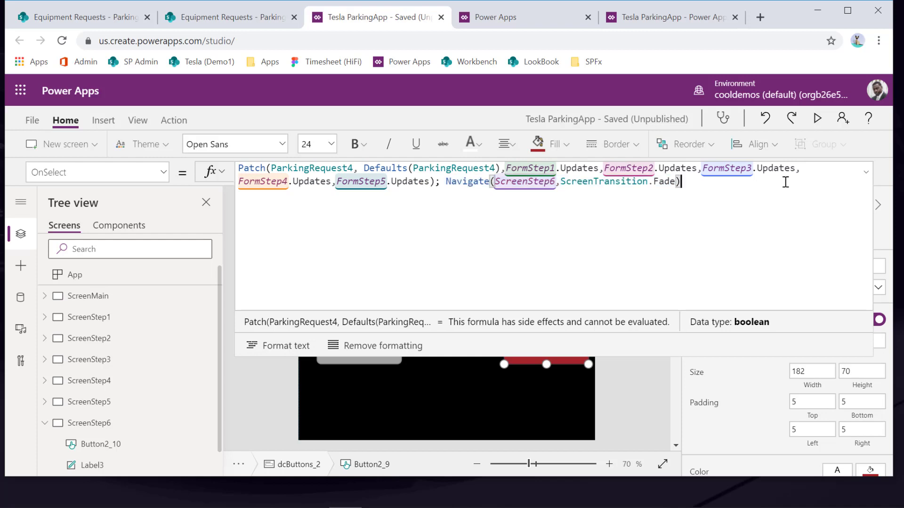
pyautogui.click(865, 172)
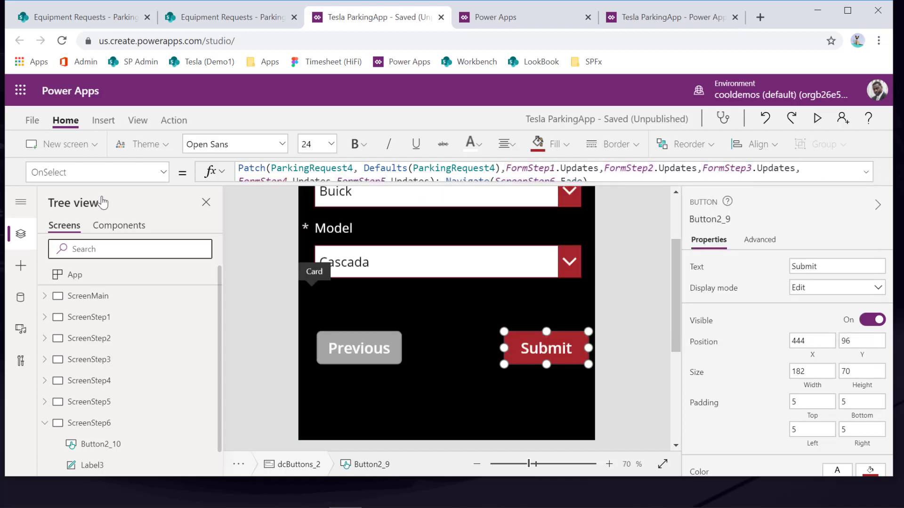
# Step: Save the Tesla ParkingApp and publish this version
pyautogui.click(32, 120)
pyautogui.click(141, 315)
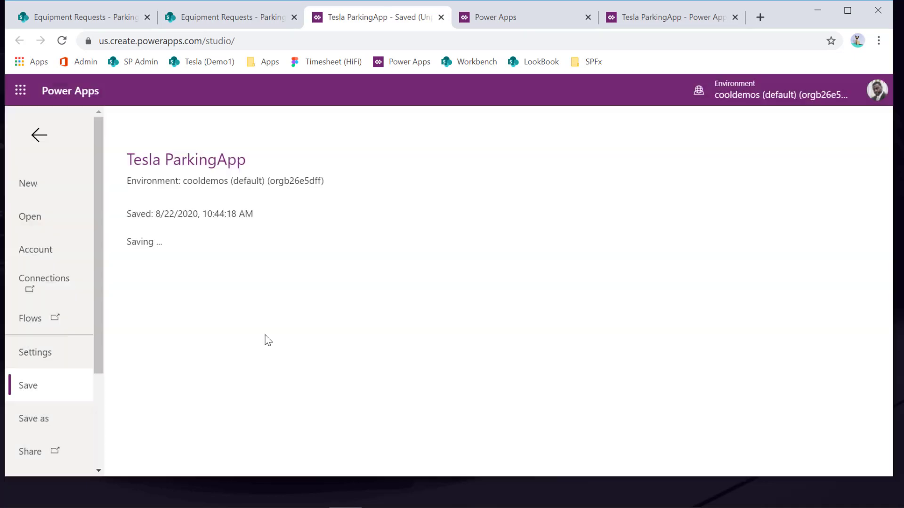
pyautogui.click(182, 283)
pyautogui.click(473, 358)
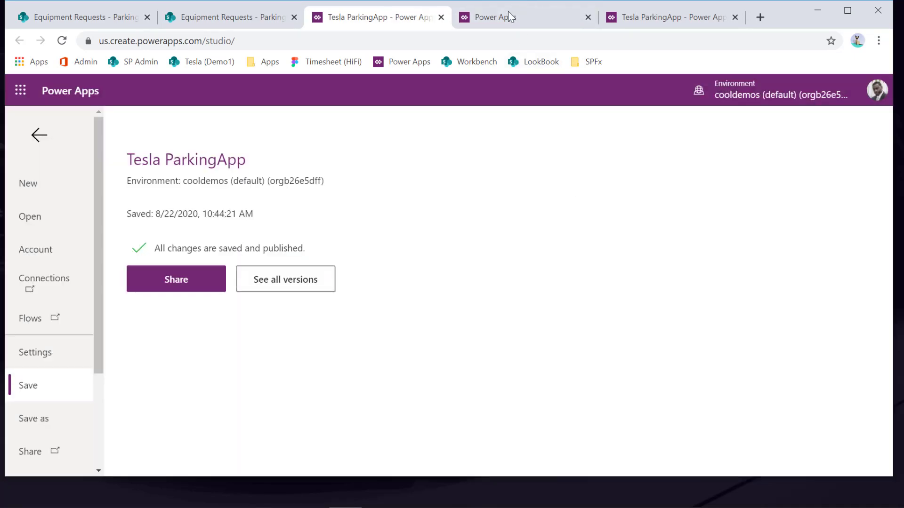
# Step: Launch the Tesla ParkingApp from the apps list, closing its old player tab, and reload the new one
pyautogui.click(509, 14)
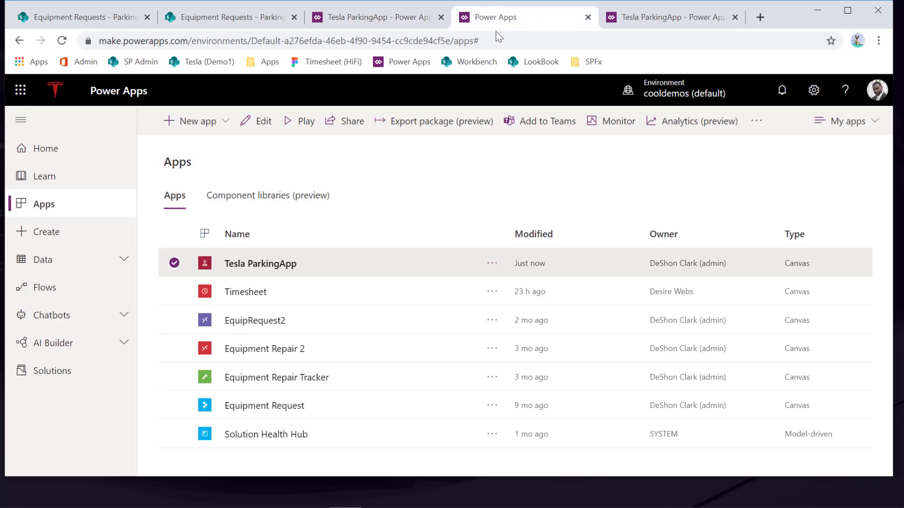
pyautogui.click(248, 265)
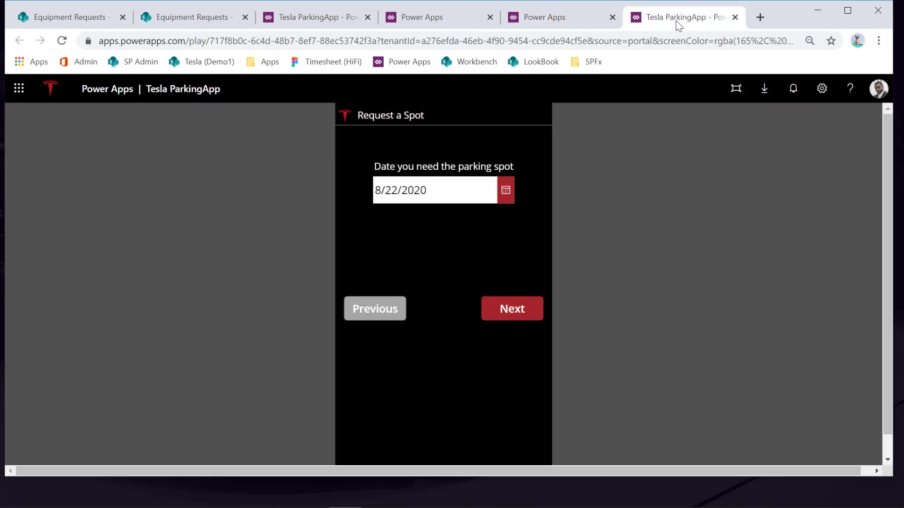
pyautogui.click(735, 17)
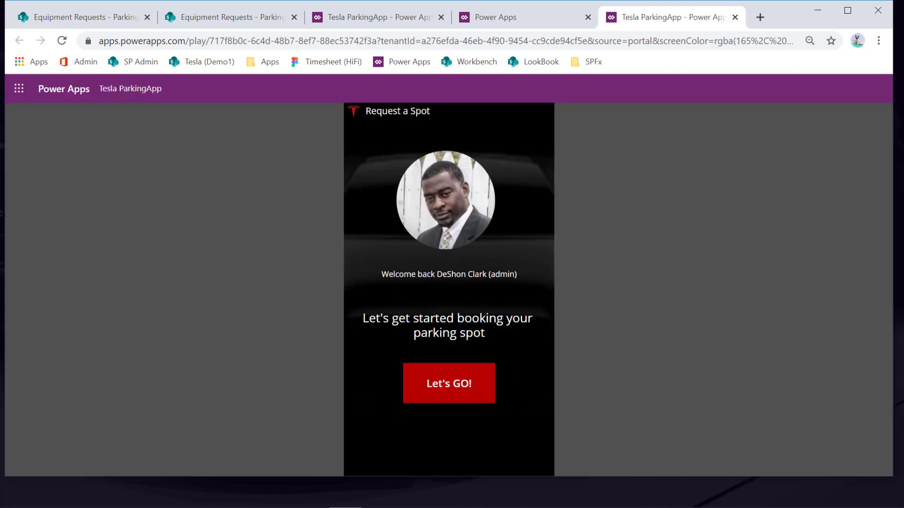
pyautogui.click(64, 42)
pyautogui.press('F5')
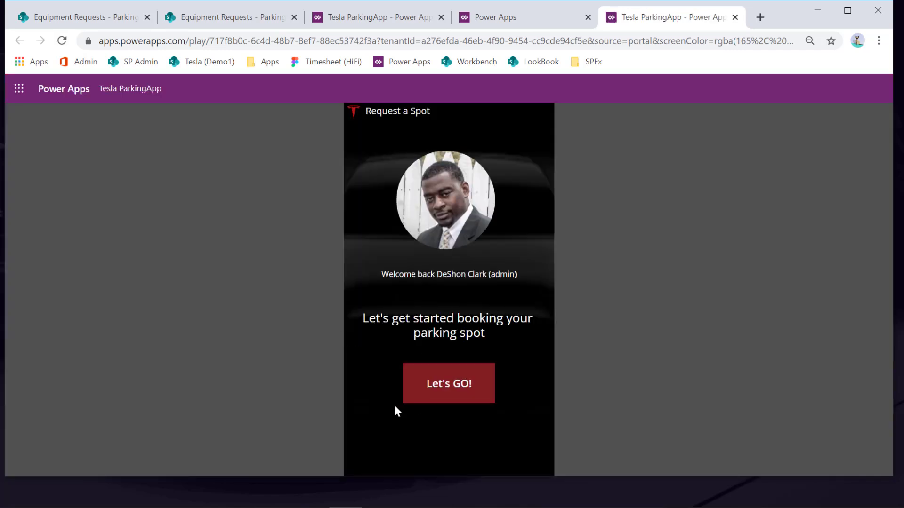
# Step: Start a parking request in the running app, enter the badge number and continue through the date step
pyautogui.click(411, 400)
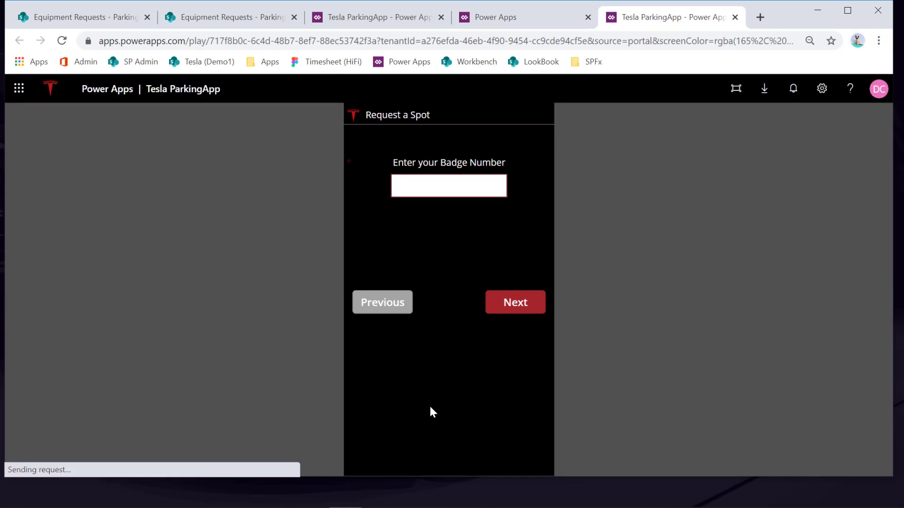
pyautogui.click(441, 186)
pyautogui.write('35253245')
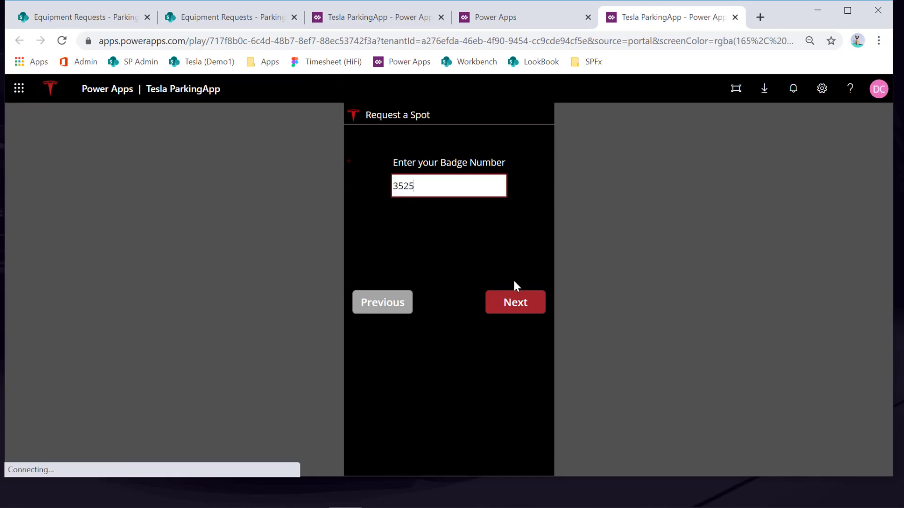
pyautogui.click(515, 302)
pyautogui.click(516, 303)
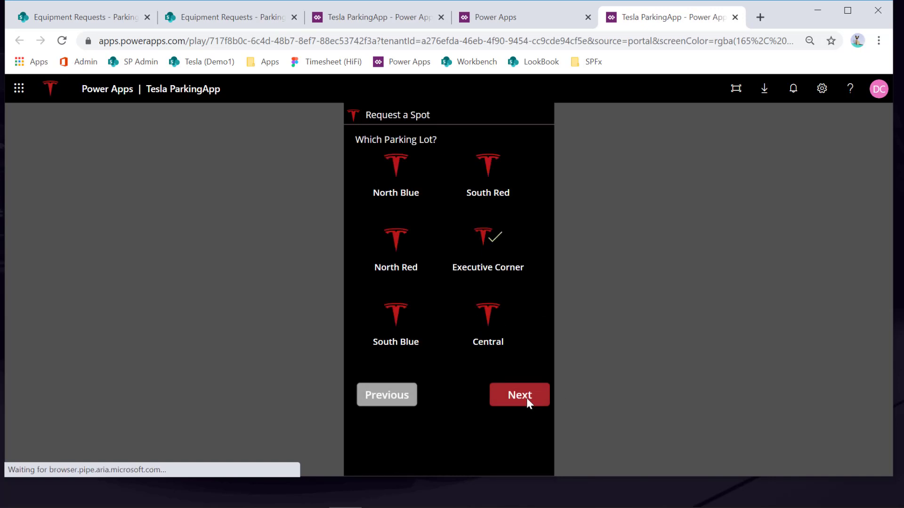
# Step: Continue past the parking lot page, try the Other special type, and proceed with EV Charger selected instead
pyautogui.click(517, 381)
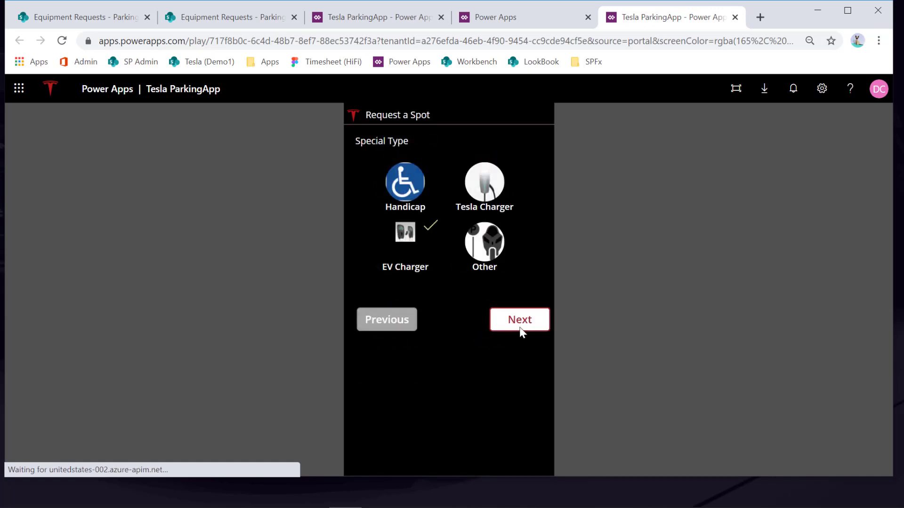
pyautogui.click(491, 249)
pyautogui.click(472, 340)
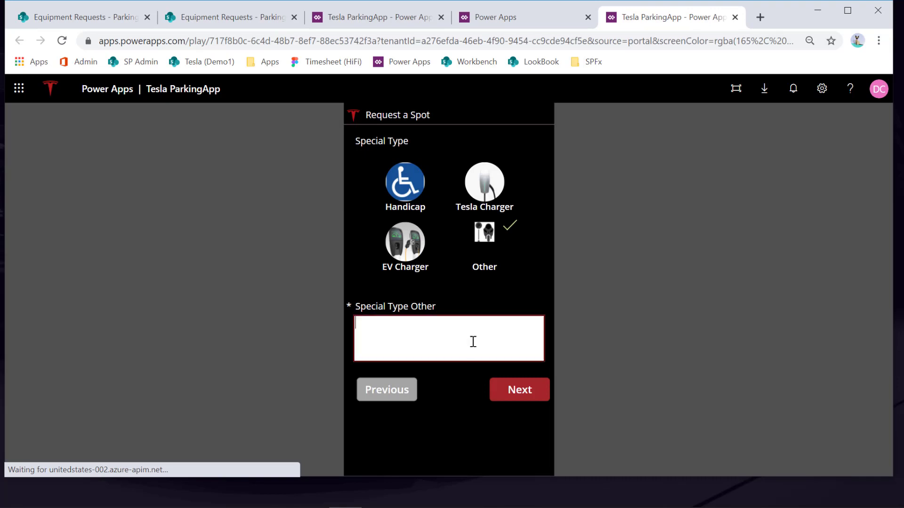
pyautogui.click(419, 259)
pyautogui.click(536, 326)
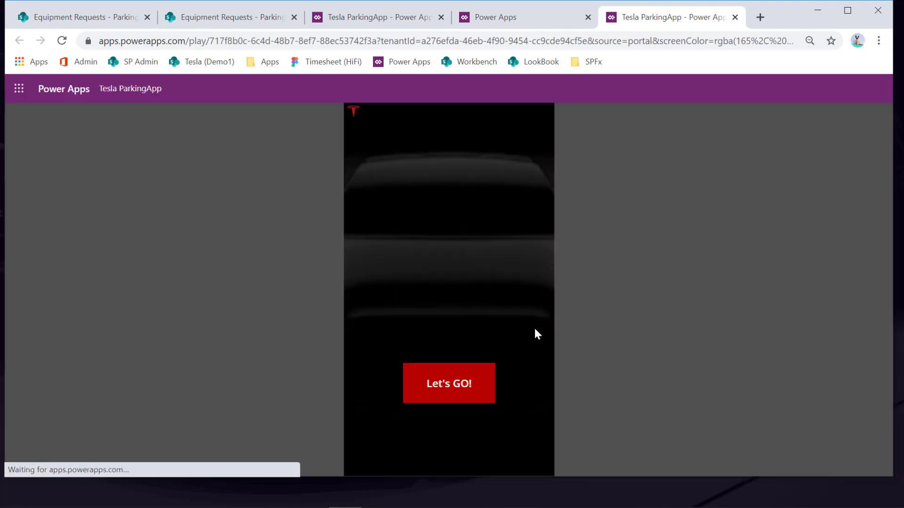
# Step: Start a new parking request with a badge number, keep the offered date, and choose the Executive Corner lot
pyautogui.click(474, 384)
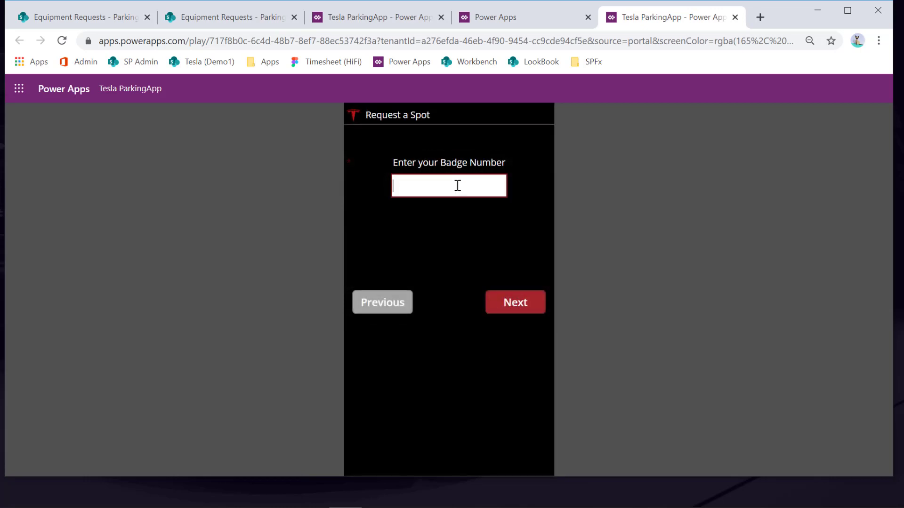
pyautogui.write('836346')
pyautogui.click(516, 304)
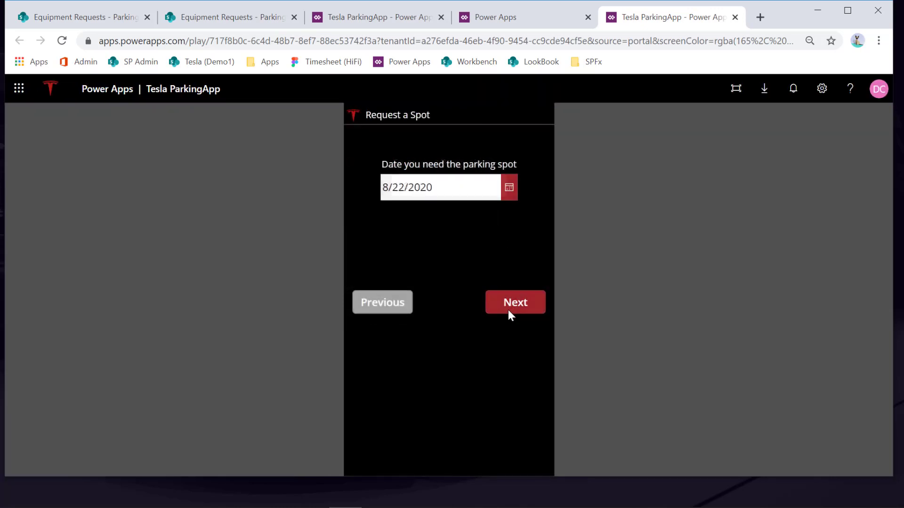
pyautogui.click(506, 312)
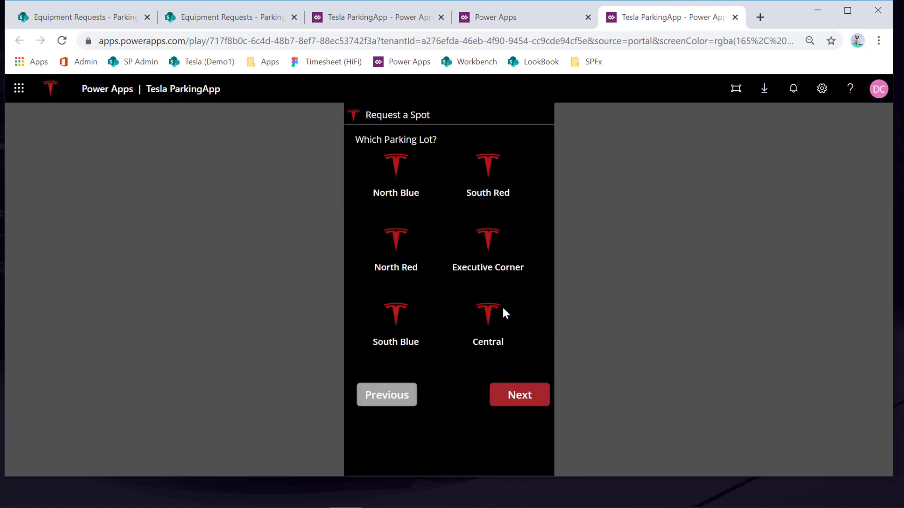
pyautogui.click(493, 245)
pyautogui.click(517, 395)
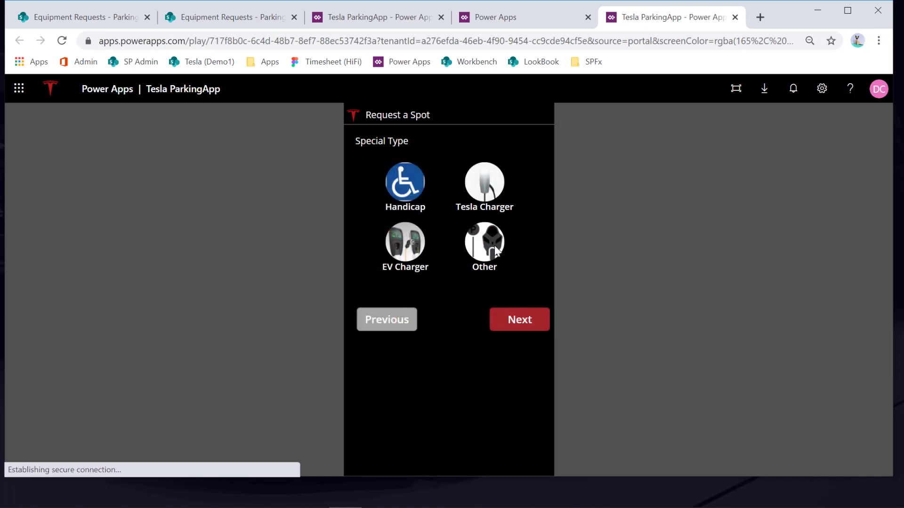
# Step: Set the special type to Other with the text 6543654, and test moving forward and back between the lot and special type pages
pyautogui.click(492, 241)
pyautogui.click(531, 330)
pyautogui.write('6543654')
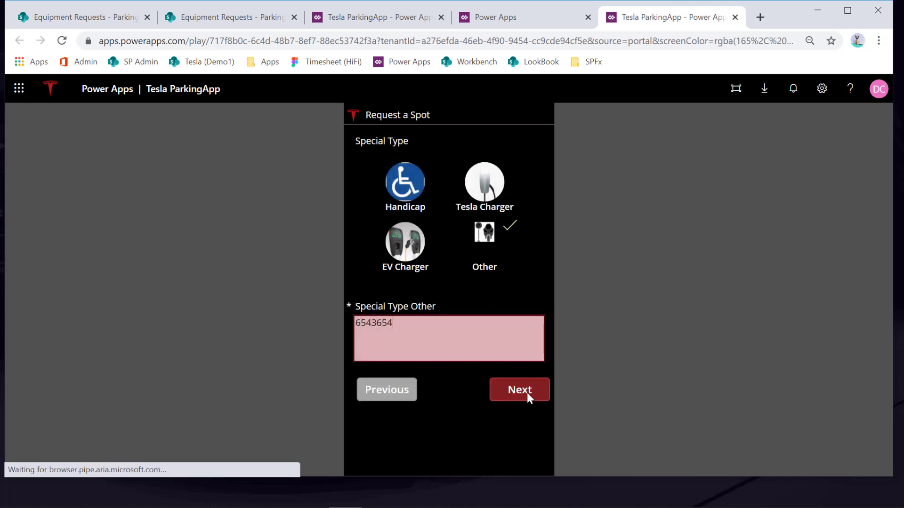
pyautogui.click(521, 394)
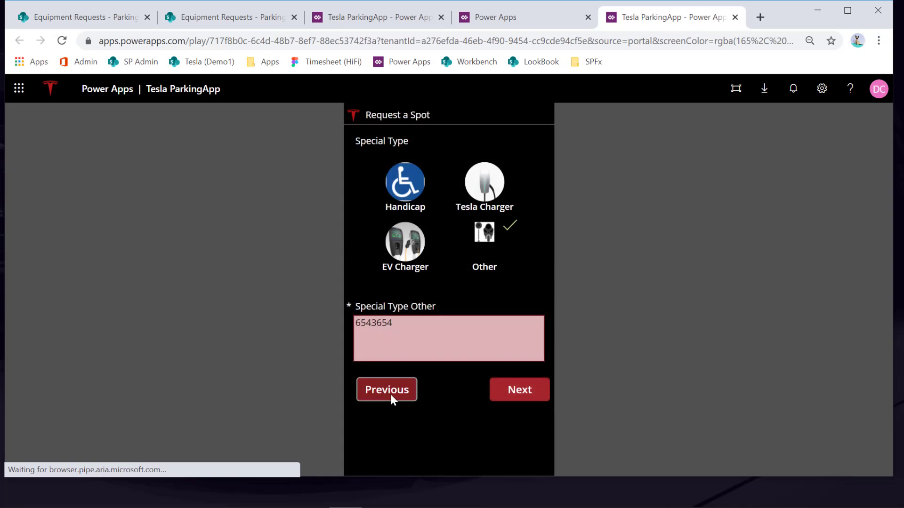
pyautogui.click(391, 394)
pyautogui.click(524, 312)
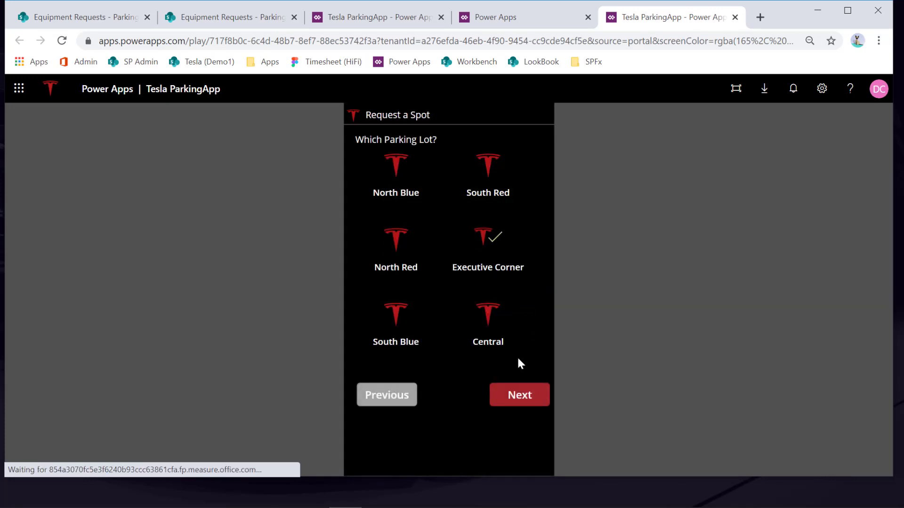
pyautogui.click(521, 393)
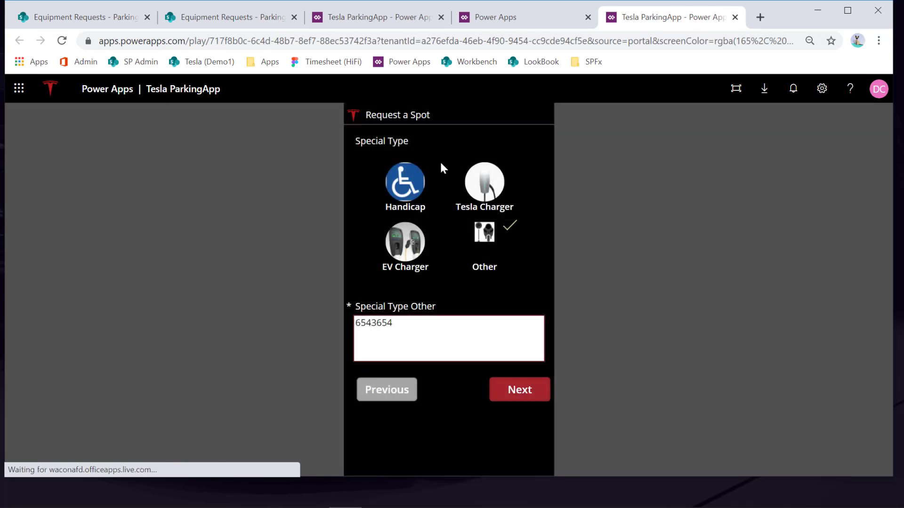
# Step: Return to the app editor and make the Next button on ScreenStep4 navigate to ScreenStep5
pyautogui.click(341, 17)
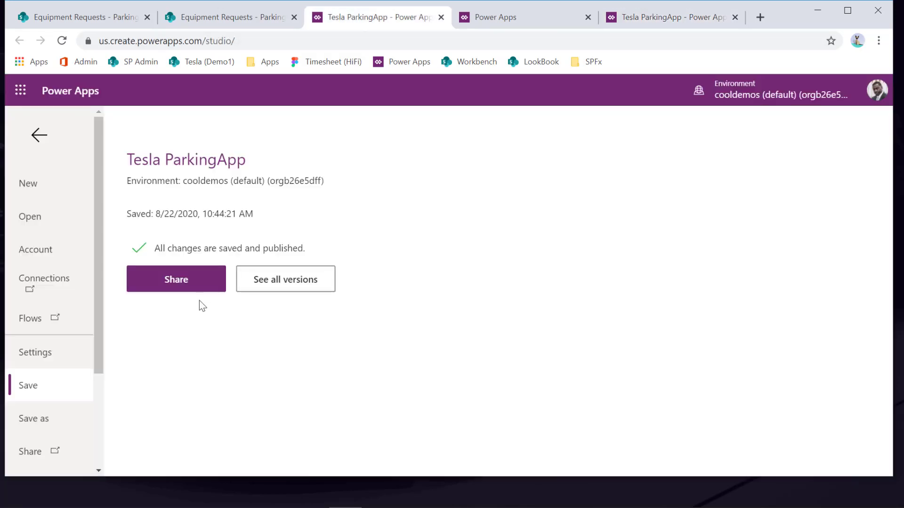
pyautogui.click(40, 135)
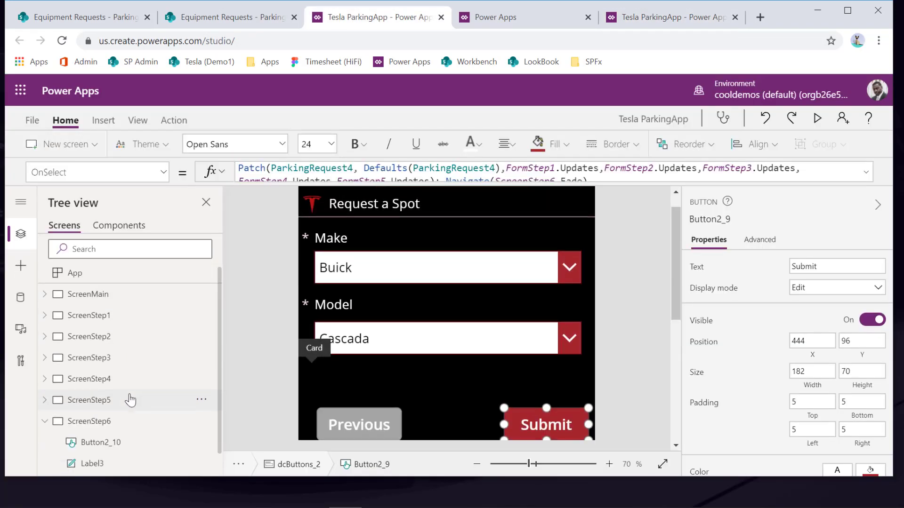
pyautogui.click(87, 380)
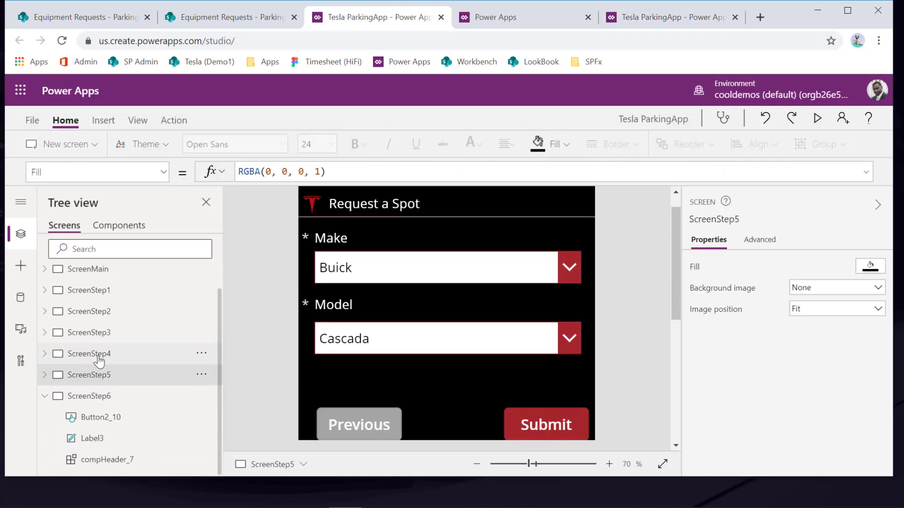
pyautogui.click(96, 358)
pyautogui.scroll(-4, 465, 380)
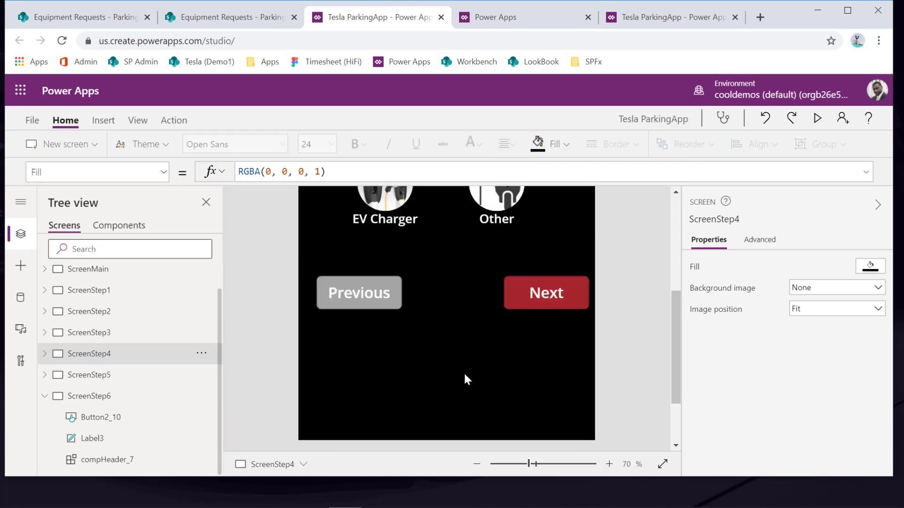
pyautogui.click(548, 294)
pyautogui.click(549, 294)
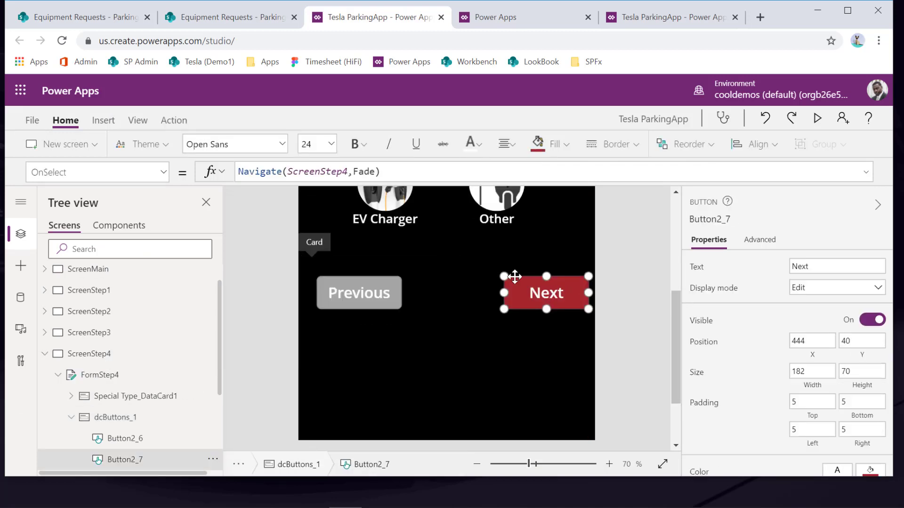
pyautogui.click(351, 173)
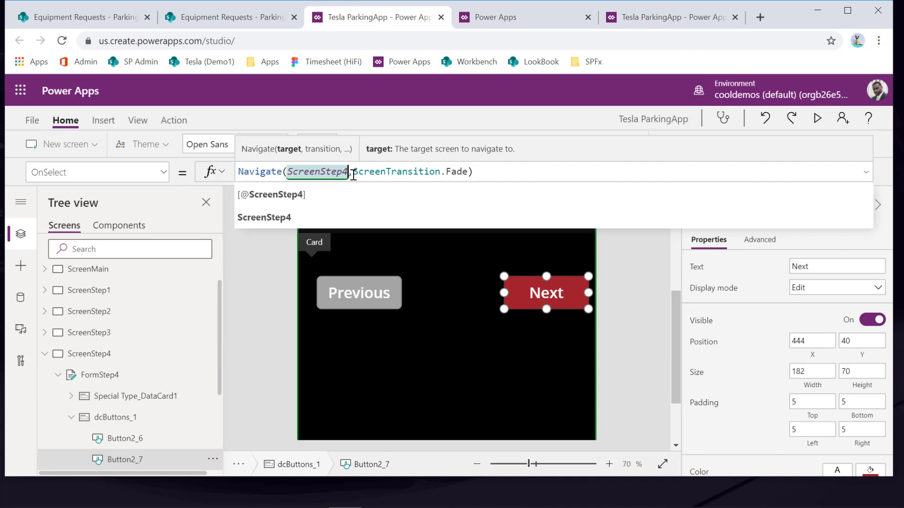
pyautogui.press('BackSpace')
pyautogui.write('3')
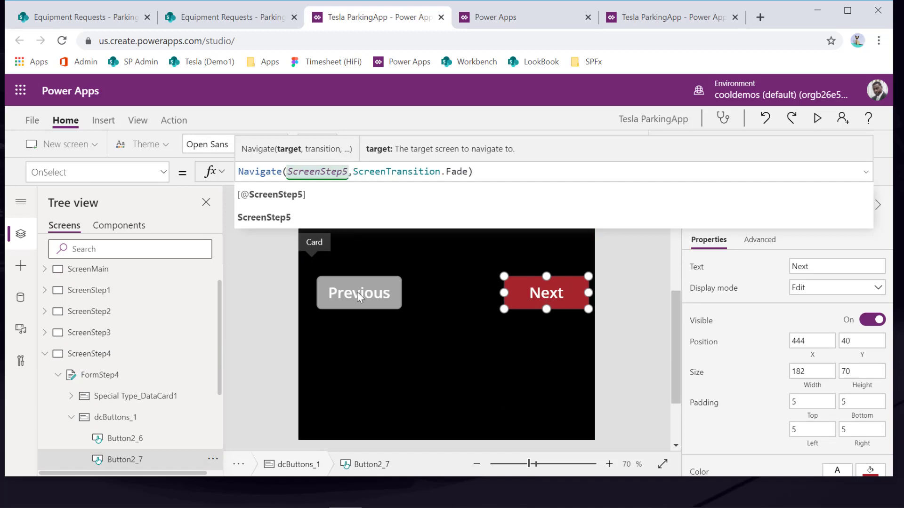
# Step: Check the OnSelect formulas of ScreenStep4's Previous button and of ScreenStep5's Previous and Submit buttons
pyautogui.click(358, 293)
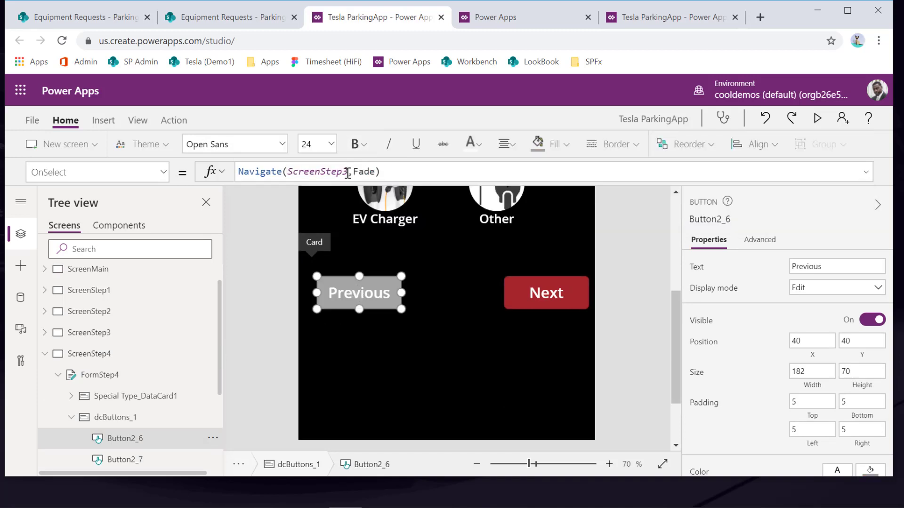
pyautogui.click(45, 354)
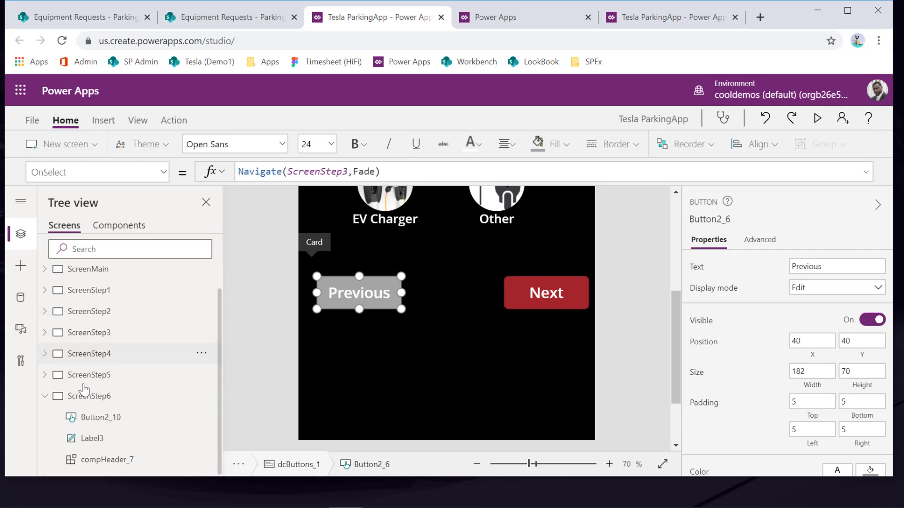
pyautogui.click(113, 375)
pyautogui.click(380, 233)
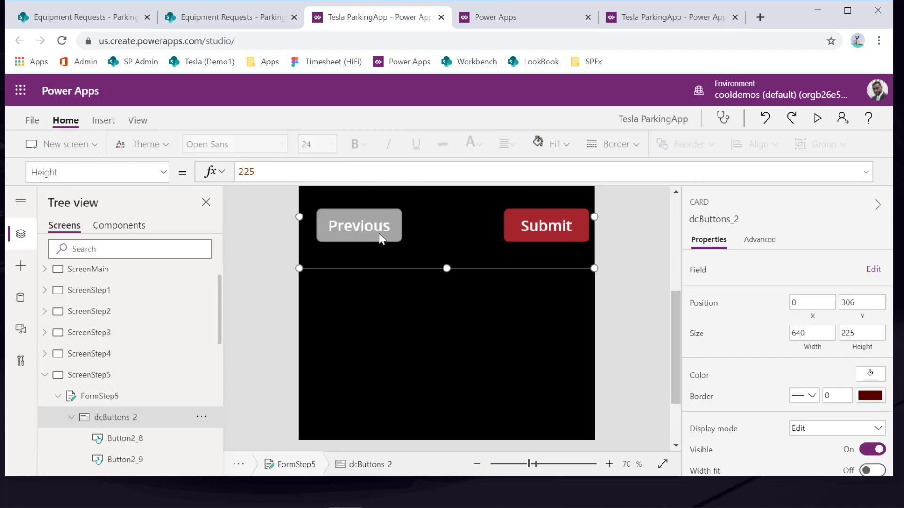
pyautogui.click(379, 234)
pyautogui.click(518, 237)
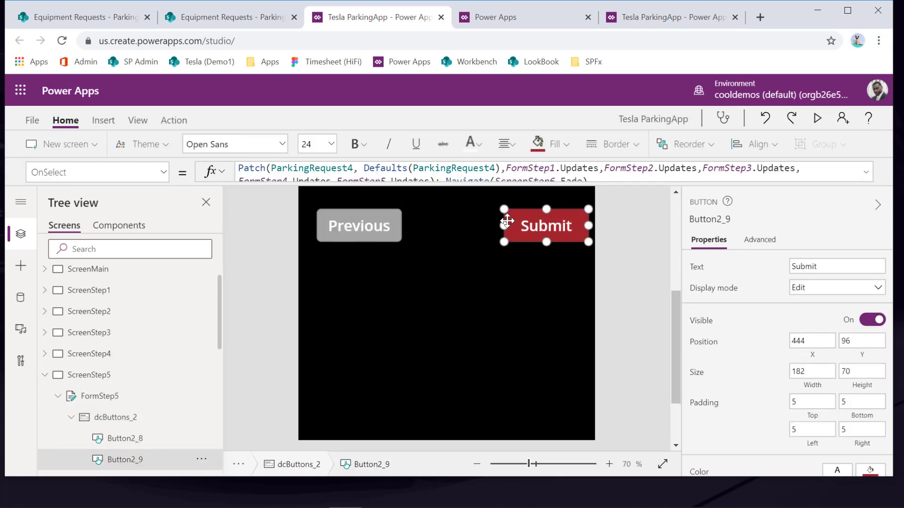
pyautogui.click(384, 179)
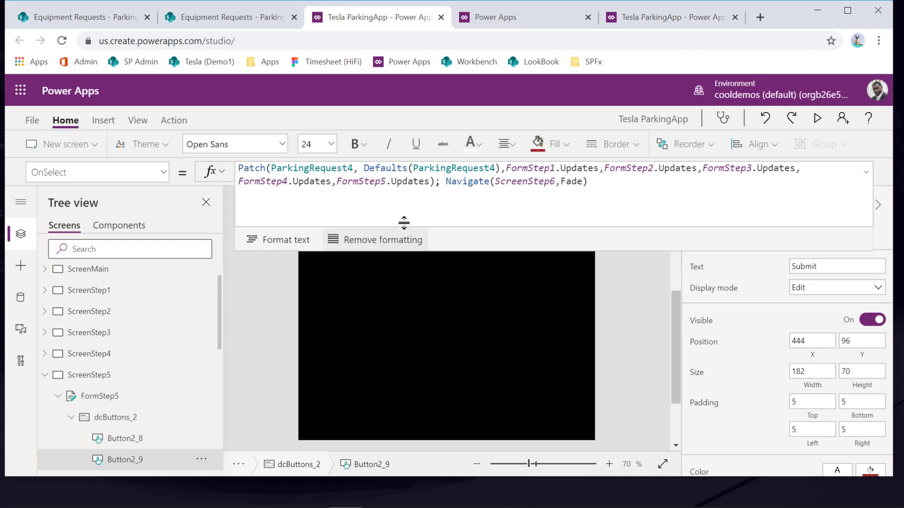
# Step: Save the corrected Tesla ParkingApp and publish this version
pyautogui.click(32, 121)
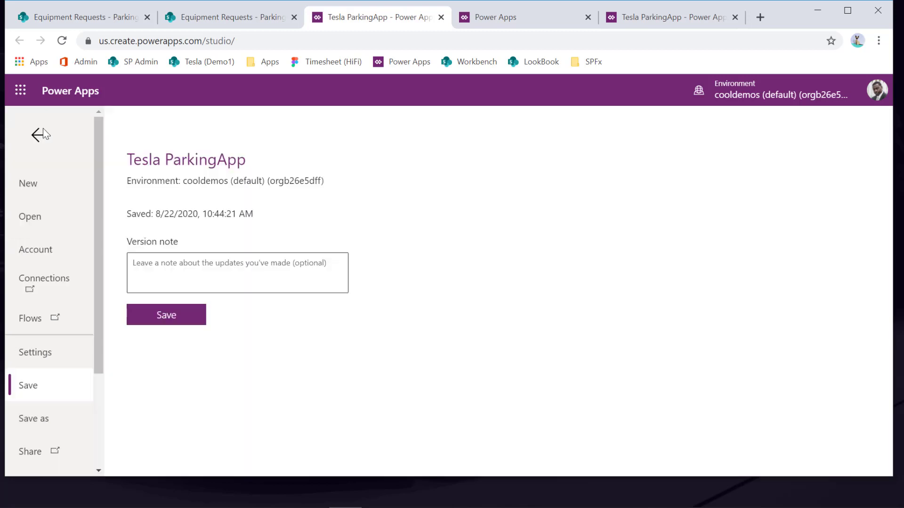
pyautogui.click(165, 315)
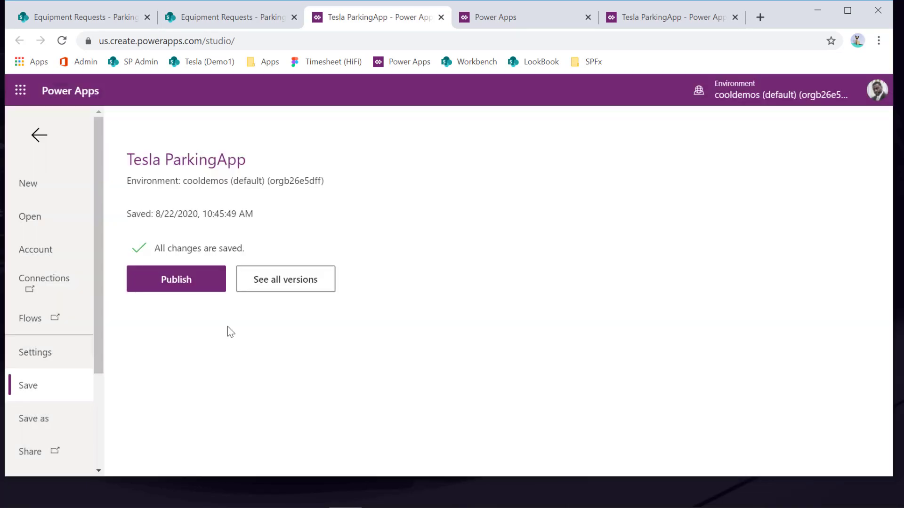
pyautogui.click(200, 288)
pyautogui.click(463, 355)
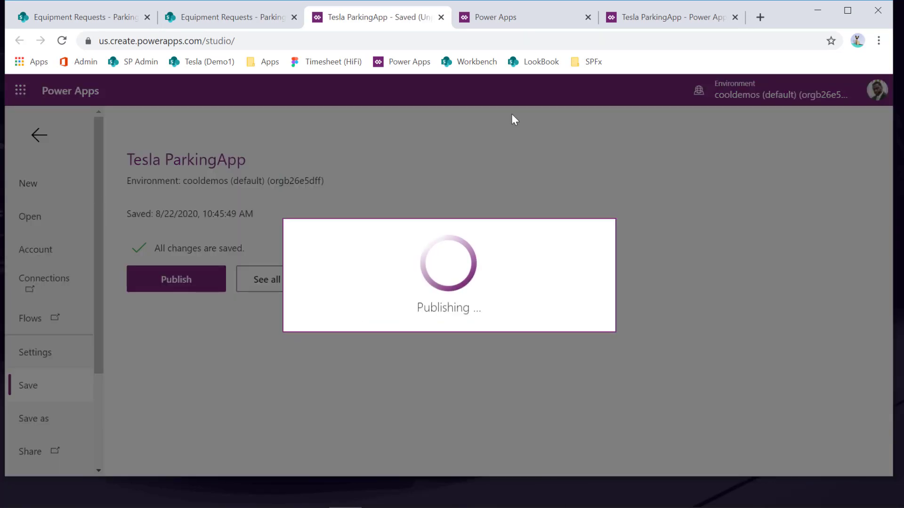
# Step: Close the old player tab and launch the Tesla ParkingApp again from the apps list
pyautogui.click(695, 24)
pyautogui.click(735, 17)
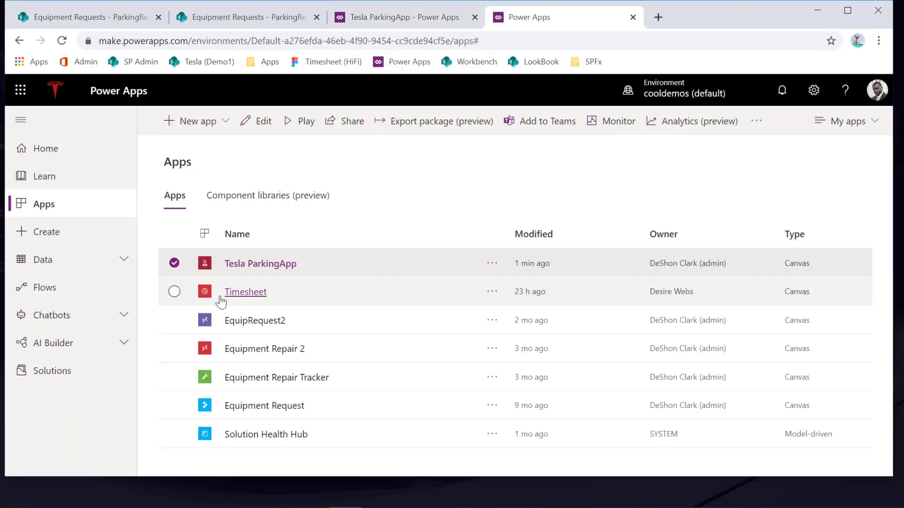
pyautogui.click(249, 265)
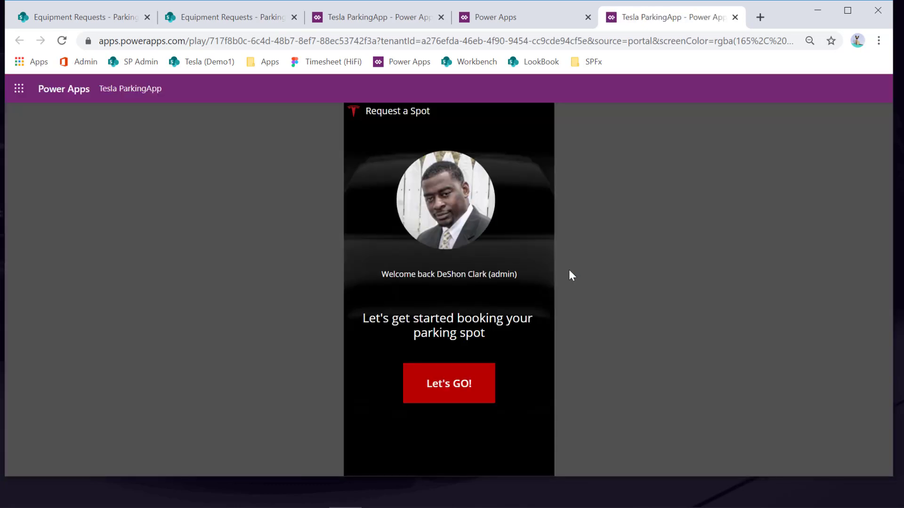
# Step: Enter a badge number for the new parking request and continue through the date page
pyautogui.click(456, 185)
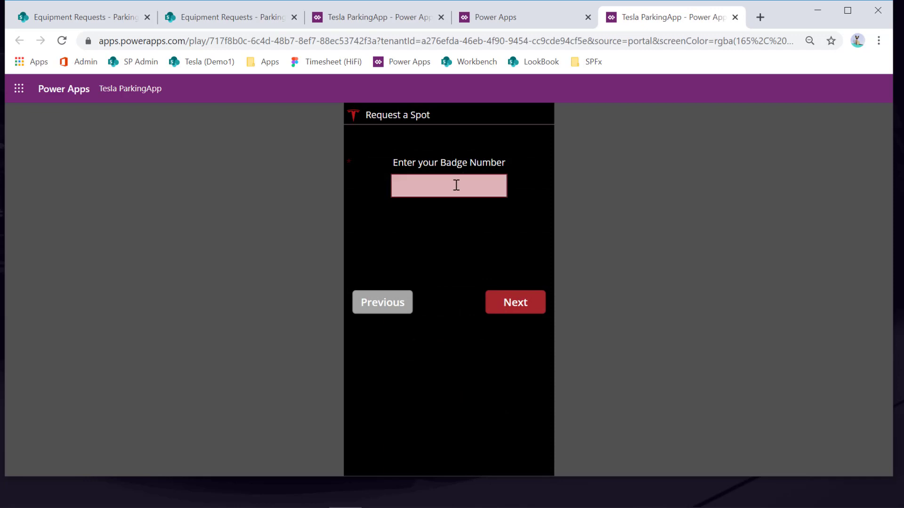
pyautogui.write('542524')
pyautogui.click(518, 313)
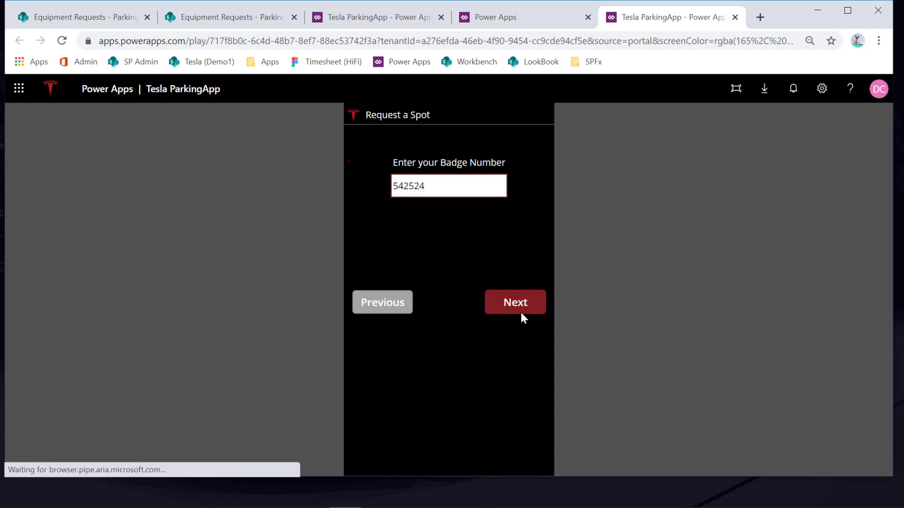
pyautogui.click(507, 310)
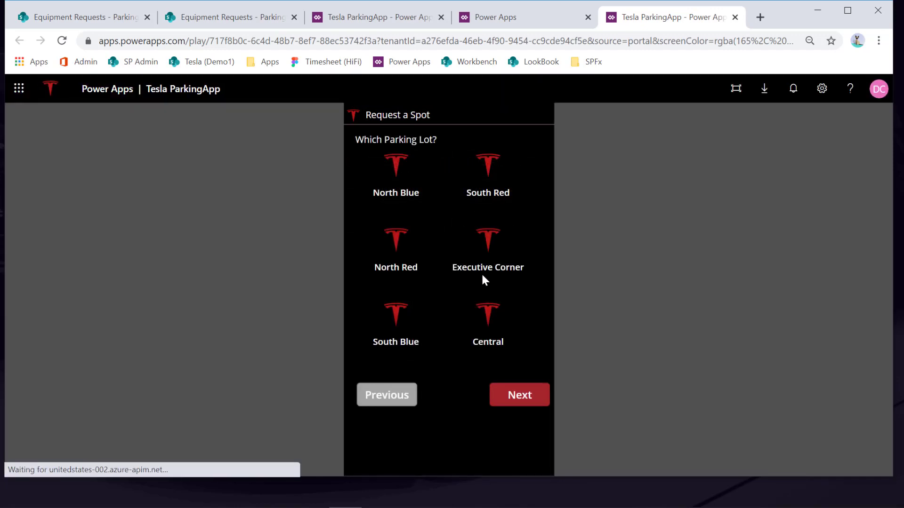
# Step: Choose the Executive Corner lot and the EV Charger special type, and continue to the following page
pyautogui.click(485, 229)
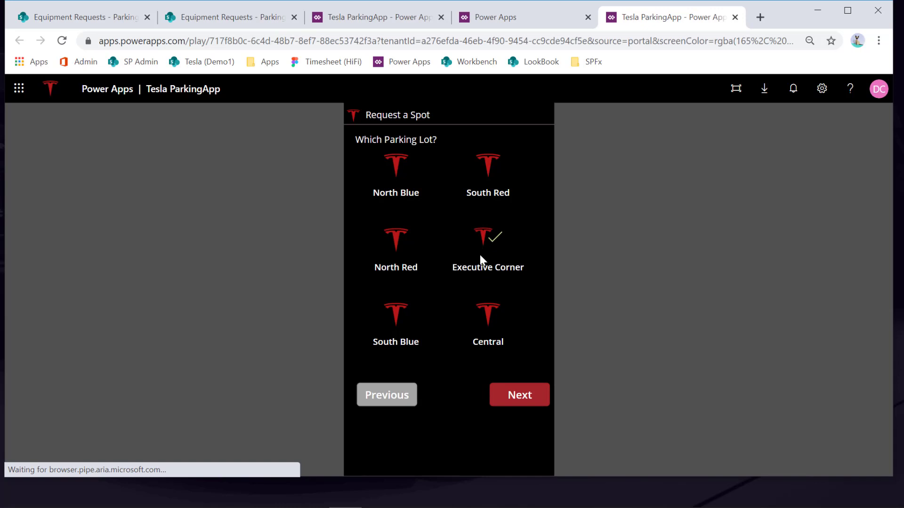
pyautogui.click(520, 387)
pyautogui.click(393, 252)
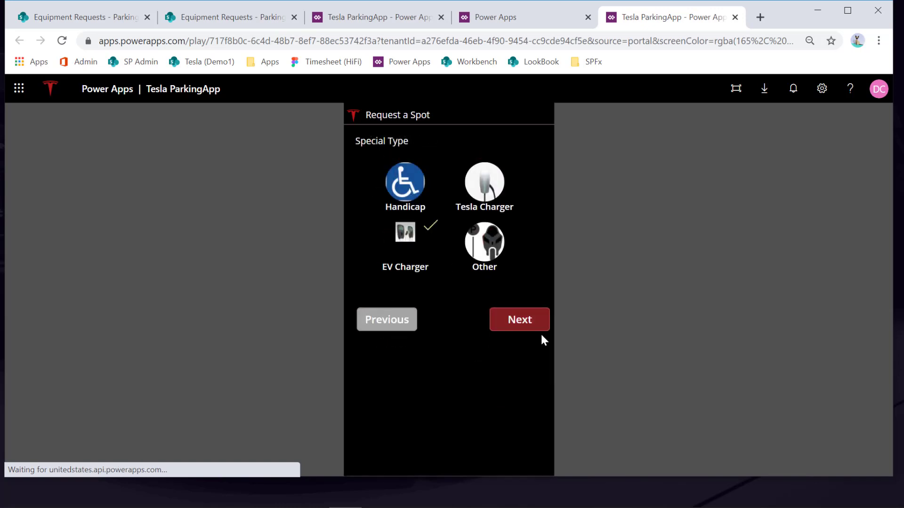
pyautogui.click(527, 323)
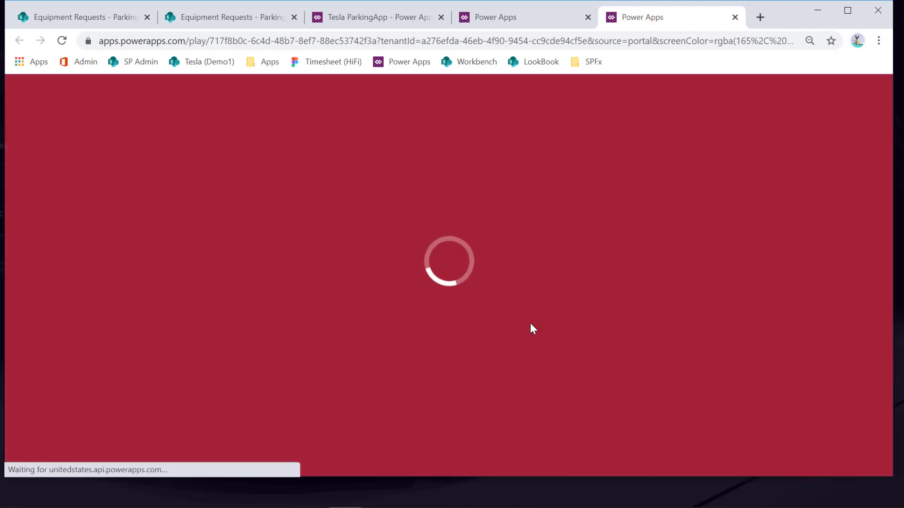
# Step: Start a new parking request, enter the badge number, and continue past the date page
pyautogui.click(450, 395)
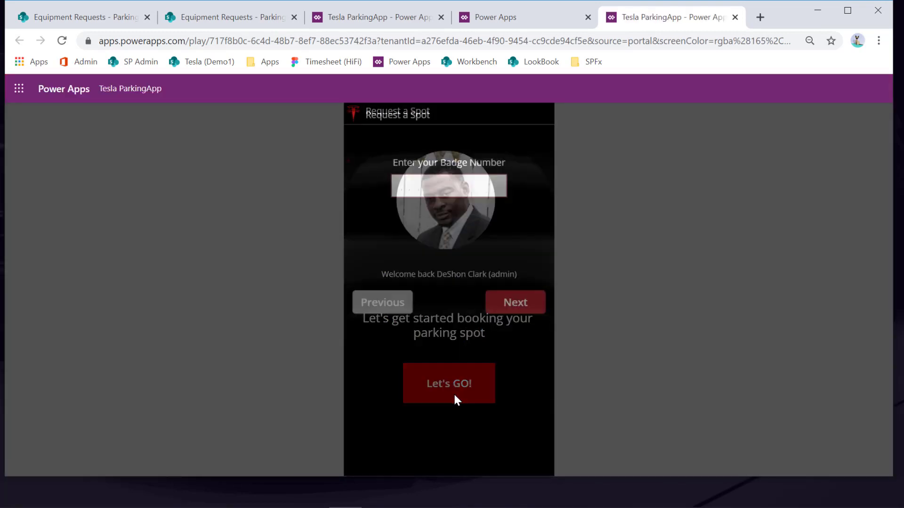
pyautogui.click(456, 190)
pyautogui.write('563654')
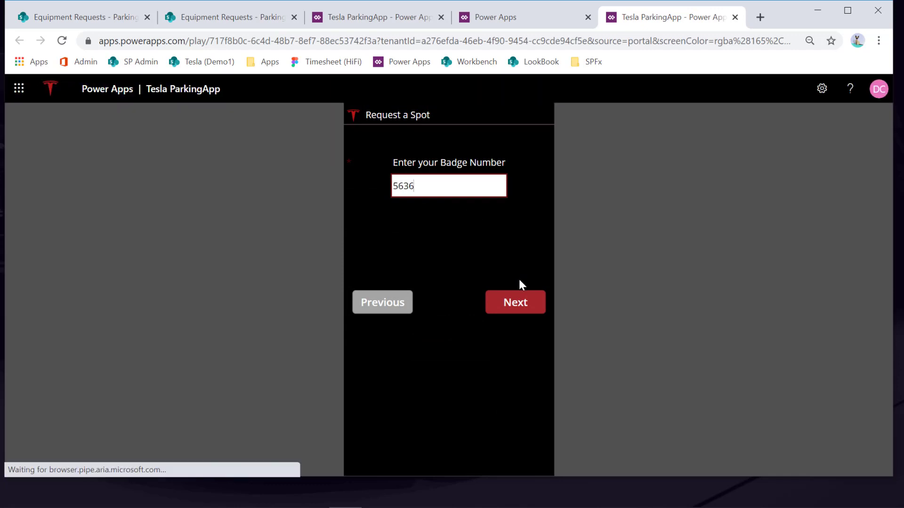
pyautogui.click(508, 310)
pyautogui.click(509, 307)
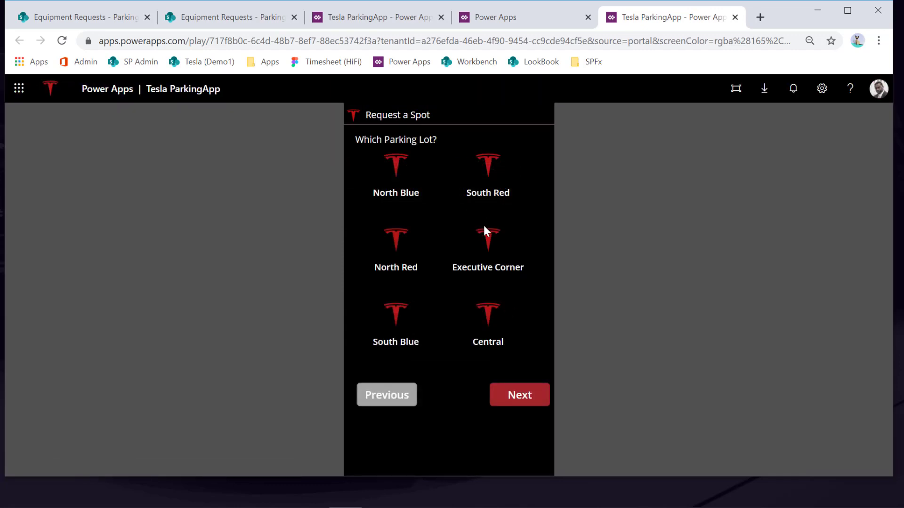
# Step: Continue with the Executive Corner lot and Other special type, enter 6543654 as Special Type Other, and proceed to the vehicle page
pyautogui.click(507, 393)
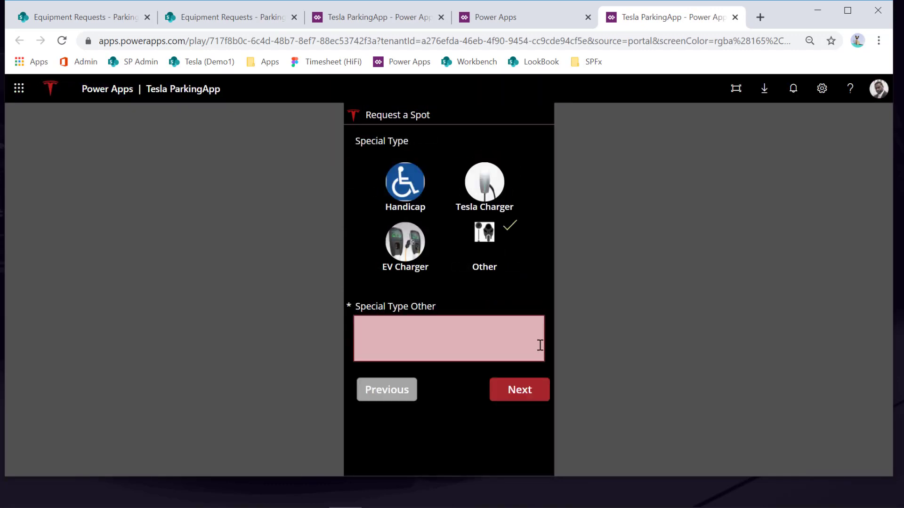
pyautogui.click(503, 360)
pyautogui.write('6543654')
pyautogui.click(518, 392)
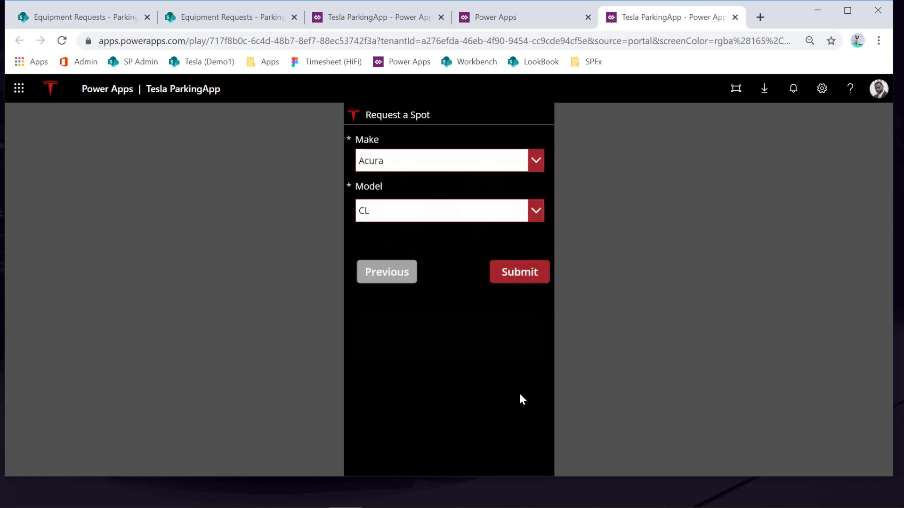
# Step: Select the make Aston Martin and model Rapide, submit the parking request, and close the confirmation page
pyautogui.click(420, 162)
pyautogui.click(410, 221)
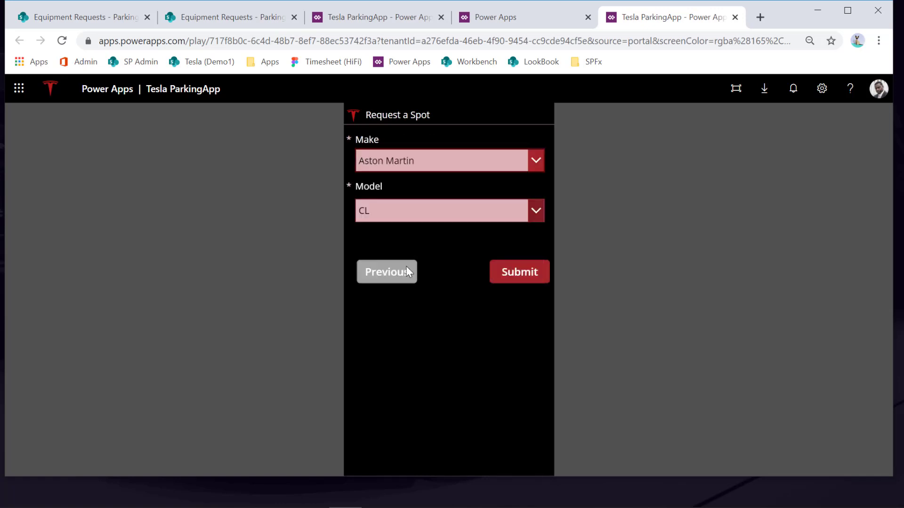
pyautogui.click(416, 220)
pyautogui.click(416, 307)
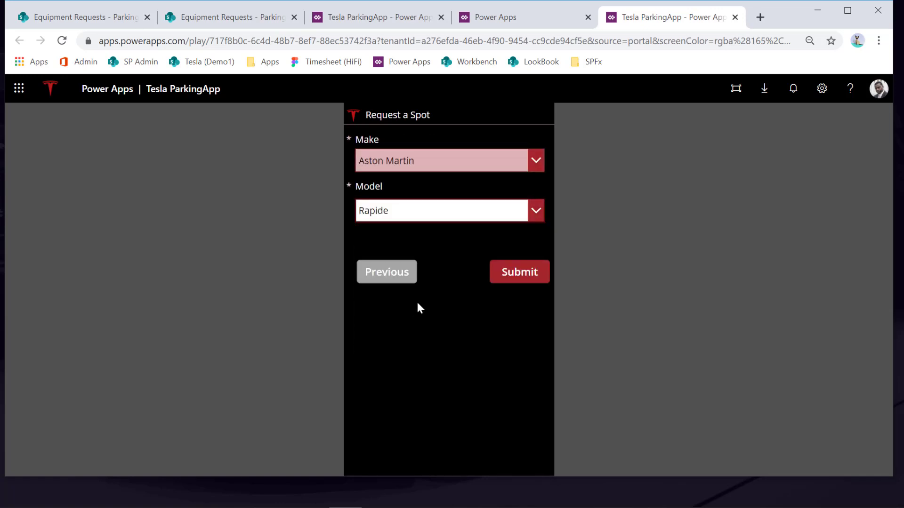
pyautogui.click(504, 280)
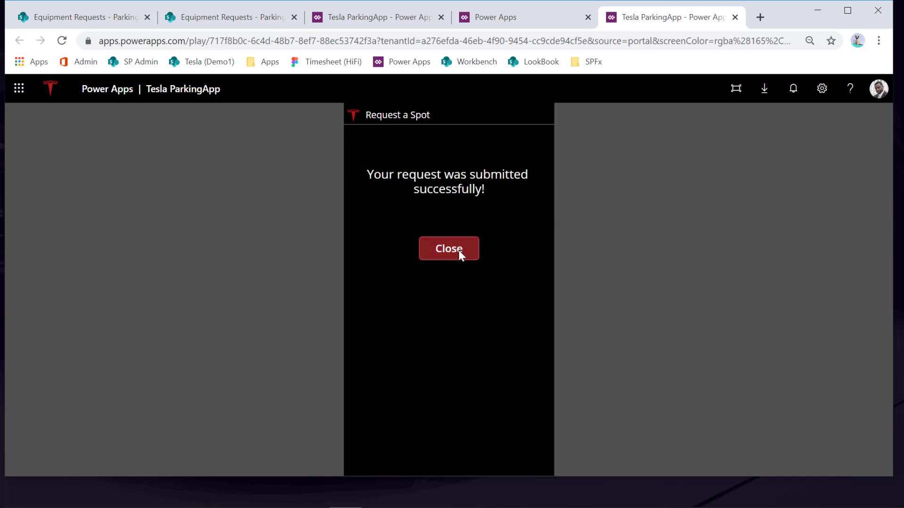
pyautogui.click(460, 250)
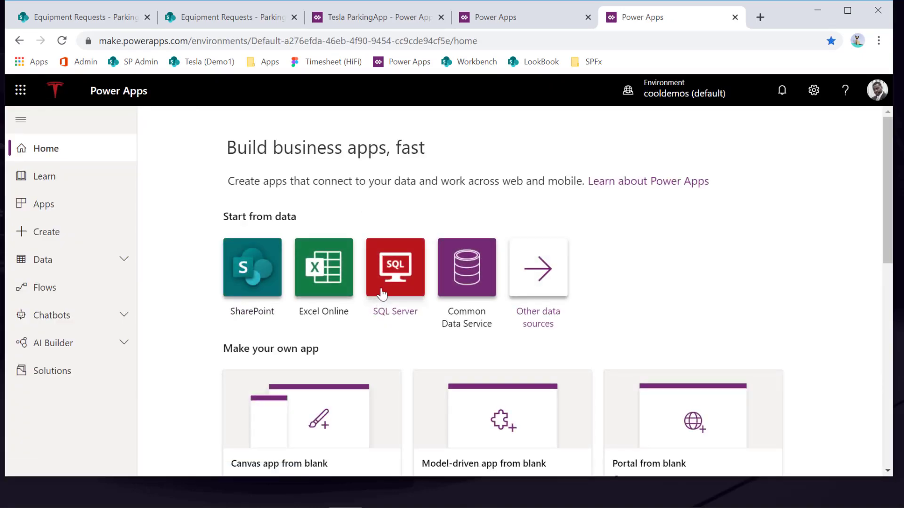
# Step: Refresh the ParkingRequest4 list in SharePoint and check the new request's values across all columns
pyautogui.click(522, 26)
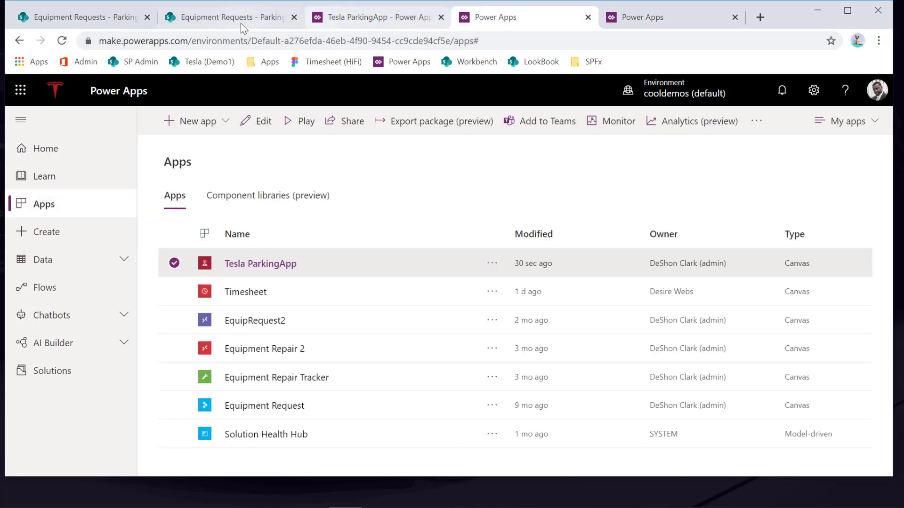
pyautogui.click(225, 18)
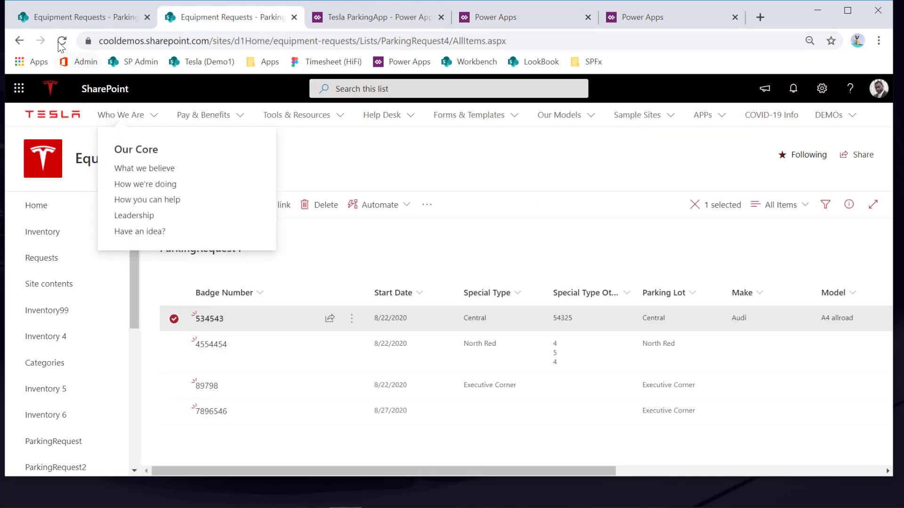
pyautogui.press('F5')
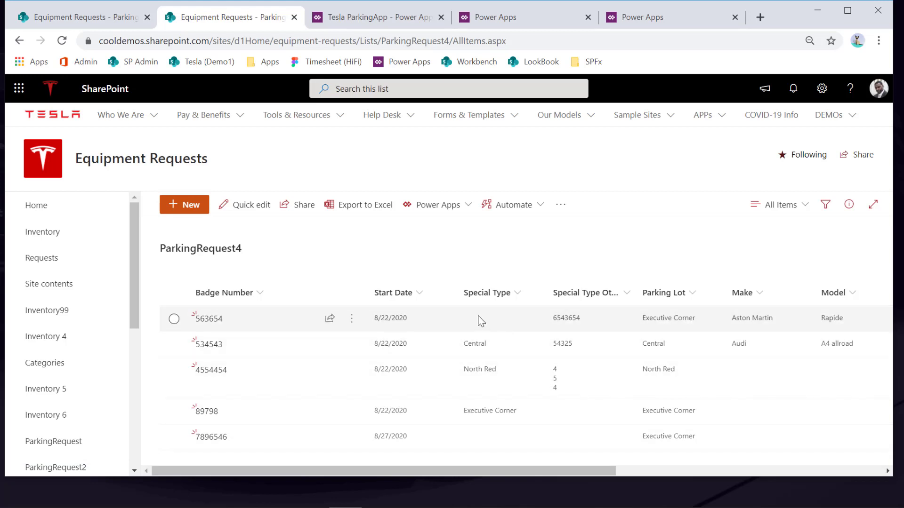
pyautogui.moveTo(575, 474); pyautogui.dragTo(629, 469)
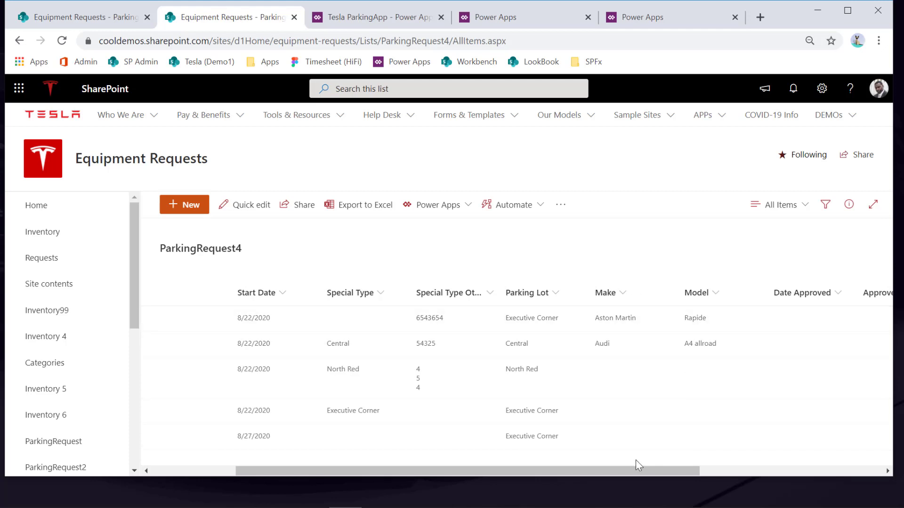
pyautogui.moveTo(643, 468); pyautogui.dragTo(776, 465)
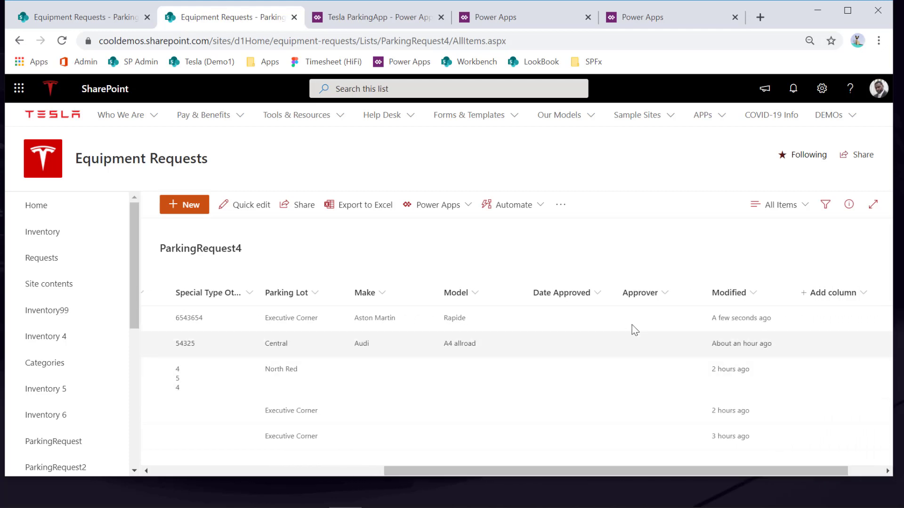
pyautogui.moveTo(674, 470); pyautogui.dragTo(366, 469)
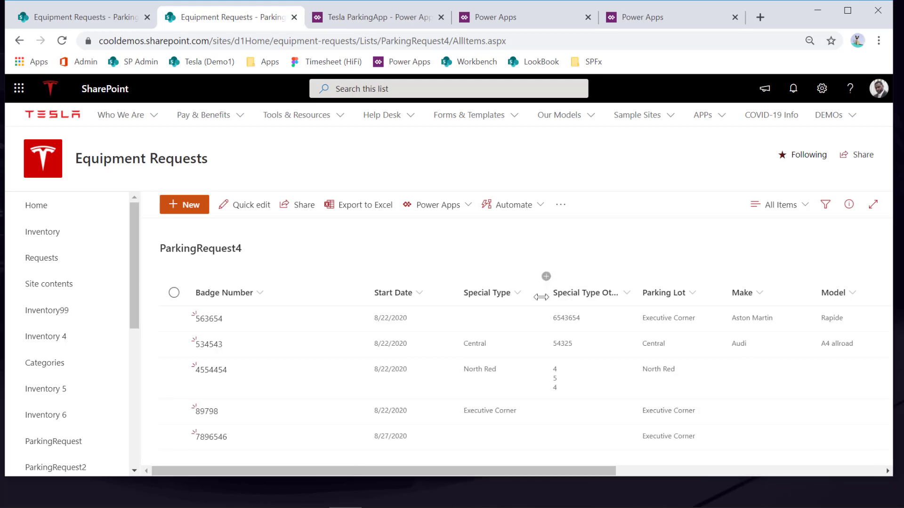
# Step: Return to the Tesla ParkingApp editor and view the ScreenStep5 Submit button's OnSelect formula in an enlarged formula bar
pyautogui.click(354, 22)
pyautogui.click(39, 136)
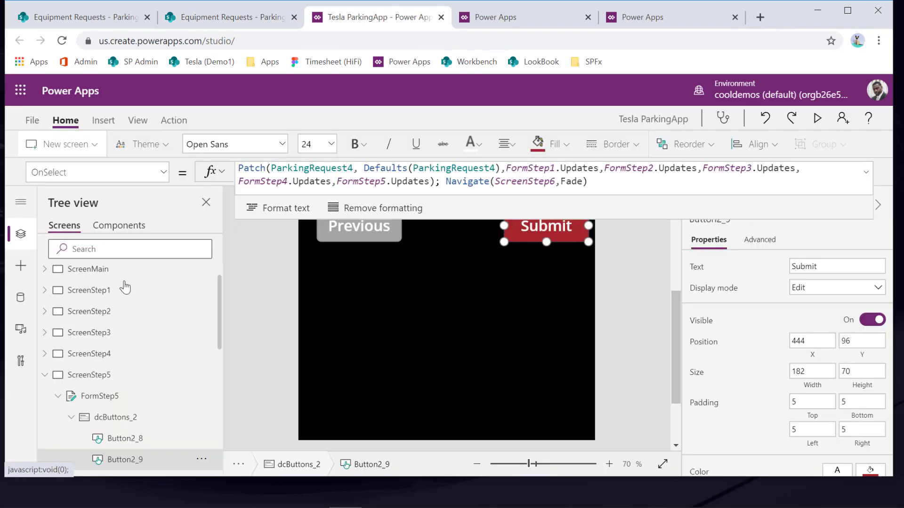
pyautogui.click(102, 360)
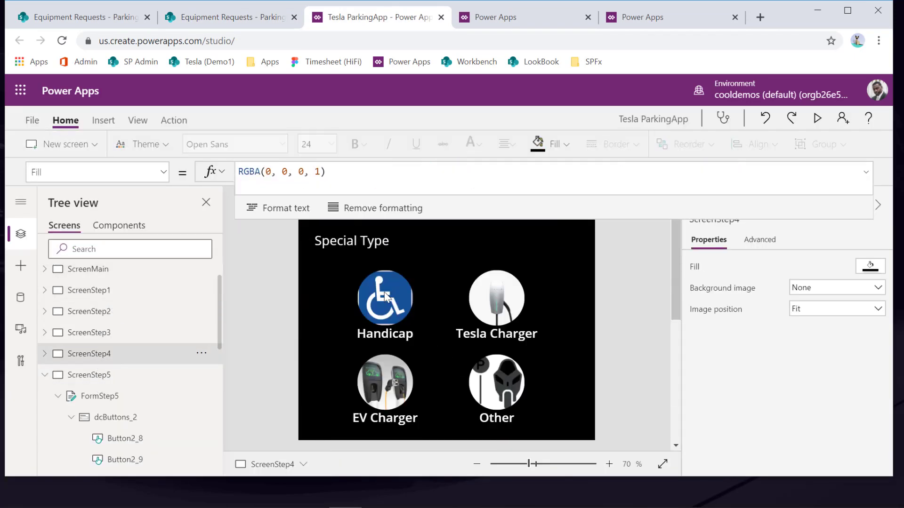
pyautogui.click(45, 354)
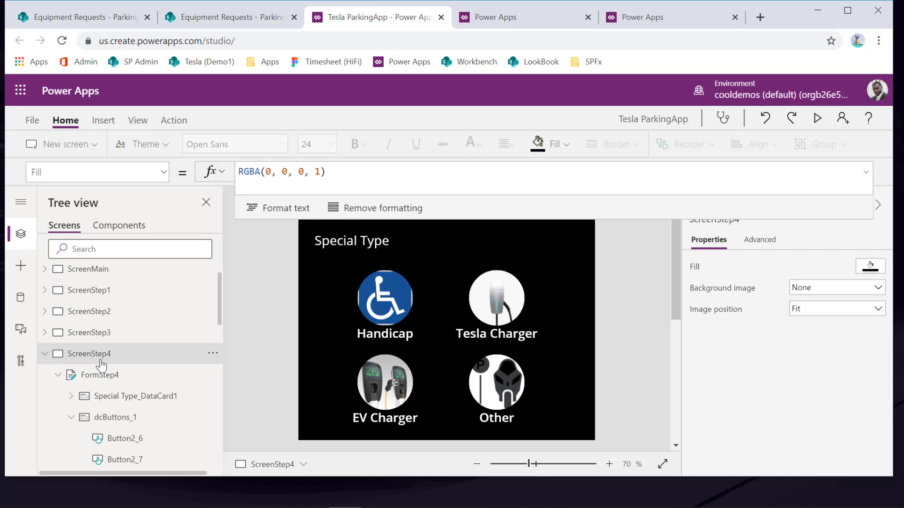
pyautogui.click(45, 354)
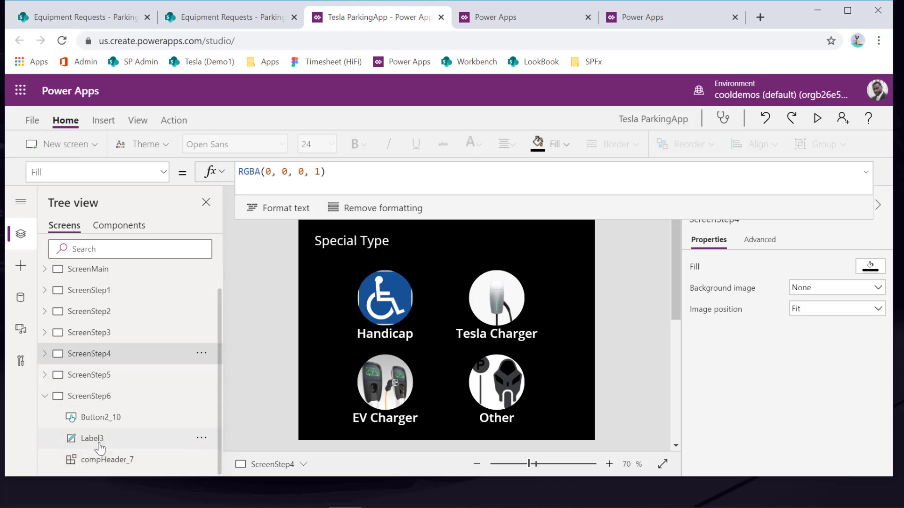
pyautogui.click(92, 377)
pyautogui.click(535, 407)
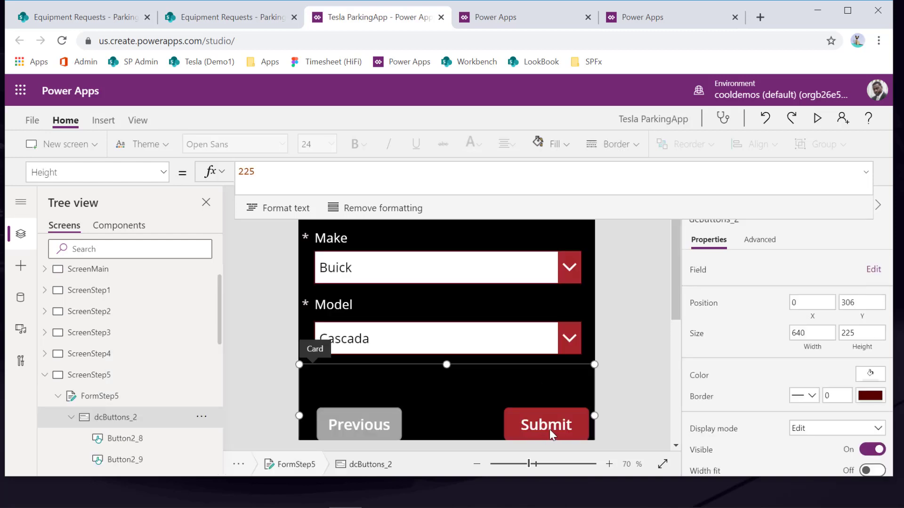
pyautogui.click(550, 429)
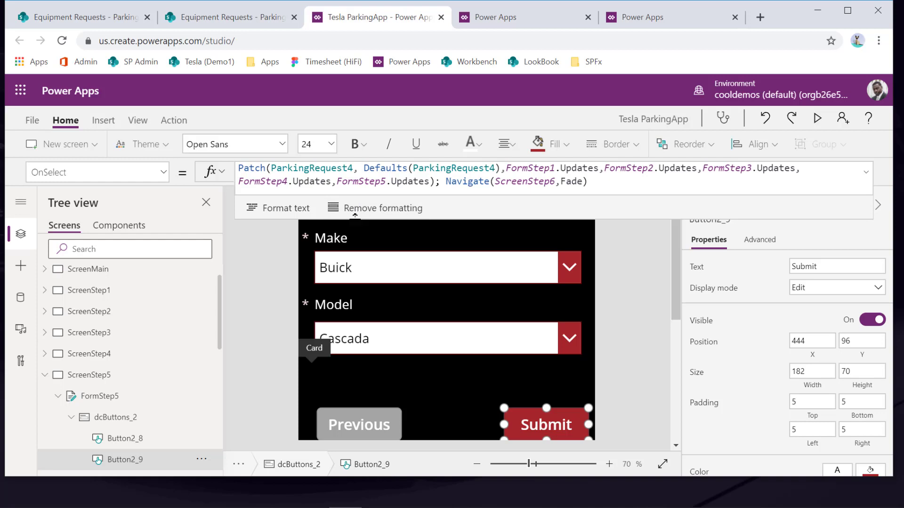
pyautogui.moveTo(359, 217); pyautogui.dragTo(348, 319)
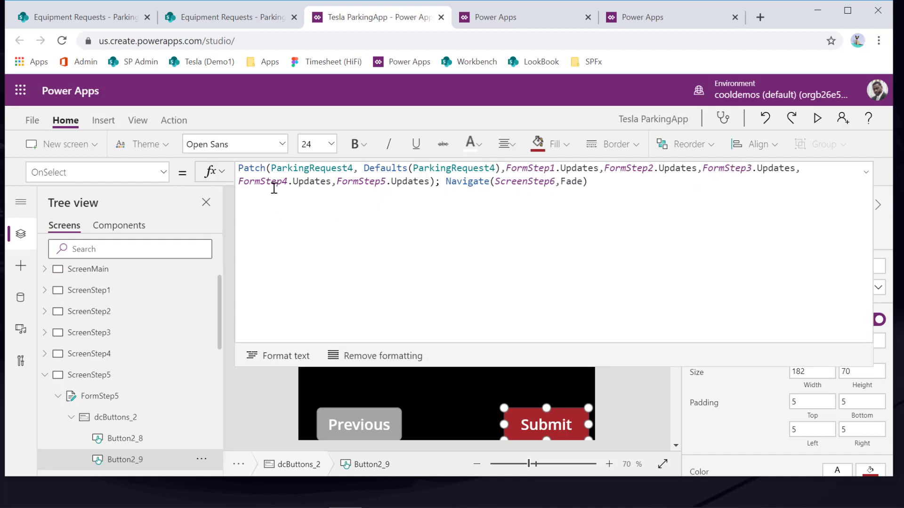
# Step: Look at ScreenStep3 and ScreenStep4, and recheck the FormStep4 updates in the Submit button's Patch formula
pyautogui.click(101, 332)
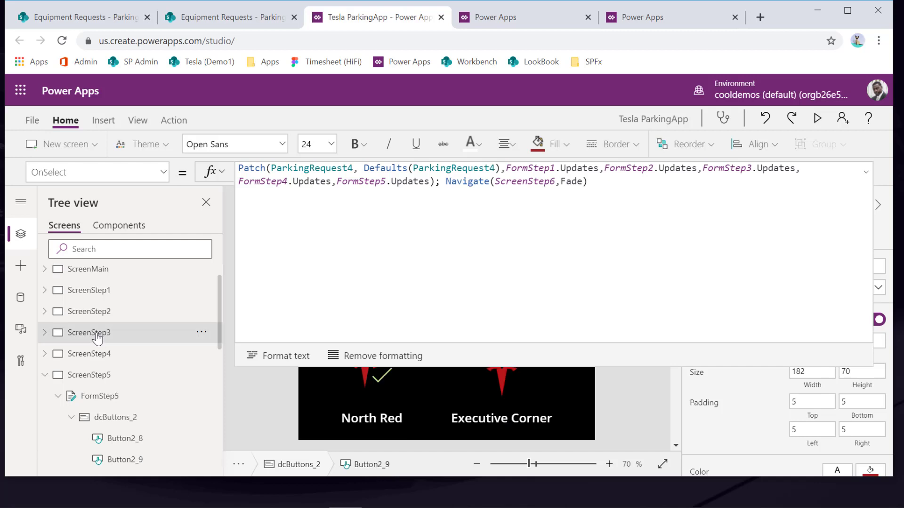
pyautogui.click(119, 355)
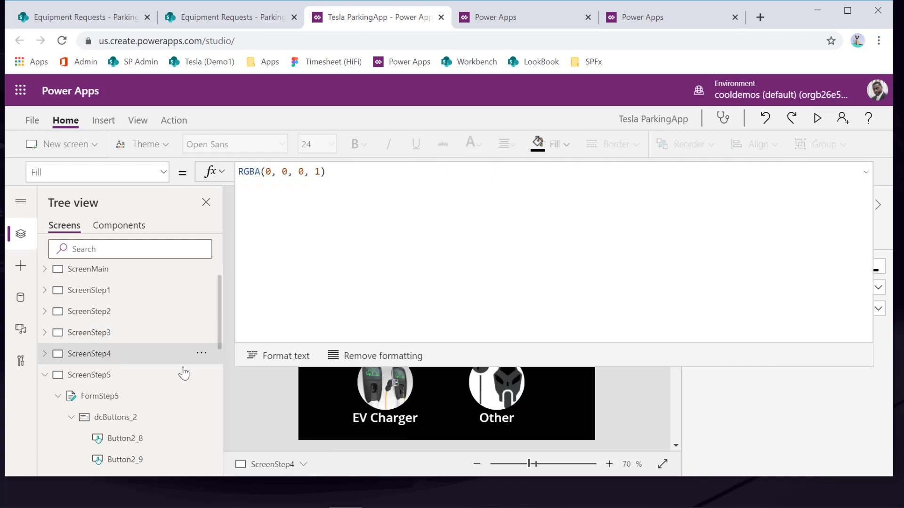
pyautogui.click(128, 440)
pyautogui.click(131, 464)
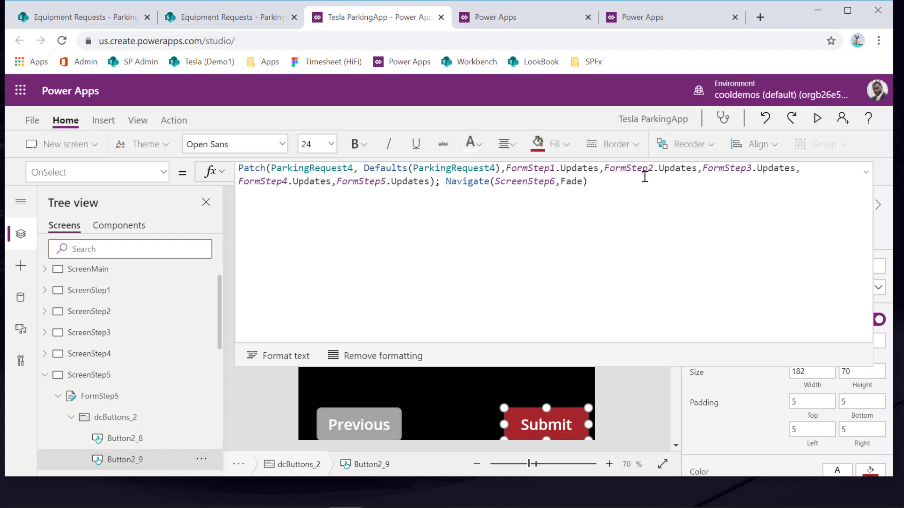
pyautogui.doubleClick(324, 183)
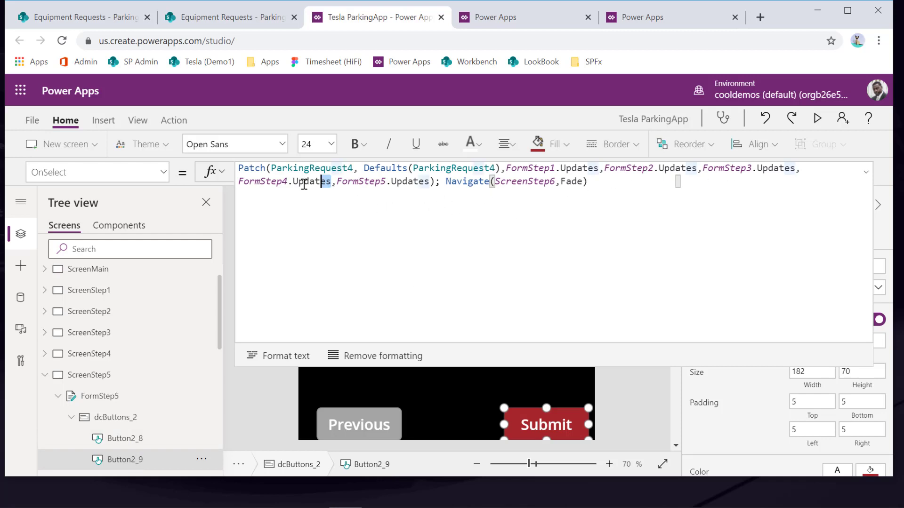
# Step: Open ScreenStep4, select its Special Type data card, and bring up the card's Update formula
pyautogui.click(102, 359)
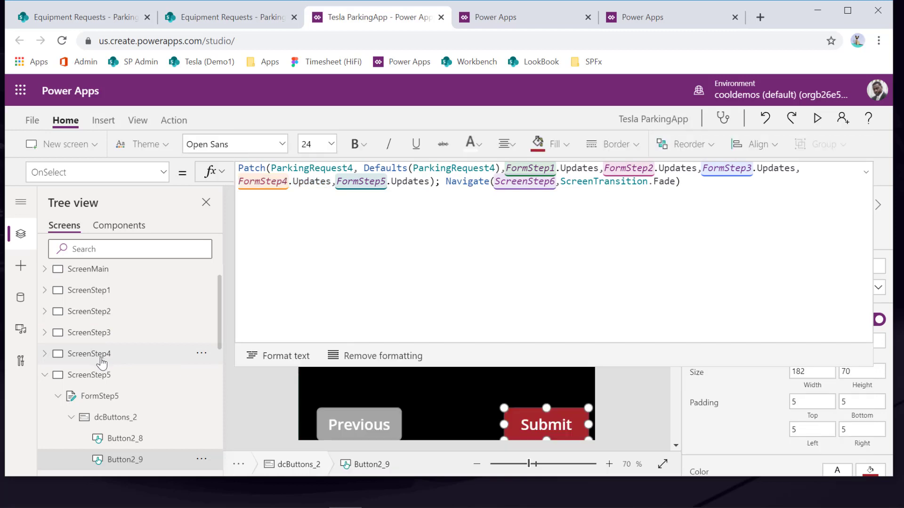
pyautogui.click(865, 172)
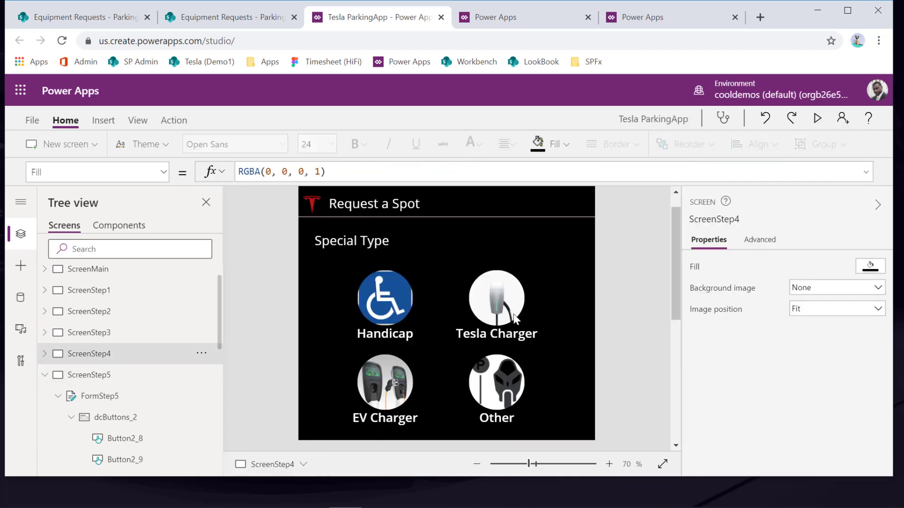
pyautogui.scroll(-2, 485, 333)
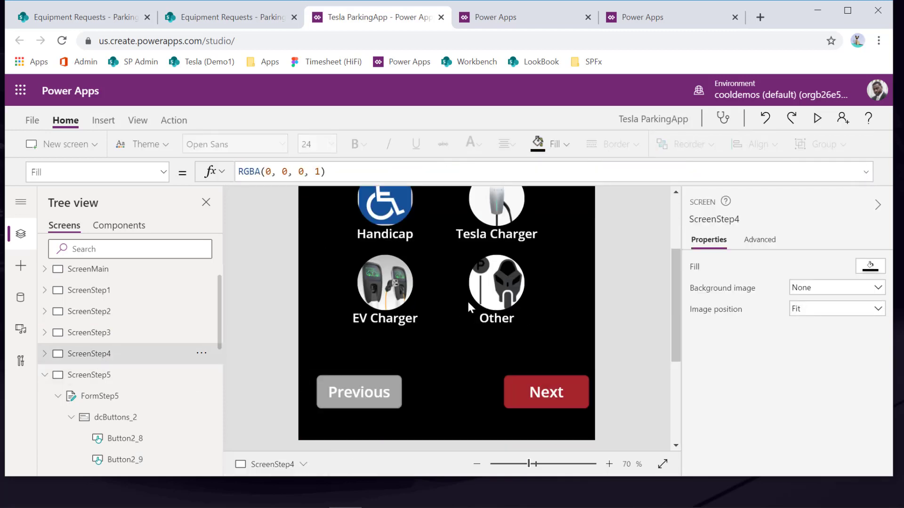
pyautogui.scroll(2, 468, 307)
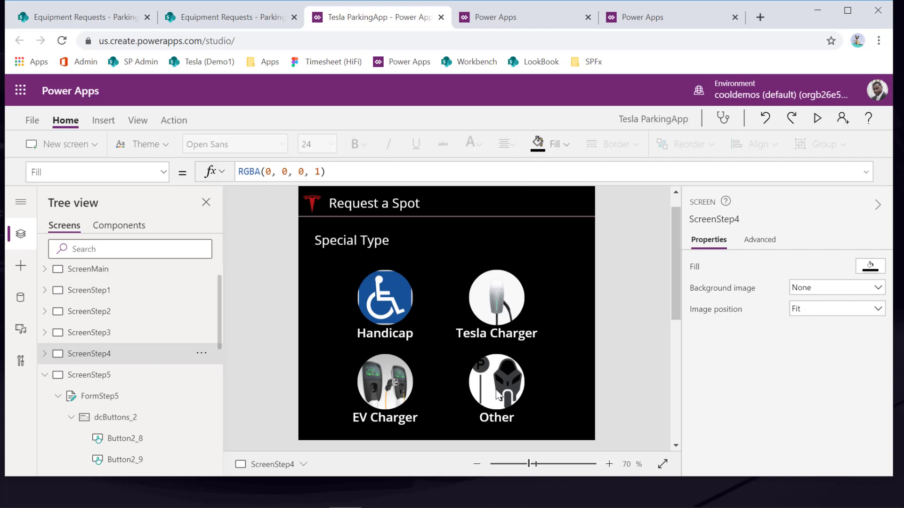
pyautogui.click(390, 312)
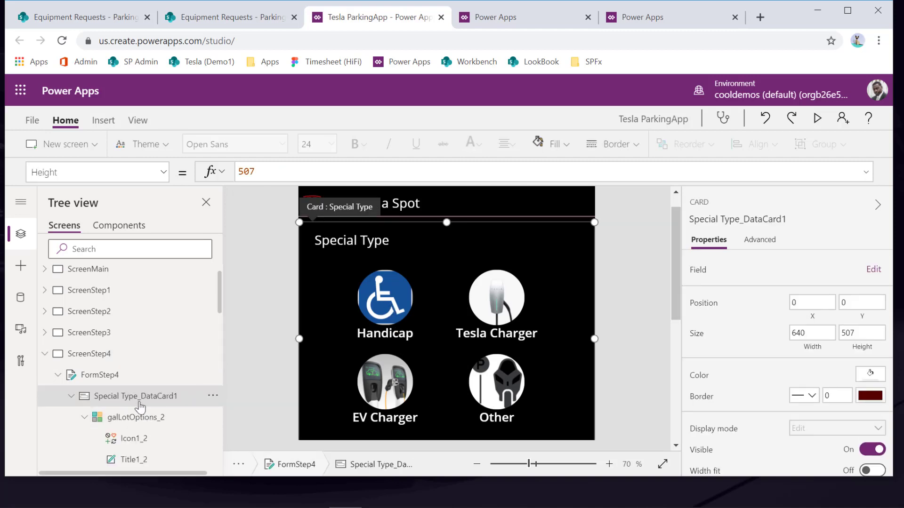
pyautogui.click(163, 173)
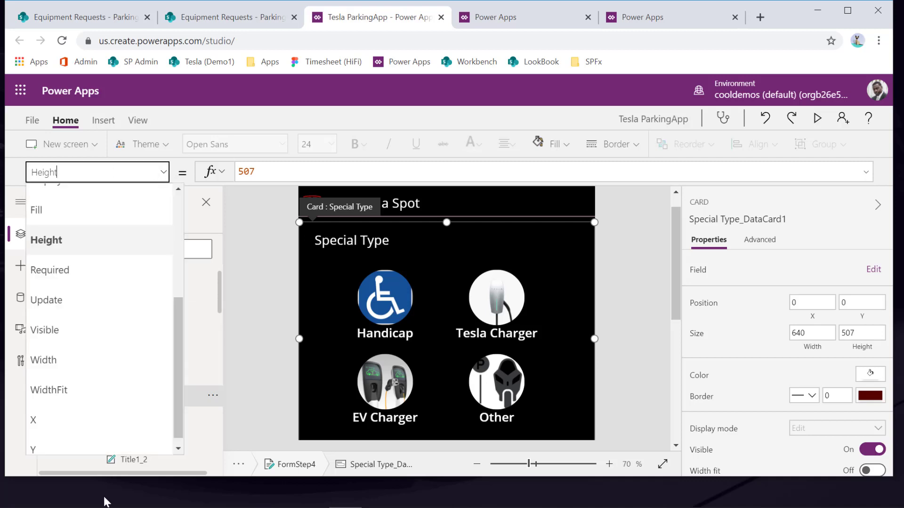
pyautogui.click(101, 304)
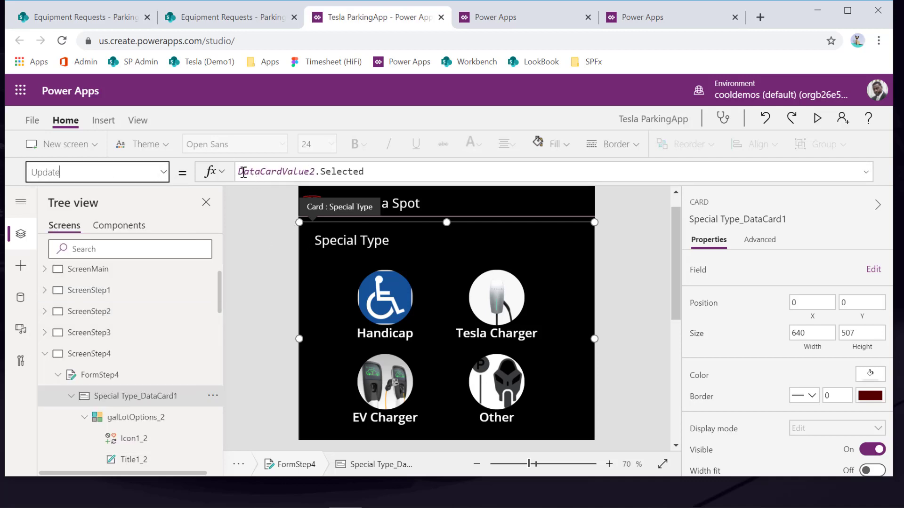
pyautogui.moveTo(240, 171); pyautogui.dragTo(412, 172)
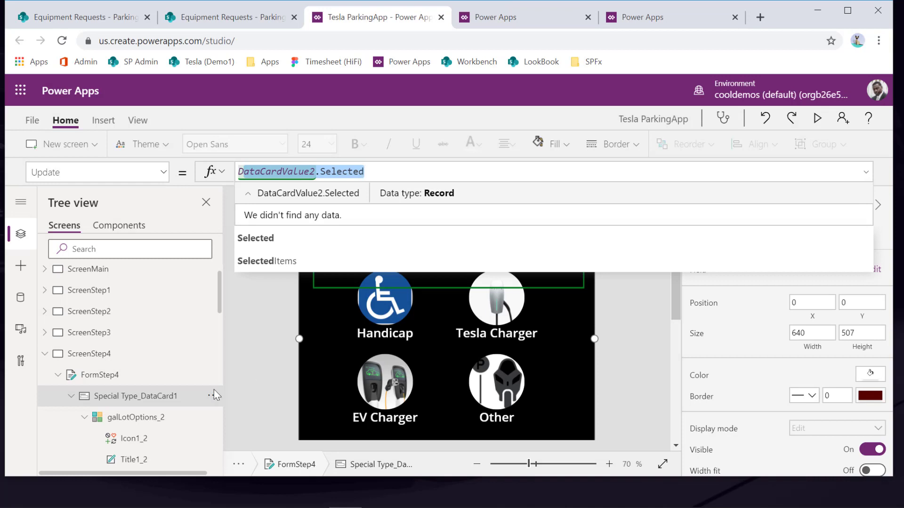
pyautogui.click(378, 171)
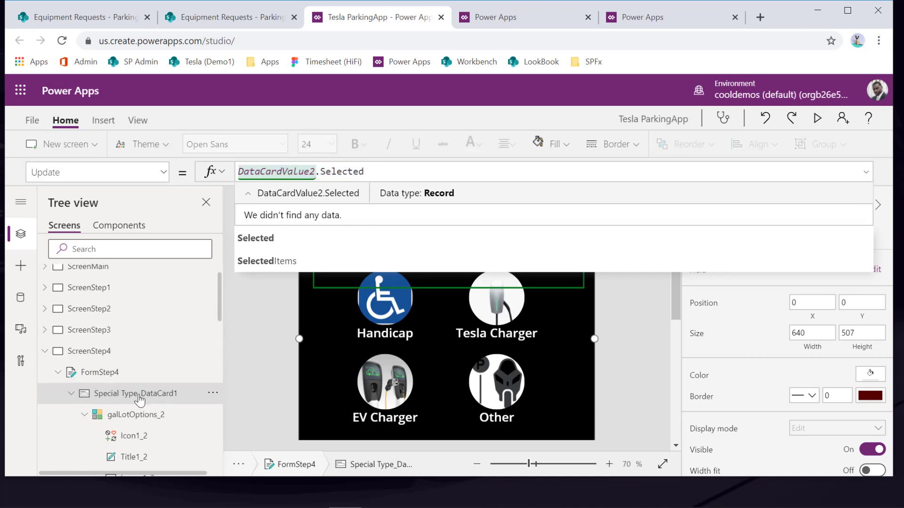
pyautogui.scroll(-3, 138, 405)
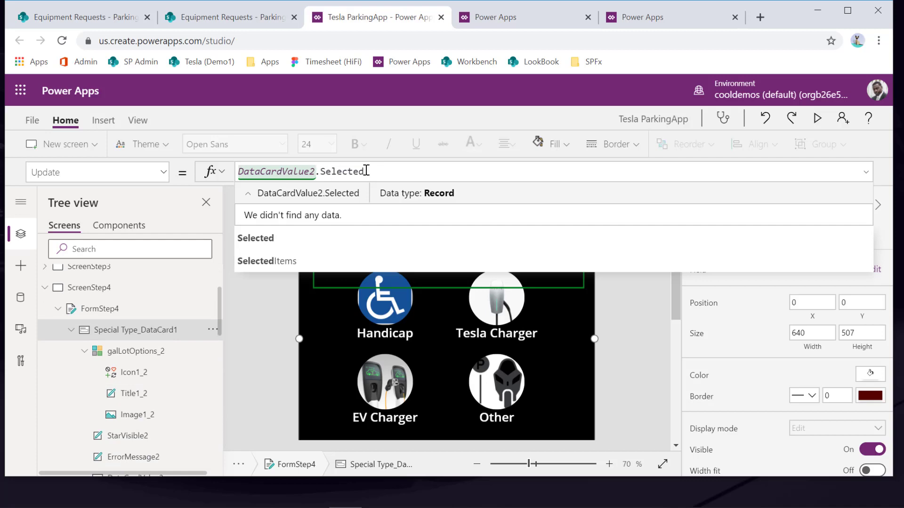
# Step: Clear the Special Type card's Update formula and search the gallery names with gal
pyautogui.moveTo(378, 171); pyautogui.dragTo(272, 171)
pyautogui.press('BackSpace')
pyautogui.press('BackSpace')
pyautogui.press('BackSpace')
pyautogui.press('BackSpace')
pyautogui.press('BackSpace')
pyautogui.press('BackSpace')
pyautogui.press('BackSpace')
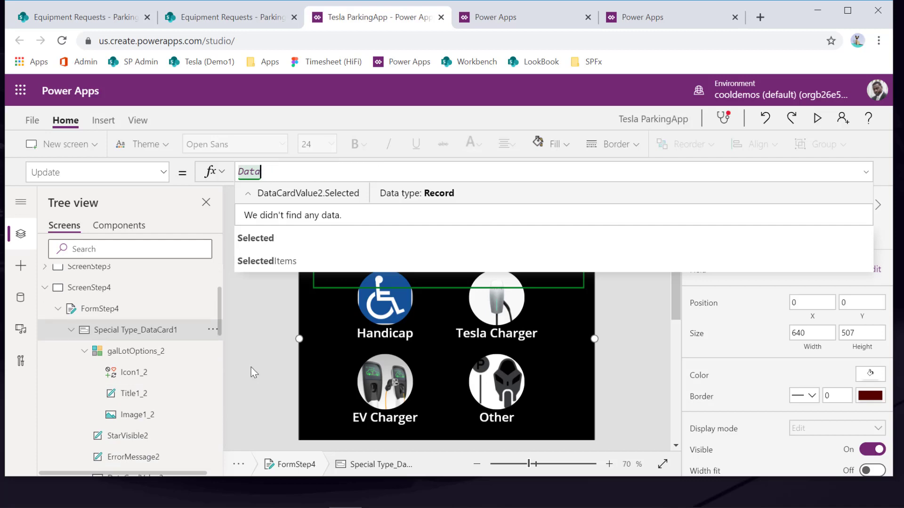
pyautogui.write('galr')
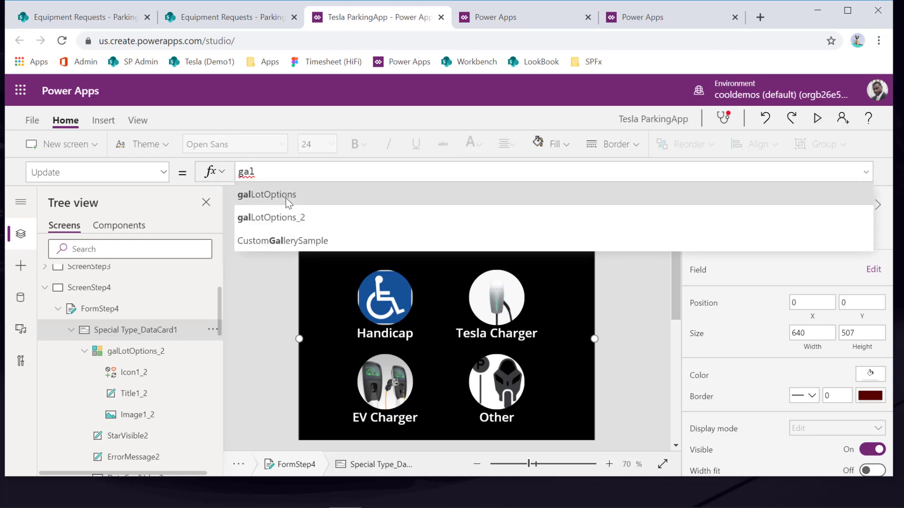
# Step: Rename the galLotOptions_2 gallery inside the Special Type card as galSpecialTypes
pyautogui.click(141, 354)
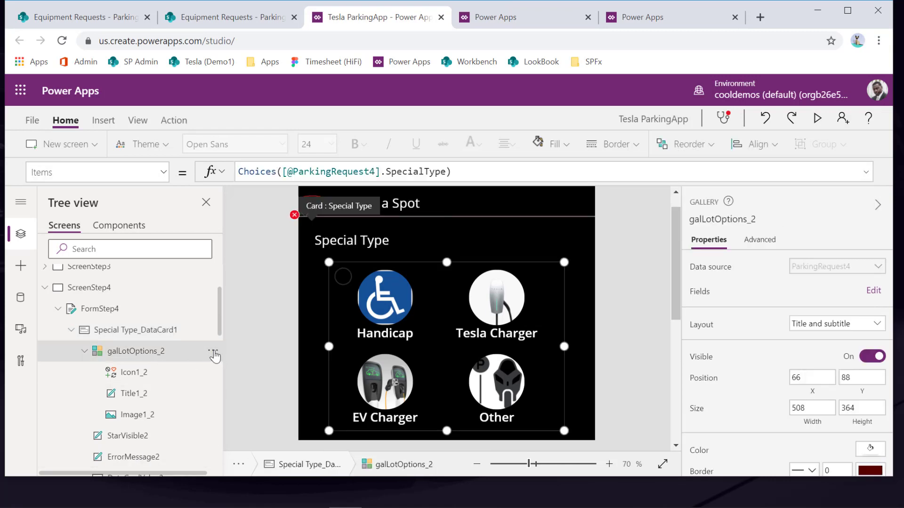
pyautogui.click(213, 351)
pyautogui.click(245, 245)
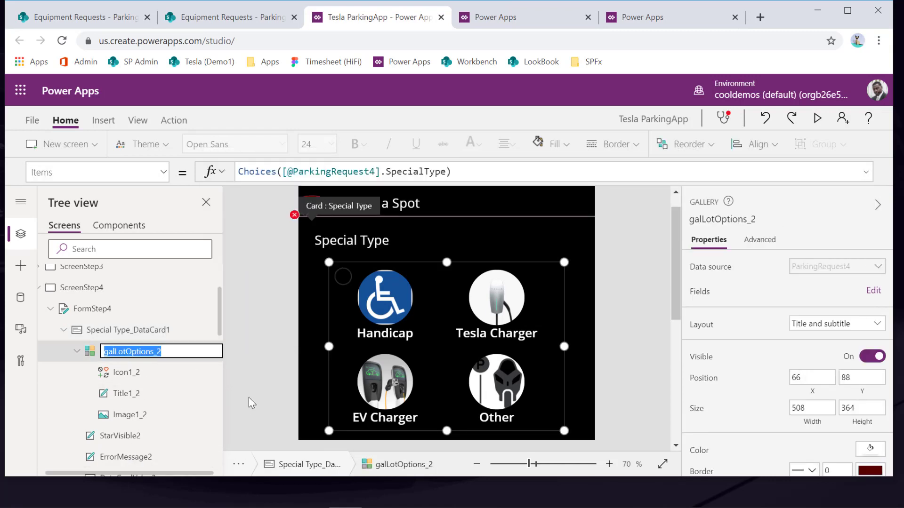
pyautogui.write('gal')
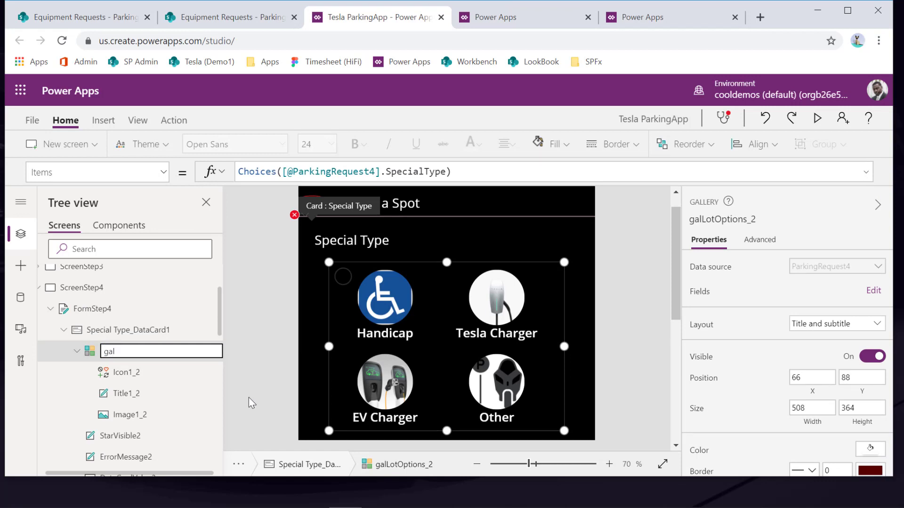
pyautogui.write('SpecialTypes')
pyautogui.press('Return')
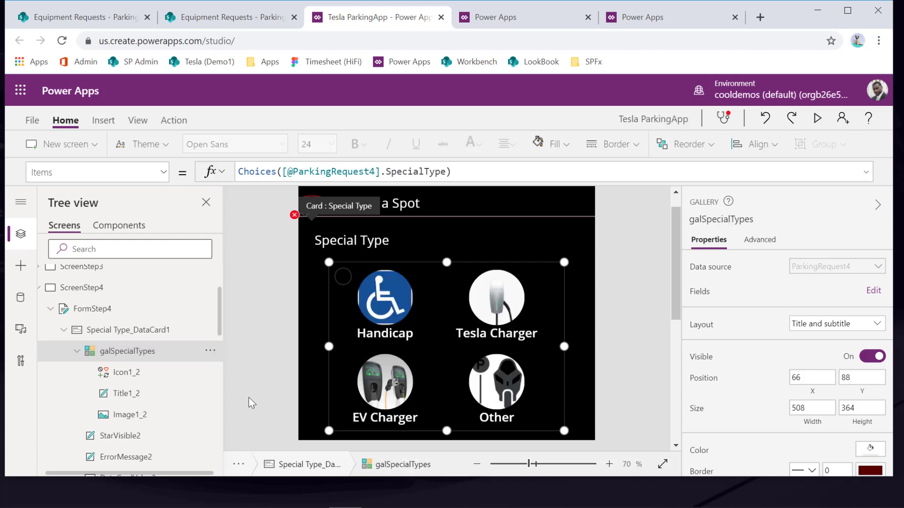
# Step: Set the Special Type card's Update property to galSpecialTypes.Selected and review the formula in an enlarged formula bar
pyautogui.click(156, 330)
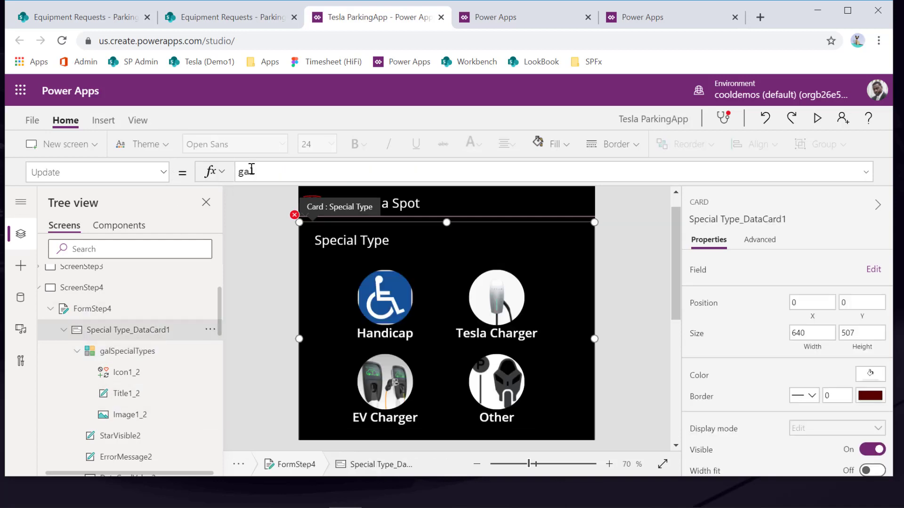
pyautogui.click(271, 172)
pyautogui.write('galspec')
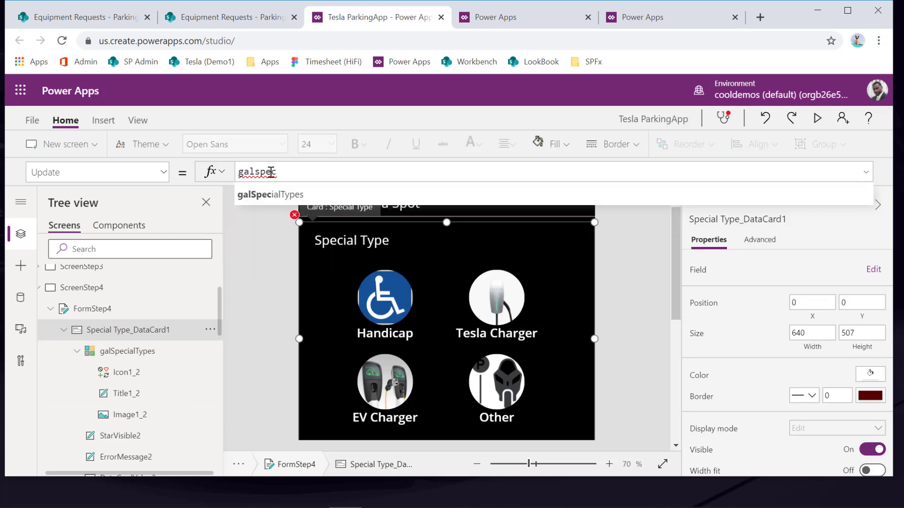
pyautogui.click(310, 194)
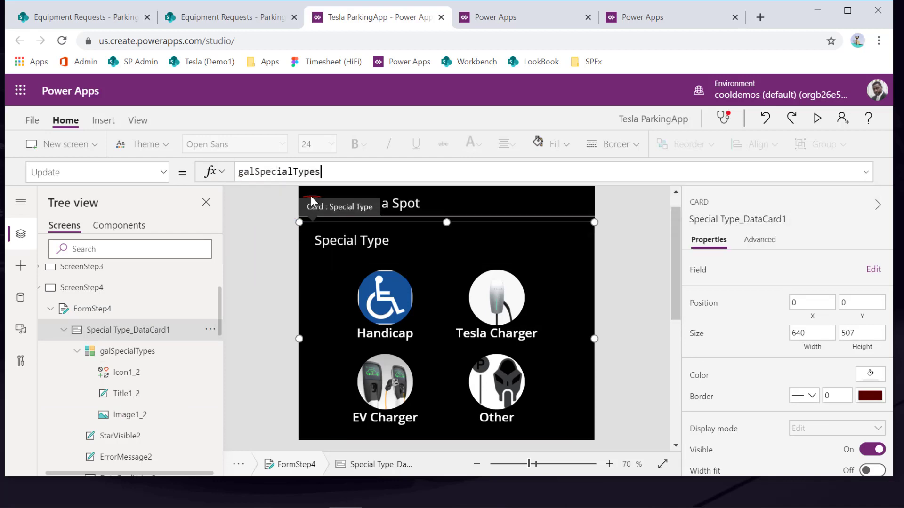
pyautogui.write('.sel')
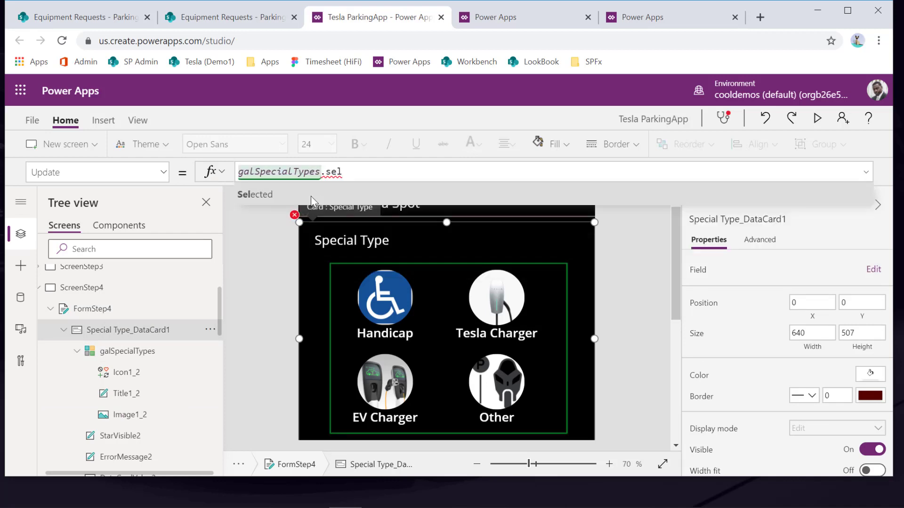
pyautogui.press('Tab')
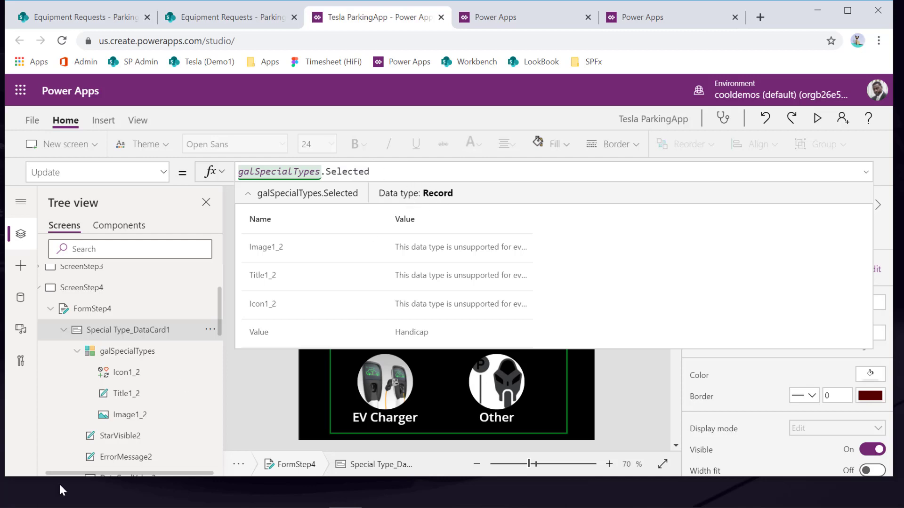
pyautogui.scroll(-3, 99, 454)
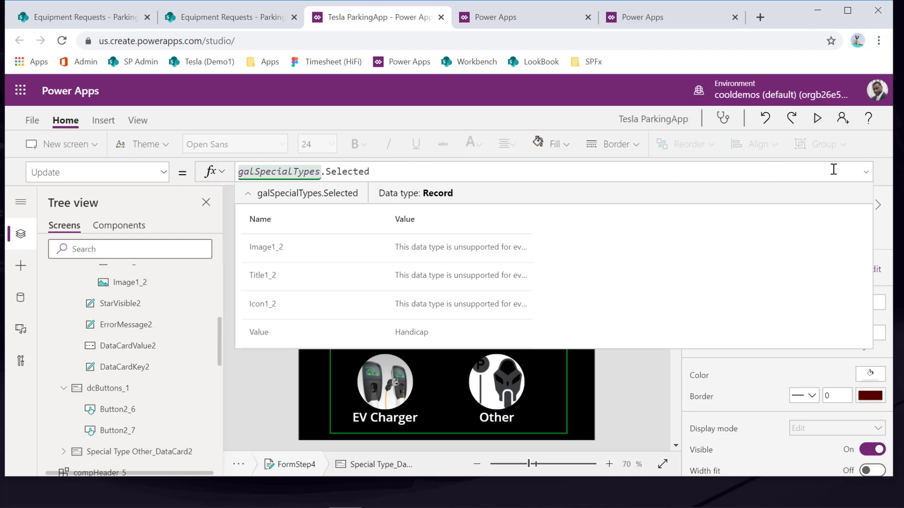
pyautogui.click(864, 172)
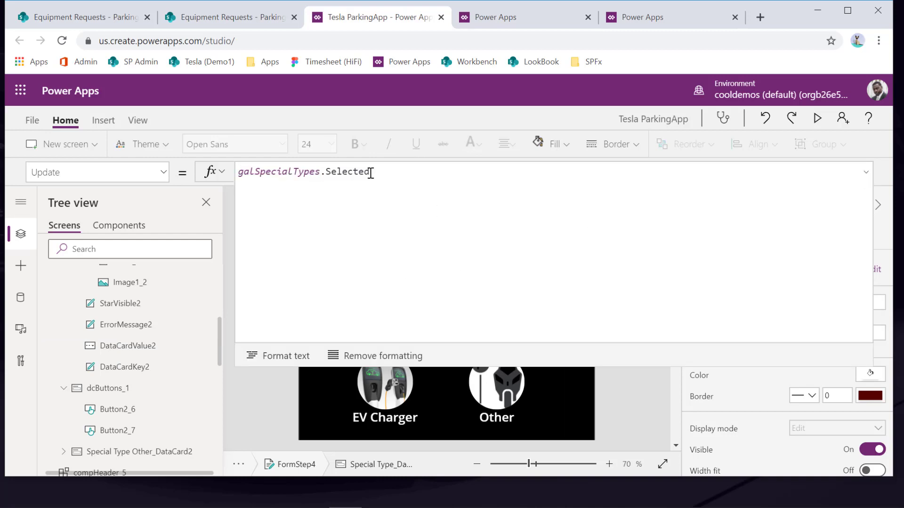
pyautogui.click(864, 174)
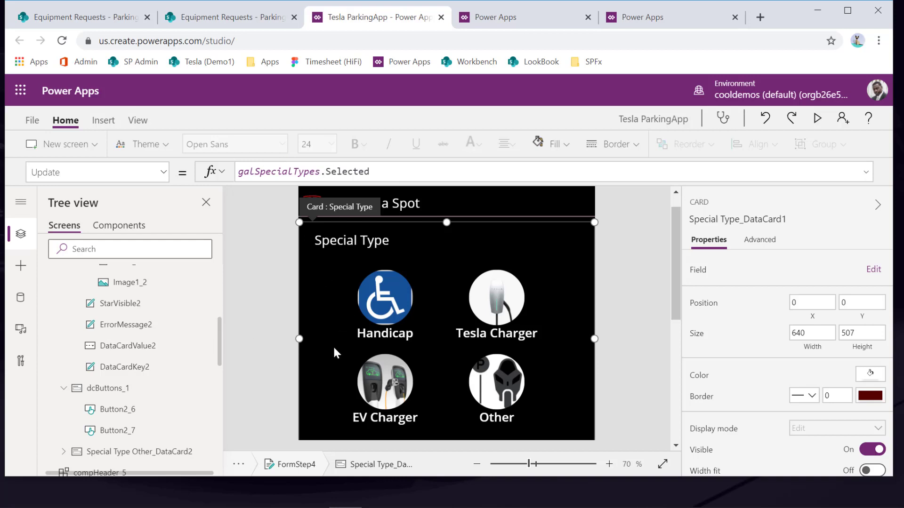
# Step: Collapse the Special Type card, FormStep4, ScreenStep4 and ScreenStep5 in the control tree
pyautogui.scroll(3, 161, 358)
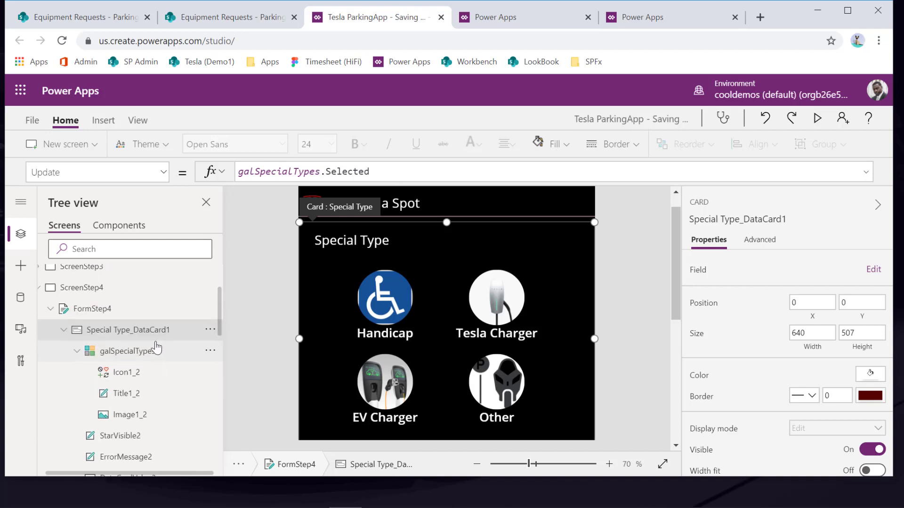
pyautogui.click(64, 332)
pyautogui.click(49, 308)
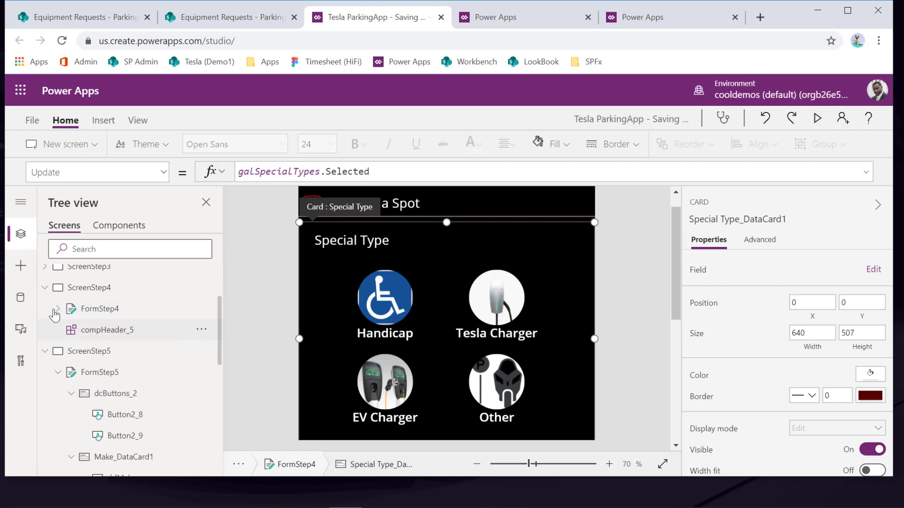
pyautogui.click(45, 288)
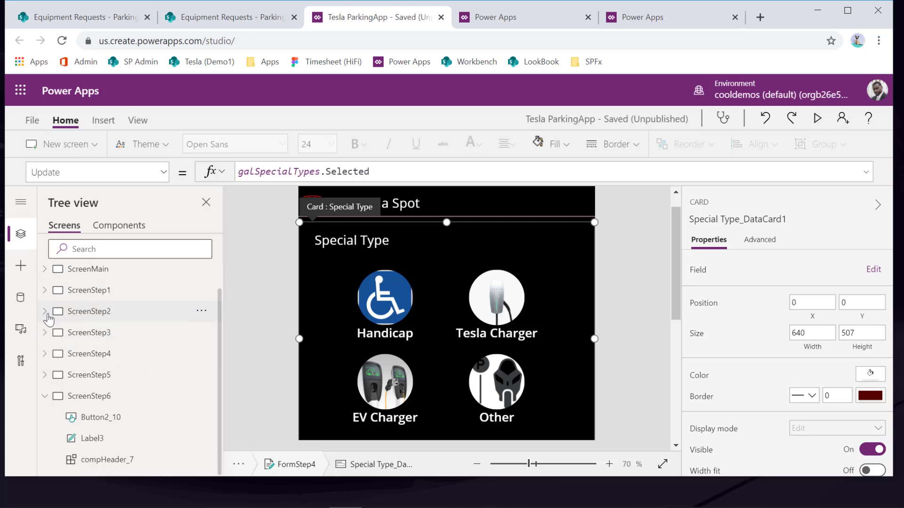
pyautogui.scroll(1, 448, 348)
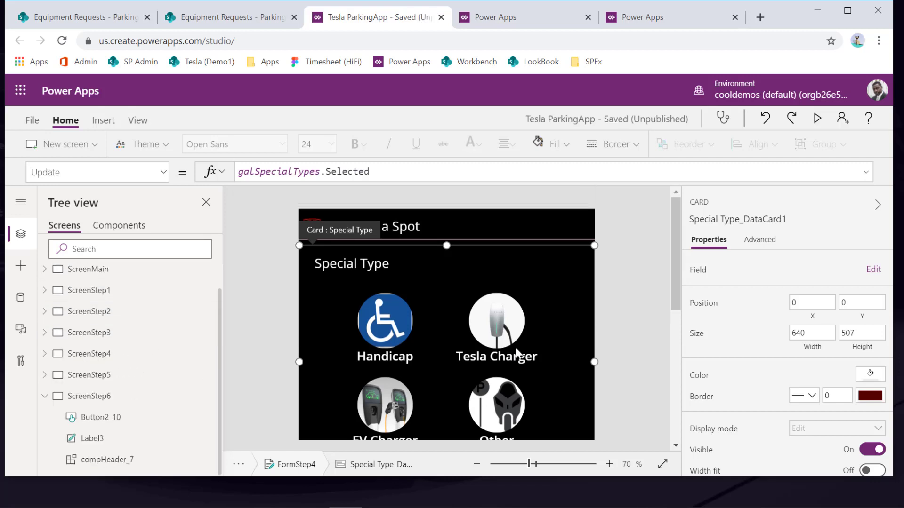
# Step: On ScreenStep1, move the required asterisk beside the Enter your Badge Number label and color it light pink, RGBA(237, 212, 213, 1)
pyautogui.click(107, 293)
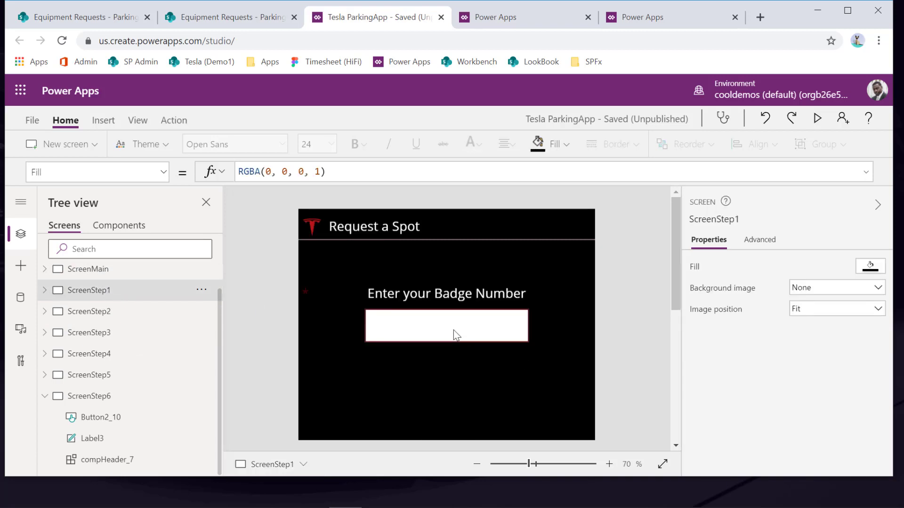
pyautogui.click(453, 334)
pyautogui.click(377, 305)
pyautogui.click(310, 296)
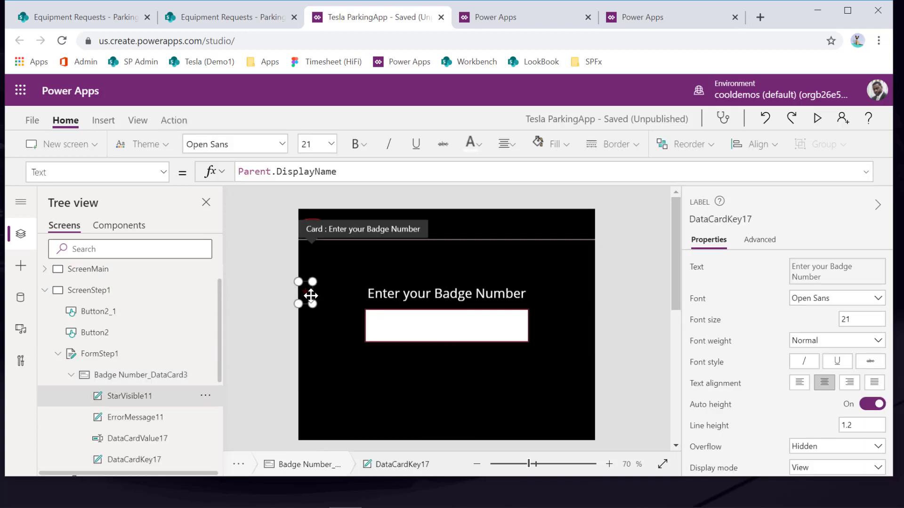
pyautogui.moveTo(310, 296); pyautogui.dragTo(357, 295)
pyautogui.click(473, 145)
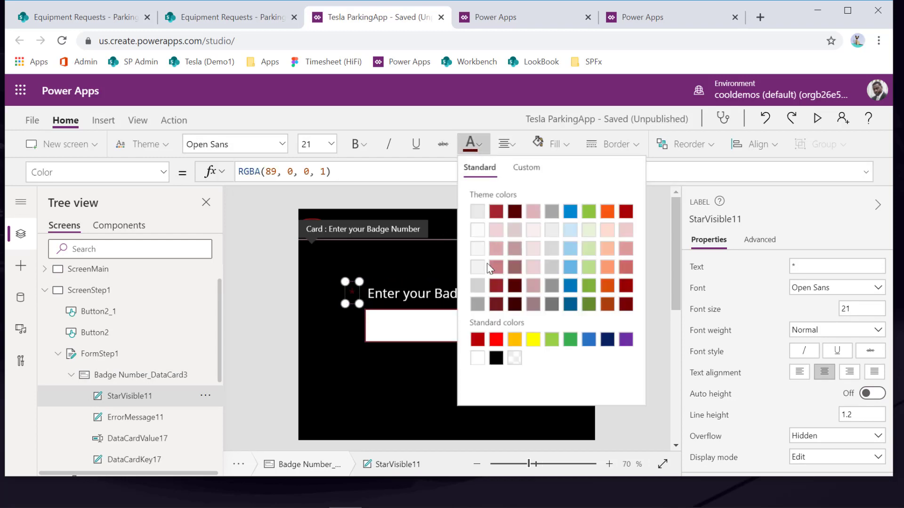
pyautogui.click(495, 231)
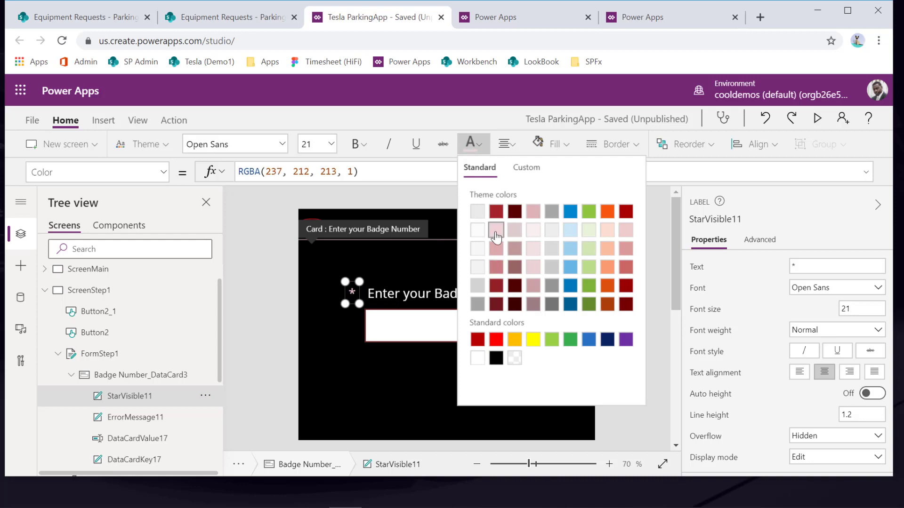
pyautogui.click(412, 378)
# Step: Review the Next button's navigation formula and the Badge Number card's advanced properties, including Required, on ScreenStep1
pyautogui.click(459, 338)
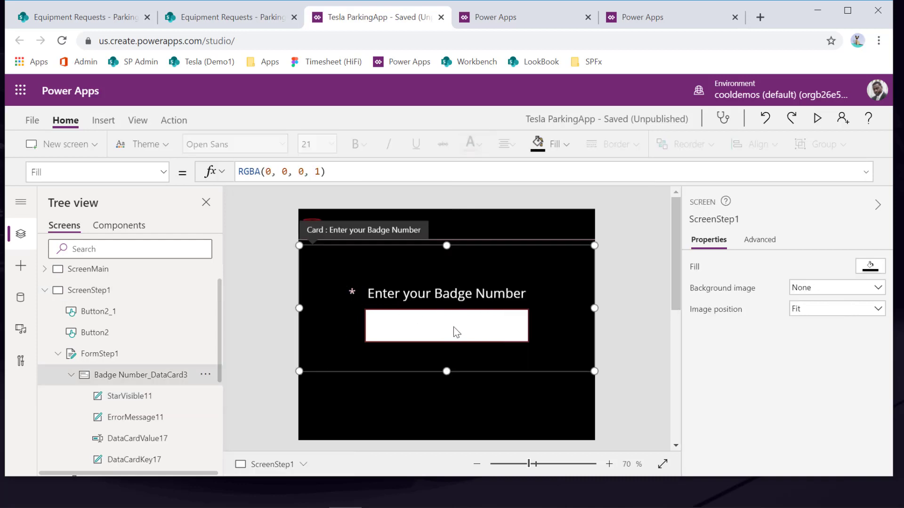
pyautogui.scroll(-3, 473, 338)
pyautogui.scroll(3, 473, 339)
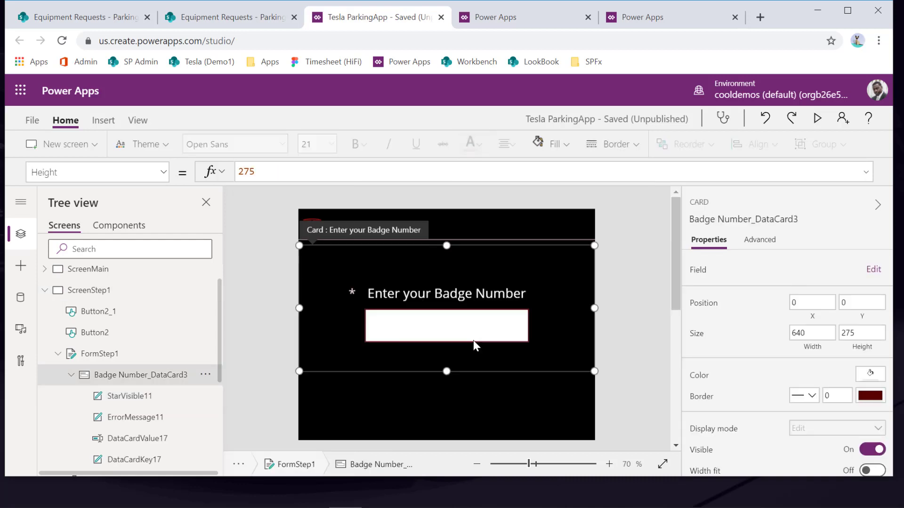
pyautogui.click(466, 338)
pyautogui.scroll(-3, 518, 377)
pyautogui.click(536, 391)
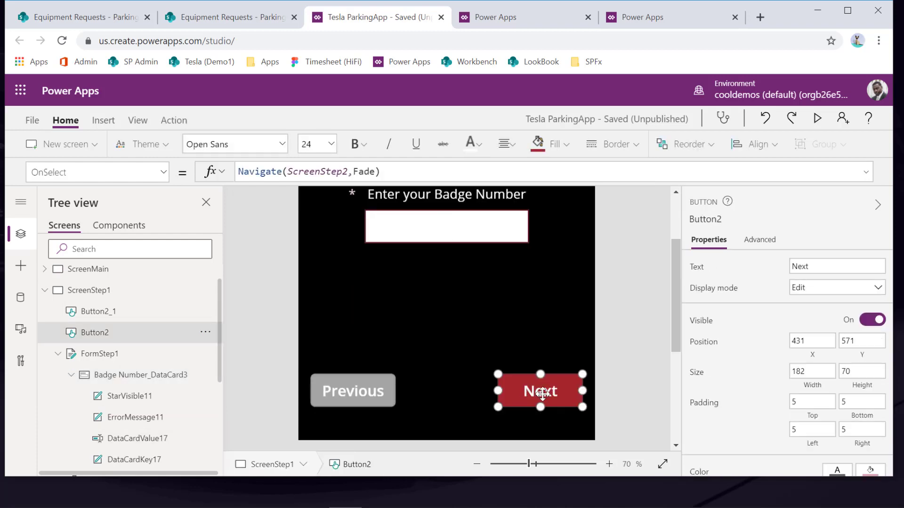
pyautogui.scroll(3, 468, 270)
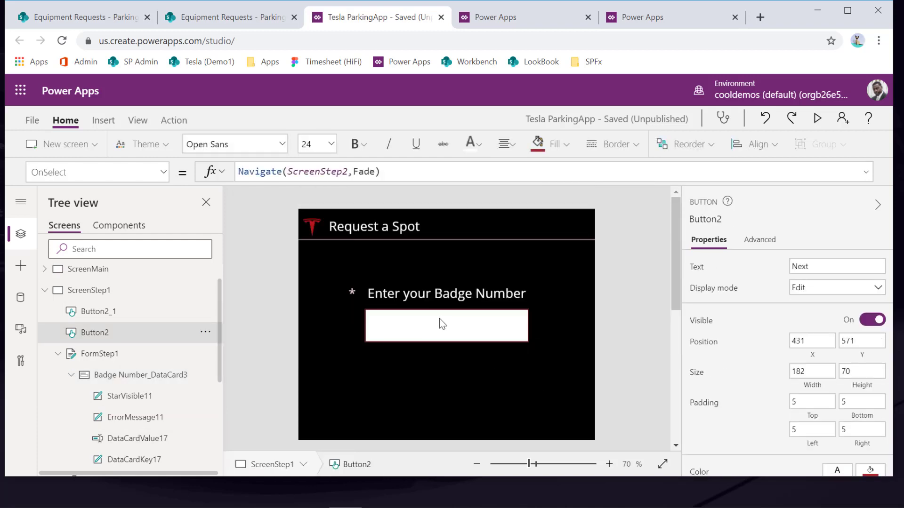
pyautogui.click(181, 377)
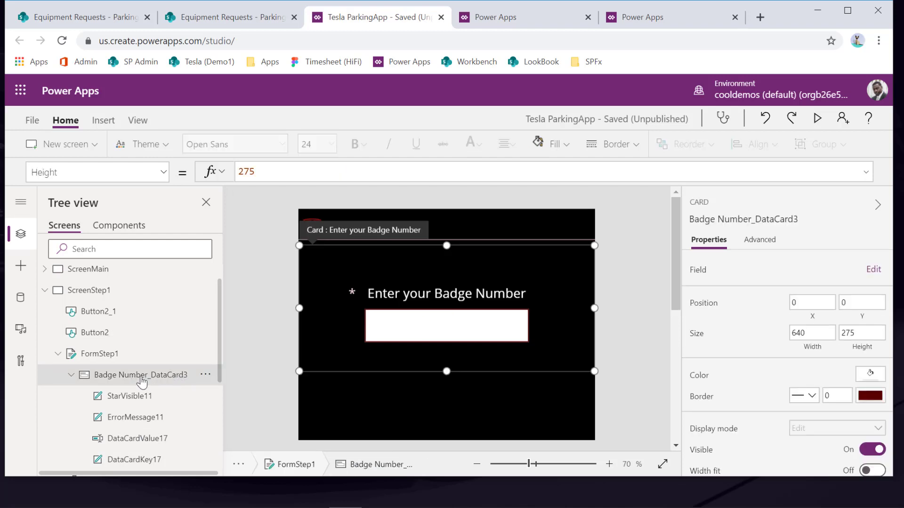
pyautogui.click(763, 242)
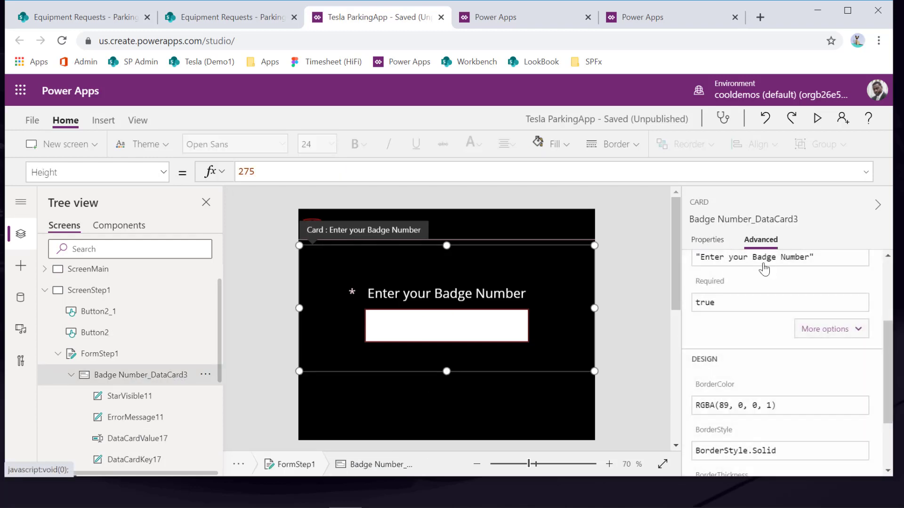
pyautogui.scroll(-2, 750, 325)
pyautogui.scroll(4, 720, 339)
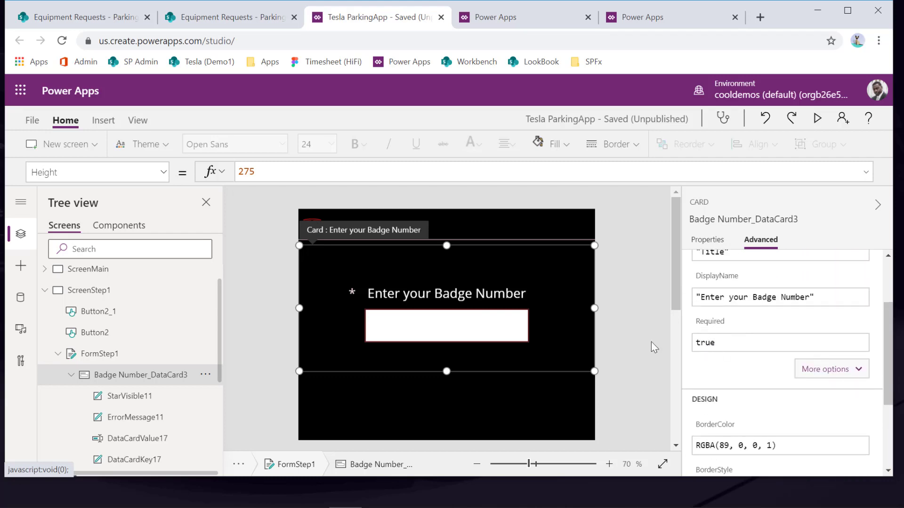
# Step: Open the Next button's OnSelect formula on ScreenStep1 for editing and insert two blank lines above the Navigate call
pyautogui.scroll(-3, 561, 319)
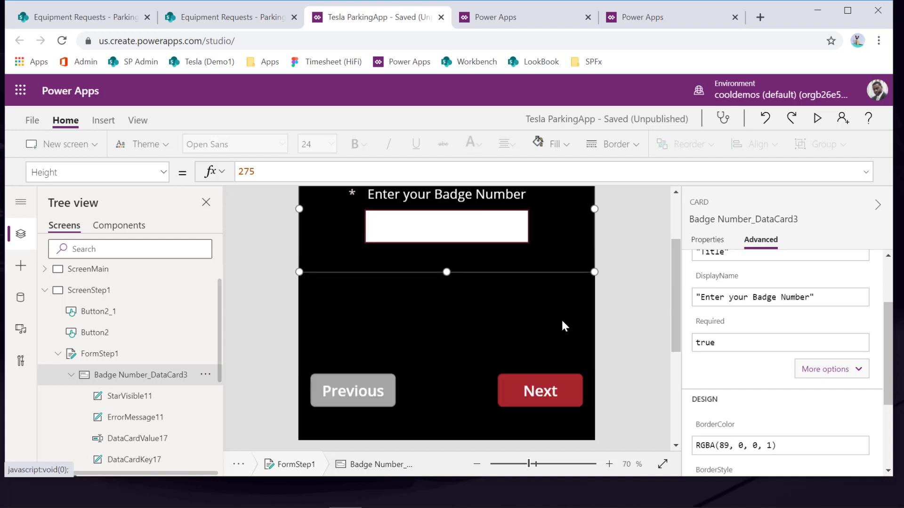
pyautogui.click(546, 386)
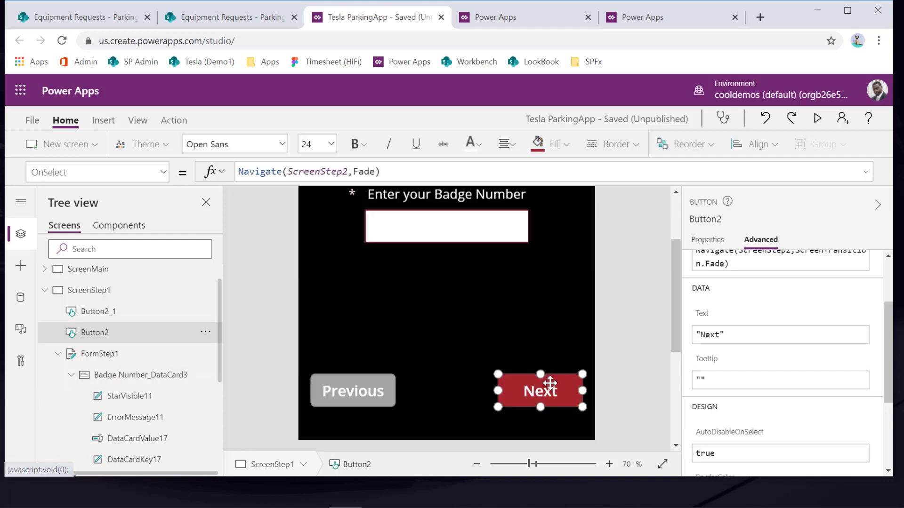
pyautogui.click(390, 174)
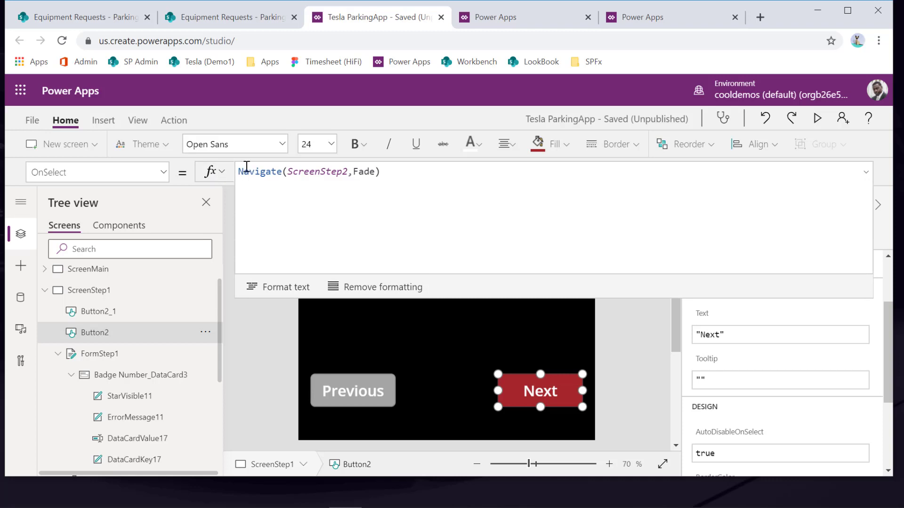
pyautogui.click(251, 171)
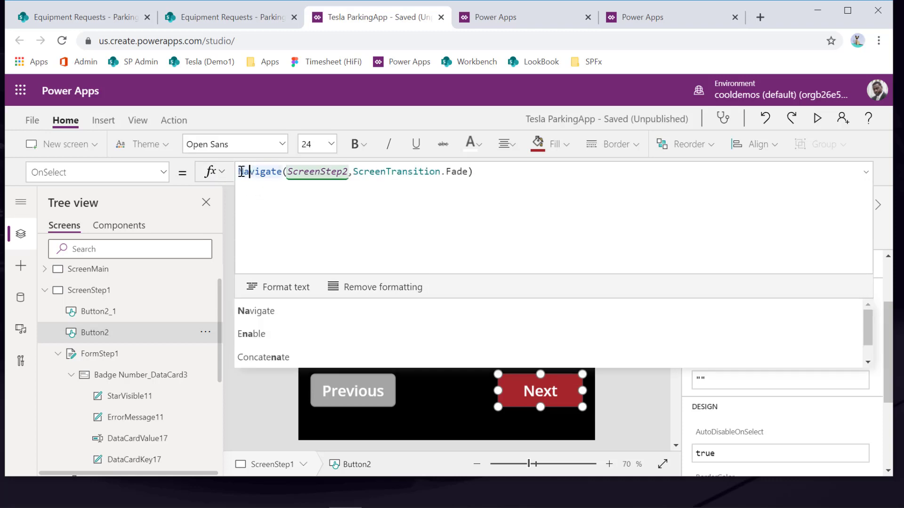
pyautogui.press('Home')
pyautogui.hotkey('shift', 'Return')
pyautogui.hotkey('shift', 'Return')
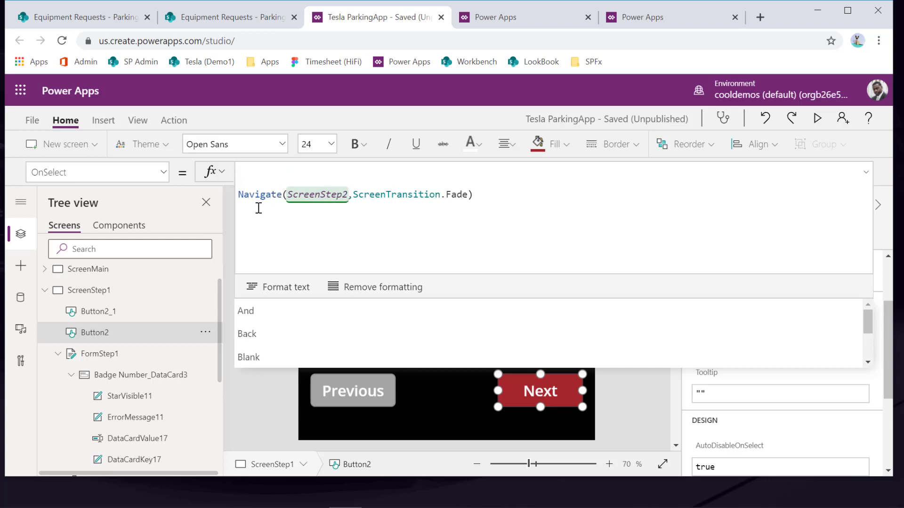
# Step: Wrap the Navigate call to ScreenStep2 in an If statement conditioned on FormStep1.Valid, ending with ); on its own line
pyautogui.write('if')
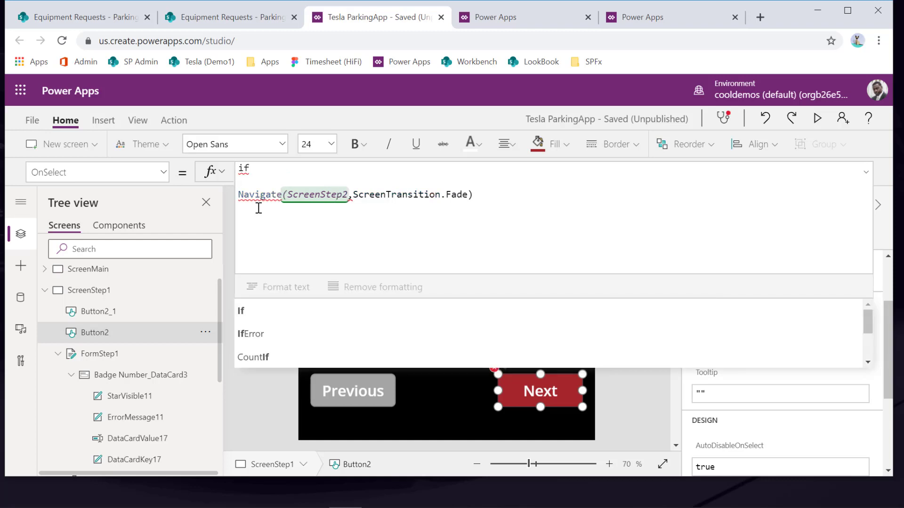
pyautogui.write('(fro')
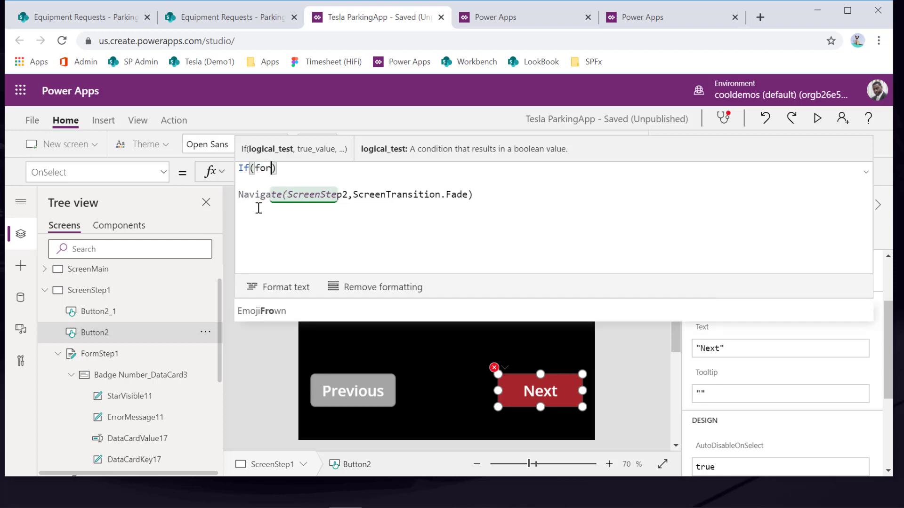
pyautogui.write('mste')
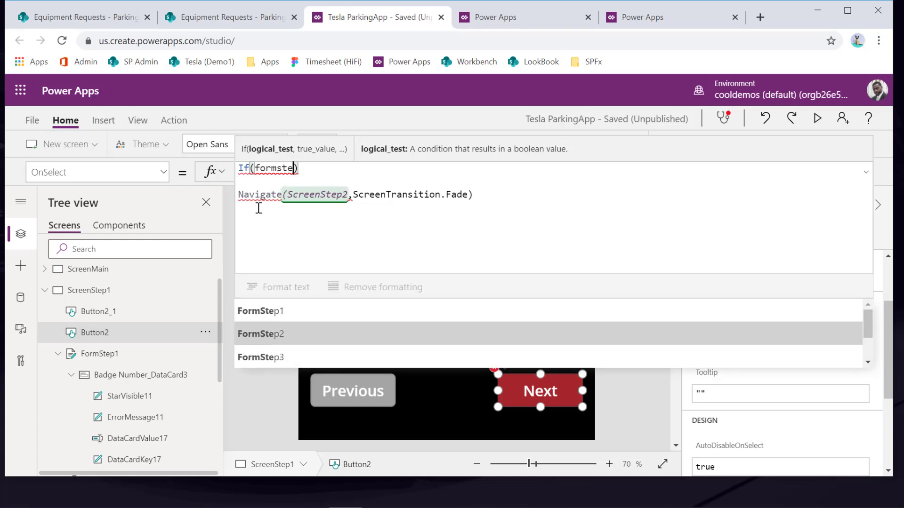
pyautogui.press('Tab')
pyautogui.write('.va')
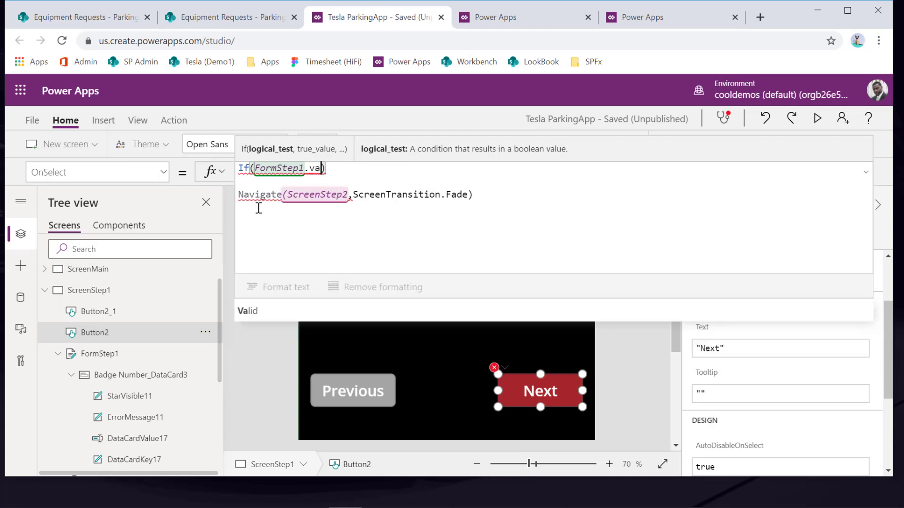
pyautogui.press('Tab')
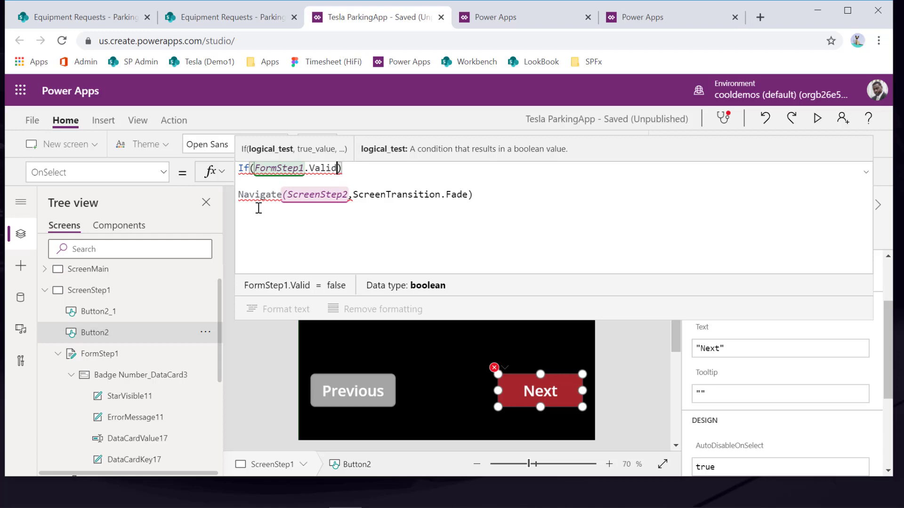
pyautogui.press('BackSpace')
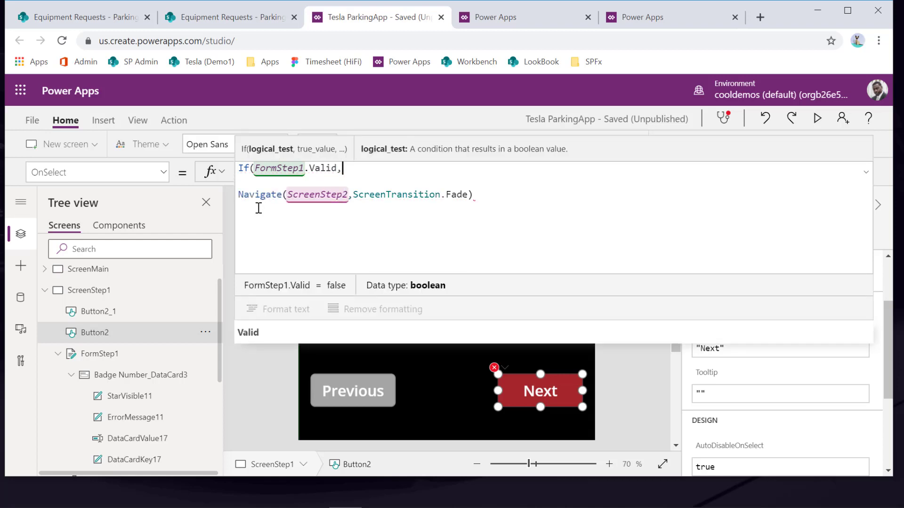
pyautogui.write(',')
pyautogui.press('Delete')
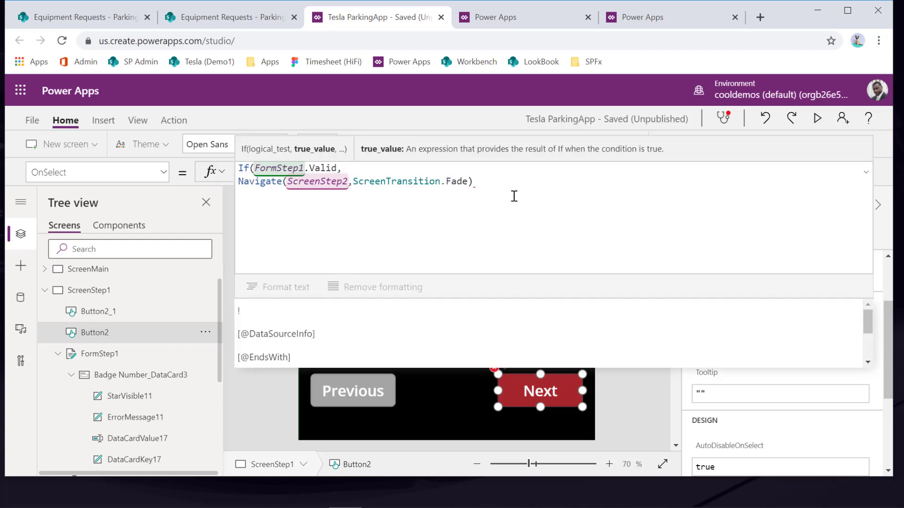
pyautogui.click(493, 183)
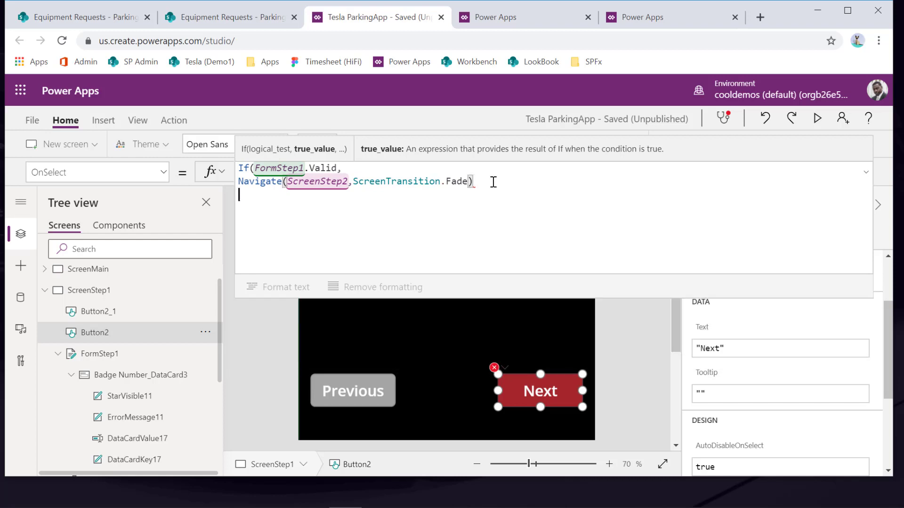
pyautogui.hotkey('shift', 'Return')
pyautogui.write(');')
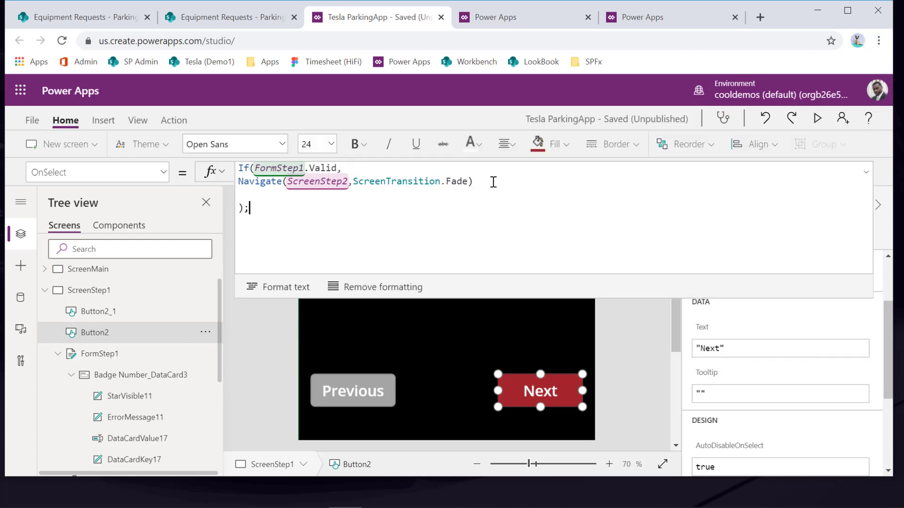
# Step: Add SubmitForm(FormStep1) as the else value of the If statement, after the Navigate call
pyautogui.click(396, 197)
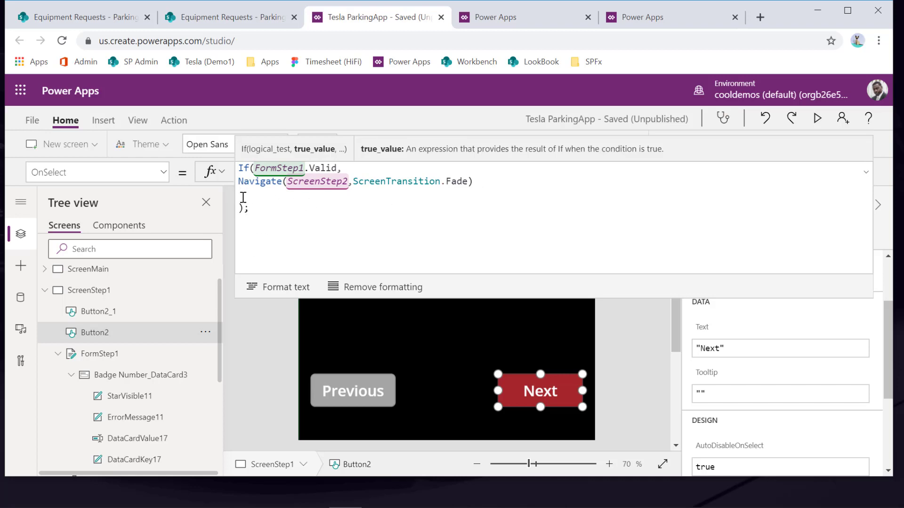
pyautogui.click(493, 185)
pyautogui.write(',')
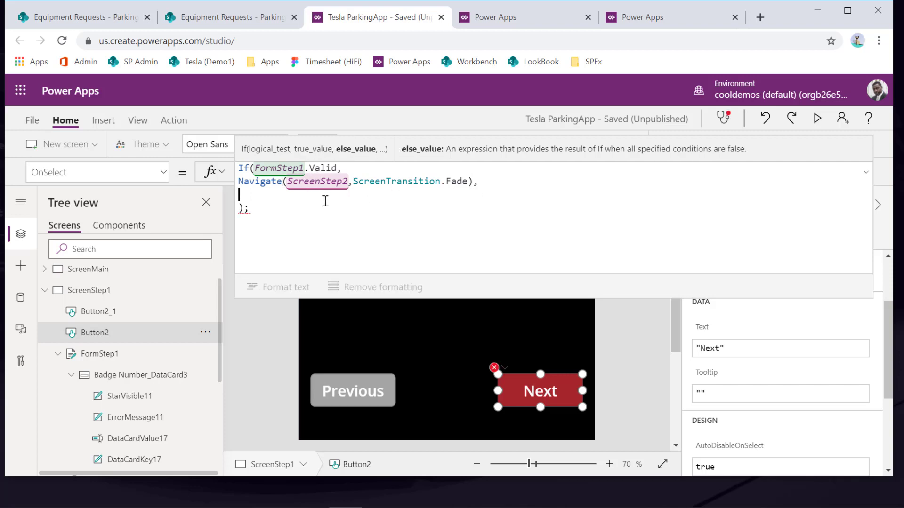
pyautogui.write('Submit')
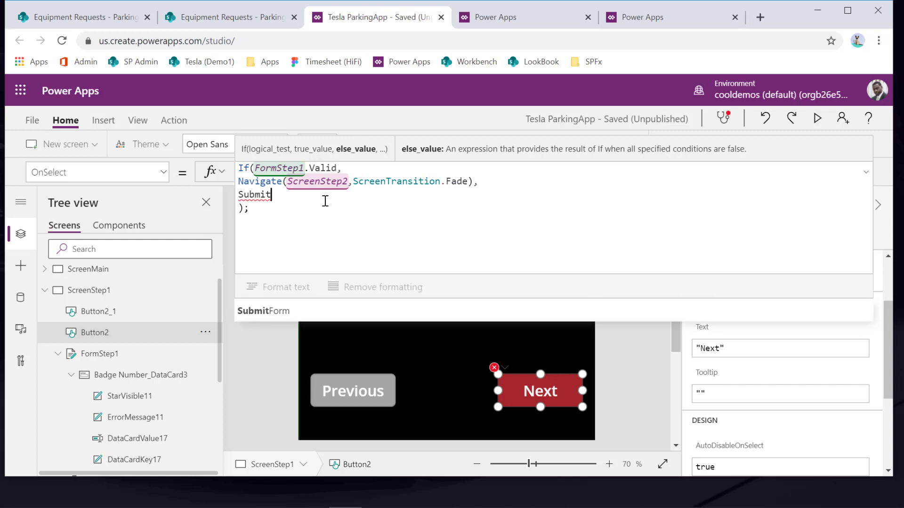
pyautogui.write('Fr  ')
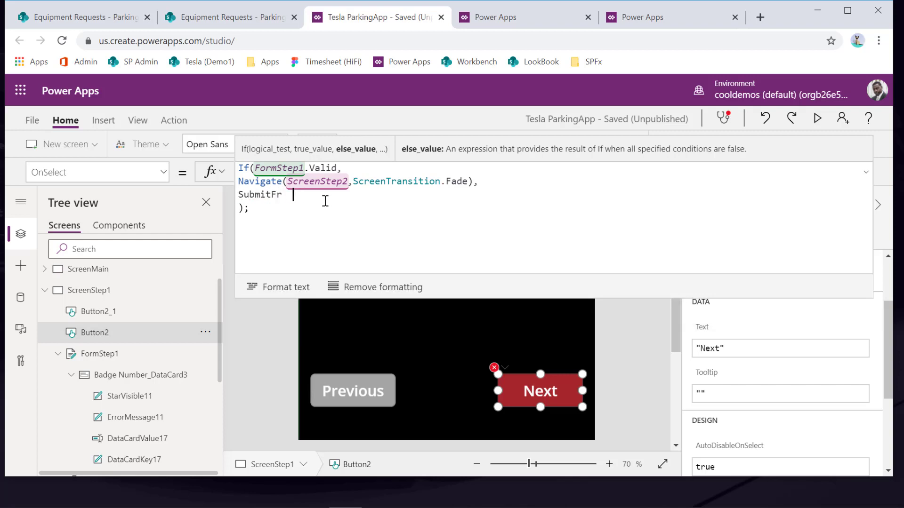
pyautogui.press('BackSpace')
pyautogui.press('BackSpace')
pyautogui.press('BackSpace')
pyautogui.write('orm(')
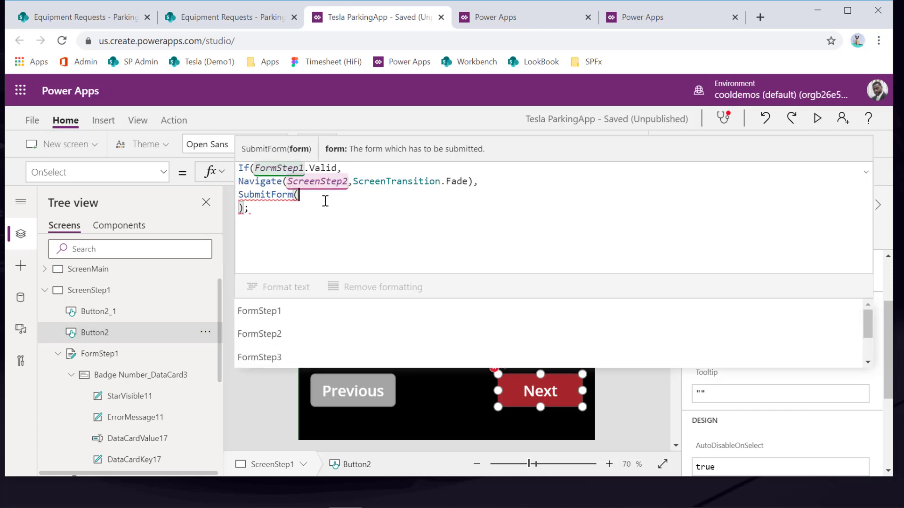
pyautogui.write('FormSte')
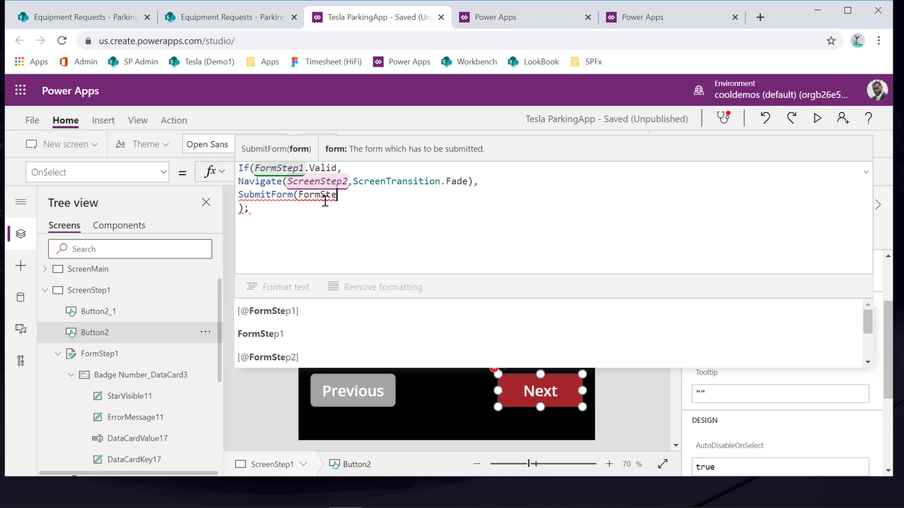
pyautogui.click(296, 335)
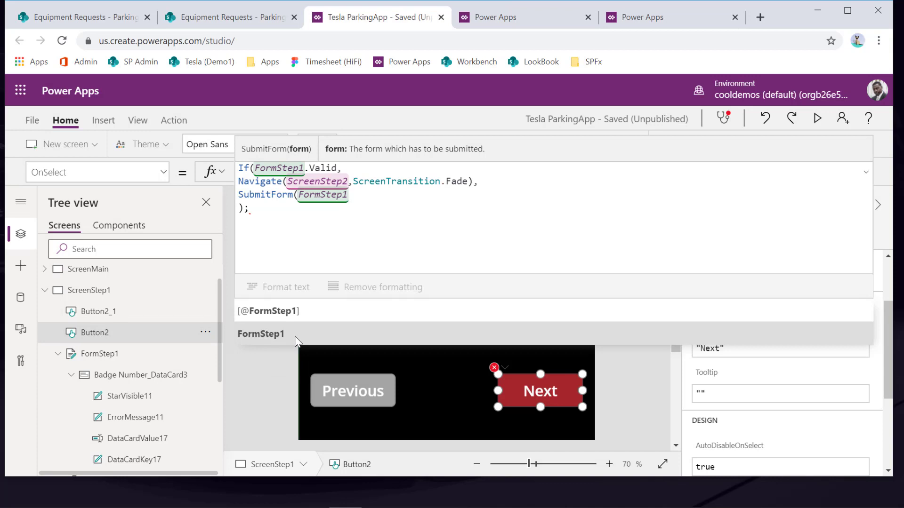
pyautogui.write(')')
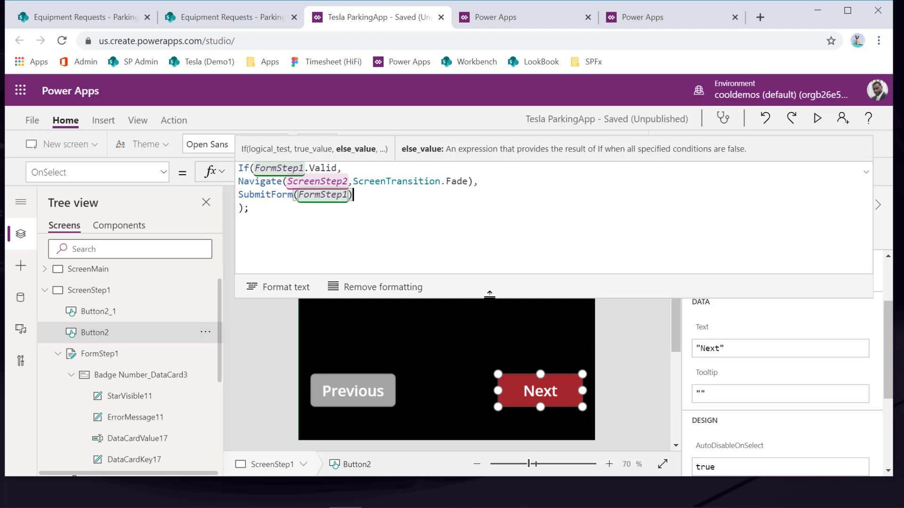
# Step: Review the SubmitForm branch of the Next button's formula, shrink the formula bar and look over the badge number screen
pyautogui.moveTo(490, 294); pyautogui.dragTo(480, 238)
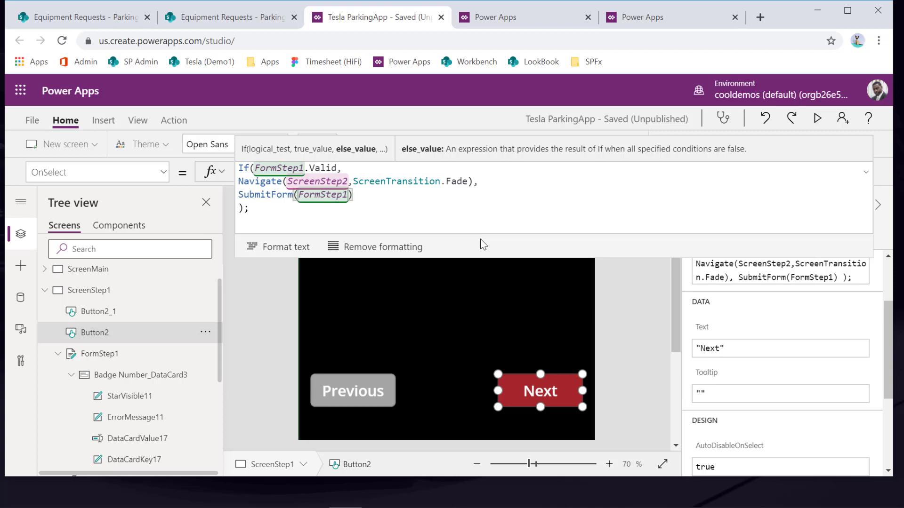
pyautogui.click(298, 194)
pyautogui.press('Left')
pyautogui.press('Right')
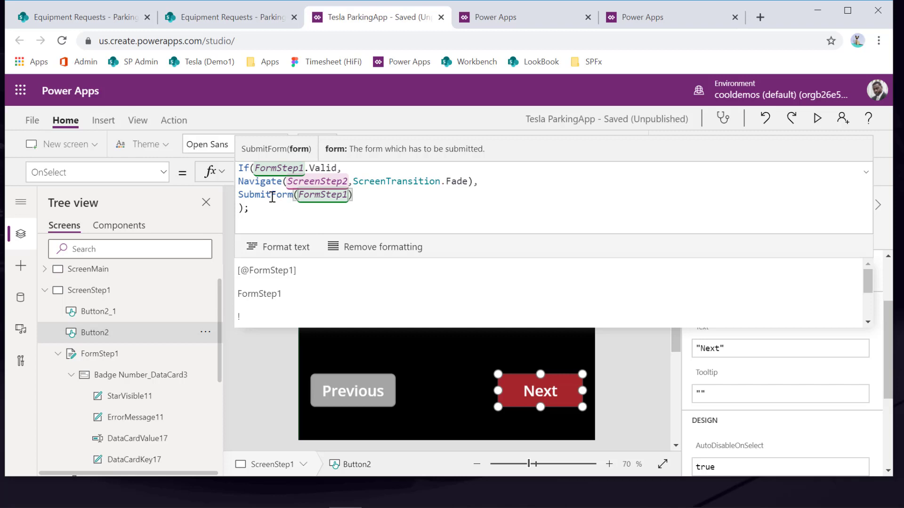
pyautogui.click(287, 207)
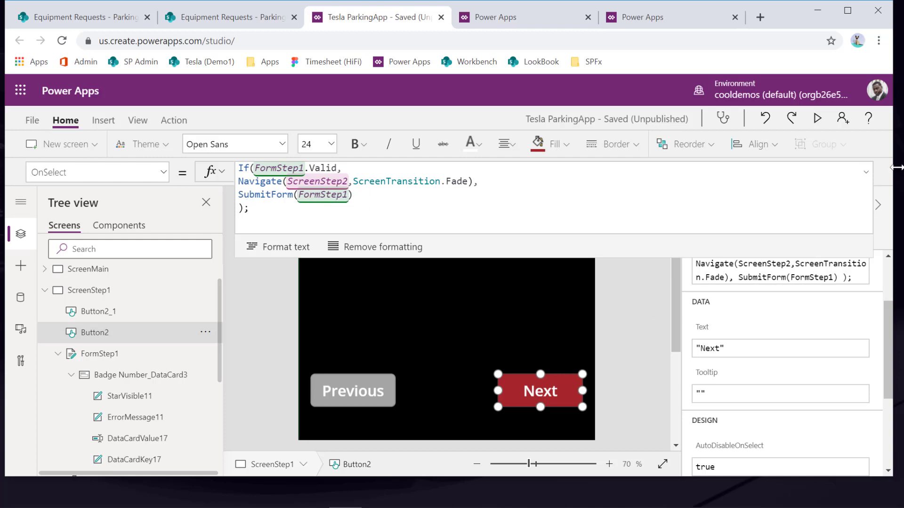
pyautogui.moveTo(750, 255); pyautogui.dragTo(740, 176)
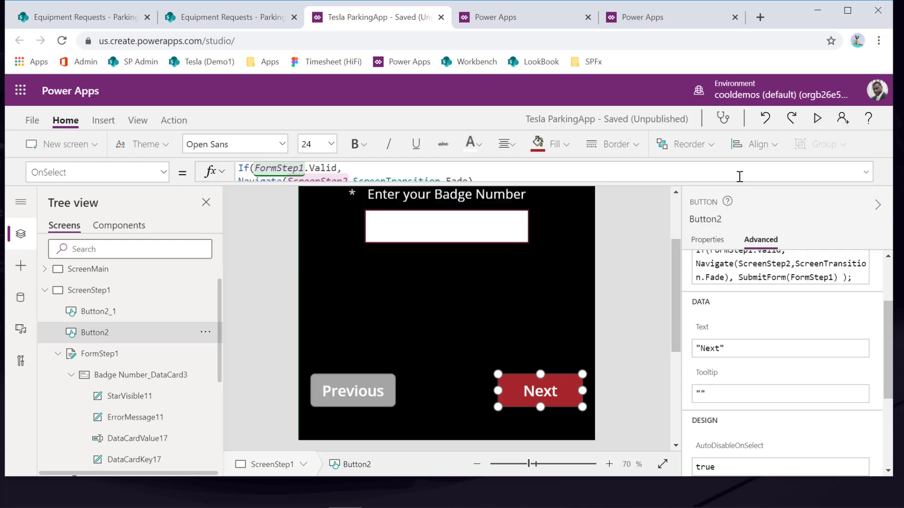
pyautogui.scroll(2, 564, 281)
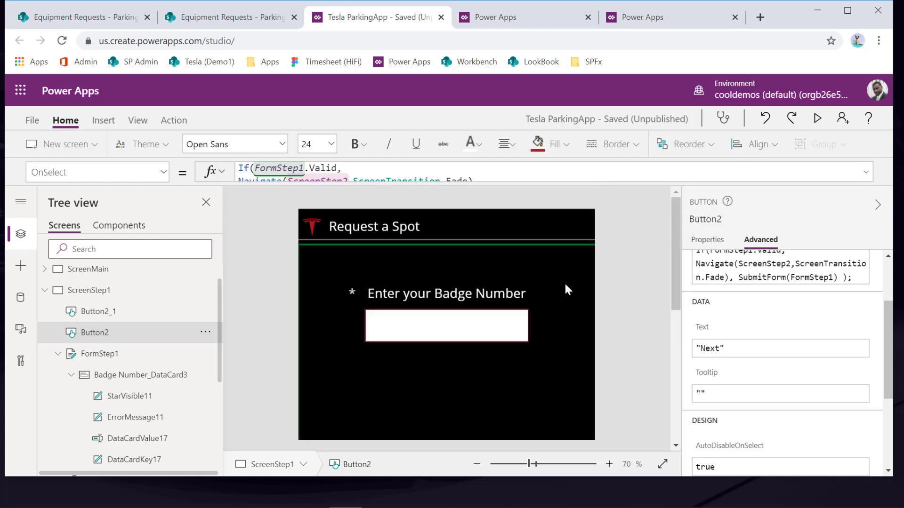
pyautogui.scroll(-2, 534, 280)
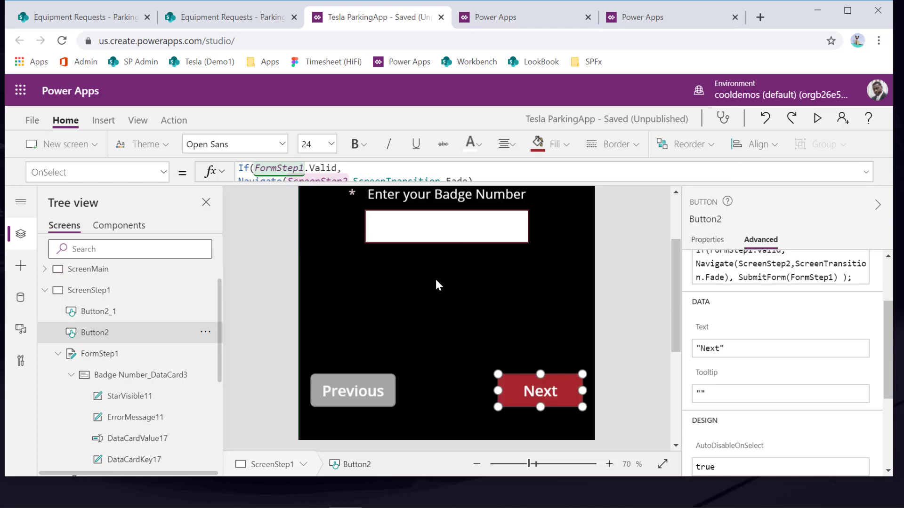
# Step: Test the Next button on ScreenStep1 with an empty badge number and select the error message label under the field
pyautogui.press('alt')
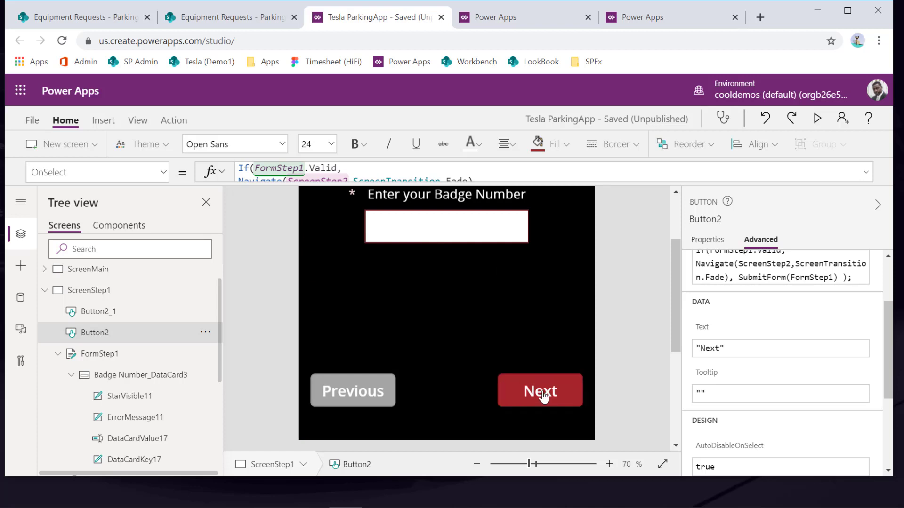
pyautogui.click(542, 396)
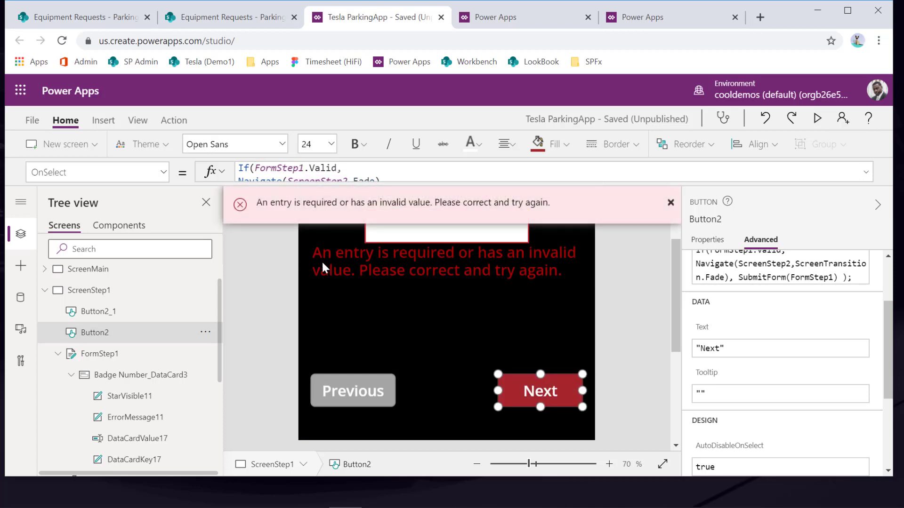
pyautogui.click(426, 264)
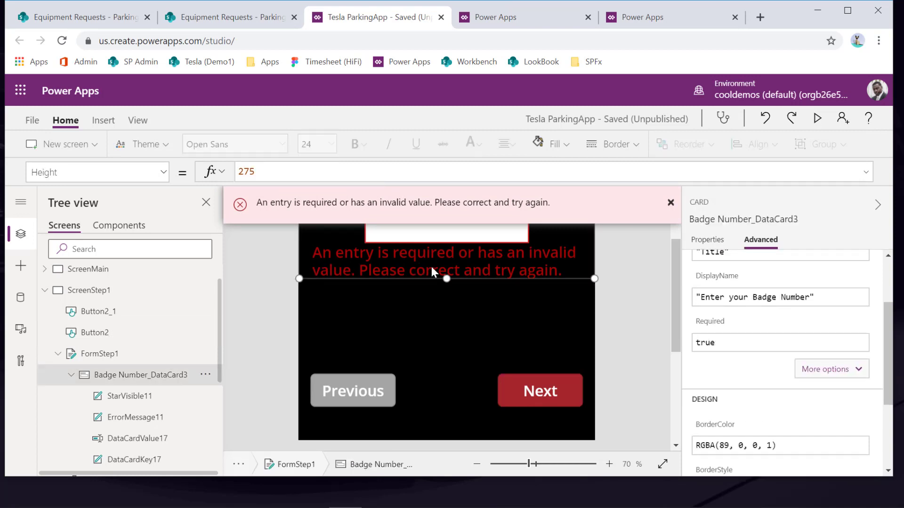
pyautogui.click(430, 259)
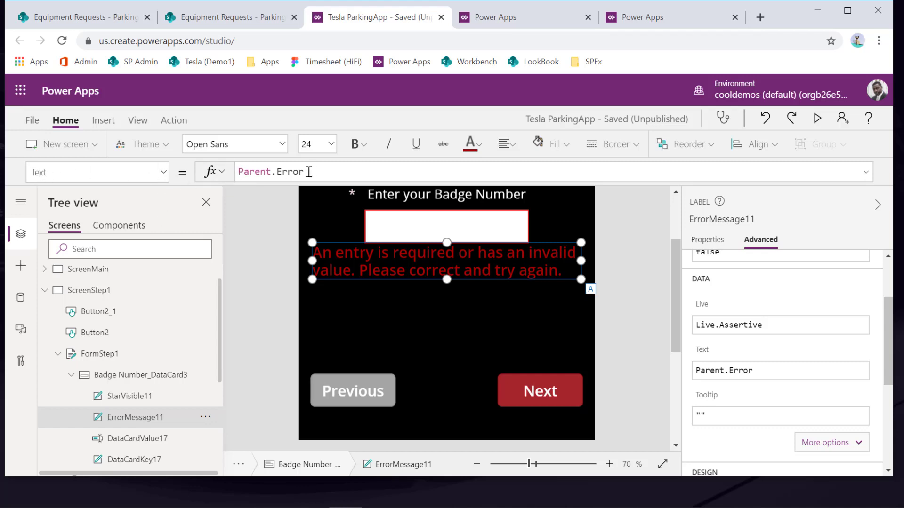
# Step: Insert IsBlank( before Parent.Error in the error message label's Text formula
pyautogui.moveTo(312, 172); pyautogui.dragTo(238, 172)
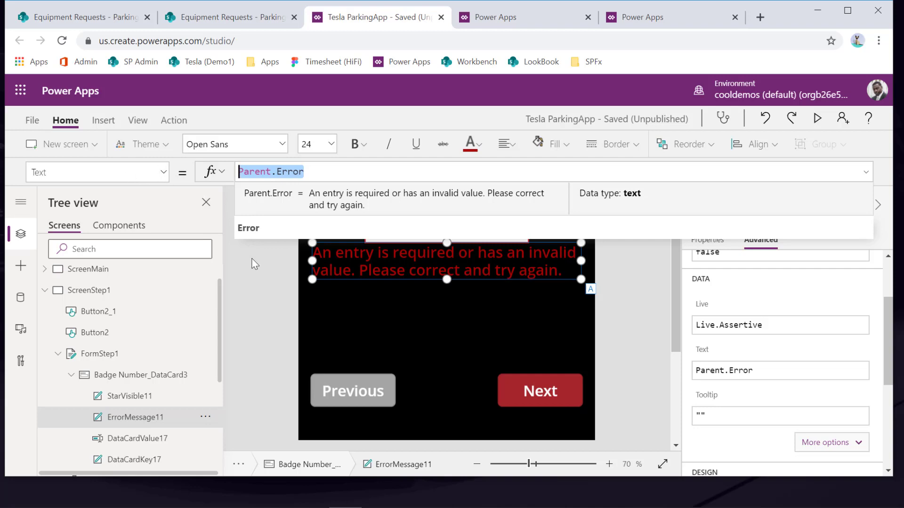
pyautogui.doubleClick(282, 173)
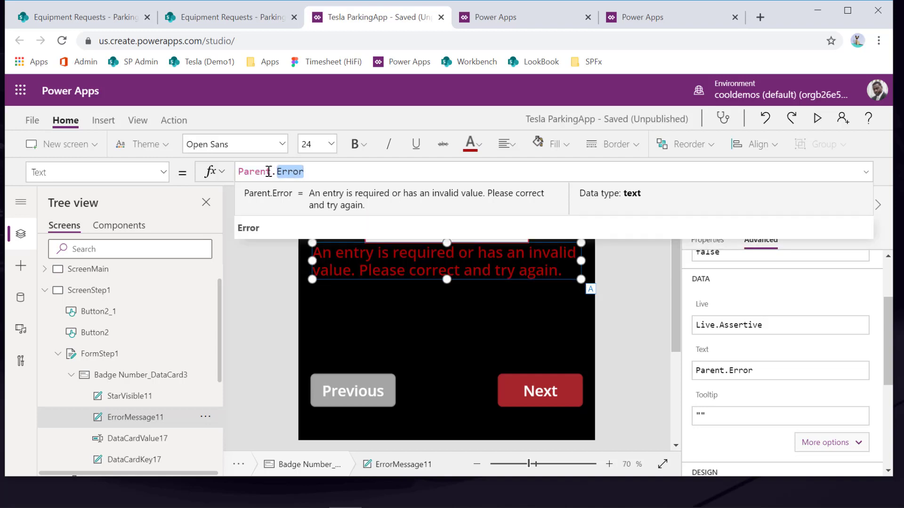
pyautogui.click(313, 173)
pyautogui.click(239, 171)
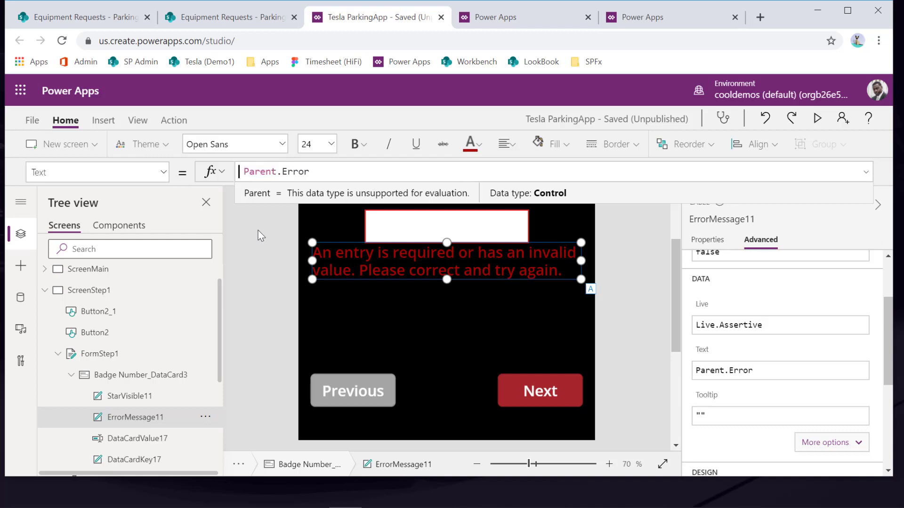
pyautogui.write(', ')
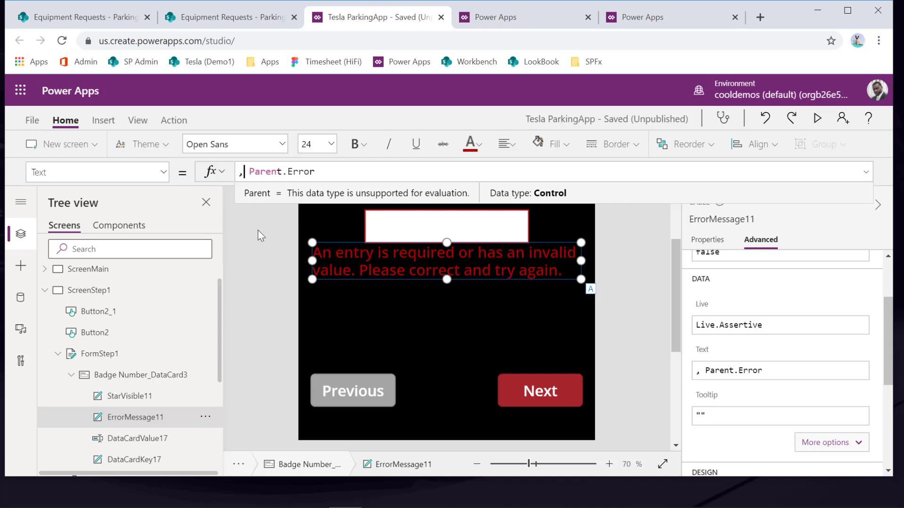
pyautogui.write('isbla')
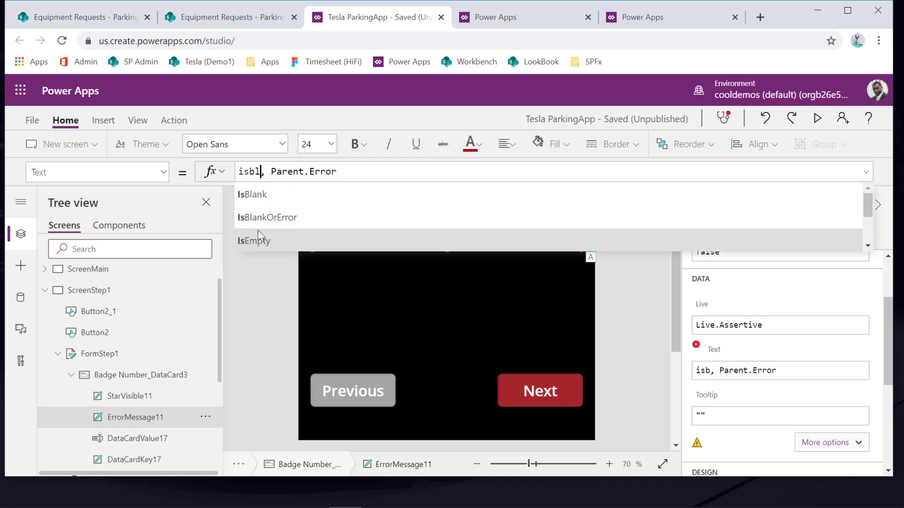
pyautogui.press('Tab')
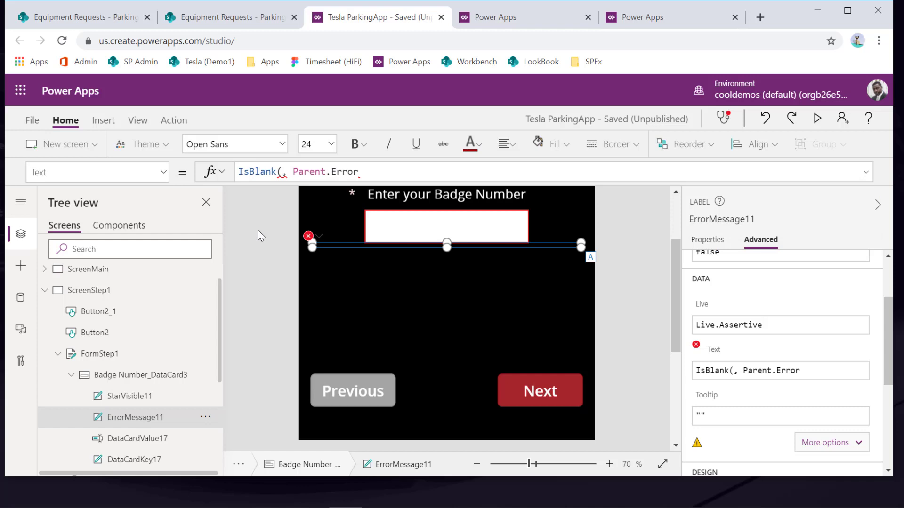
pyautogui.press('Delete')
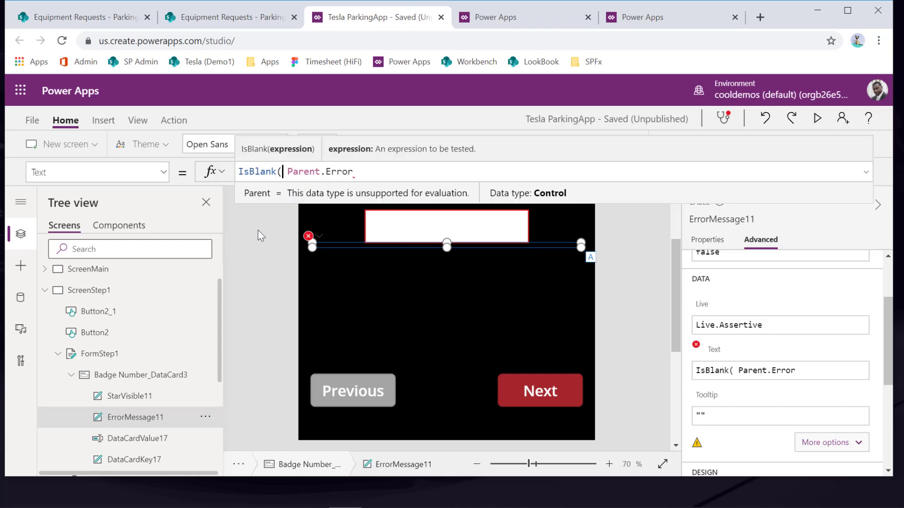
# Step: Prefix the label's IsBlank call with If(! and remove the space before Parent.Error
pyautogui.press('Home')
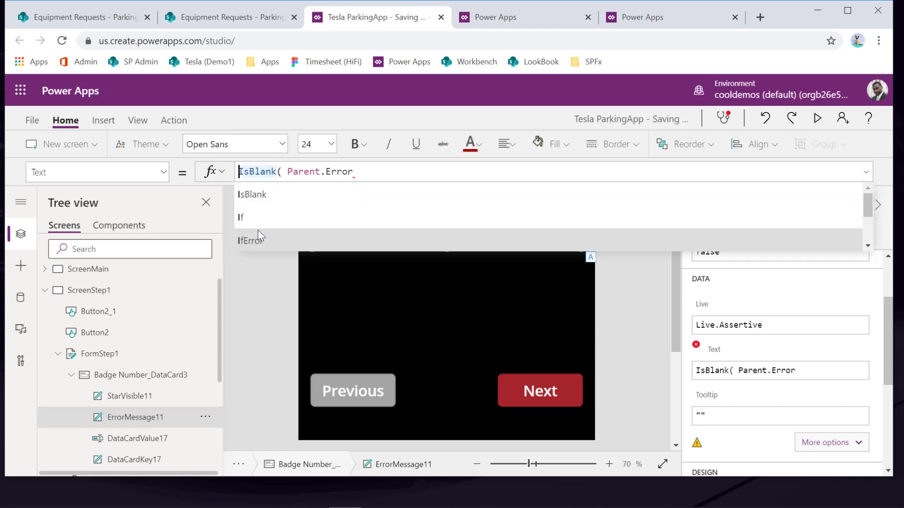
pyautogui.write('If')
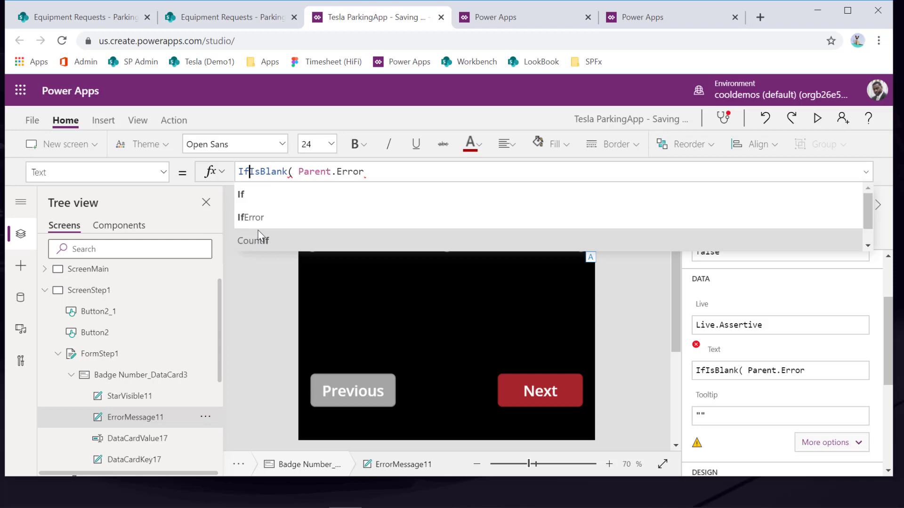
pyautogui.write('(!')
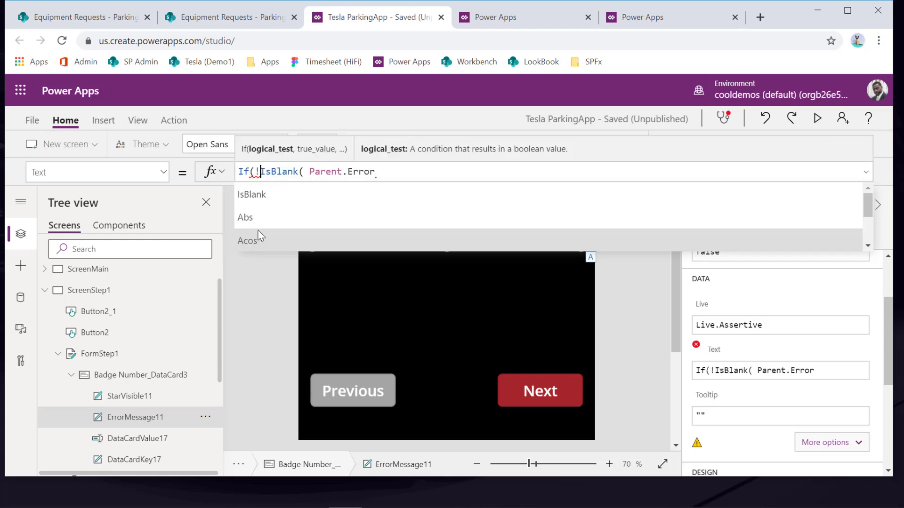
pyautogui.press('Right')
pyautogui.press('Right')
pyautogui.press('Right')
pyautogui.press('Right')
pyautogui.press('Right')
pyautogui.press('Right')
pyautogui.press('Right')
pyautogui.press('Right')
pyautogui.press('Right')
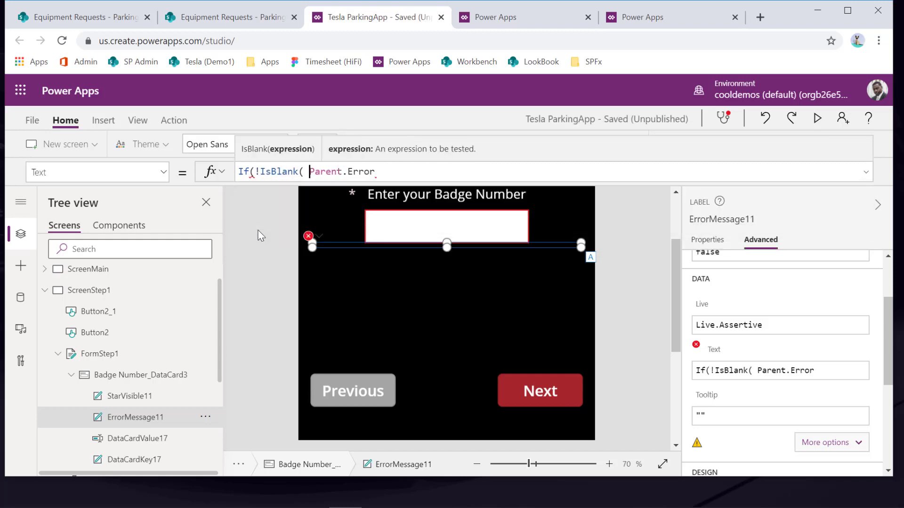
pyautogui.press('BackSpace')
# Step: Add the message "Please enter in the badge number" after Parent.Error, separated by a comma, and end the formula with two closing parentheses
pyautogui.press('Right')
pyautogui.press('Right')
pyautogui.press('Right')
pyautogui.press('Right')
pyautogui.press('Right')
pyautogui.press('Right')
pyautogui.press('Right')
pyautogui.press('Right')
pyautogui.press('Right')
pyautogui.press('Right')
pyautogui.press('Right')
pyautogui.press('Right')
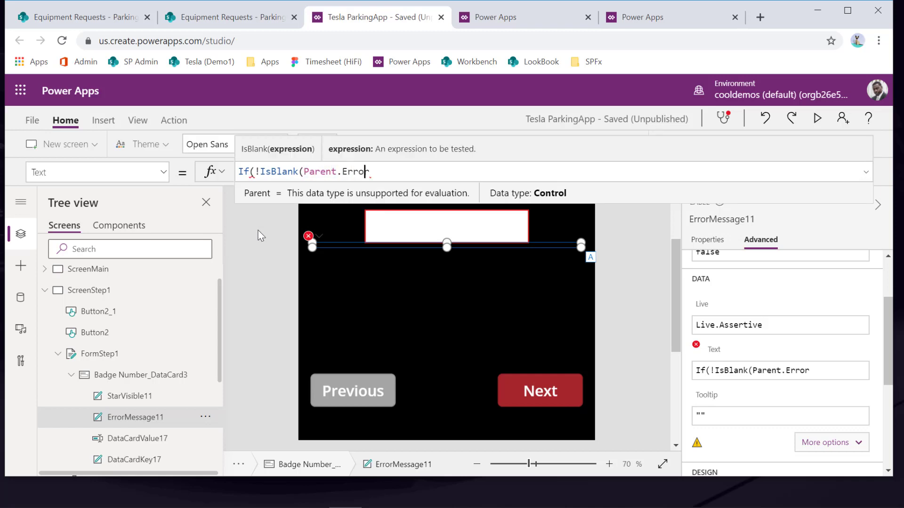
pyautogui.write(',"')
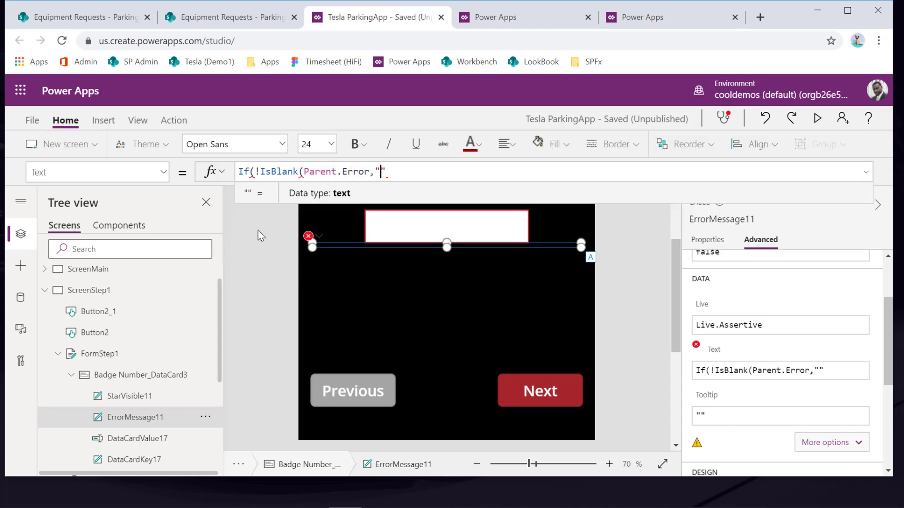
pyautogui.write('Please enter')
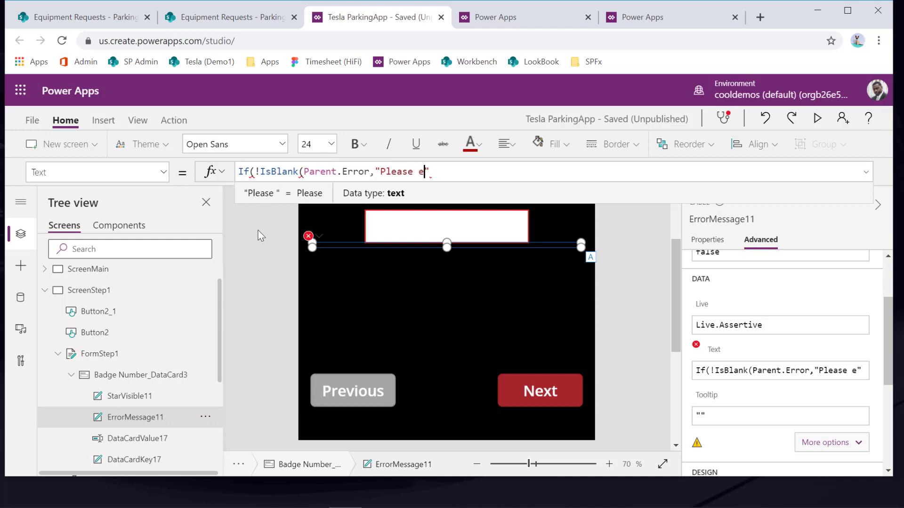
pyautogui.write(' in th')
pyautogui.press('BackSpace')
pyautogui.press('BackSpace')
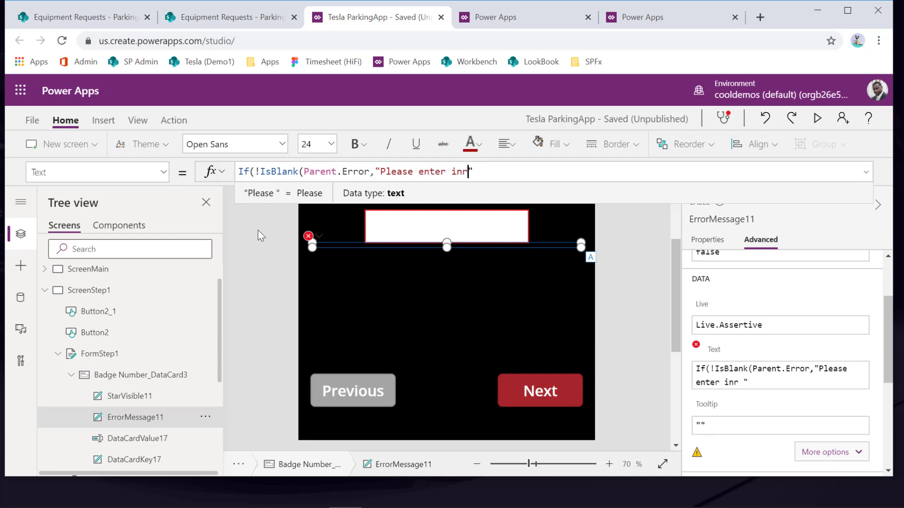
pyautogui.write('the badge num')
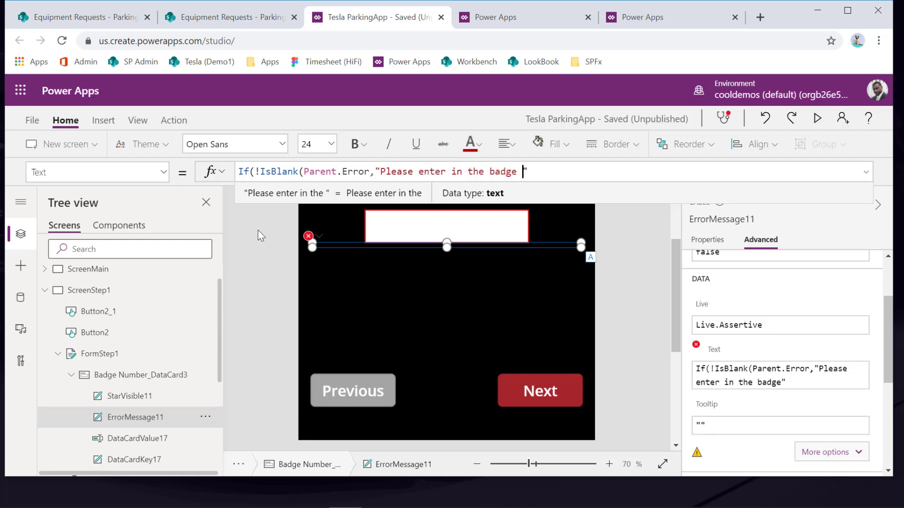
pyautogui.write('ber"')
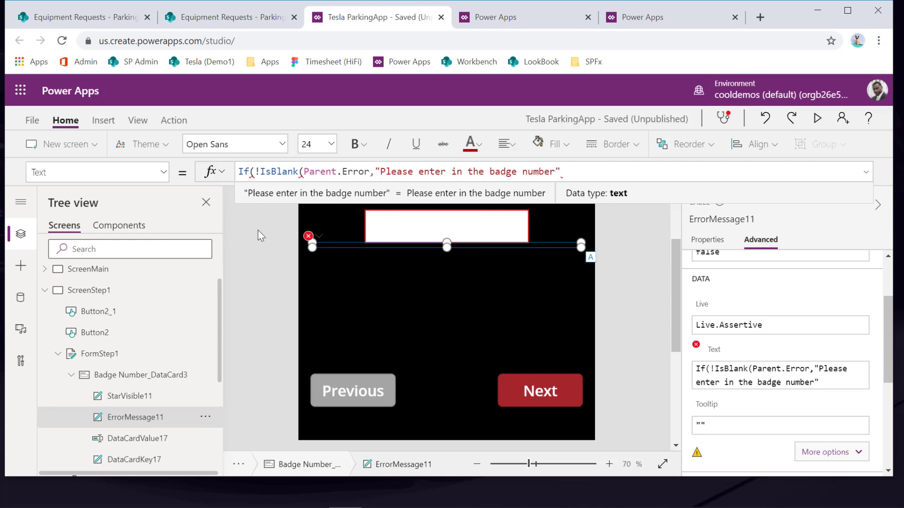
pyautogui.write('))')
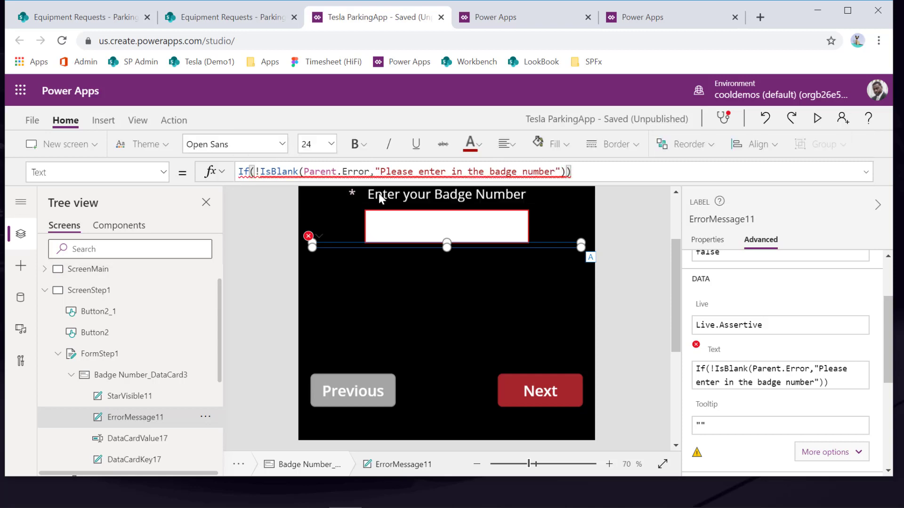
# Step: Close the IsBlank call right after Parent.Error and remove the extra parenthesis at the end of the formula
pyautogui.click(370, 171)
pyautogui.write('),')
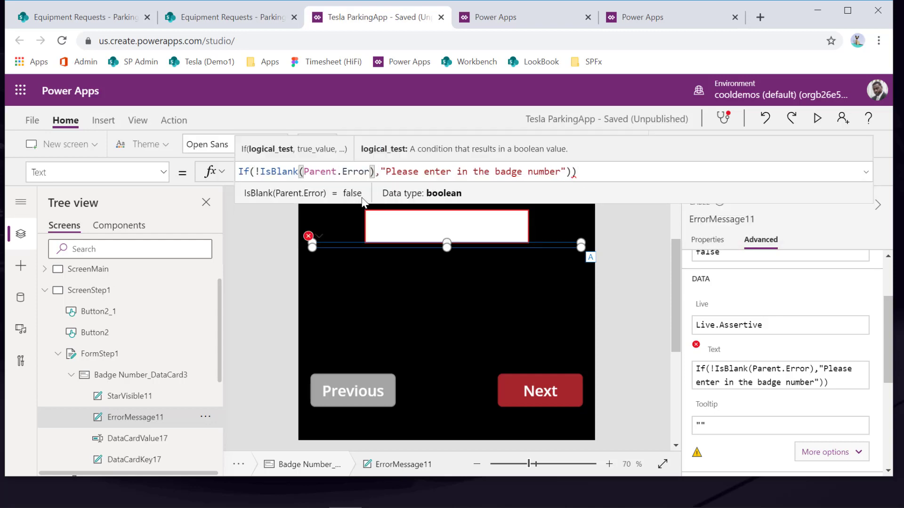
pyautogui.click(587, 174)
pyautogui.press('BackSpace')
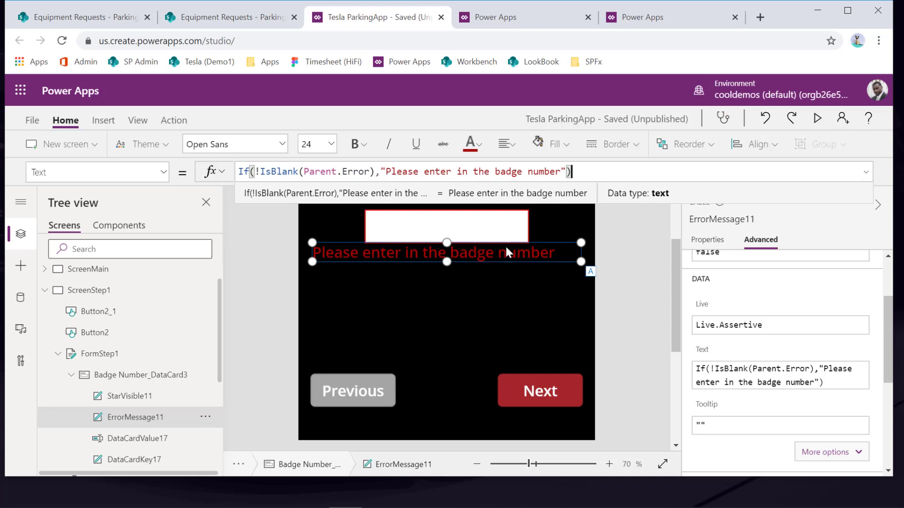
# Step: Center the error message text and set its font color to the light pink theme color RGBA(237, 212, 213, 1)
pyautogui.click(508, 145)
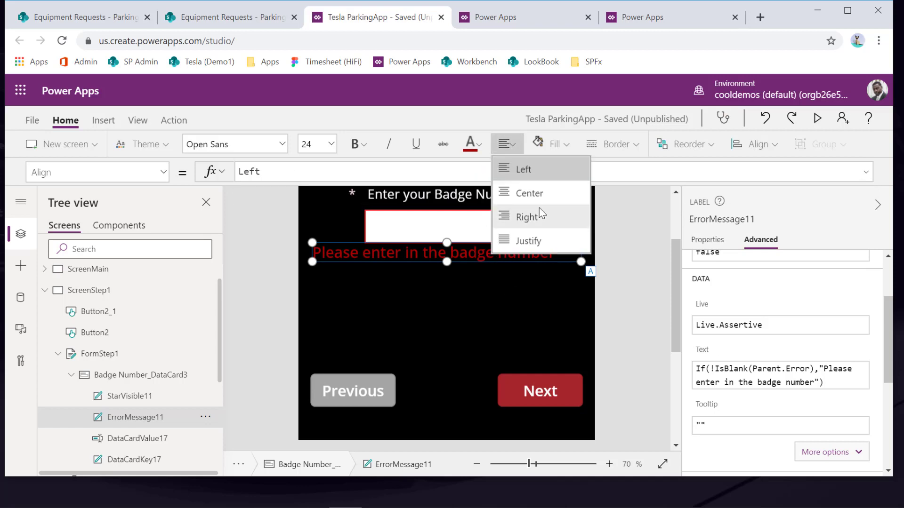
pyautogui.click(541, 197)
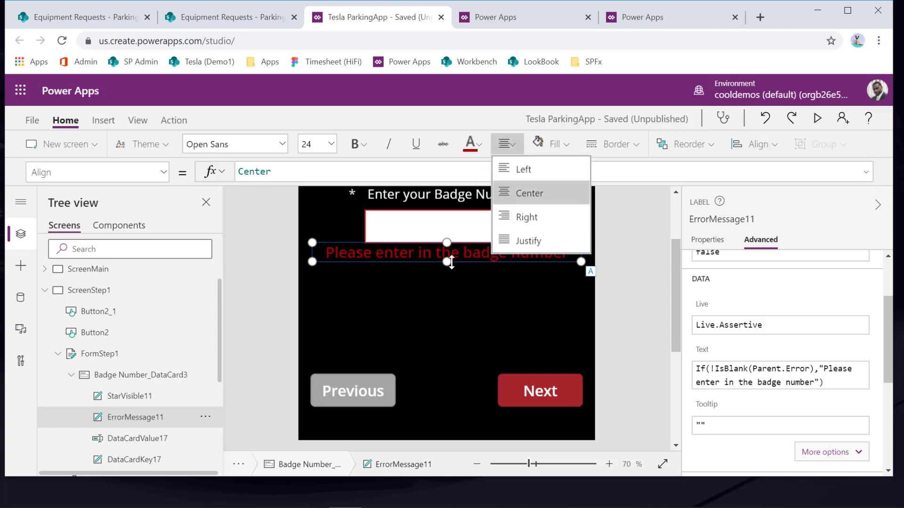
pyautogui.click(459, 262)
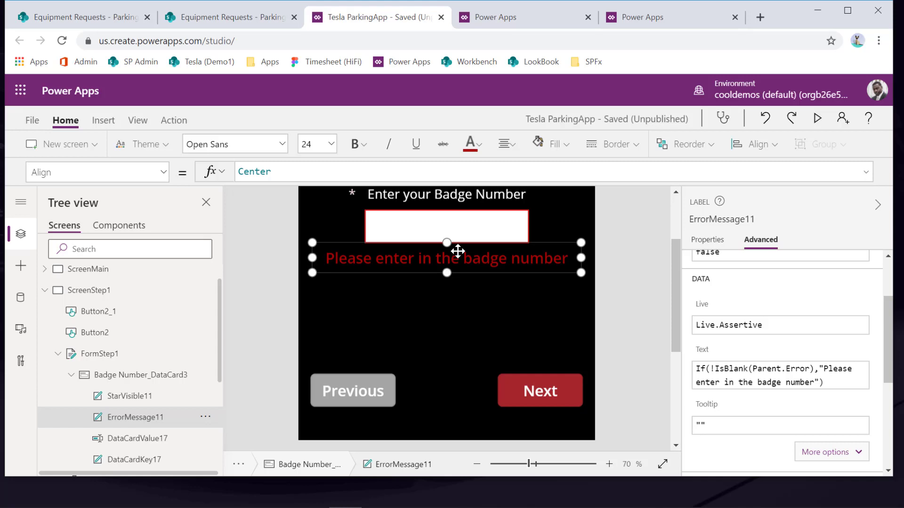
pyautogui.click(470, 144)
pyautogui.click(496, 233)
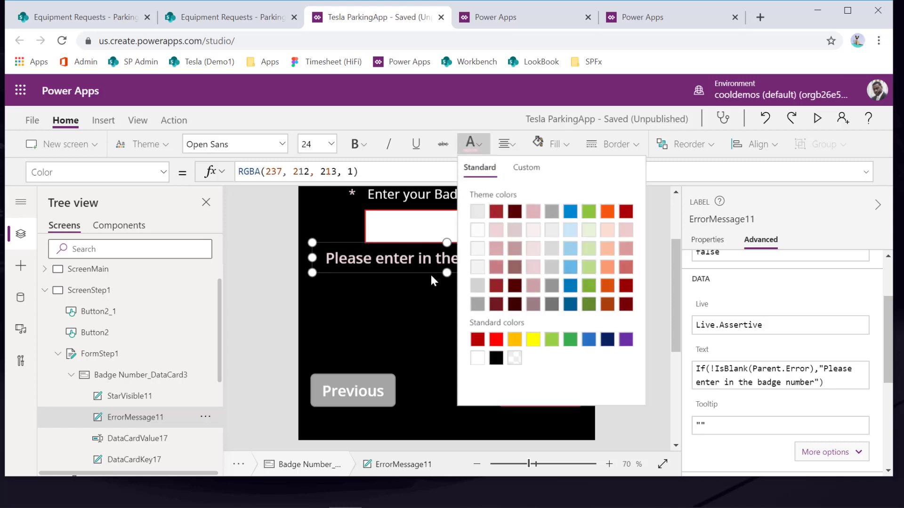
pyautogui.click(391, 280)
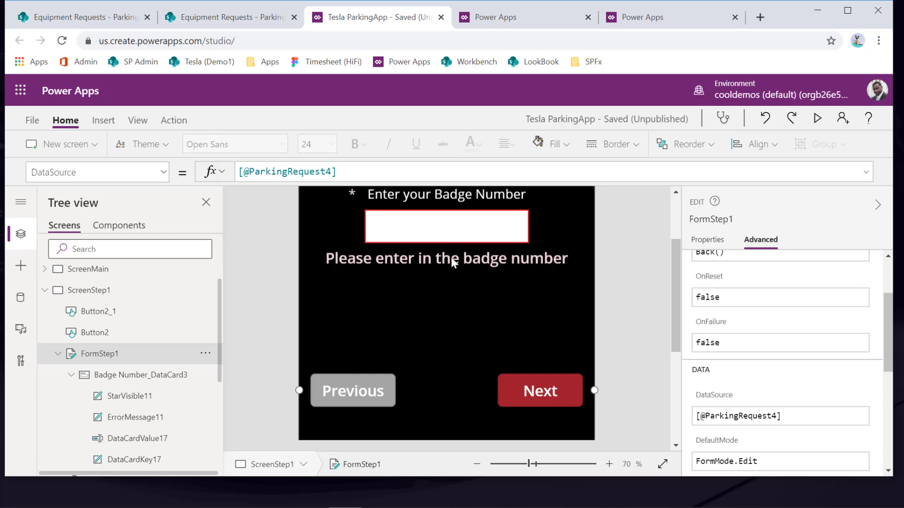
pyautogui.scroll(2, 631, 311)
pyautogui.scroll(-2, 631, 312)
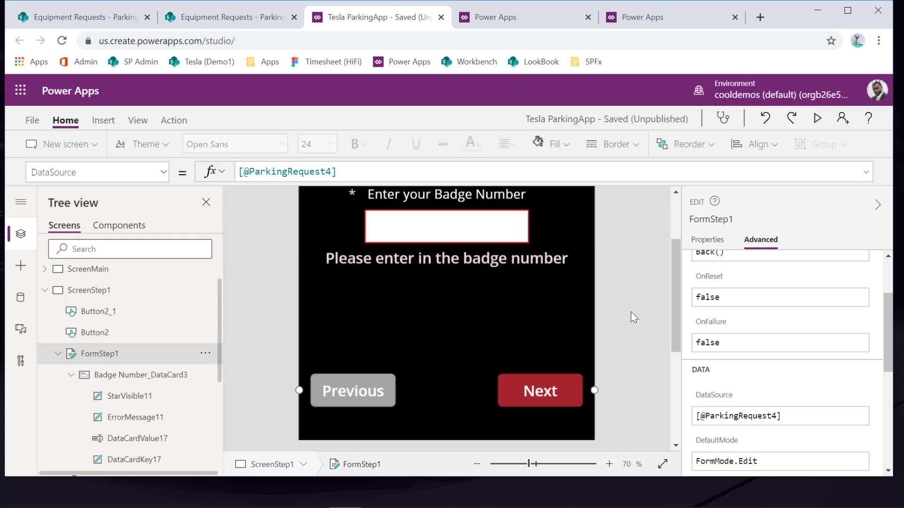
# Step: Enter a sample badge number in the field on ScreenStep1 and run the Next button to test the navigation
pyautogui.click(429, 234)
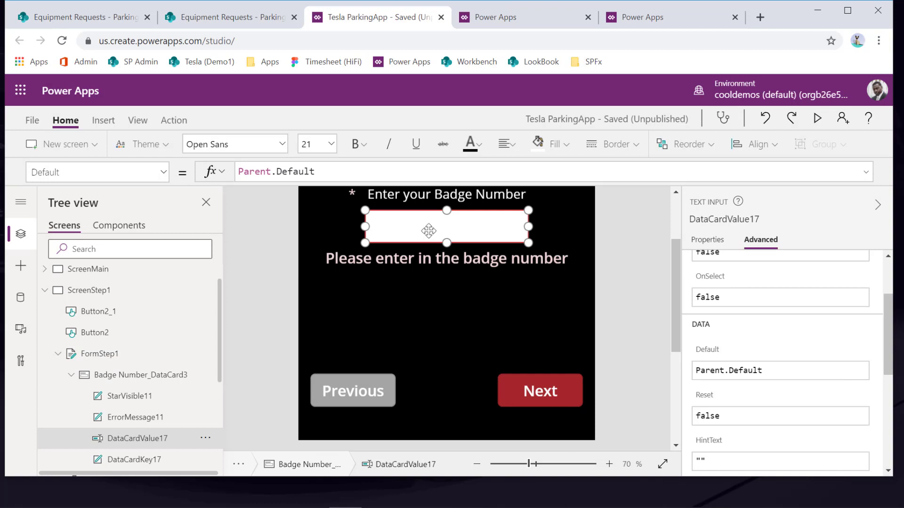
pyautogui.write('543254325')
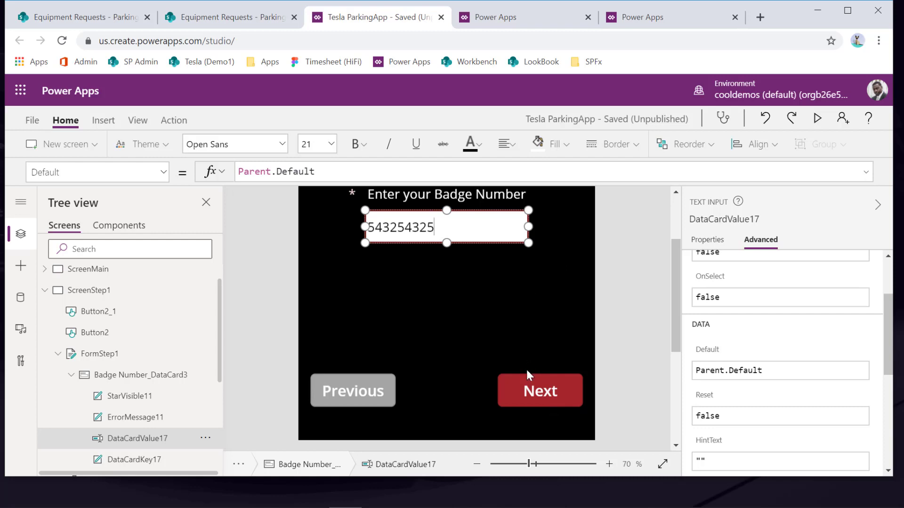
pyautogui.keyDown('alt'); pyautogui.click(528, 382); pyautogui.keyUp('alt')
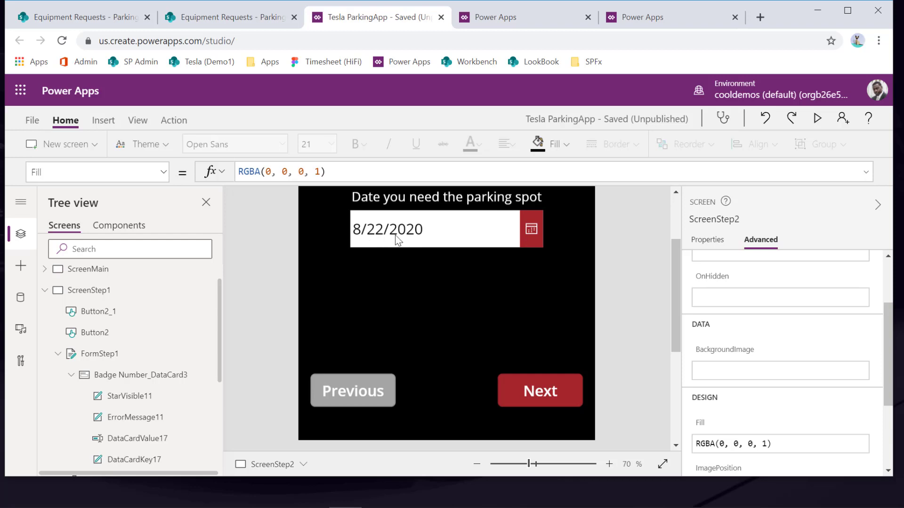
# Step: Preview ScreenStep2, clear the parking date, test Next with the empty field, and go back to the date step before closing the preview
pyautogui.moveTo(388, 229); pyautogui.dragTo(425, 230)
pyautogui.click(422, 228)
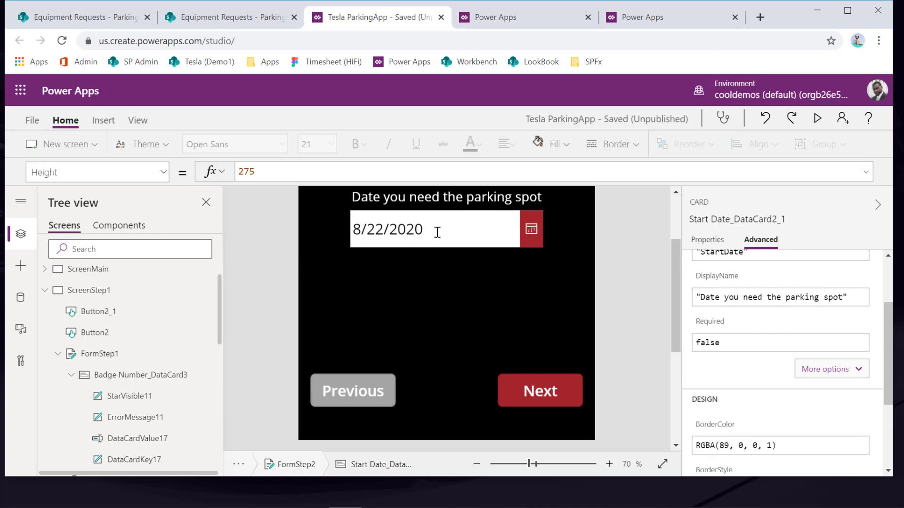
pyautogui.click(437, 232)
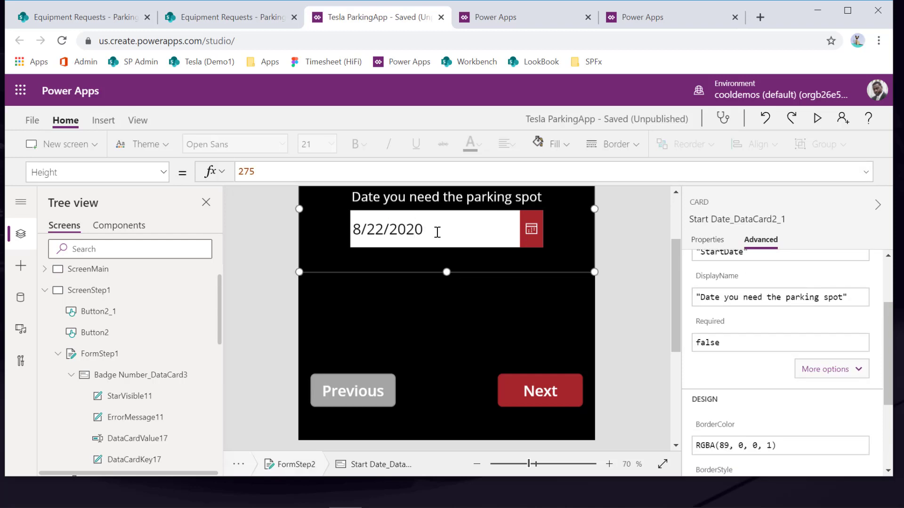
pyautogui.click(818, 118)
pyautogui.click(436, 167)
pyautogui.hotkey('ctrl', 'a')
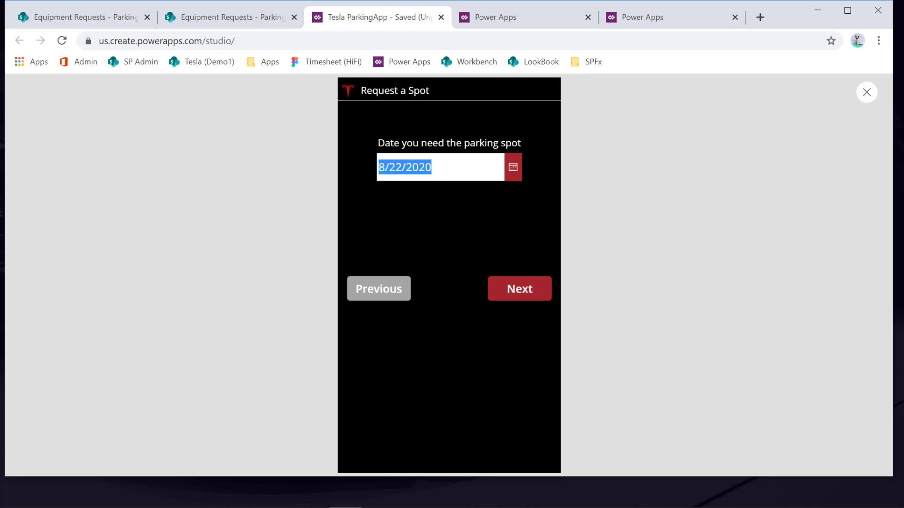
pyautogui.press('BackSpace')
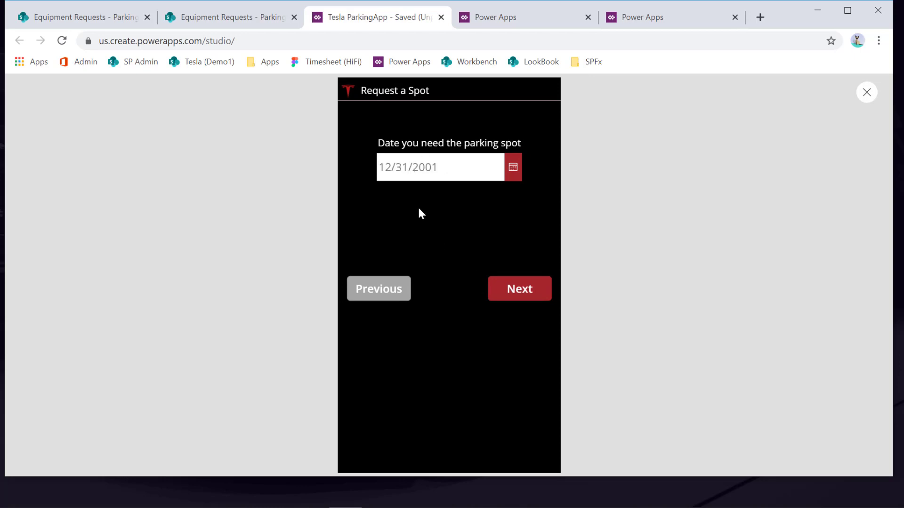
pyautogui.click(518, 295)
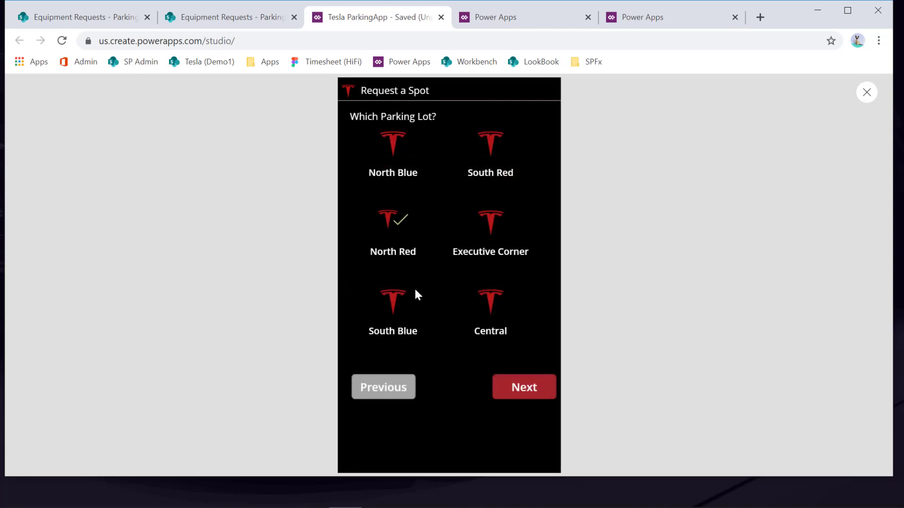
pyautogui.click(383, 391)
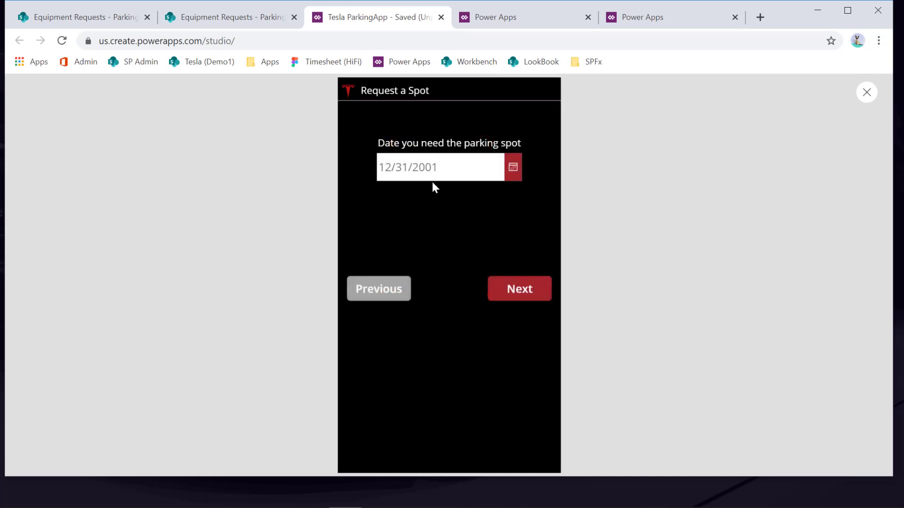
pyautogui.click(866, 93)
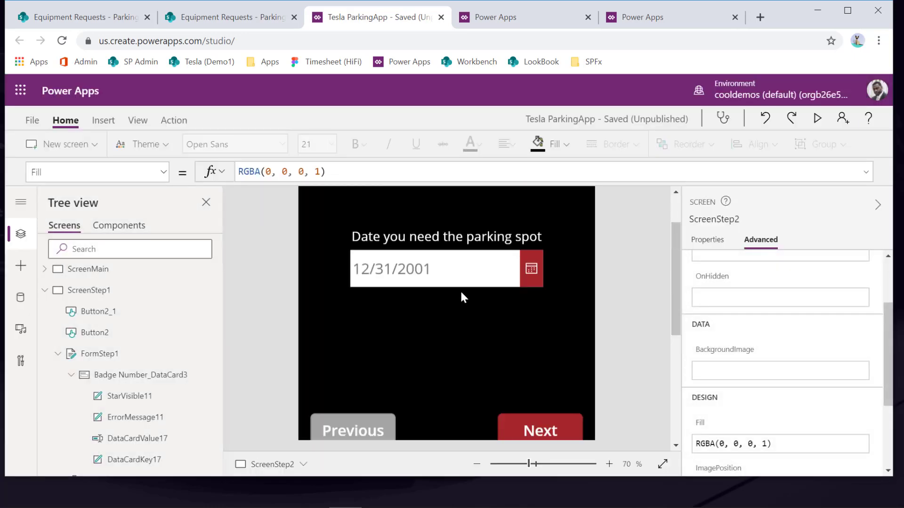
# Step: Return to ScreenStep1 and copy the complete OnSelect validation formula of its Next button
pyautogui.click(423, 282)
pyautogui.click(422, 282)
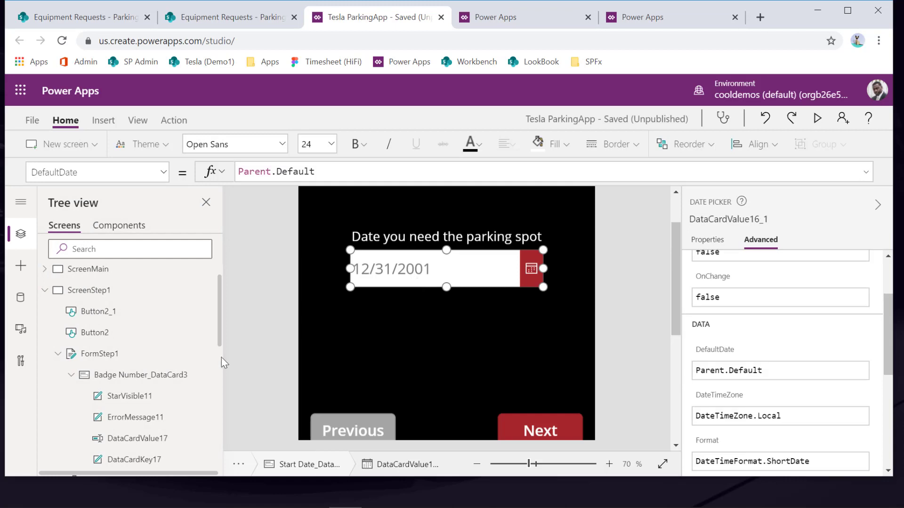
pyautogui.keyDown('alt'); pyautogui.click(351, 430); pyautogui.keyUp('alt')
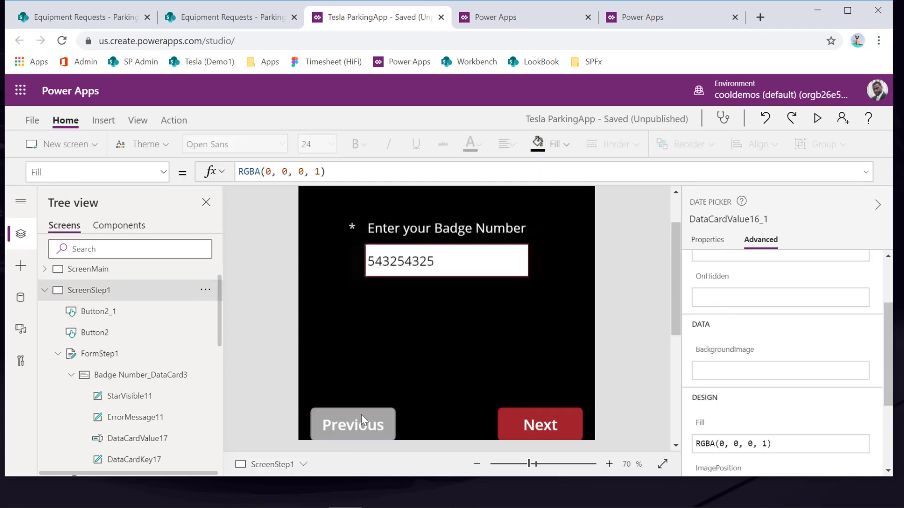
pyautogui.click(411, 277)
pyautogui.click(411, 277)
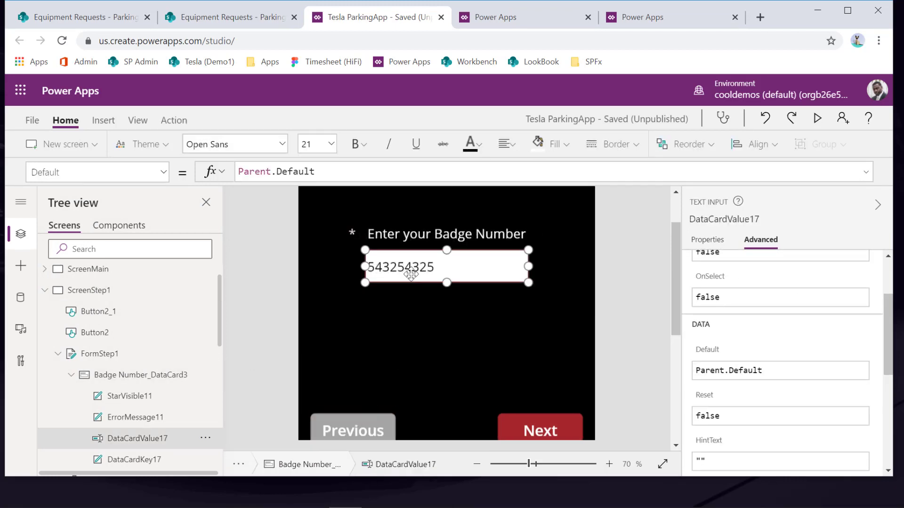
pyautogui.click(560, 425)
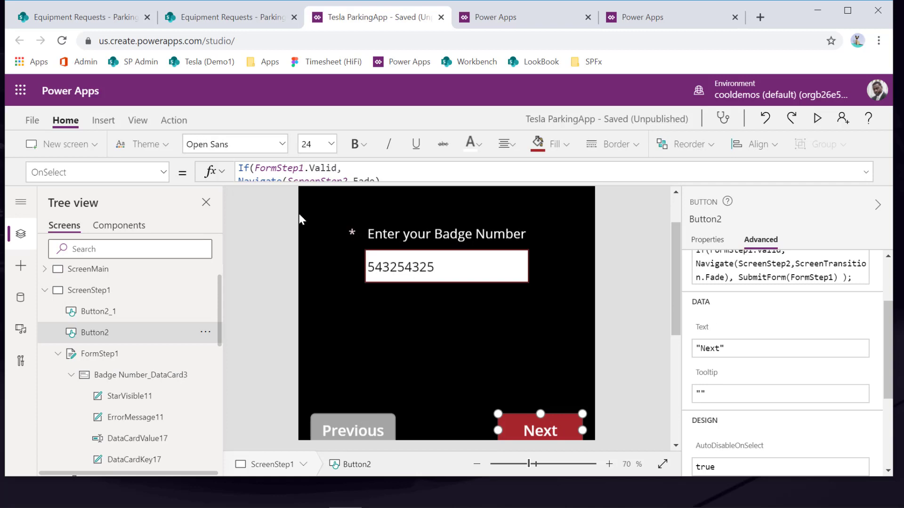
pyautogui.click(281, 181)
pyautogui.moveTo(404, 182); pyautogui.dragTo(224, 174)
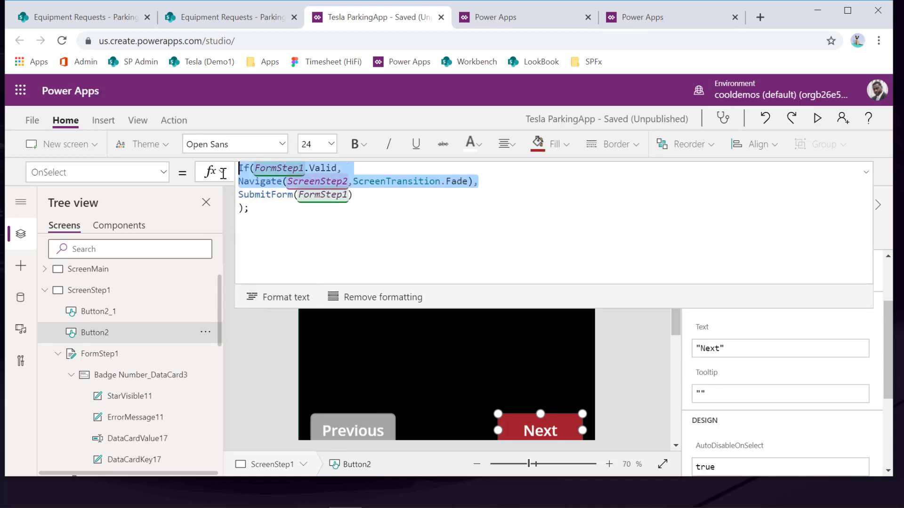
pyautogui.click(278, 220)
pyautogui.moveTo(277, 218); pyautogui.dragTo(210, 177)
pyautogui.hotkey('ctrl', 'c')
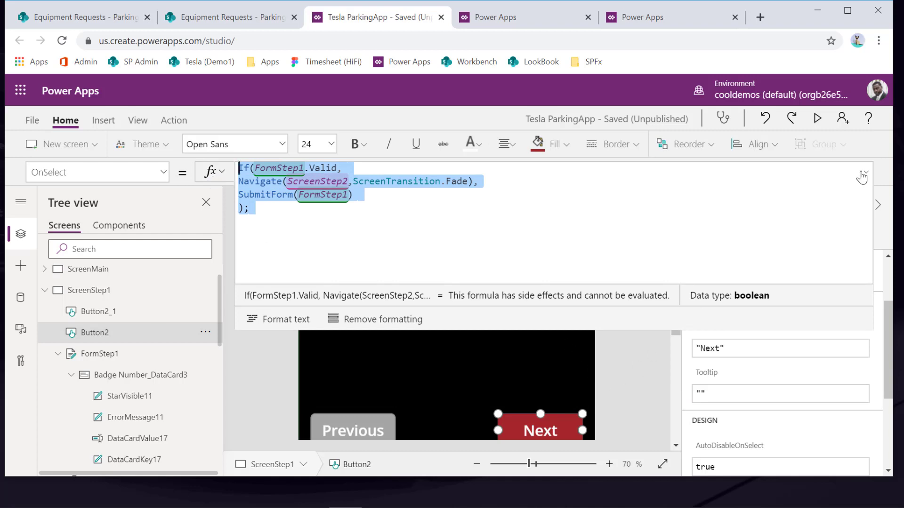
# Step: Paste the copied If formula above the existing Navigate call in the OnSelect of ScreenStep2's Next button, leaving blank lines between them
pyautogui.click(670, 386)
pyautogui.click(560, 426)
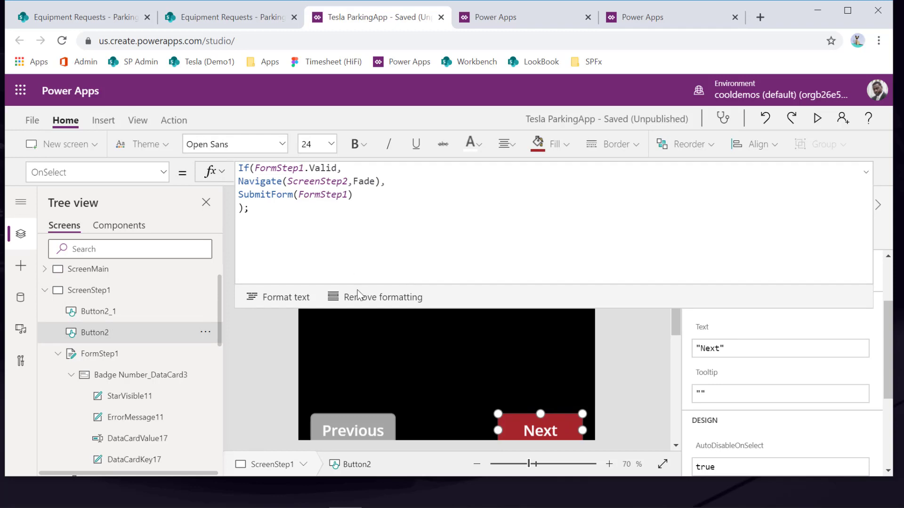
pyautogui.keyDown('alt'); pyautogui.click(541, 430); pyautogui.keyUp('alt')
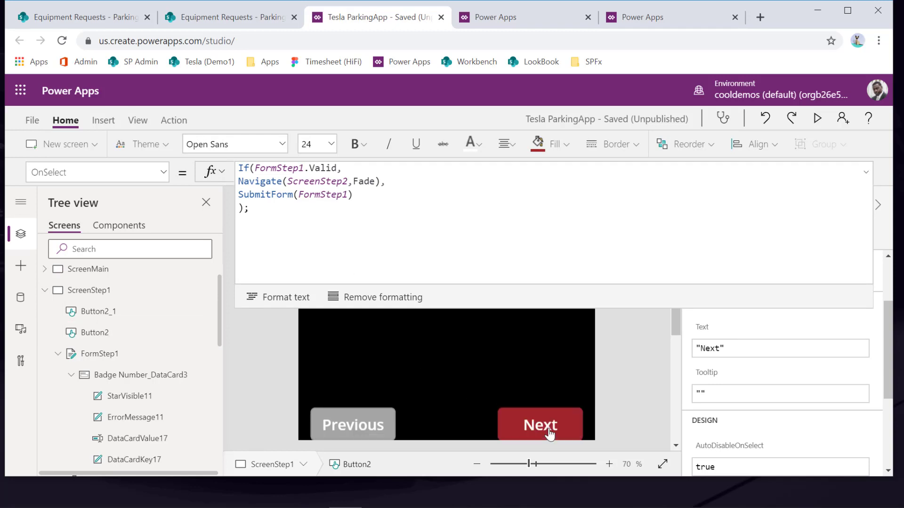
pyautogui.click(541, 427)
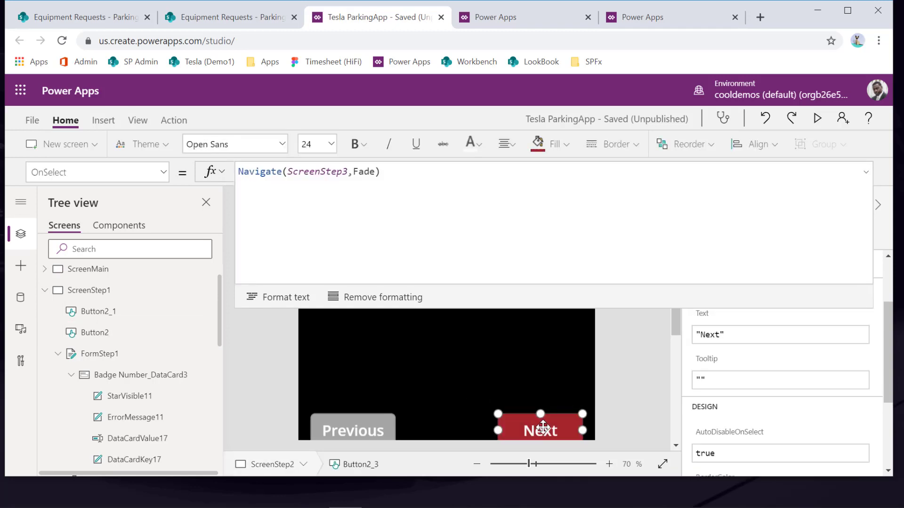
pyautogui.click(240, 173)
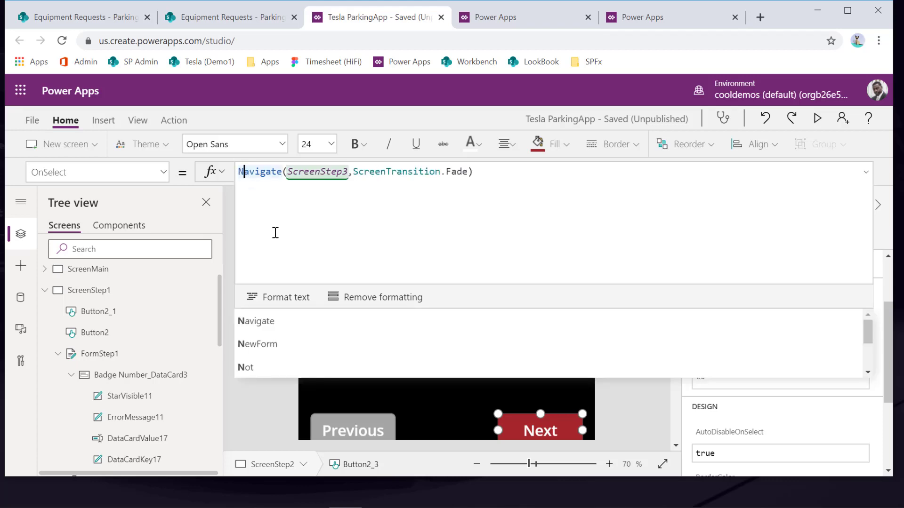
pyautogui.press('Left')
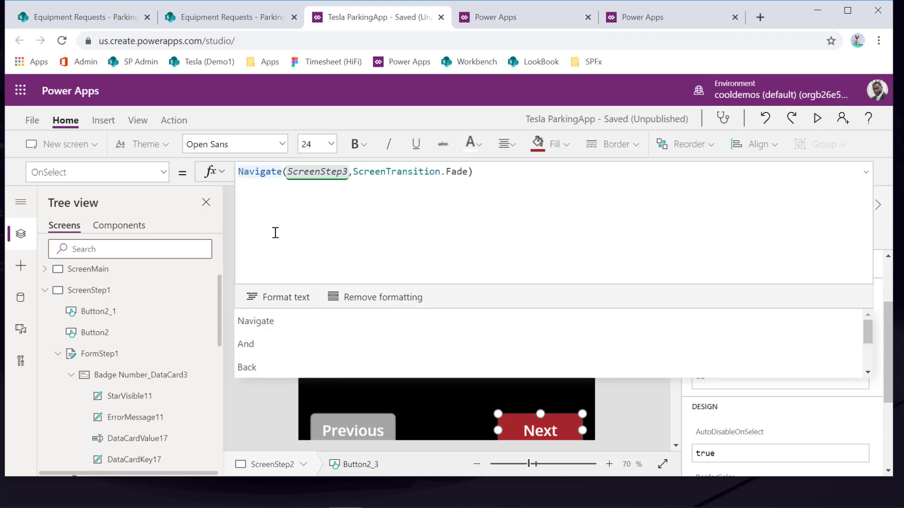
pyautogui.press('Return')
pyautogui.press('Return')
pyautogui.press('Return')
pyautogui.press('Up')
pyautogui.press('Up')
pyautogui.press('Up')
pyautogui.hotkey('ctrl', 'v')
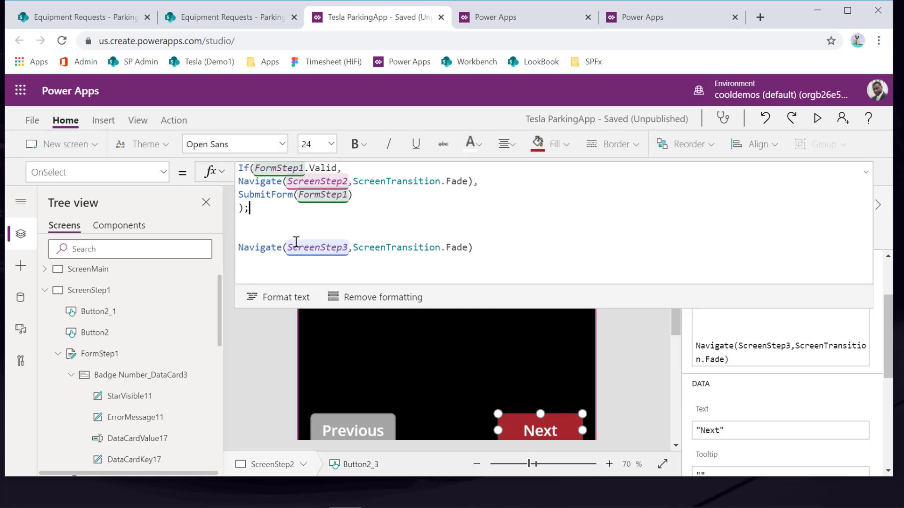
# Step: Change the pasted formula's validity check to FormStep2 and place the cursor after the screen name in its Navigate call
pyautogui.click(303, 170)
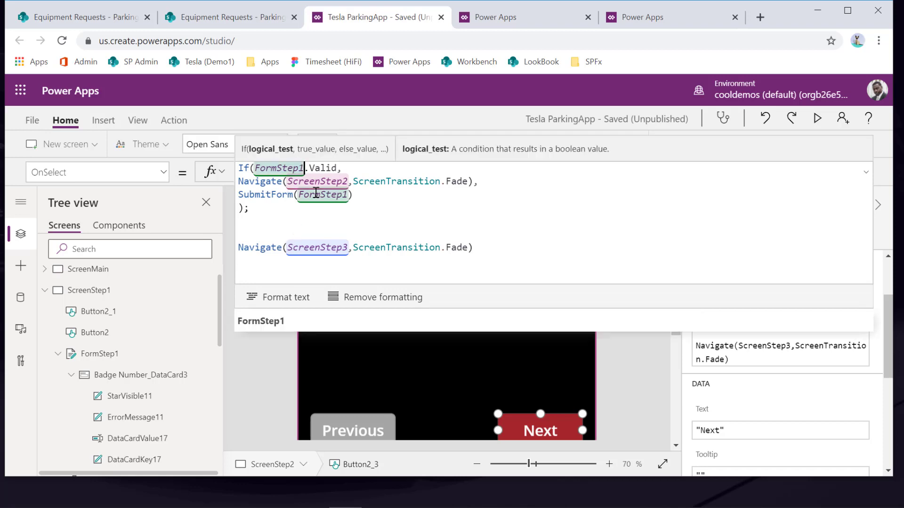
pyautogui.press('BackSpace')
pyautogui.write('2')
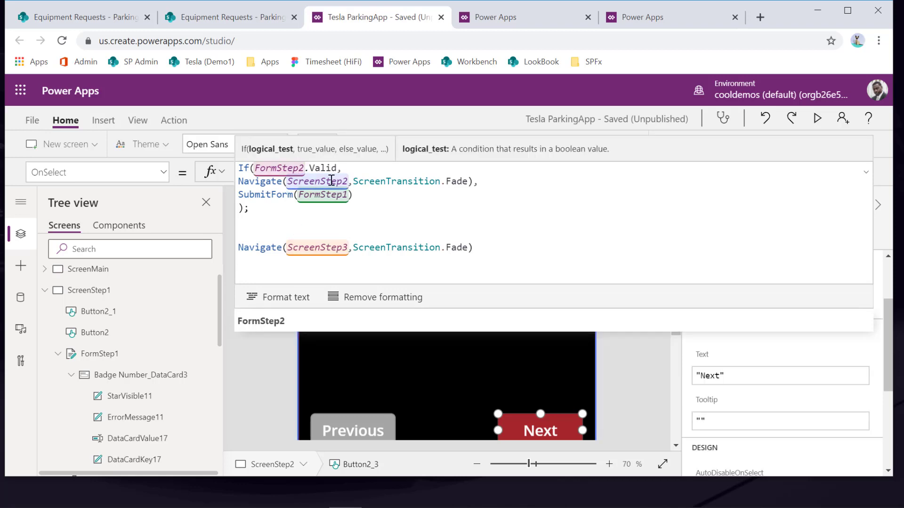
pyautogui.click(350, 180)
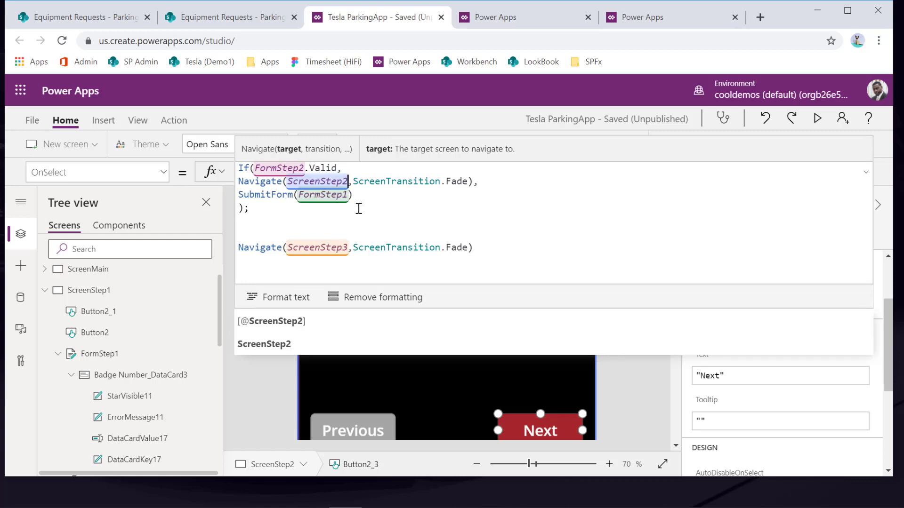
# Step: In the Next button's OnSelect formula on ScreenStep2, change the If branches to navigate to ScreenStep3 and submit FormStep2
pyautogui.press('BackSpace')
pyautogui.write('3')
pyautogui.press('Down')
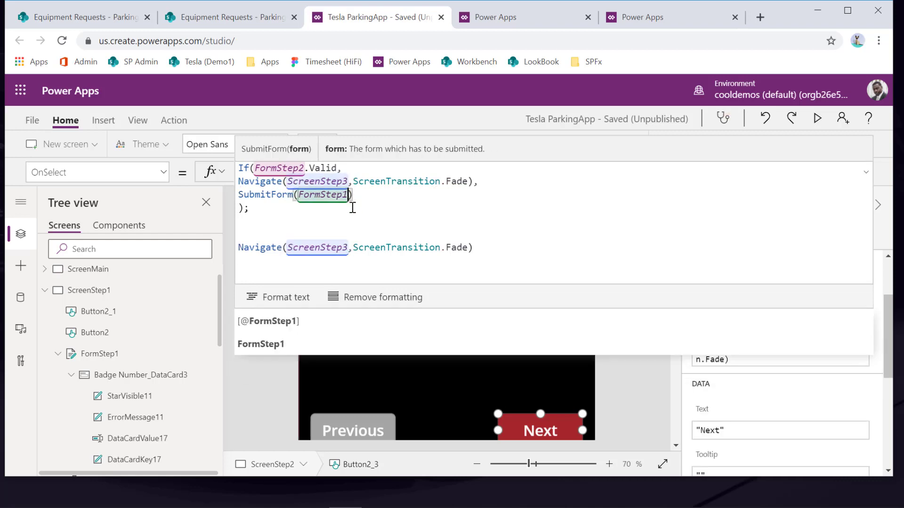
pyautogui.press('BackSpace')
pyautogui.write('2')
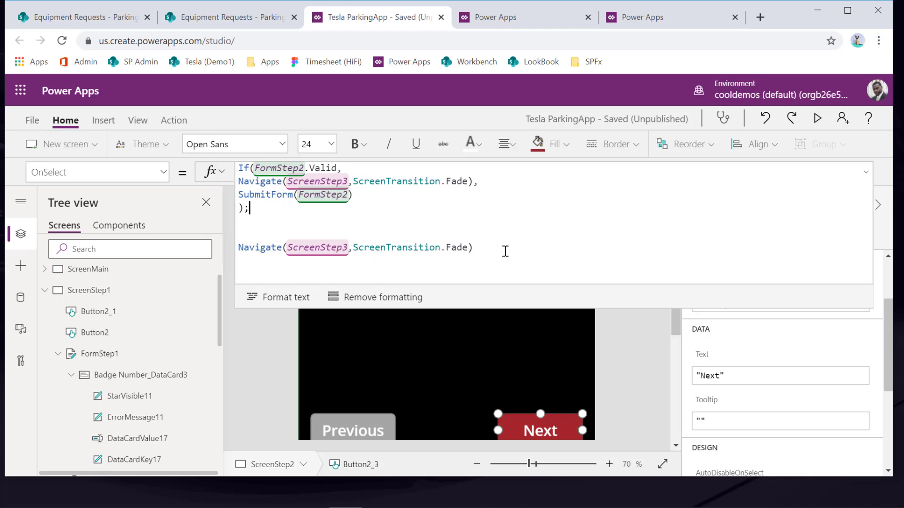
# Step: Delete the standalone Navigate call and the blank lines below the If statement, then collapse the formula editor
pyautogui.moveTo(504, 251); pyautogui.dragTo(263, 247)
pyautogui.press('BackSpace')
pyautogui.press('BackSpace')
pyautogui.press('BackSpace')
pyautogui.press('BackSpace')
pyautogui.press('BackSpace')
pyautogui.press('BackSpace')
pyautogui.press('BackSpace')
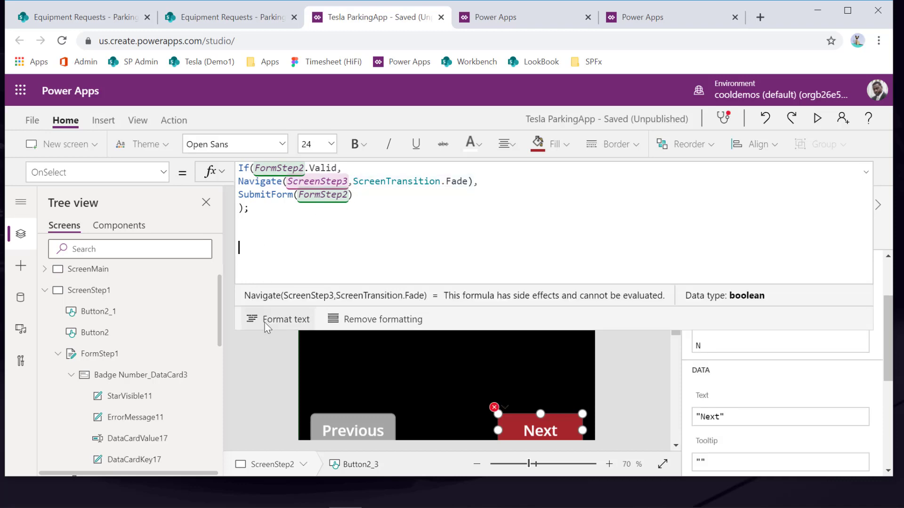
pyautogui.press('BackSpace')
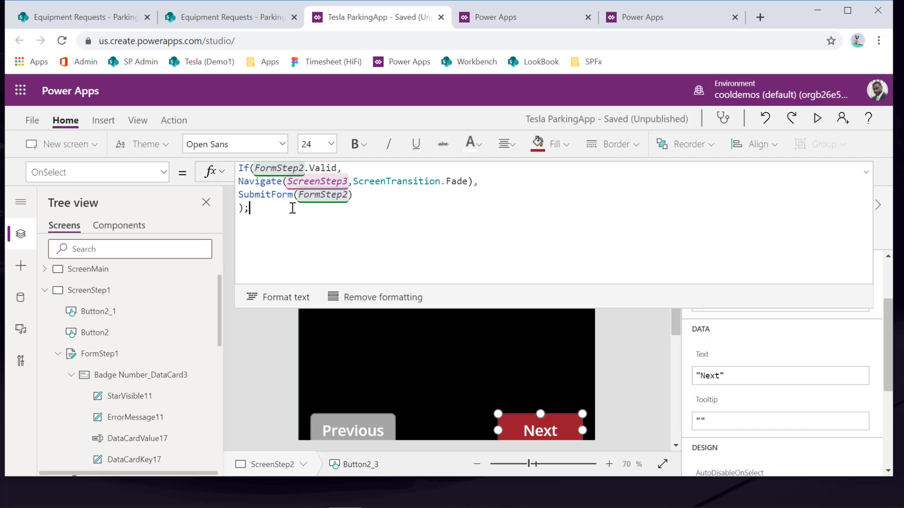
pyautogui.click(391, 408)
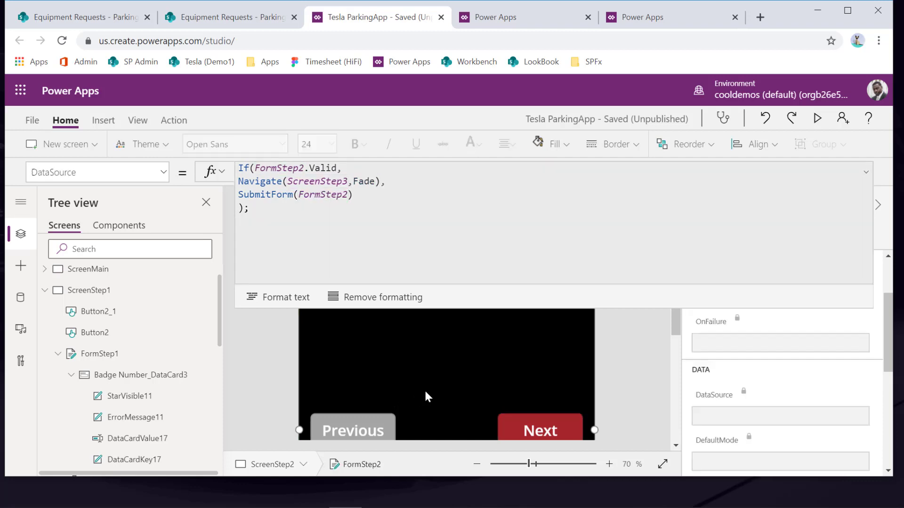
pyautogui.click(865, 171)
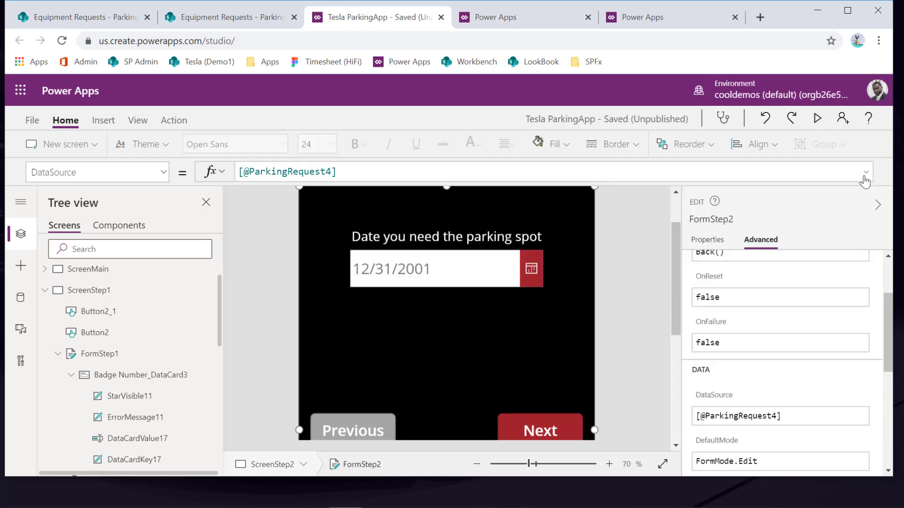
# Step: Set the Required property of the Start Date card in FormStep2 to true
pyautogui.click(478, 283)
pyautogui.click(424, 284)
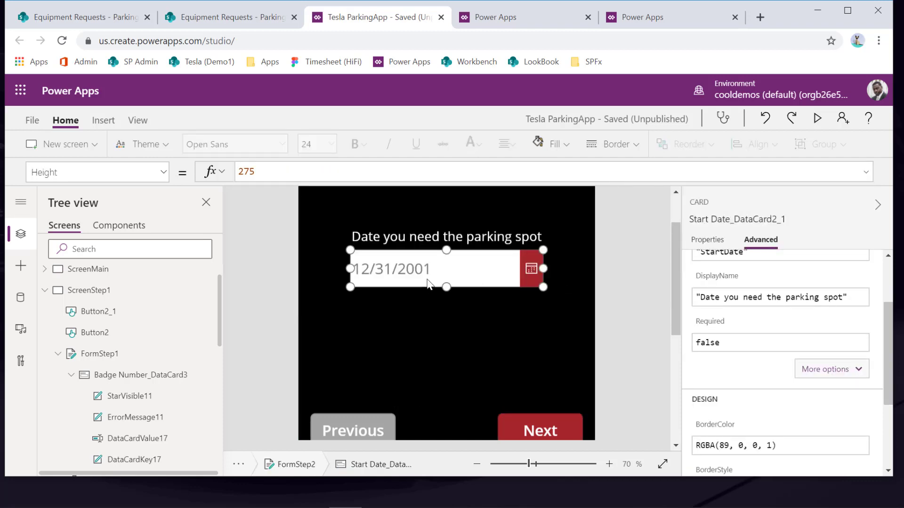
pyautogui.click(408, 316)
pyautogui.click(518, 276)
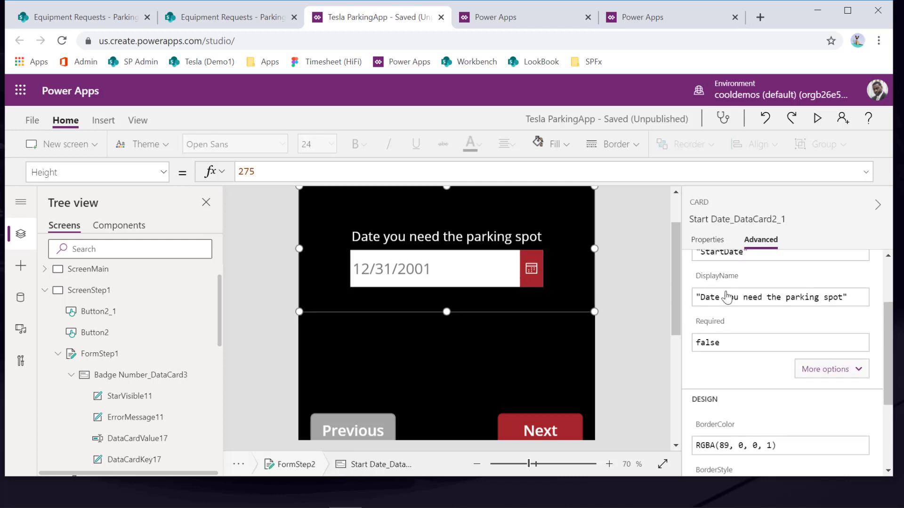
pyautogui.hotkey('ctrl', 'a')
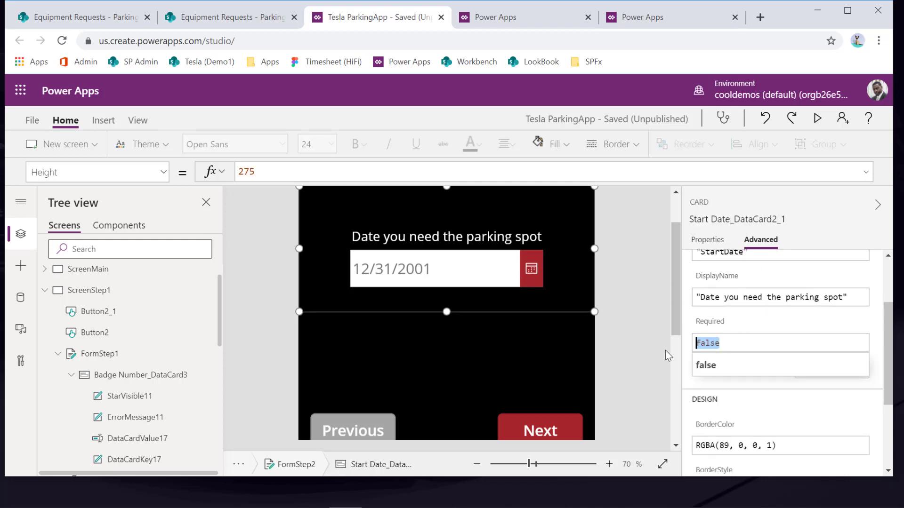
pyautogui.write('true')
pyautogui.click(736, 390)
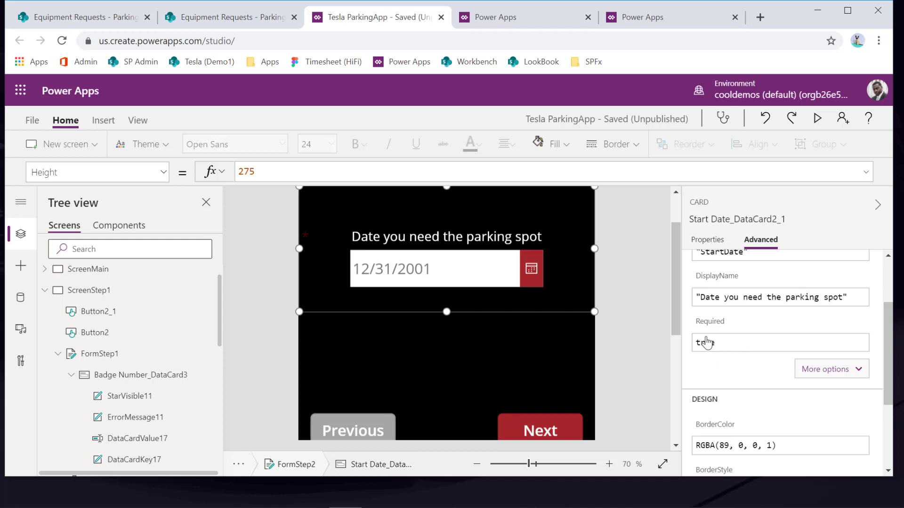
# Step: Switch to the SharePoint ParkingRequest4 list and open its list settings at the Columns section
pyautogui.click(221, 19)
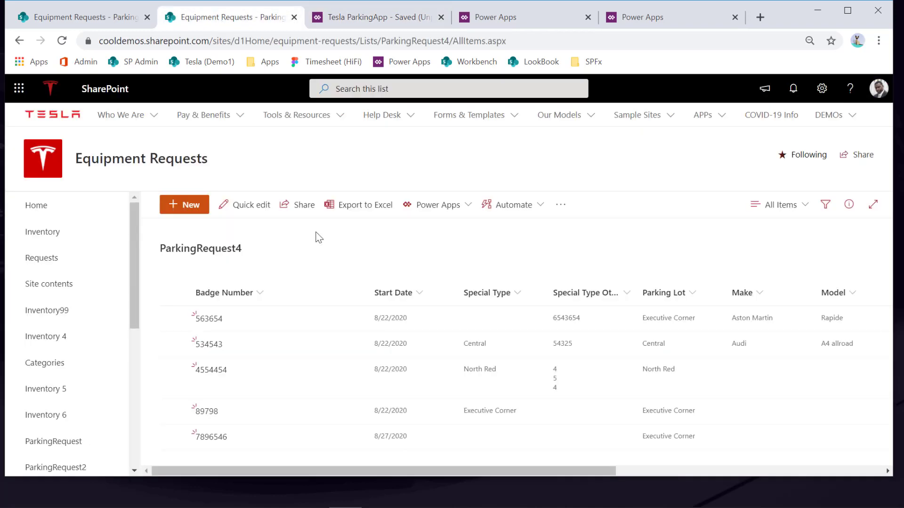
pyautogui.click(822, 89)
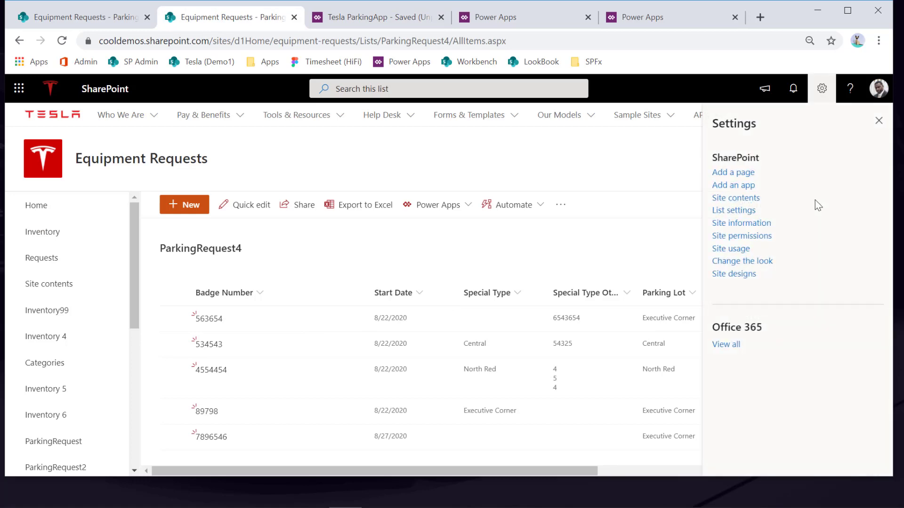
pyautogui.click(750, 215)
pyautogui.scroll(-5, 542, 339)
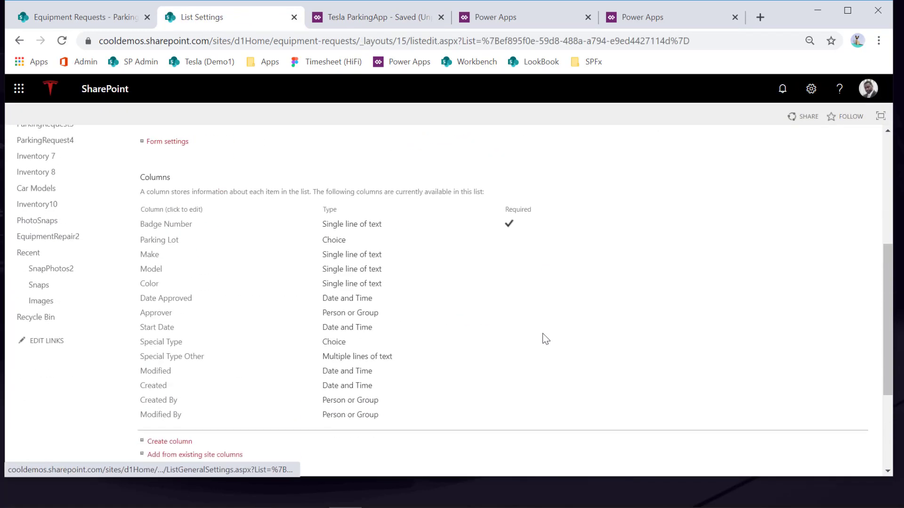
pyautogui.scroll(-1, 546, 339)
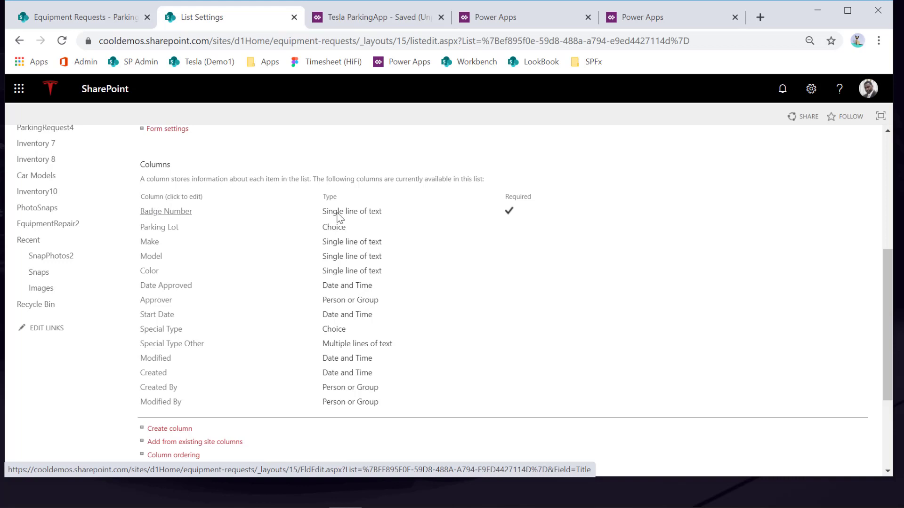
# Step: Set the Badge Number column's information requirement to No, save it, and return to the list's columns
pyautogui.click(169, 213)
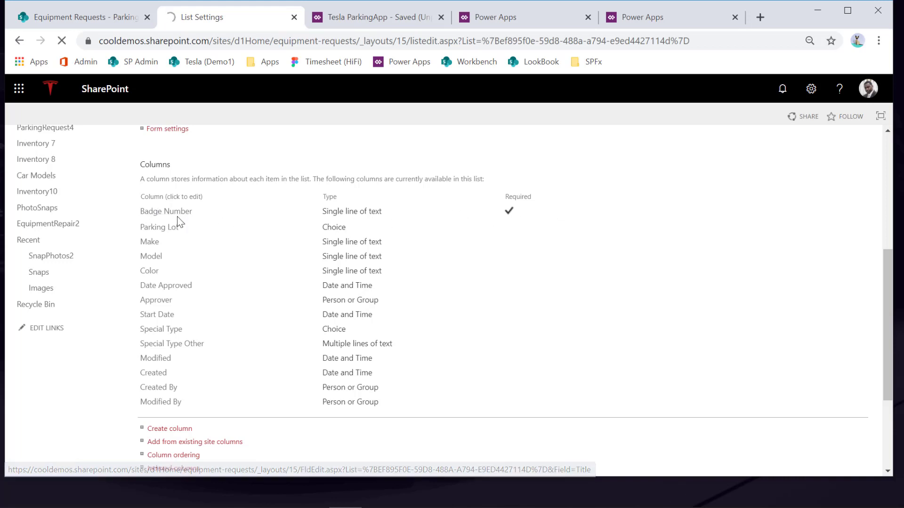
pyautogui.scroll(-3, 380, 394)
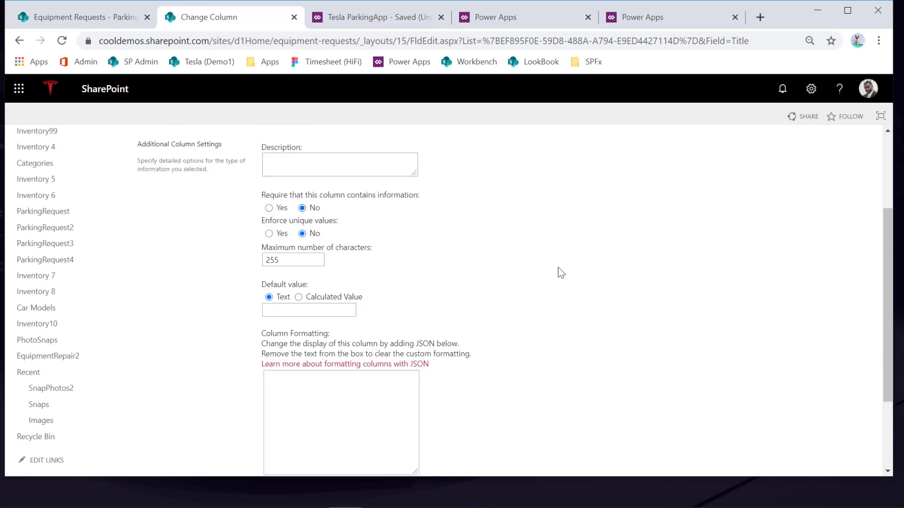
pyautogui.scroll(-3, 561, 273)
pyautogui.click(797, 411)
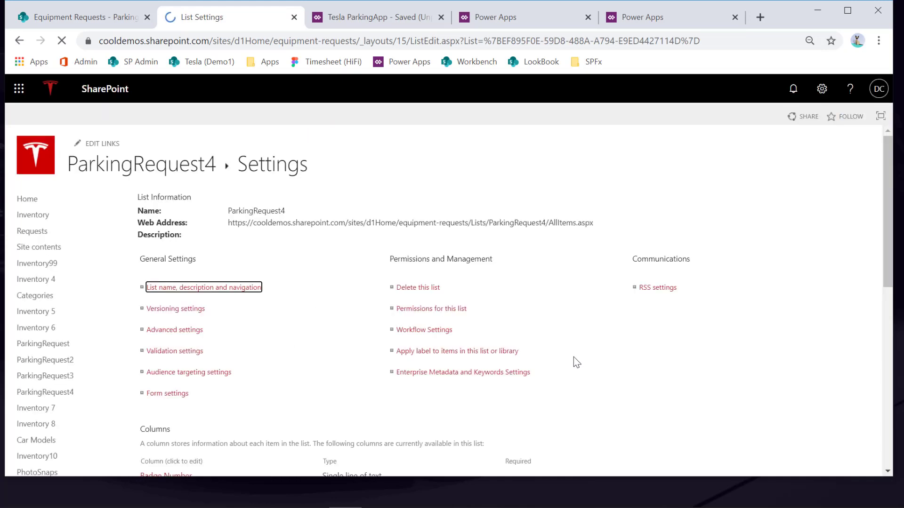
pyautogui.scroll(-5, 272, 367)
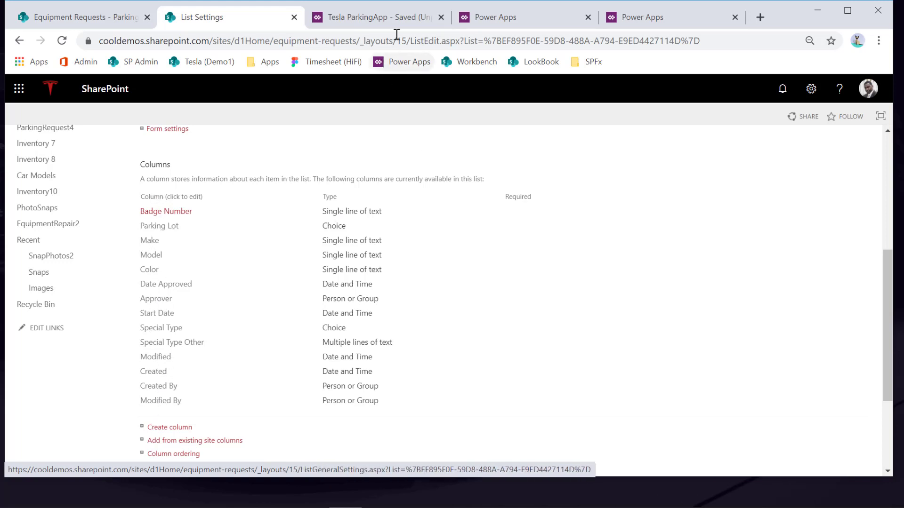
# Step: Back in the Tesla ParkingApp in Power Apps, move the required asterisk beside the date label and color it light pink
pyautogui.click(382, 21)
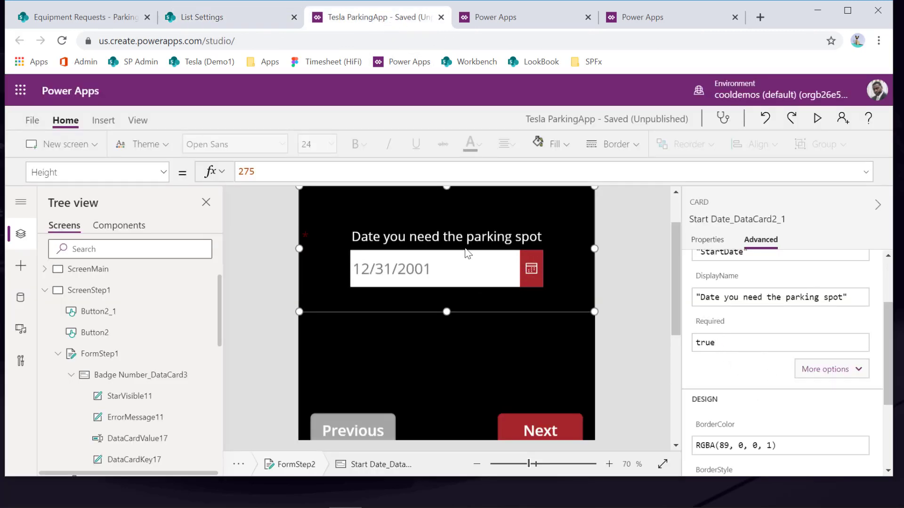
pyautogui.click(311, 236)
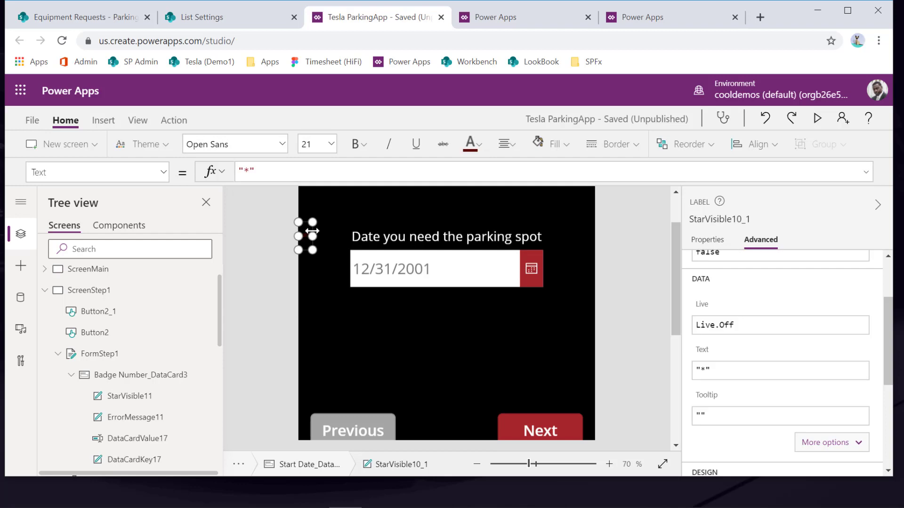
pyautogui.moveTo(312, 235); pyautogui.dragTo(341, 250)
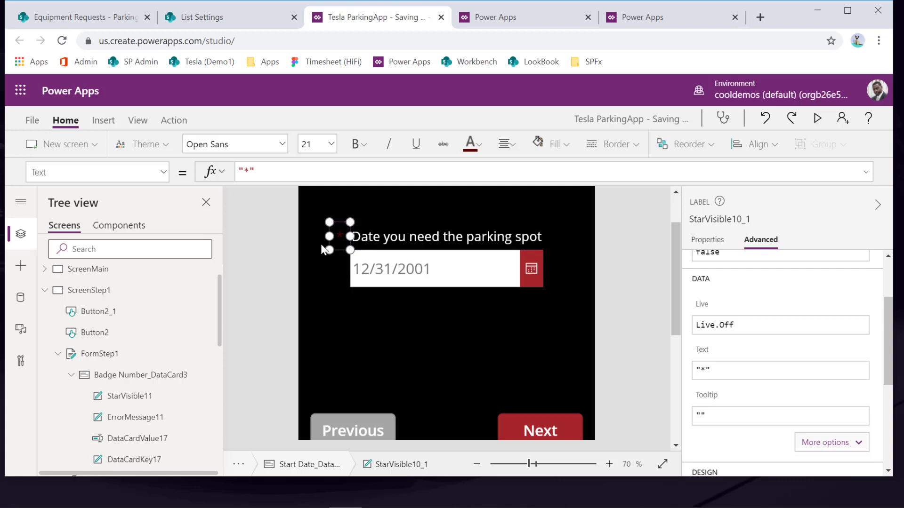
pyautogui.click(482, 151)
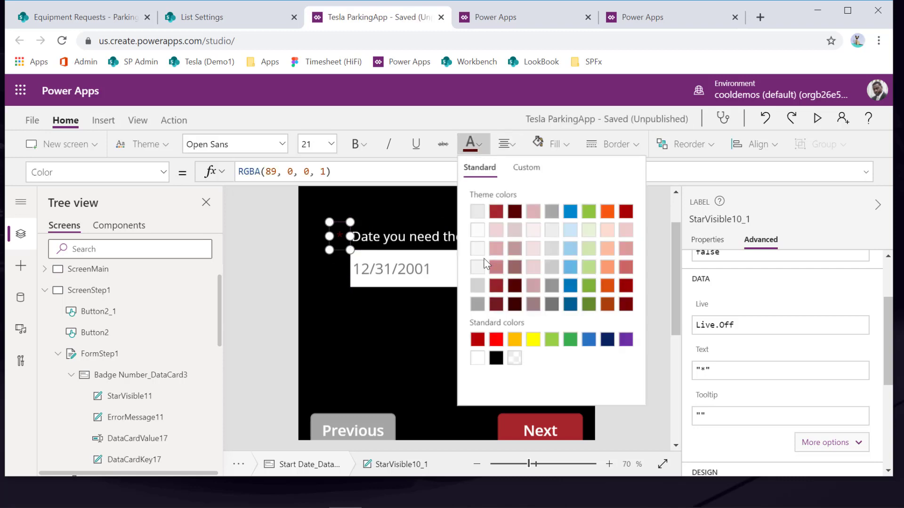
pyautogui.click(477, 357)
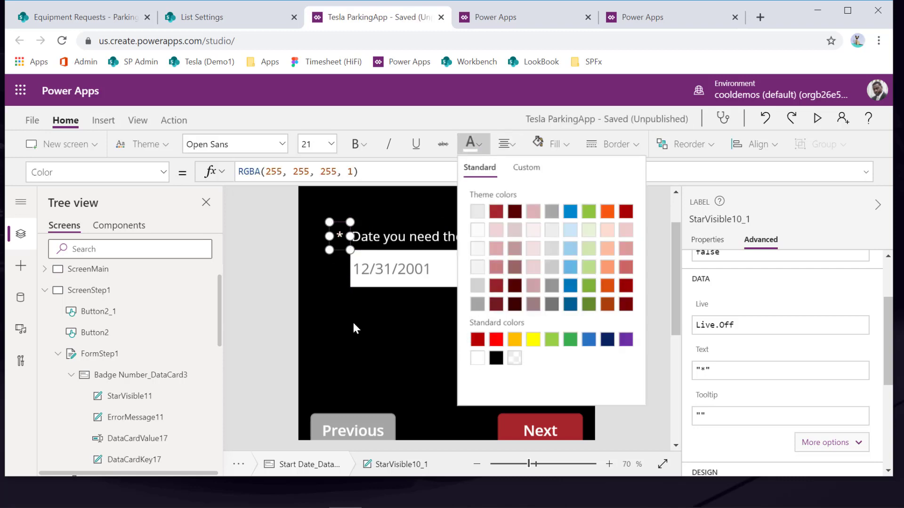
pyautogui.click(496, 230)
pyautogui.click(322, 311)
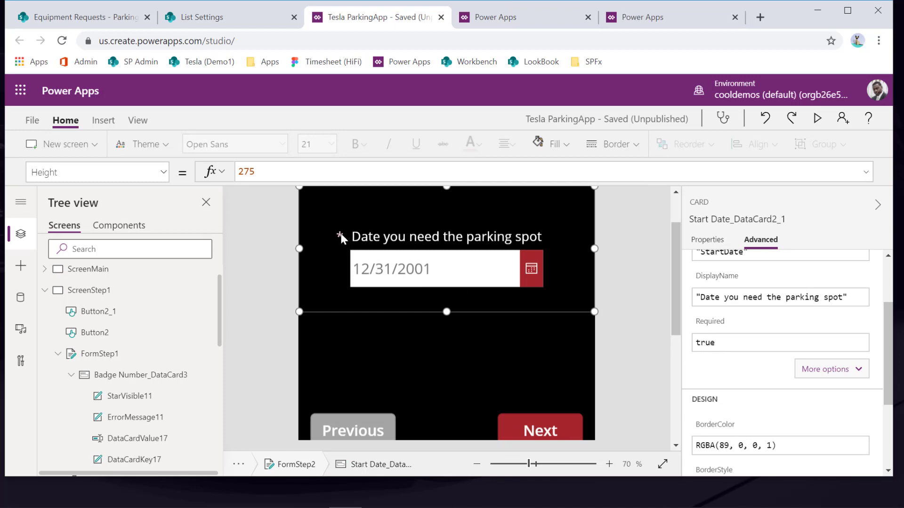
# Step: Test the Next button without a date and open the Text formula of the date card's error message
pyautogui.keyDown('alt'); pyautogui.click(556, 438); pyautogui.keyUp('alt')
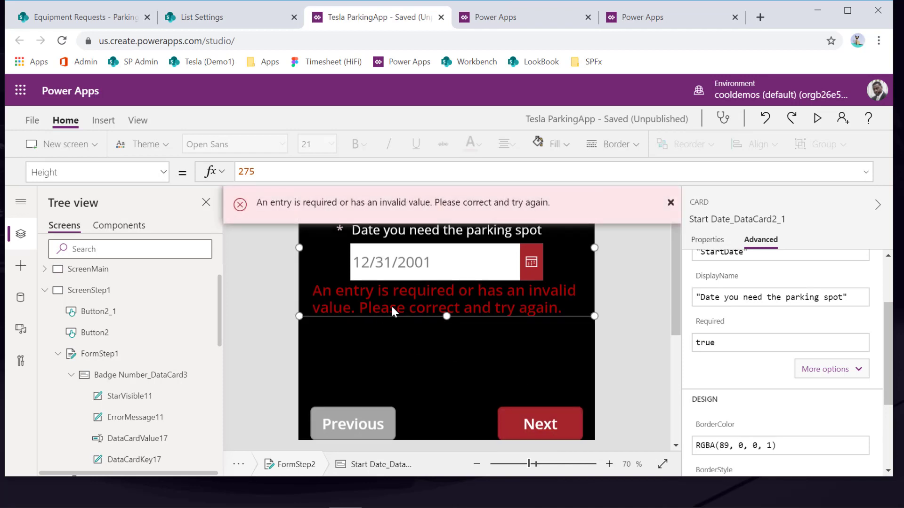
pyautogui.click(392, 308)
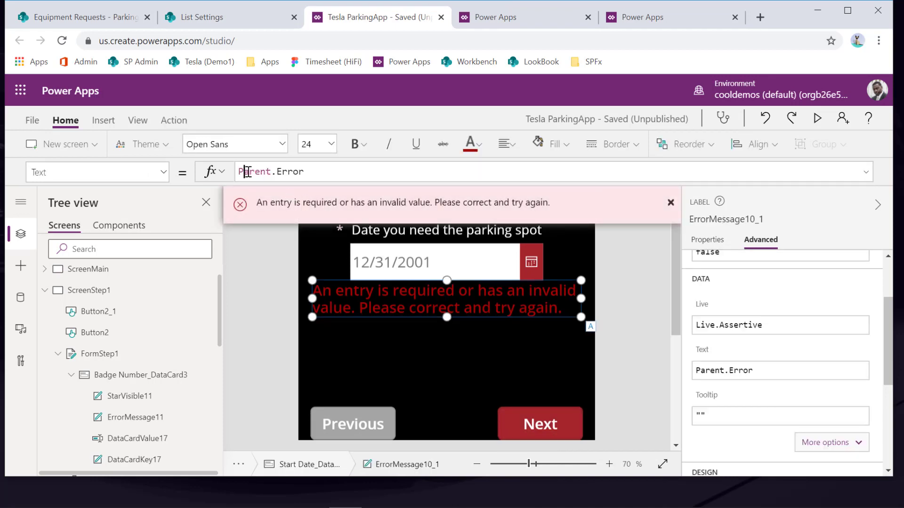
pyautogui.click(246, 172)
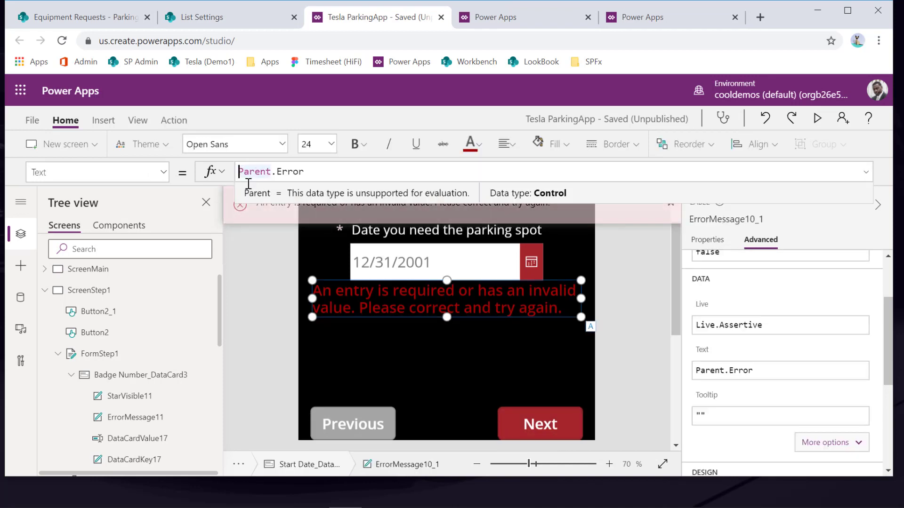
# Step: Copy the Text formula from ErrorMessage11 in the Badge Number card, leaving it unedited
pyautogui.scroll(-3, 171, 377)
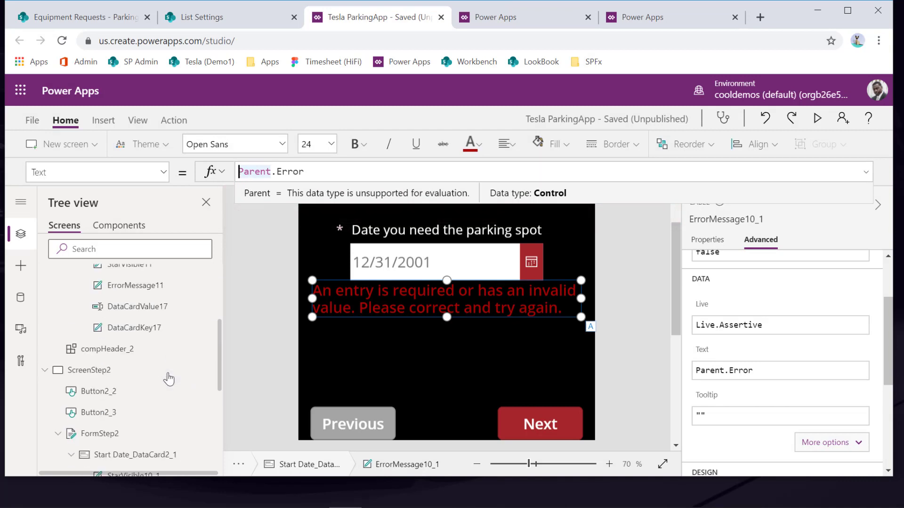
pyautogui.click(137, 285)
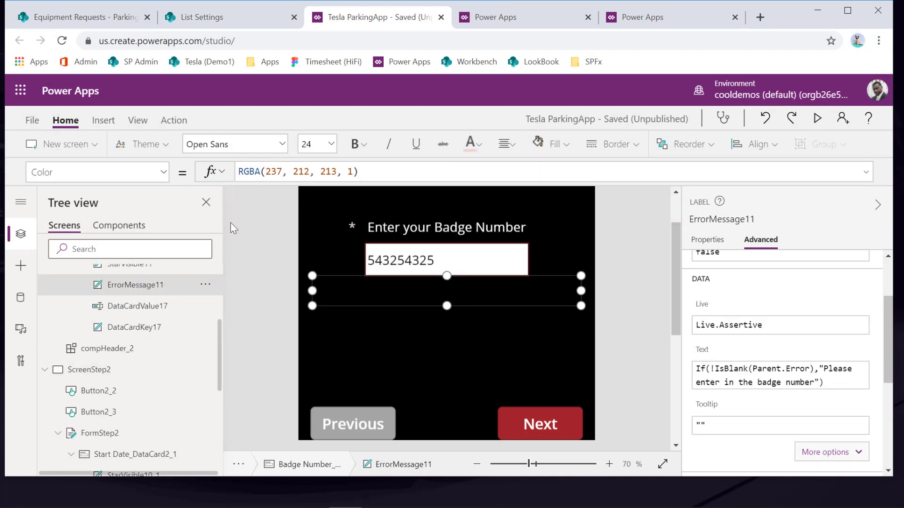
pyautogui.click(164, 178)
pyautogui.scroll(-9, 119, 308)
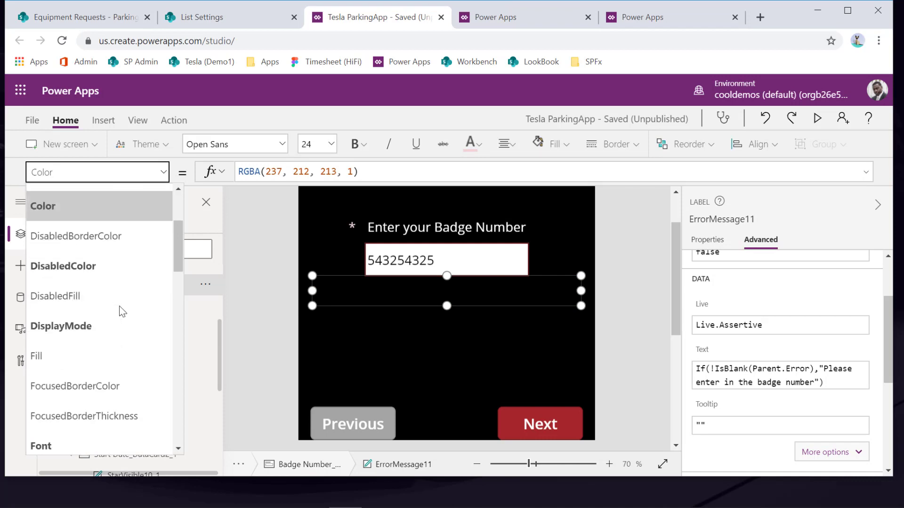
pyautogui.scroll(-8, 112, 358)
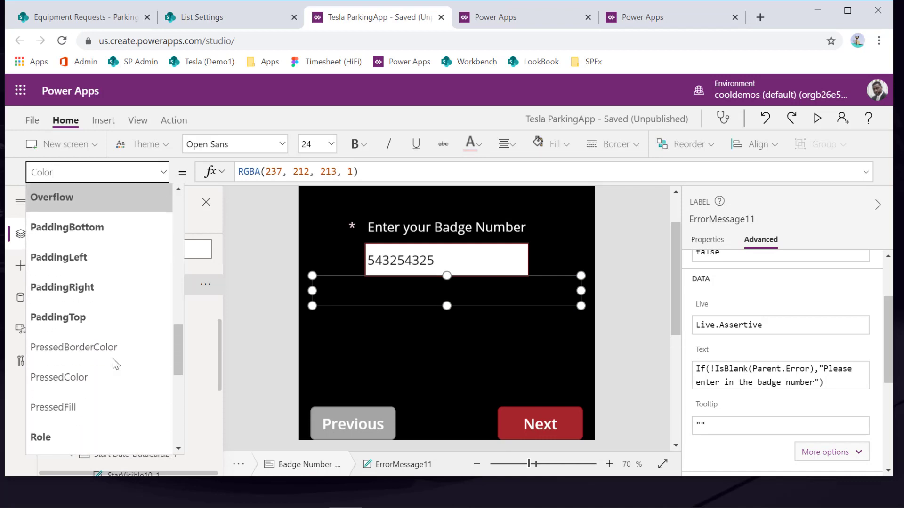
pyautogui.click(87, 426)
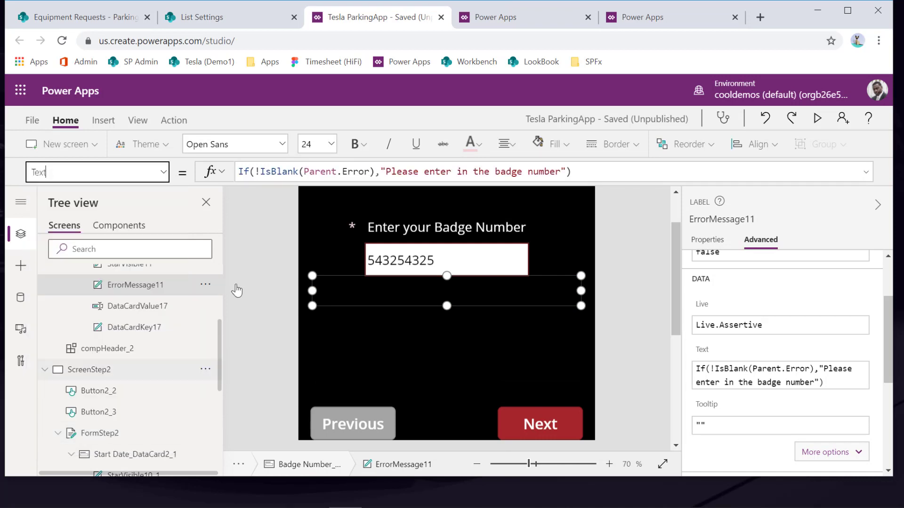
pyautogui.click(300, 170)
pyautogui.hotkey('ctrl', 'a')
pyautogui.hotkey('ctrl', 'c')
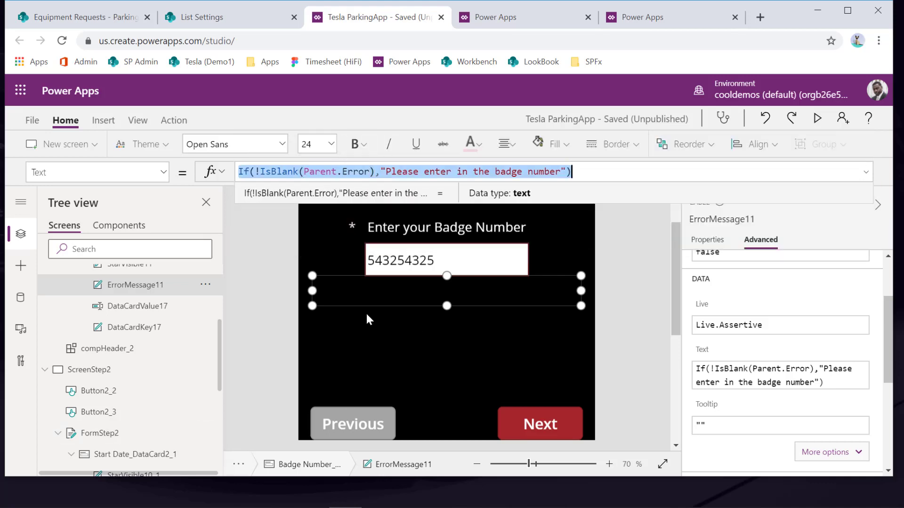
pyautogui.click(387, 297)
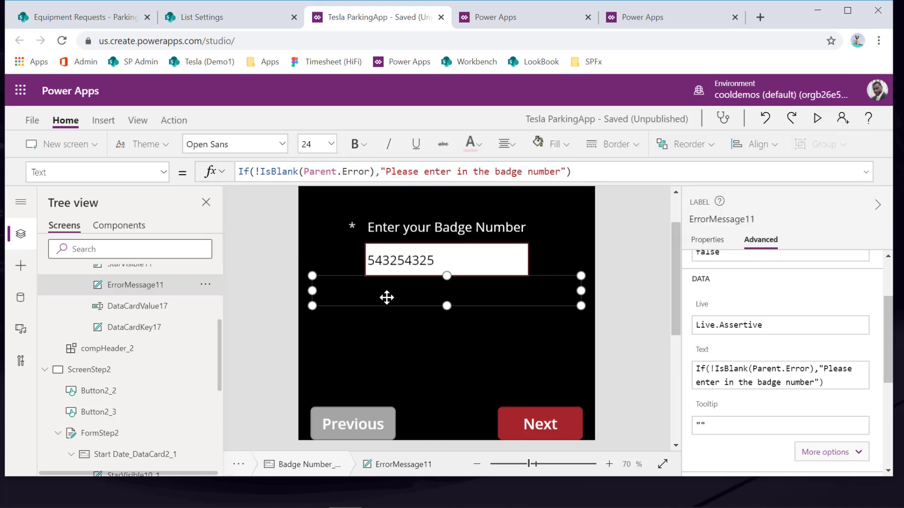
pyautogui.click(262, 332)
pyautogui.click(356, 295)
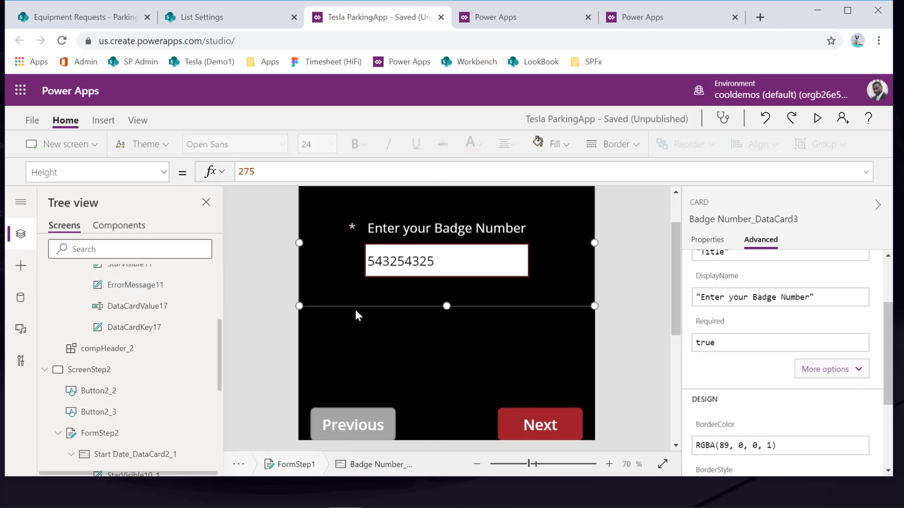
# Step: Replace the Text formula of ErrorMessage10_1 in the Start Date card with the copied badge number error formula
pyautogui.scroll(-3, 160, 369)
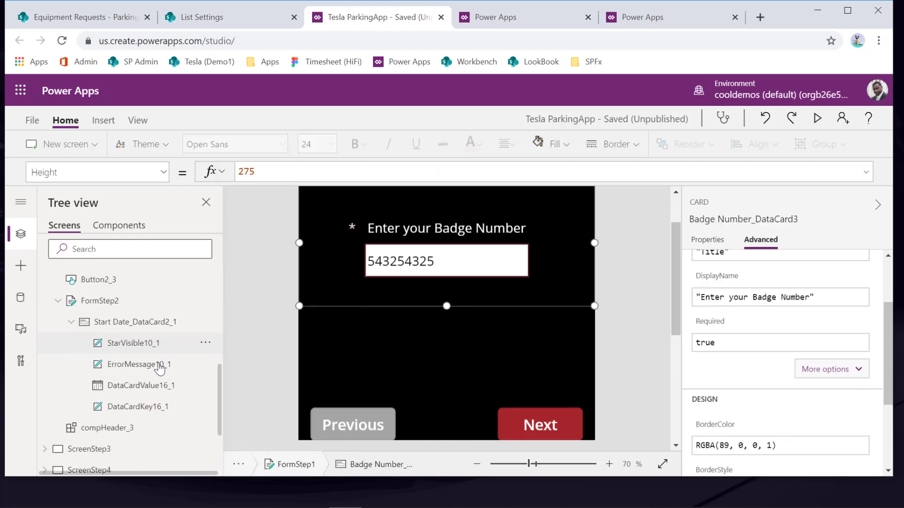
pyautogui.click(160, 366)
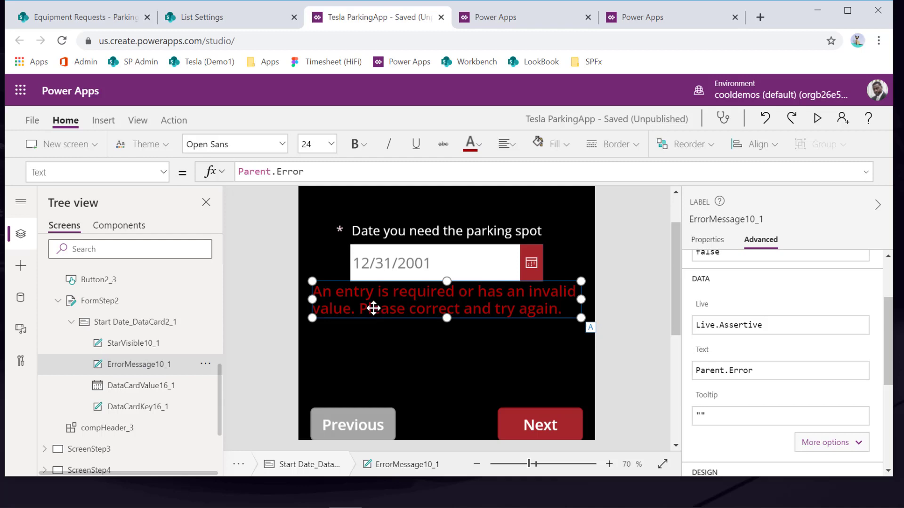
pyautogui.tripleClick(308, 172)
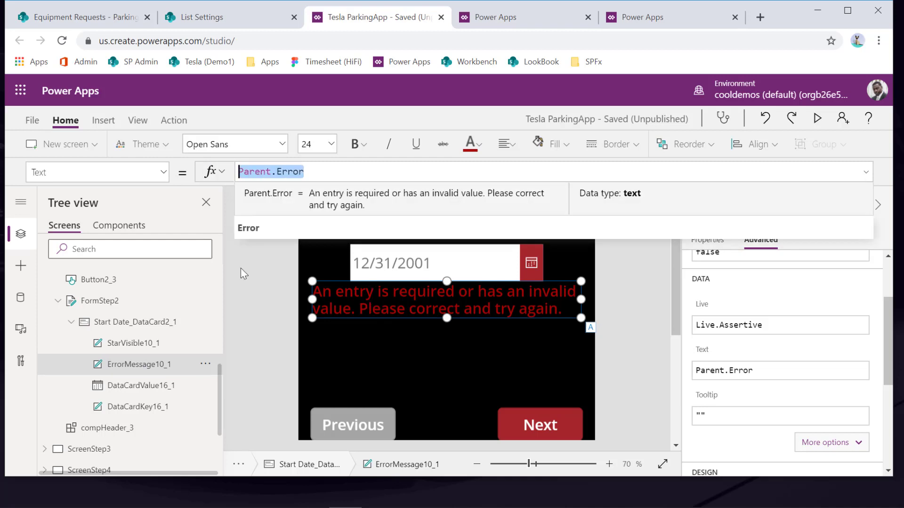
pyautogui.hotkey('ctrl', 'v')
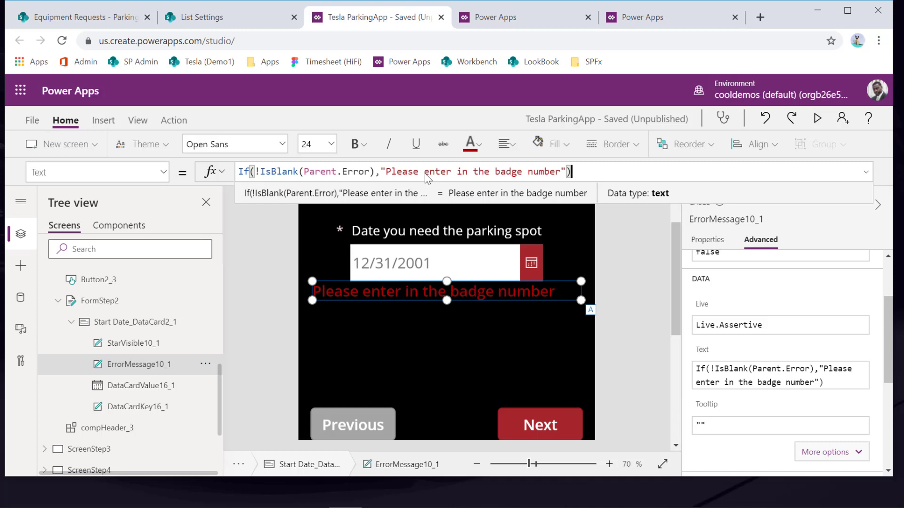
# Step: Change the message in ErrorMessage10_1's Text formula to "Please specify the date needed"
pyautogui.click(392, 171)
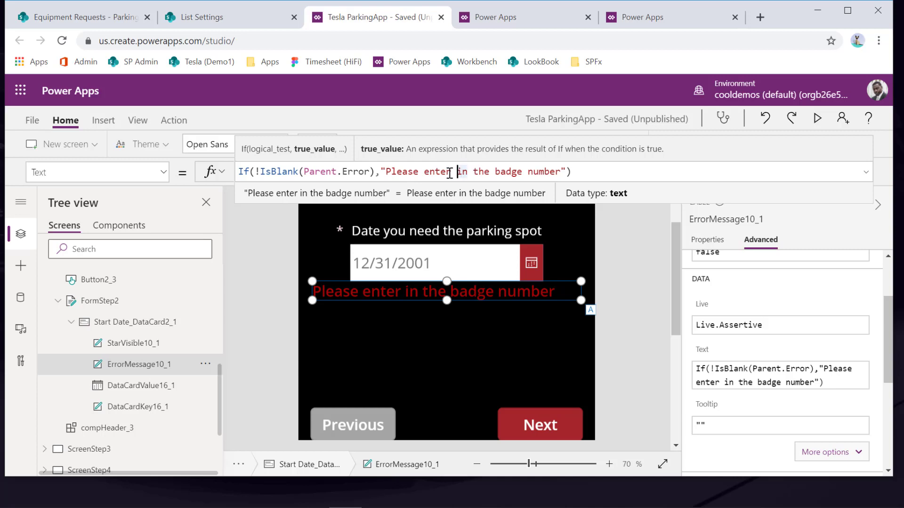
pyautogui.doubleClick(390, 172)
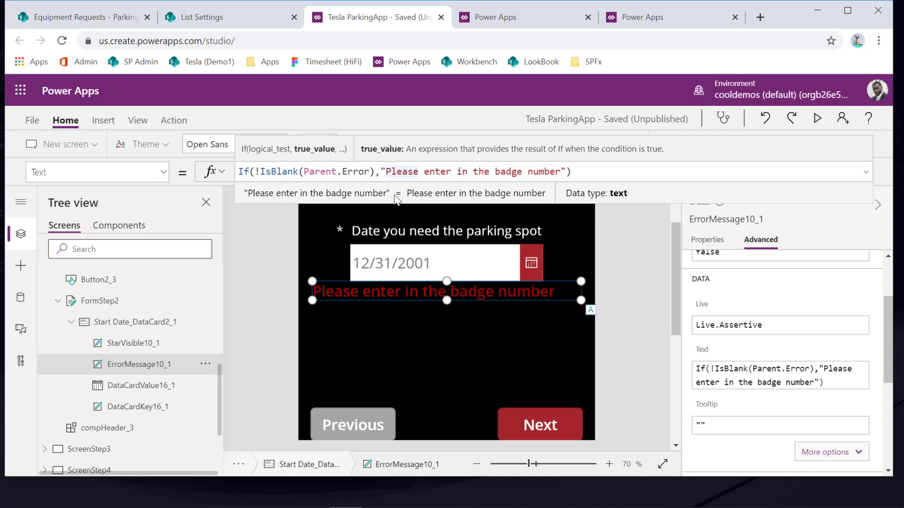
pyautogui.write('Please spe')
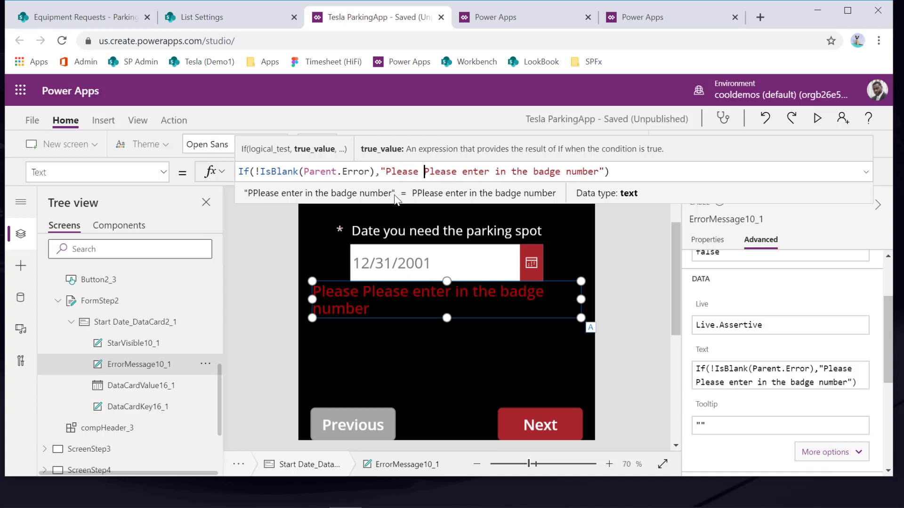
pyautogui.write('cify the date ')
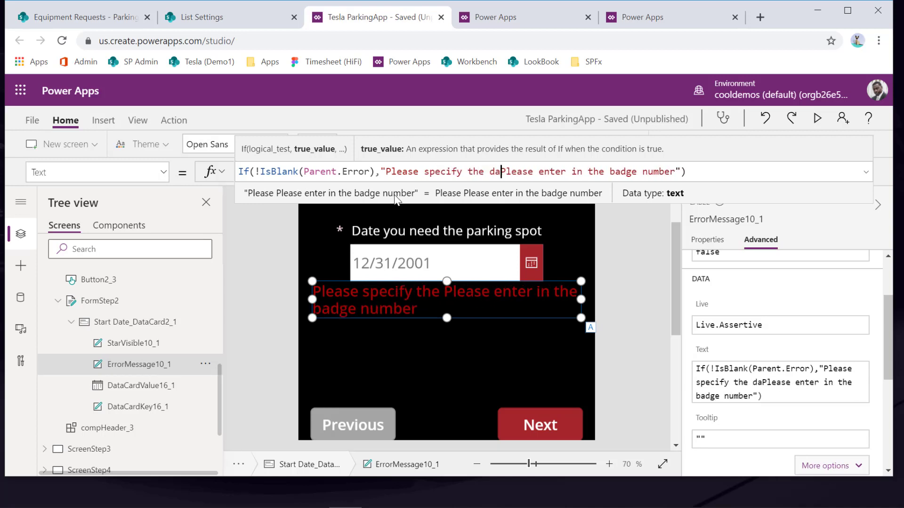
pyautogui.write('needed')
pyautogui.press('Delete')
pyautogui.press('Delete')
pyautogui.press('Delete')
pyautogui.press('Delete')
pyautogui.press('Delete')
pyautogui.press('Delete')
pyautogui.press('Delete')
pyautogui.press('Delete')
pyautogui.press('Delete')
pyautogui.press('Delete')
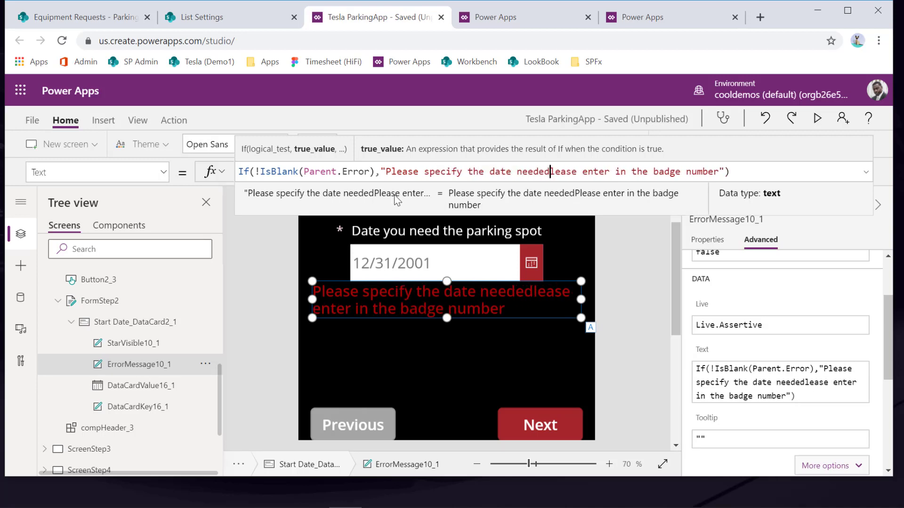
pyautogui.press('Delete')
pyautogui.press('Delete')
pyautogui.press('Delete')
pyautogui.press('Delete')
pyautogui.press('Delete')
pyautogui.press('Delete')
pyautogui.press('Delete')
pyautogui.press('Delete')
pyautogui.press('Delete')
pyautogui.press('Delete')
pyautogui.press('Delete')
pyautogui.press('Delete')
pyautogui.press('Delete')
pyautogui.press('Delete')
pyautogui.press('Delete')
pyautogui.press('Delete')
pyautogui.press('Delete')
pyautogui.press('Delete')
pyautogui.press('Delete')
pyautogui.press('Delete')
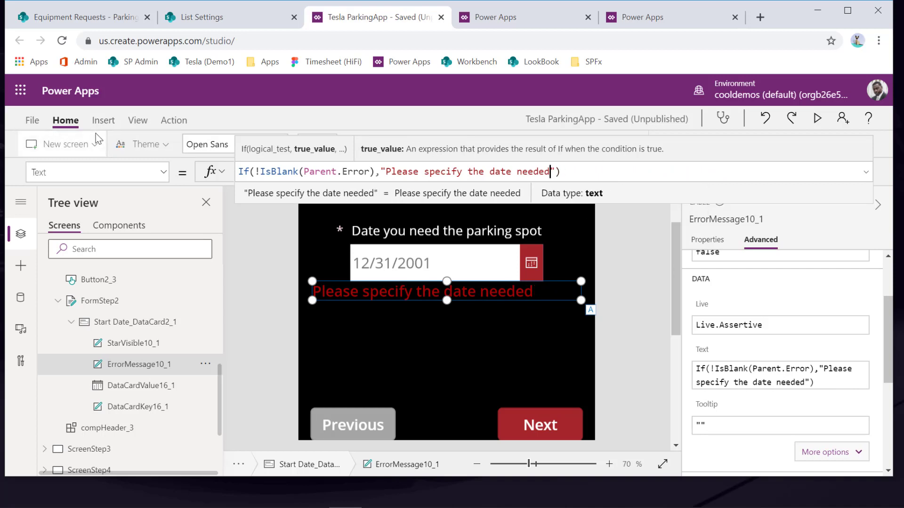
pyautogui.click(76, 125)
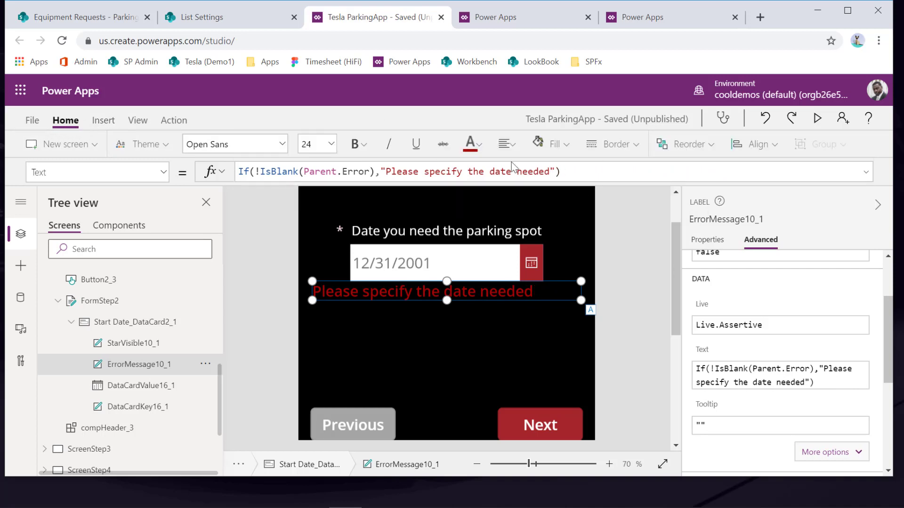
# Step: Center the text of the date card's error message
pyautogui.click(506, 144)
pyautogui.click(526, 193)
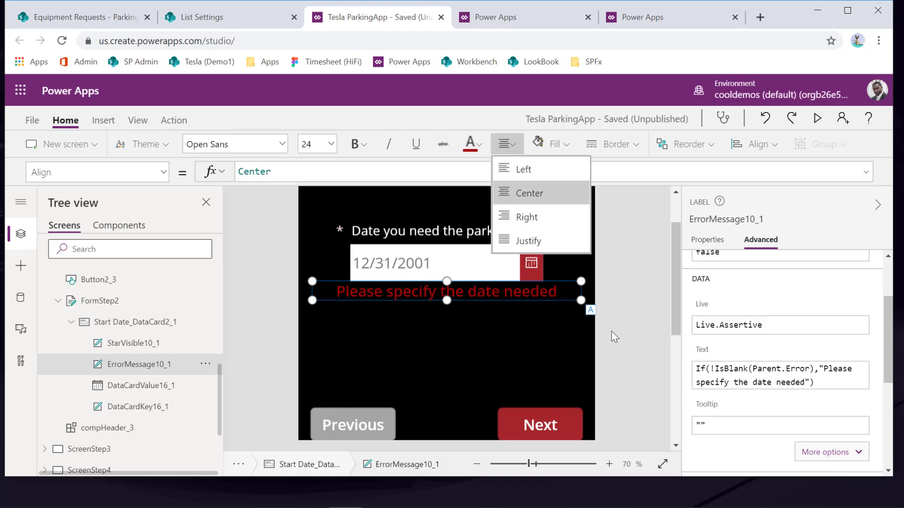
pyautogui.click(640, 341)
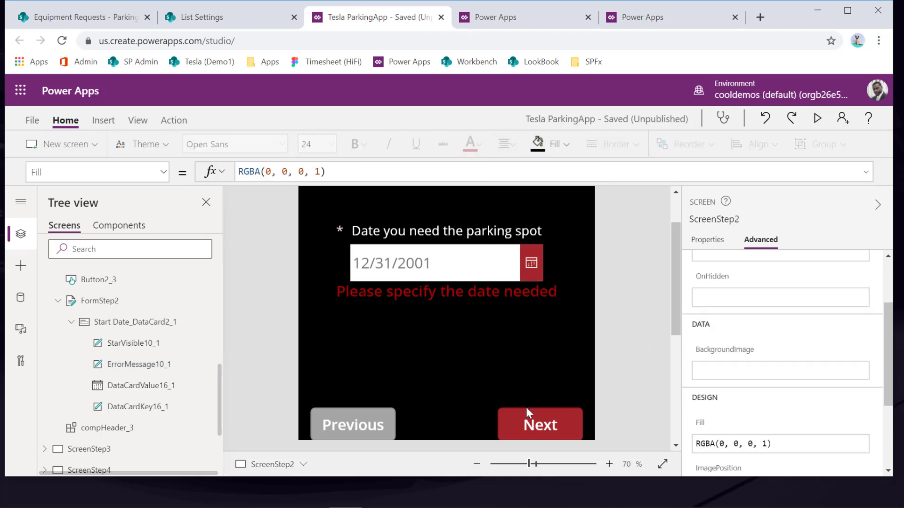
# Step: Test the date picker on ScreenStep2 by choosing the 28th in its calendar
pyautogui.click(427, 272)
pyautogui.click(530, 264)
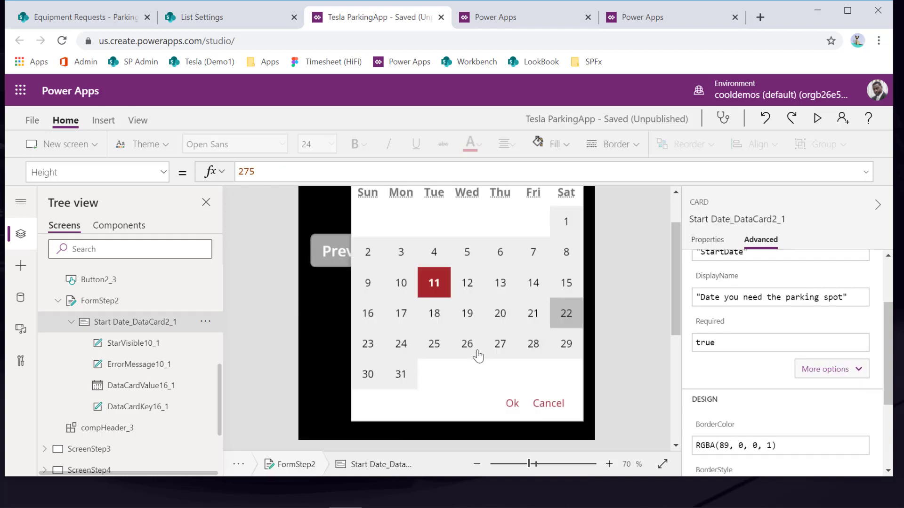
pyautogui.click(536, 352)
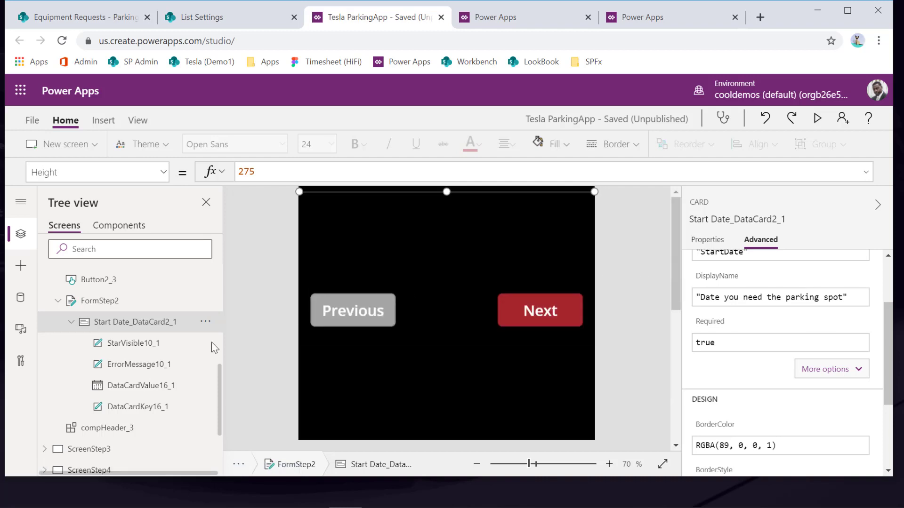
# Step: Examine FormStep2, its date card controls and ScreenStep3 to find why the date field is missing from the canvas
pyautogui.click(157, 346)
pyautogui.click(548, 328)
pyautogui.click(92, 305)
pyautogui.click(110, 348)
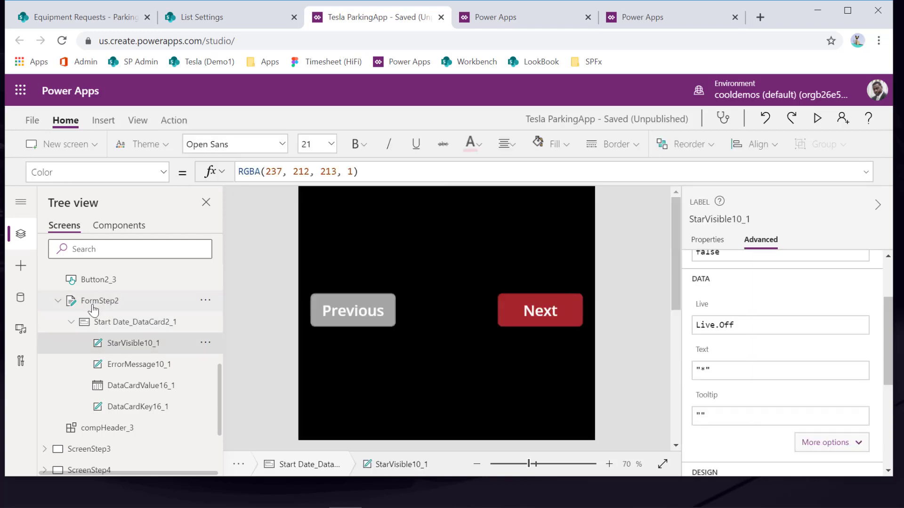
pyautogui.click(106, 451)
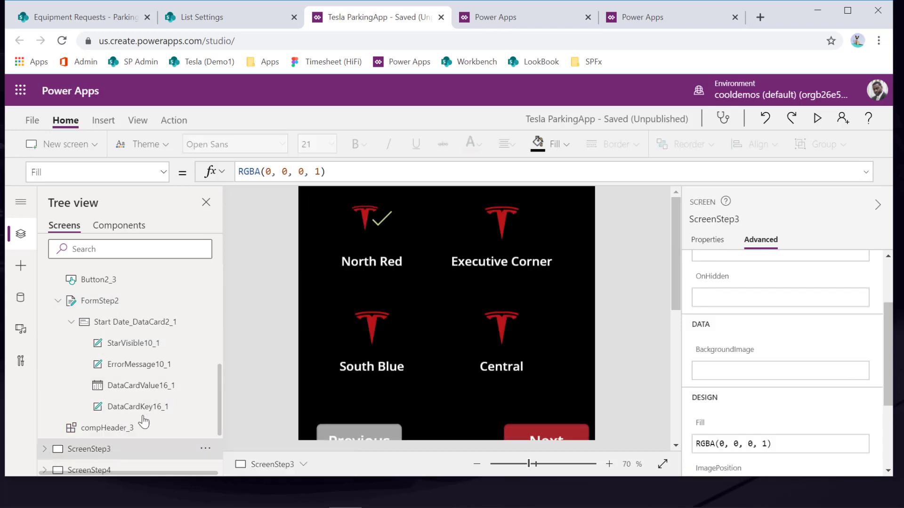
pyautogui.click(104, 302)
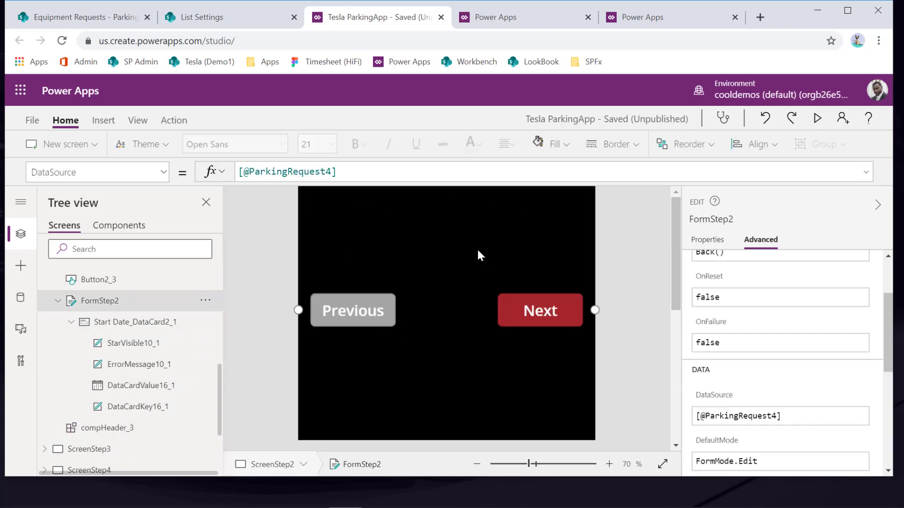
pyautogui.click(711, 241)
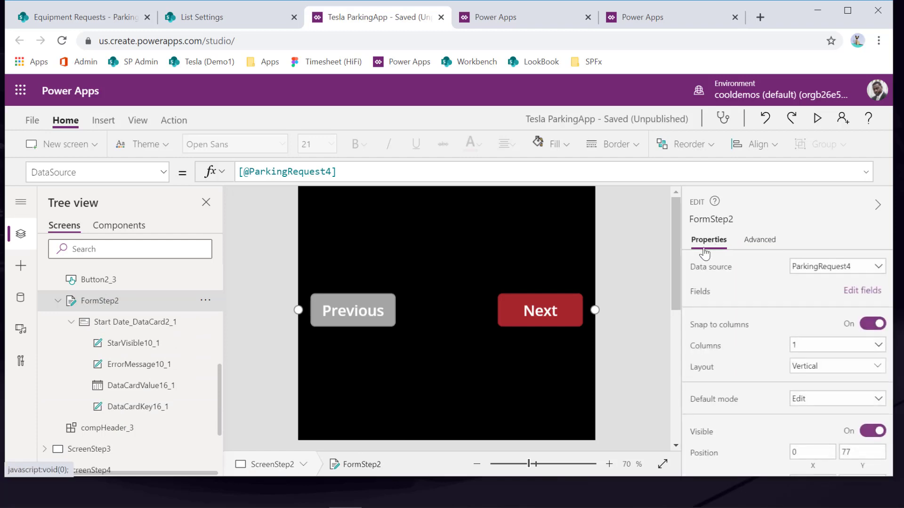
pyautogui.click(120, 346)
pyautogui.click(124, 387)
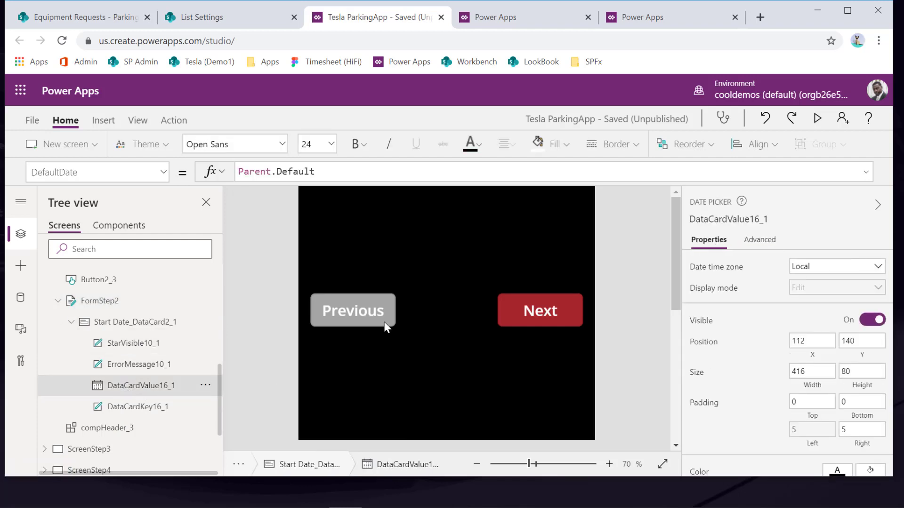
# Step: Check the available properties of DataCardValue16_1 and the Start Date card, including the card's Visible property
pyautogui.click(163, 172)
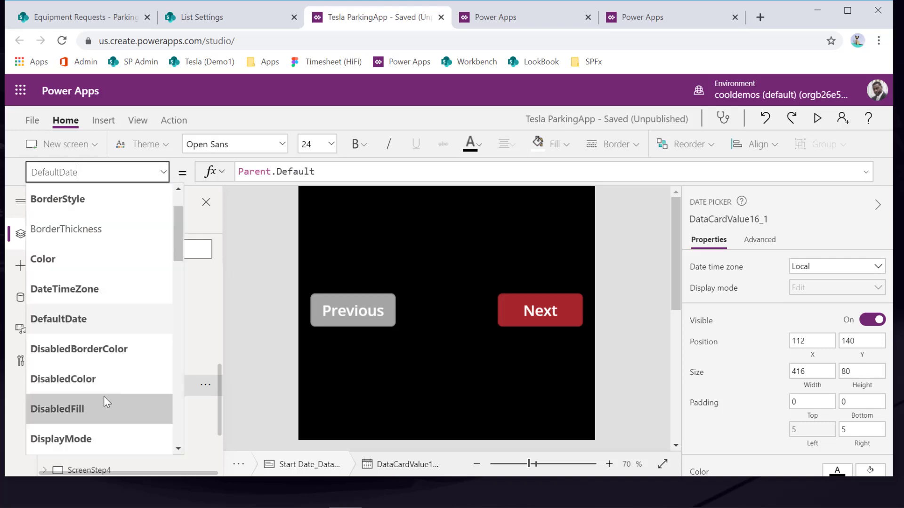
pyautogui.scroll(-5, 103, 396)
pyautogui.scroll(-6, 100, 391)
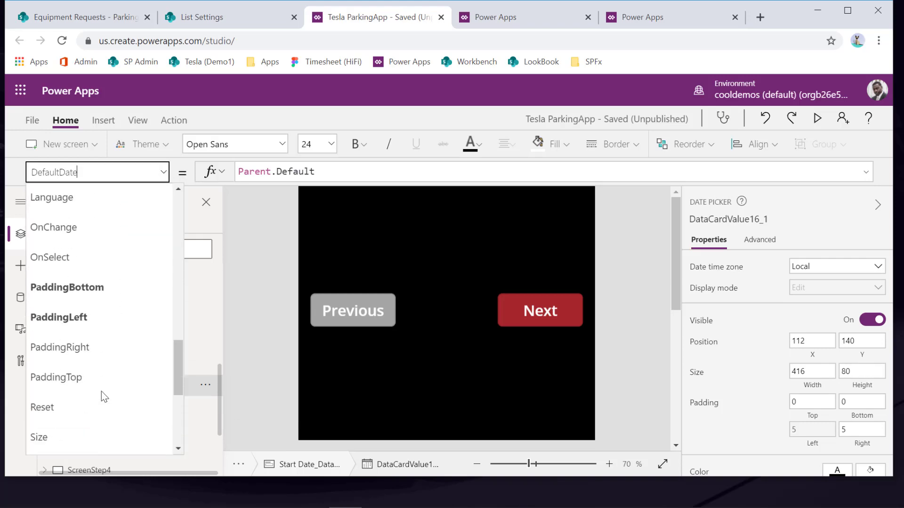
pyautogui.scroll(10, 101, 392)
pyautogui.click(239, 374)
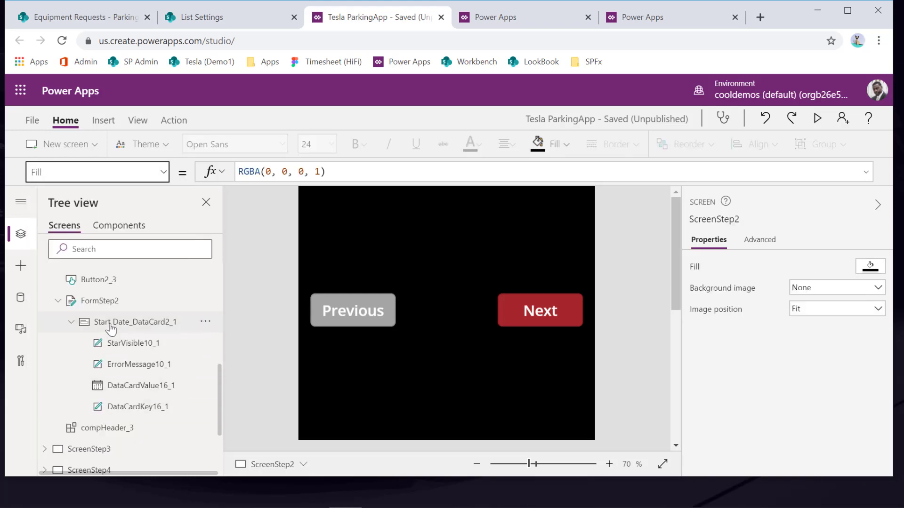
pyautogui.click(127, 322)
pyautogui.click(160, 172)
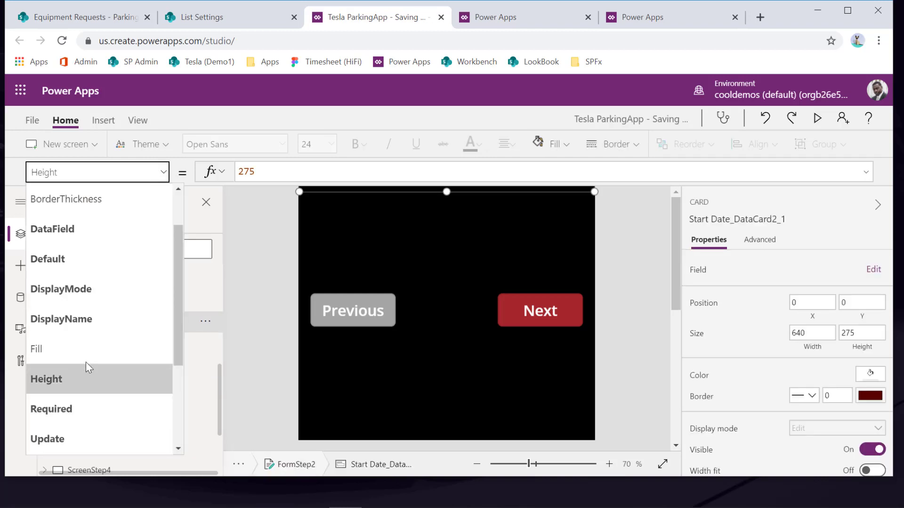
pyautogui.scroll(-3, 86, 361)
pyautogui.click(66, 316)
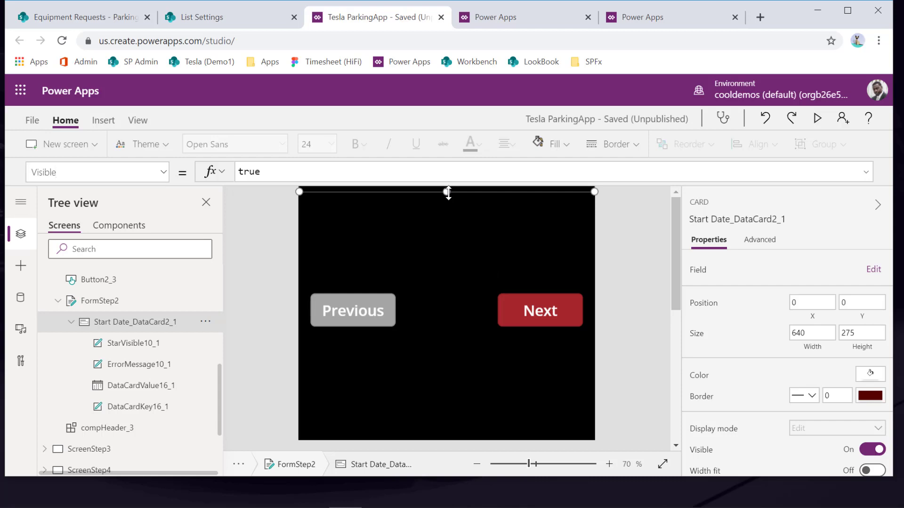
# Step: Resize the Start Date card on FormStep2 to a height of about 298
pyautogui.moveTo(447, 192); pyautogui.dragTo(439, 246)
pyautogui.scroll(2, 623, 289)
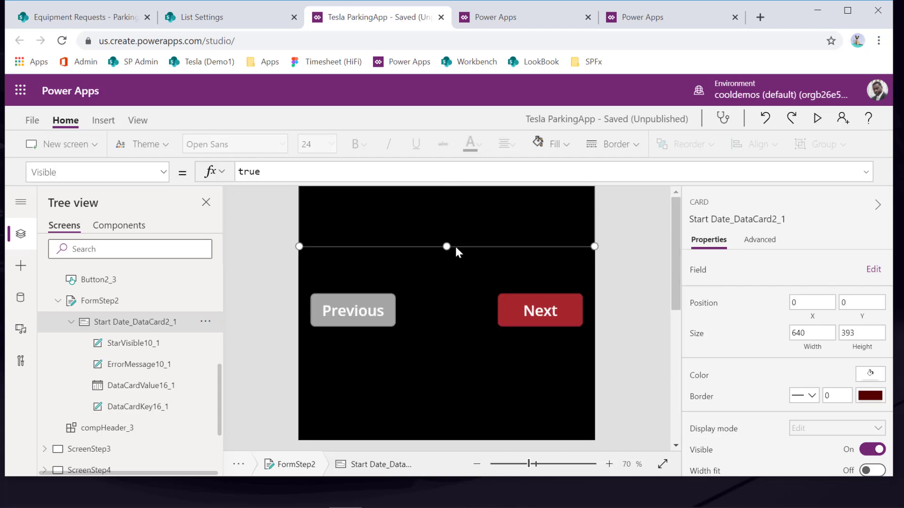
pyautogui.moveTo(447, 246); pyautogui.dragTo(460, 203)
pyautogui.scroll(-2, 626, 301)
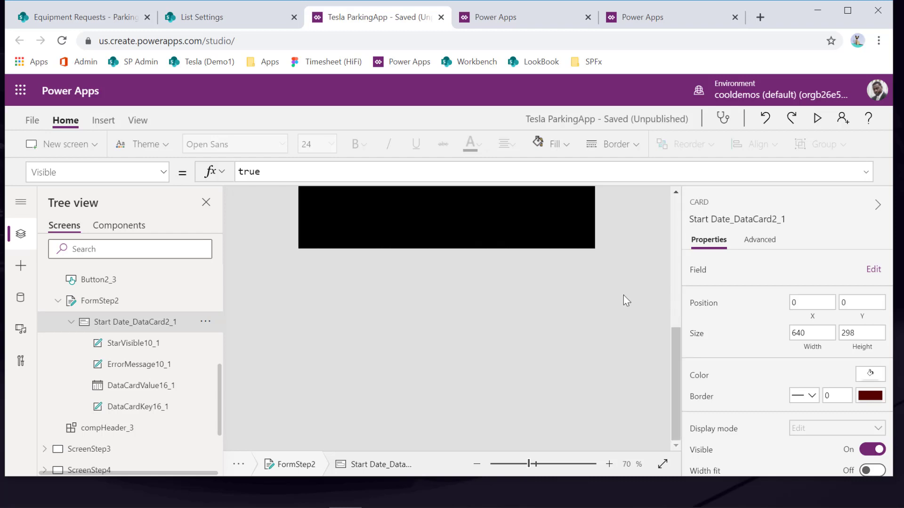
pyautogui.scroll(2, 623, 295)
# Step: Preview ScreenStep2 and examine its layout on the canvas at 40% zoom
pyautogui.click(816, 119)
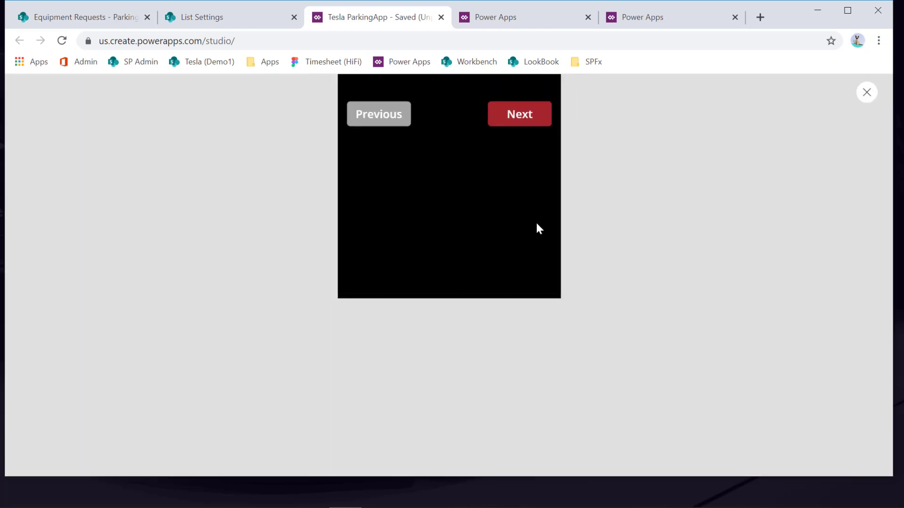
pyautogui.click(867, 92)
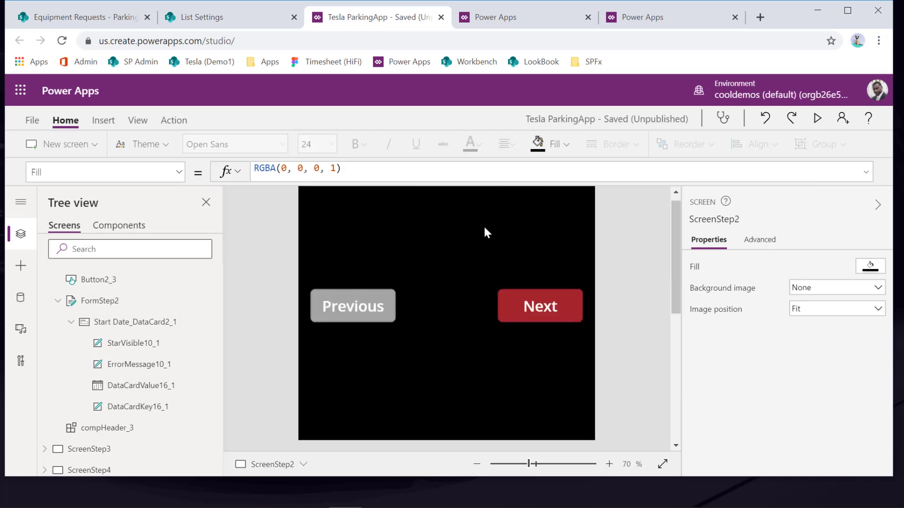
pyautogui.click(476, 464)
pyautogui.click(477, 464)
pyautogui.click(476, 464)
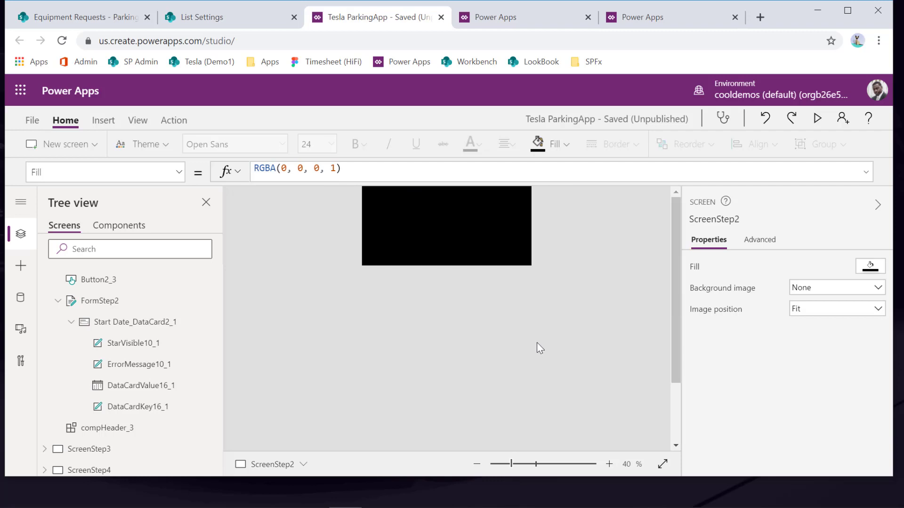
# Step: Save the Tesla ParkingApp and publish this version
pyautogui.click(32, 121)
pyautogui.click(148, 307)
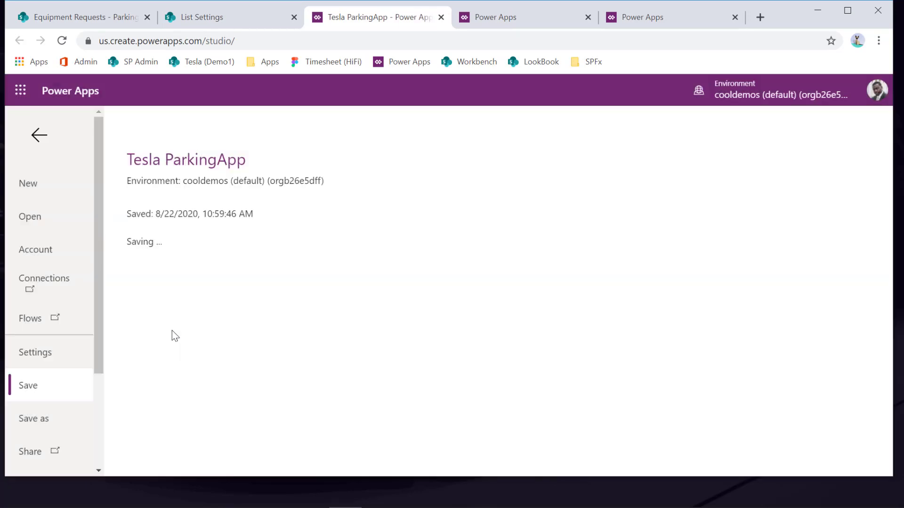
pyautogui.click(177, 281)
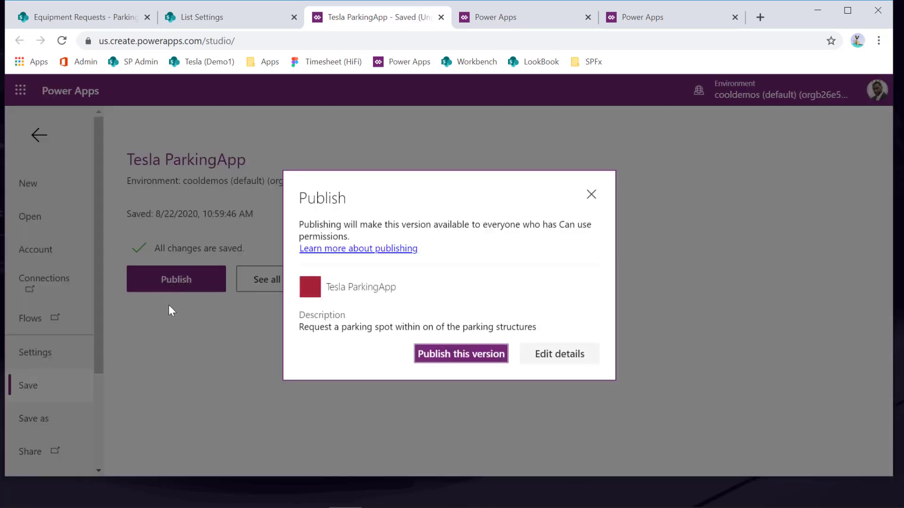
pyautogui.click(449, 350)
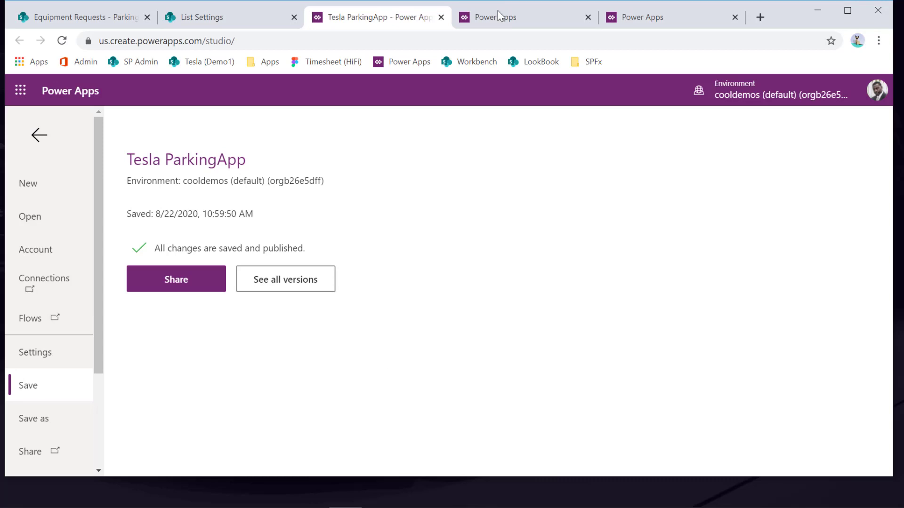
# Step: Close the Tesla ParkingApp in the studio while keeping the browser tab open
pyautogui.click(441, 17)
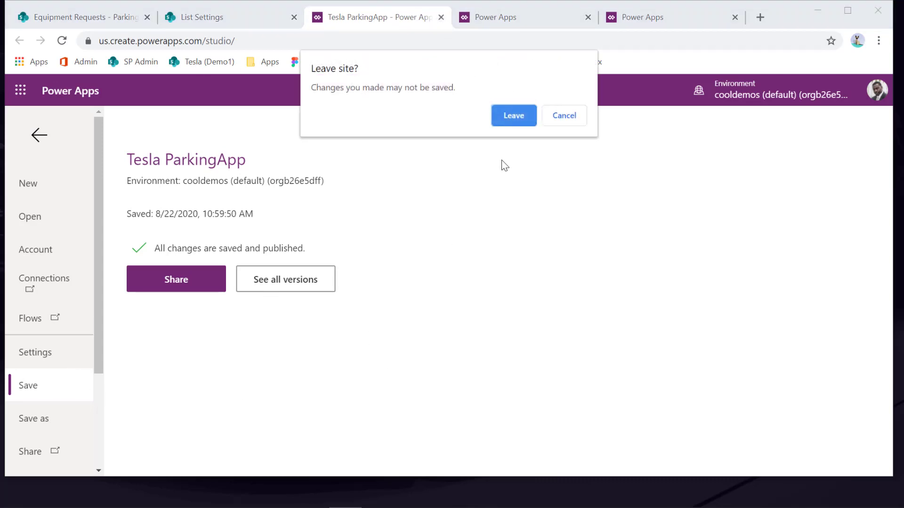
pyautogui.click(550, 115)
pyautogui.scroll(-2, 57, 400)
pyautogui.scroll(-2, 58, 404)
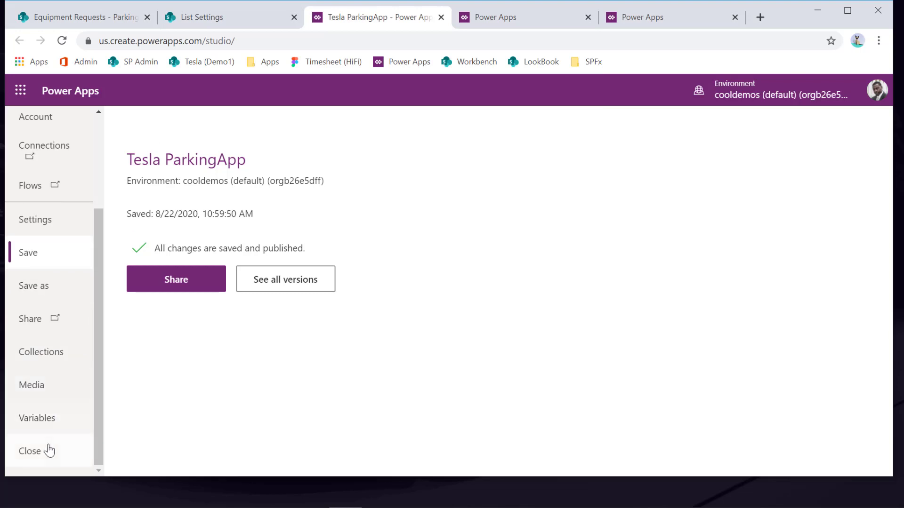
pyautogui.click(47, 452)
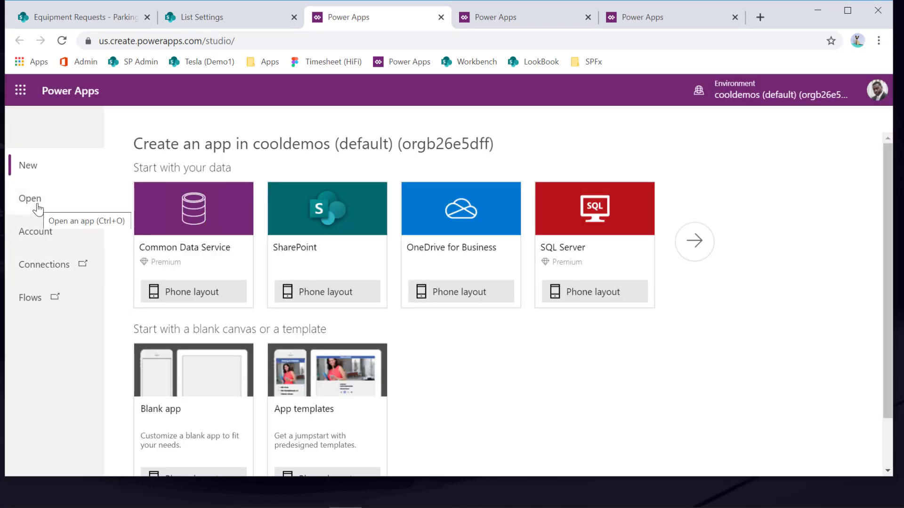
# Step: Reopen the Tesla ParkingApp for editing from the Apps list
pyautogui.click(515, 18)
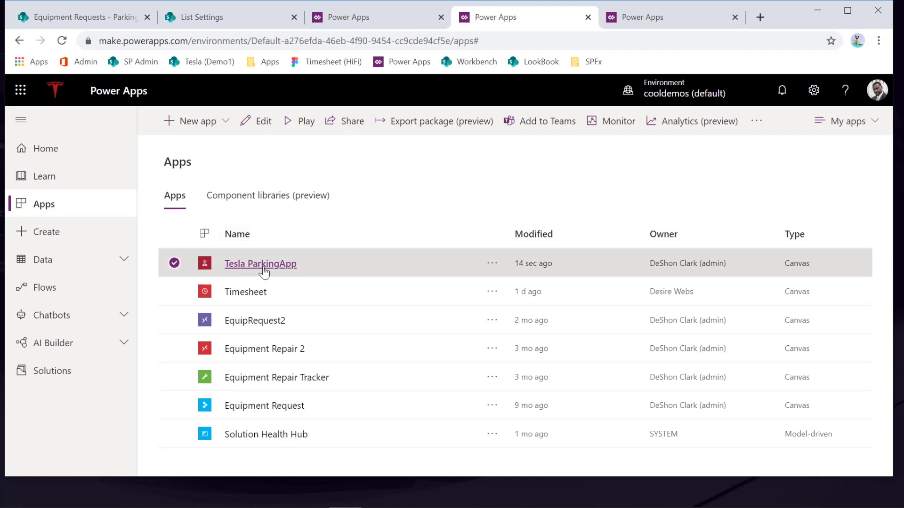
pyautogui.click(492, 263)
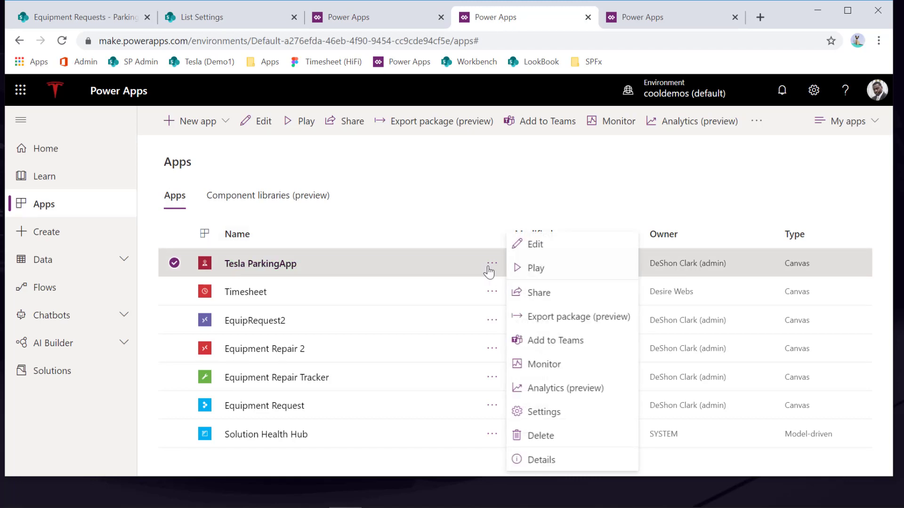
pyautogui.click(536, 246)
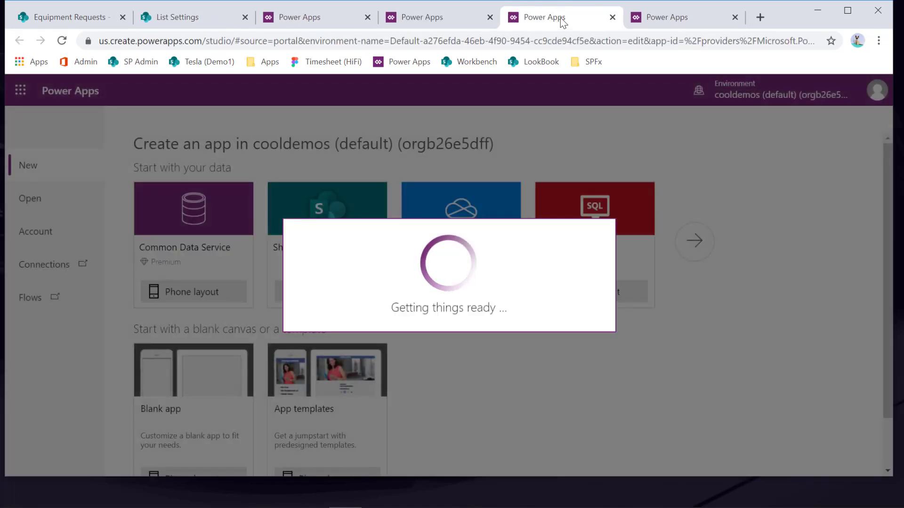
pyautogui.moveTo(561, 18); pyautogui.dragTo(316, 19)
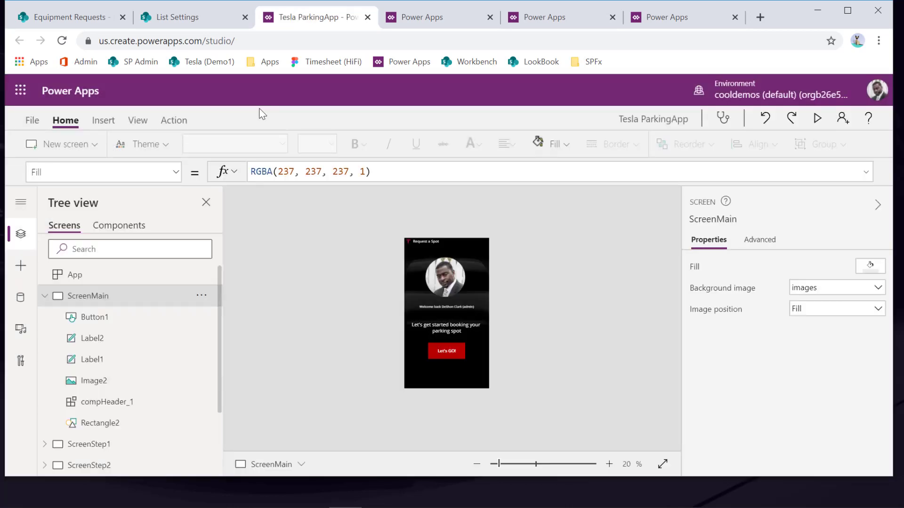
# Step: Collapse ScreenMain in the tree and check the date field on ScreenStep2 at 60% zoom
pyautogui.click(45, 296)
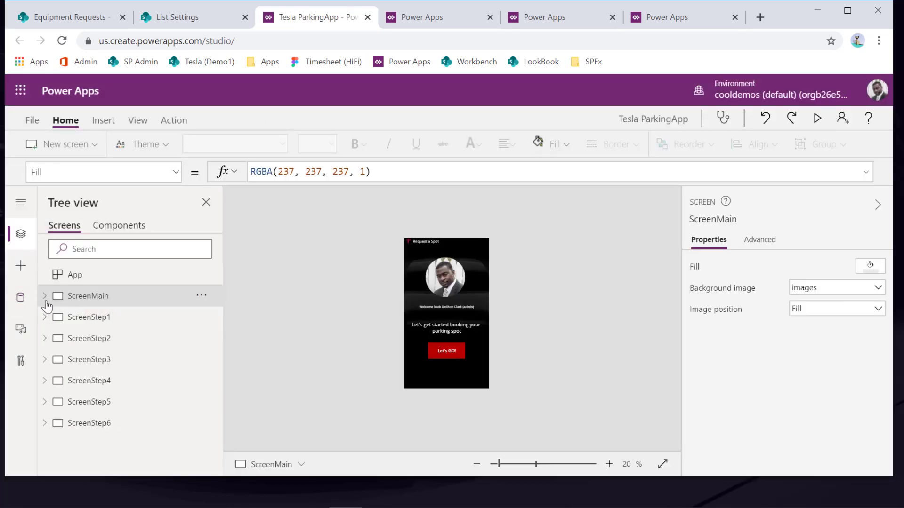
pyautogui.click(86, 319)
pyautogui.click(85, 340)
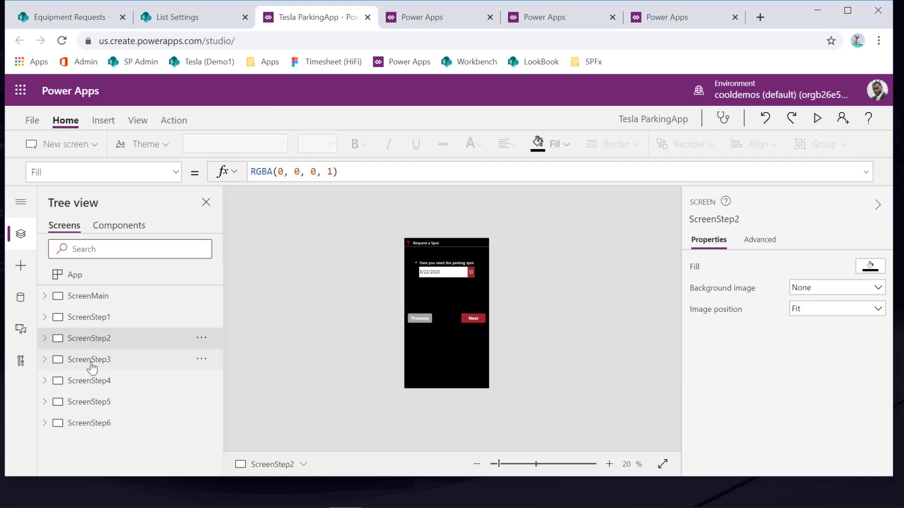
pyautogui.click(88, 366)
pyautogui.click(80, 341)
pyautogui.click(610, 464)
pyautogui.click(610, 464)
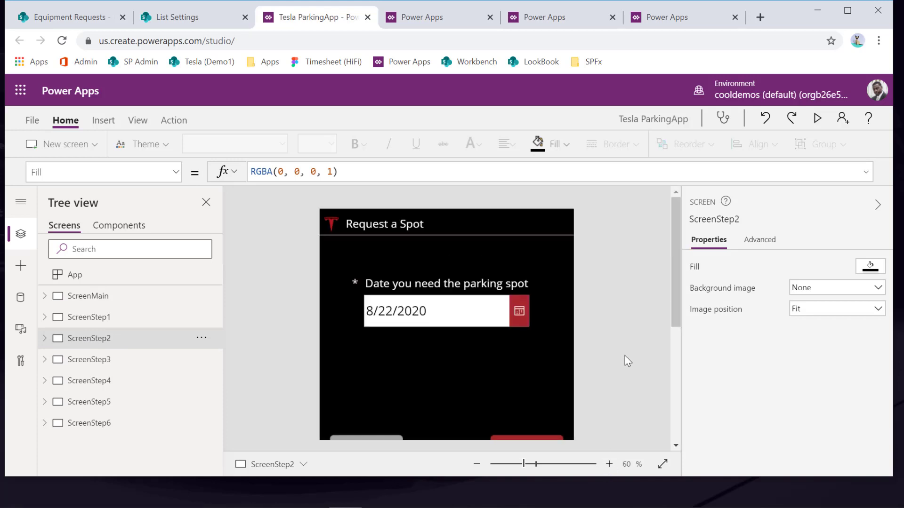
# Step: Examine ScreenStep3's parking lot options and the Previous and Next buttons beneath them
pyautogui.click(105, 360)
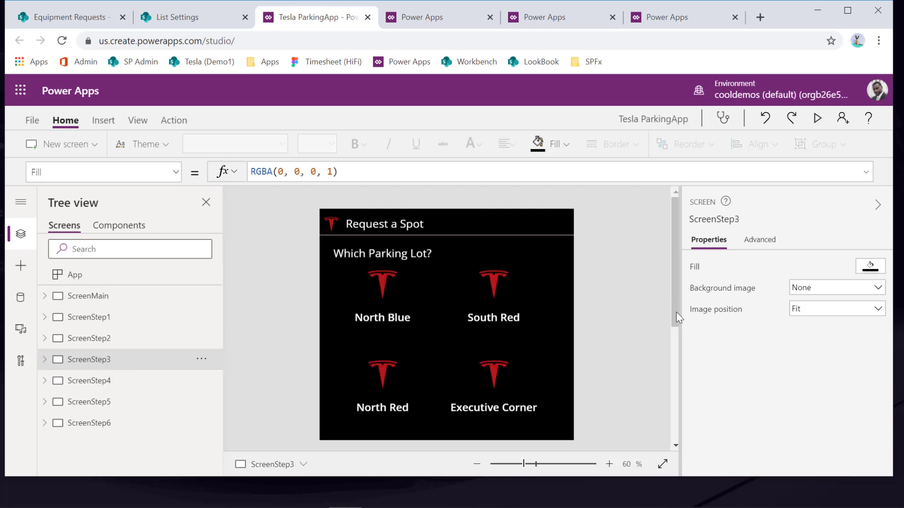
pyautogui.moveTo(674, 309)
pyautogui.mouseDown()
pyautogui.moveTo(672, 391)
pyautogui.moveTo(663, 307)
pyautogui.mouseUp()
pyautogui.scroll(-1, 659, 310)
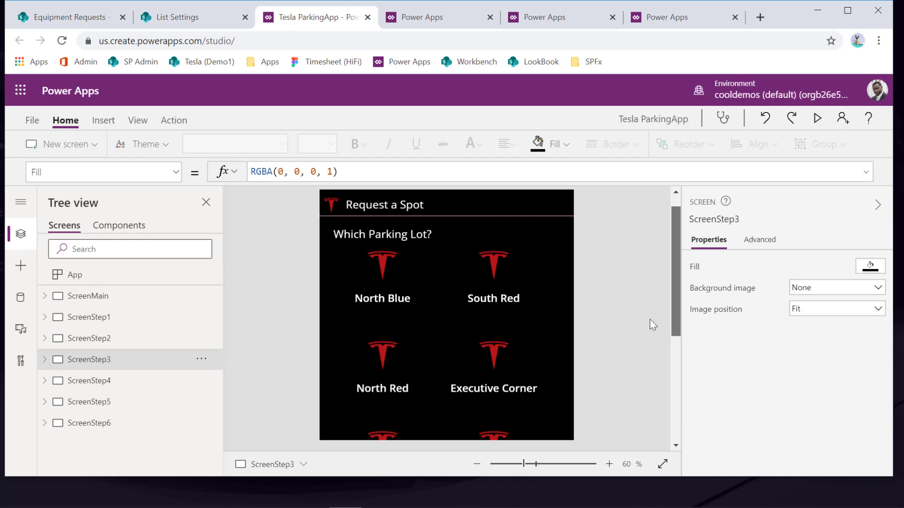
pyautogui.scroll(-5, 650, 319)
pyautogui.scroll(5, 636, 377)
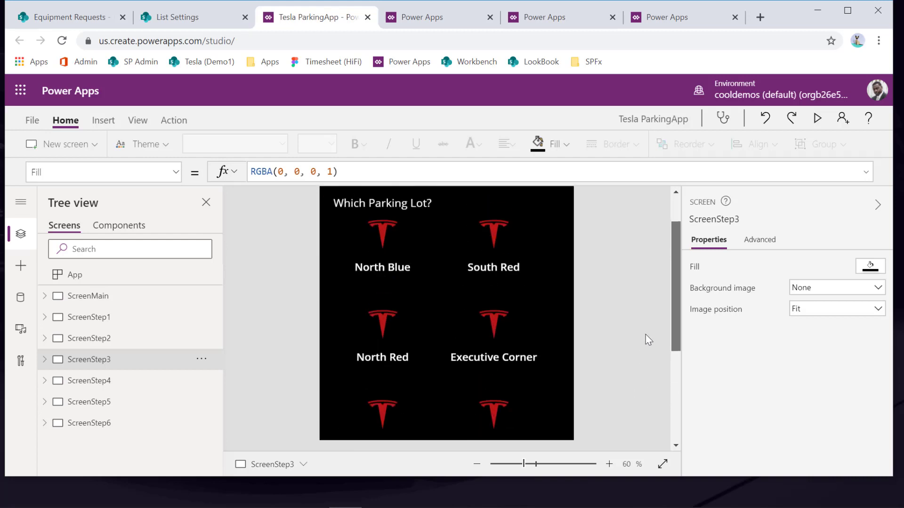
pyautogui.scroll(-2, 640, 344)
pyautogui.scroll(-2, 634, 360)
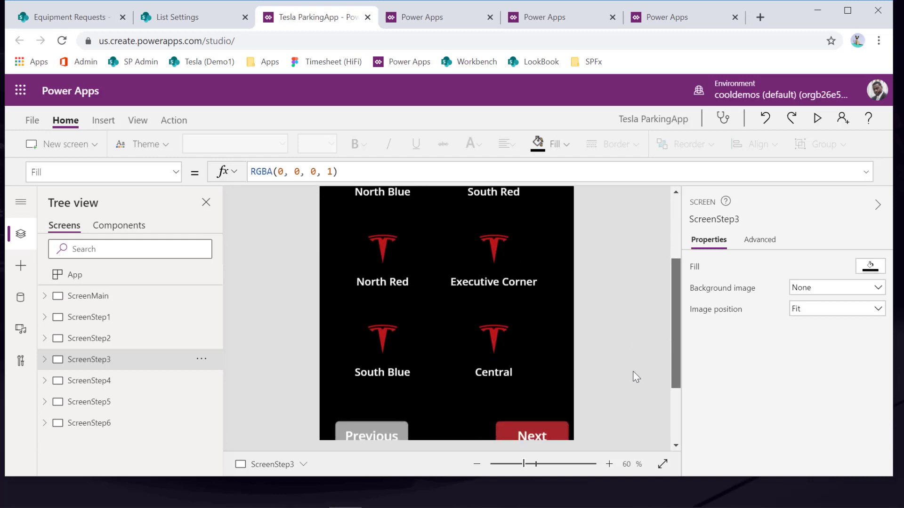
pyautogui.scroll(2, 636, 377)
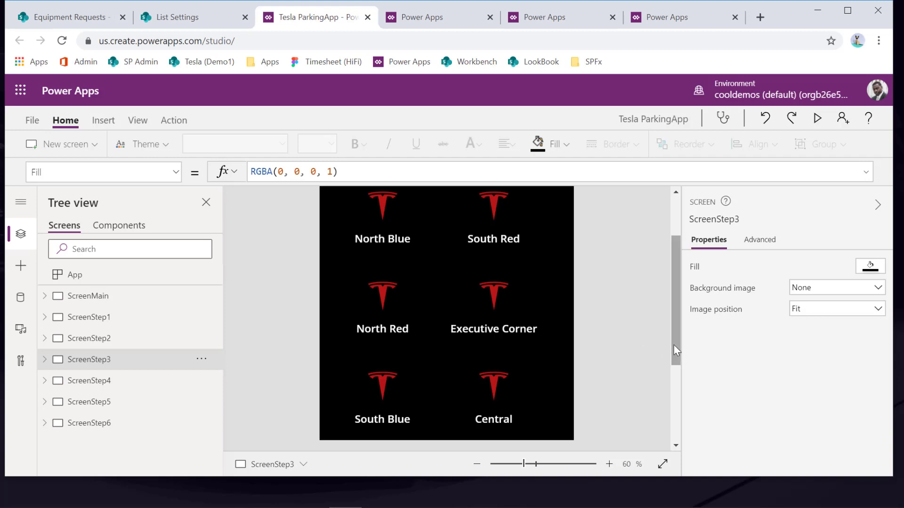
pyautogui.moveTo(673, 344); pyautogui.dragTo(669, 331)
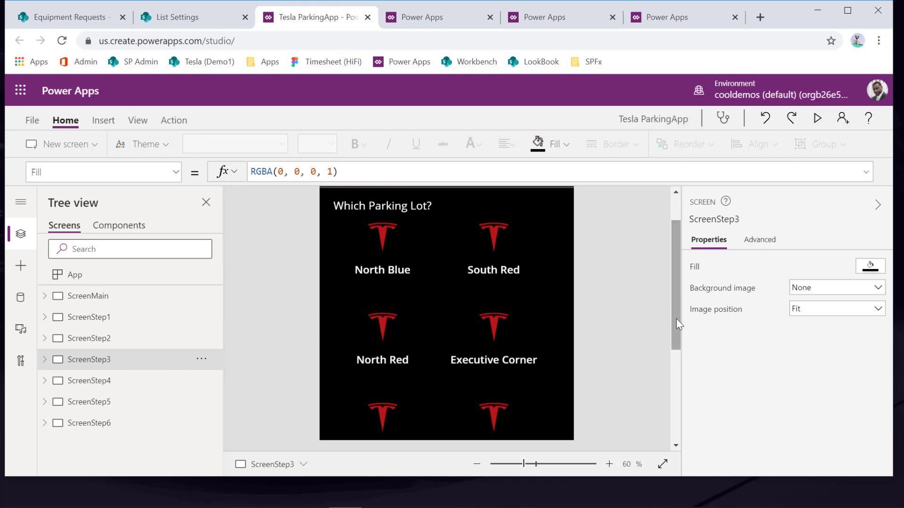
pyautogui.moveTo(677, 318)
pyautogui.mouseDown()
pyautogui.moveTo(672, 278)
pyautogui.moveTo(677, 328)
pyautogui.mouseUp()
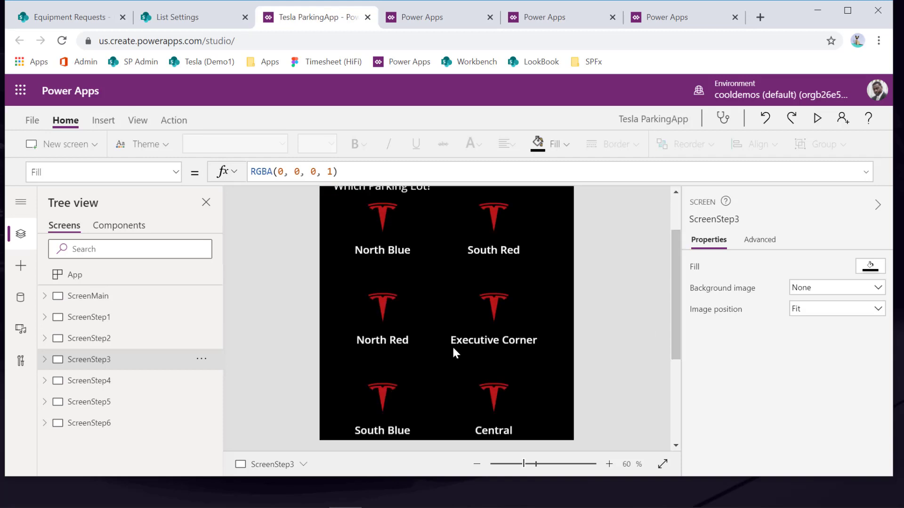
pyautogui.scroll(-3, 447, 339)
pyautogui.scroll(3, 420, 314)
# Step: Inspect the Parking Lot card on FormStep3 and the Items formula of its galLotOptions gallery
pyautogui.click(387, 331)
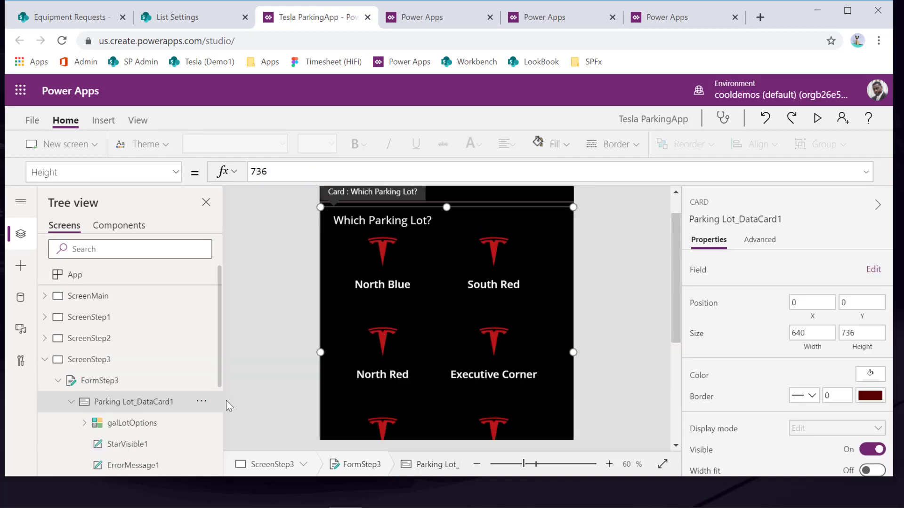
pyautogui.click(140, 426)
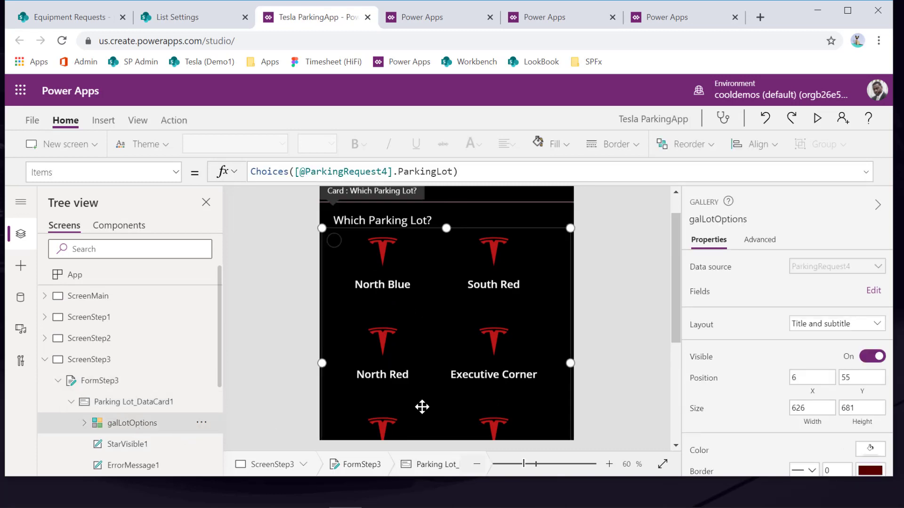
pyautogui.scroll(-4, 427, 396)
pyautogui.scroll(2, 428, 396)
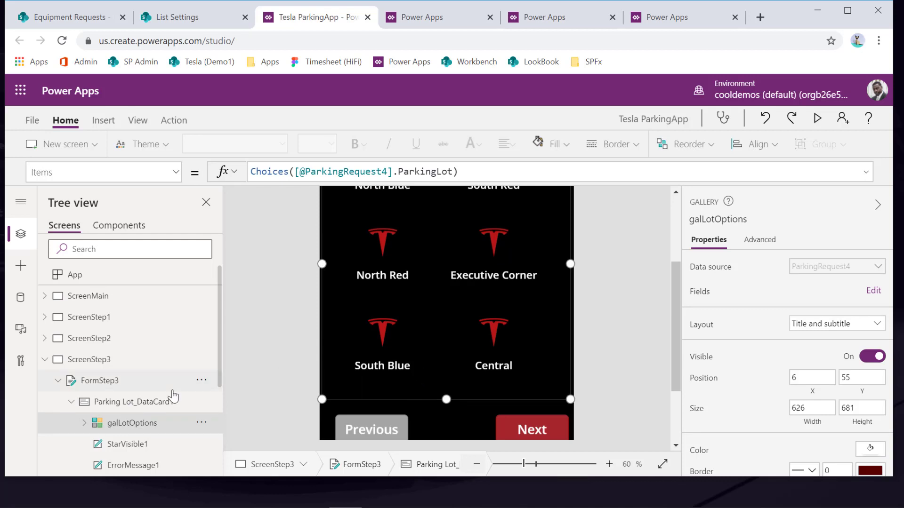
pyautogui.click(147, 409)
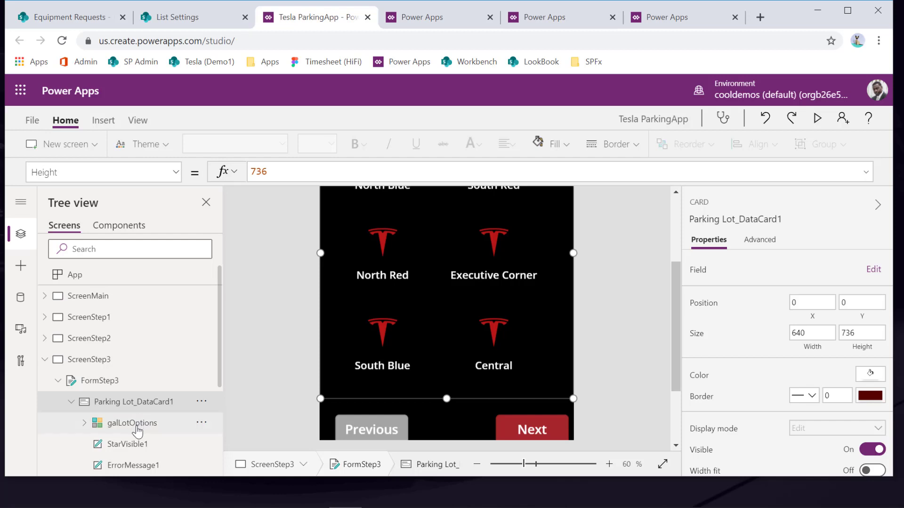
pyautogui.click(138, 424)
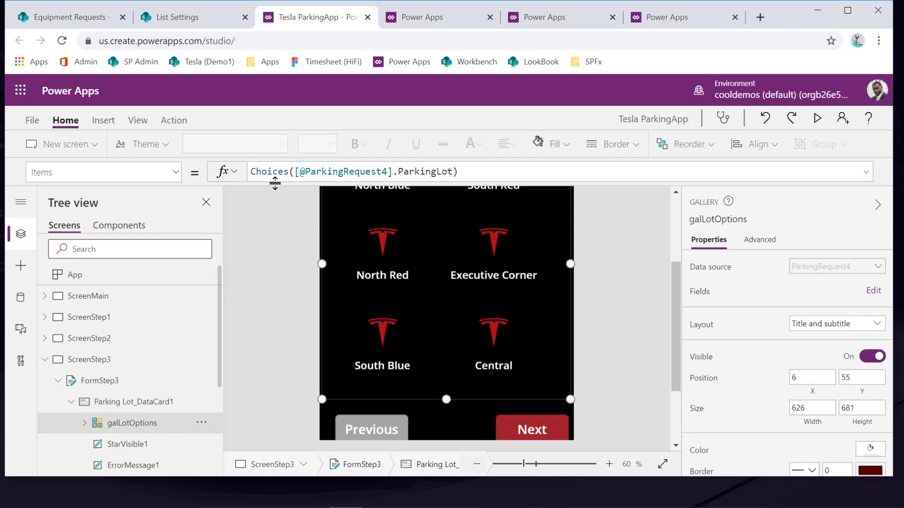
pyautogui.moveTo(274, 182); pyautogui.dragTo(290, 191)
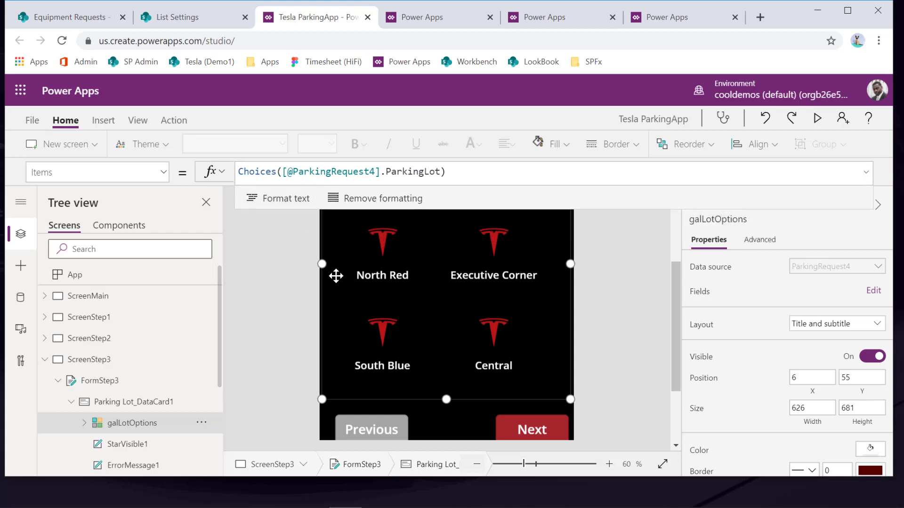
# Step: Test the parking lot gallery on the canvas by choosing the North Blue option
pyautogui.click(382, 287)
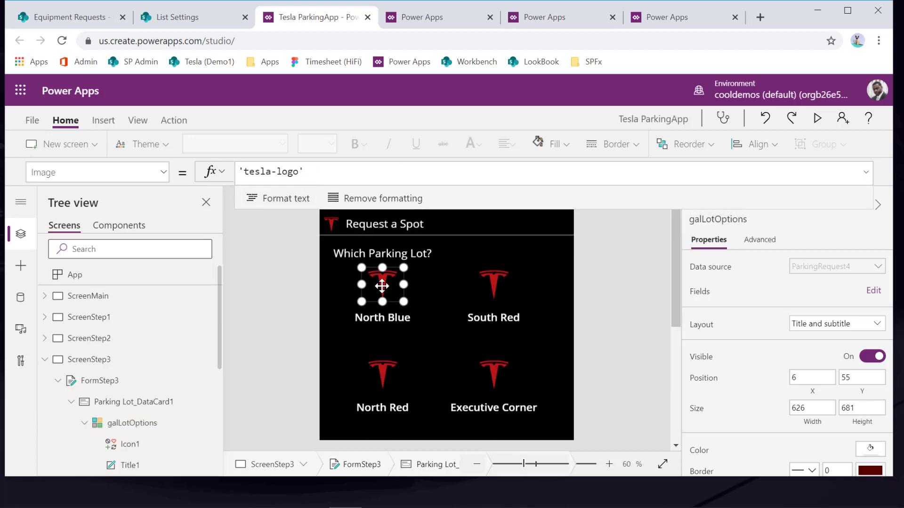
pyautogui.keyDown('alt'); pyautogui.click(386, 286); pyautogui.keyUp('alt')
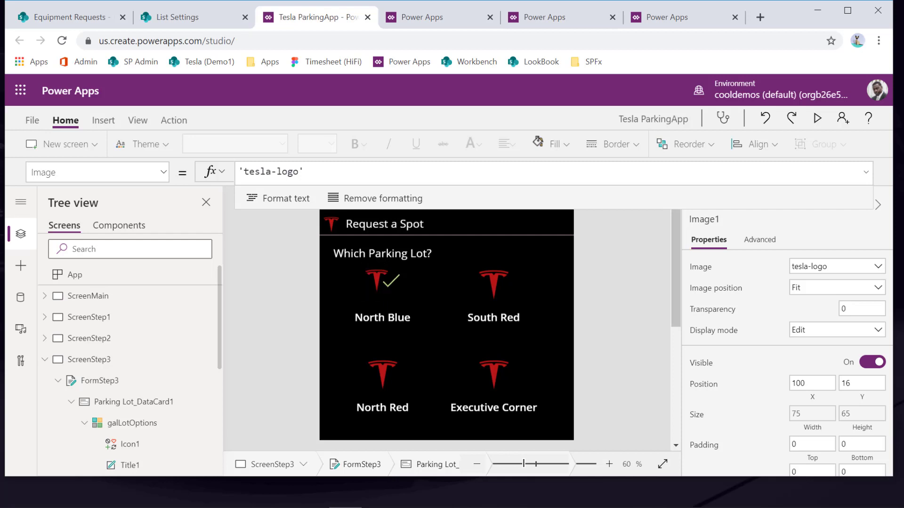
pyautogui.click(384, 295)
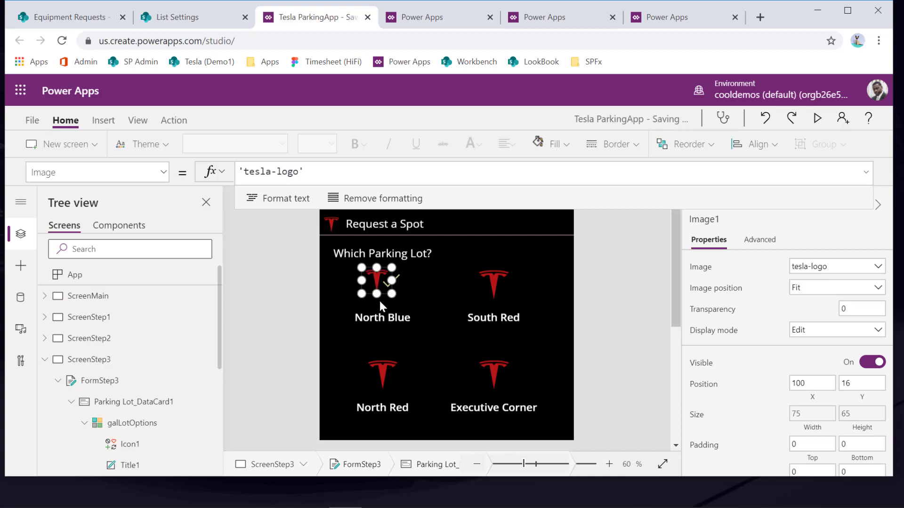
# Step: Review the OnSelect formula of the gallery's Tesla logo image, including the varSelLot variable and its ThisItem.Value argument
pyautogui.click(138, 425)
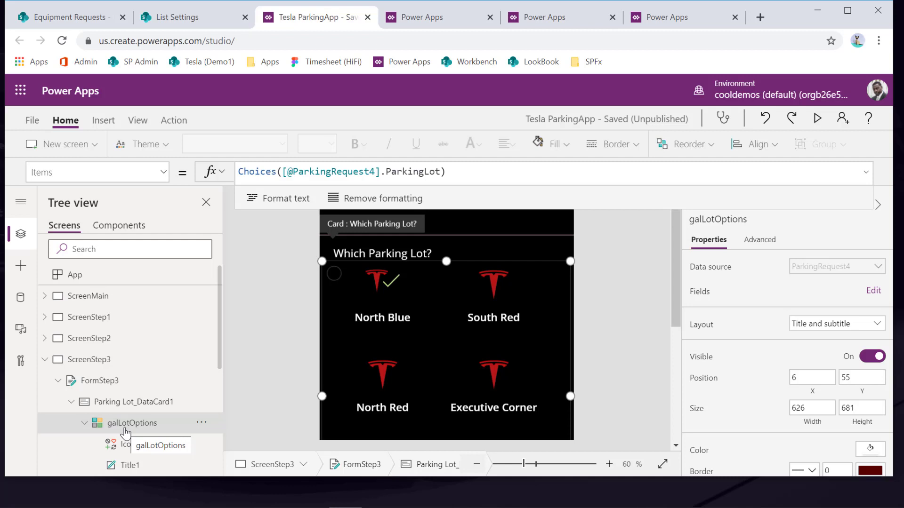
pyautogui.click(378, 281)
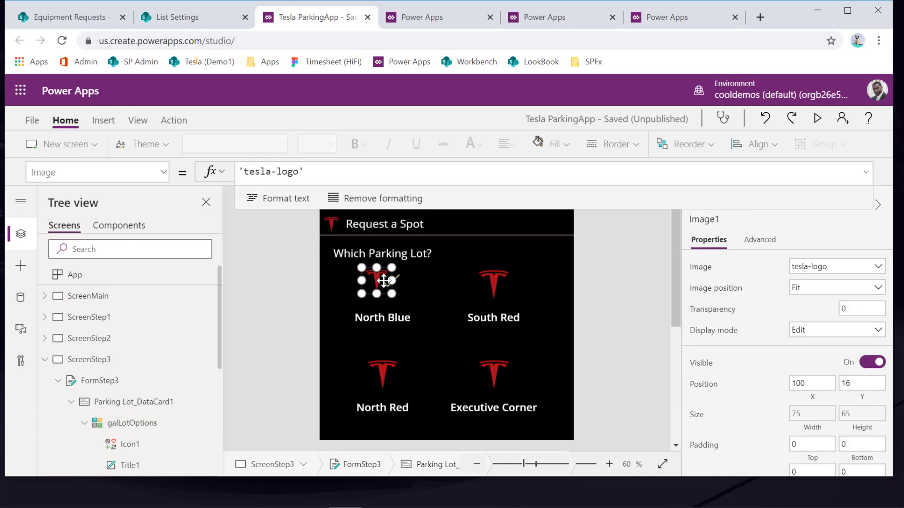
pyautogui.click(165, 174)
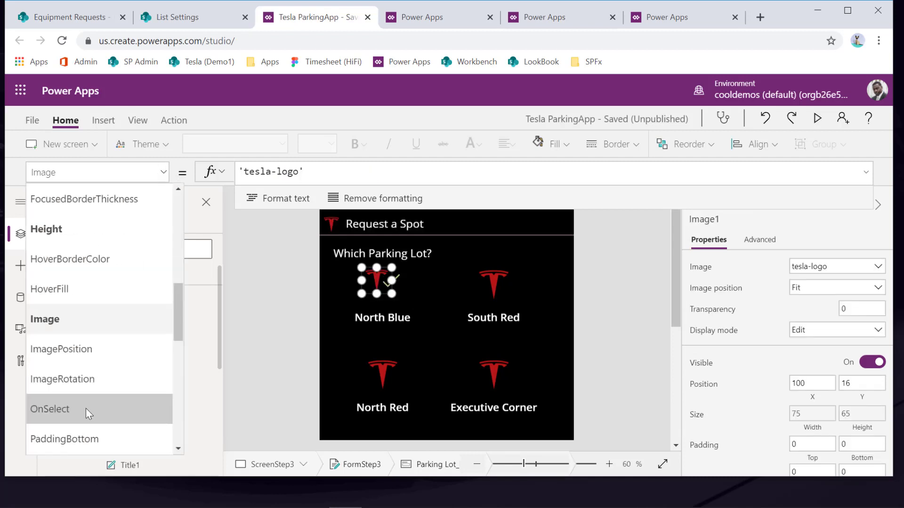
pyautogui.scroll(-3, 89, 409)
pyautogui.click(77, 220)
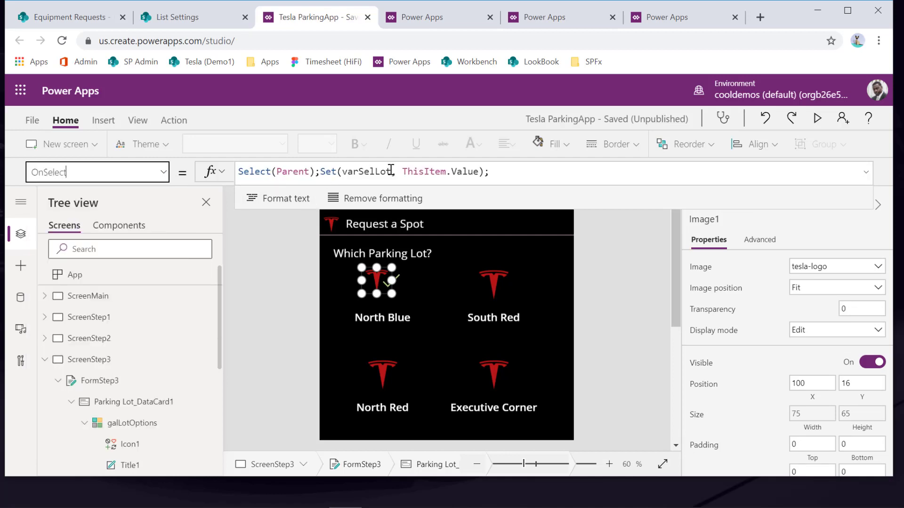
pyautogui.moveTo(391, 171); pyautogui.dragTo(341, 172)
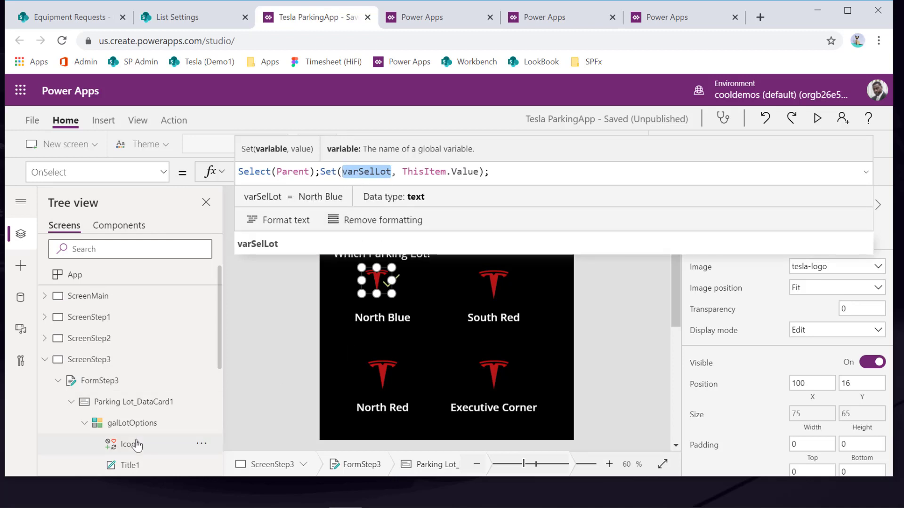
pyautogui.moveTo(203, 428)
pyautogui.moveTo(479, 172); pyautogui.dragTo(402, 172)
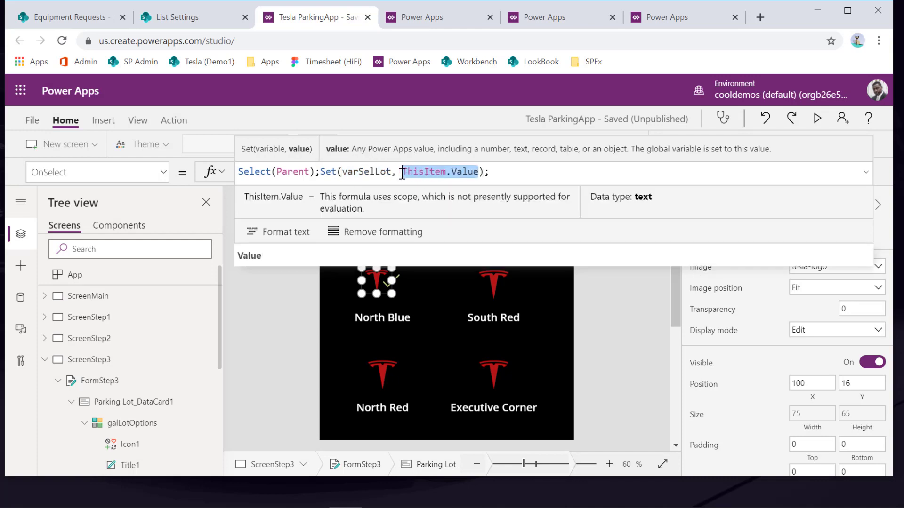
pyautogui.doubleClick(368, 176)
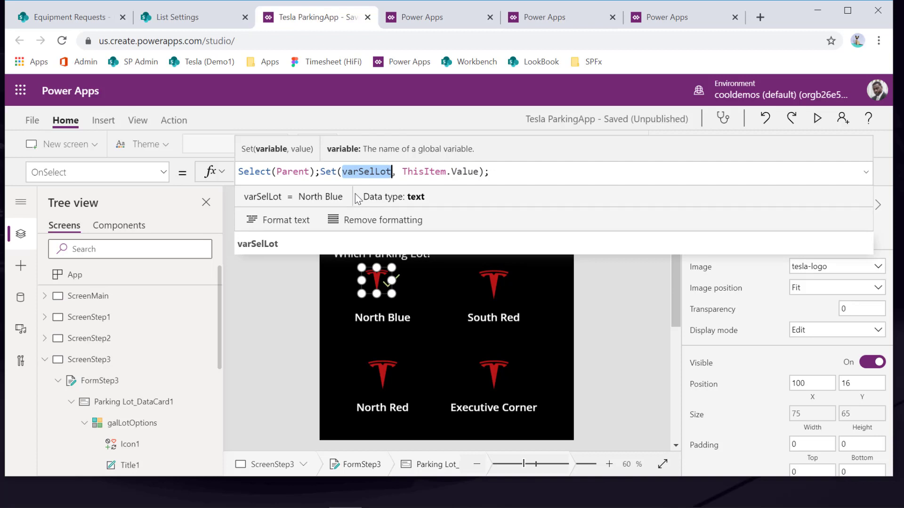
# Step: Show the DisplayMode formula of the Next button on ScreenStep3
pyautogui.scroll(-5, 520, 325)
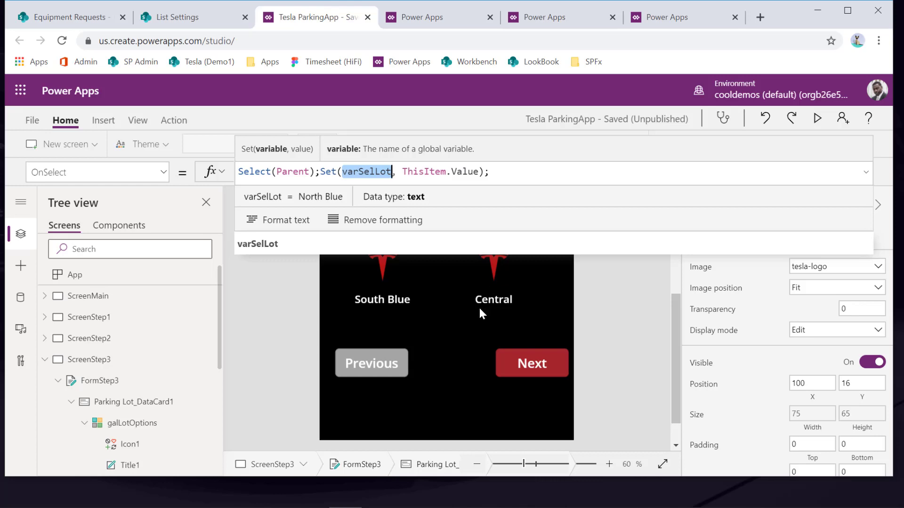
pyautogui.click(532, 365)
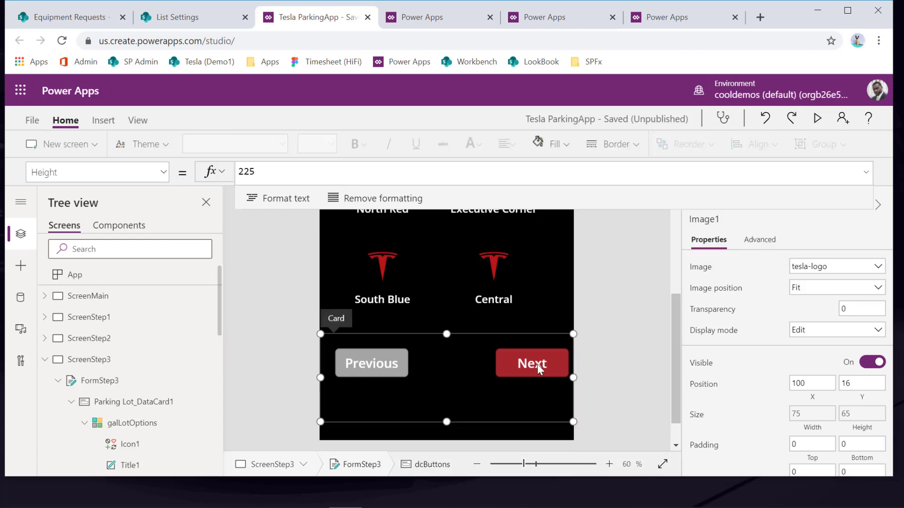
pyautogui.click(537, 363)
pyautogui.click(156, 177)
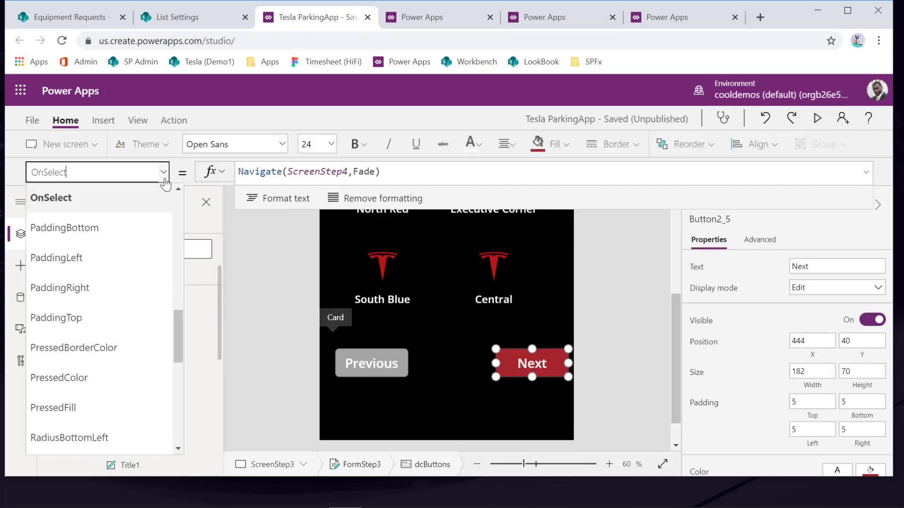
pyautogui.scroll(6, 122, 334)
pyautogui.scroll(1, 123, 332)
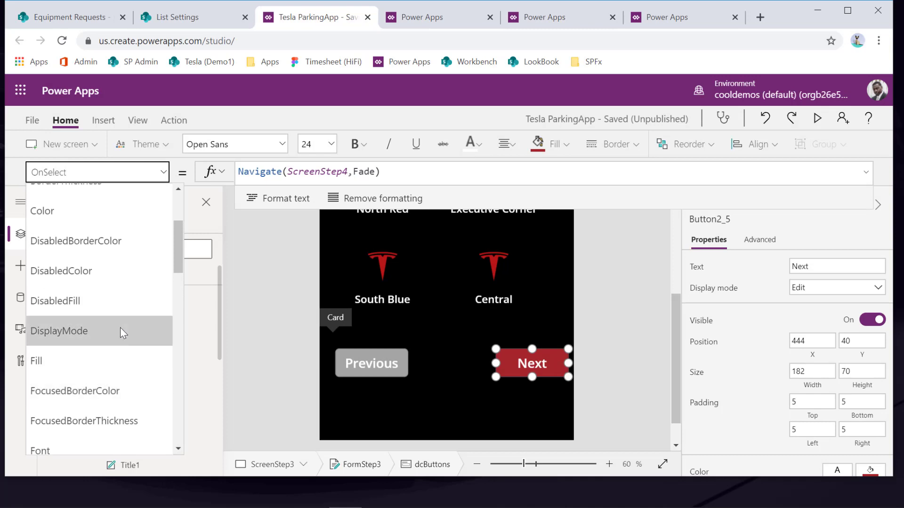
pyautogui.scroll(3, 115, 319)
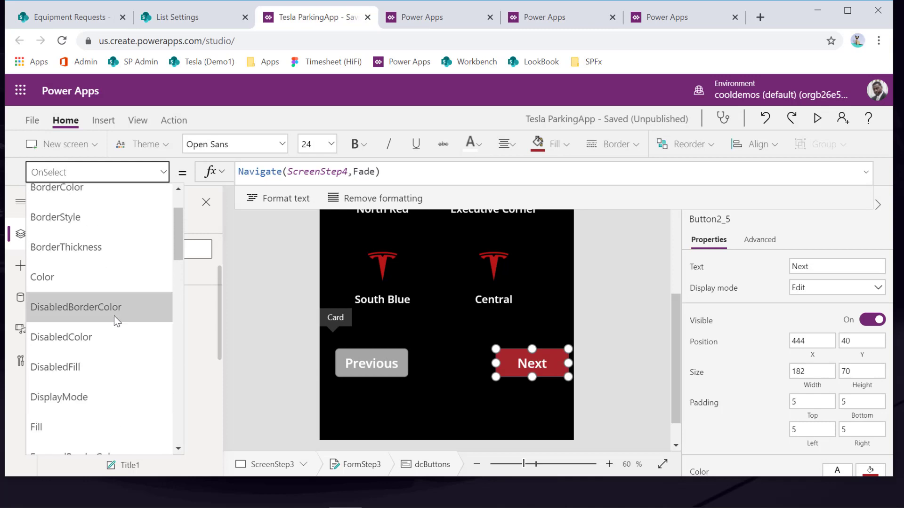
pyautogui.scroll(-3, 115, 320)
pyautogui.click(108, 327)
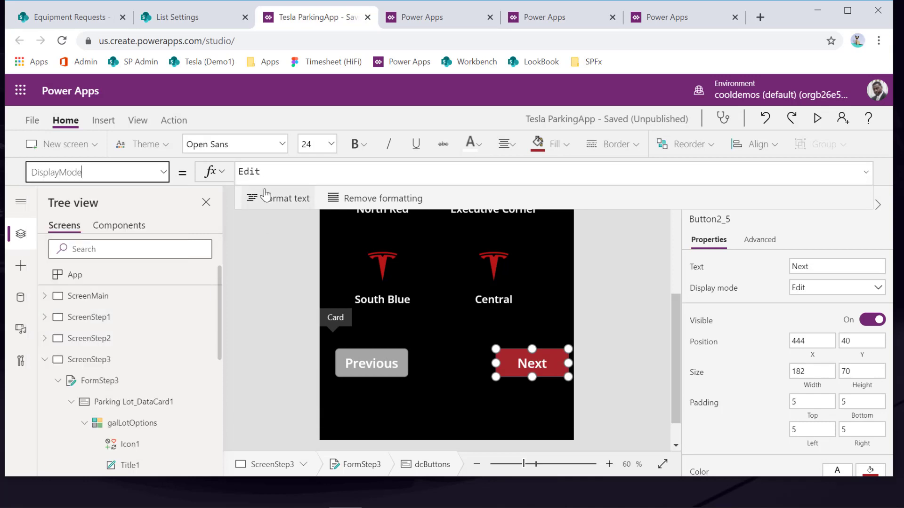
# Step: Enlarge the formula editor and push DisplayMode.Edit down to the second line, leaving the first line free
pyautogui.click(243, 172)
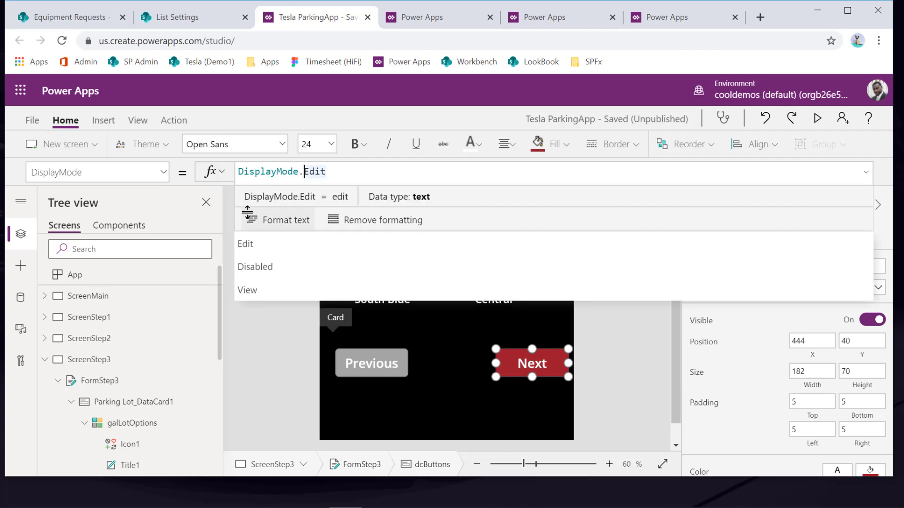
pyautogui.press('Left')
pyautogui.press('Left')
pyautogui.press('Left')
pyautogui.press('Left')
pyautogui.press('Left')
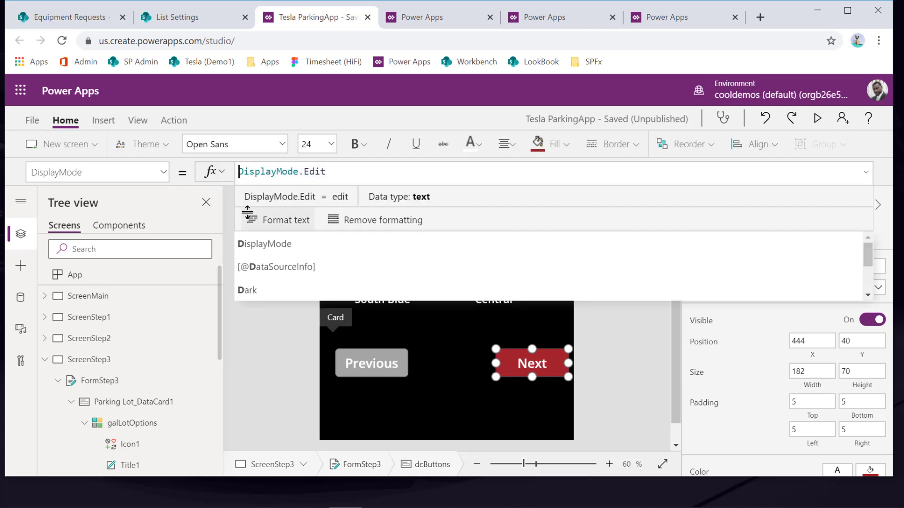
pyautogui.click(513, 174)
pyautogui.moveTo(521, 228); pyautogui.dragTo(529, 336)
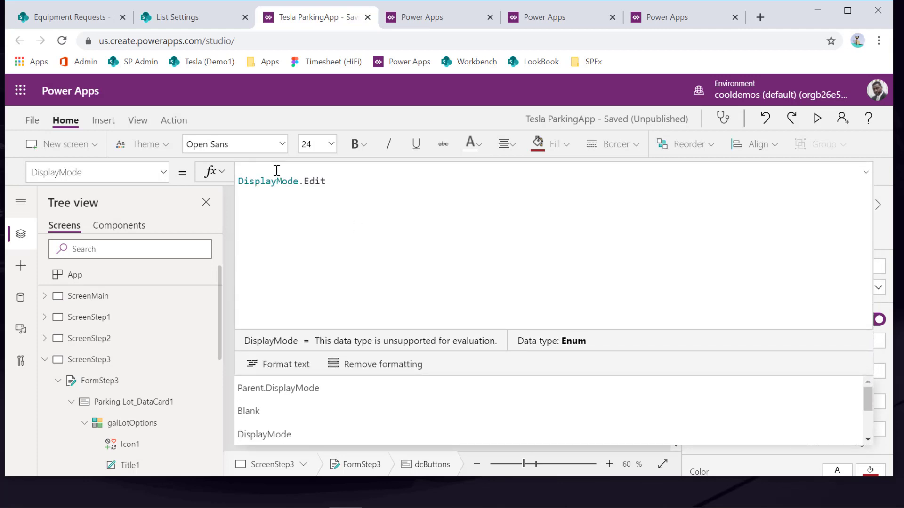
# Step: Add an If condition on the first line that tests IsBlank(varSelLot) for the Next button's DisplayMode
pyautogui.write('If')
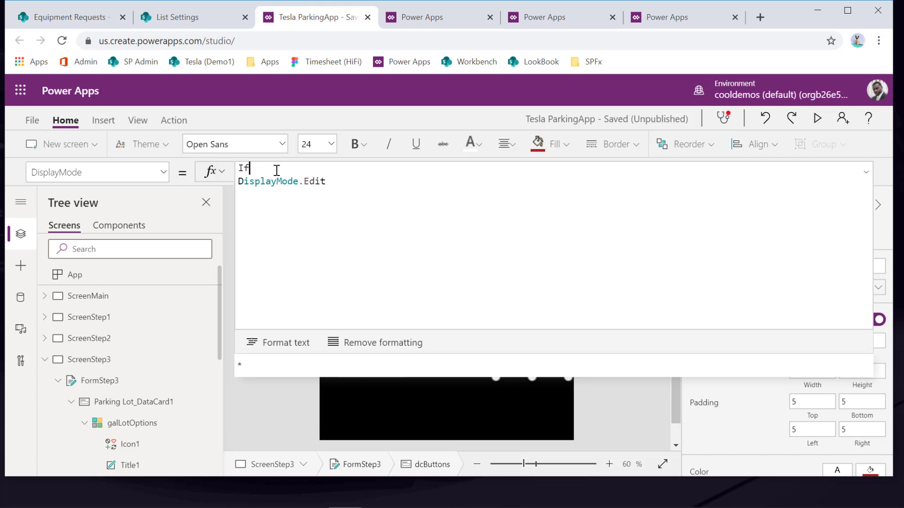
pyautogui.write('(va')
pyautogui.press('BackSpace')
pyautogui.press('BackSpace')
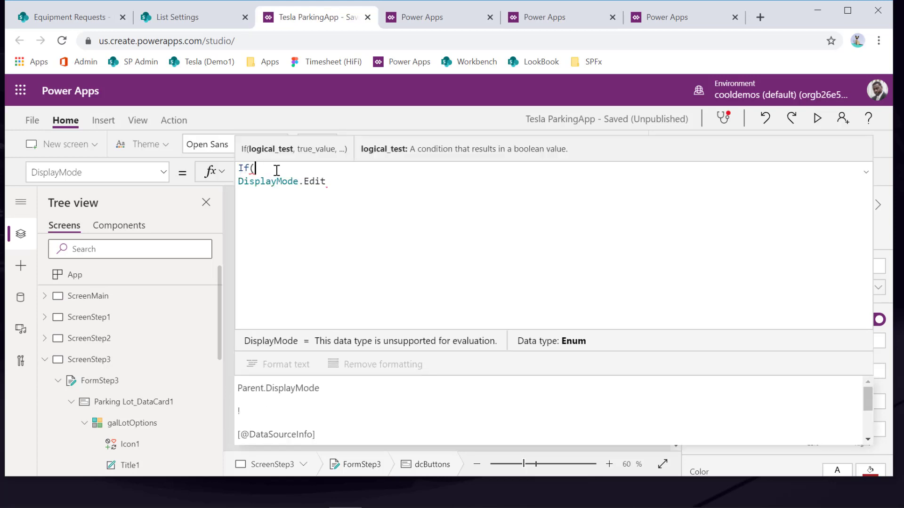
pyautogui.write('isl')
pyautogui.press('BackSpace')
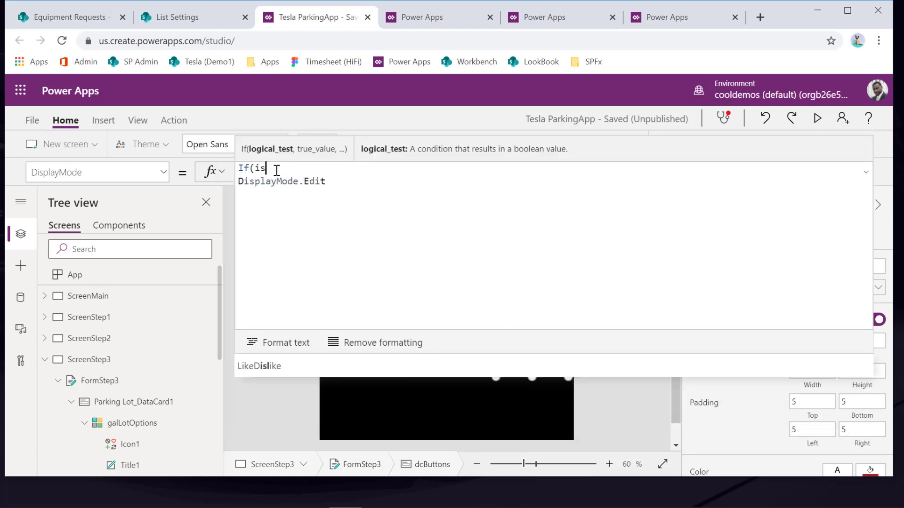
pyautogui.write('bla')
pyautogui.press('Tab')
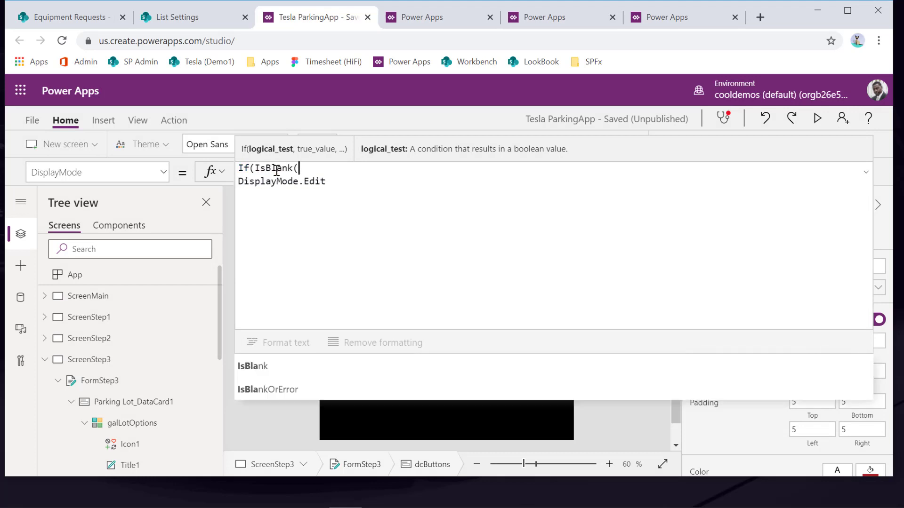
pyautogui.write('var')
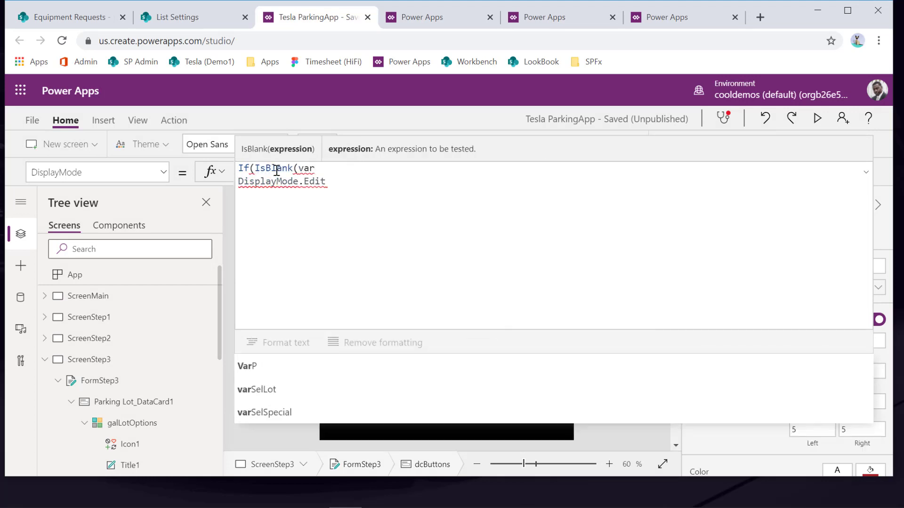
pyautogui.press('Down')
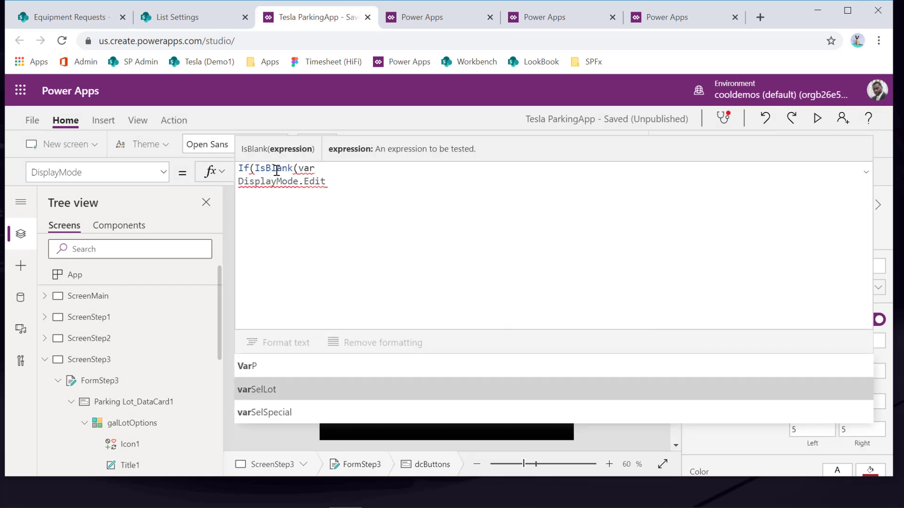
pyautogui.press('Down')
pyautogui.press('Up')
pyautogui.press('Tab')
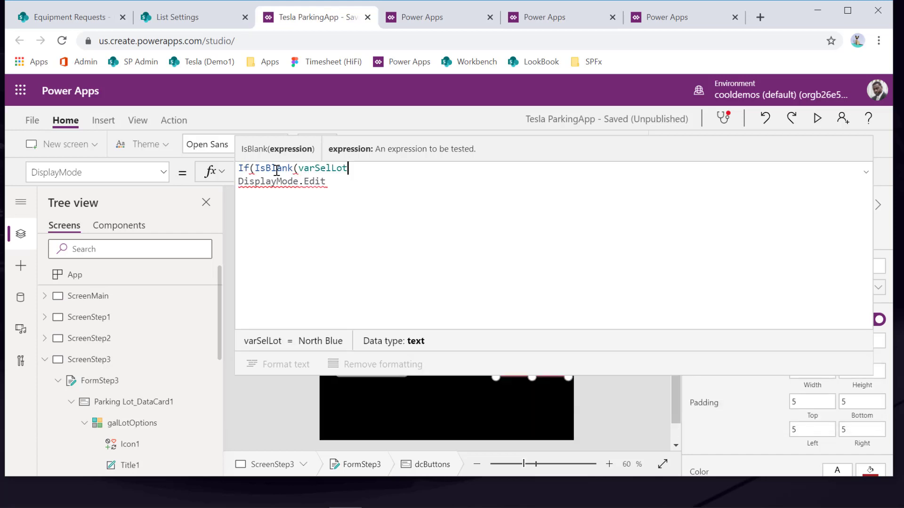
pyautogui.write('),')
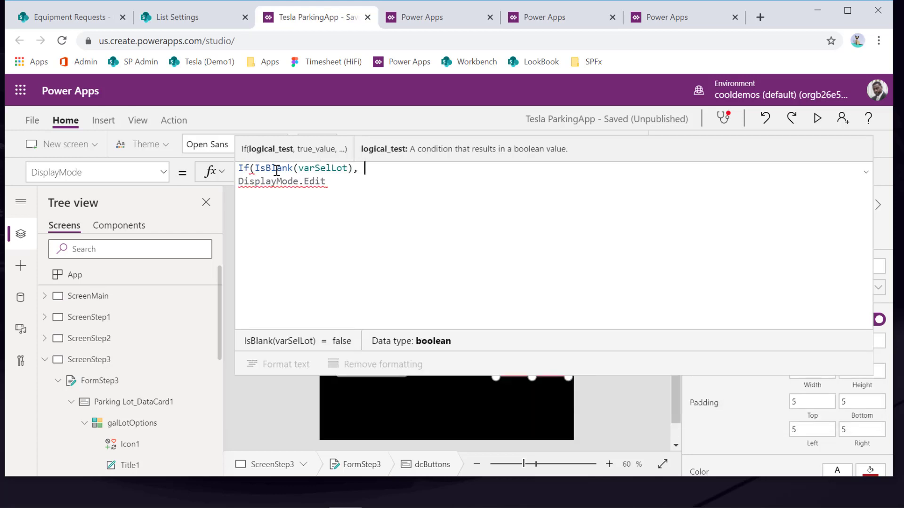
# Step: Complete the If formula with DisplayMode.Disabled as the true result and DisplayMode.Edit as the else result, and collapse the formula editor
pyautogui.press('Return')
pyautogui.write('Displ')
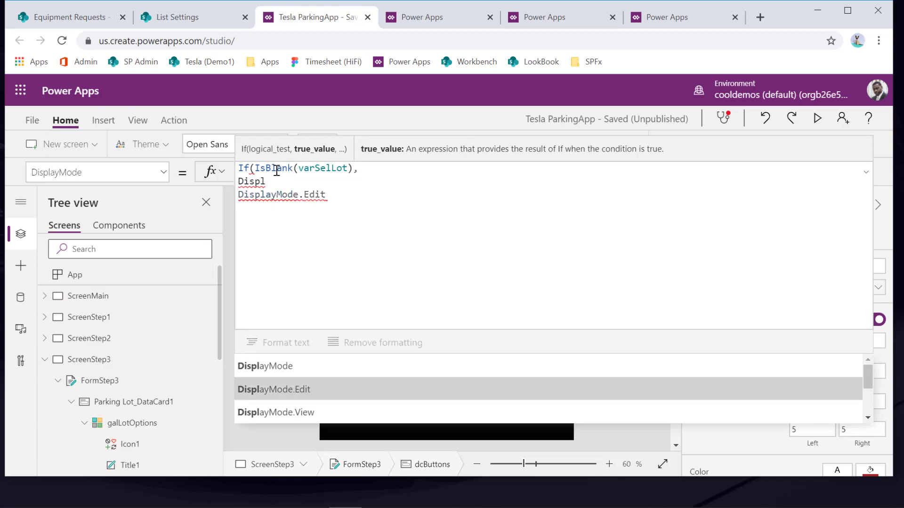
pyautogui.press('Tab')
pyautogui.write('.di')
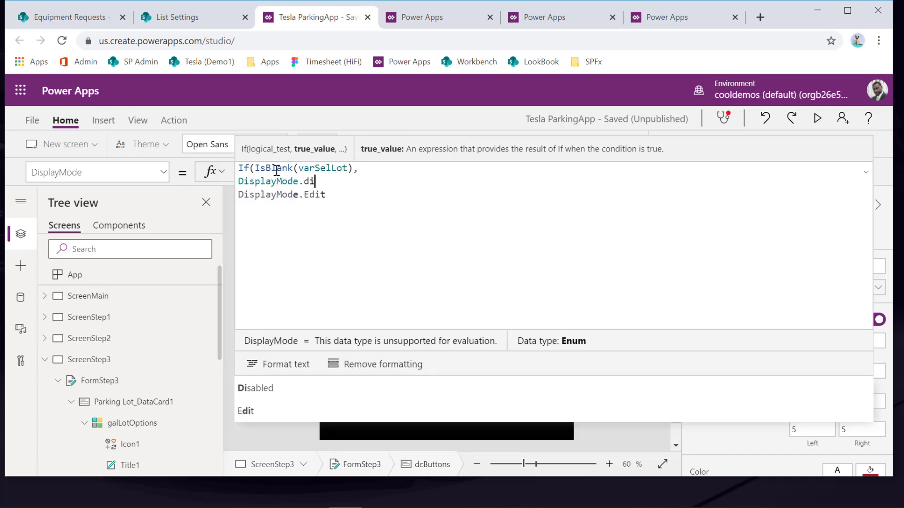
pyautogui.press('Tab')
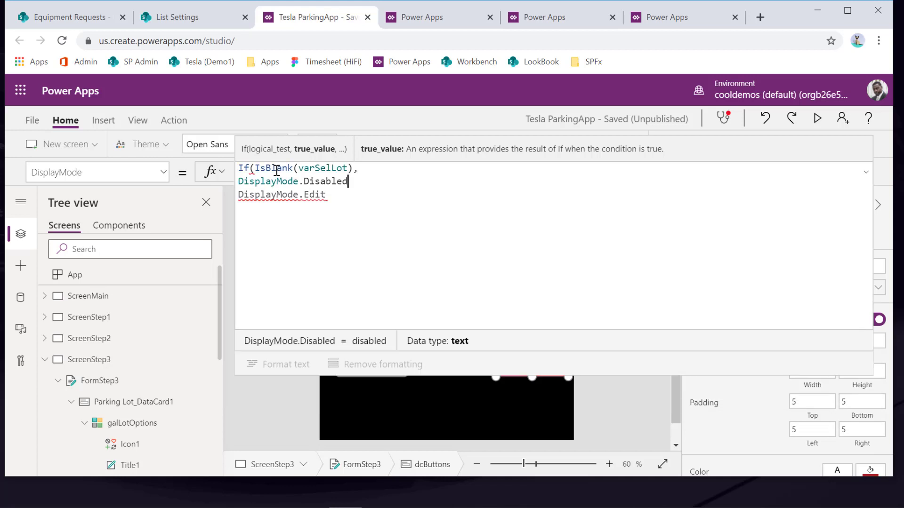
pyautogui.write(',')
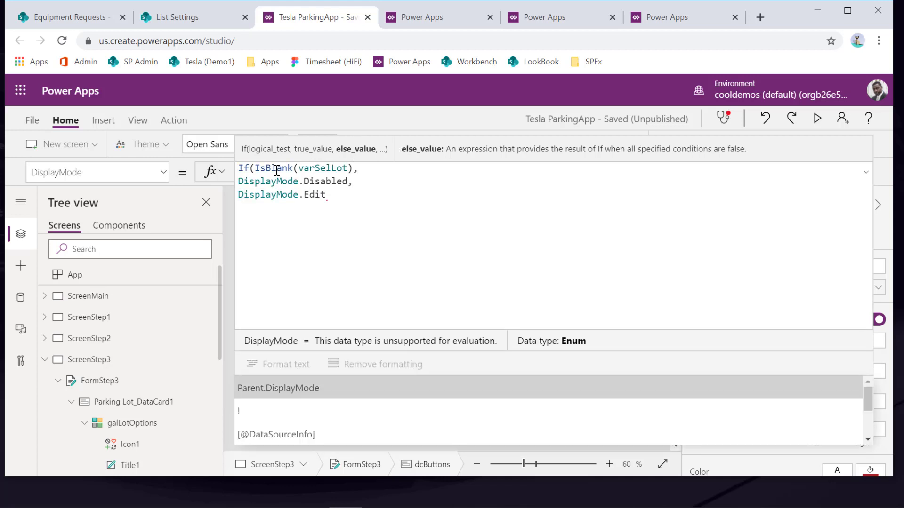
pyautogui.click(351, 190)
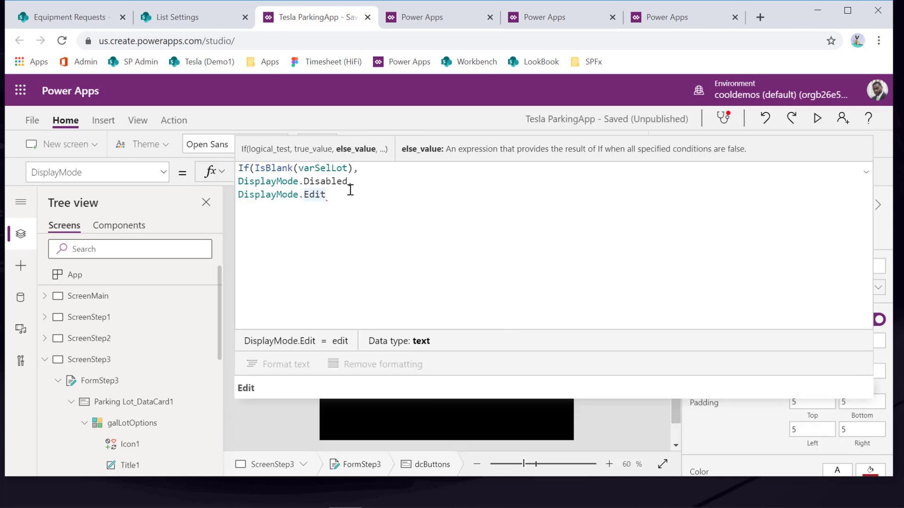
pyautogui.write(')')
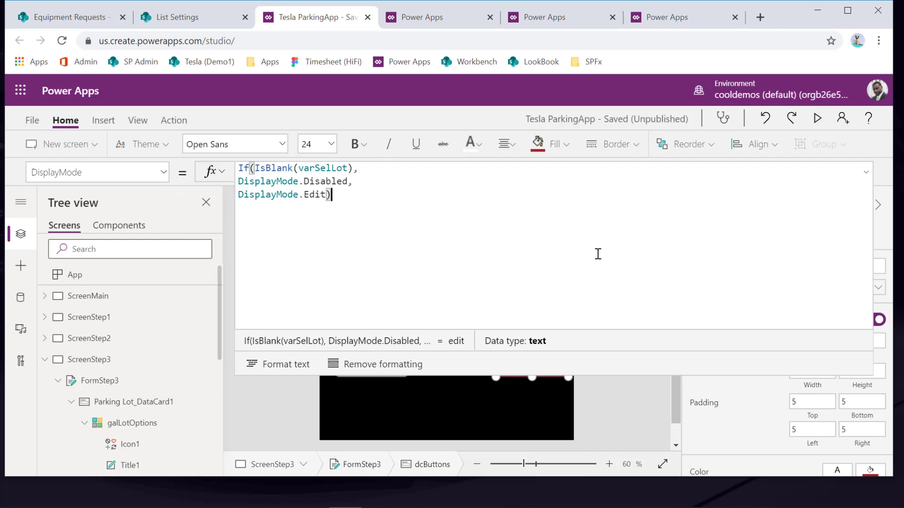
pyautogui.click(866, 173)
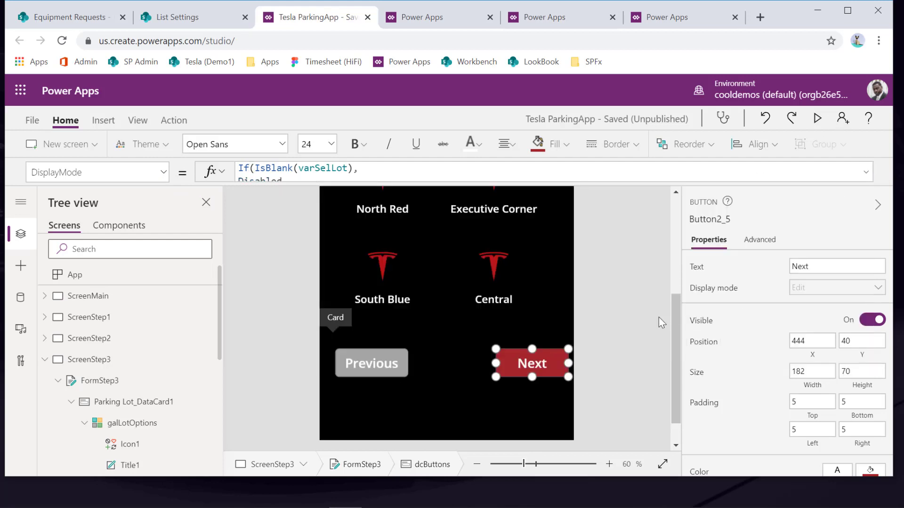
# Step: Check the parking lot options on ScreenStep3 and follow its Next button to ScreenStep4
pyautogui.scroll(5, 603, 306)
pyautogui.scroll(-3, 603, 306)
pyautogui.scroll(3, 603, 305)
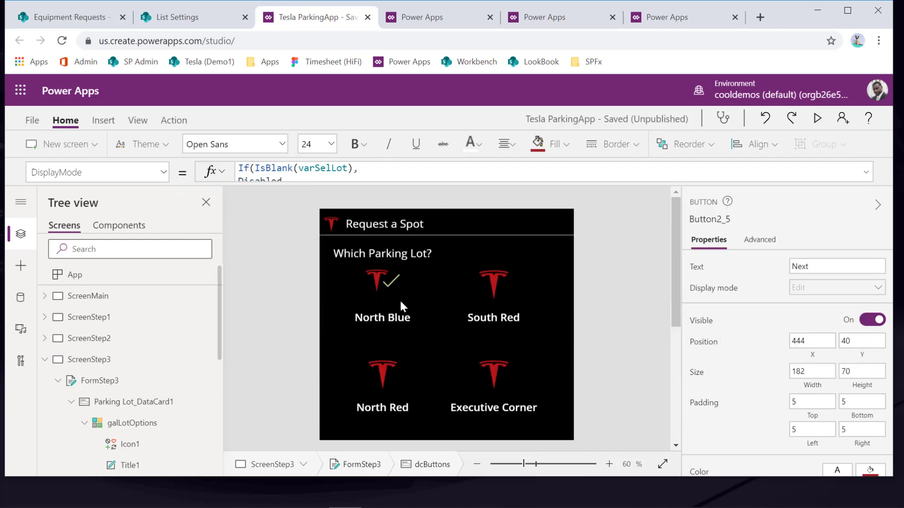
pyautogui.click(497, 301)
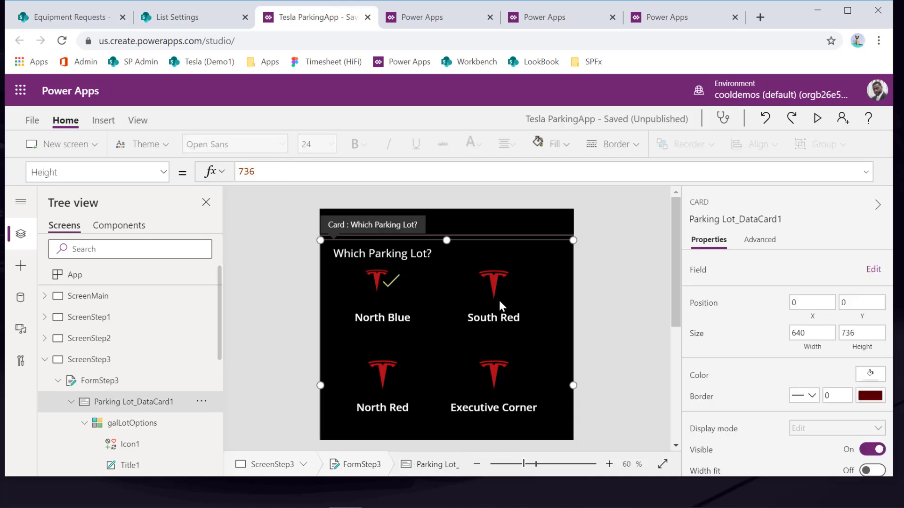
pyautogui.click(501, 367)
pyautogui.scroll(-5, 607, 377)
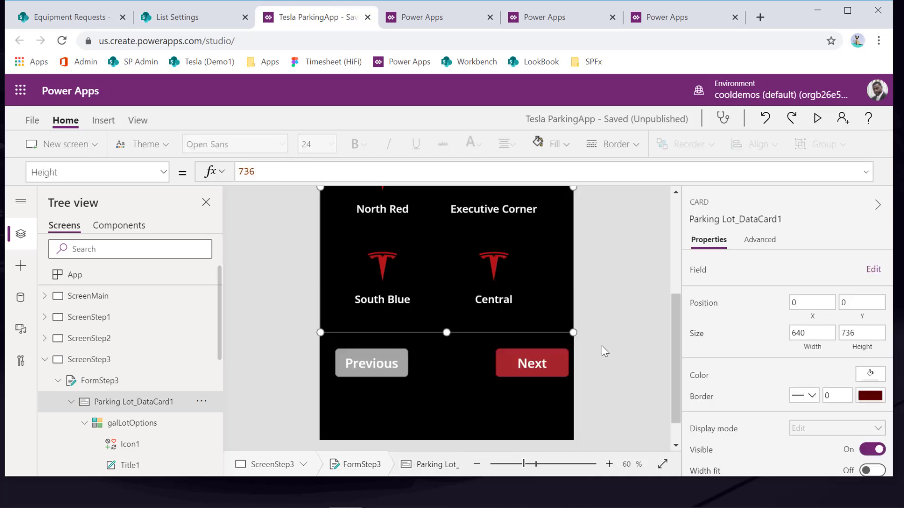
pyautogui.keyDown('alt'); pyautogui.click(548, 340); pyautogui.keyUp('alt')
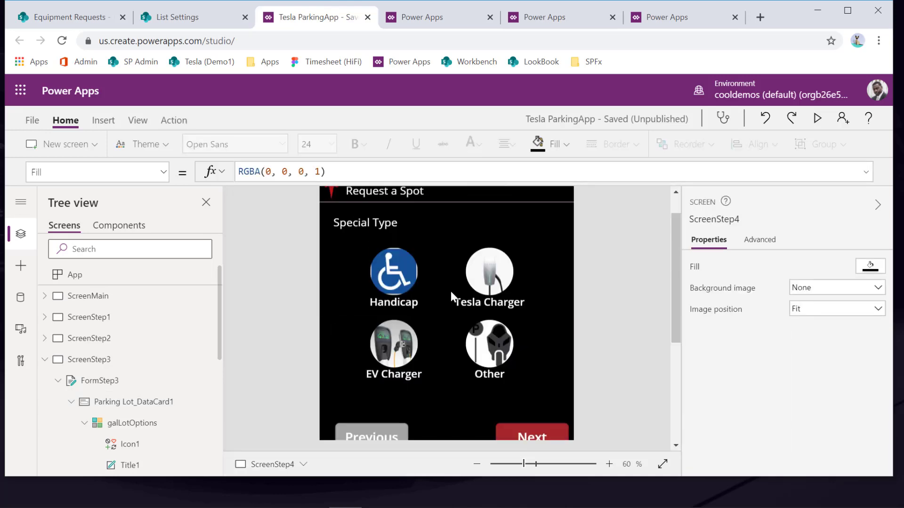
# Step: Show the DisplayMode formula of the Next button on ScreenStep4
pyautogui.scroll(-3, 580, 365)
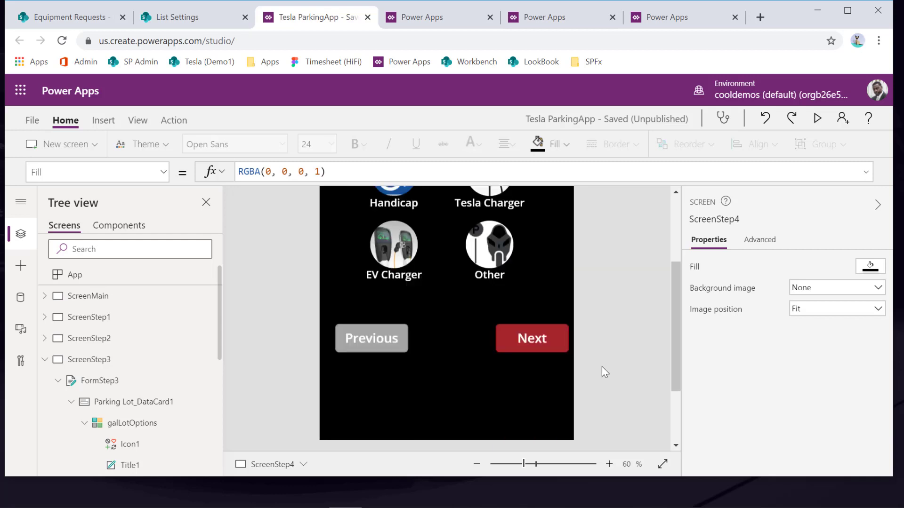
pyautogui.click(541, 341)
pyautogui.click(541, 341)
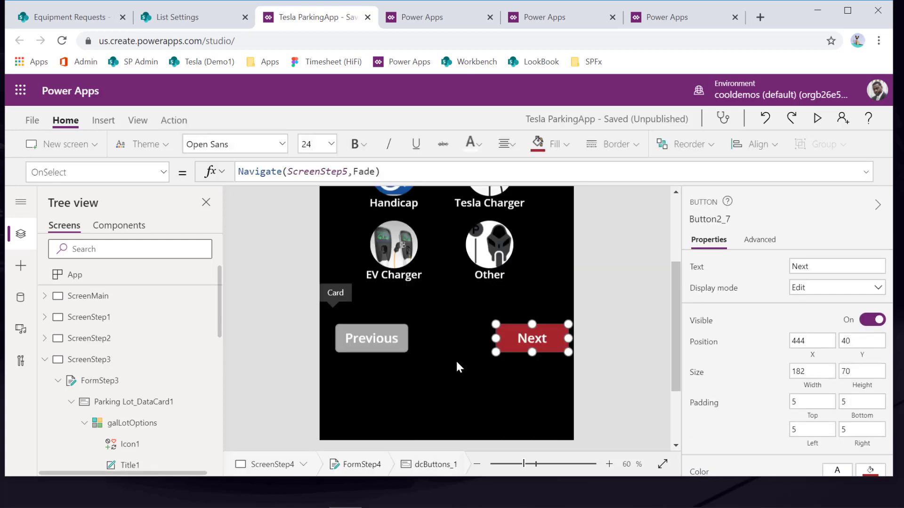
pyautogui.click(164, 176)
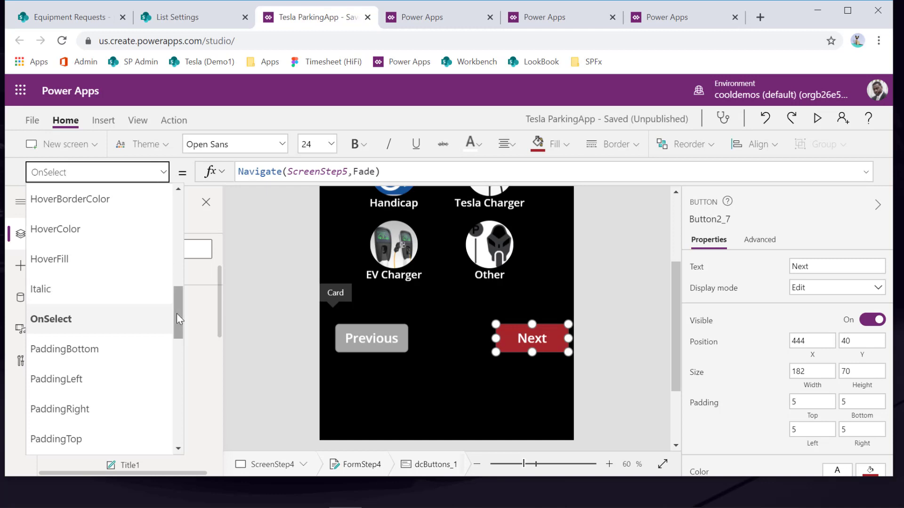
pyautogui.scroll(5, 171, 260)
pyautogui.scroll(3, 170, 260)
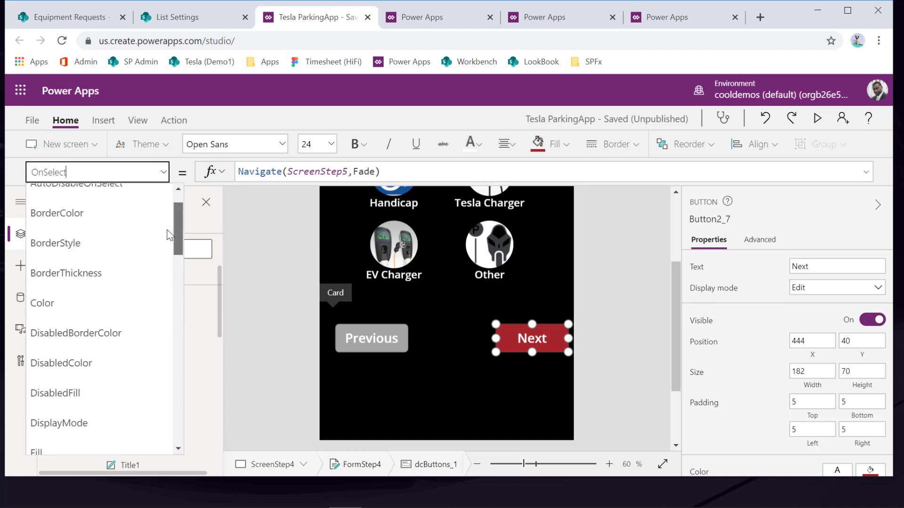
pyautogui.click(85, 423)
# Step: Insert an opening If( on a new line above DisplayMode.Edit in the DisplayMode formula of ScreenStep4's Next button
pyautogui.click(253, 177)
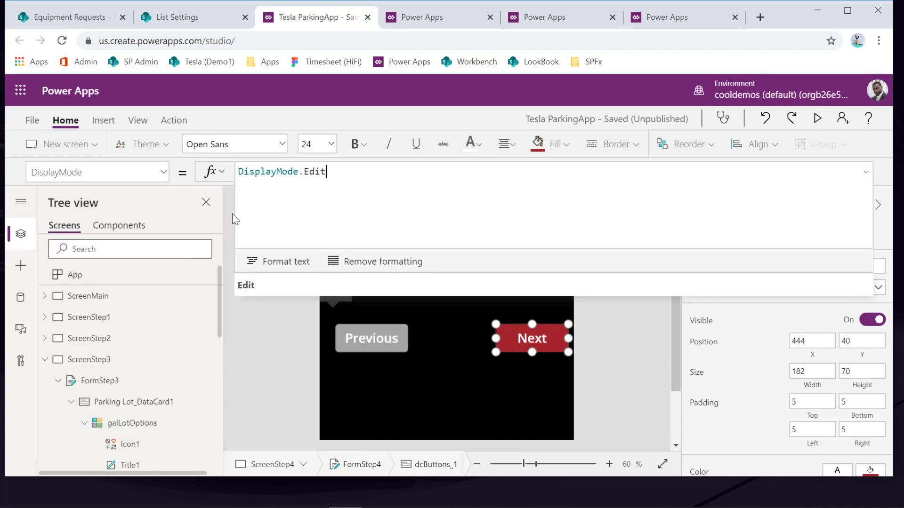
pyautogui.press('Return')
pyautogui.press('Return')
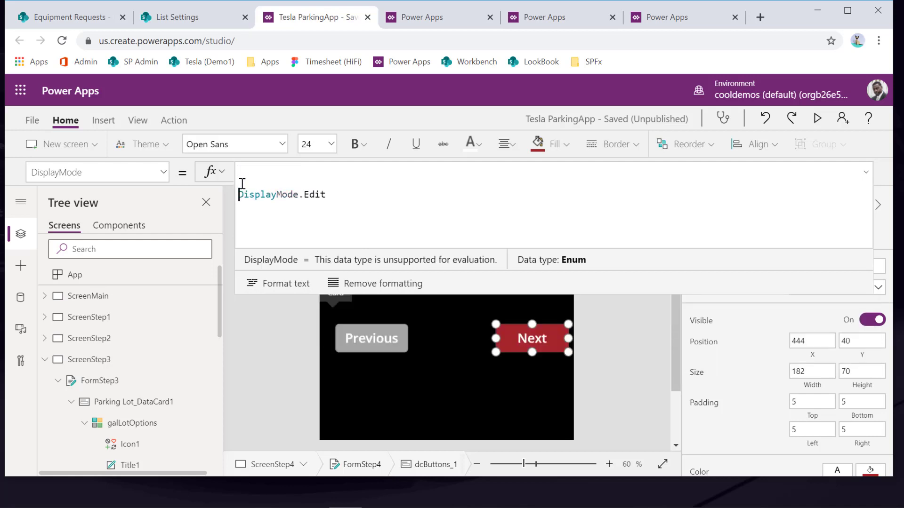
pyautogui.press('Up')
pyautogui.press('Up')
pyautogui.write('If(')
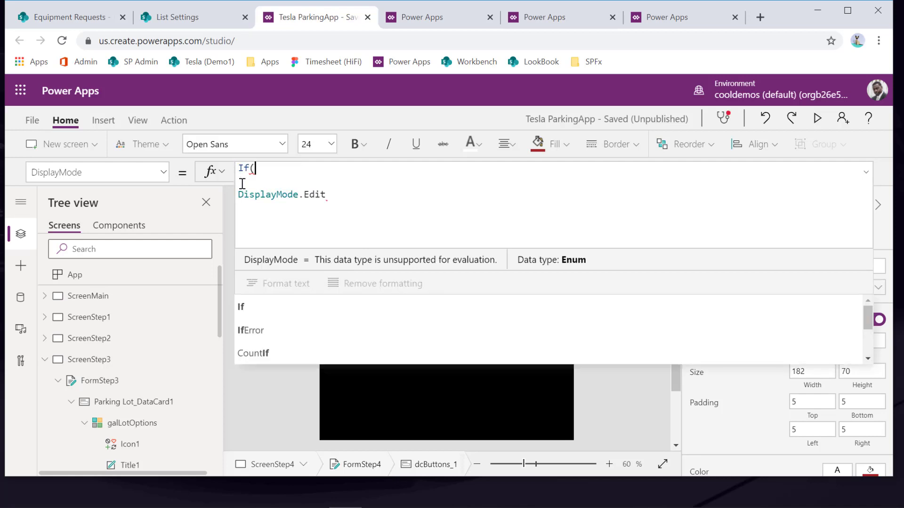
pyautogui.write('va')
pyautogui.press('BackSpace')
pyautogui.press('BackSpace')
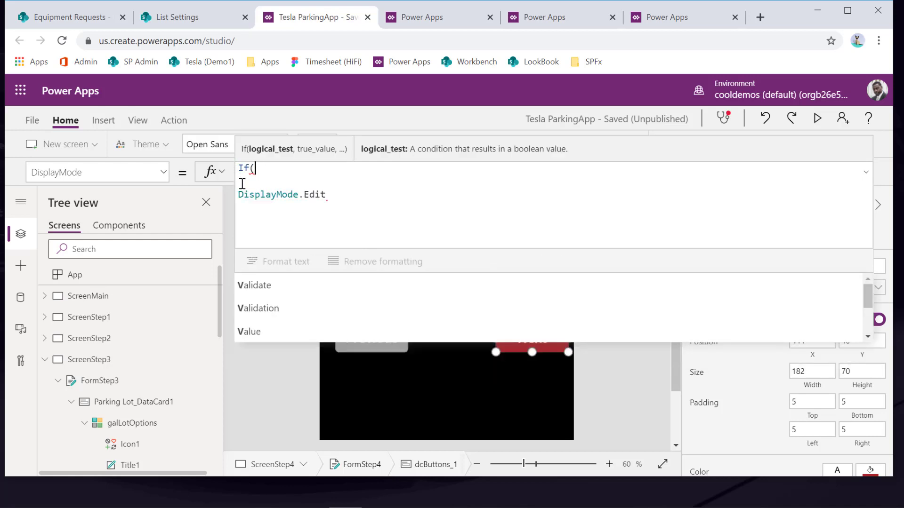
# Step: Enter IsBlank(varSelSpecial) as the condition of the If, followed by a comma
pyautogui.write('isbl')
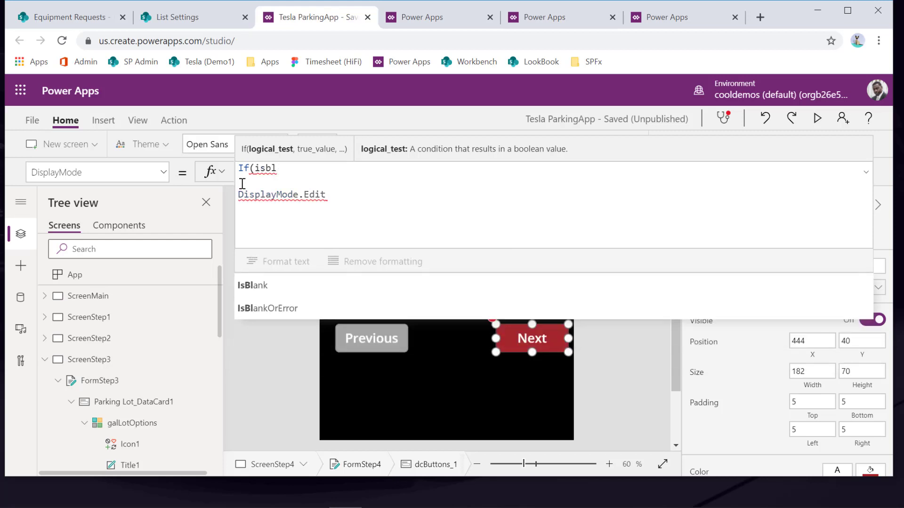
pyautogui.press('Tab')
pyautogui.write('var')
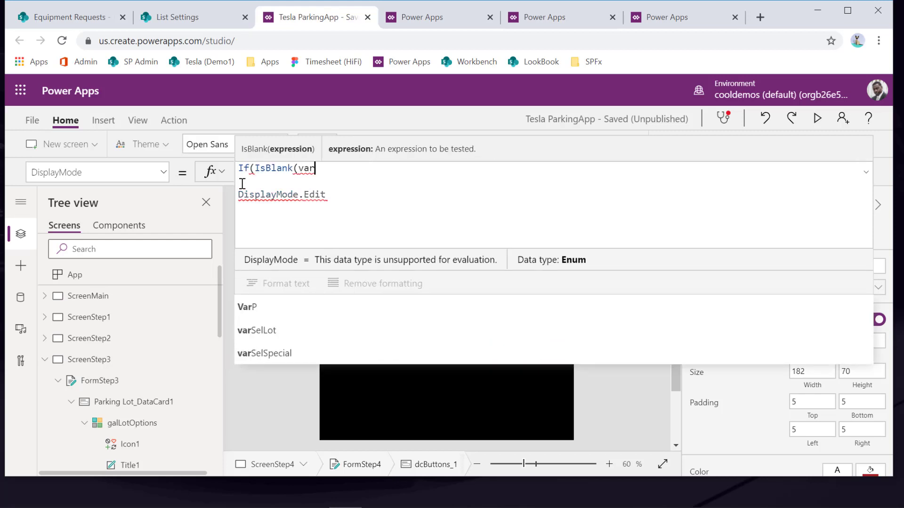
pyautogui.press('Down')
pyautogui.press('Down')
pyautogui.press('Down')
pyautogui.press('Tab')
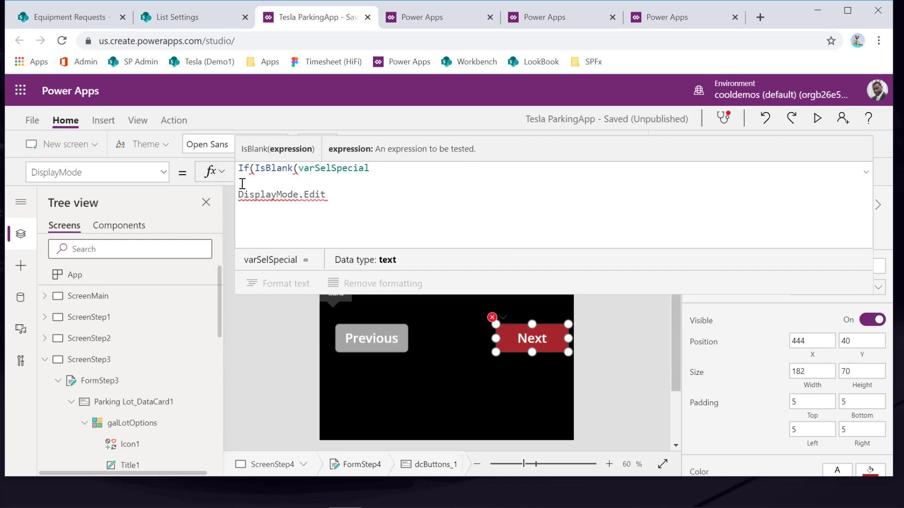
pyautogui.write('),')
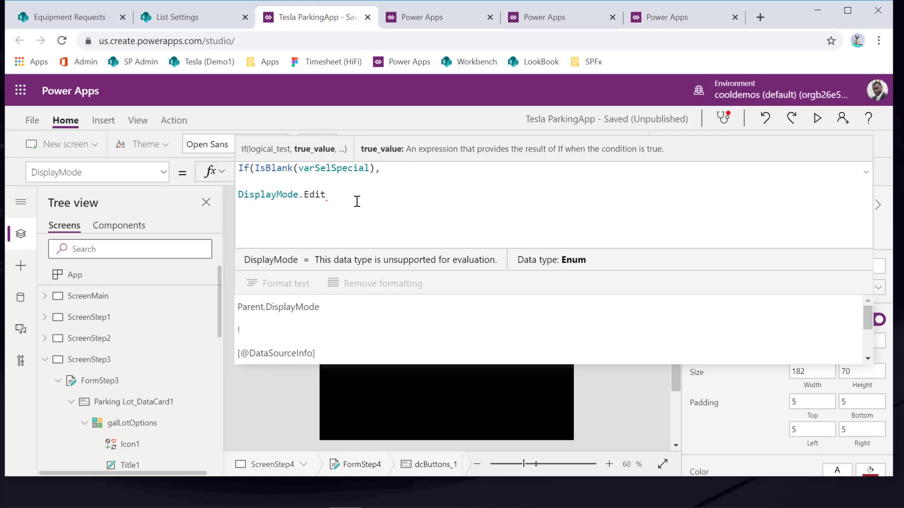
# Step: Add DisplayMode.Disabled as the If's true result and close the formula after DisplayMode.Edit as the else result
pyautogui.press('Return')
pyautogui.write('Displa')
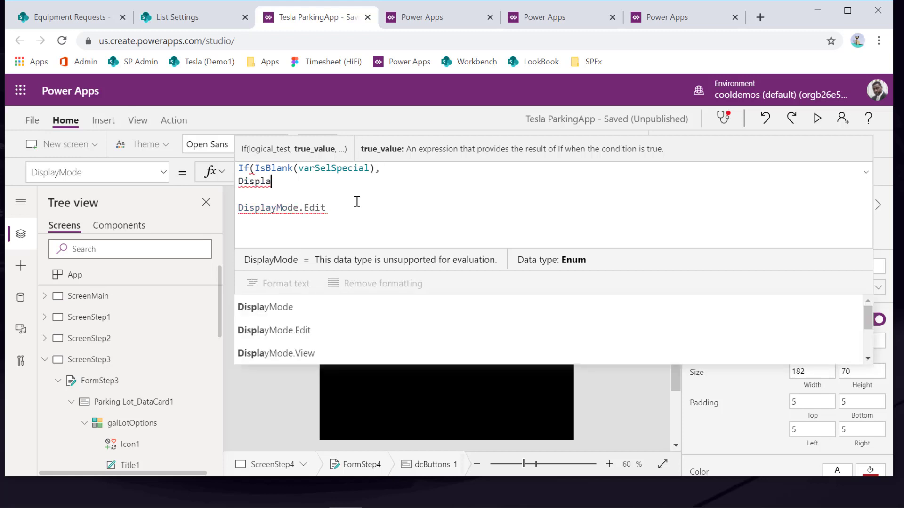
pyautogui.press('Tab')
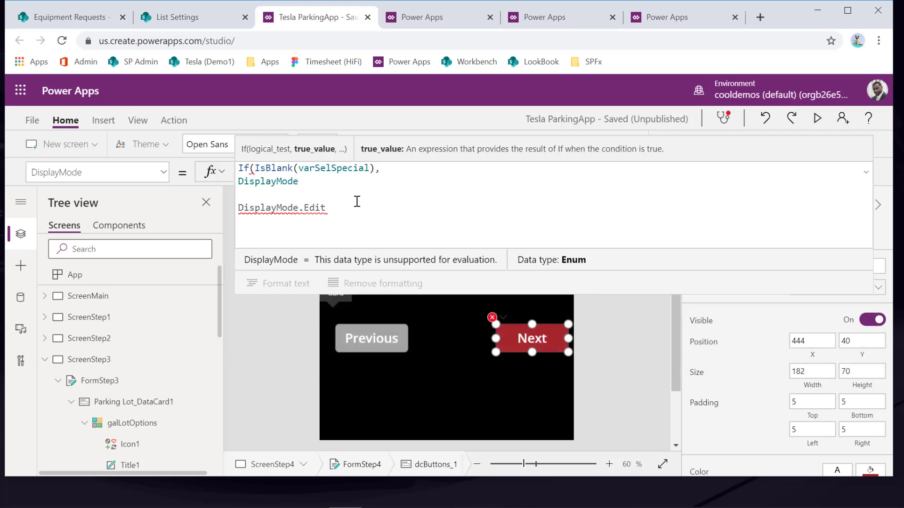
pyautogui.write('.di')
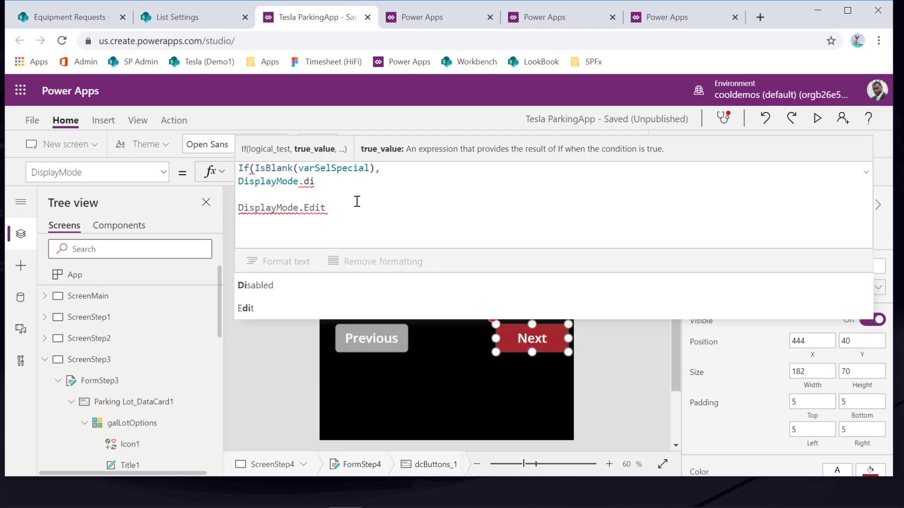
pyautogui.press('Tab')
pyautogui.write(',')
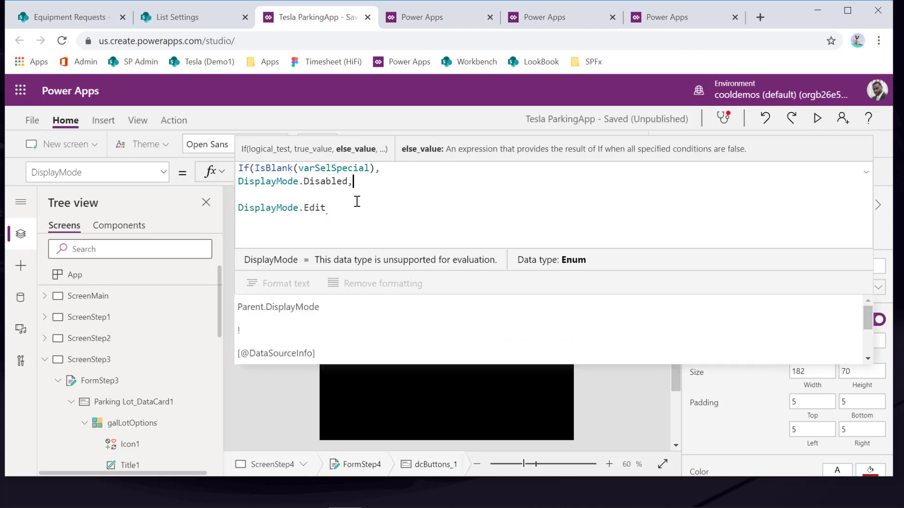
pyautogui.click(349, 210)
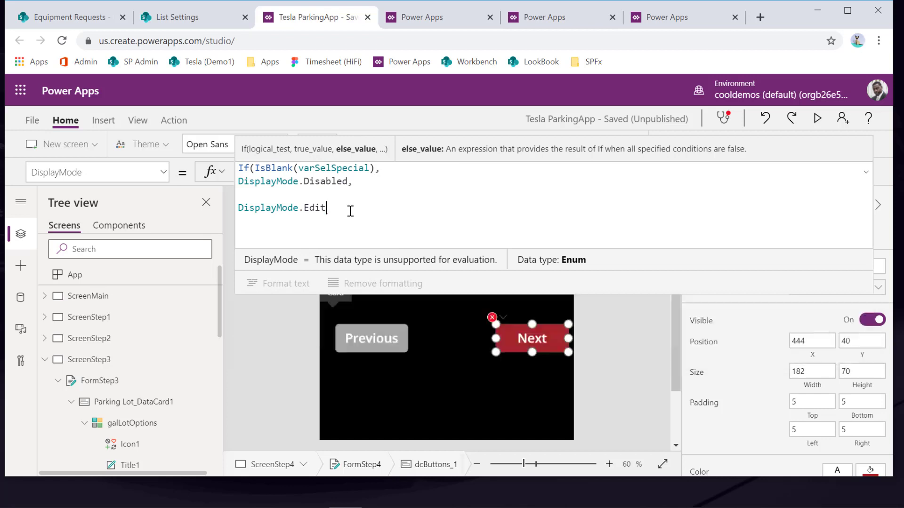
pyautogui.write(')')
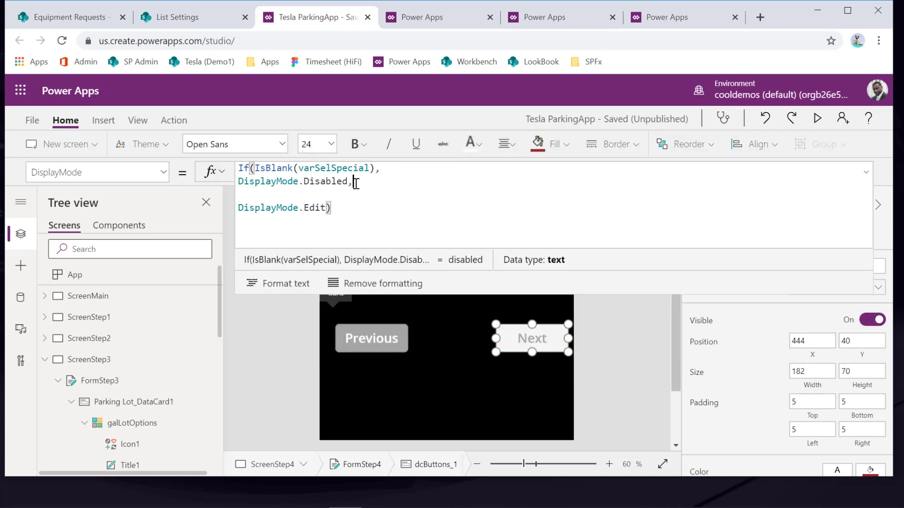
# Step: Remove the blank line before DisplayMode.Edit, leave the Next button's formula and collapse the formula editor
pyautogui.click(390, 204)
pyautogui.press('Return')
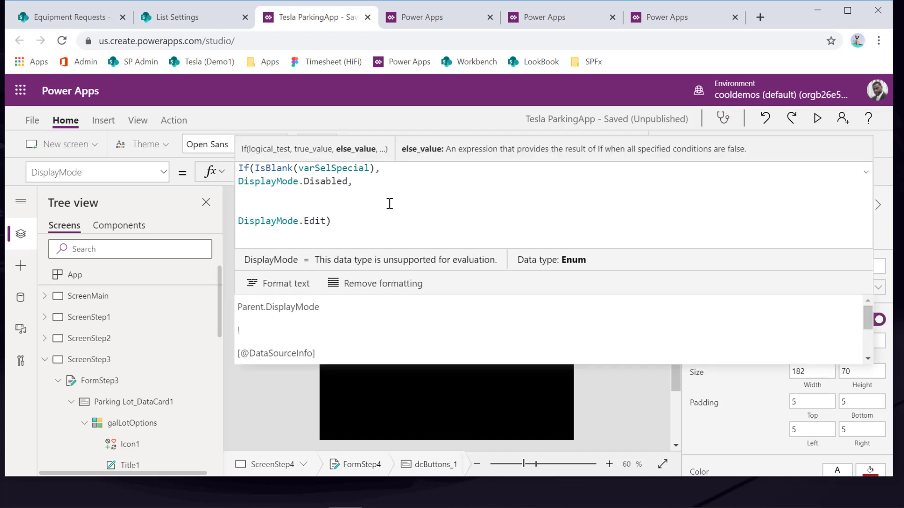
pyautogui.press('BackSpace')
pyautogui.press('BackSpace')
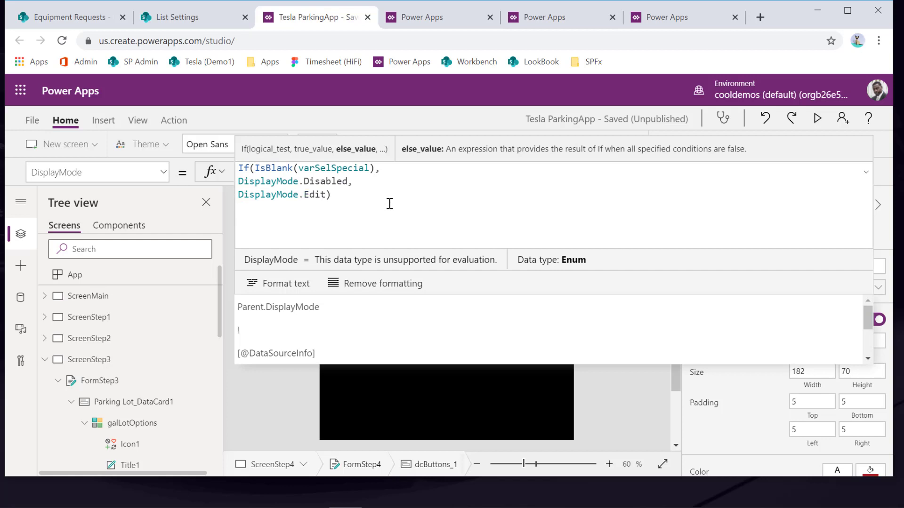
pyautogui.click(390, 204)
pyautogui.click(250, 324)
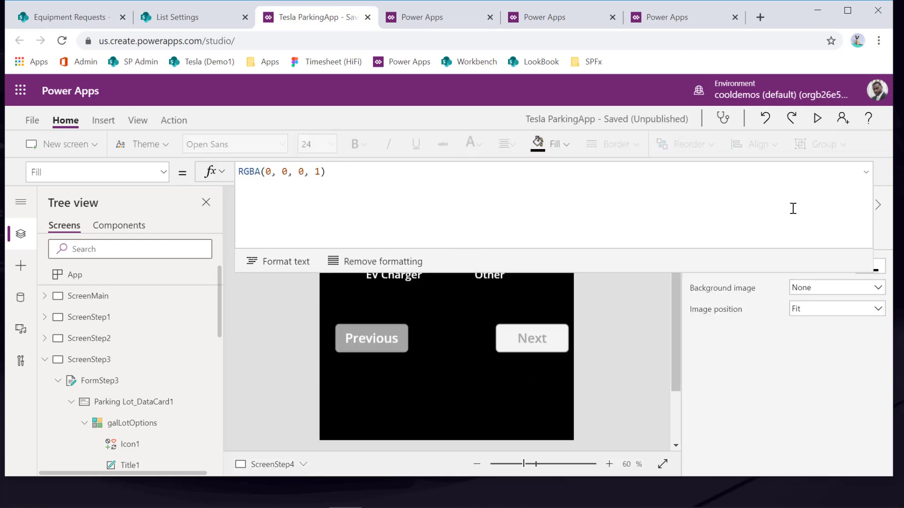
pyautogui.click(866, 172)
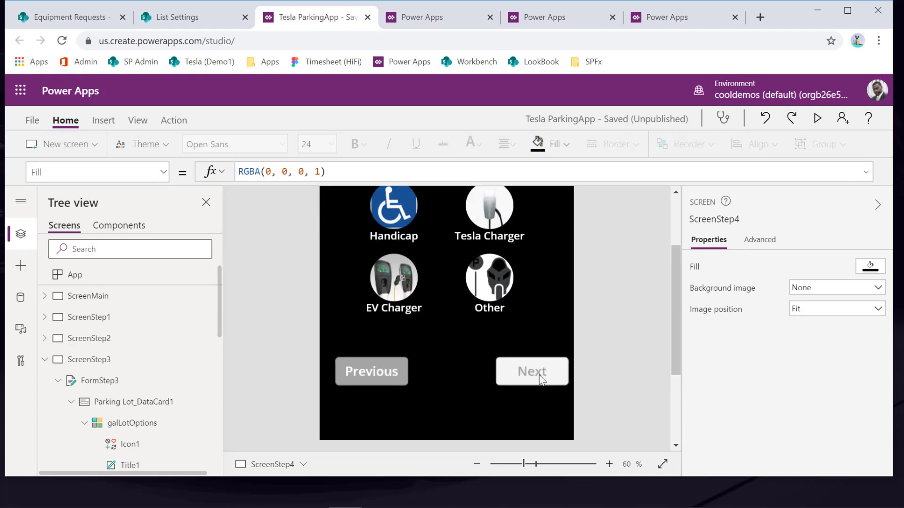
# Step: Test ScreenStep4 by choosing the Other special type, checking the Special Type Other field and following Next to ScreenStep5
pyautogui.click(492, 289)
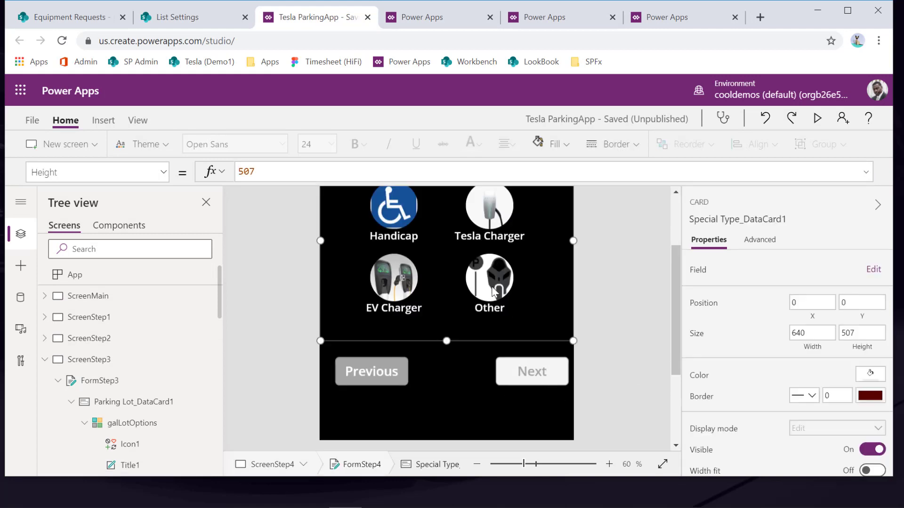
pyautogui.keyDown('alt'); pyautogui.click(492, 287); pyautogui.keyUp('alt')
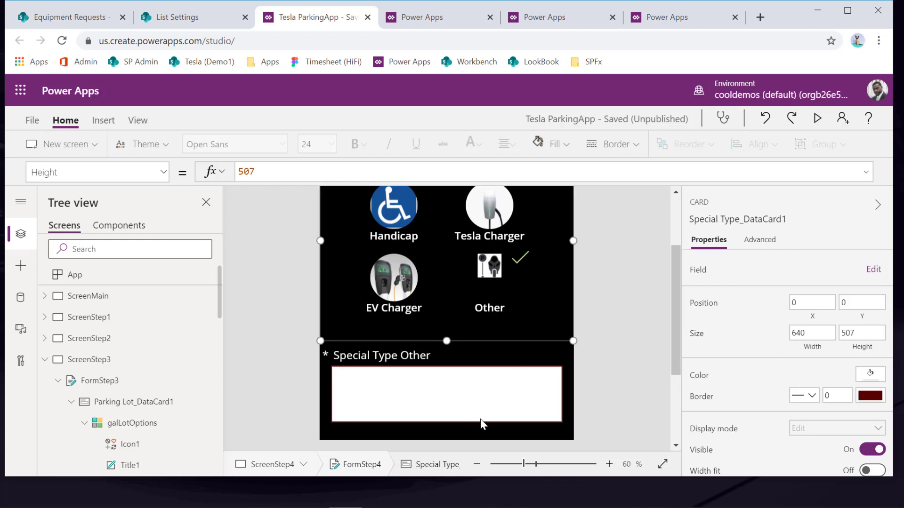
pyautogui.scroll(-3, 407, 383)
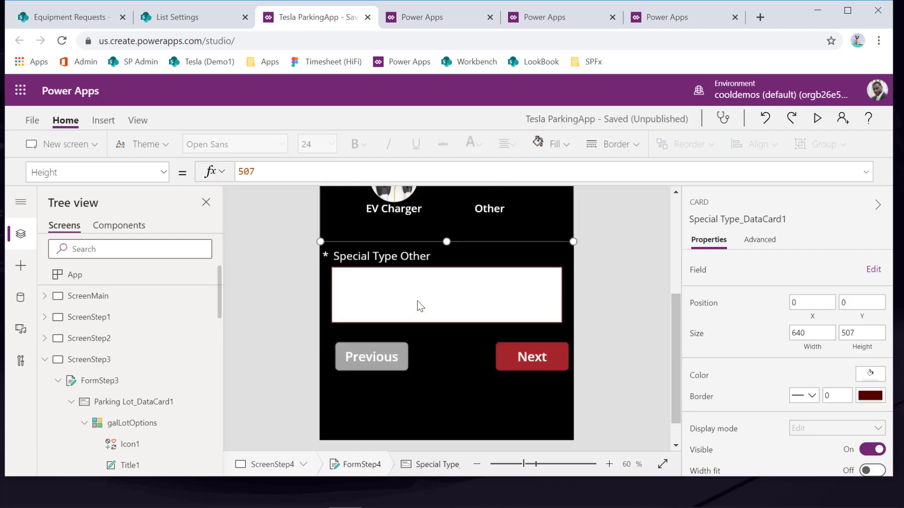
pyautogui.click(389, 292)
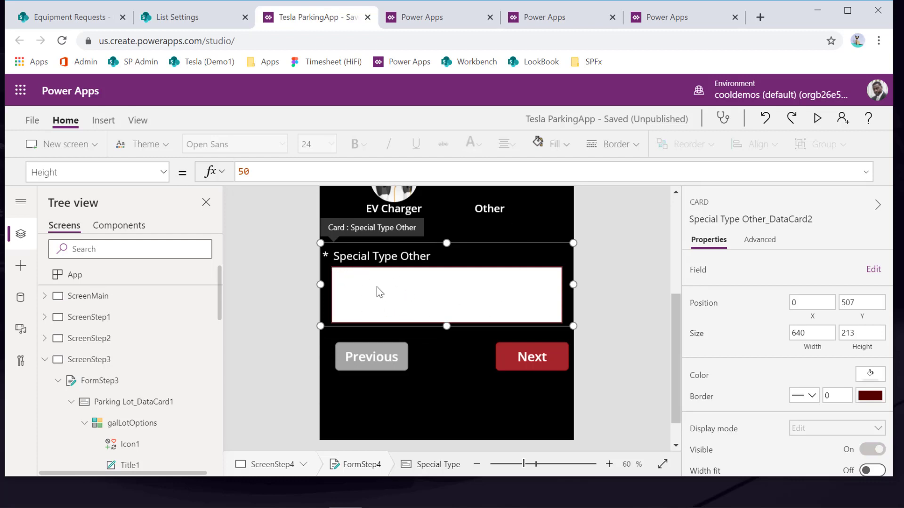
pyautogui.keyDown('alt'); pyautogui.click(546, 363); pyautogui.keyUp('alt')
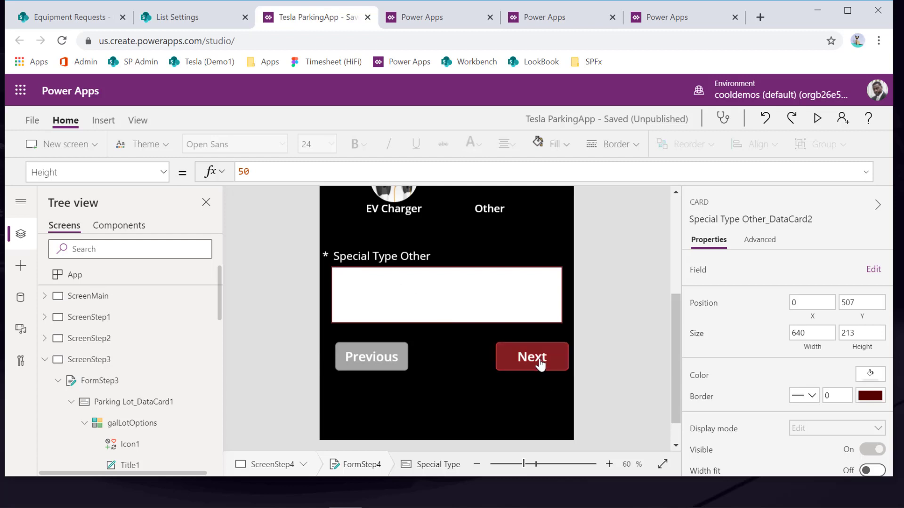
# Step: Check the Make and Model fields on ScreenStep5 and show the Submit button's OnSelect formula in an enlarged editor
pyautogui.scroll(2, 550, 314)
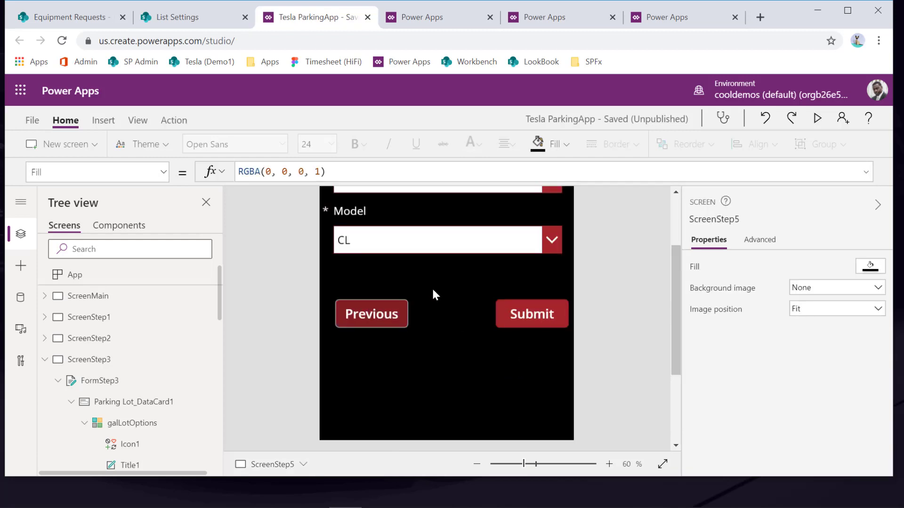
pyautogui.scroll(2, 433, 289)
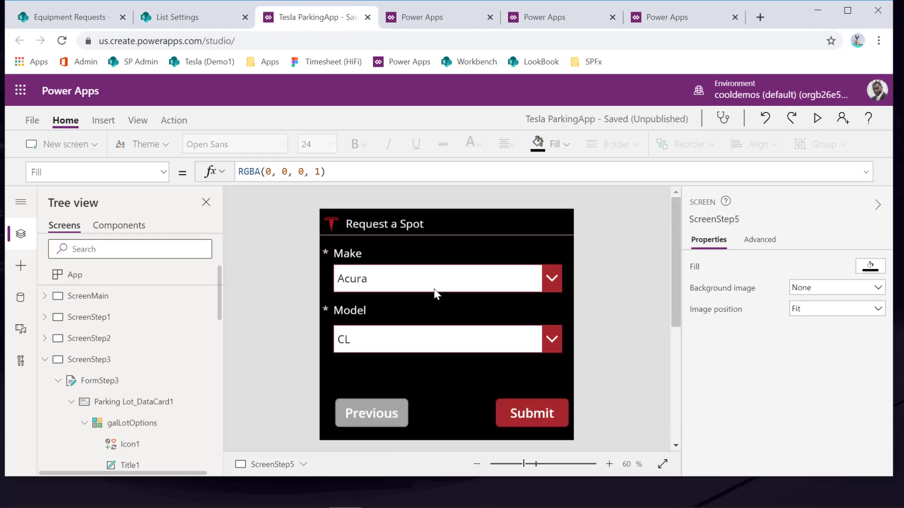
pyautogui.click(362, 288)
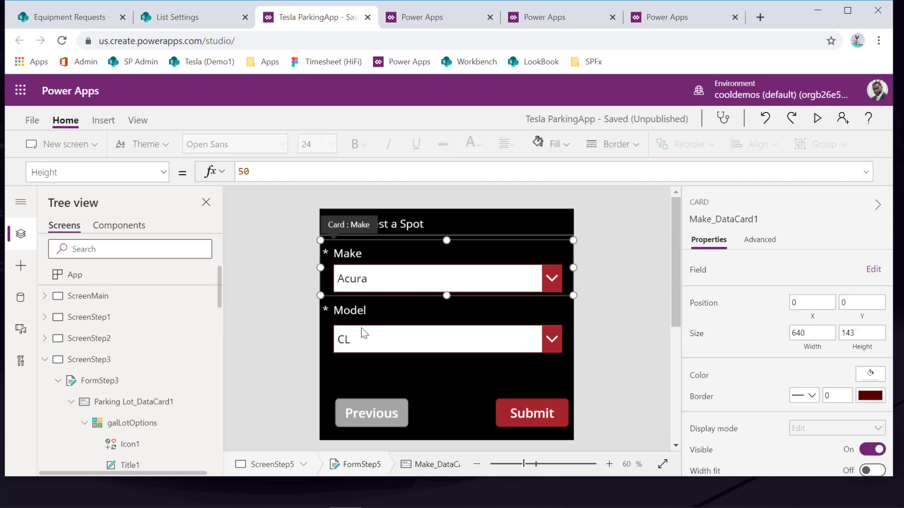
pyautogui.click(542, 416)
pyautogui.click(532, 420)
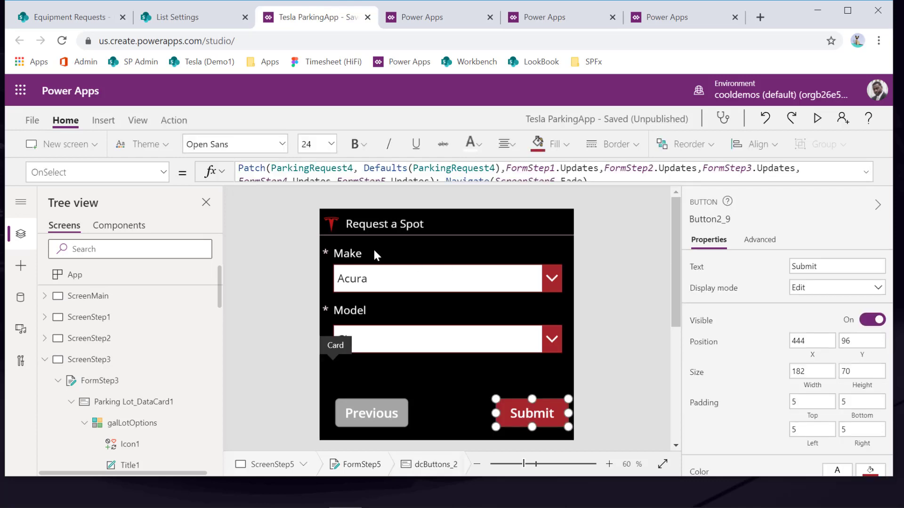
pyautogui.moveTo(344, 183); pyautogui.dragTo(332, 279)
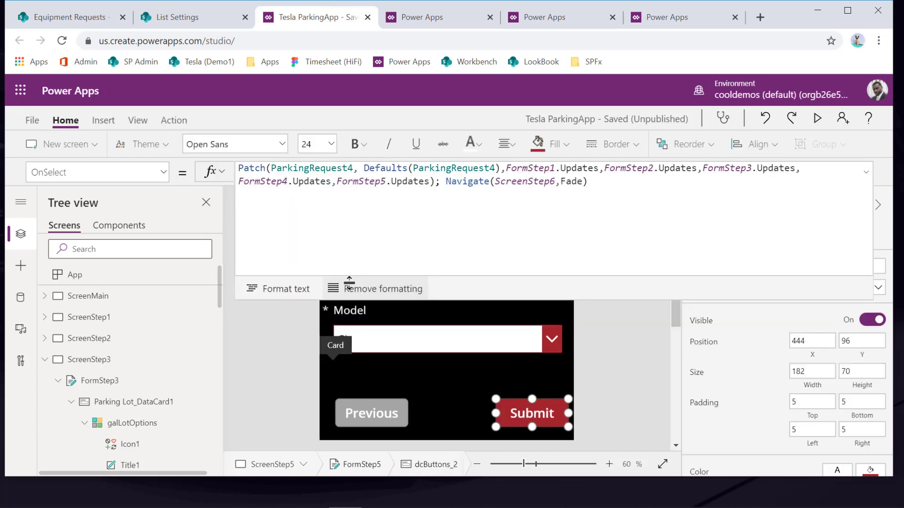
# Step: Insert blank lines above the Patch call in the Submit button's OnSelect formula and start an If( on the first line
pyautogui.click(239, 168)
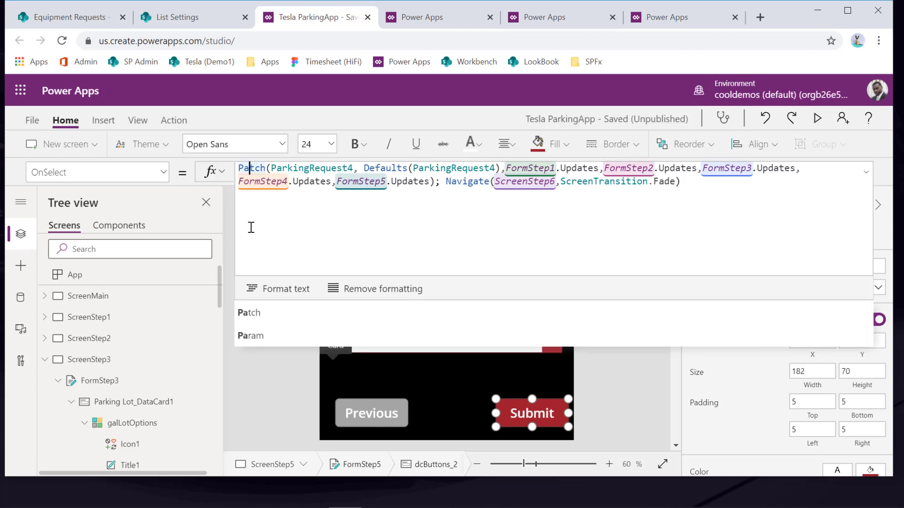
pyautogui.press('Home')
pyautogui.press('Return')
pyautogui.press('Return')
pyautogui.press('Return')
pyautogui.press('Return')
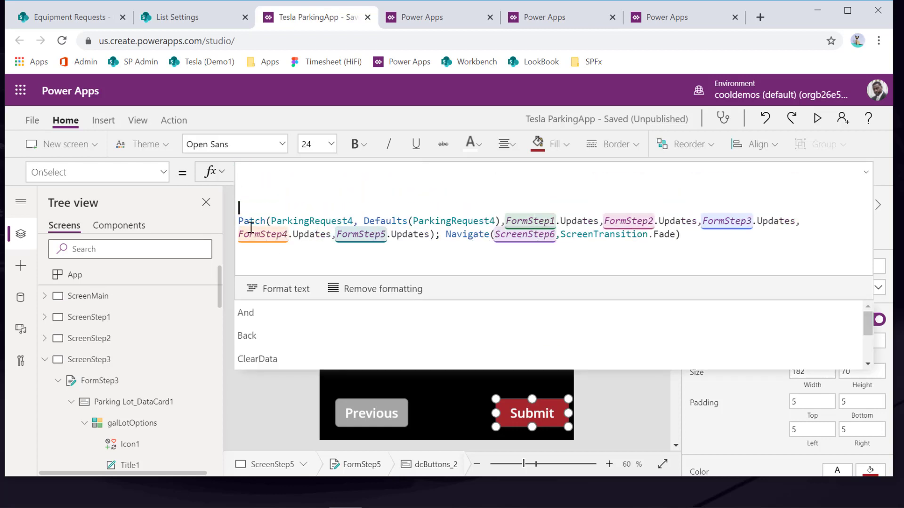
pyautogui.press('Up')
pyautogui.press('Up')
pyautogui.press('Up')
pyautogui.write('If(')
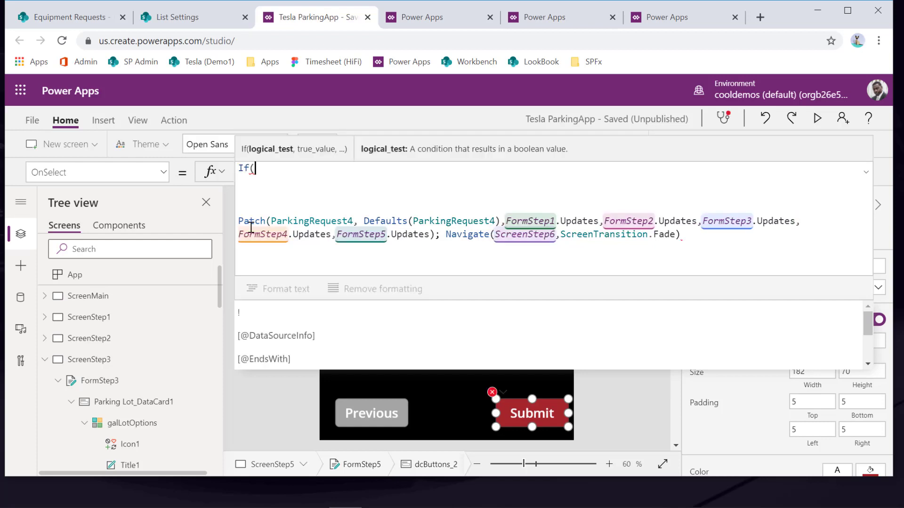
# Step: Enter FormStep5.Valid as the If condition in the Submit button's OnSelect formula
pyautogui.scroll(-15, 141, 392)
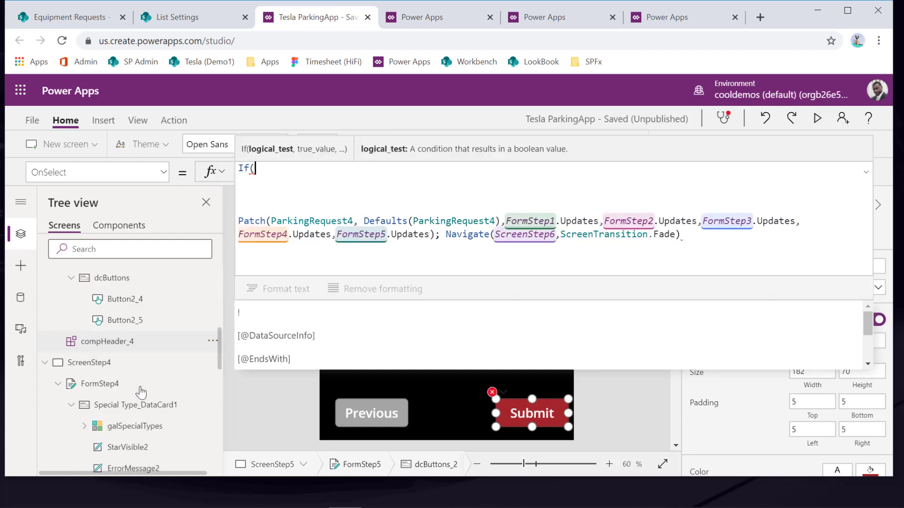
pyautogui.scroll(-10, 155, 401)
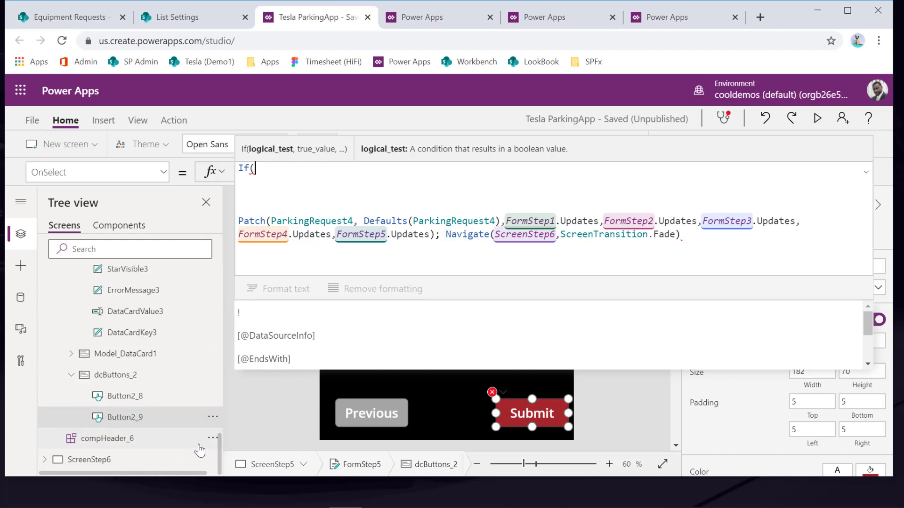
pyautogui.scroll(5, 155, 419)
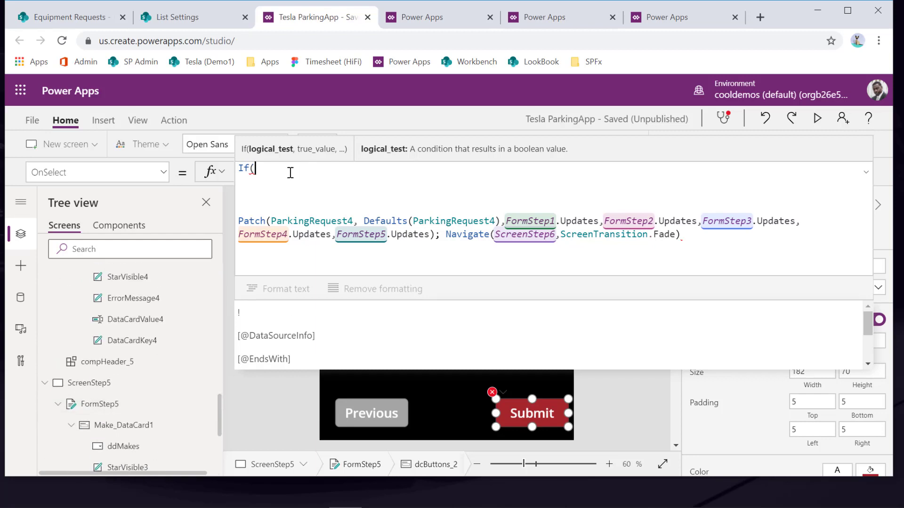
pyautogui.write('formste')
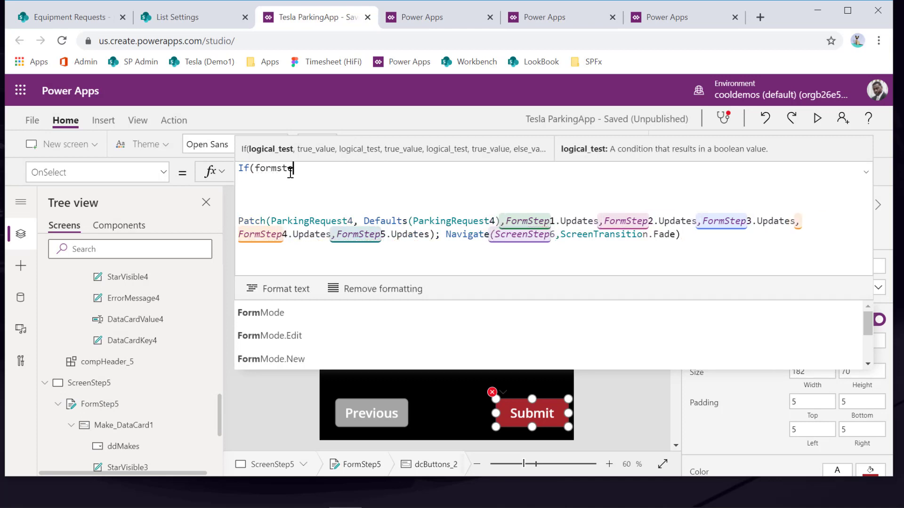
pyautogui.press('Down')
pyautogui.press('Down')
pyautogui.press('Down')
pyautogui.press('Down')
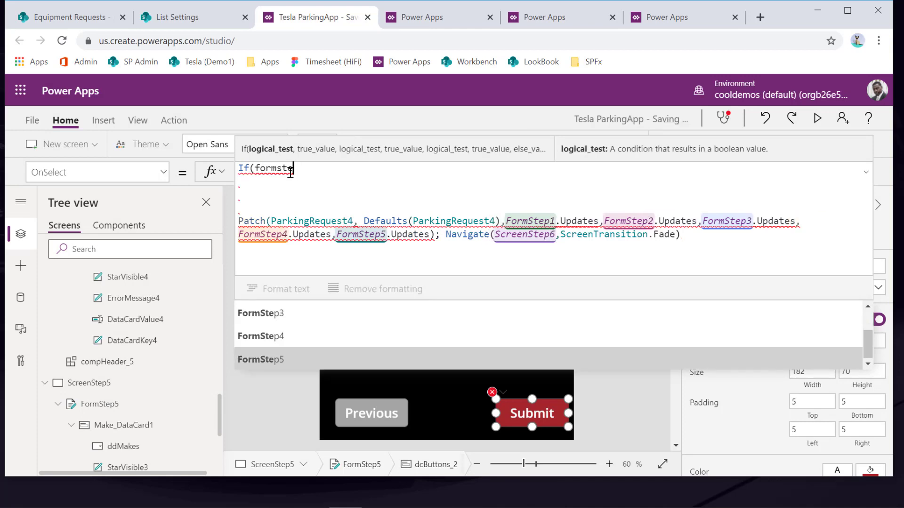
pyautogui.press('Tab')
pyautogui.write('.va')
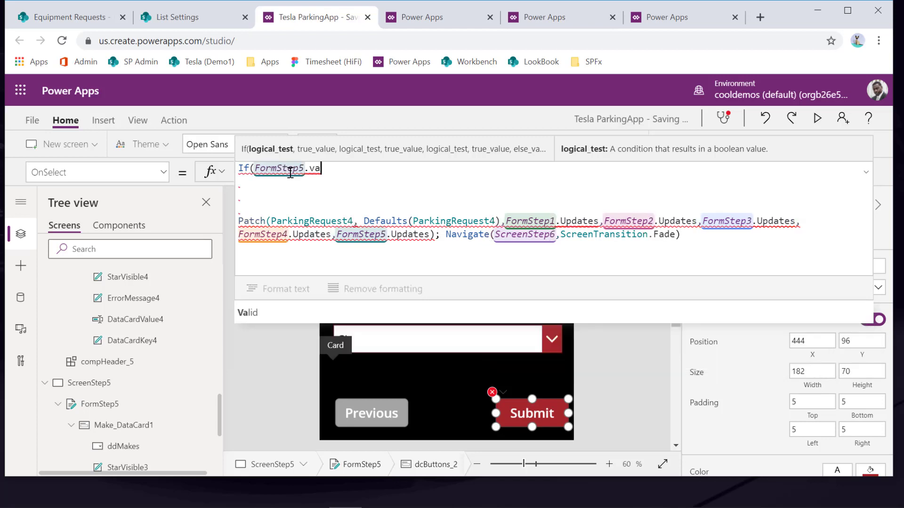
pyautogui.press('Tab')
pyautogui.write(',')
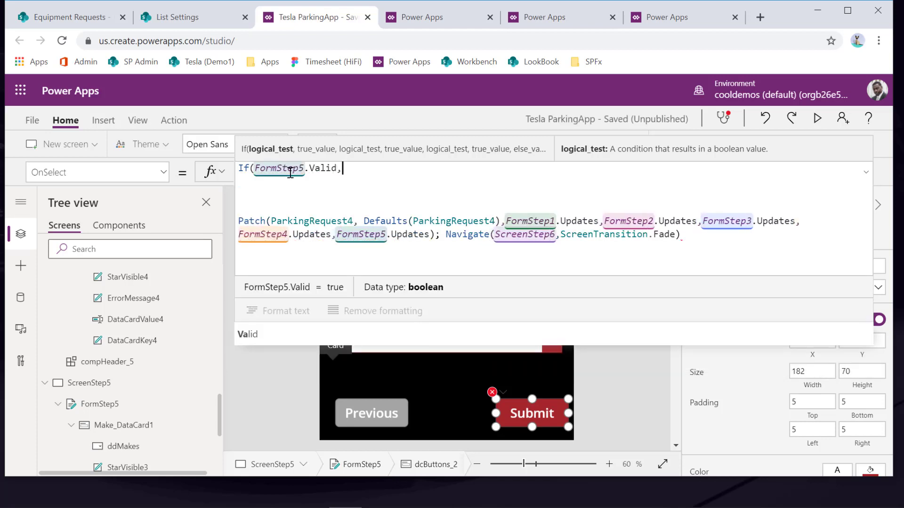
# Step: Remove the blank lines so Patch and Navigate form the If's true branch, and add a comma and a line break after Navigate
pyautogui.hotkey('shift', 'Return')
pyautogui.press('Delete')
pyautogui.press('Delete')
pyautogui.press('Delete')
pyautogui.press('Delete')
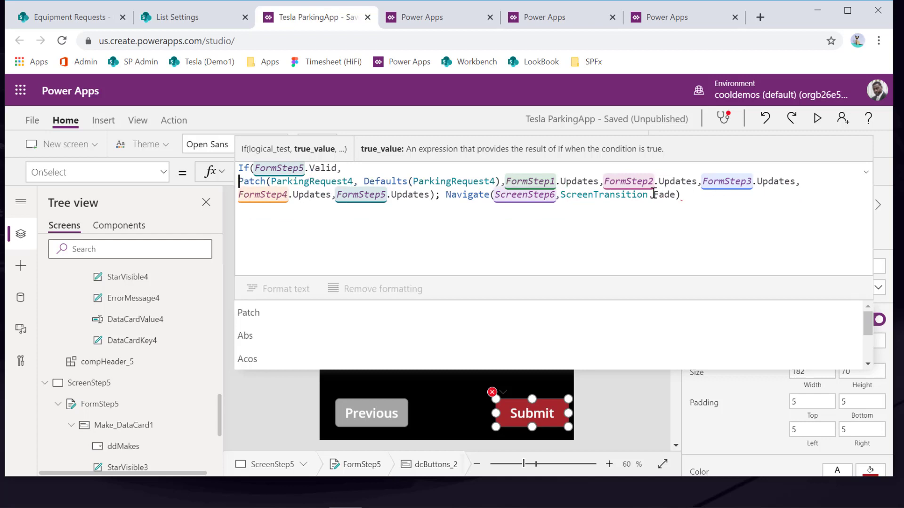
pyautogui.click(445, 196)
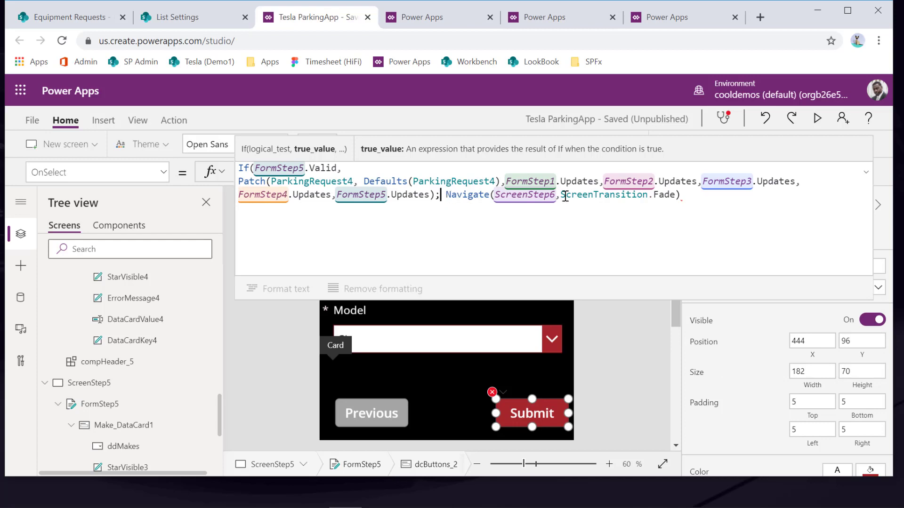
pyautogui.click(689, 197)
pyautogui.write(',')
pyautogui.hotkey('shift', 'Return')
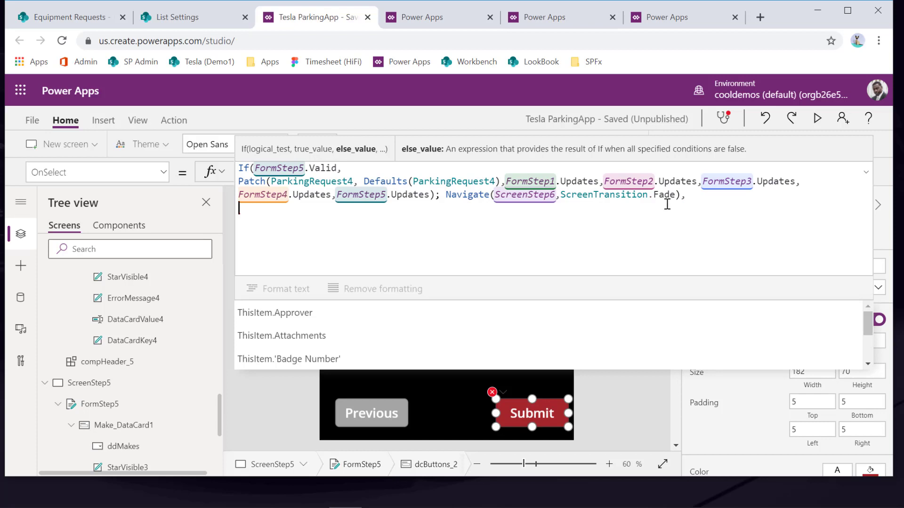
pyautogui.moveTo(680, 195); pyautogui.dragTo(244, 187)
pyautogui.click(455, 226)
pyautogui.moveTo(680, 195); pyautogui.dragTo(446, 197)
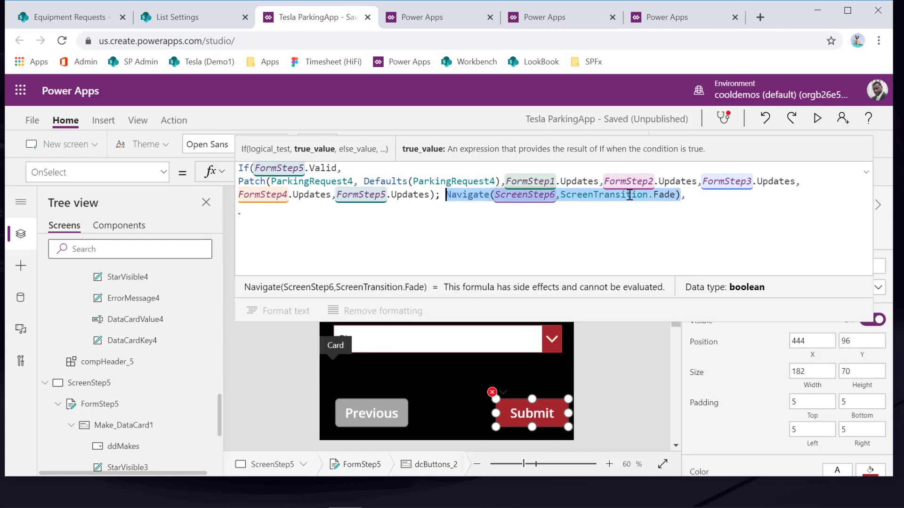
pyautogui.click(441, 196)
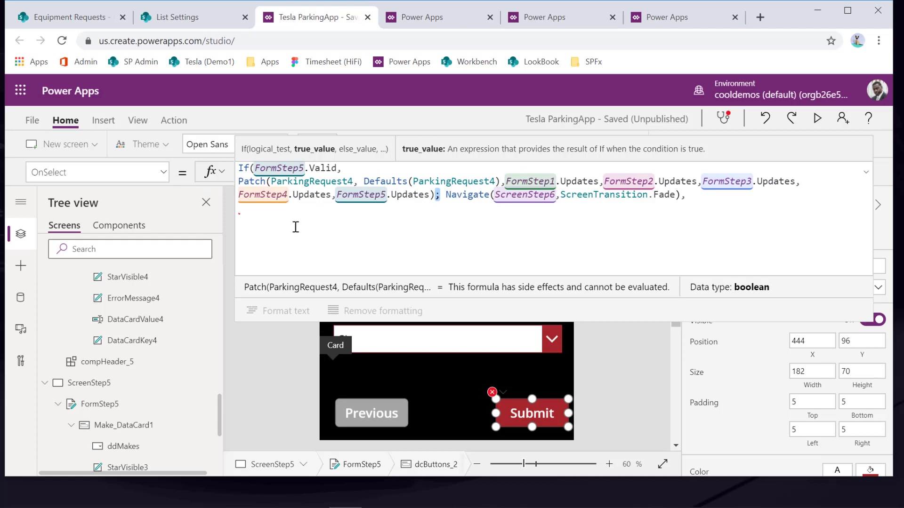
# Step: Add SubmitForm(FormStep5) as the If's false branch, close the If and shrink the formula editor
pyautogui.click(702, 198)
pyautogui.hotkey('shift', 'Return')
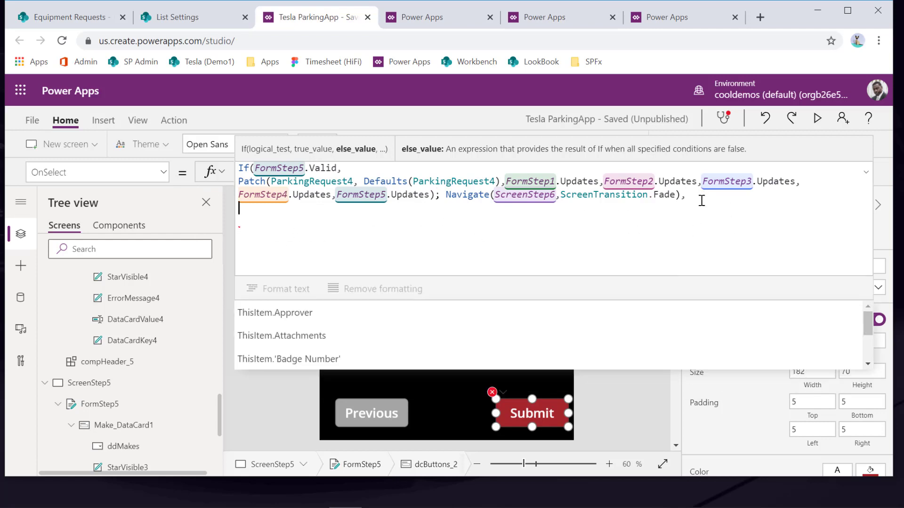
pyautogui.write('Sub')
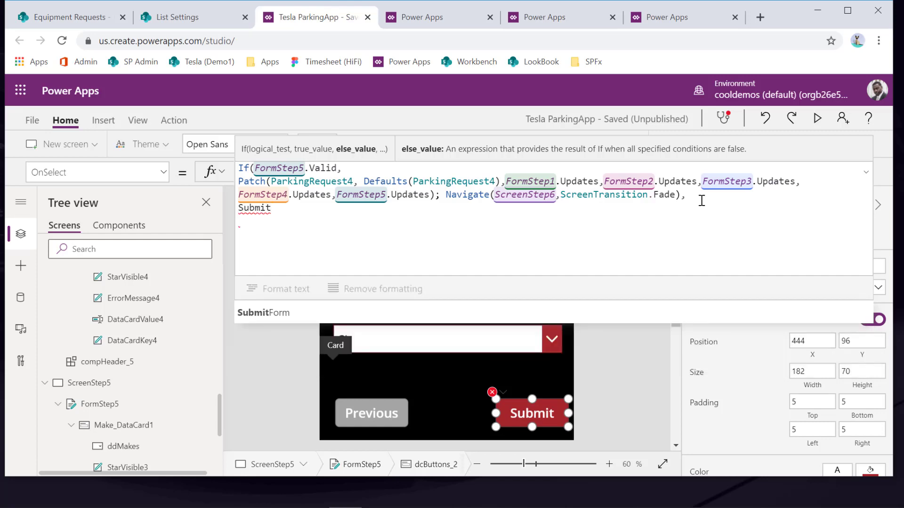
pyautogui.write('mit')
pyautogui.click(326, 313)
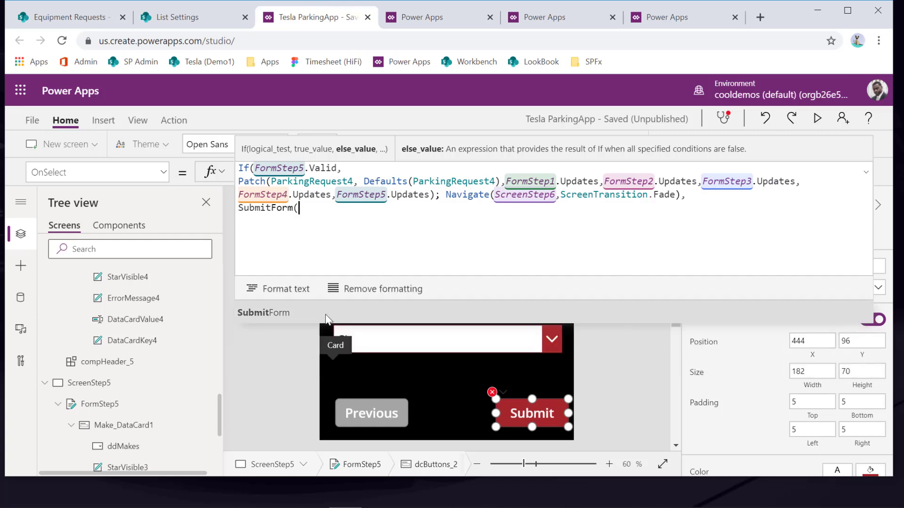
pyautogui.write('form')
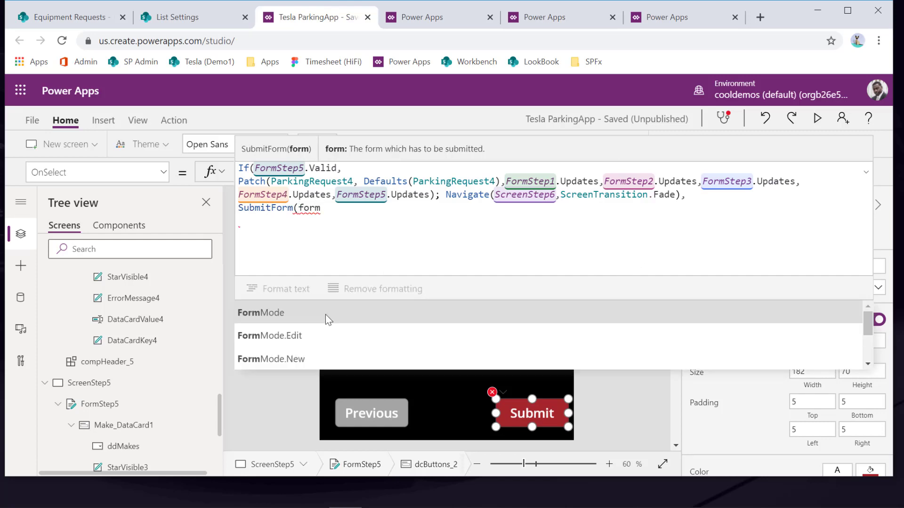
pyautogui.write('ste')
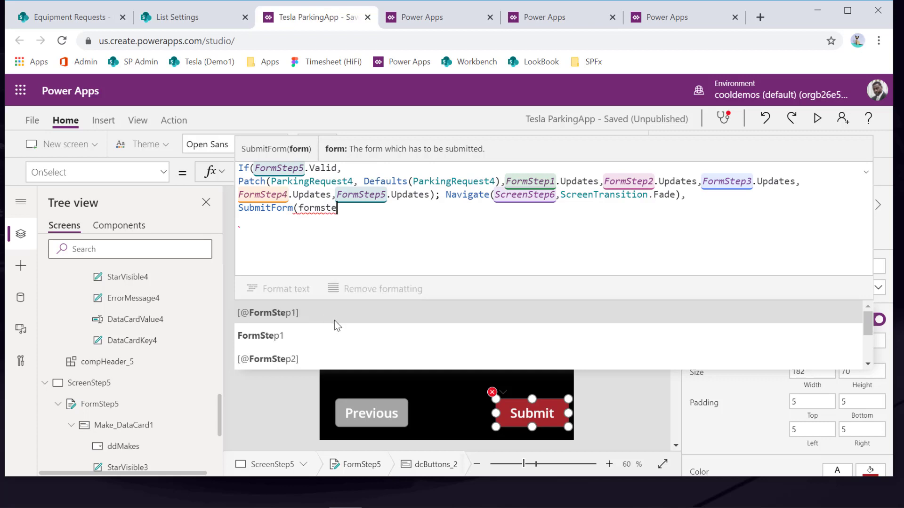
pyautogui.click(334, 320)
pyautogui.press('BackSpace')
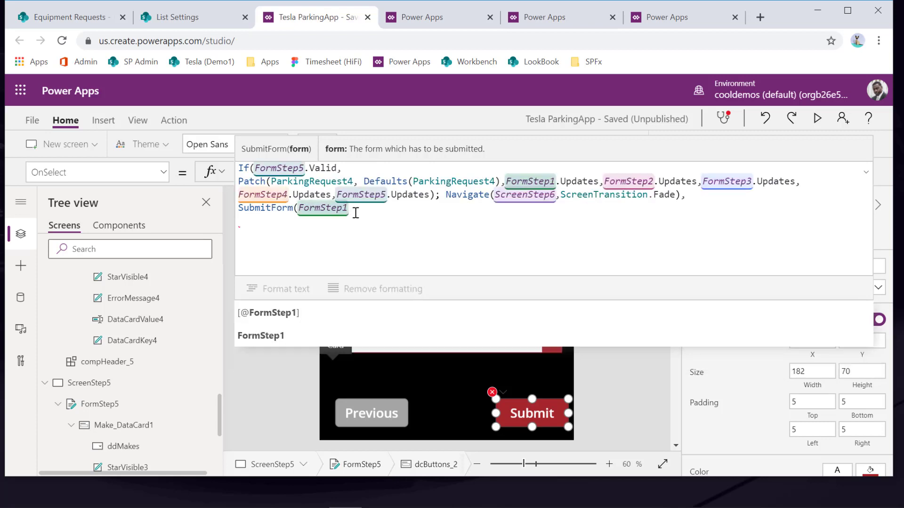
pyautogui.write('5)')
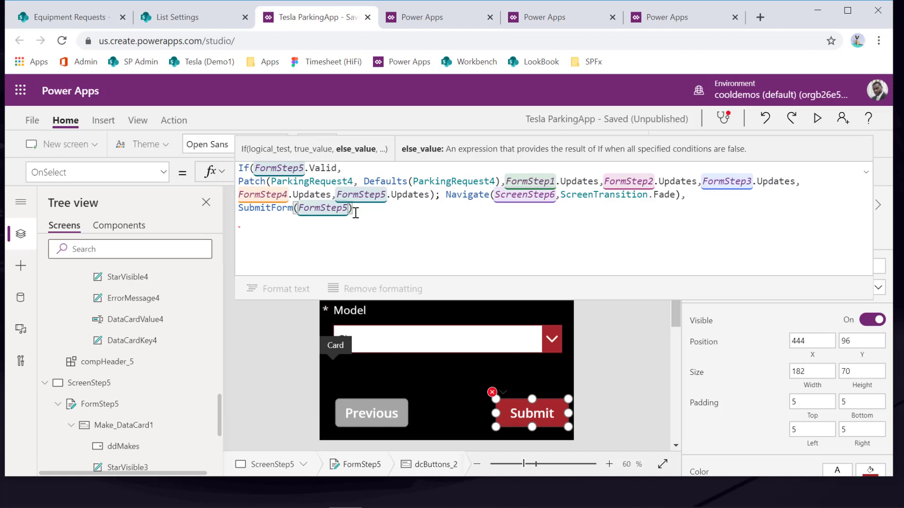
pyautogui.write(')')
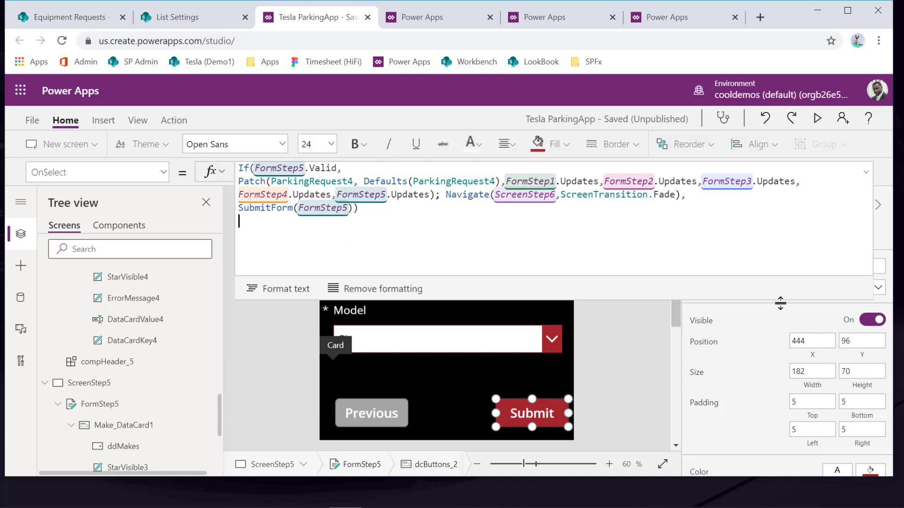
pyautogui.moveTo(734, 299); pyautogui.dragTo(747, 227)
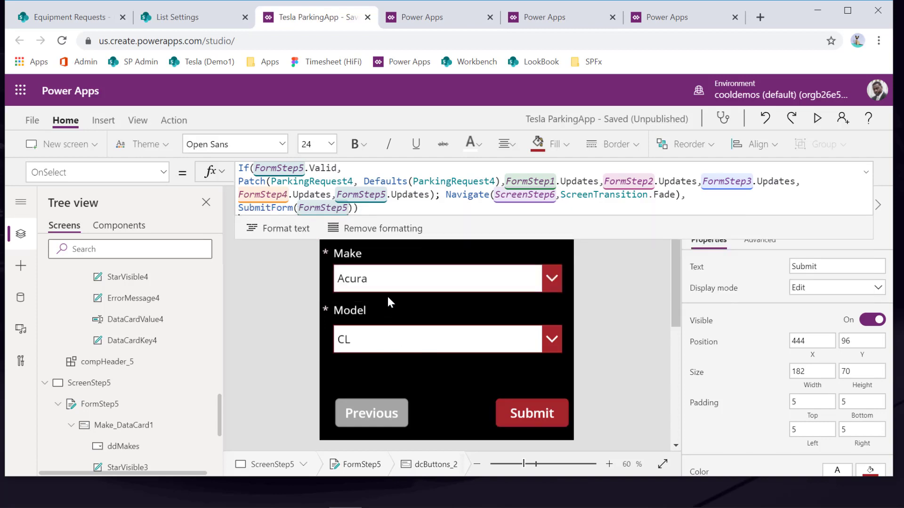
# Step: Test the ScreenStep5 dropdowns by choosing Audi as the make and A5 as the model
pyautogui.keyDown('alt'); pyautogui.click(388, 282); pyautogui.keyUp('alt')
pyautogui.keyDown('alt'); pyautogui.click(396, 374); pyautogui.keyUp('alt')
pyautogui.keyDown('alt'); pyautogui.click(391, 348); pyautogui.keyUp('alt')
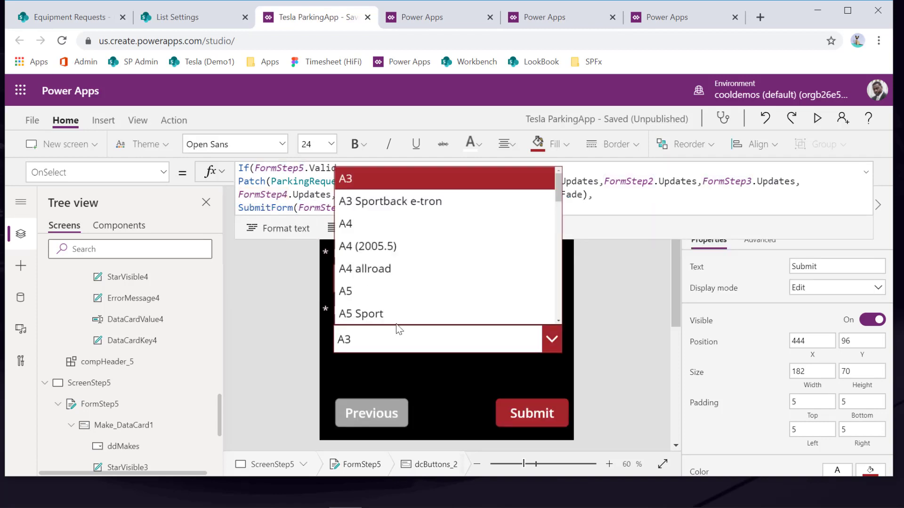
pyautogui.keyDown('alt'); pyautogui.click(398, 288); pyautogui.keyUp('alt')
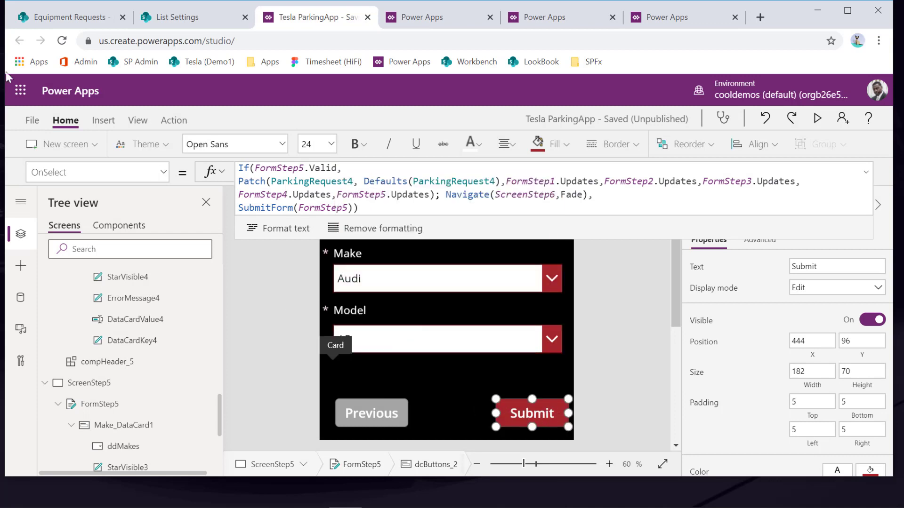
# Step: Publish the saved version of Tesla ParkingApp
pyautogui.click(31, 122)
pyautogui.click(155, 324)
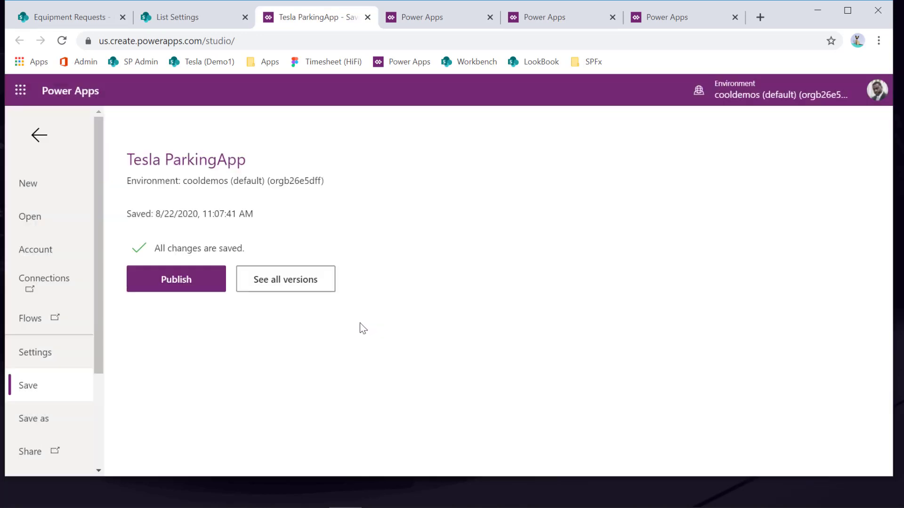
pyautogui.click(191, 294)
pyautogui.click(452, 358)
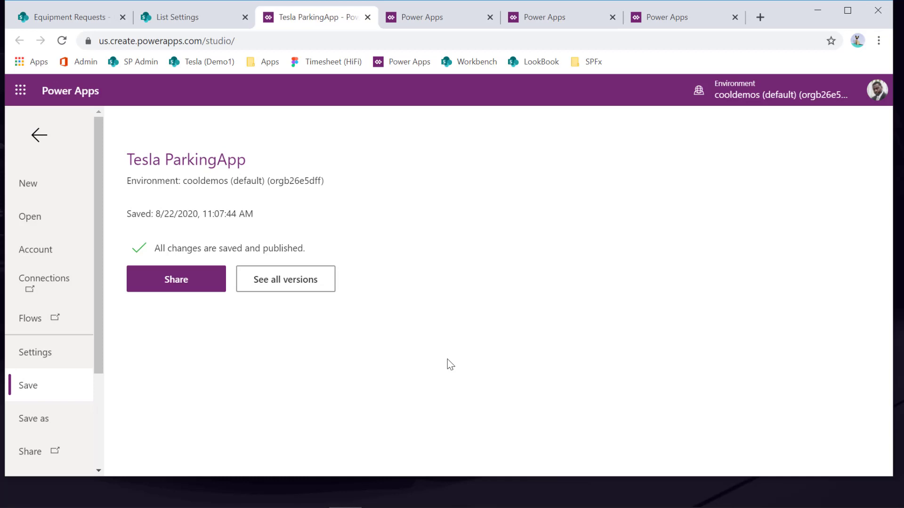
# Step: Find the browser tab with the Power Apps Apps list and move it beside the Tesla ParkingApp studio tab
pyautogui.click(433, 26)
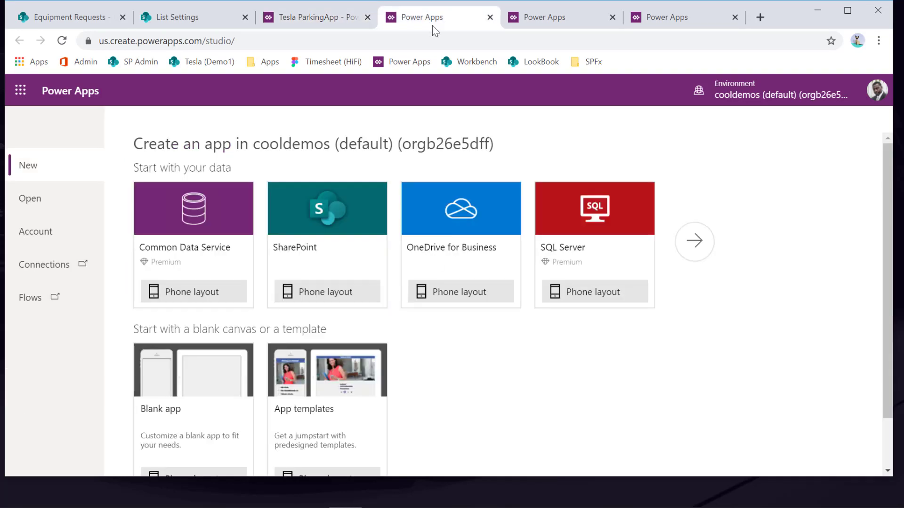
pyautogui.click(535, 26)
pyautogui.click(662, 20)
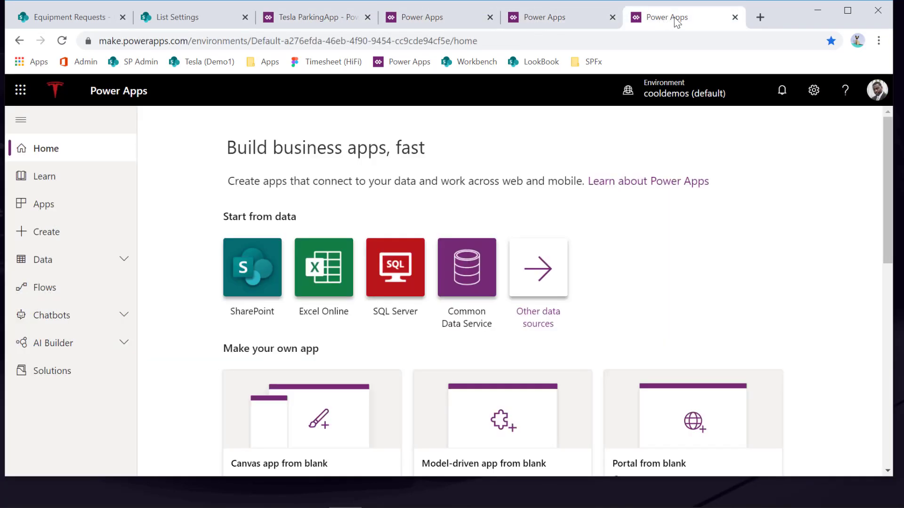
pyautogui.moveTo(671, 20); pyautogui.dragTo(524, 26)
pyautogui.click(412, 21)
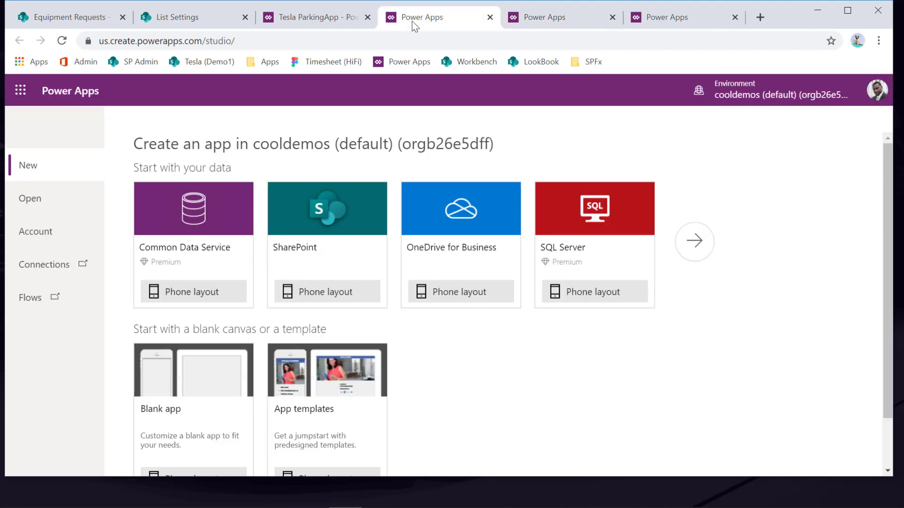
pyautogui.click(331, 24)
pyautogui.click(409, 21)
pyautogui.click(546, 20)
pyautogui.click(423, 19)
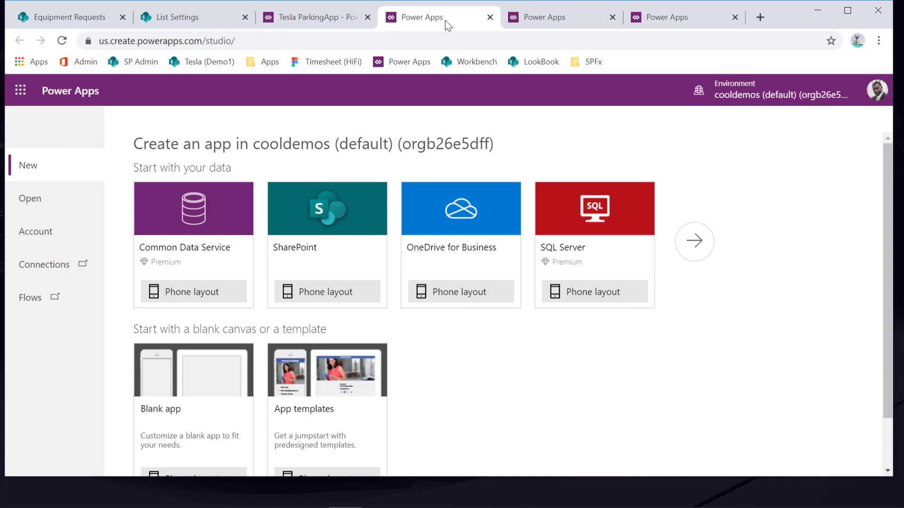
pyautogui.click(678, 20)
pyautogui.click(542, 316)
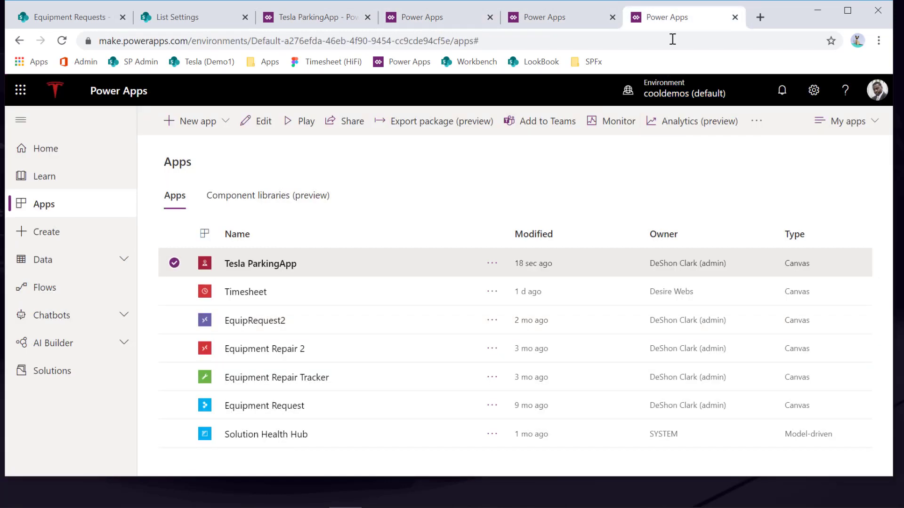
pyautogui.moveTo(682, 17); pyautogui.dragTo(447, 24)
# Step: Close the extra Power Apps tabs after the Apps list tab and launch Tesla ParkingApp from the list
pyautogui.rightClick(448, 19)
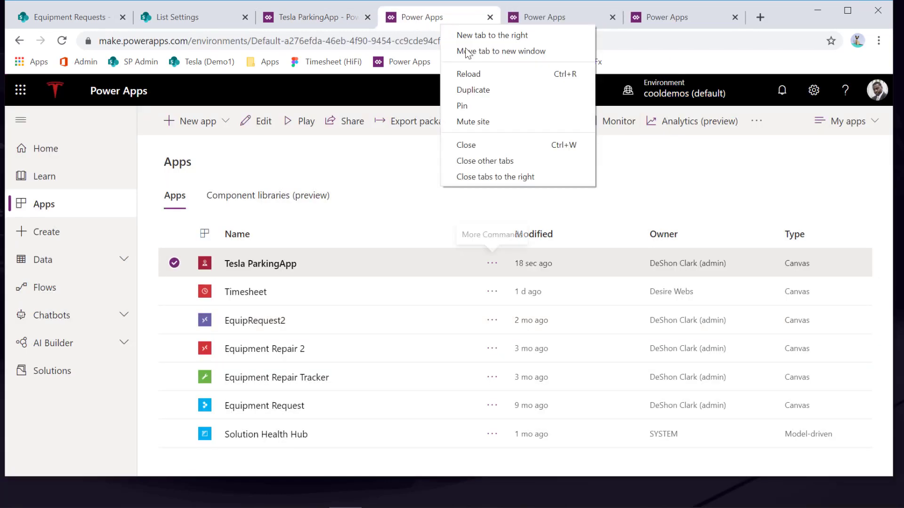
pyautogui.click(519, 175)
pyautogui.click(564, 138)
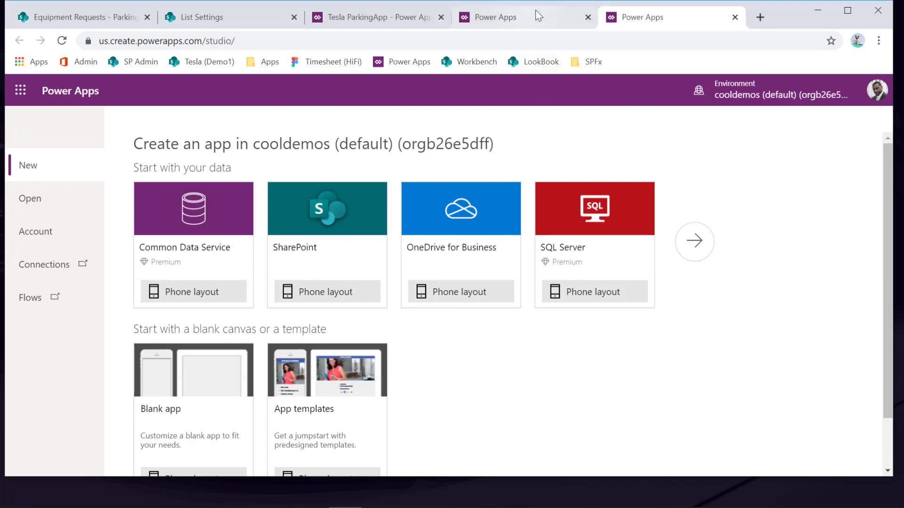
pyautogui.click(735, 17)
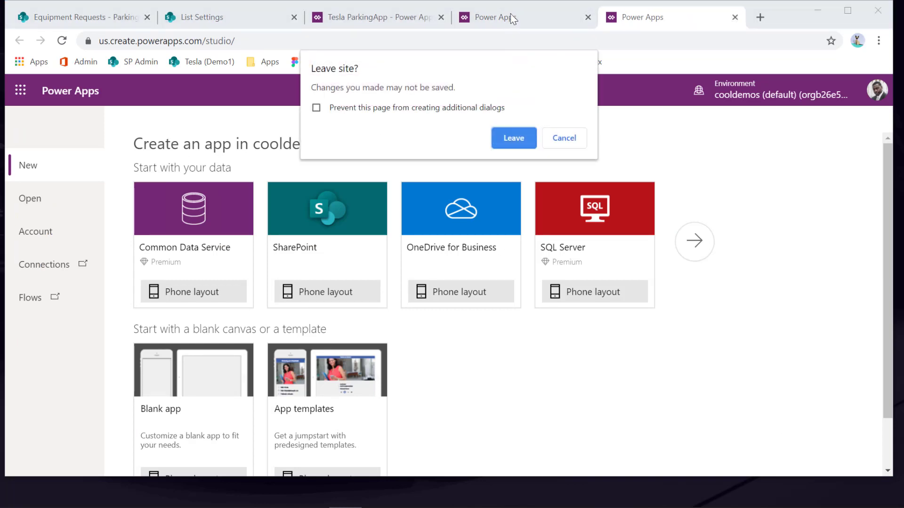
pyautogui.click(523, 139)
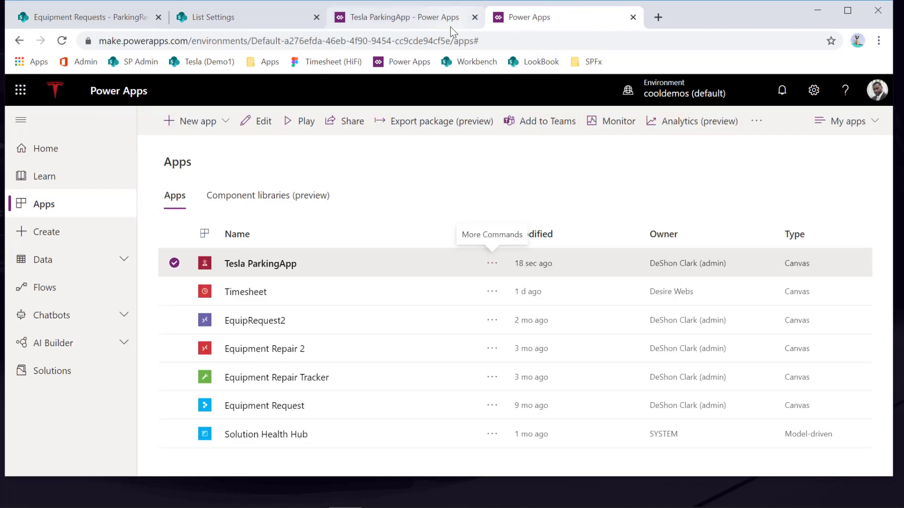
pyautogui.click(282, 264)
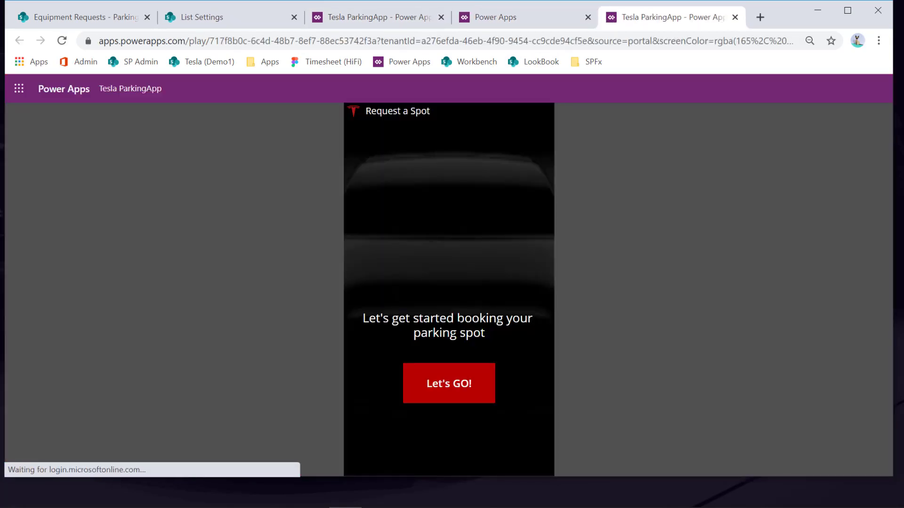
# Step: Start a parking request in the published app and try to continue without entering a badge number
pyautogui.click(458, 393)
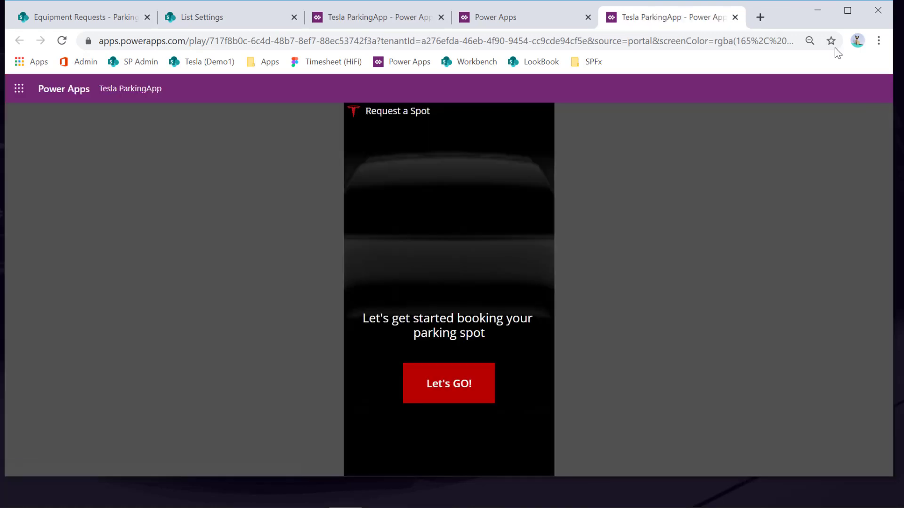
pyautogui.click(468, 382)
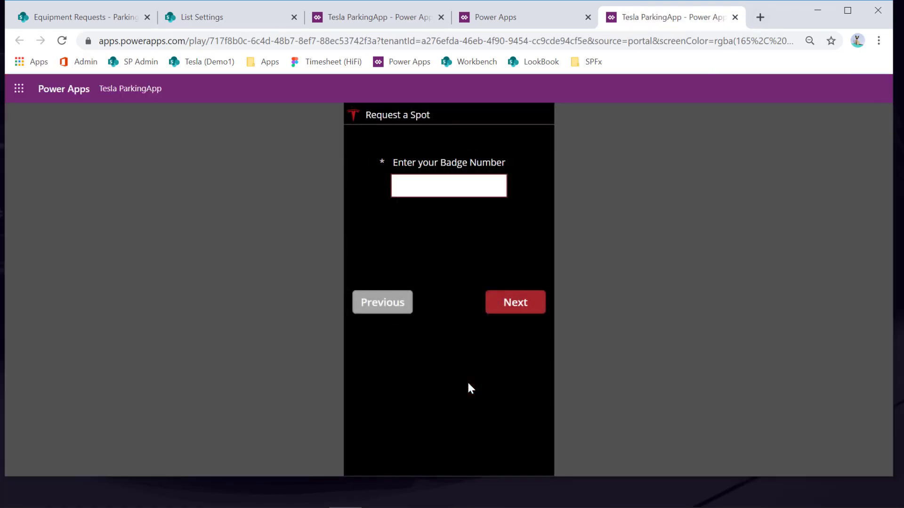
pyautogui.click(438, 188)
pyautogui.click(525, 302)
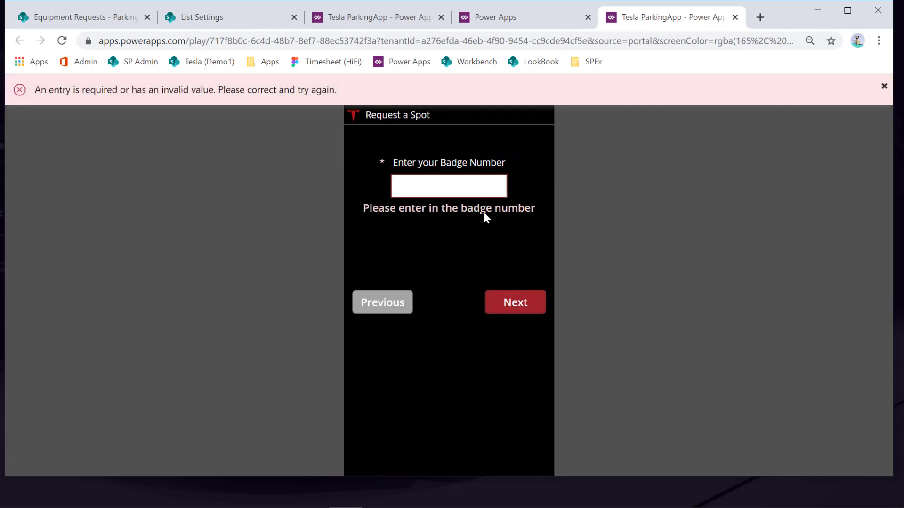
# Step: Fill in a badge number and advance to the parking date step
pyautogui.click(471, 189)
pyautogui.write('54325435')
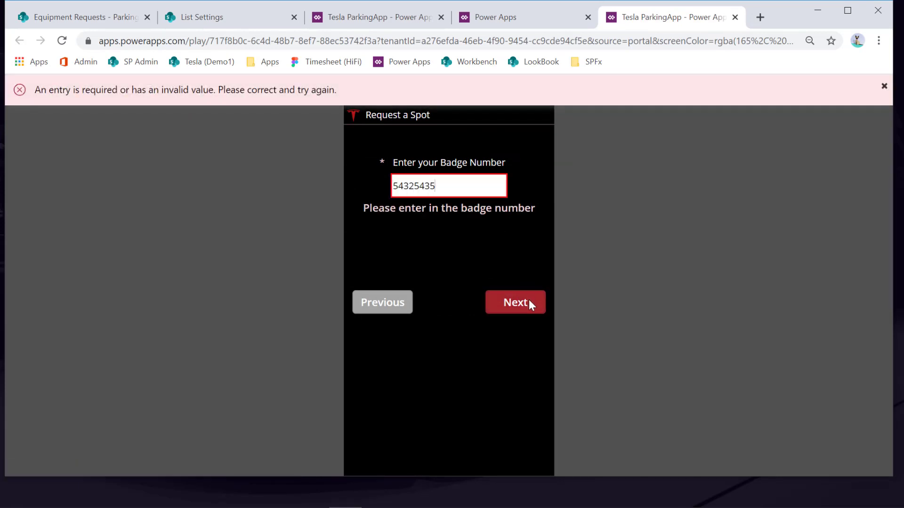
pyautogui.click(527, 303)
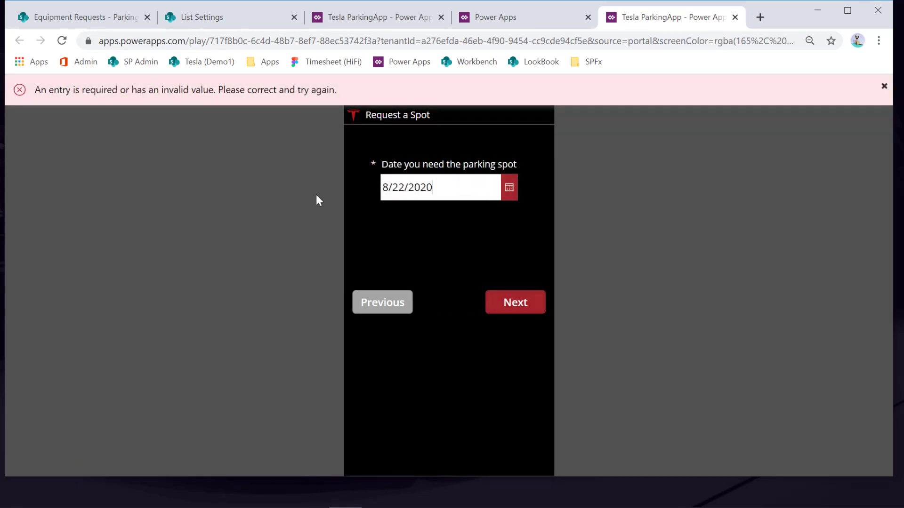
# Step: Test the date validation by clearing the parking date and trying to continue
pyautogui.tripleClick(454, 187)
pyautogui.press('BackSpace')
pyautogui.click(540, 300)
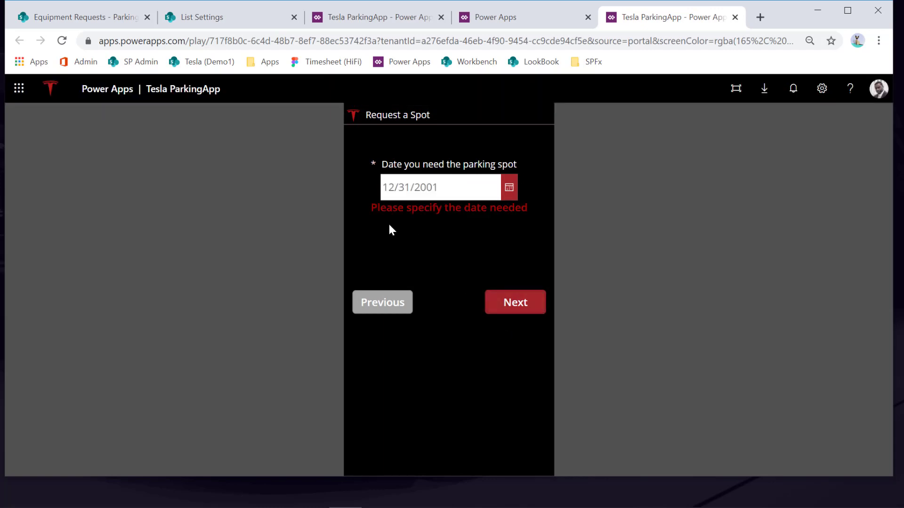
pyautogui.click(450, 188)
pyautogui.moveTo(375, 207); pyautogui.dragTo(480, 234)
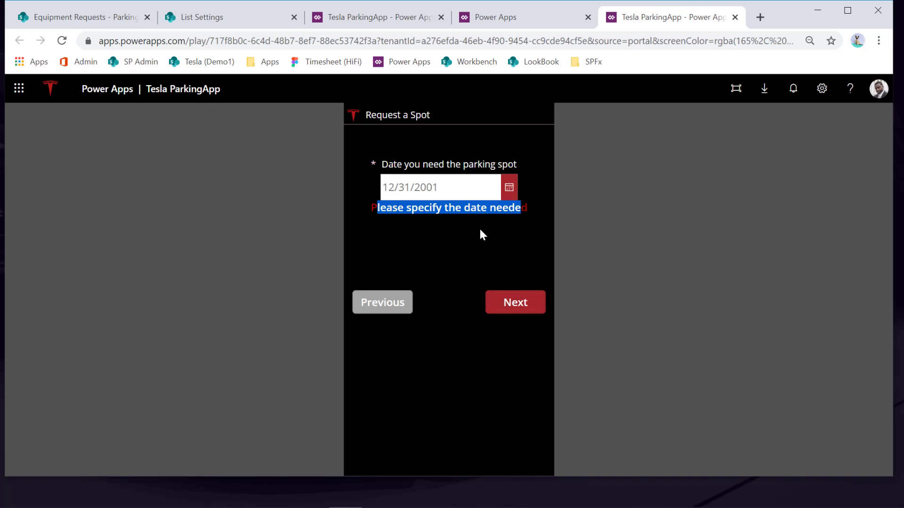
# Step: Enter 543254 as the parking date and replace it with August 28, 2020 from the calendar
pyautogui.click(430, 187)
pyautogui.write('543254')
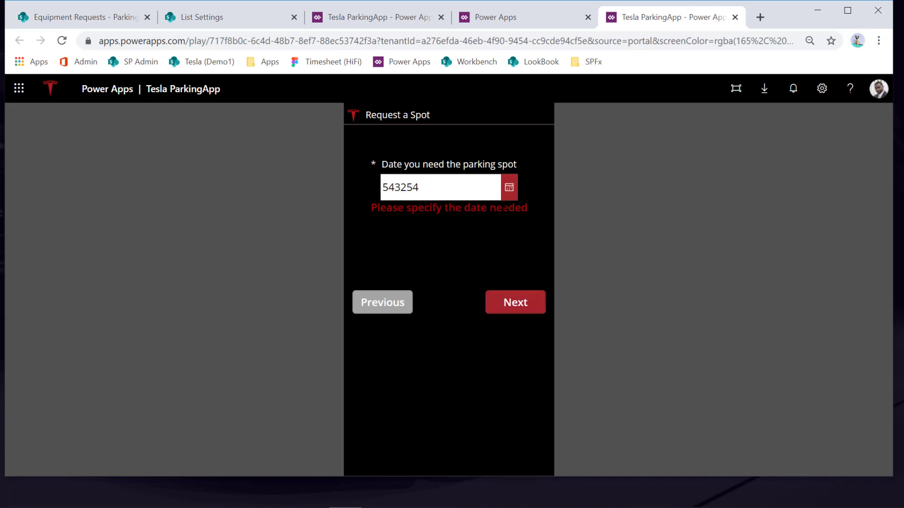
pyautogui.click(509, 189)
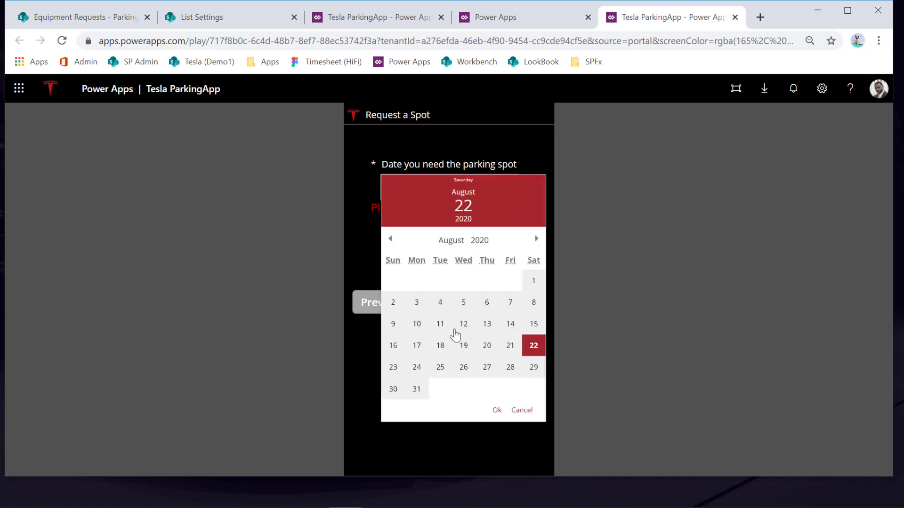
pyautogui.click(511, 367)
pyautogui.click(497, 410)
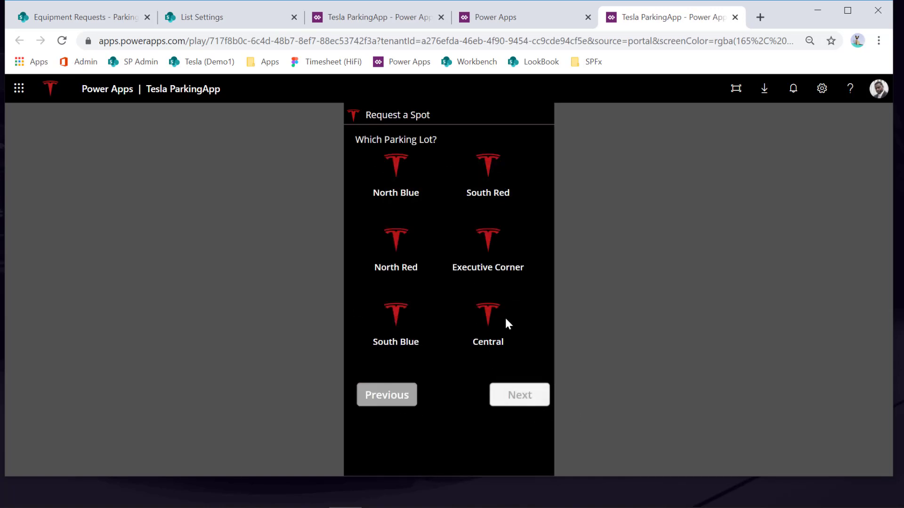
# Step: Try the Central and Executive Corner lots, settle on North Red, and choose EV Charger as the special type
pyautogui.click(491, 315)
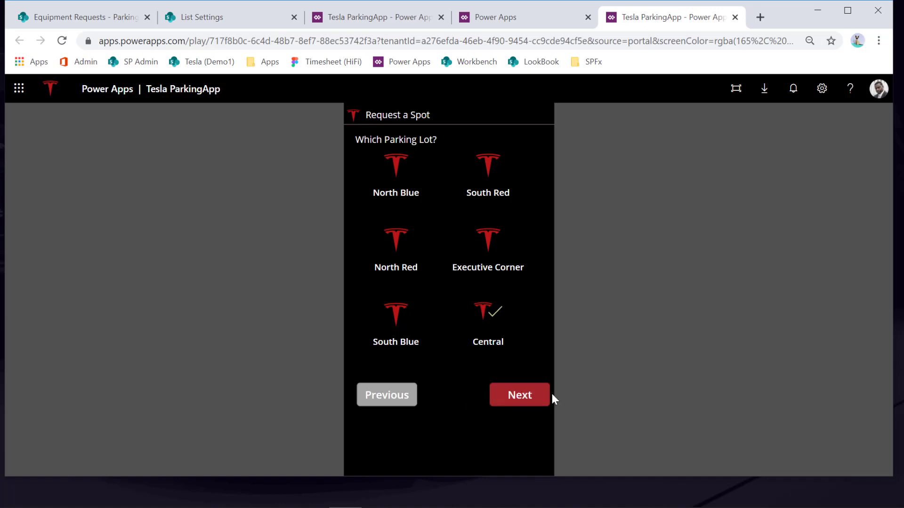
pyautogui.click(490, 254)
pyautogui.click(400, 256)
pyautogui.click(522, 396)
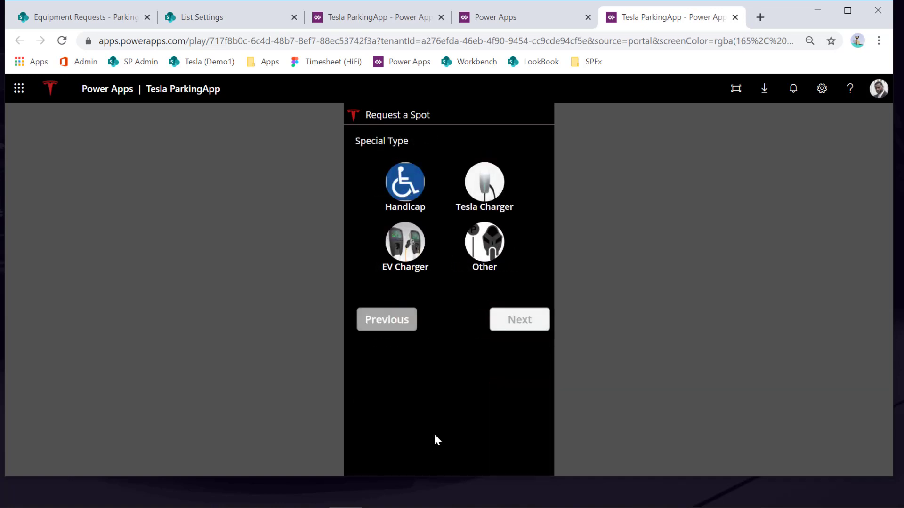
pyautogui.click(404, 256)
pyautogui.click(521, 320)
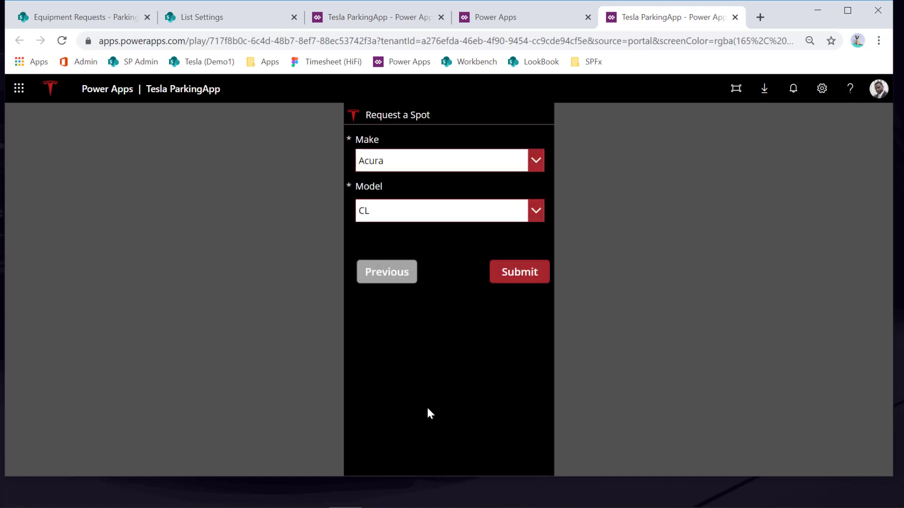
# Step: Submit the parking request with Bentley as the make and Continental as the model, and close the app
pyautogui.click(406, 157)
pyautogui.click(398, 259)
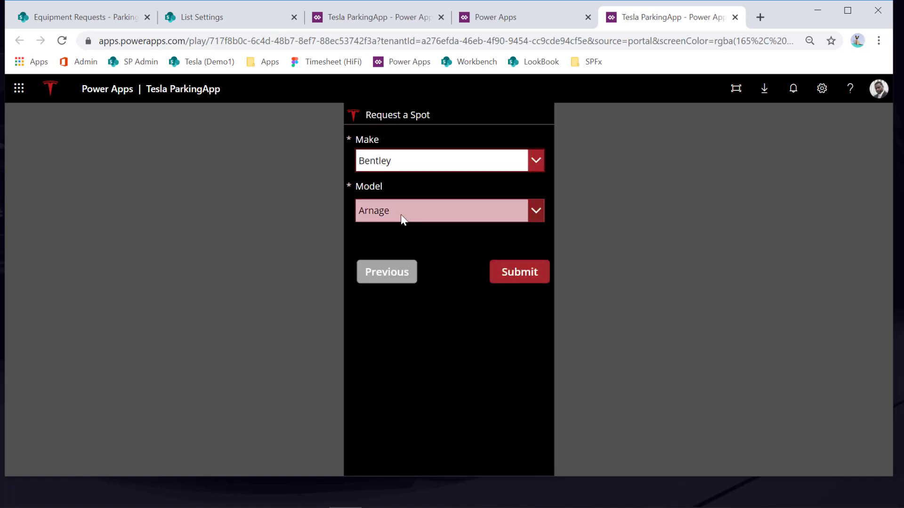
pyautogui.click(401, 213)
pyautogui.click(408, 317)
pyautogui.click(544, 281)
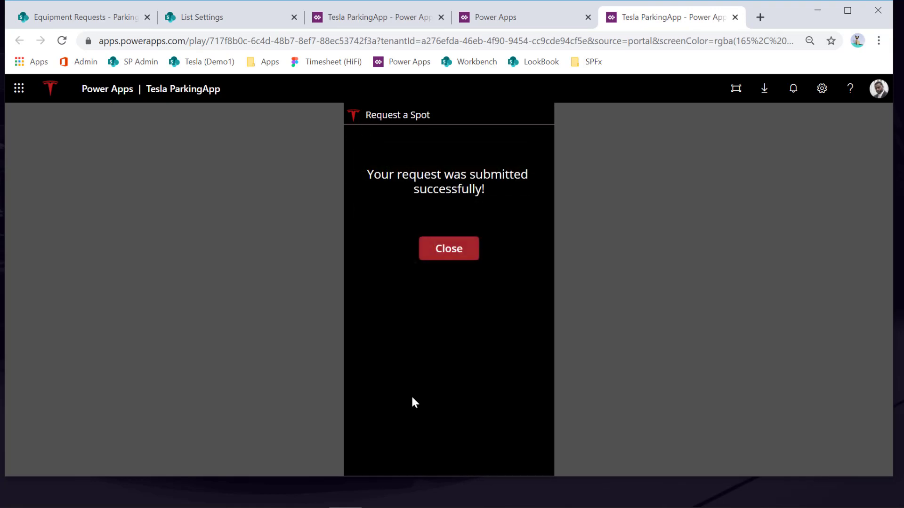
pyautogui.click(450, 248)
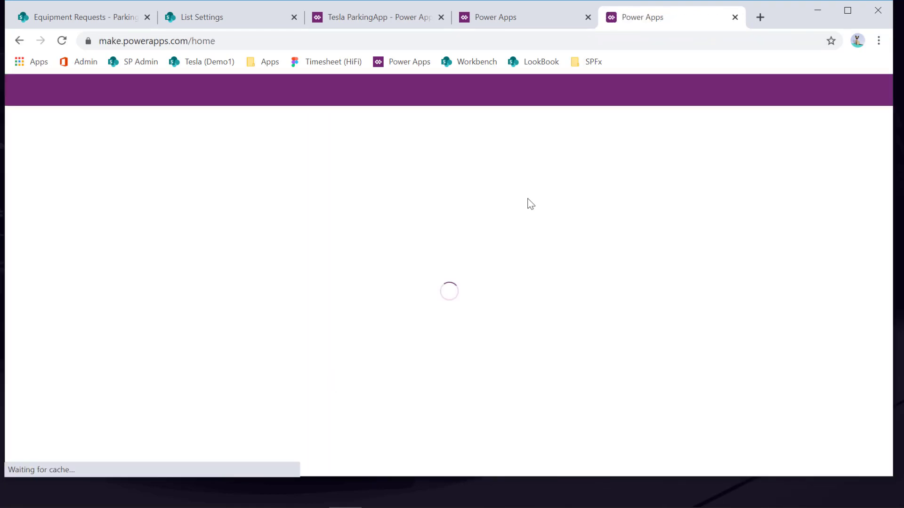
# Step: Open the ParkingRequest4 list in SharePoint and examine the new request across all columns, widening the Special Type Other column
pyautogui.click(234, 16)
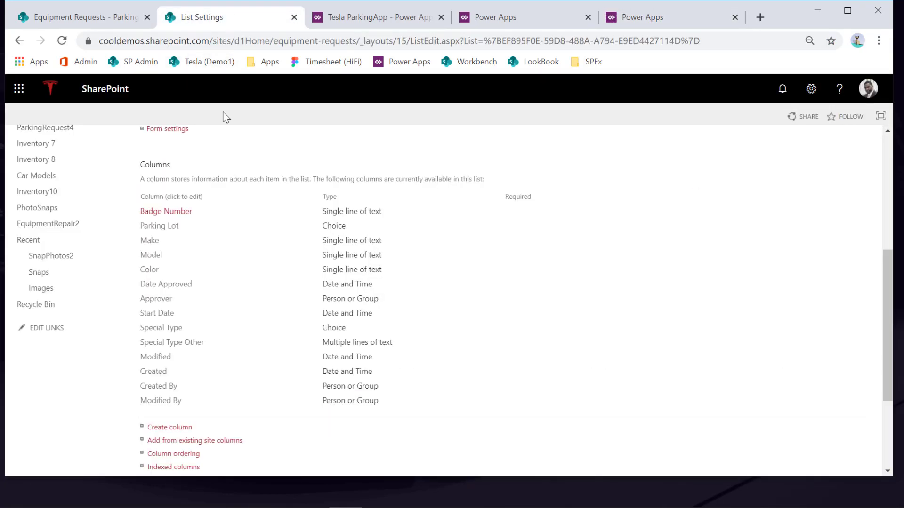
pyautogui.scroll(5, 277, 212)
pyautogui.click(184, 173)
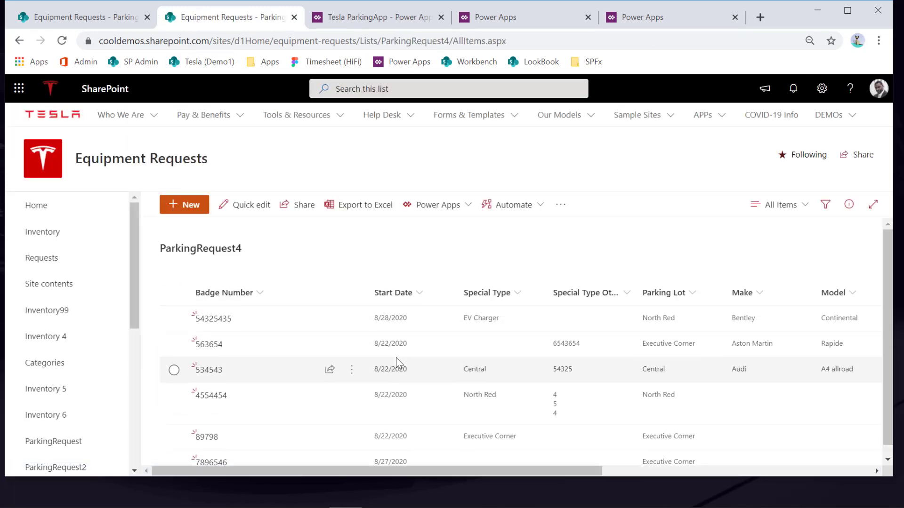
pyautogui.moveTo(329, 470); pyautogui.dragTo(371, 470)
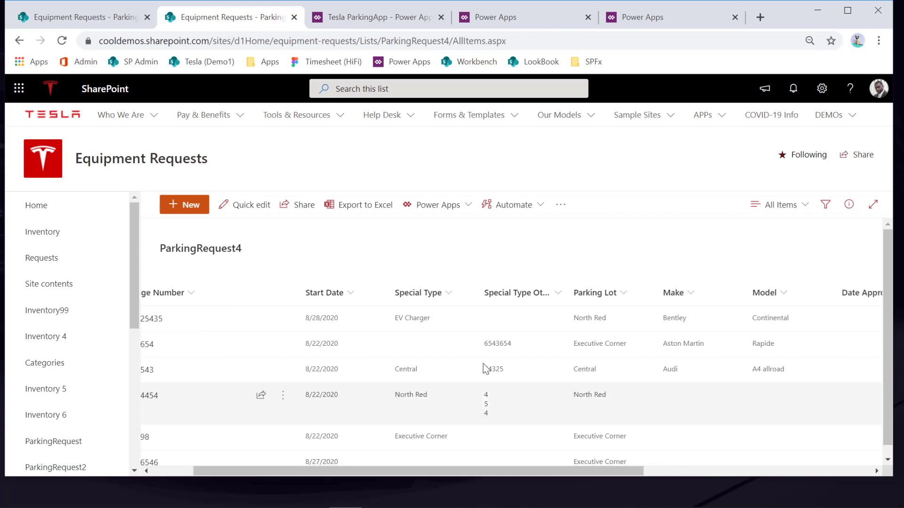
pyautogui.moveTo(567, 293); pyautogui.dragTo(609, 293)
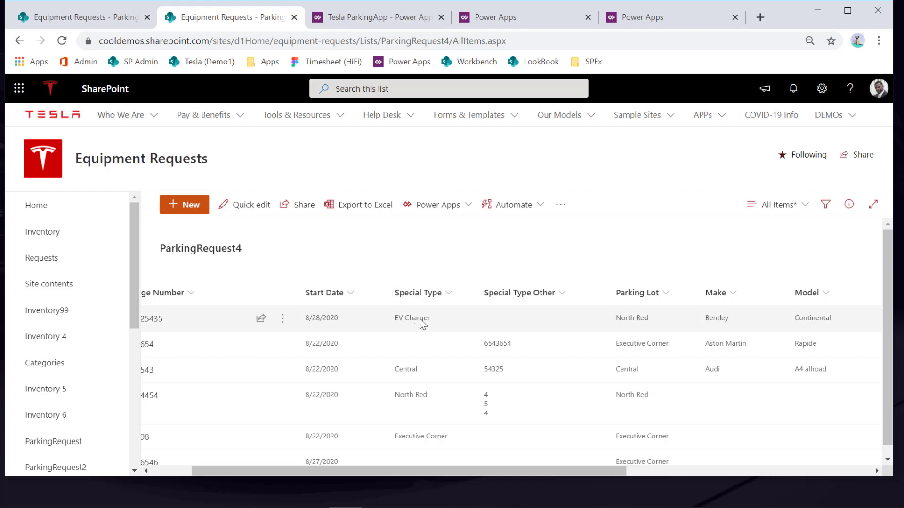
pyautogui.moveTo(462, 473); pyautogui.dragTo(572, 476)
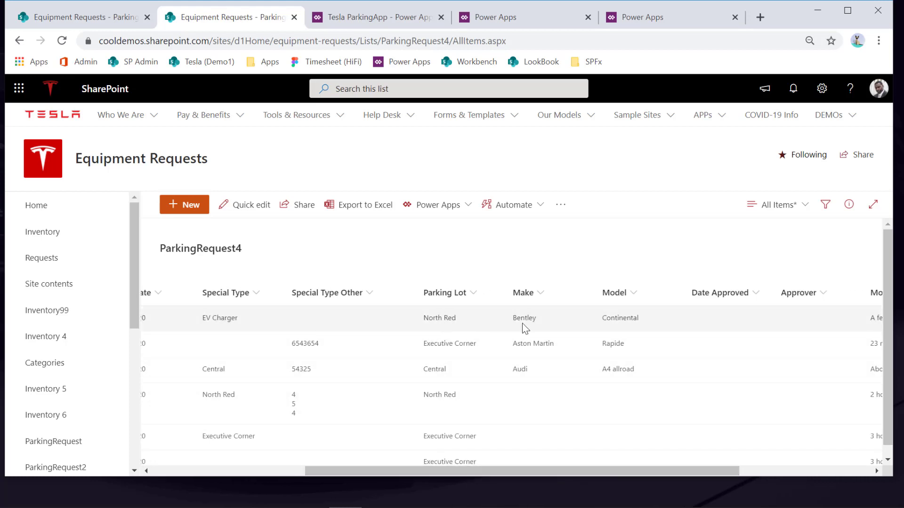
pyautogui.moveTo(697, 472); pyautogui.dragTo(736, 470)
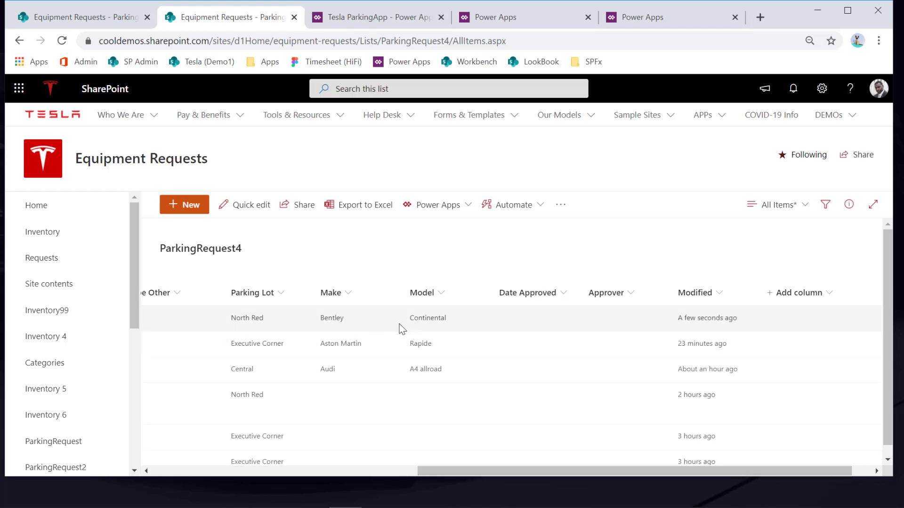
pyautogui.moveTo(445, 473); pyautogui.dragTo(195, 469)
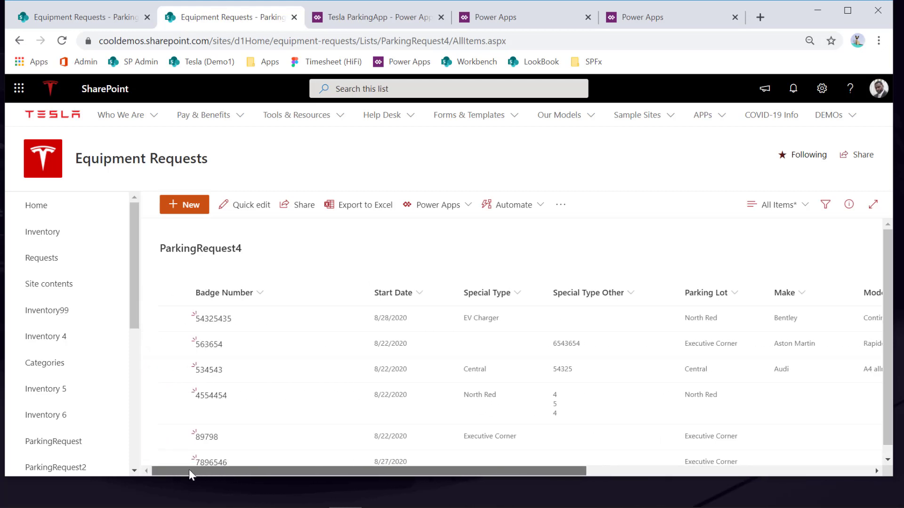
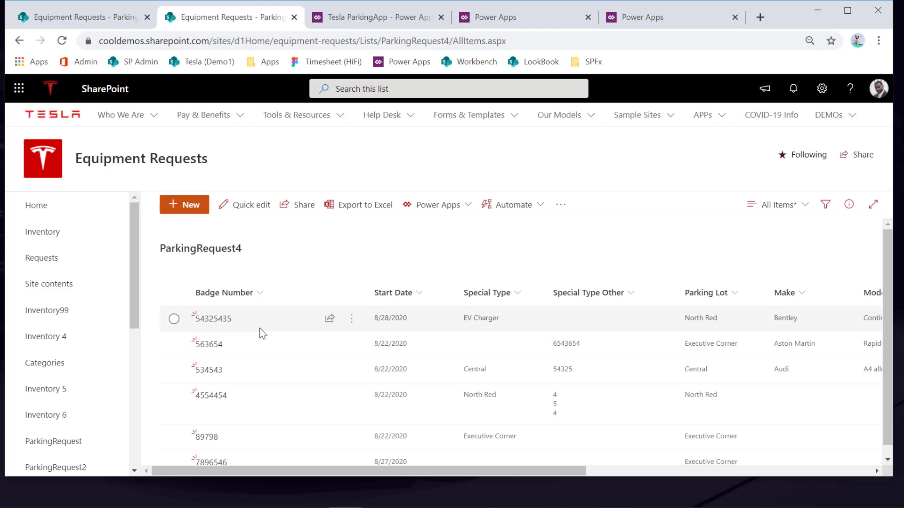
# Step: Create a list named Parking Lot Approvers from the Equipment Requests site's home page, keeping it in the site navigation
pyautogui.click(187, 213)
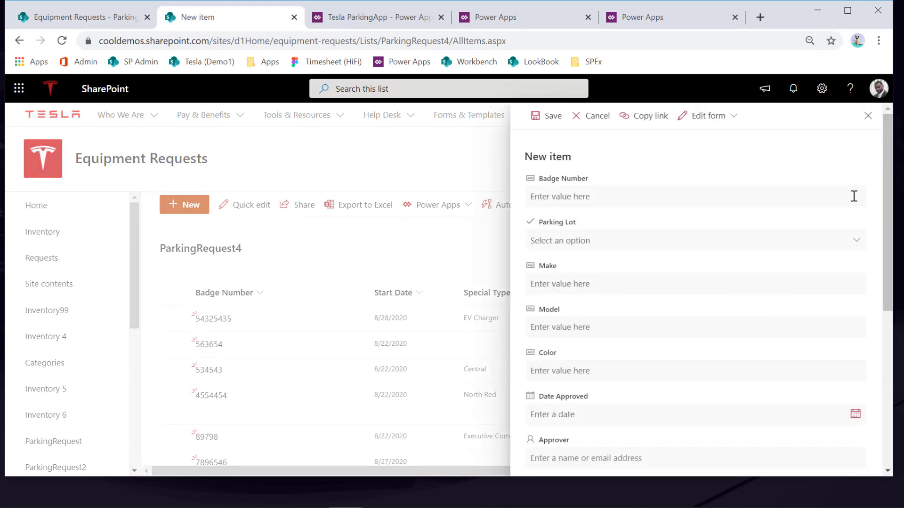
pyautogui.click(867, 116)
pyautogui.click(33, 206)
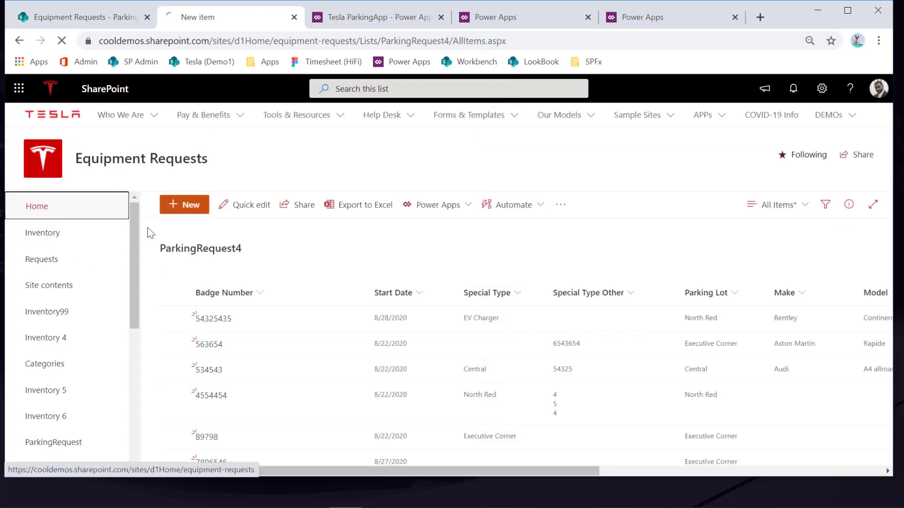
pyautogui.click(178, 205)
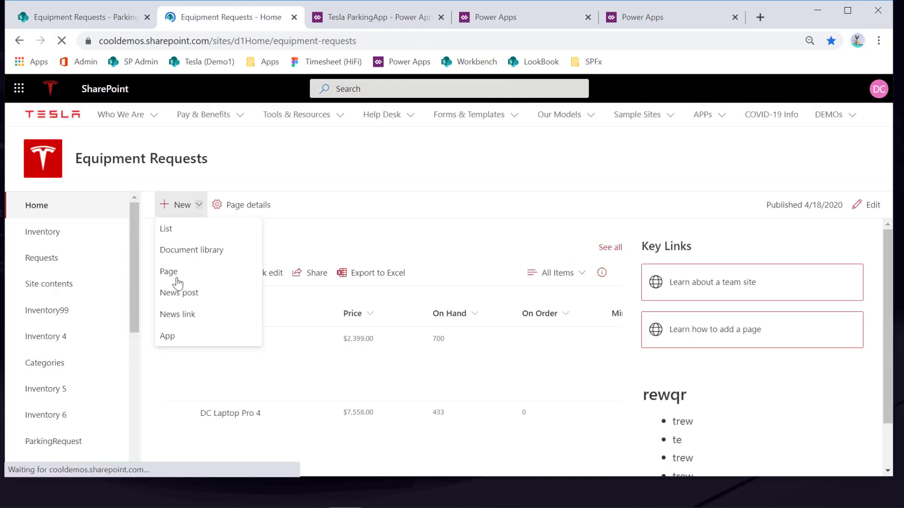
pyautogui.click(184, 235)
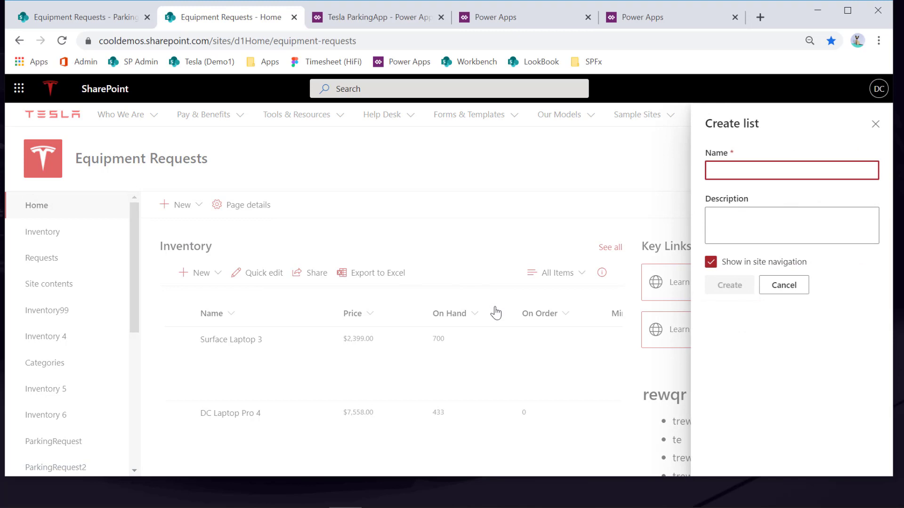
pyautogui.write('Parking')
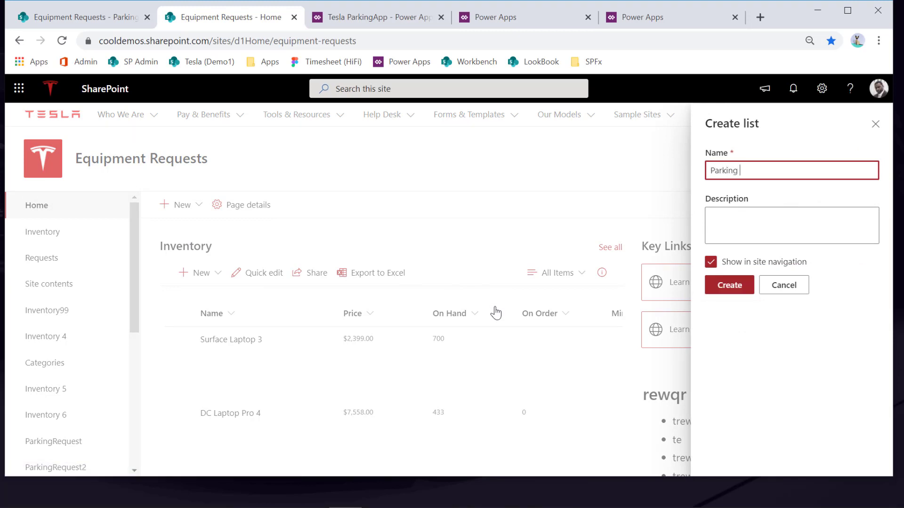
pyautogui.write(' Loy')
pyautogui.write(' Approvers')
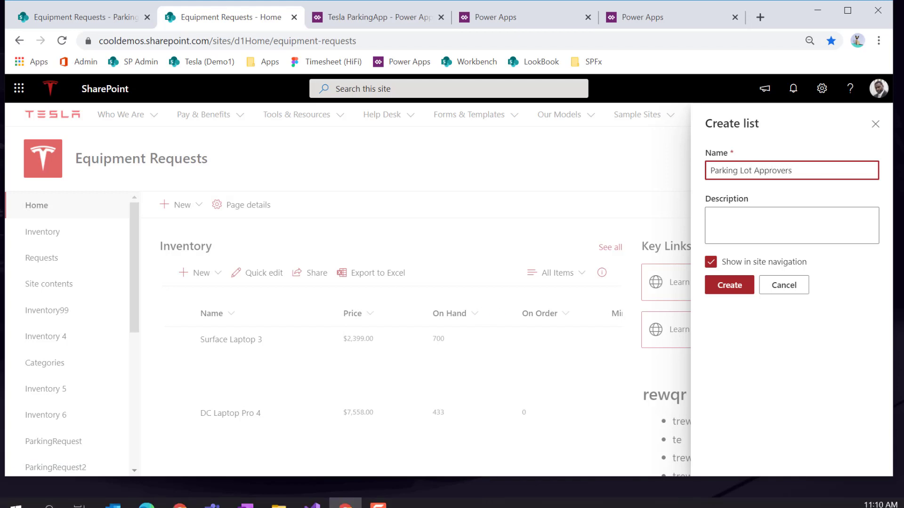
pyautogui.click(732, 288)
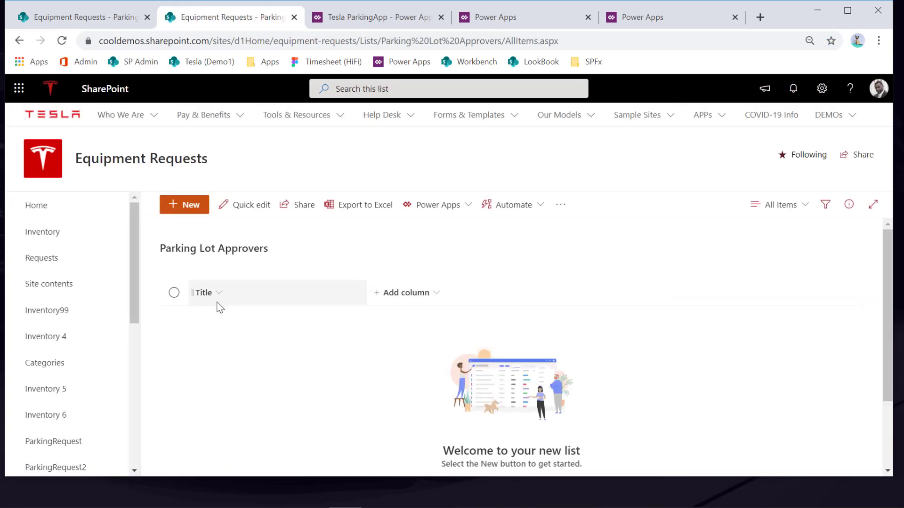
# Step: Try Type as the new name for the Title column, and settle on ApproverType
pyautogui.click(215, 295)
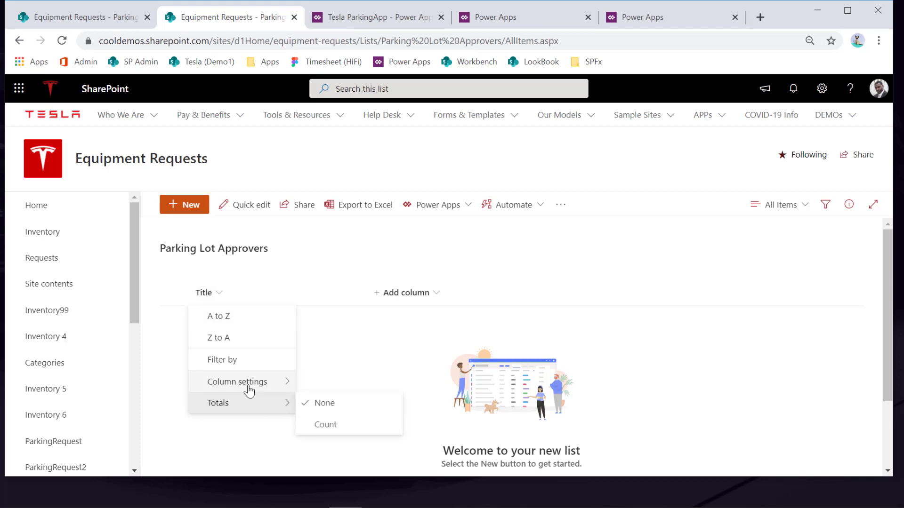
pyautogui.click(409, 325)
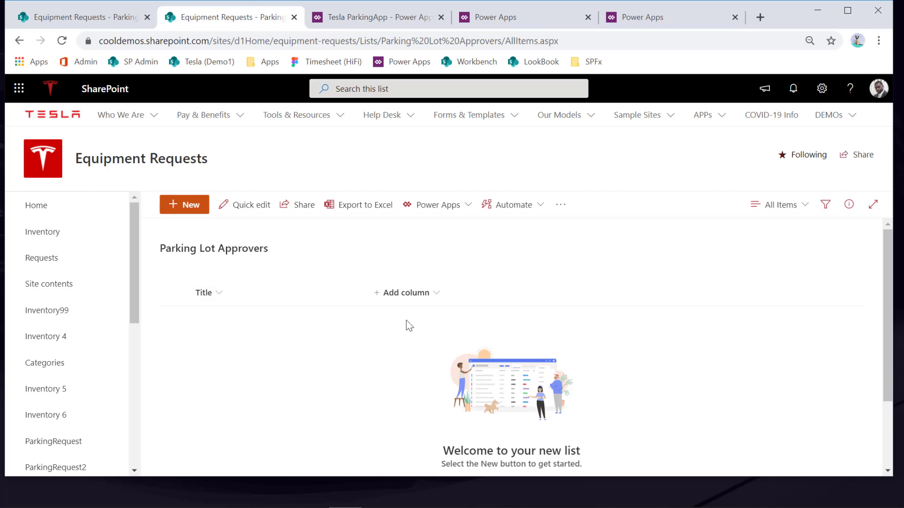
pyautogui.click(226, 296)
pyautogui.moveTo(278, 390)
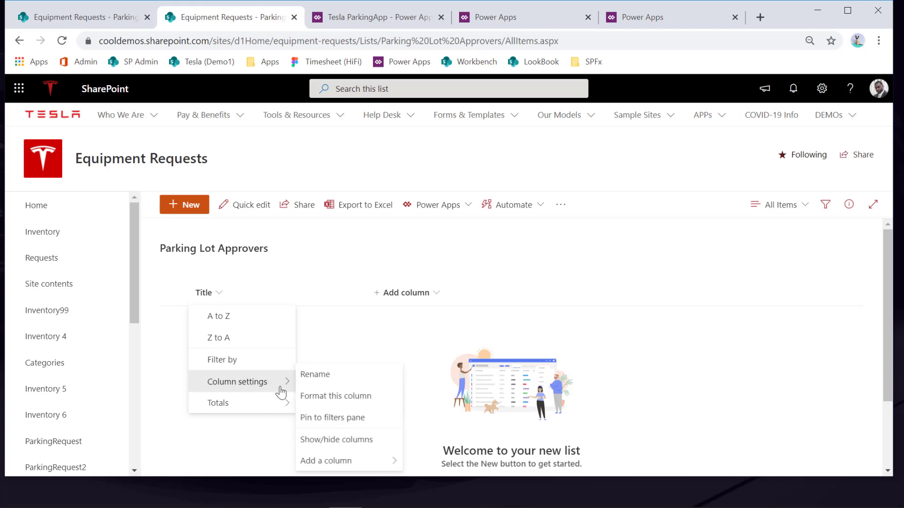
pyautogui.click(306, 376)
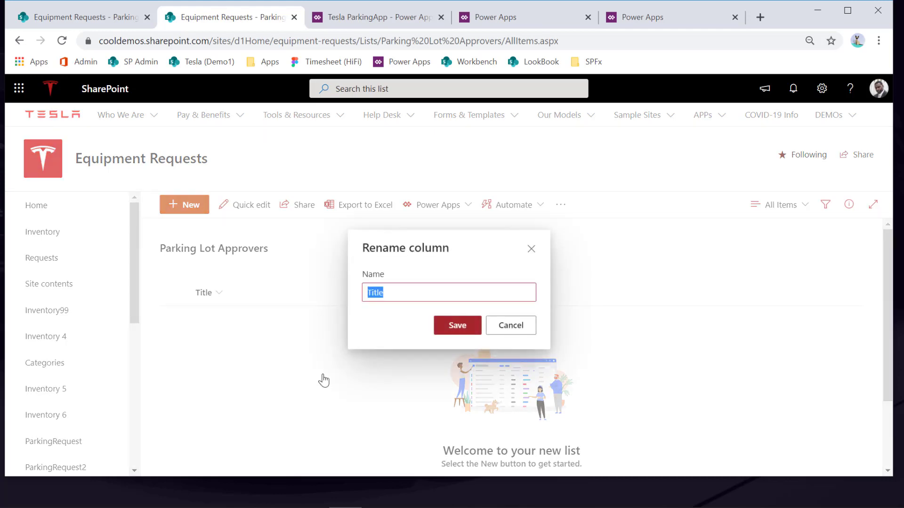
pyautogui.write('Type')
pyautogui.click(464, 329)
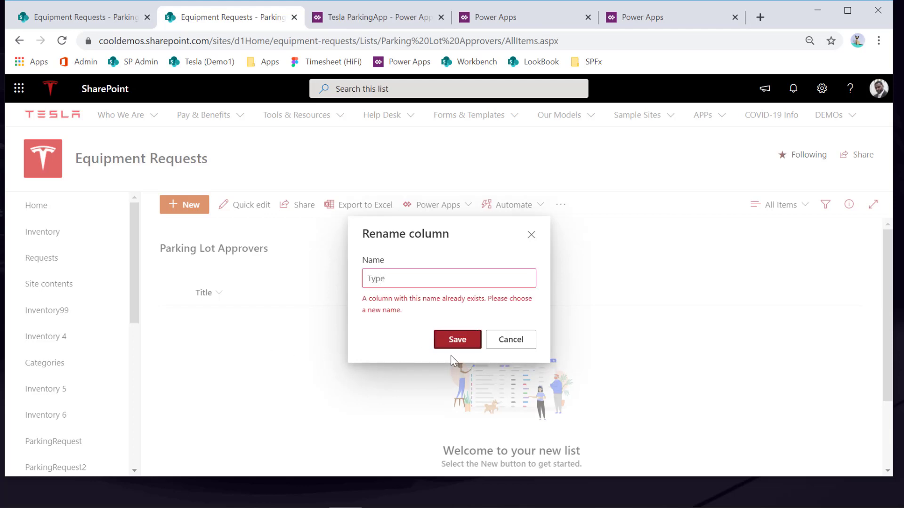
pyautogui.click(401, 281)
pyautogui.press('BackSpace')
pyautogui.press('BackSpace')
pyautogui.press('BackSpace')
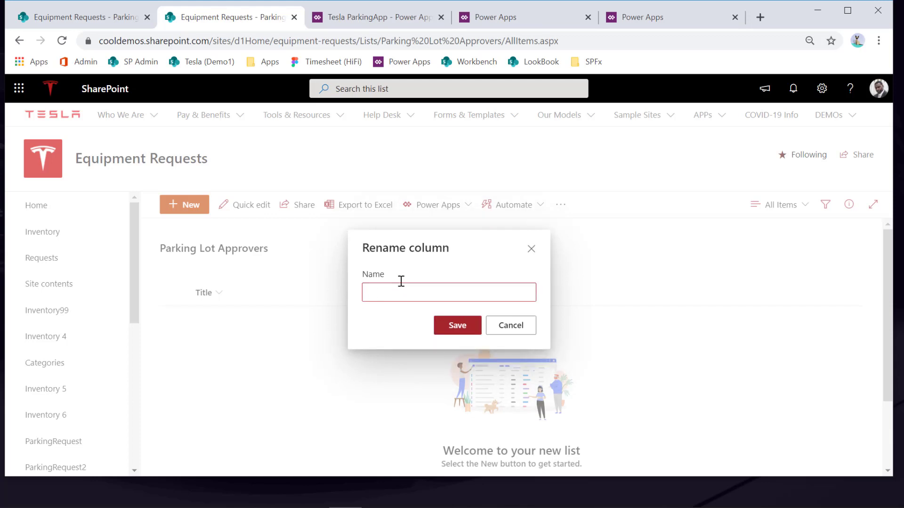
pyautogui.write('ApproverType')
pyautogui.click(457, 327)
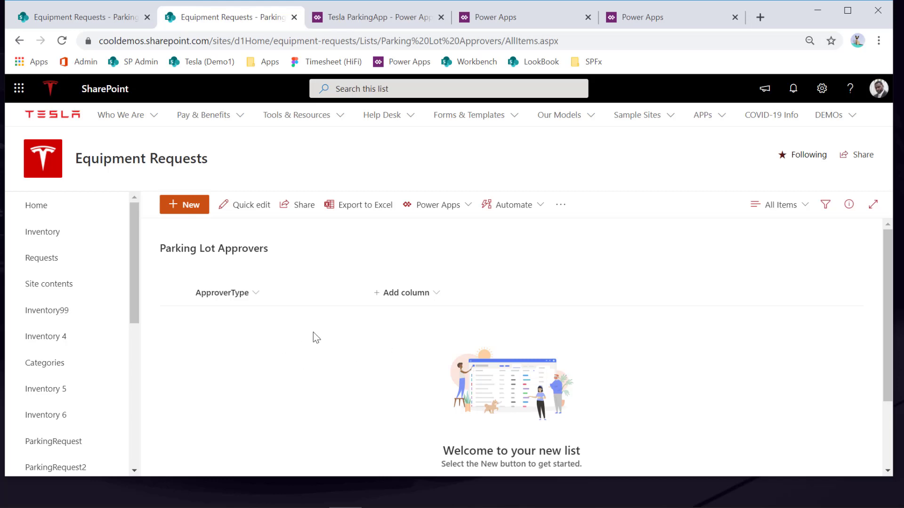
# Step: Add a choice column named ParkingLot with the choices Red, Blue and Executive
pyautogui.click(408, 296)
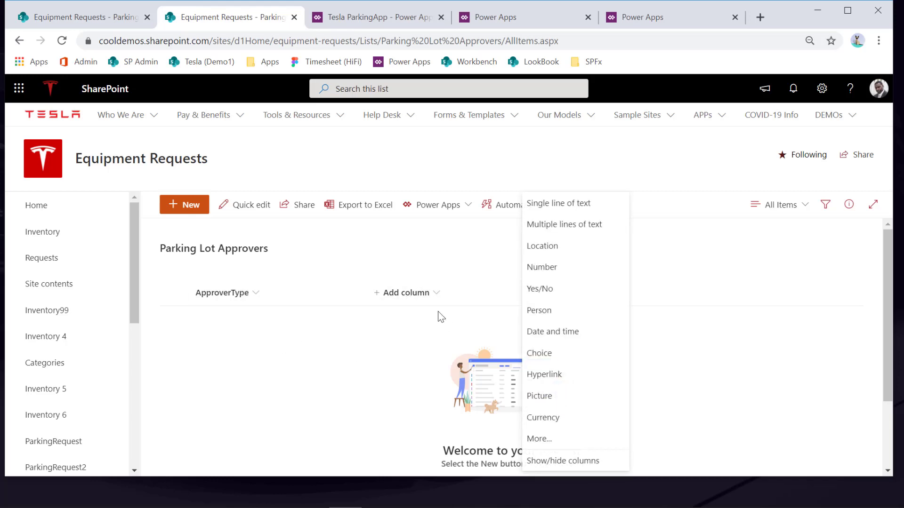
pyautogui.click(553, 353)
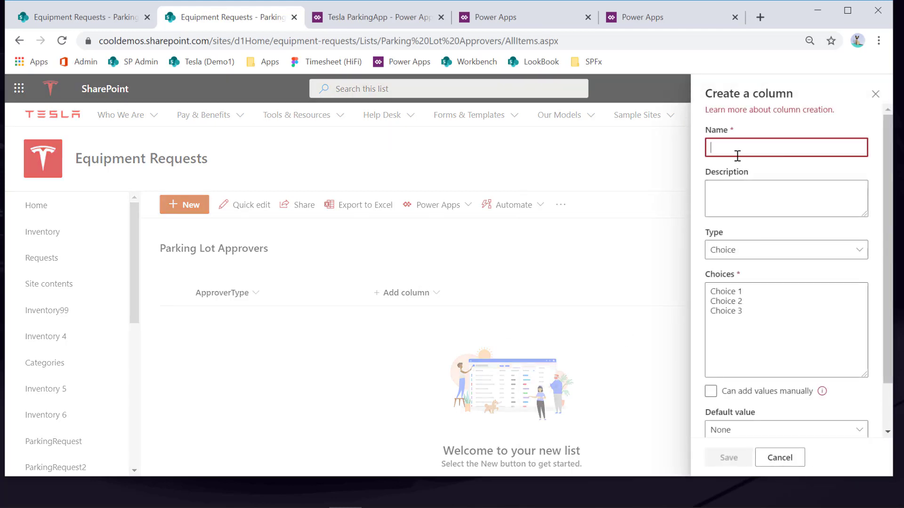
pyautogui.write('Parking')
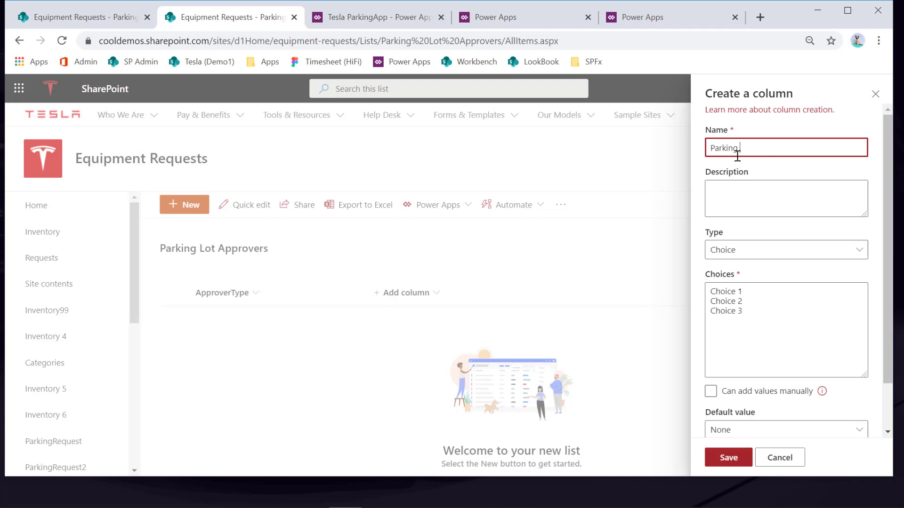
pyautogui.write('Lot')
pyautogui.moveTo(758, 307); pyautogui.dragTo(695, 294)
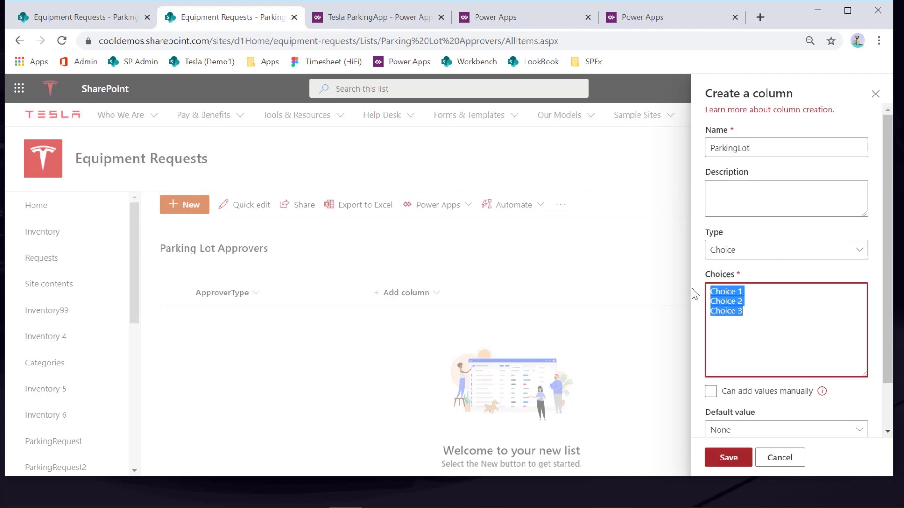
pyautogui.write('Red ')
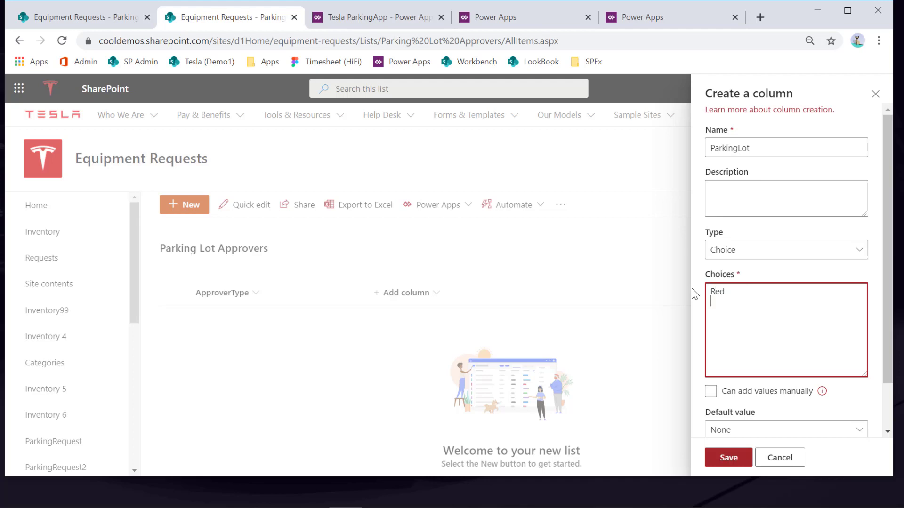
pyautogui.write('Blue')
pyautogui.press('Return')
pyautogui.write('Executive')
pyautogui.click(726, 457)
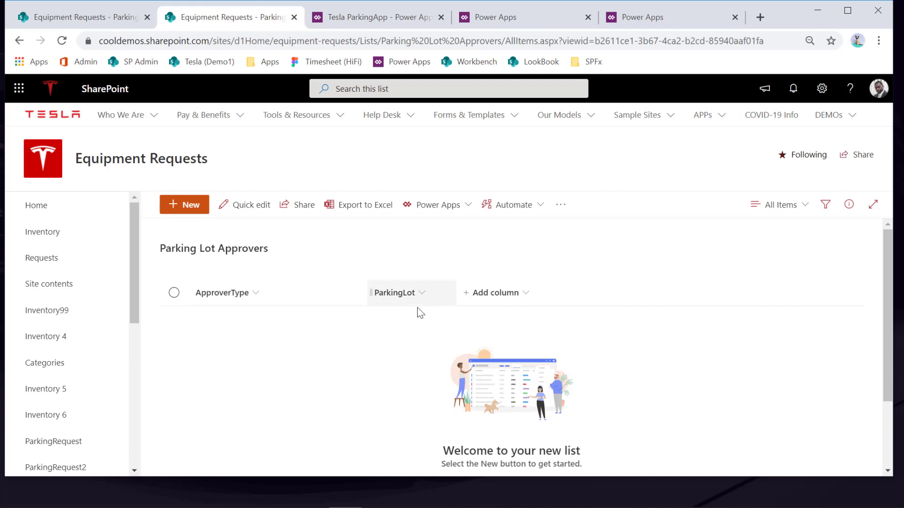
# Step: Add a person column named Approver to the Parking Lot Approvers list
pyautogui.click(508, 297)
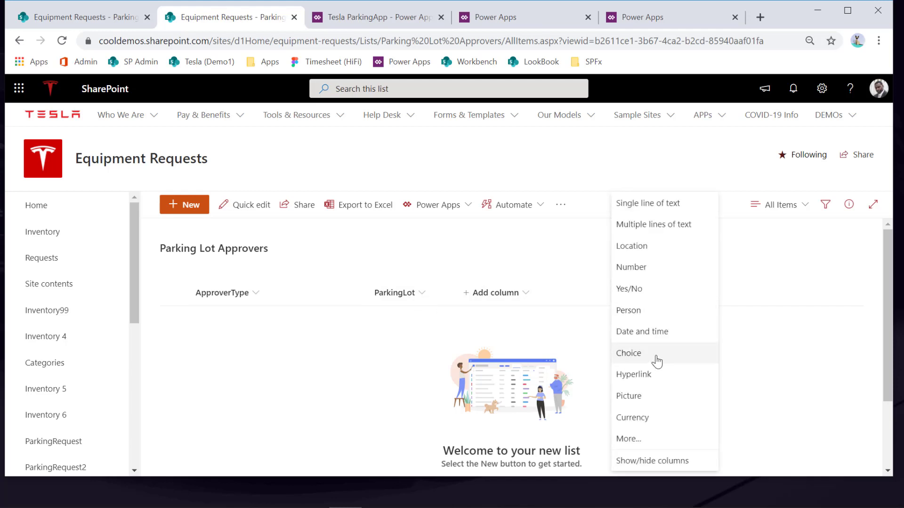
pyautogui.click(633, 312)
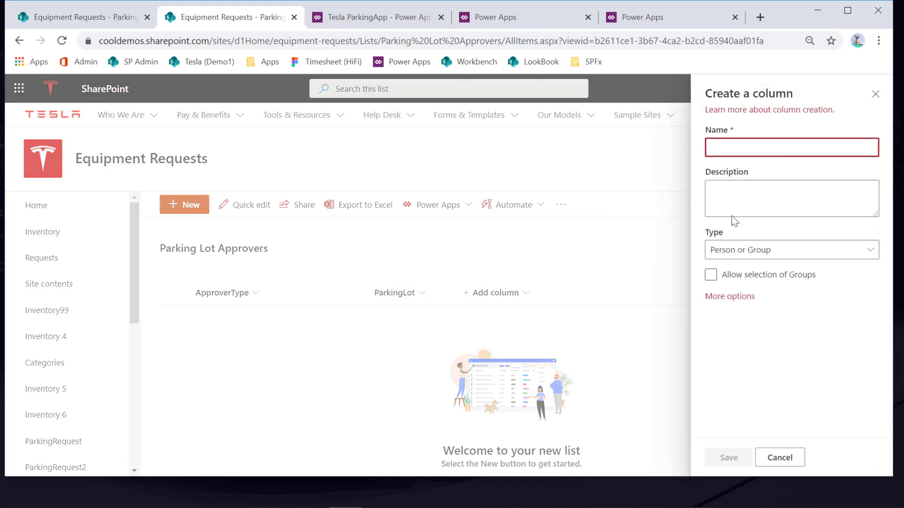
pyautogui.write('Approver')
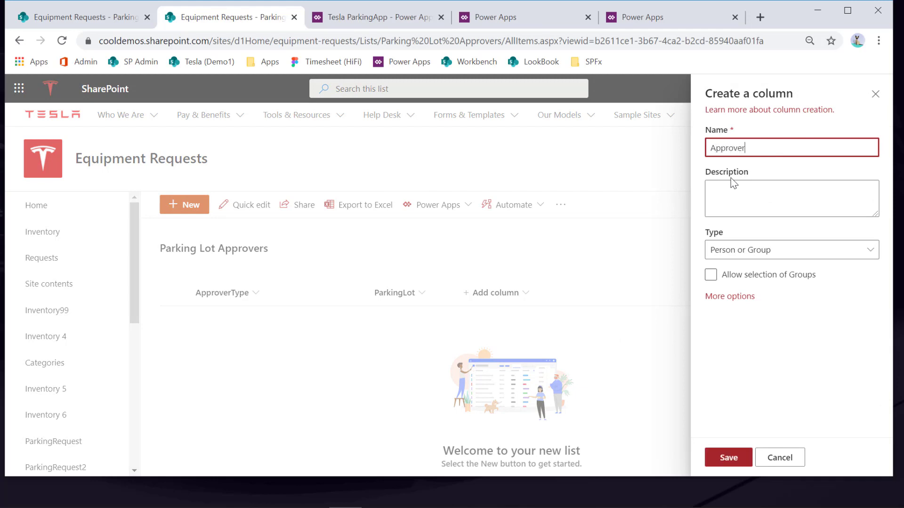
pyautogui.click(731, 459)
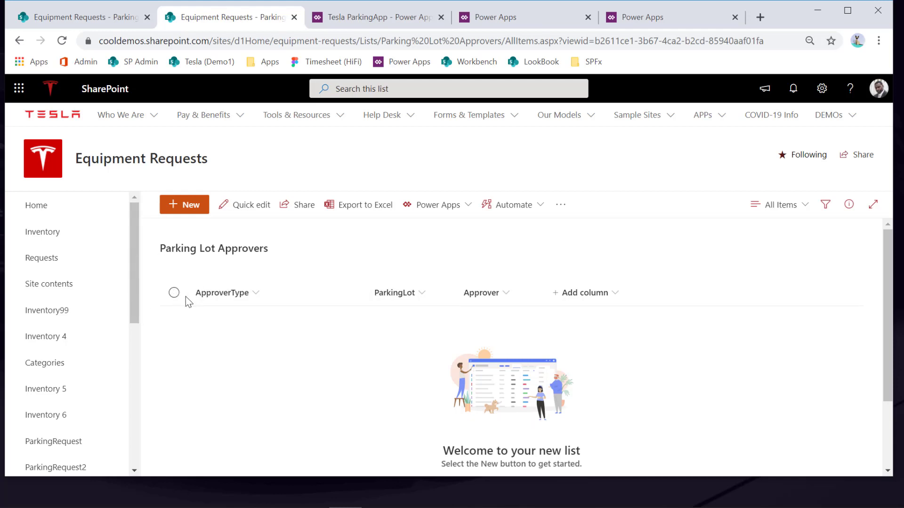
# Step: Add a choice column named SpecialType with the choices EV Charger, Tesla Charger and Other
pyautogui.click(599, 302)
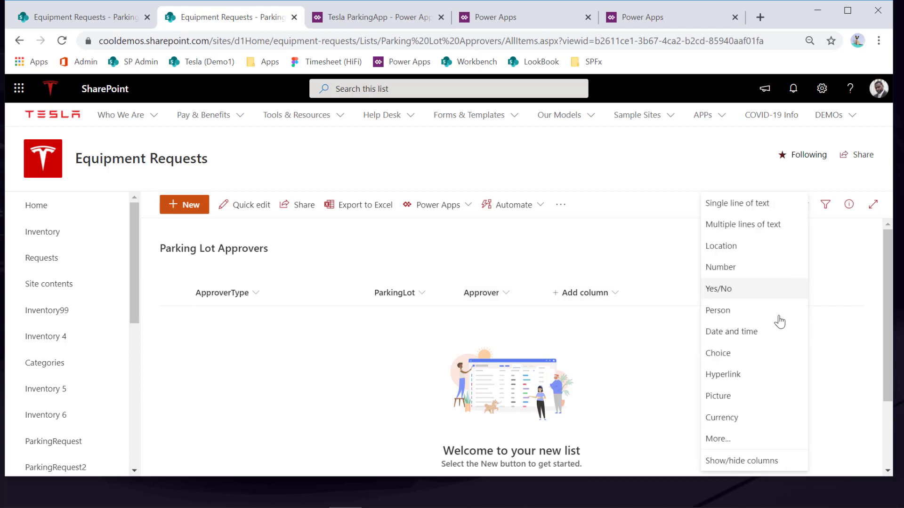
pyautogui.click(743, 361)
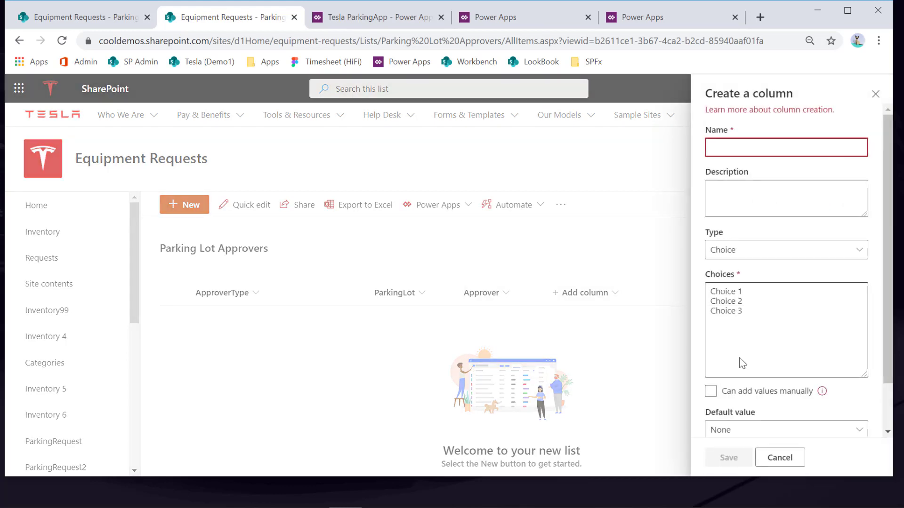
pyautogui.write('Speaic')
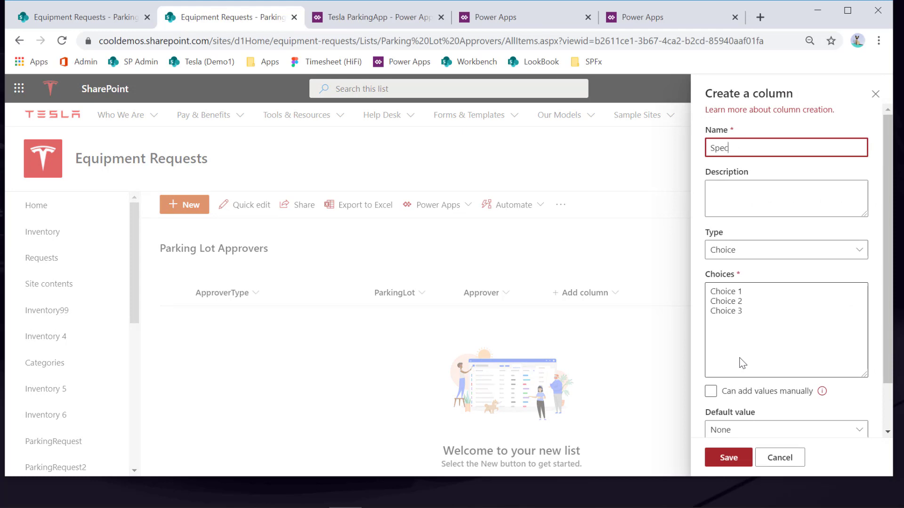
pyautogui.write('alType')
pyautogui.moveTo(781, 314); pyautogui.dragTo(709, 289)
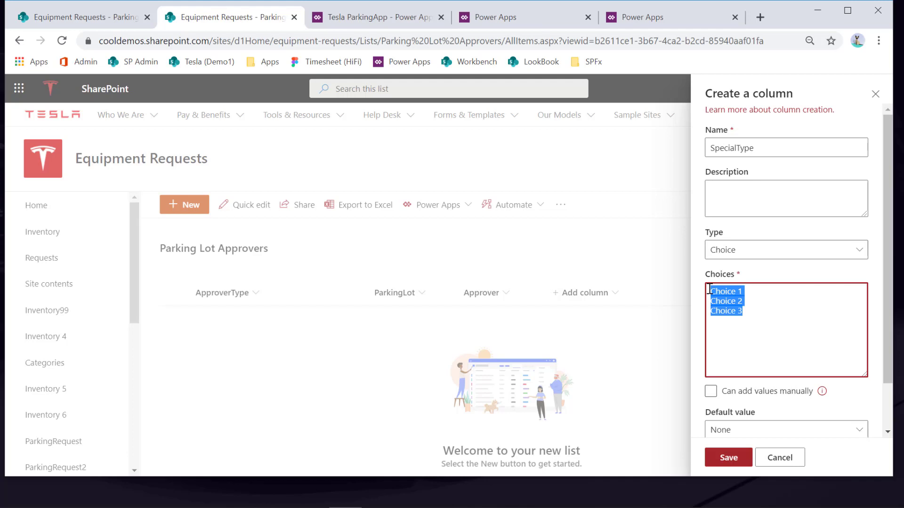
pyautogui.write('EV Charge')
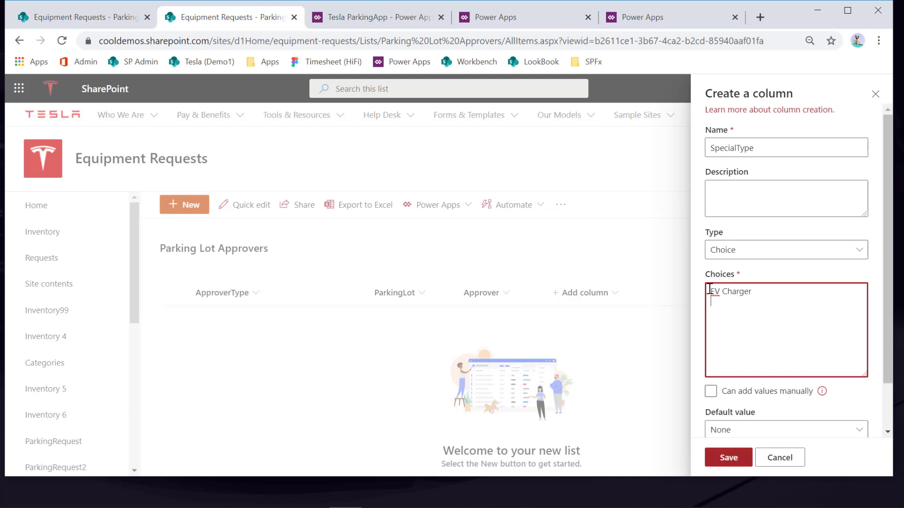
pyautogui.write('r')
pyautogui.press('Return')
pyautogui.write('Tesla Charger')
pyautogui.press('Return')
pyautogui.write('Other')
pyautogui.click(737, 464)
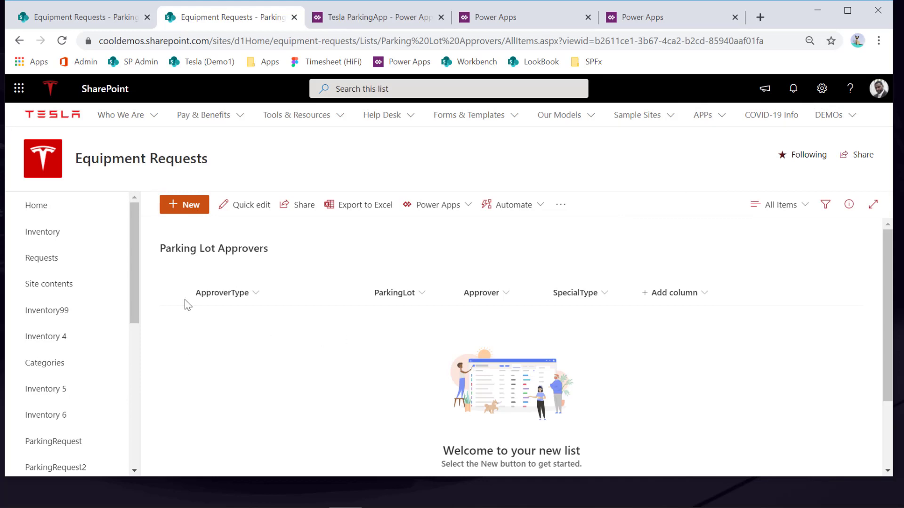
# Step: Create a list item with approver type Parking, parking lot Red and the approver's name, leaving the special type empty
pyautogui.click(185, 205)
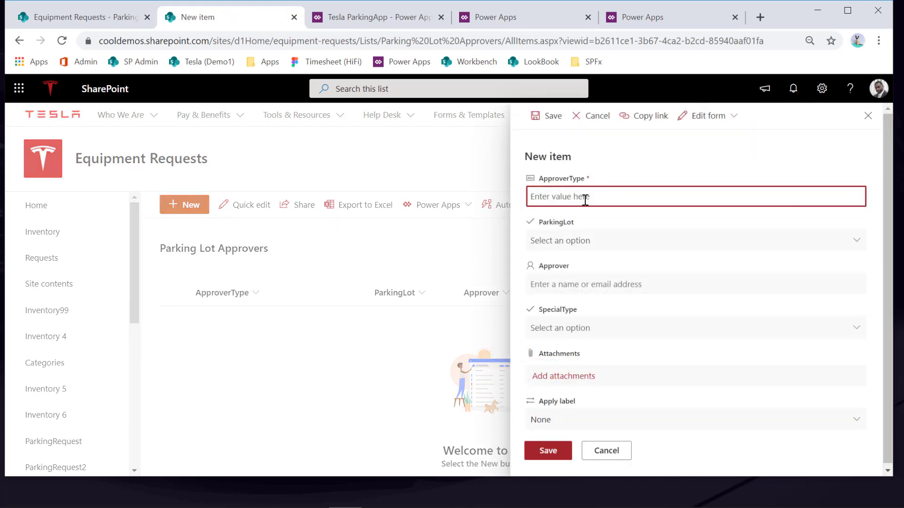
pyautogui.write('Parking')
pyautogui.click(586, 240)
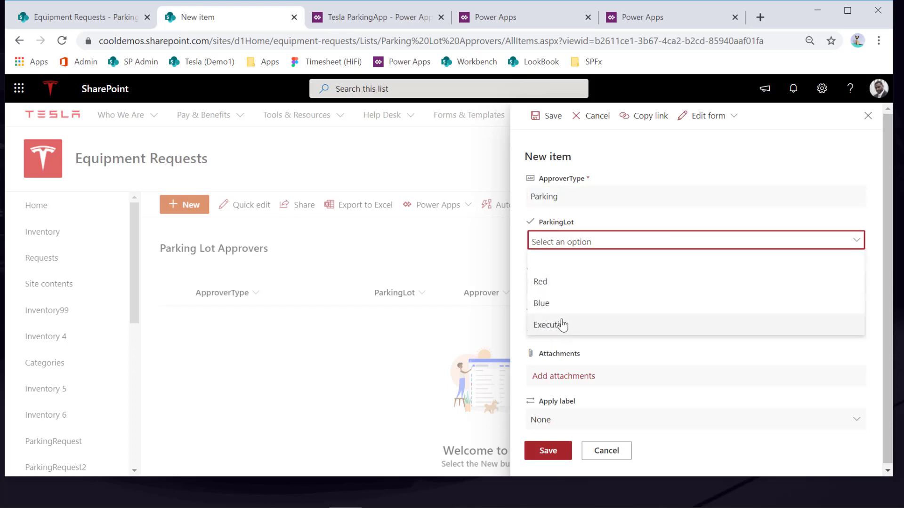
pyautogui.click(545, 284)
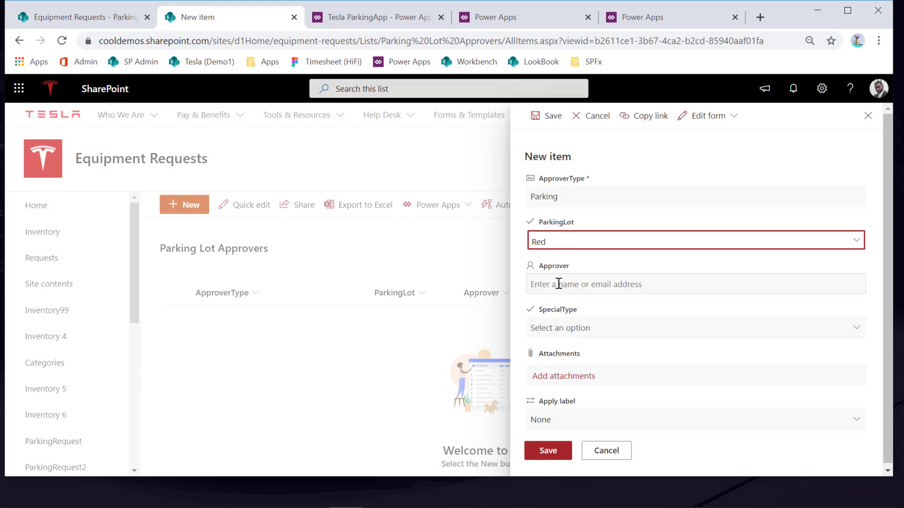
pyautogui.click(558, 284)
pyautogui.write('madi')
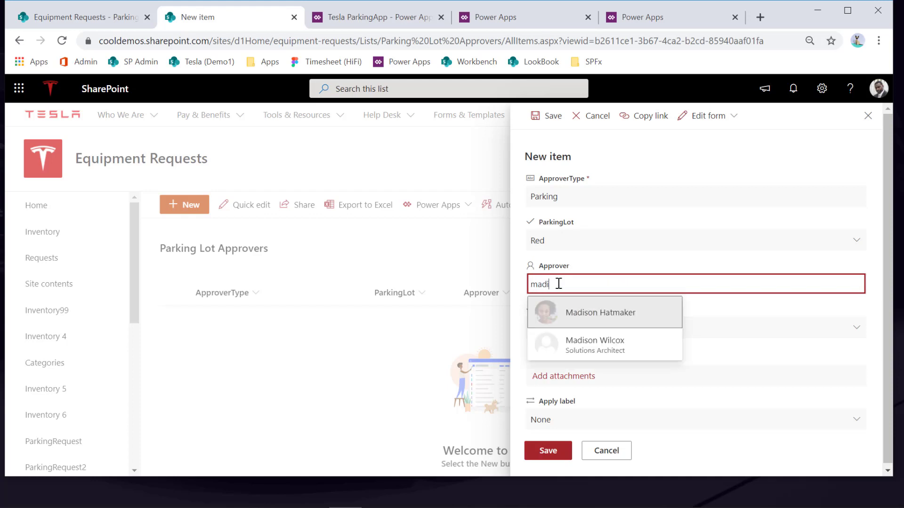
pyautogui.click(580, 313)
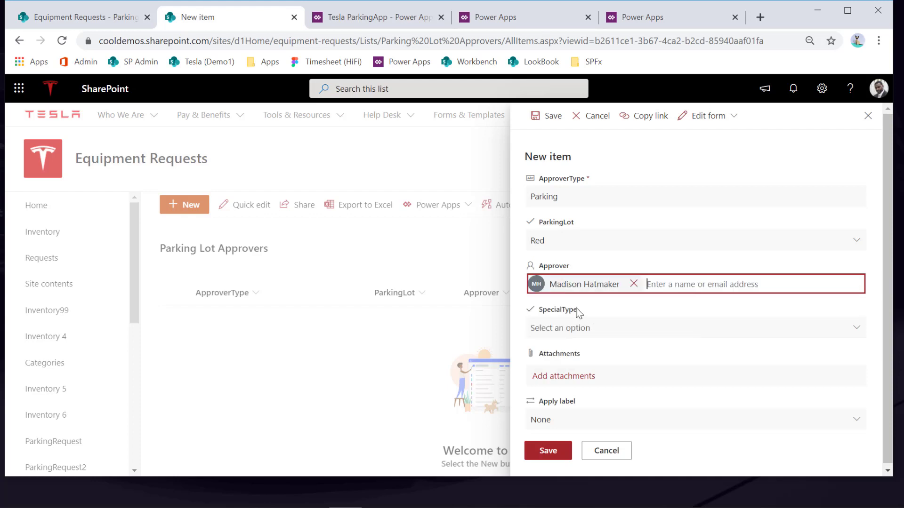
pyautogui.click(546, 450)
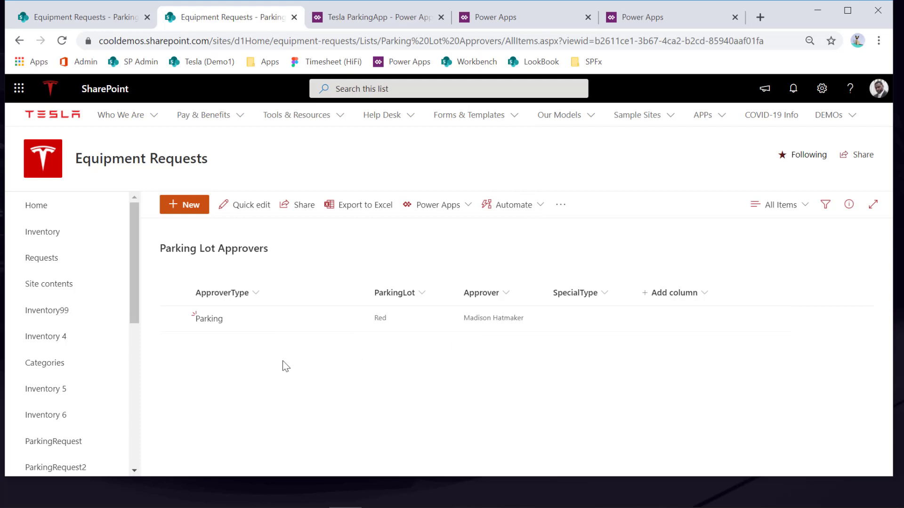
# Step: Create a list item with approver type Parking, parking lot Blue and the approver's name, leaving the special type empty
pyautogui.click(187, 205)
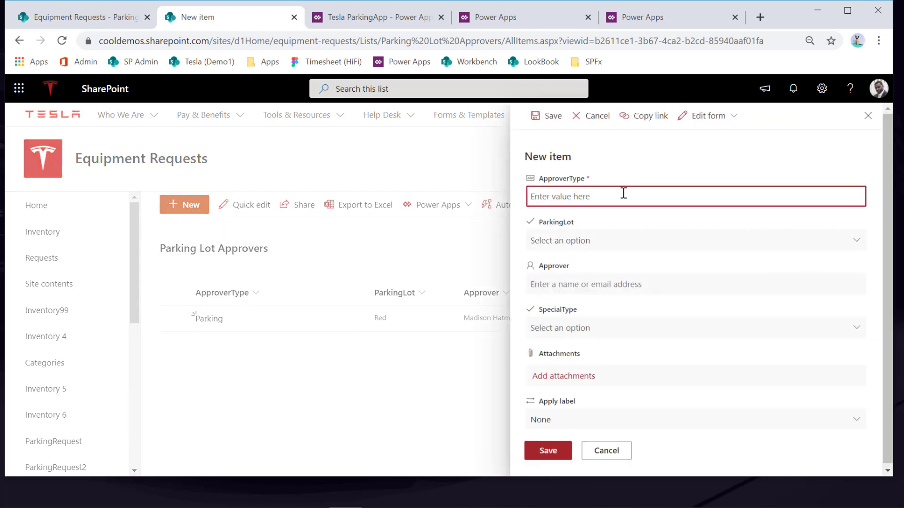
pyautogui.write('Parking')
pyautogui.click(551, 241)
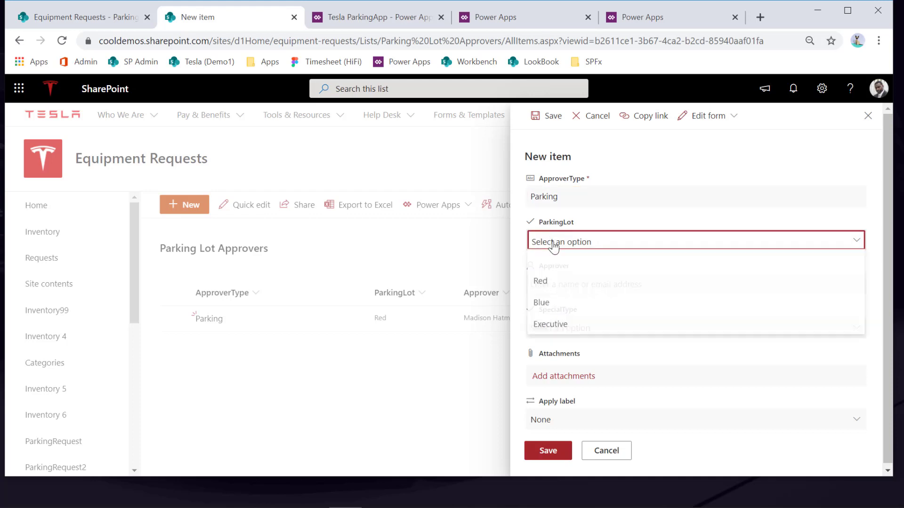
pyautogui.click(554, 306)
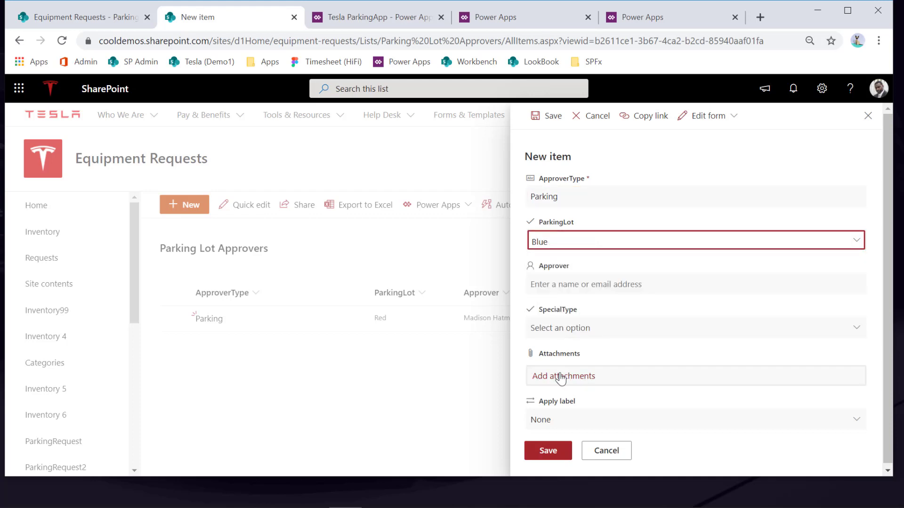
pyautogui.click(559, 332)
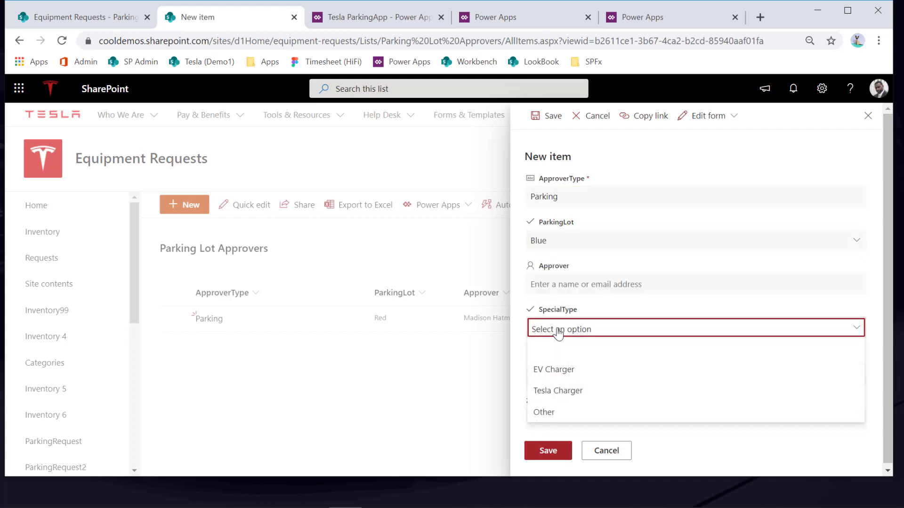
pyautogui.click(718, 314)
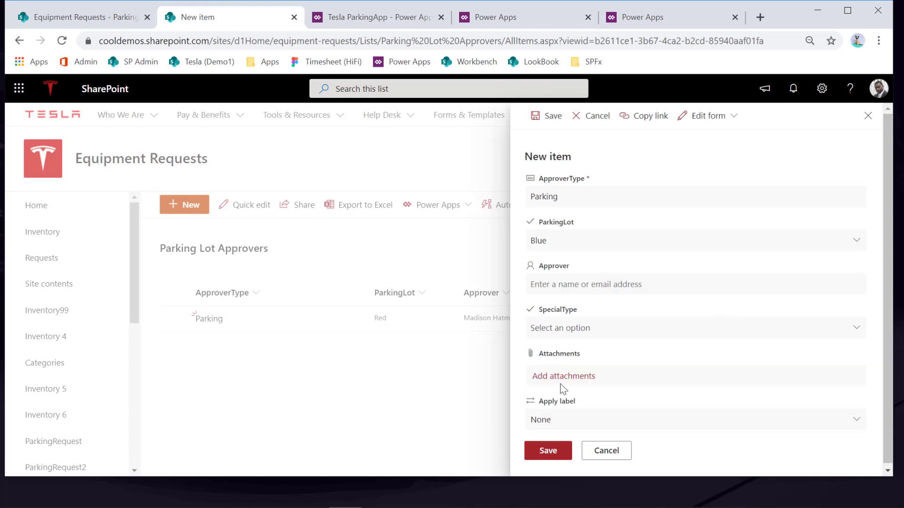
pyautogui.click(558, 284)
pyautogui.write('and')
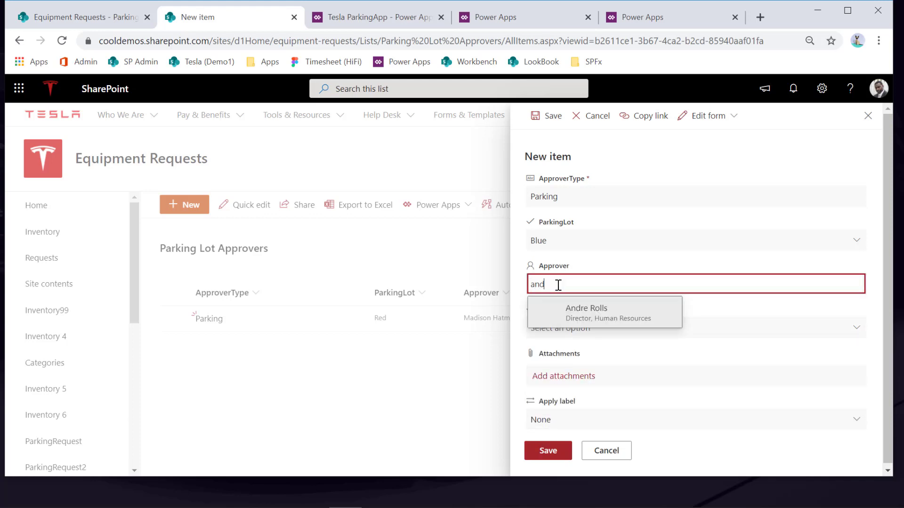
pyautogui.click(586, 313)
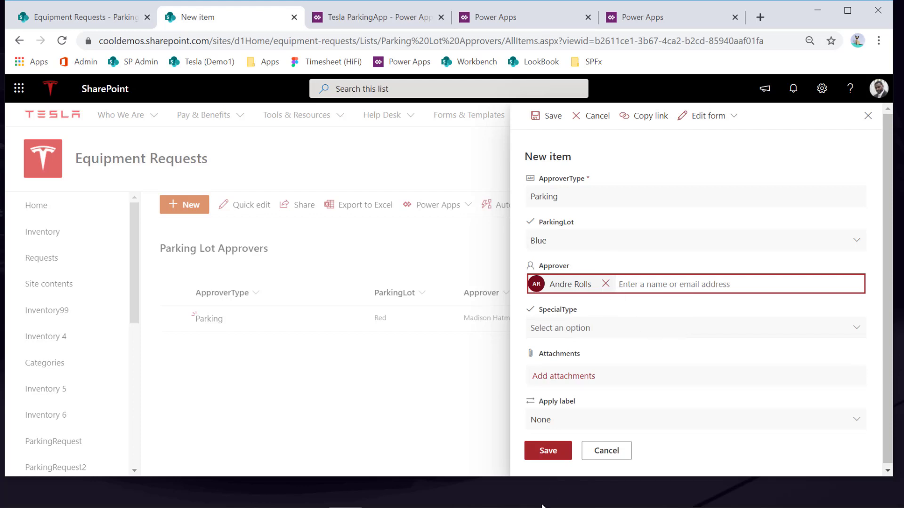
pyautogui.click(551, 452)
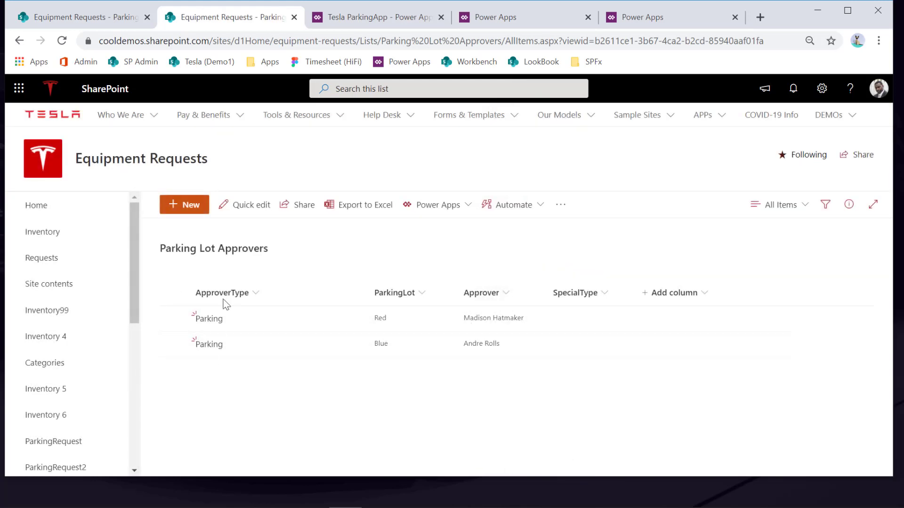
# Step: Create a list item with approver type Chargers, special type EV Charger and the approver's name, leaving the parking lot empty
pyautogui.click(188, 207)
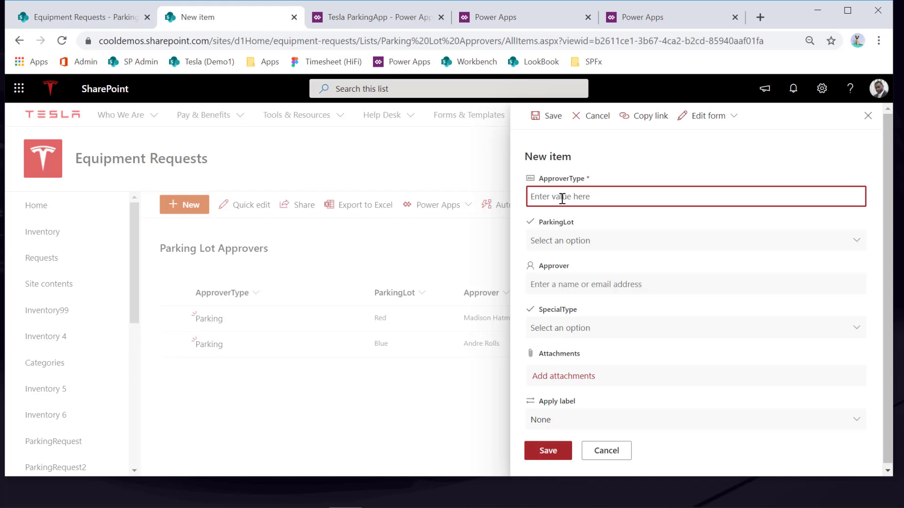
pyautogui.write('Chargers')
pyautogui.click(560, 328)
pyautogui.click(565, 377)
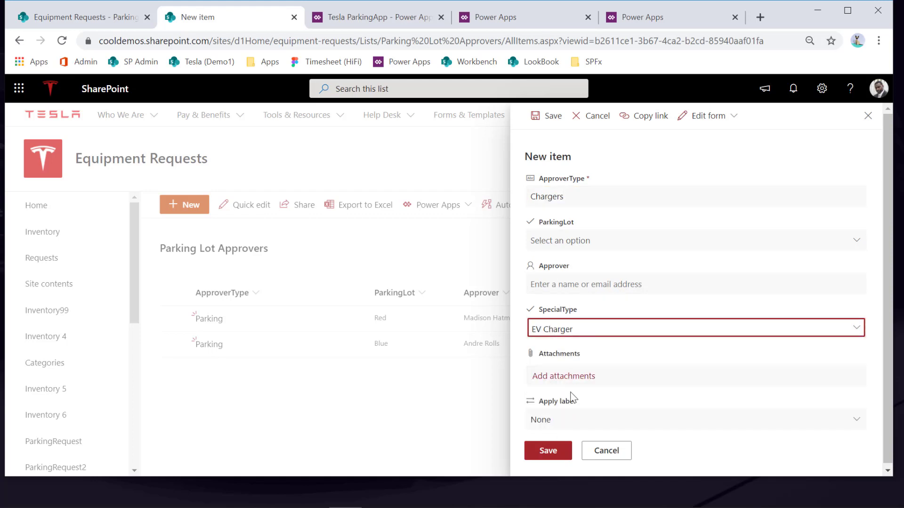
pyautogui.click(578, 284)
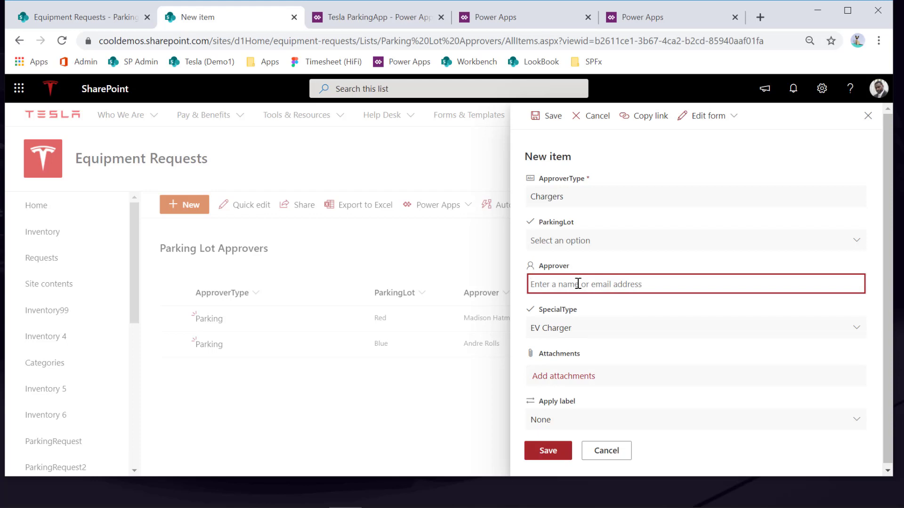
pyautogui.write('kevi')
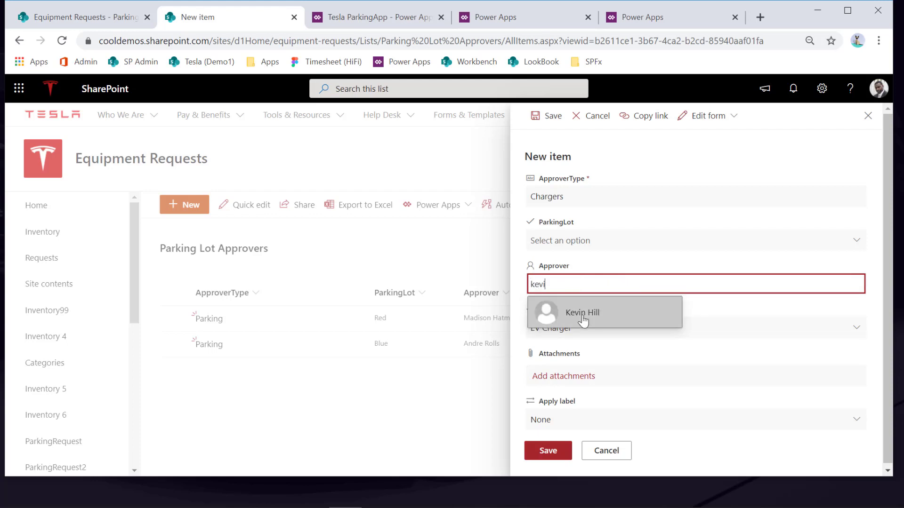
pyautogui.click(583, 313)
pyautogui.click(548, 450)
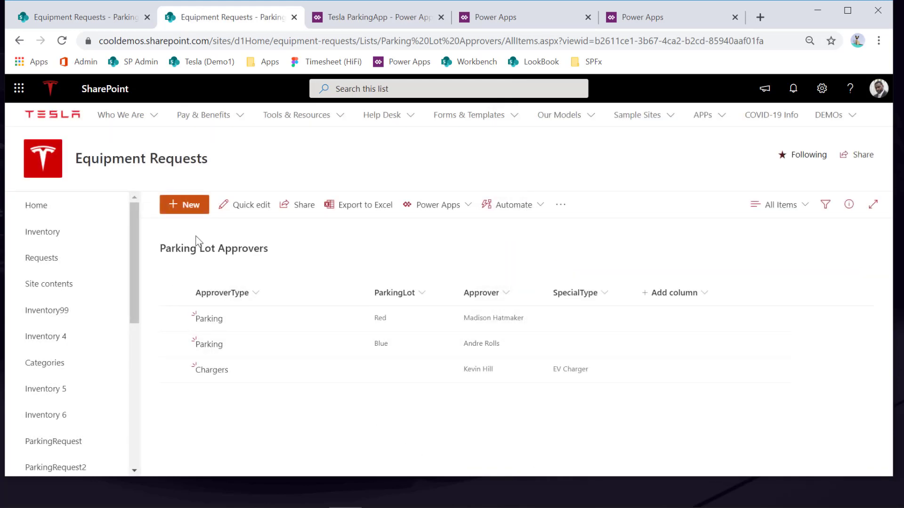
# Step: Create a list item with approver type Chargers, special type Tesla Charger and the approver's name, leaving the parking lot empty
pyautogui.click(195, 211)
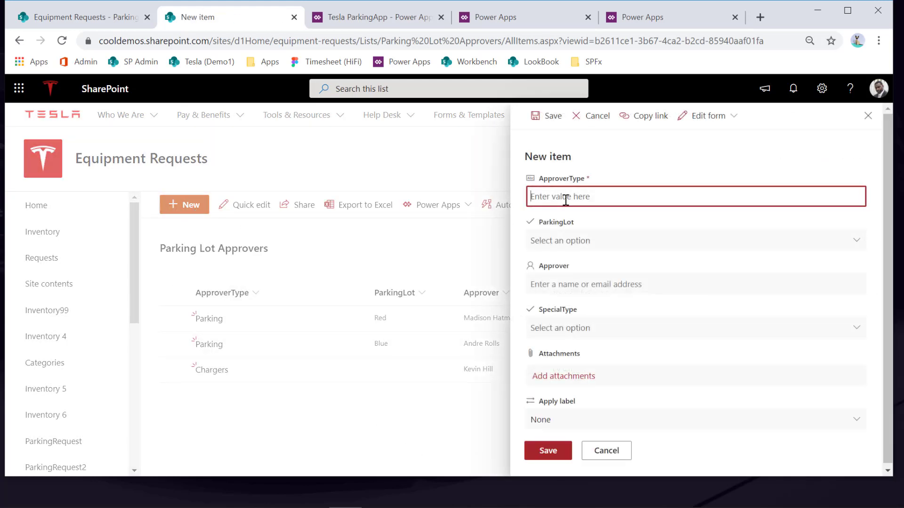
pyautogui.write('Chargers')
pyautogui.click(569, 243)
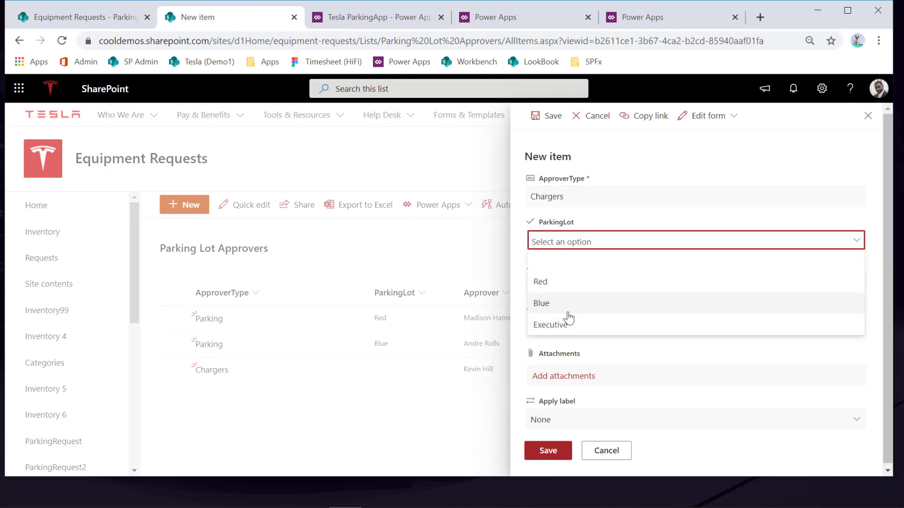
pyautogui.click(529, 356)
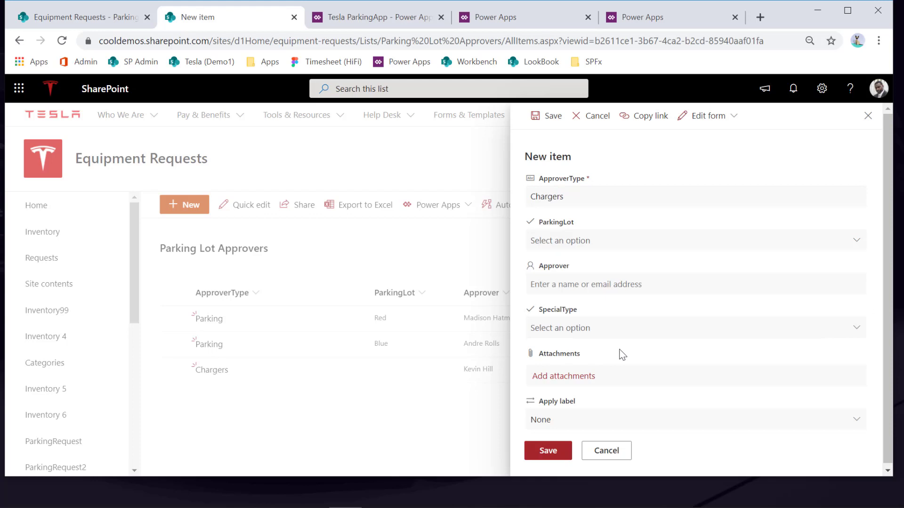
pyautogui.click(579, 329)
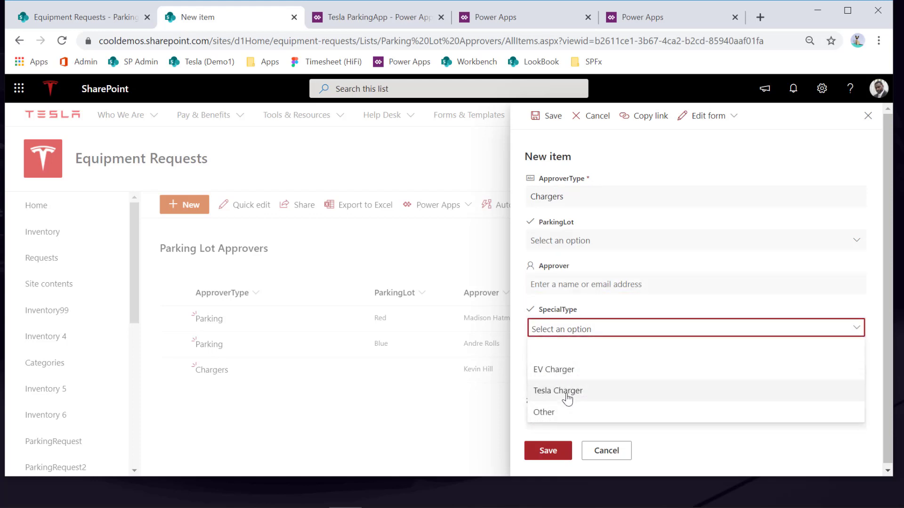
pyautogui.click(562, 394)
pyautogui.click(563, 286)
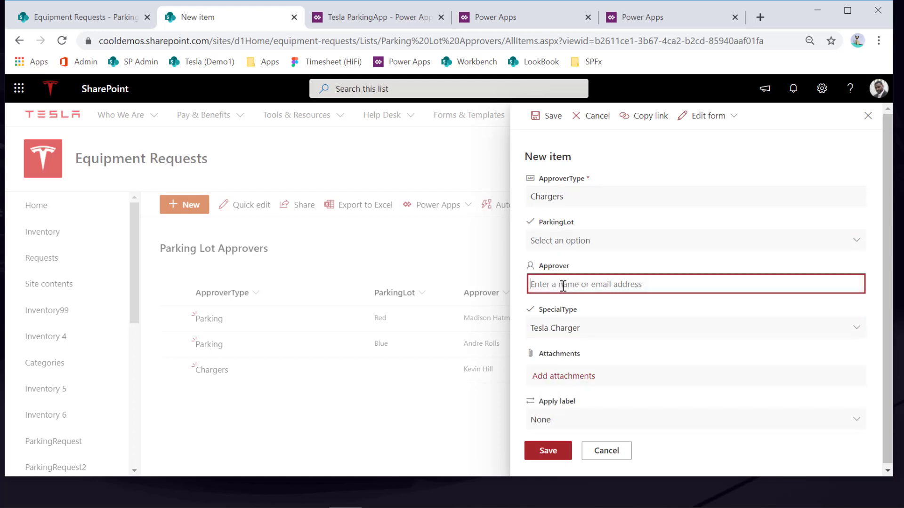
pyautogui.write('chris')
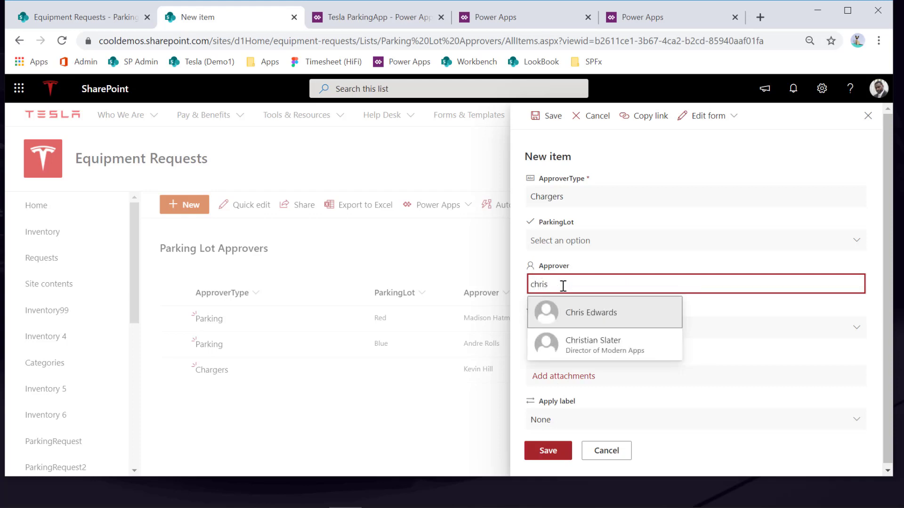
pyautogui.click(595, 356)
pyautogui.click(548, 450)
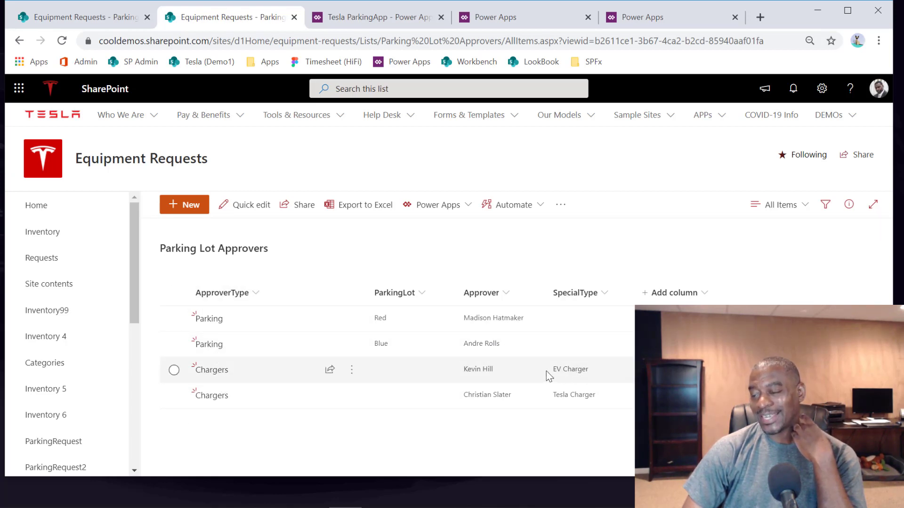
pyautogui.moveTo(480, 373)
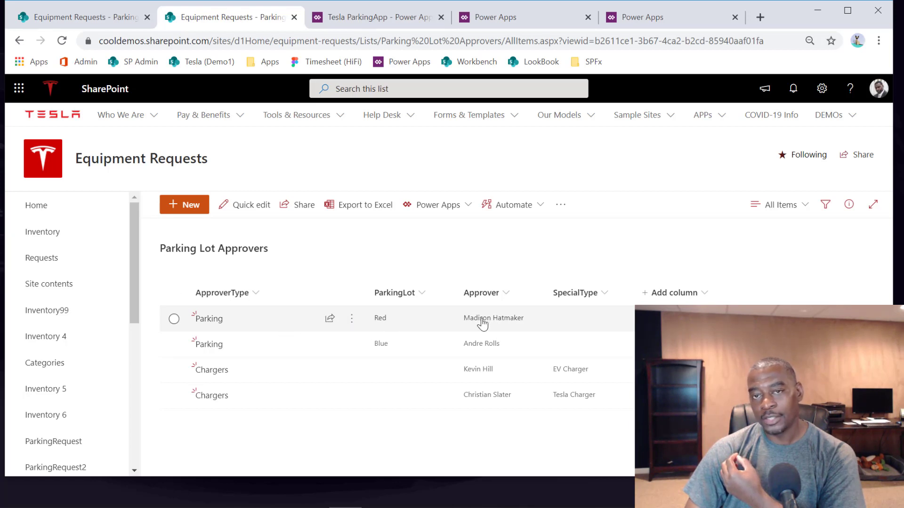
pyautogui.moveTo(481, 322)
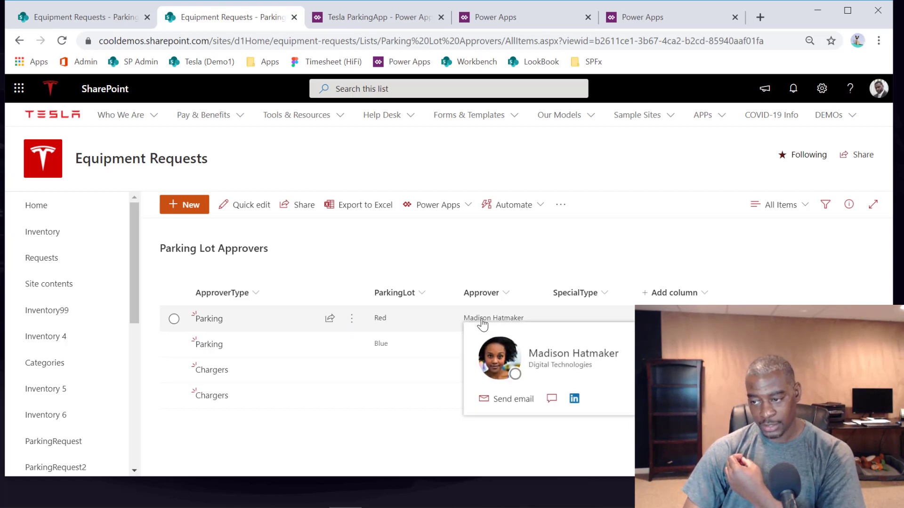
pyautogui.click(483, 323)
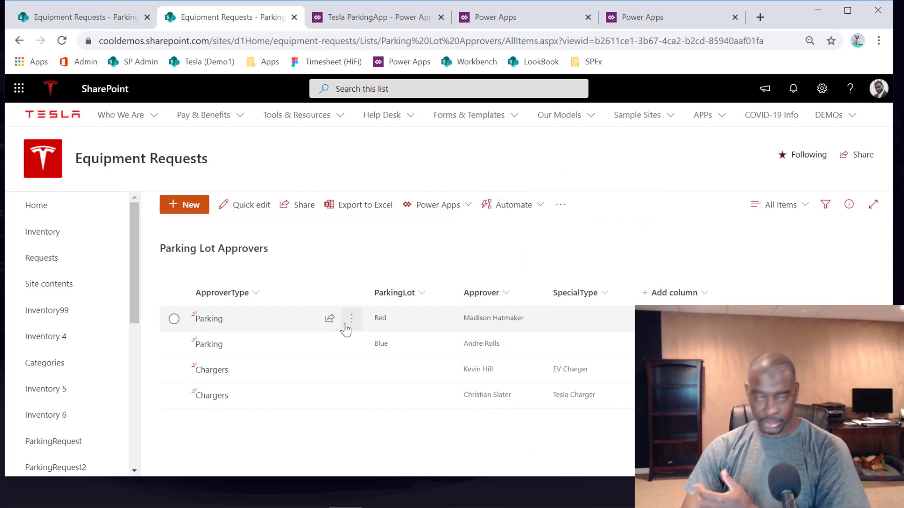